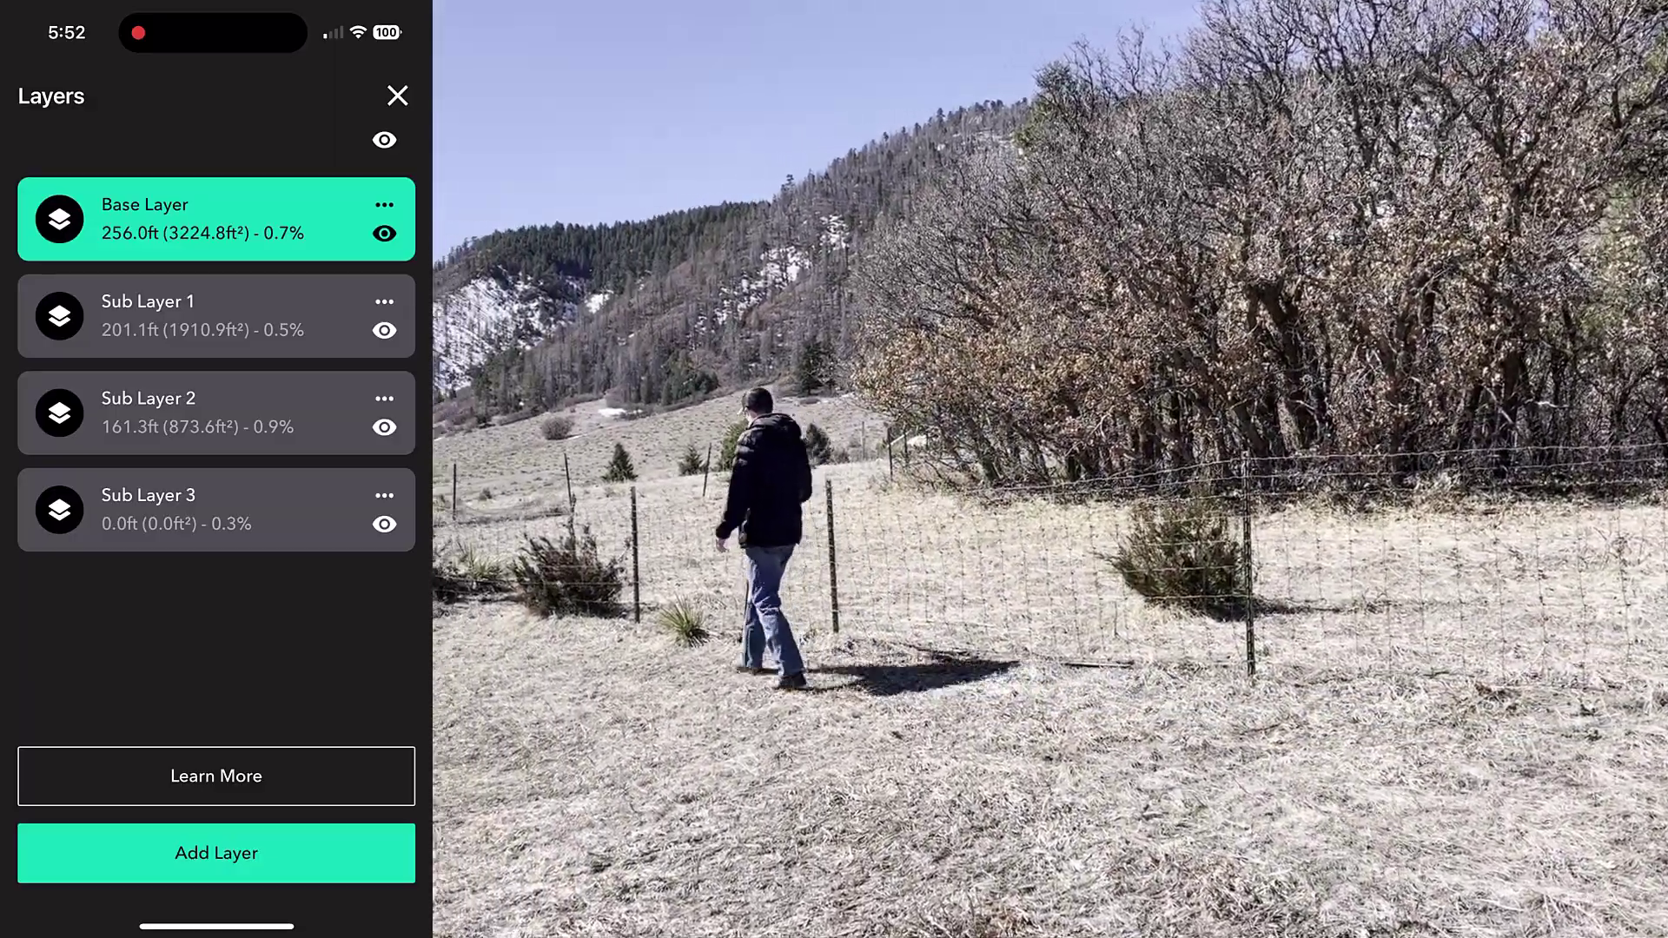
Step: Make Sub Layer 1, Sub Layer 2 and Sub Layer 3 the active layer in turn, finishing by closing the layer list
click(216, 315)
click(216, 413)
click(216, 510)
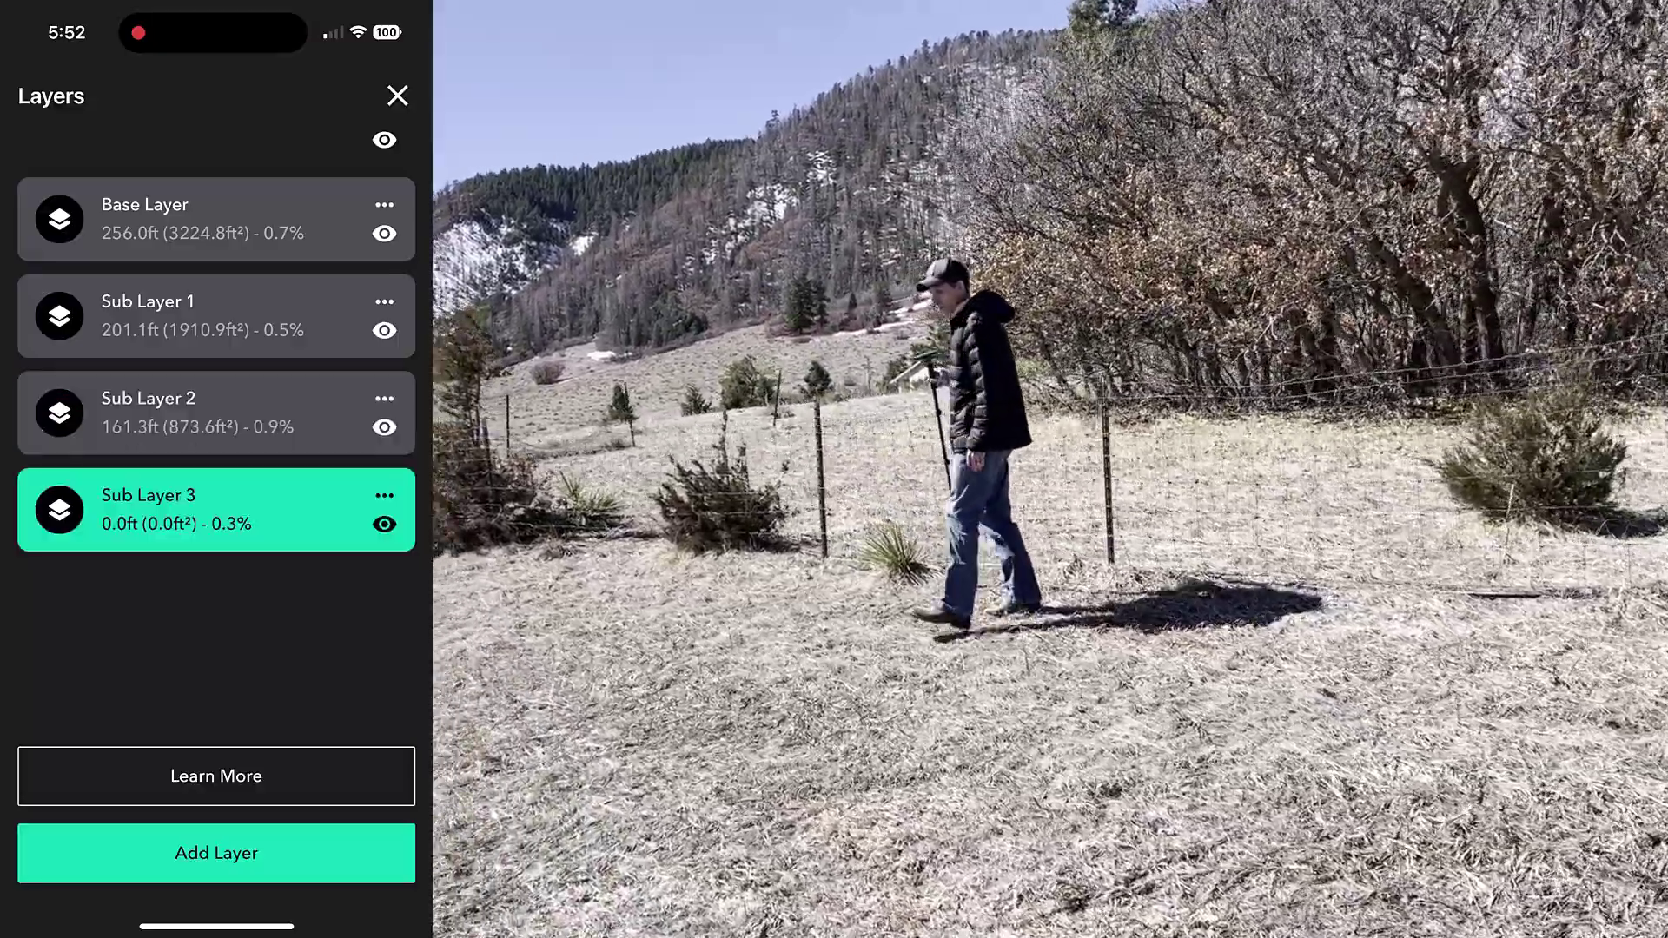
click(397, 95)
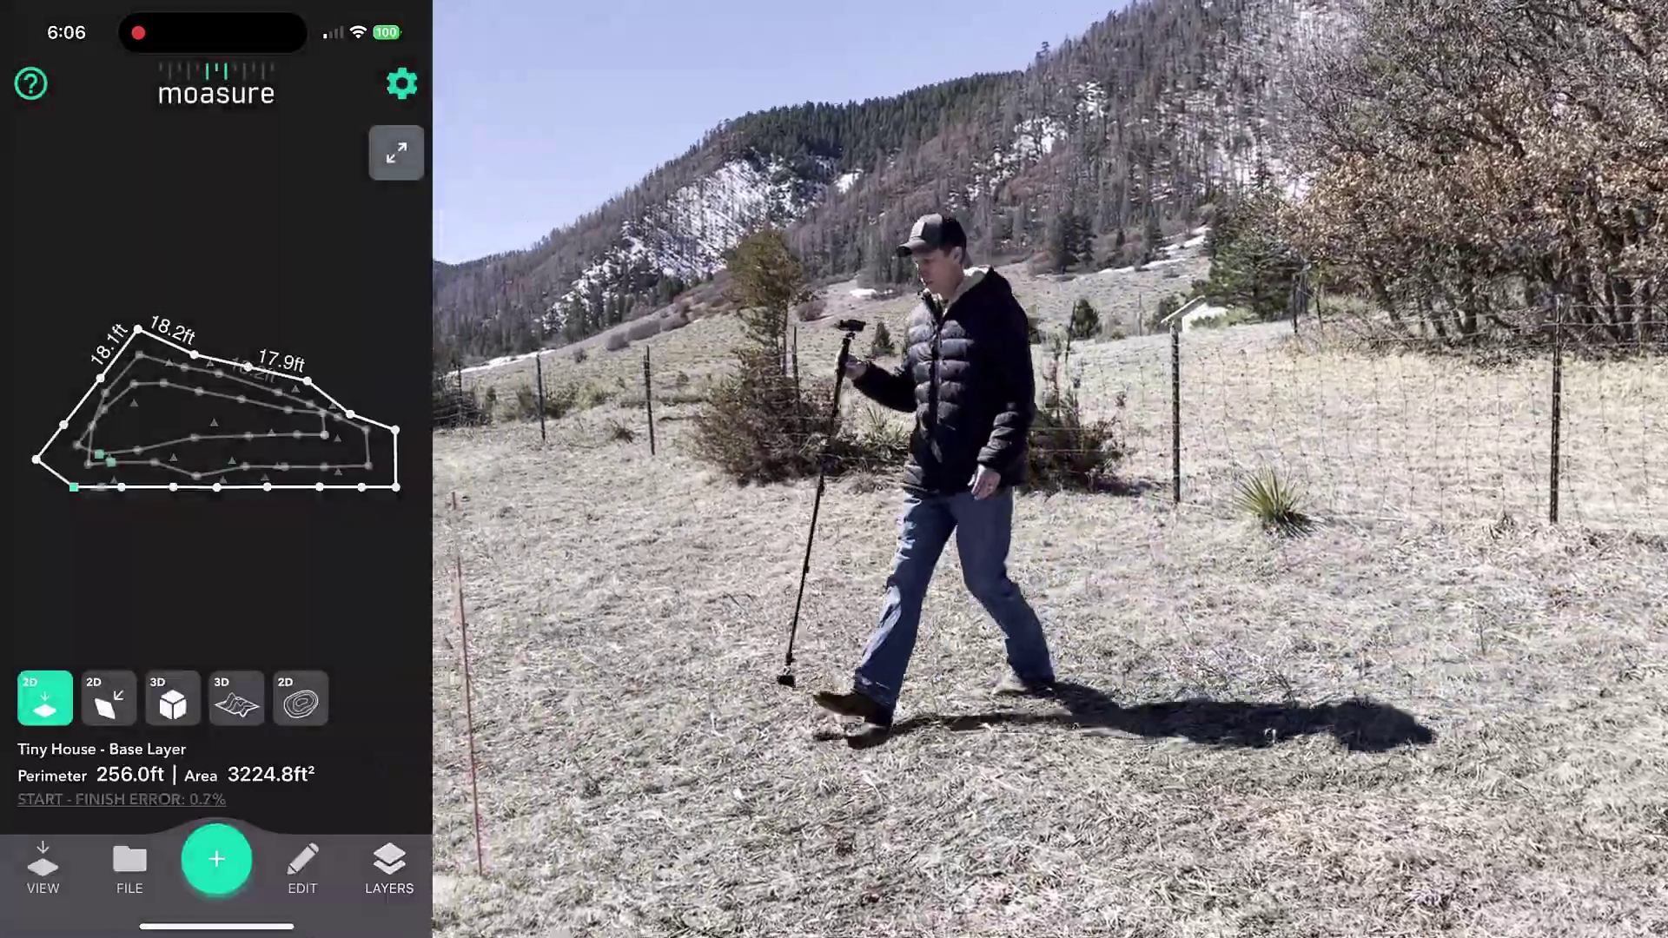
Step: Review the Tiny House sublayers by selecting the inner outlines for Sub Layer 1 and Sub Layer 2 in the 2D plan
click(92, 465)
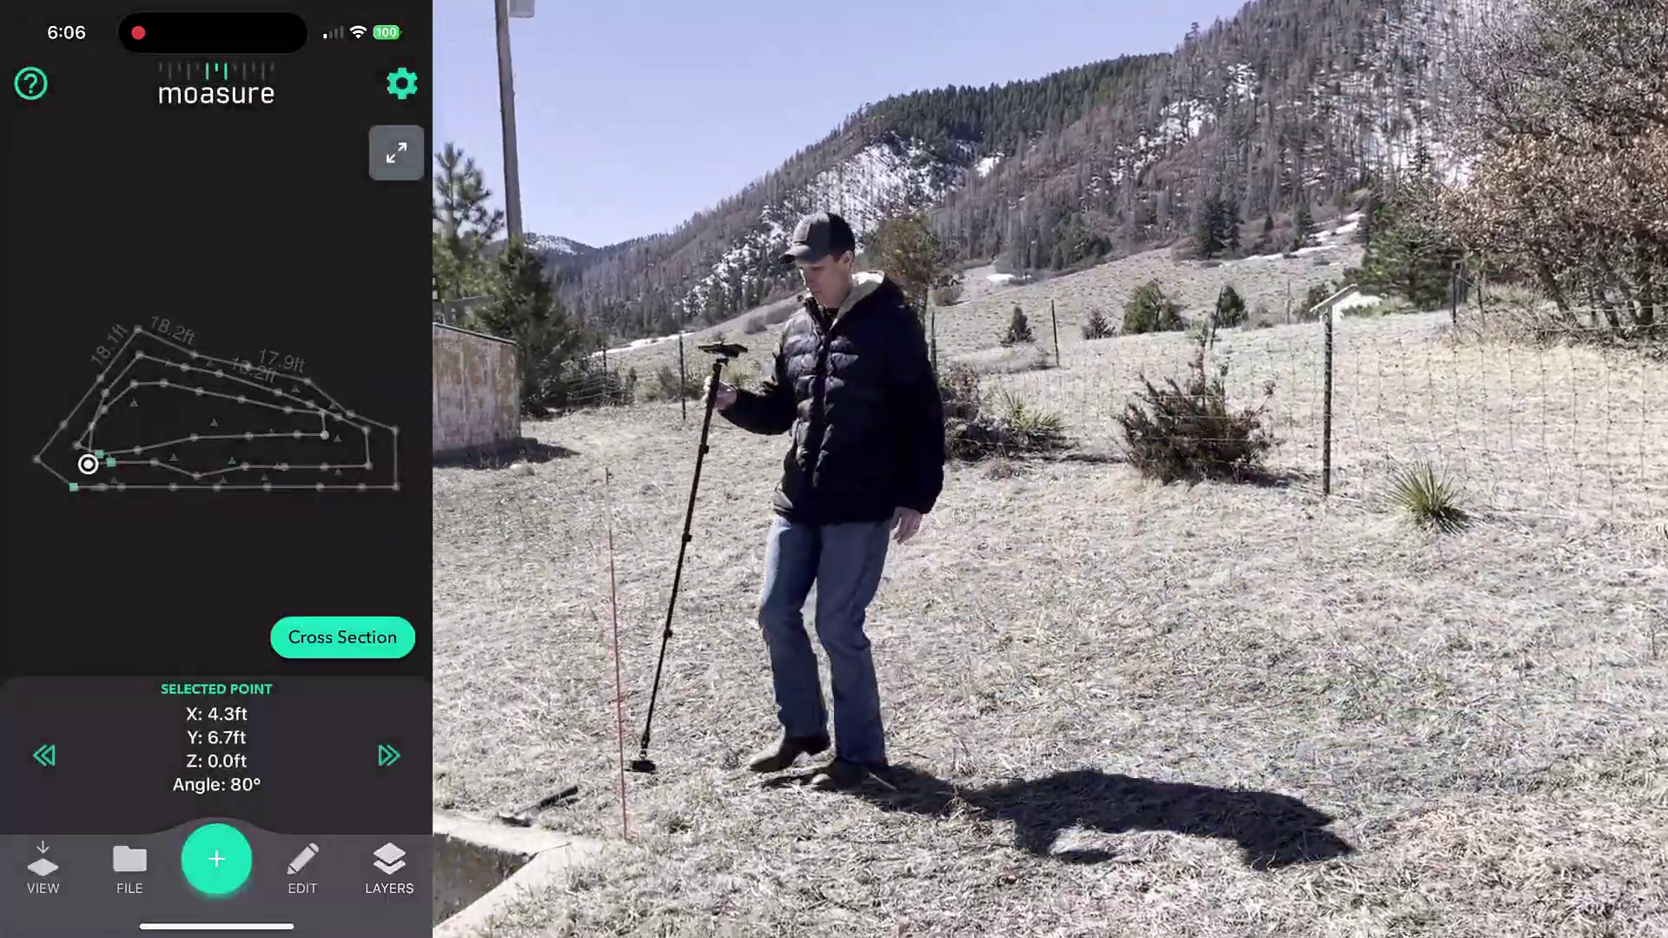
click(92, 465)
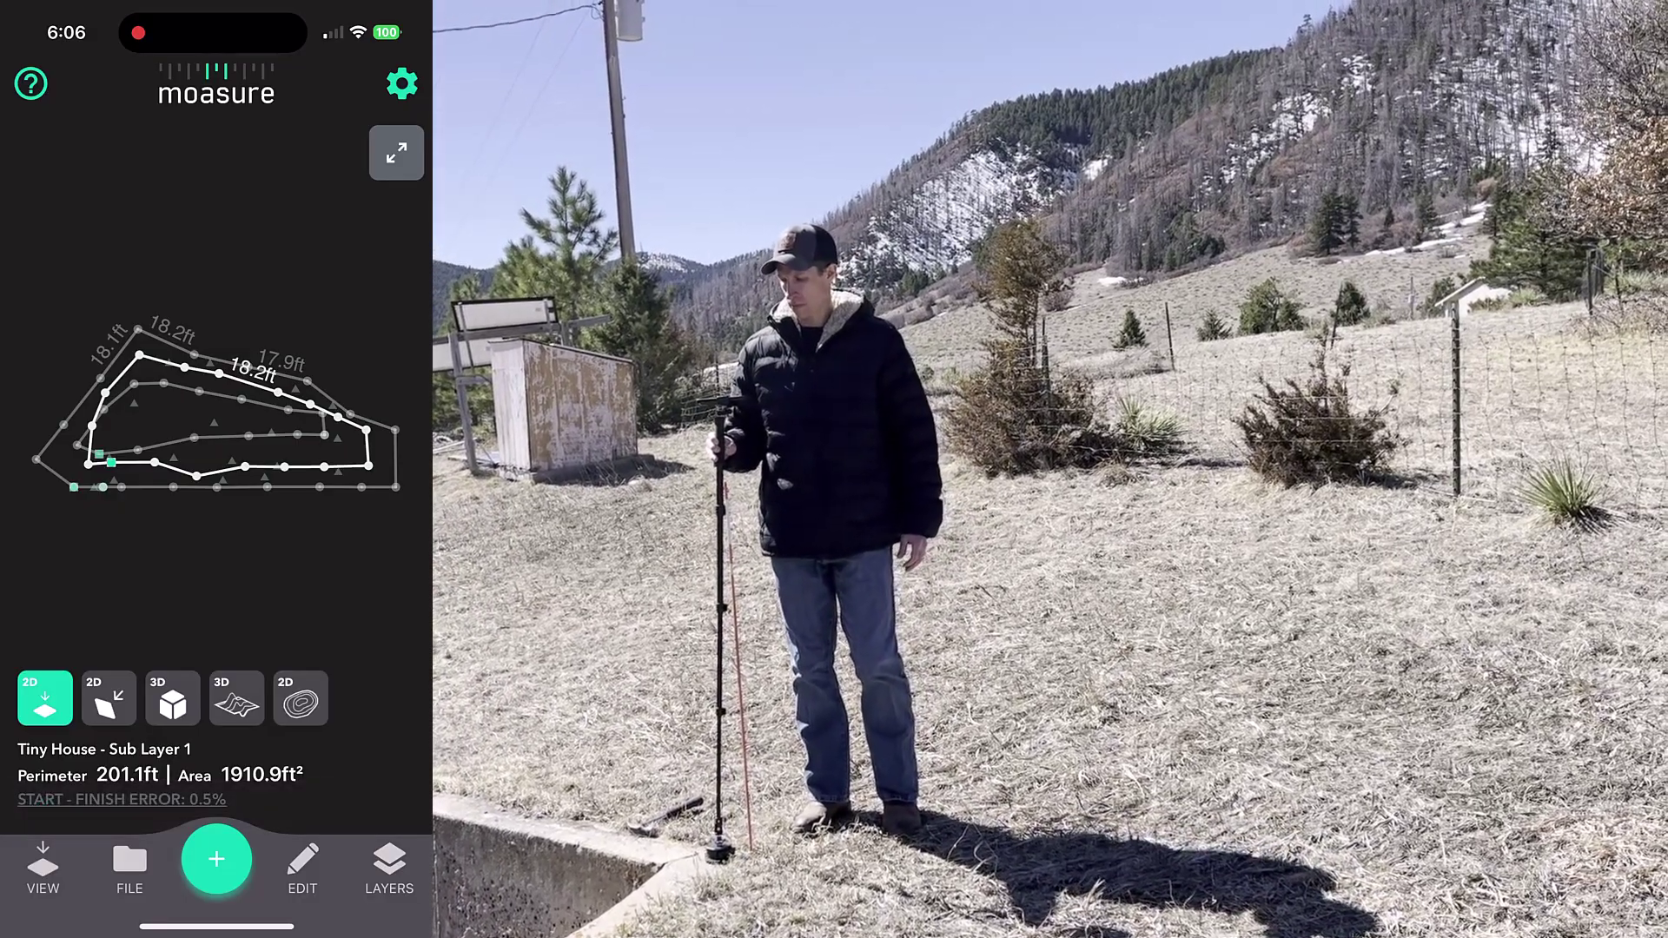
click(194, 439)
click(193, 439)
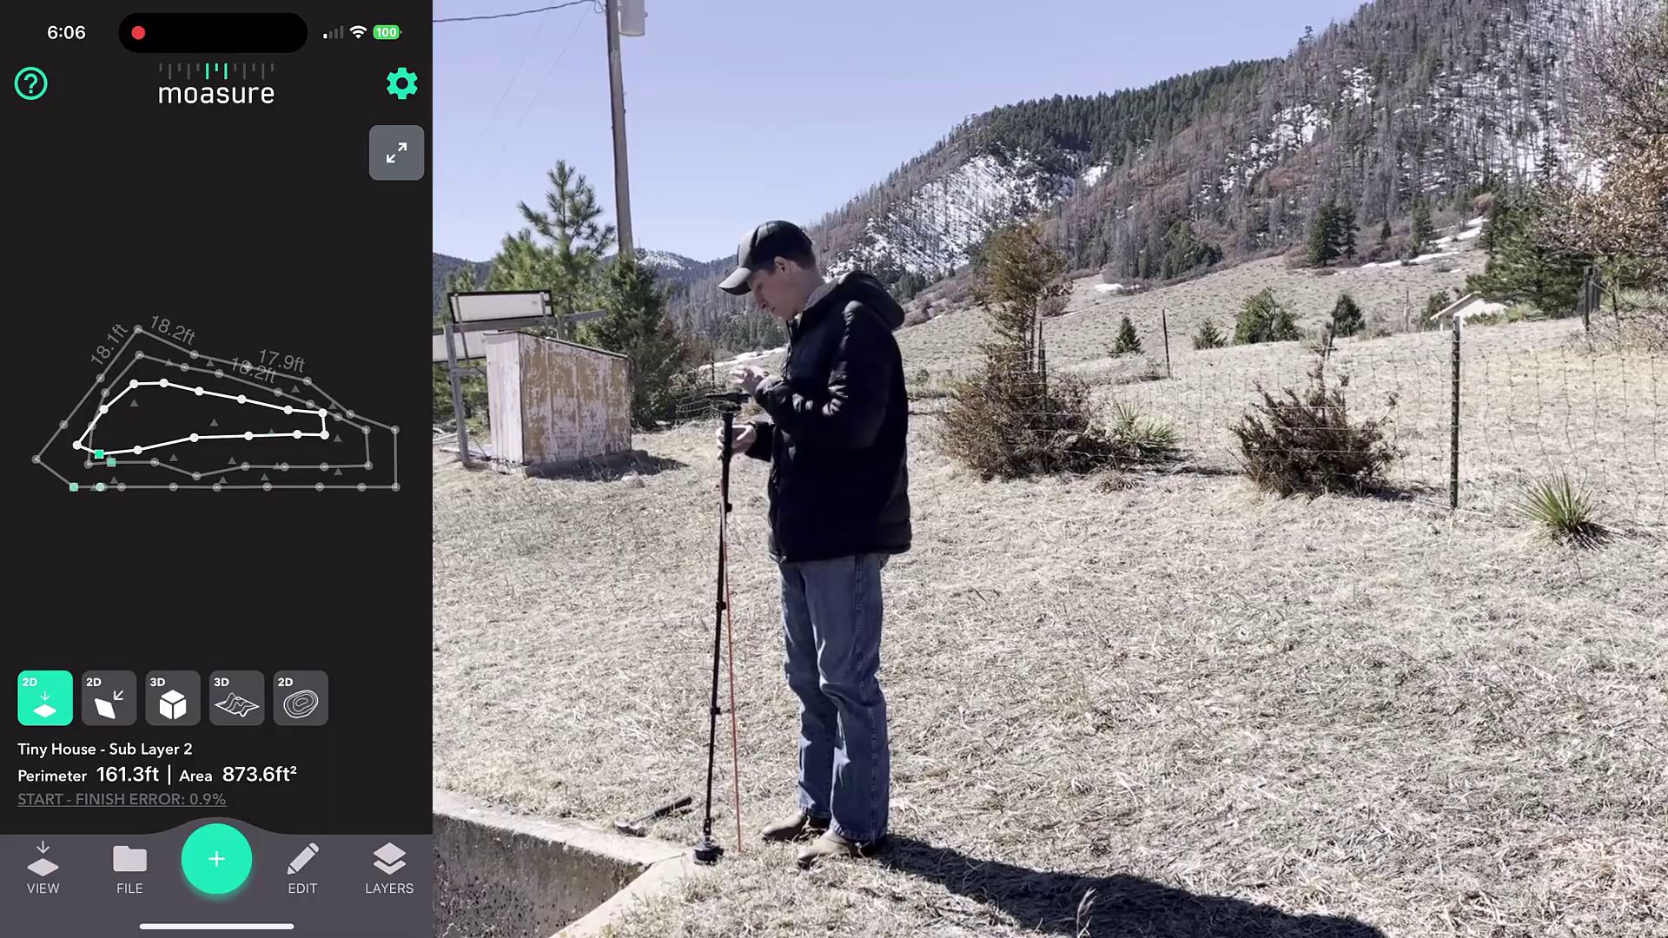
click(90, 465)
click(90, 465)
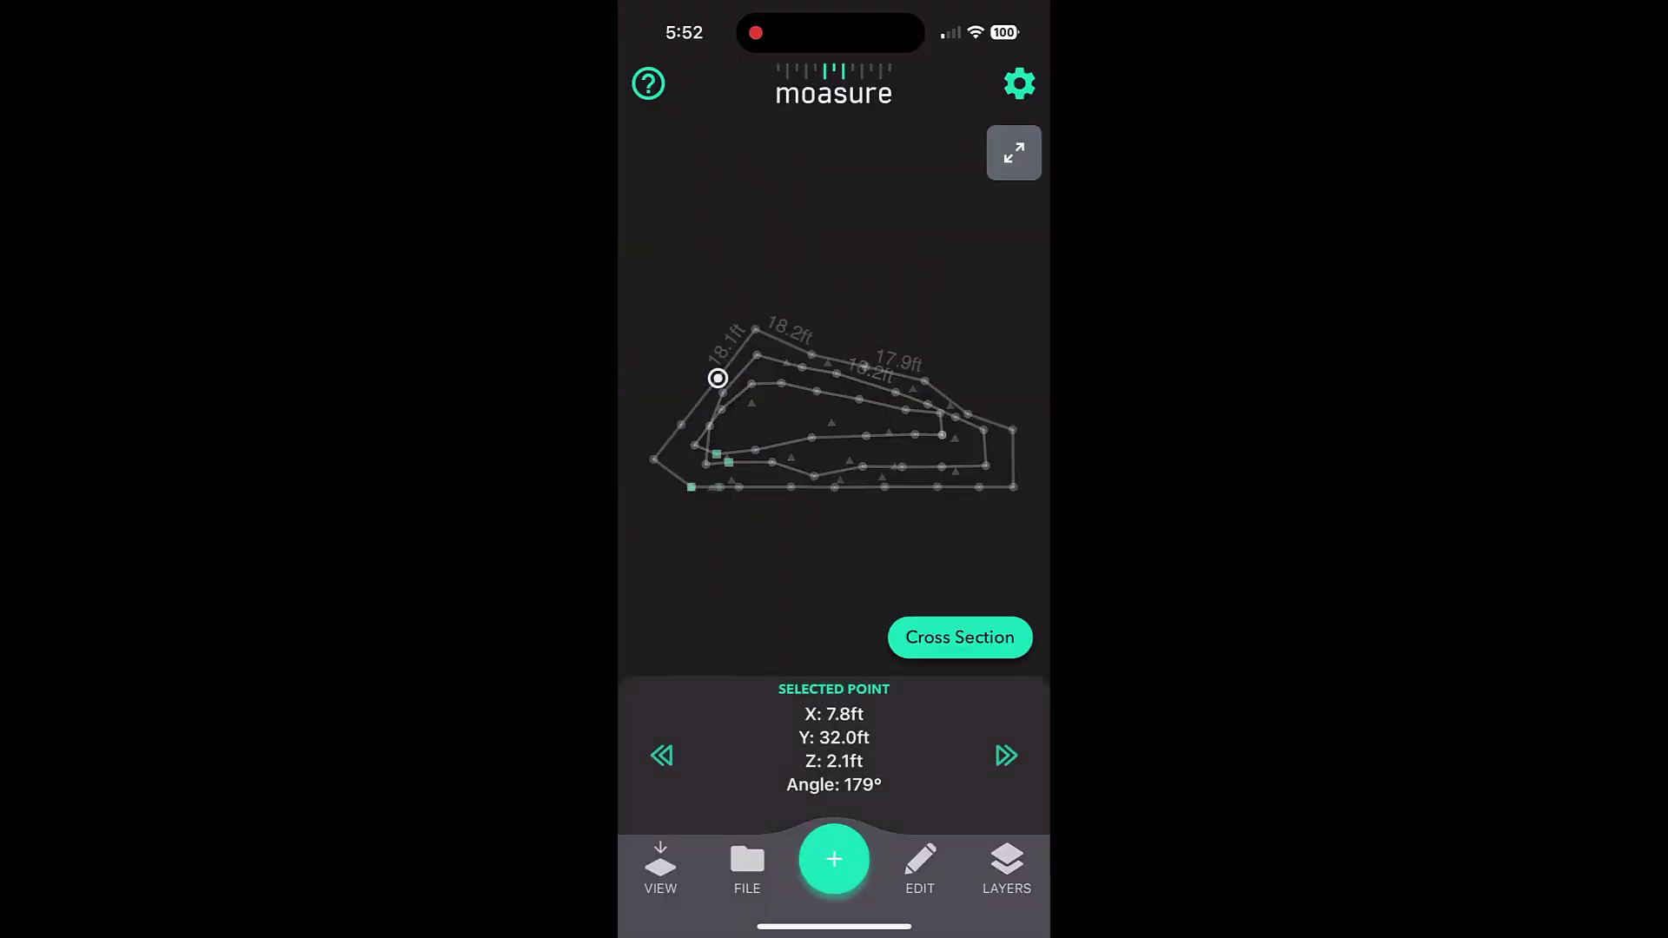
Step: Check cross sections from the selected point on the outer boundary to its two far-end corners and its near-end tip, then exit
click(1013, 486)
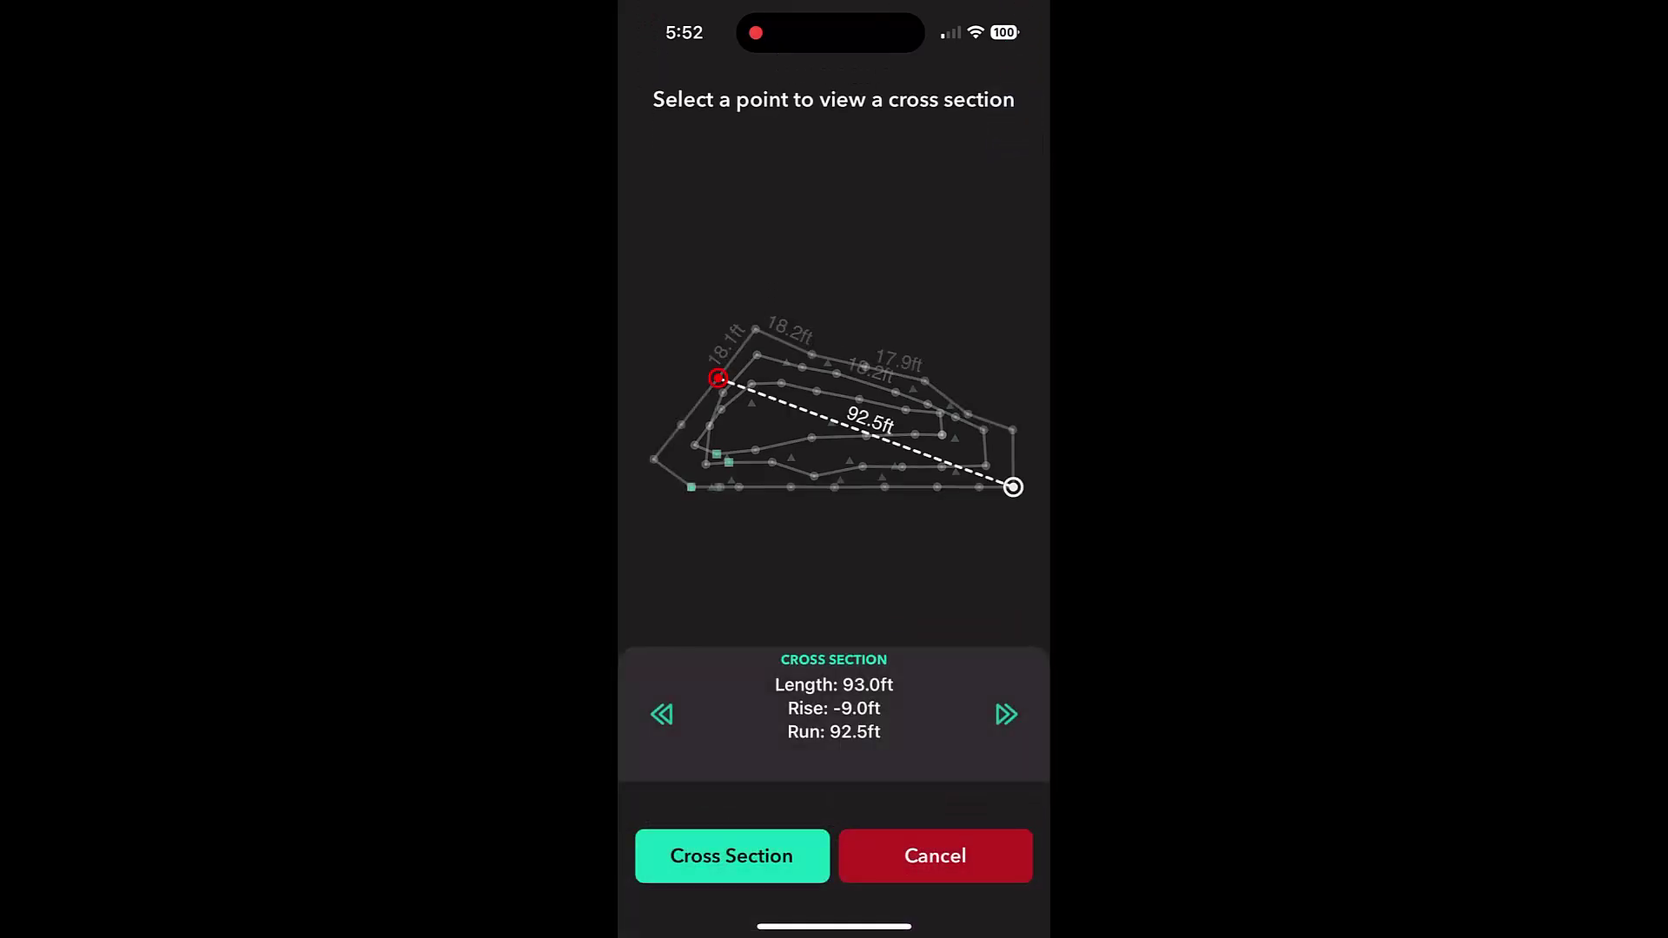
click(1013, 430)
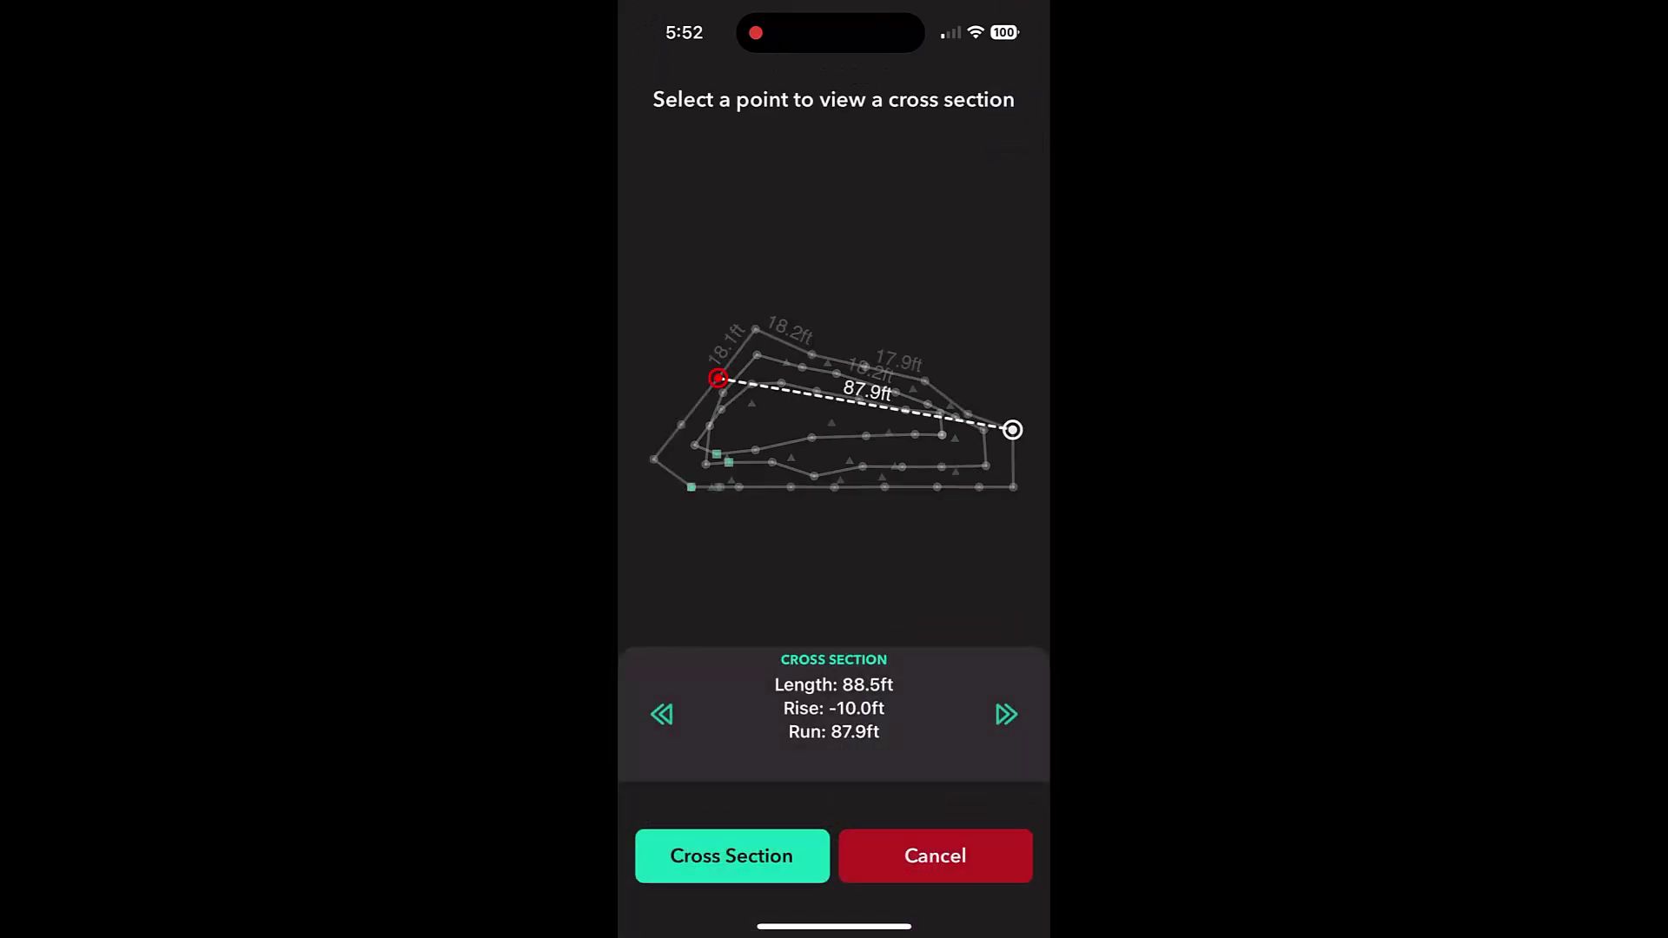
click(1013, 486)
click(653, 459)
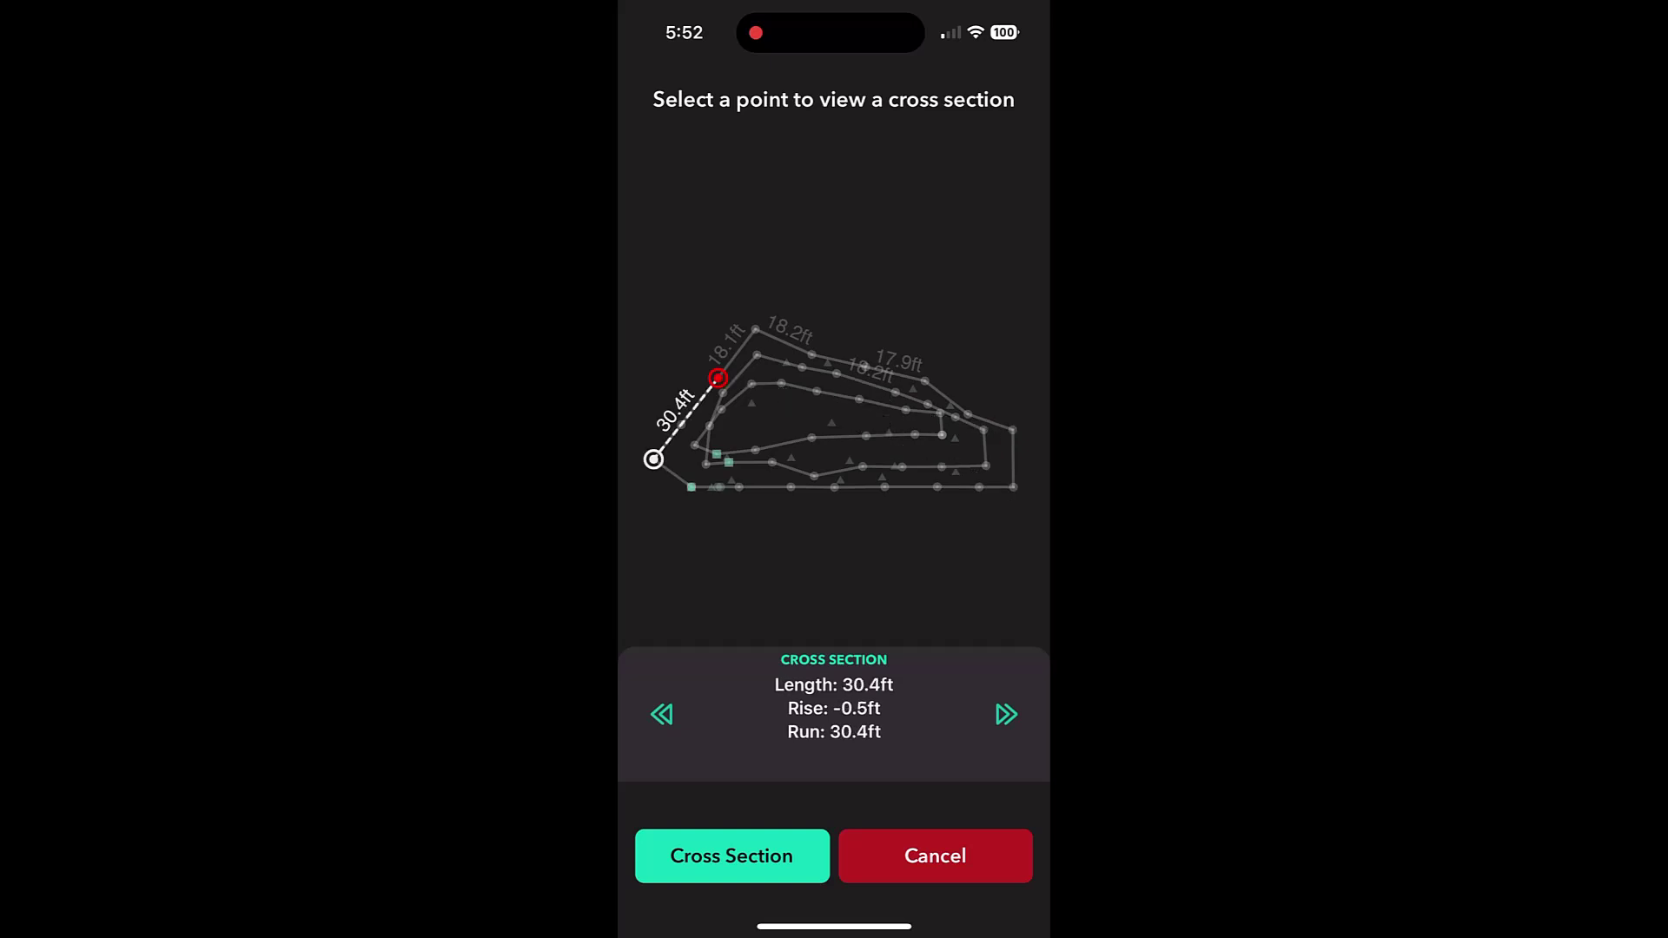
click(934, 856)
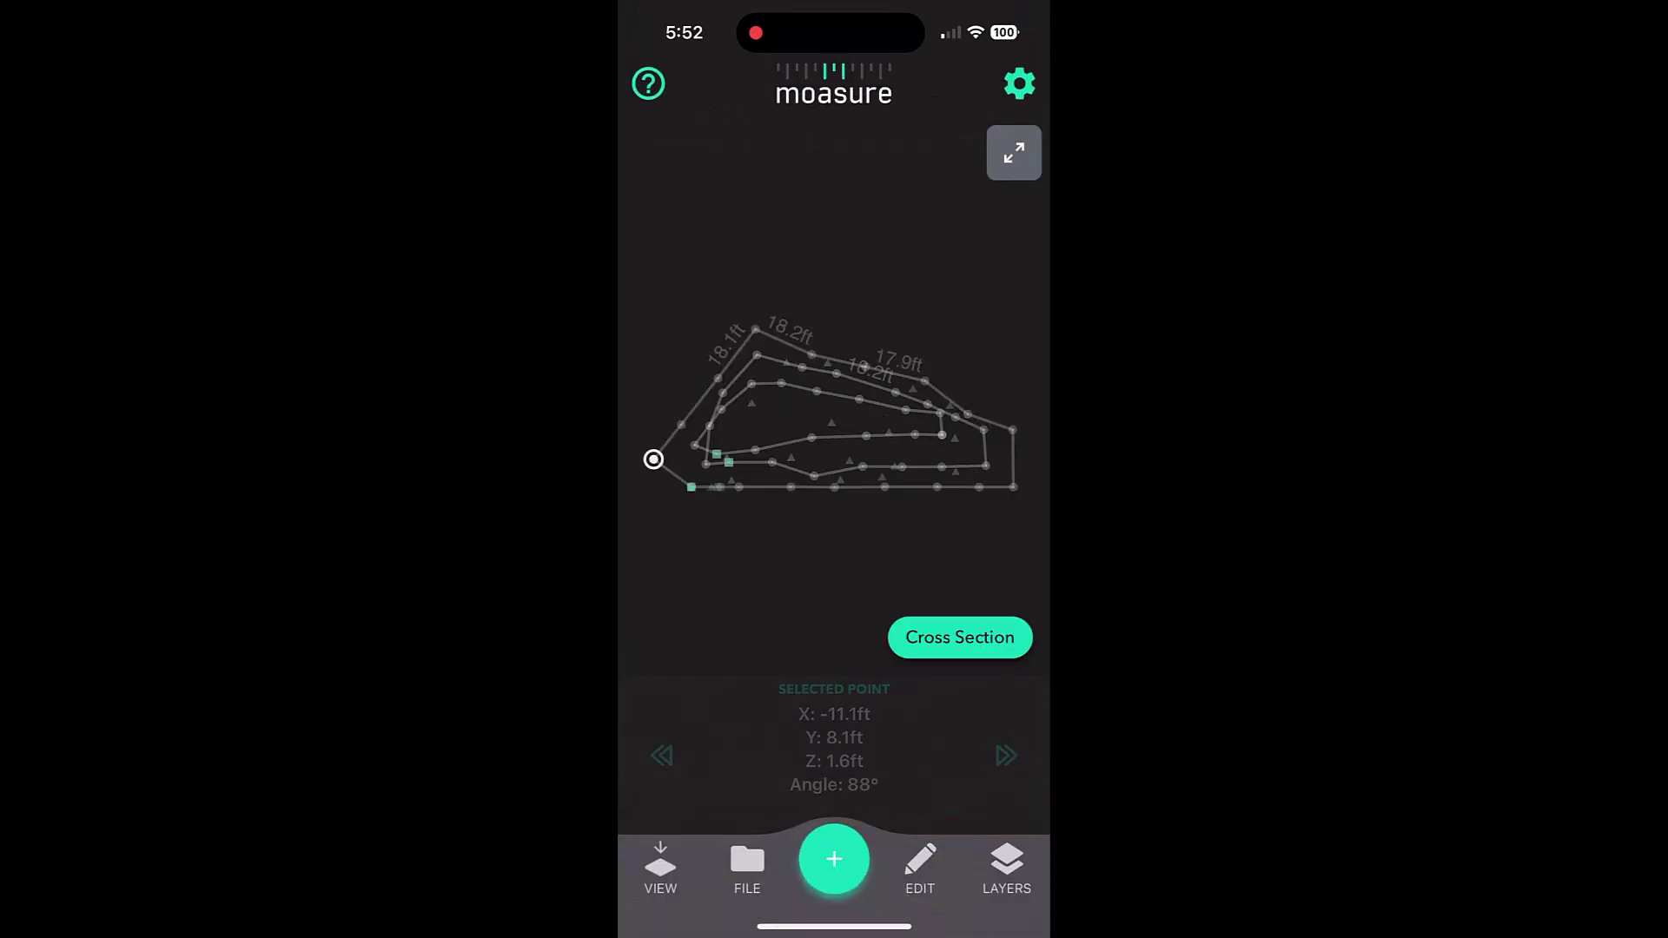
Step: Compare cross sections from the outer boundary's near-end tip to successive points around the far end and along the straight edge
click(957, 636)
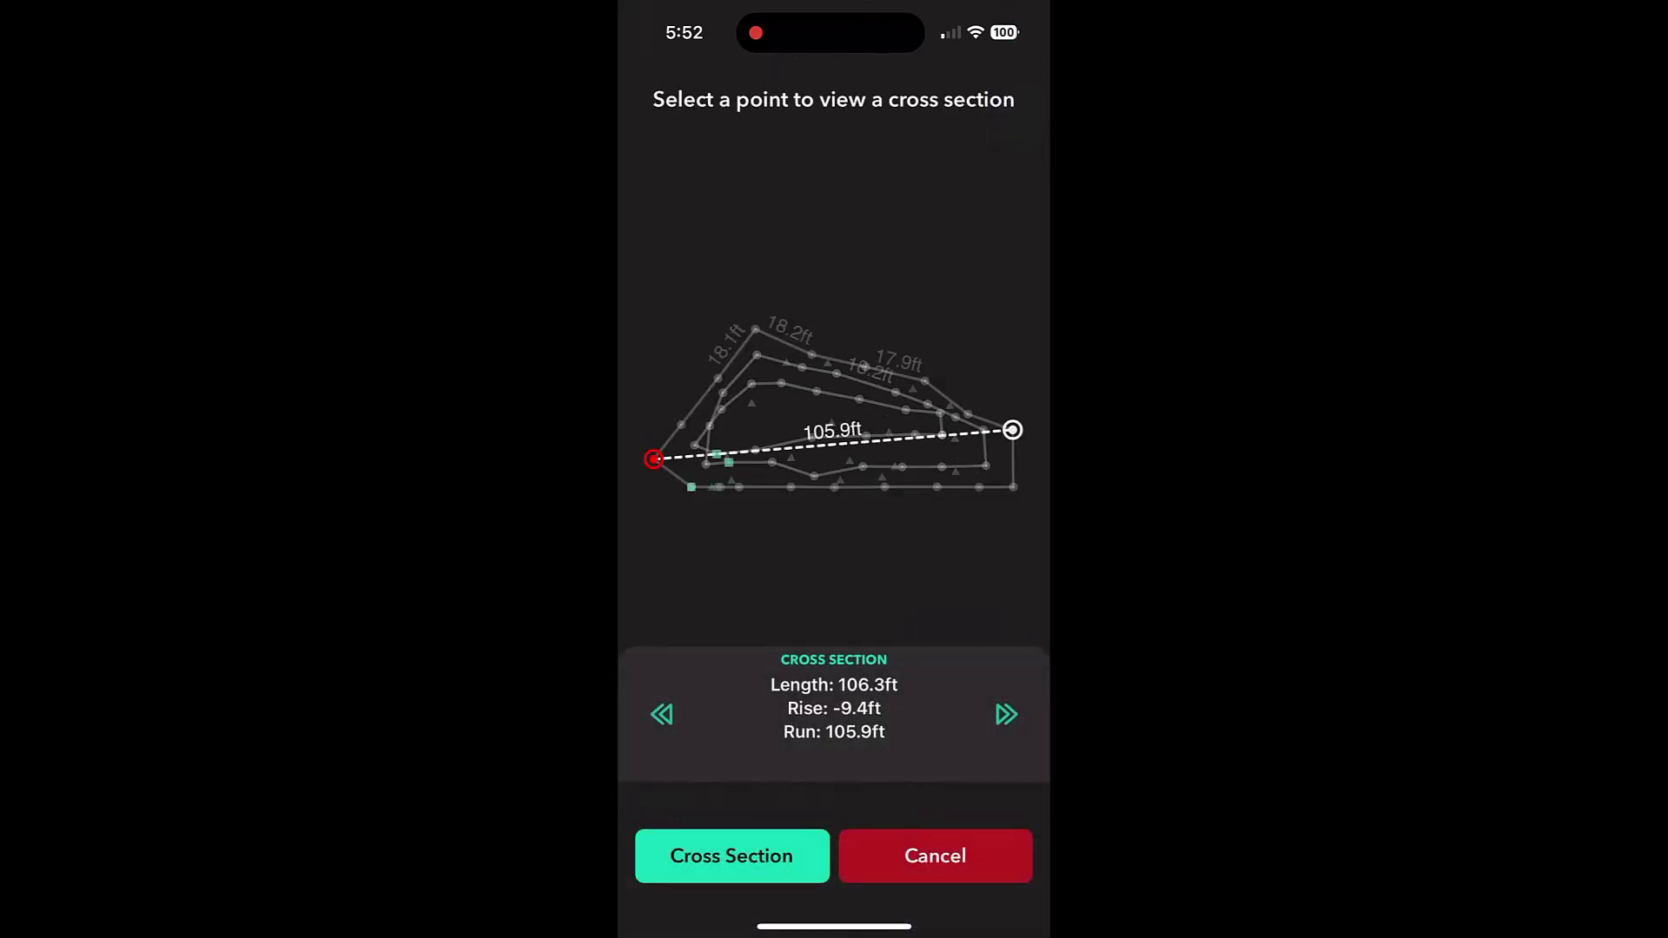
click(967, 414)
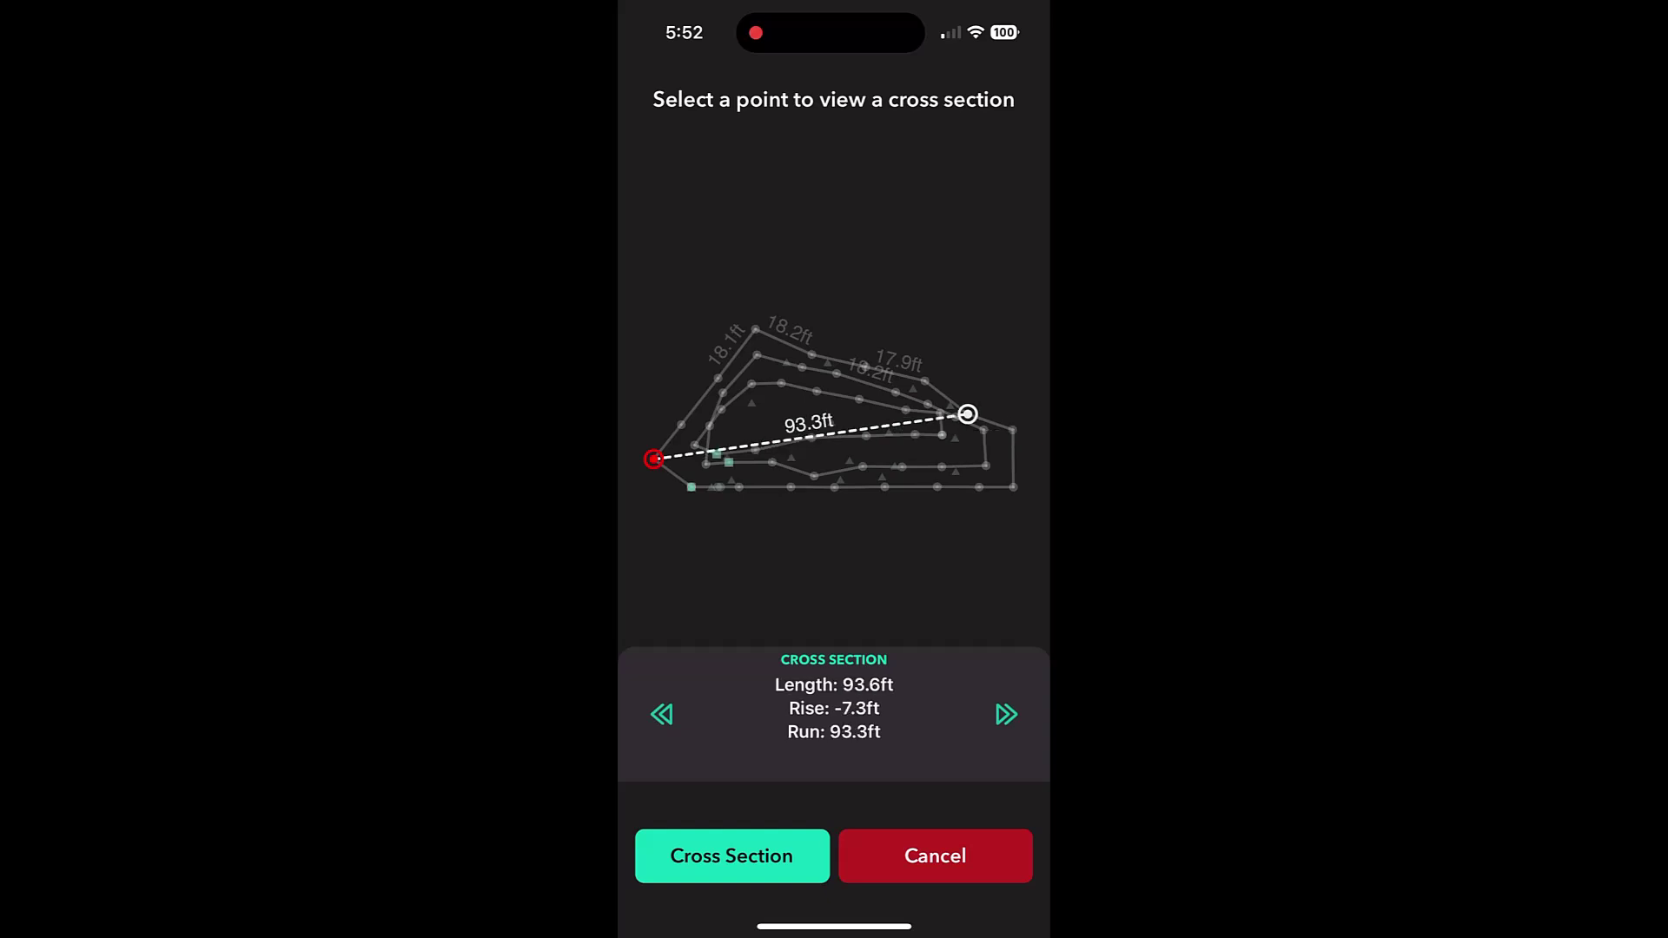
click(1012, 429)
click(1012, 486)
click(978, 486)
click(936, 486)
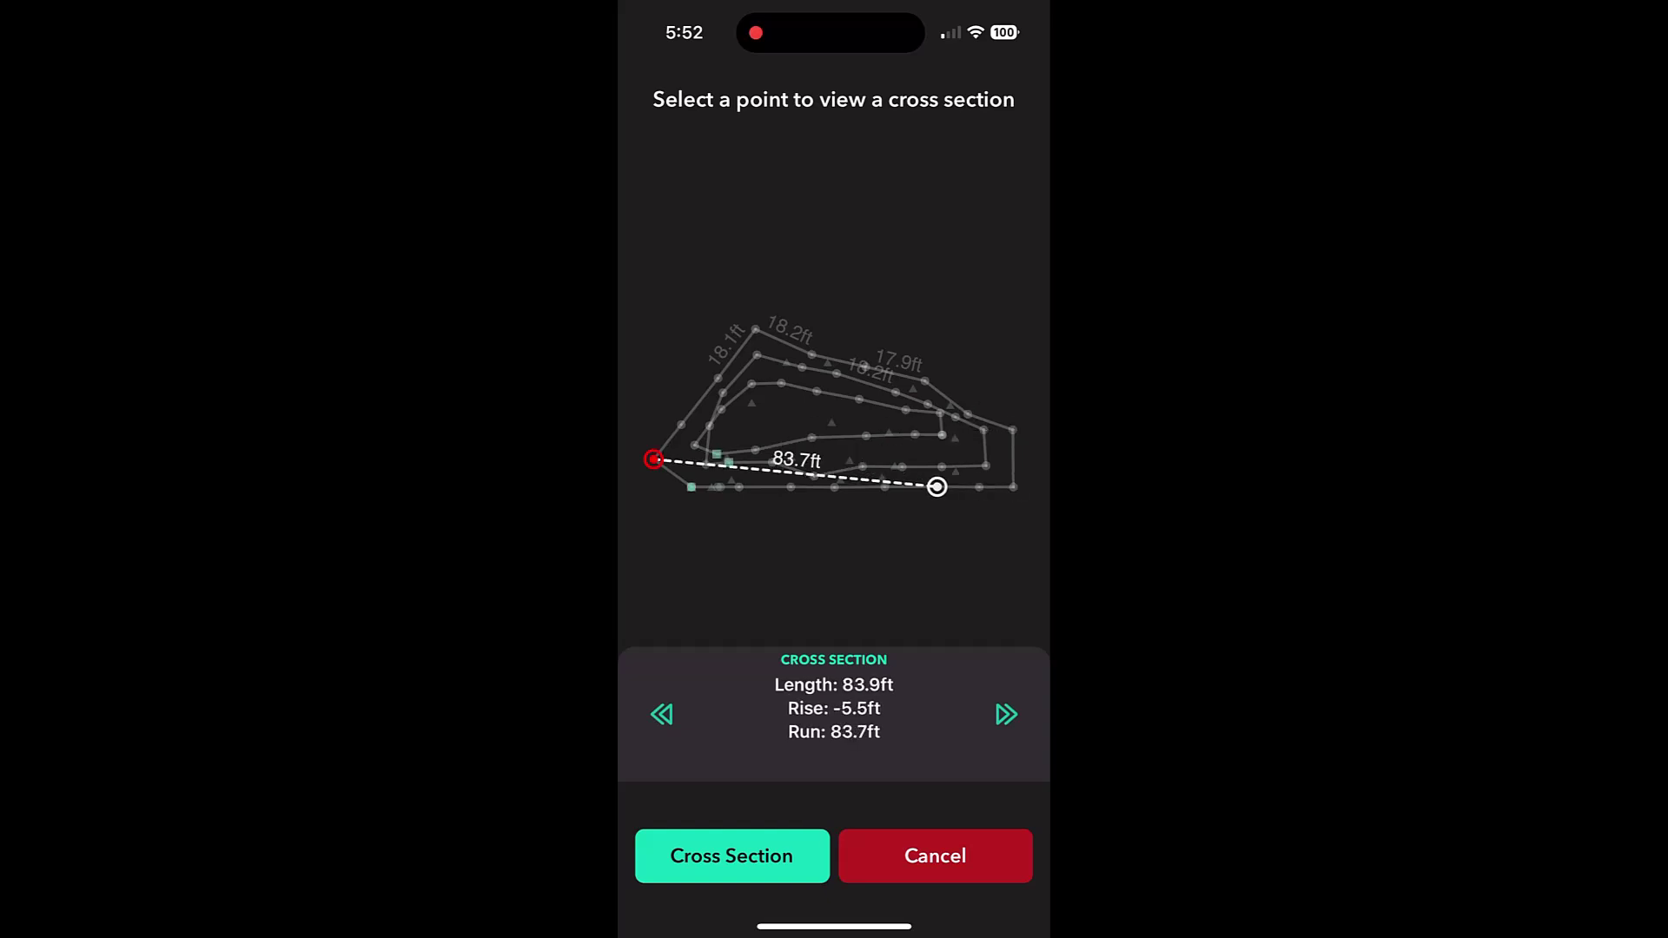
click(884, 487)
click(833, 486)
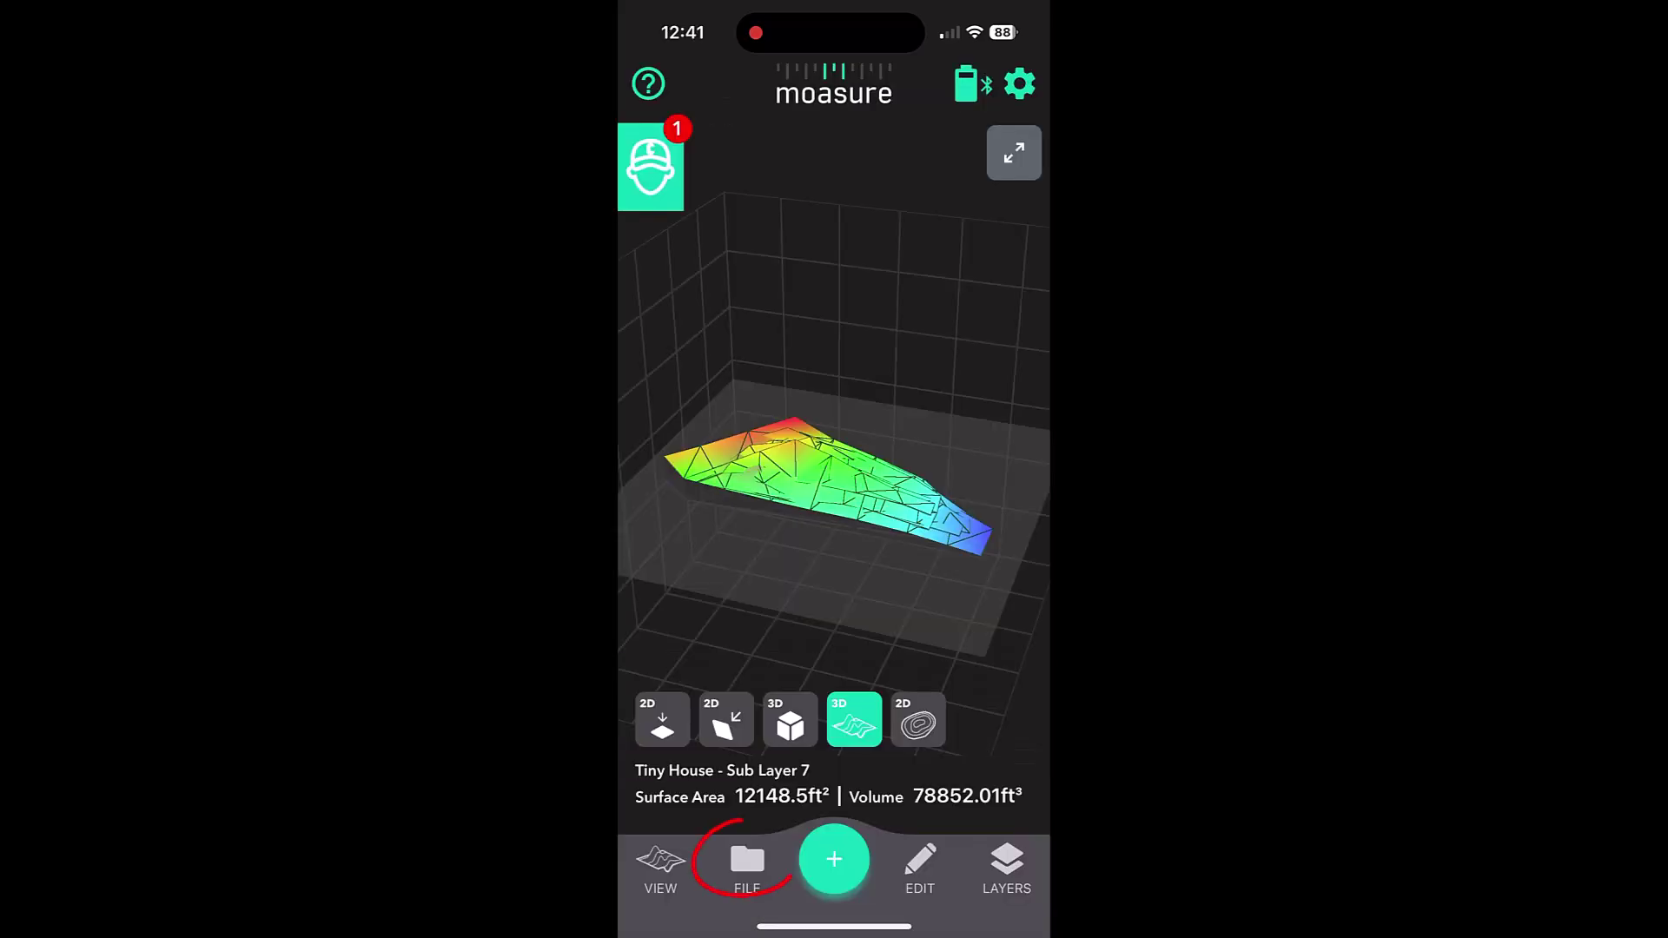
Step: Export the Tiny House measurement to CAD format
click(747, 862)
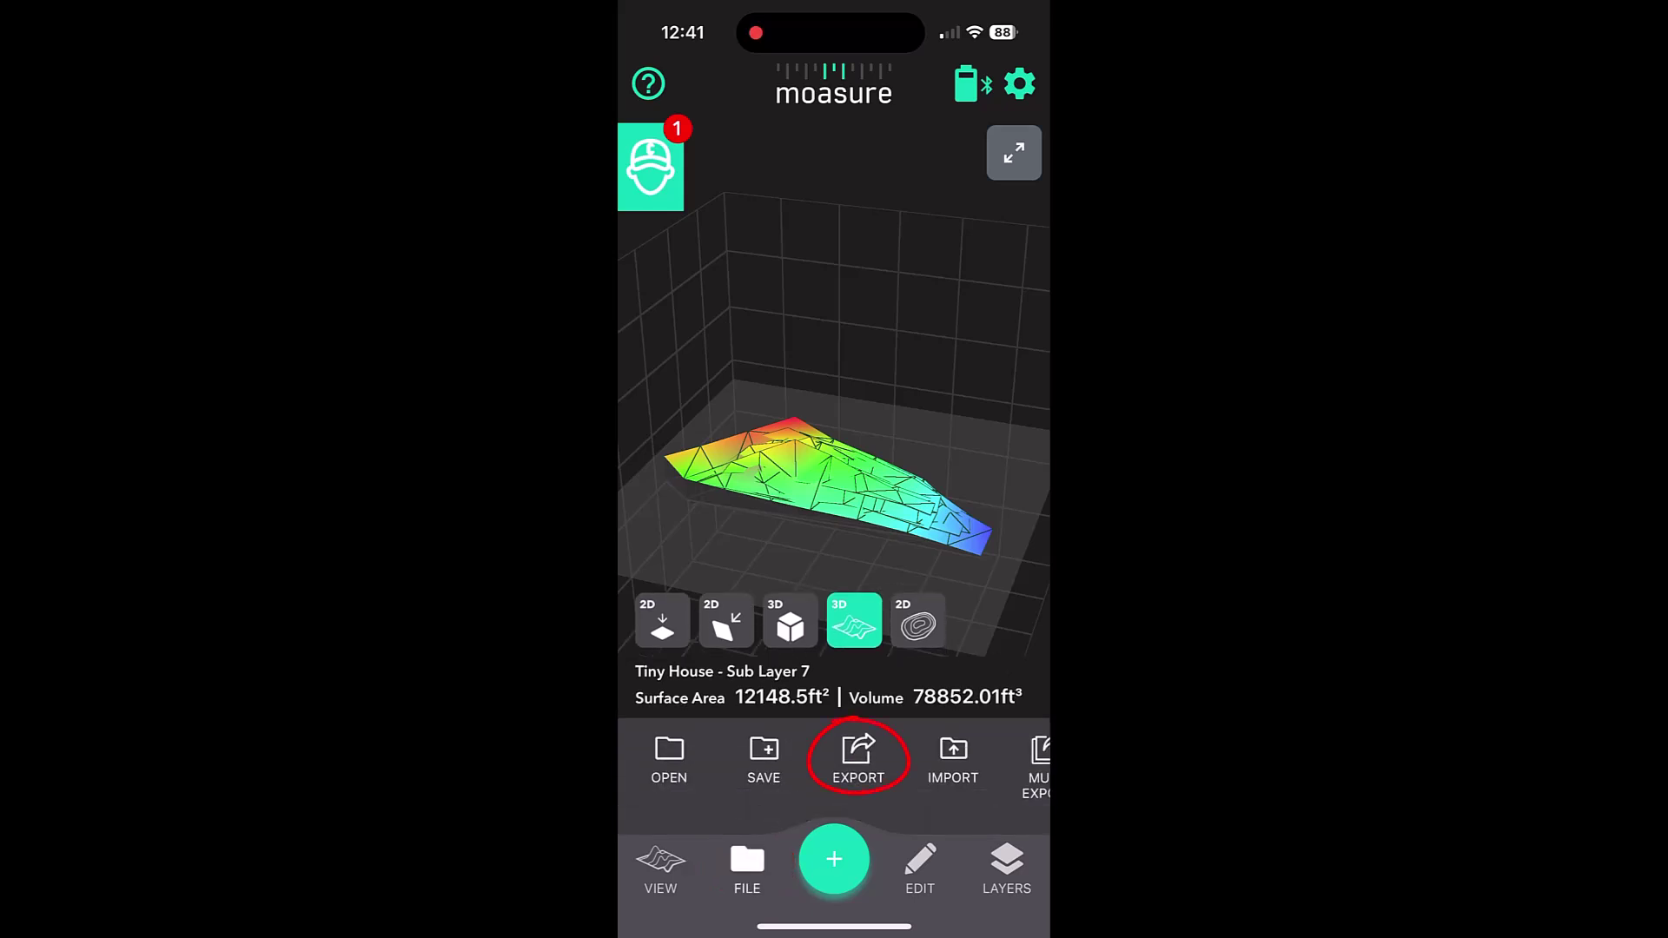
click(859, 756)
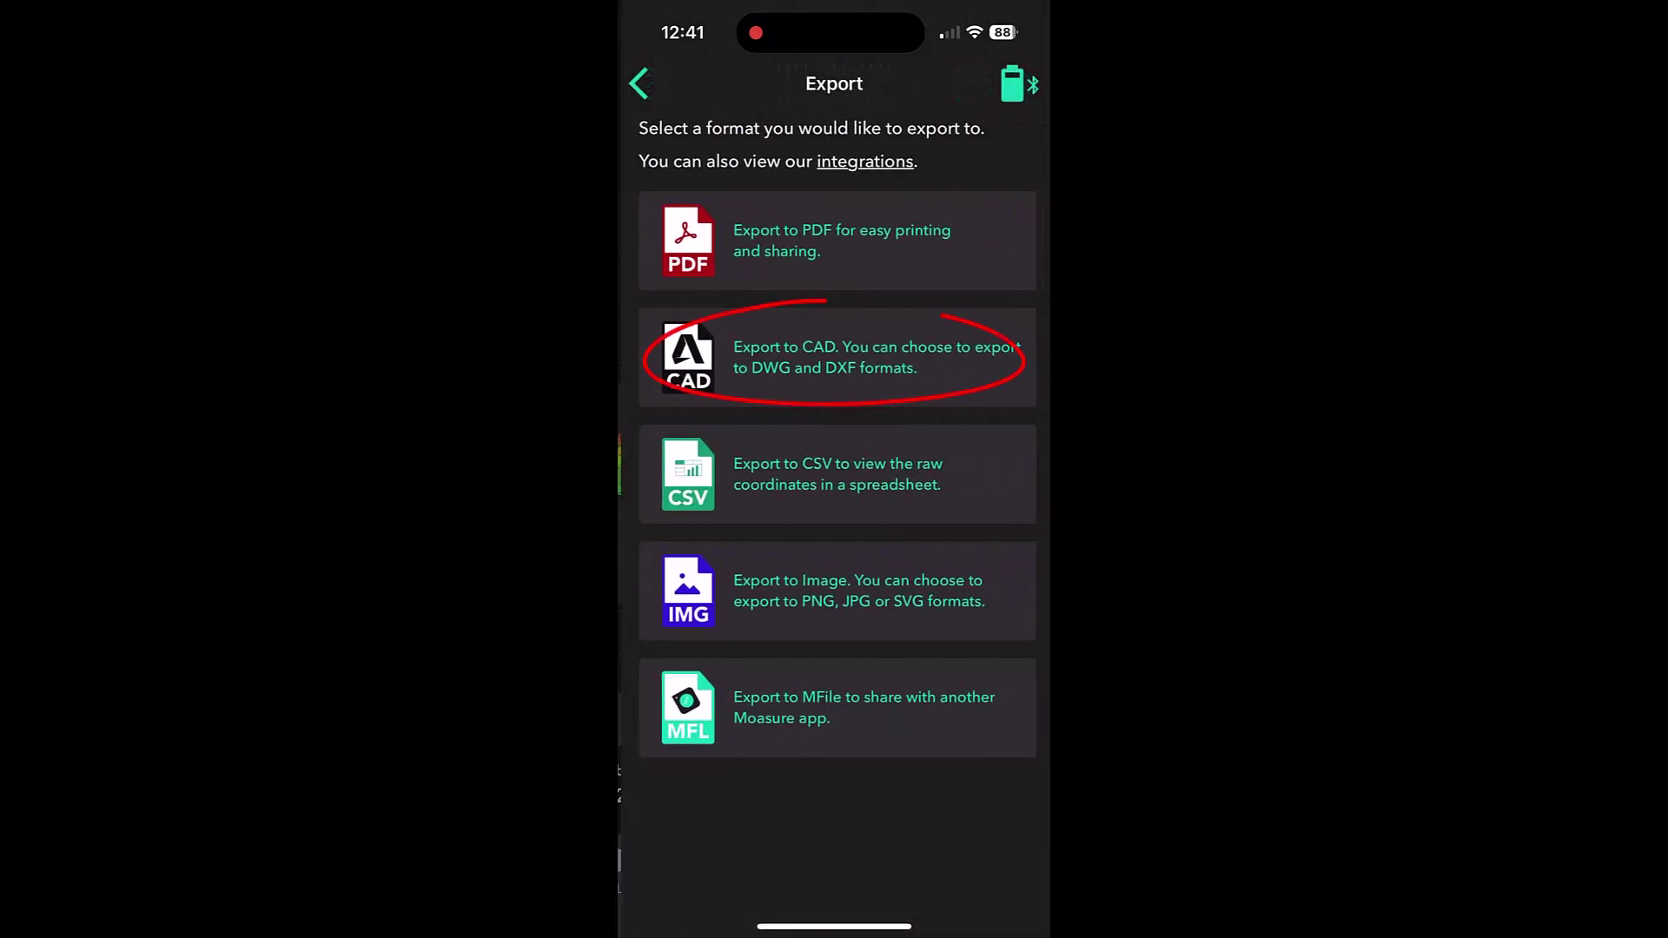
click(834, 356)
click(834, 200)
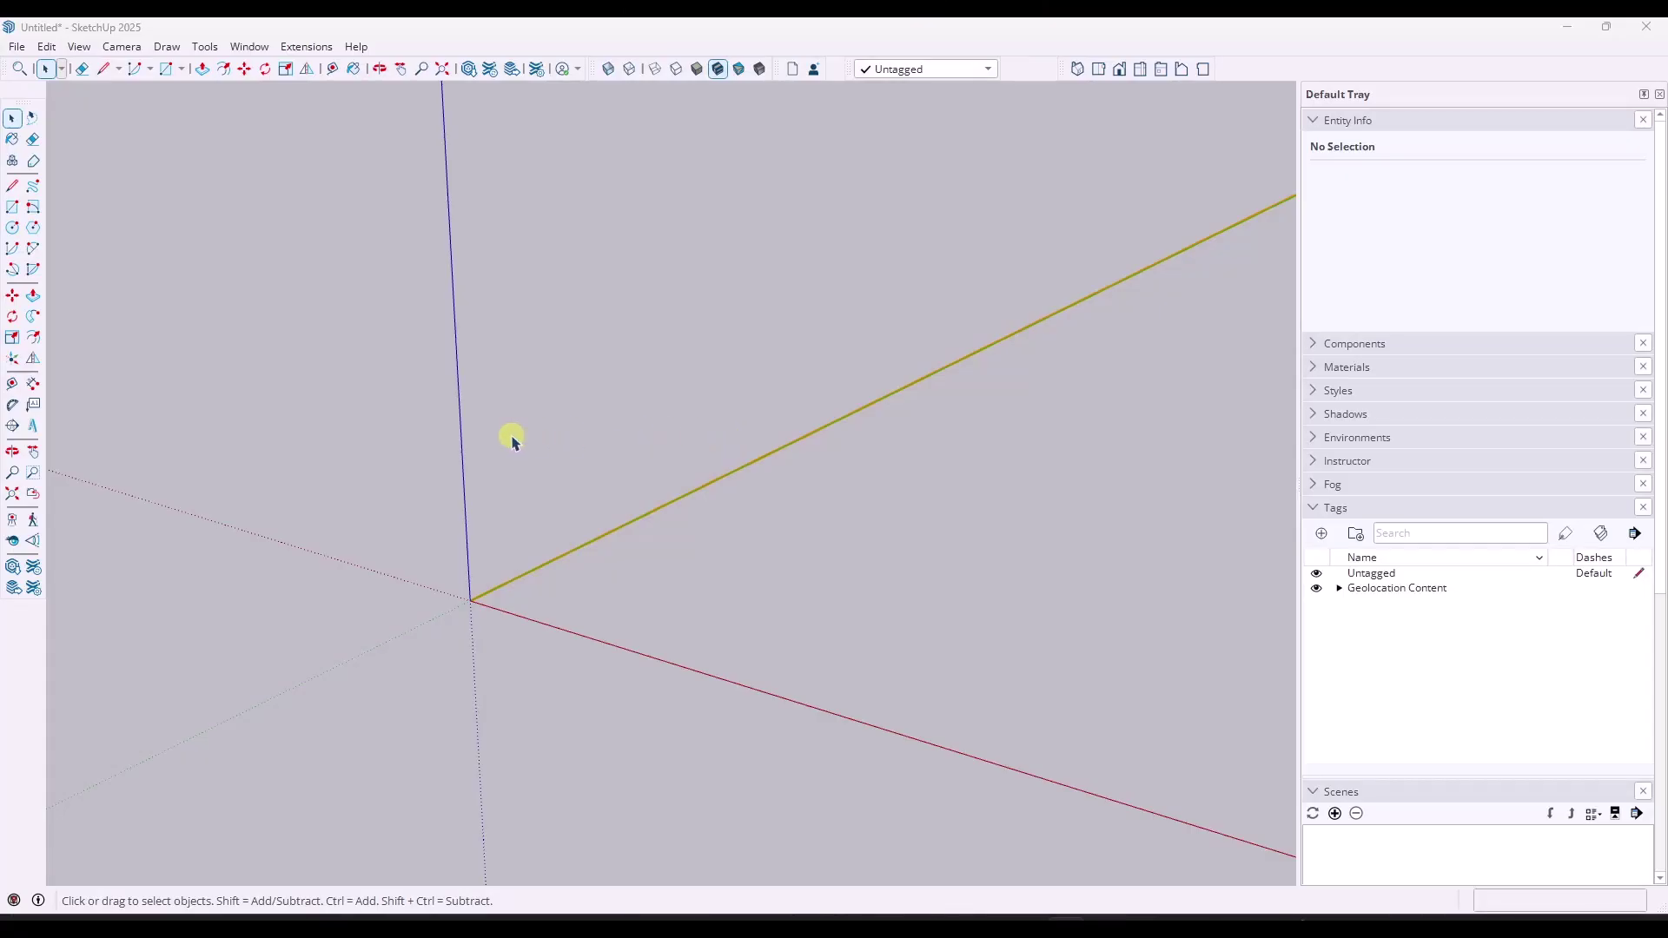
Step: Switch to SketchUp and import the 3D Cad.dwg survey file into the empty model
click(19, 47)
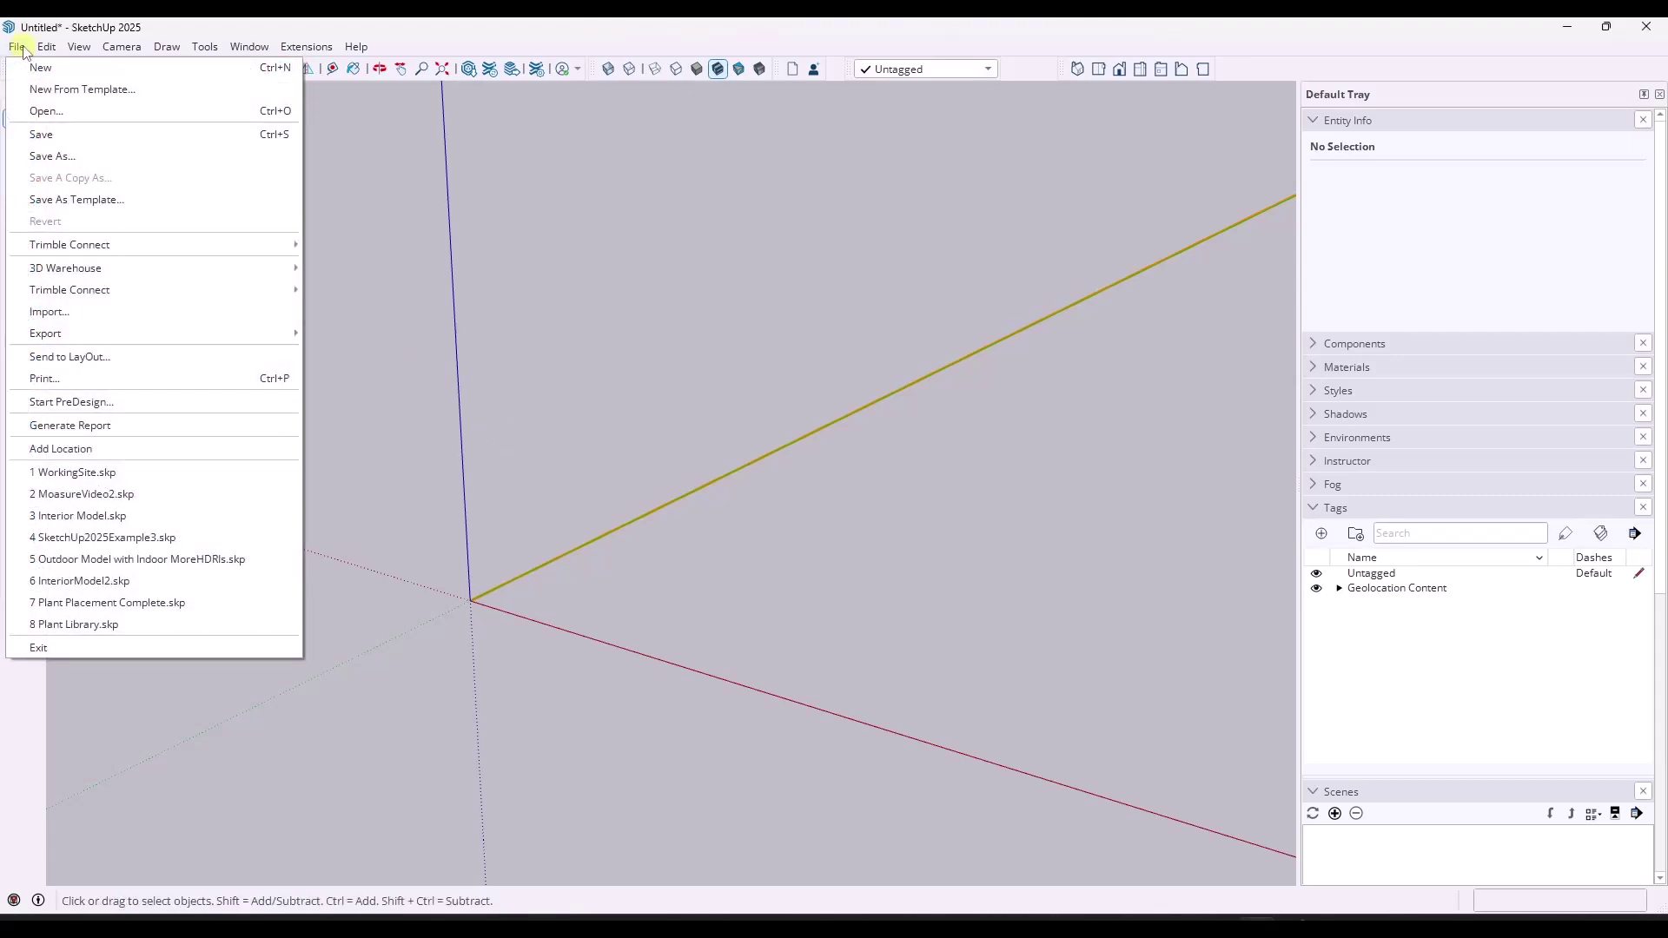
click(95, 318)
click(141, 219)
click(1214, 761)
key(Return)
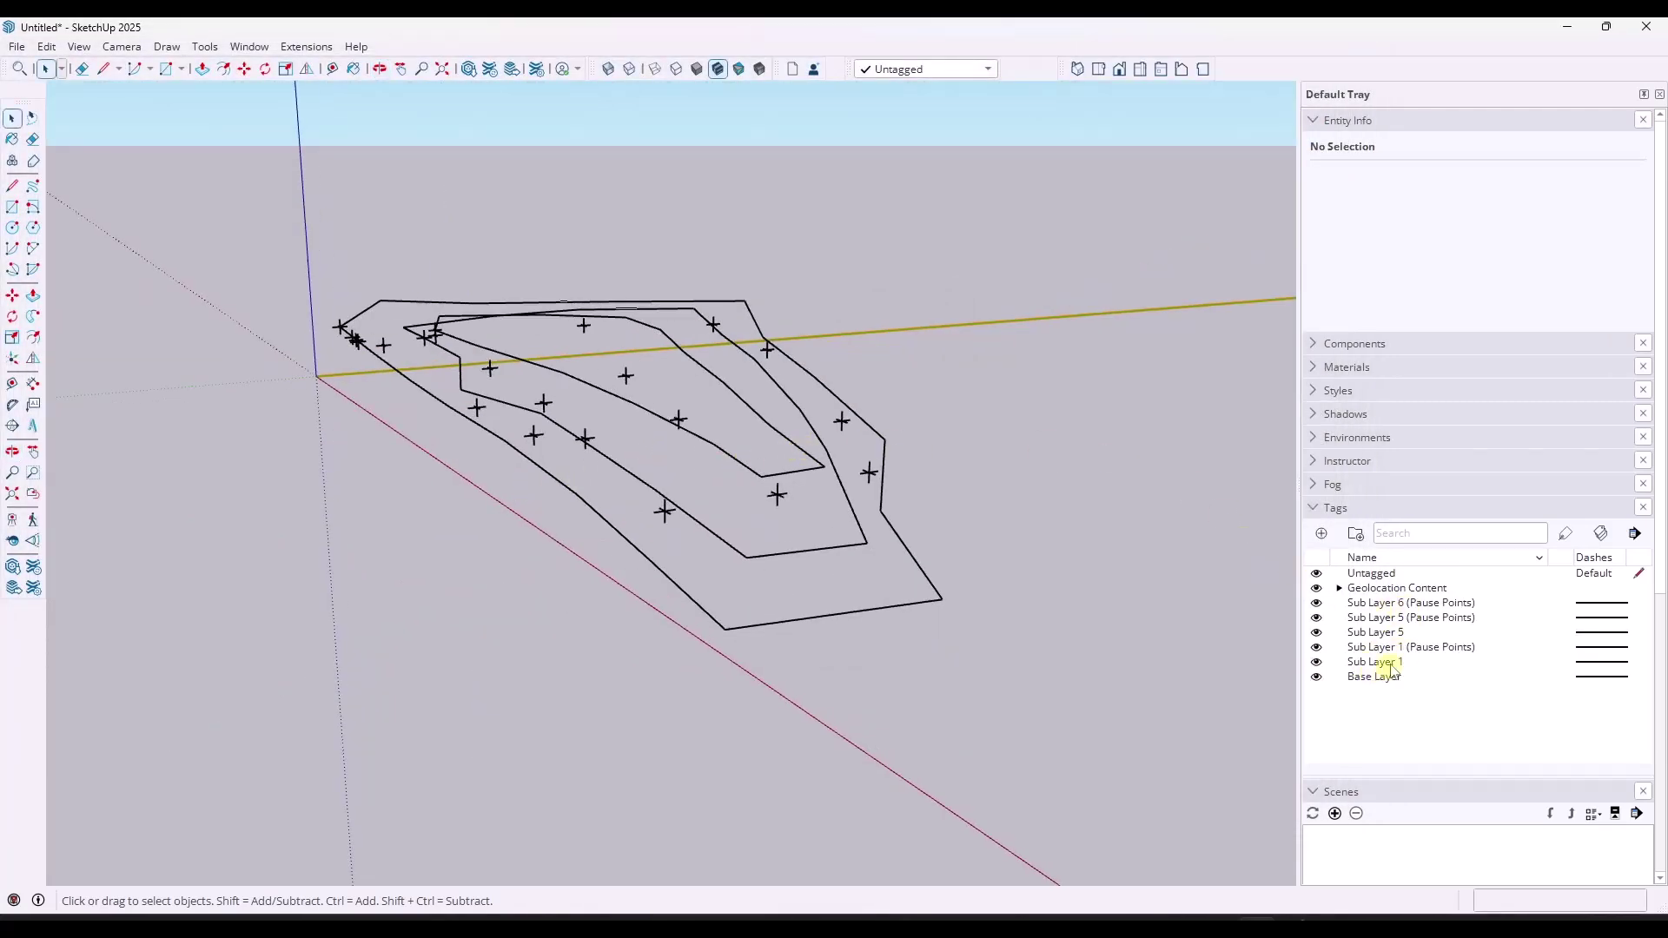
Step: Examine the imported survey outlines and select the 3D Cad.dwg component to inspect its contents
mouse_move(956, 491)
middle_down()
mouse_move(904, 473)
mouse_move(934, 466)
middle_up()
scroll(934, 466, up, 3)
scroll(745, 400, down, 2)
middle_drag(730, 383, 640, 428)
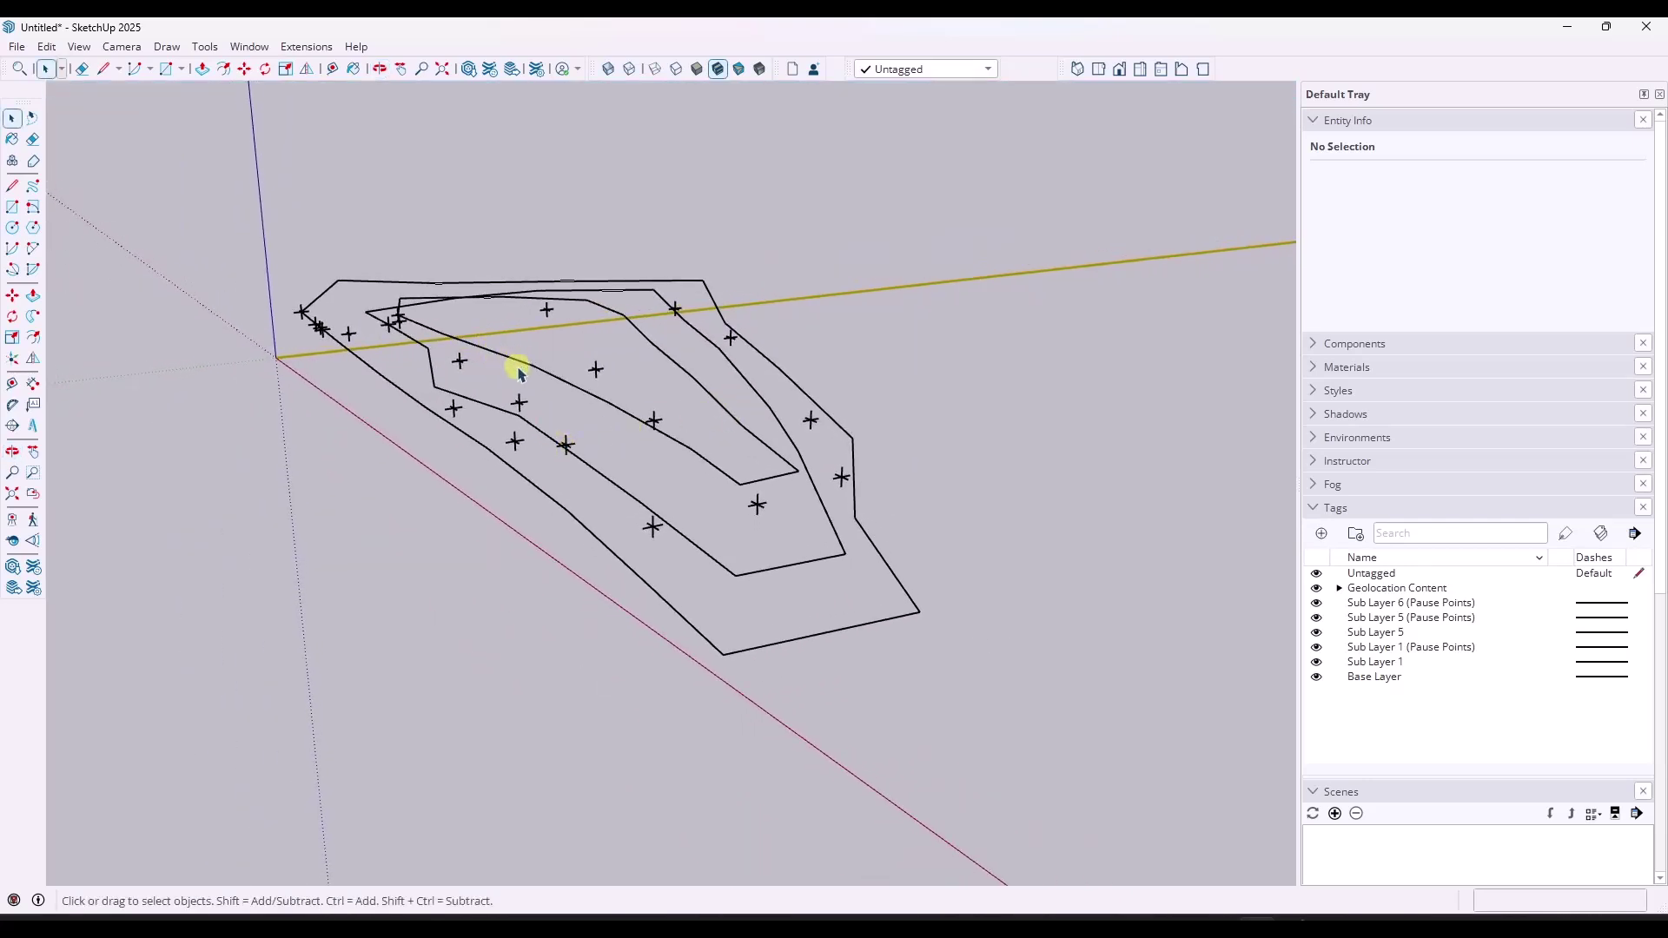
scroll(547, 429, up, 5)
click(580, 452)
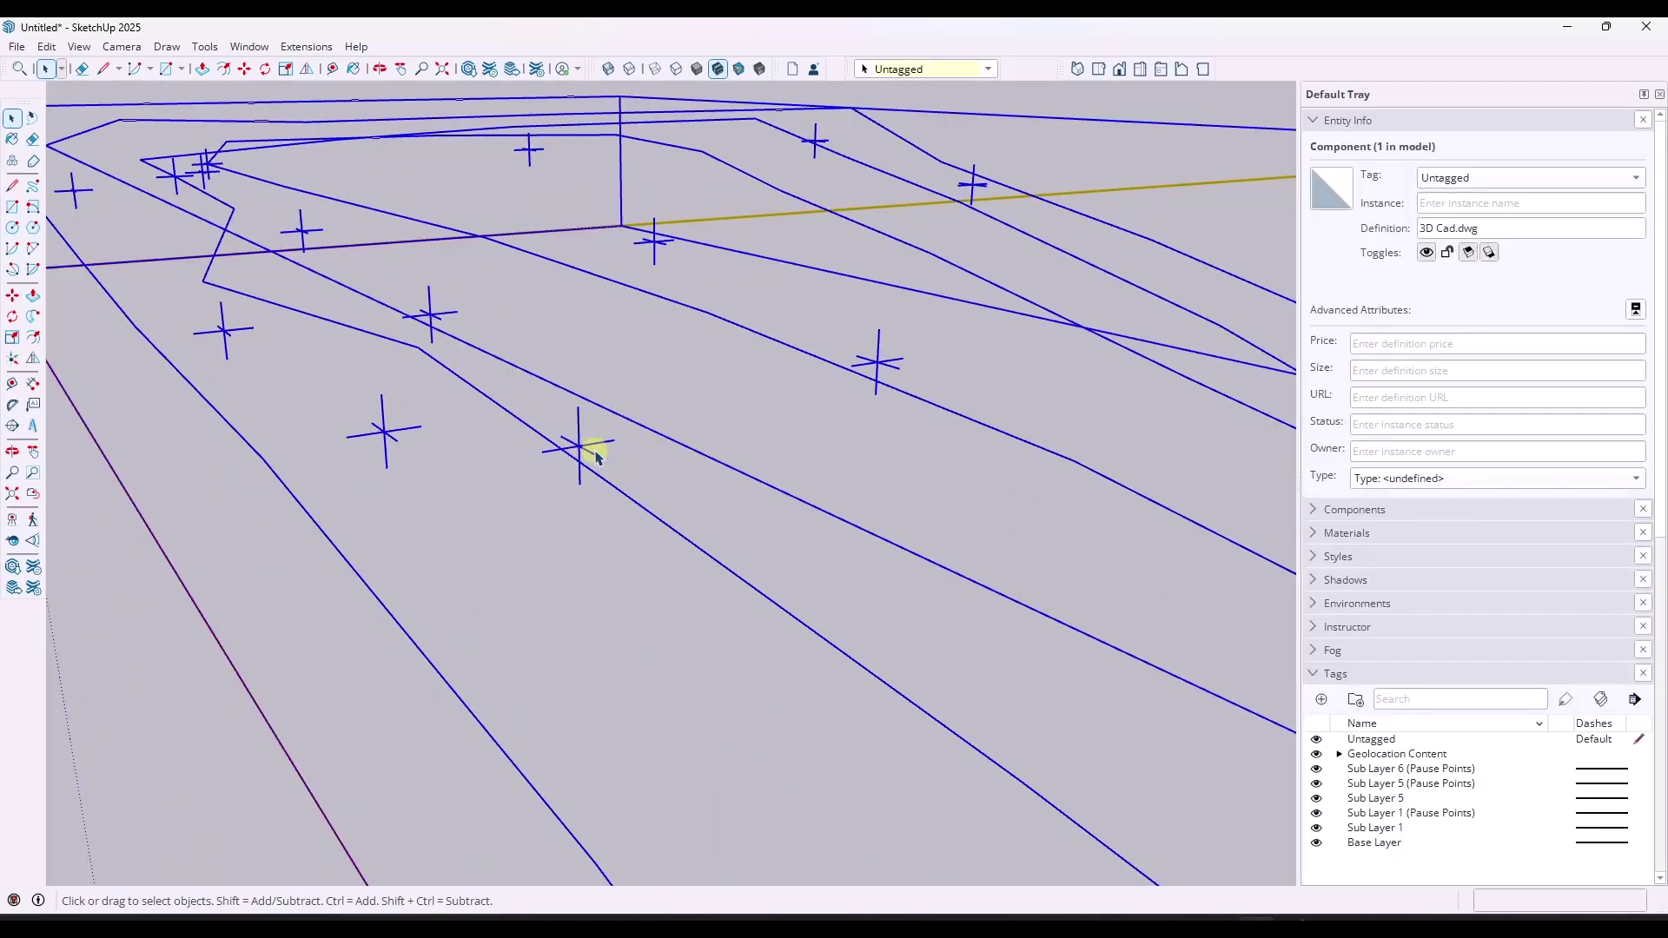
scroll(600, 458, down, 5)
middle_drag(588, 447, 660, 514)
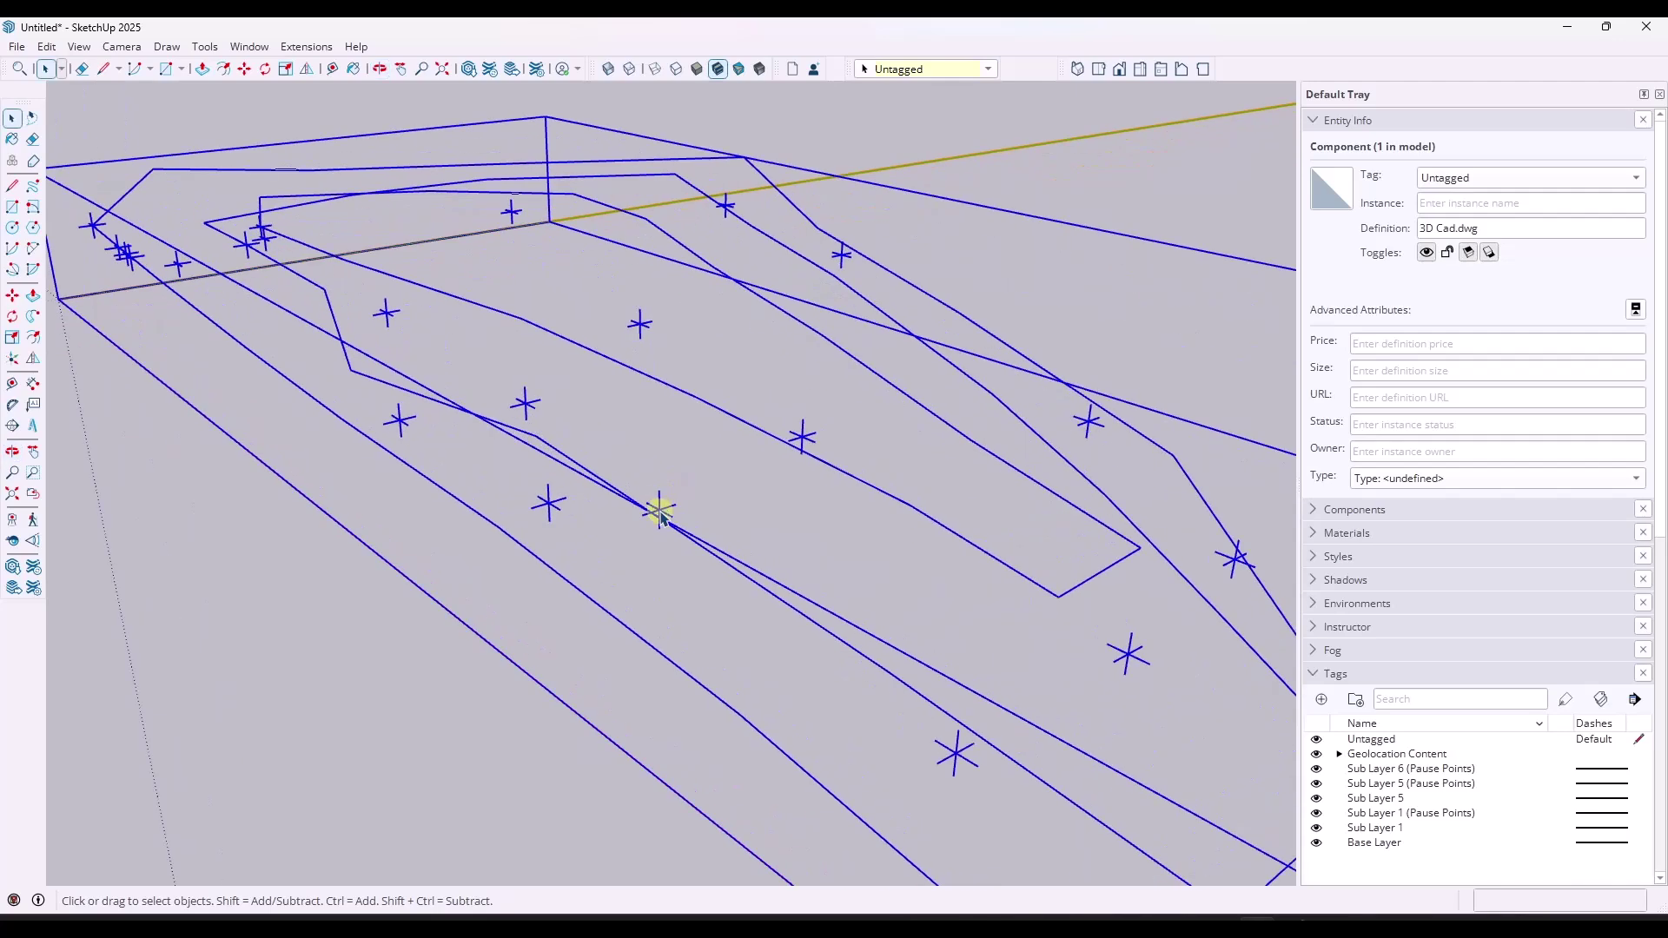
Step: Open the imported component and inspect the cross-shaped pause point markers on Sub Layer 6, then leave the component
triple_click(660, 514)
scroll(662, 519, up, 3)
scroll(662, 521, down, 2)
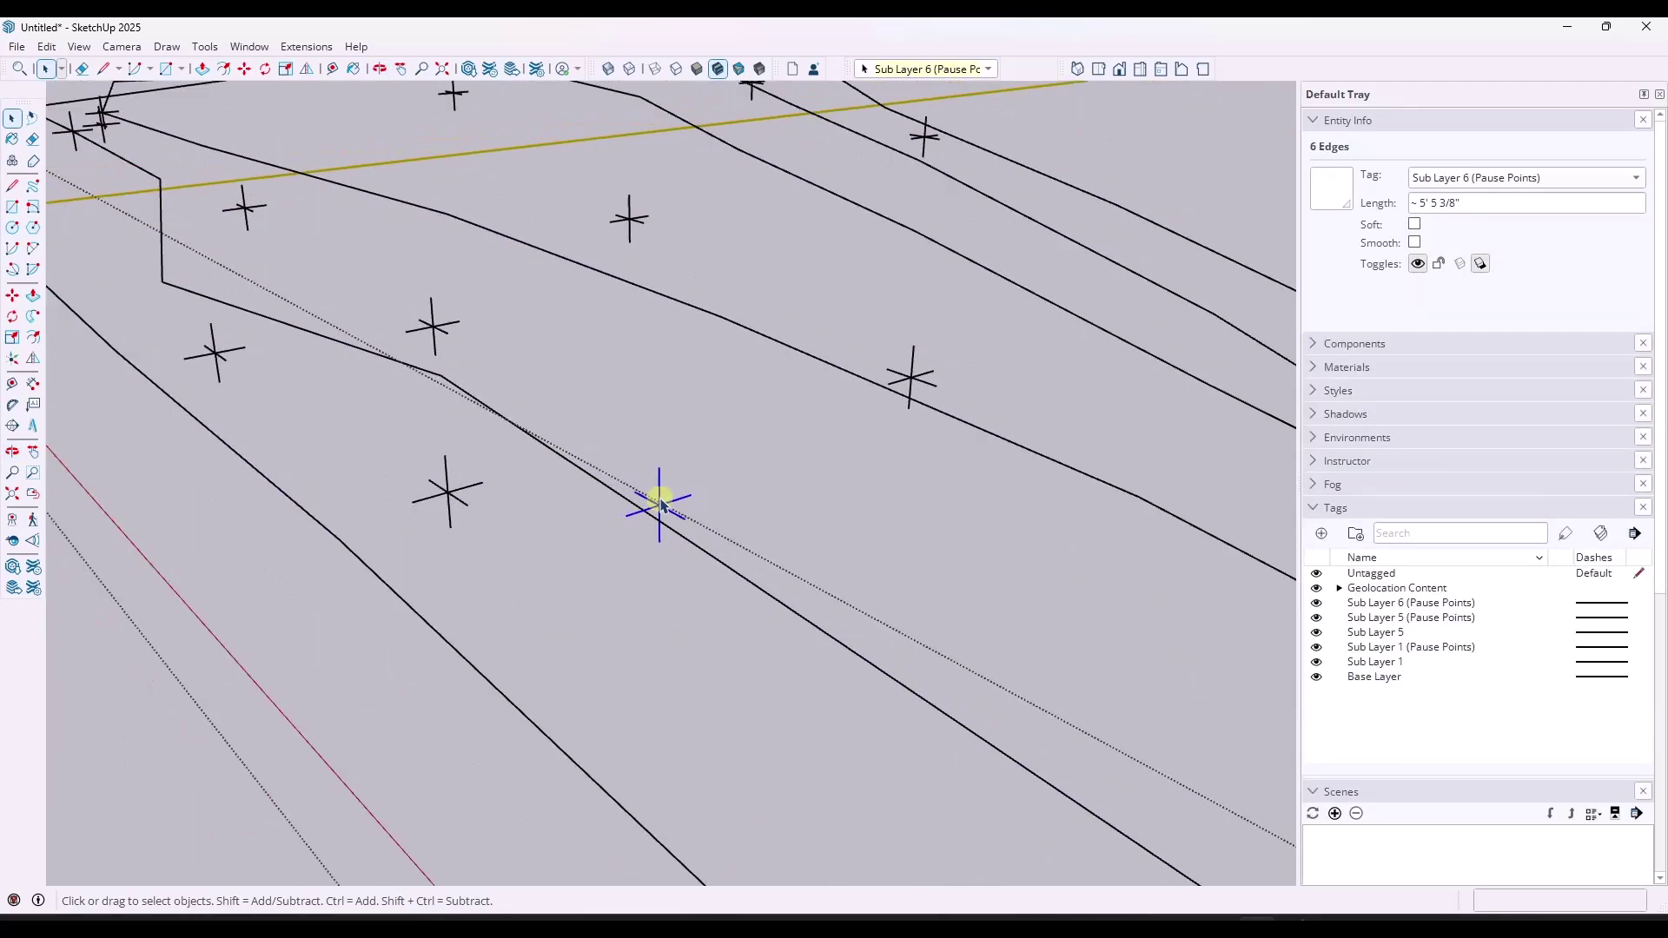
scroll(907, 390, up, 2)
click(900, 381)
scroll(892, 374, down, 4)
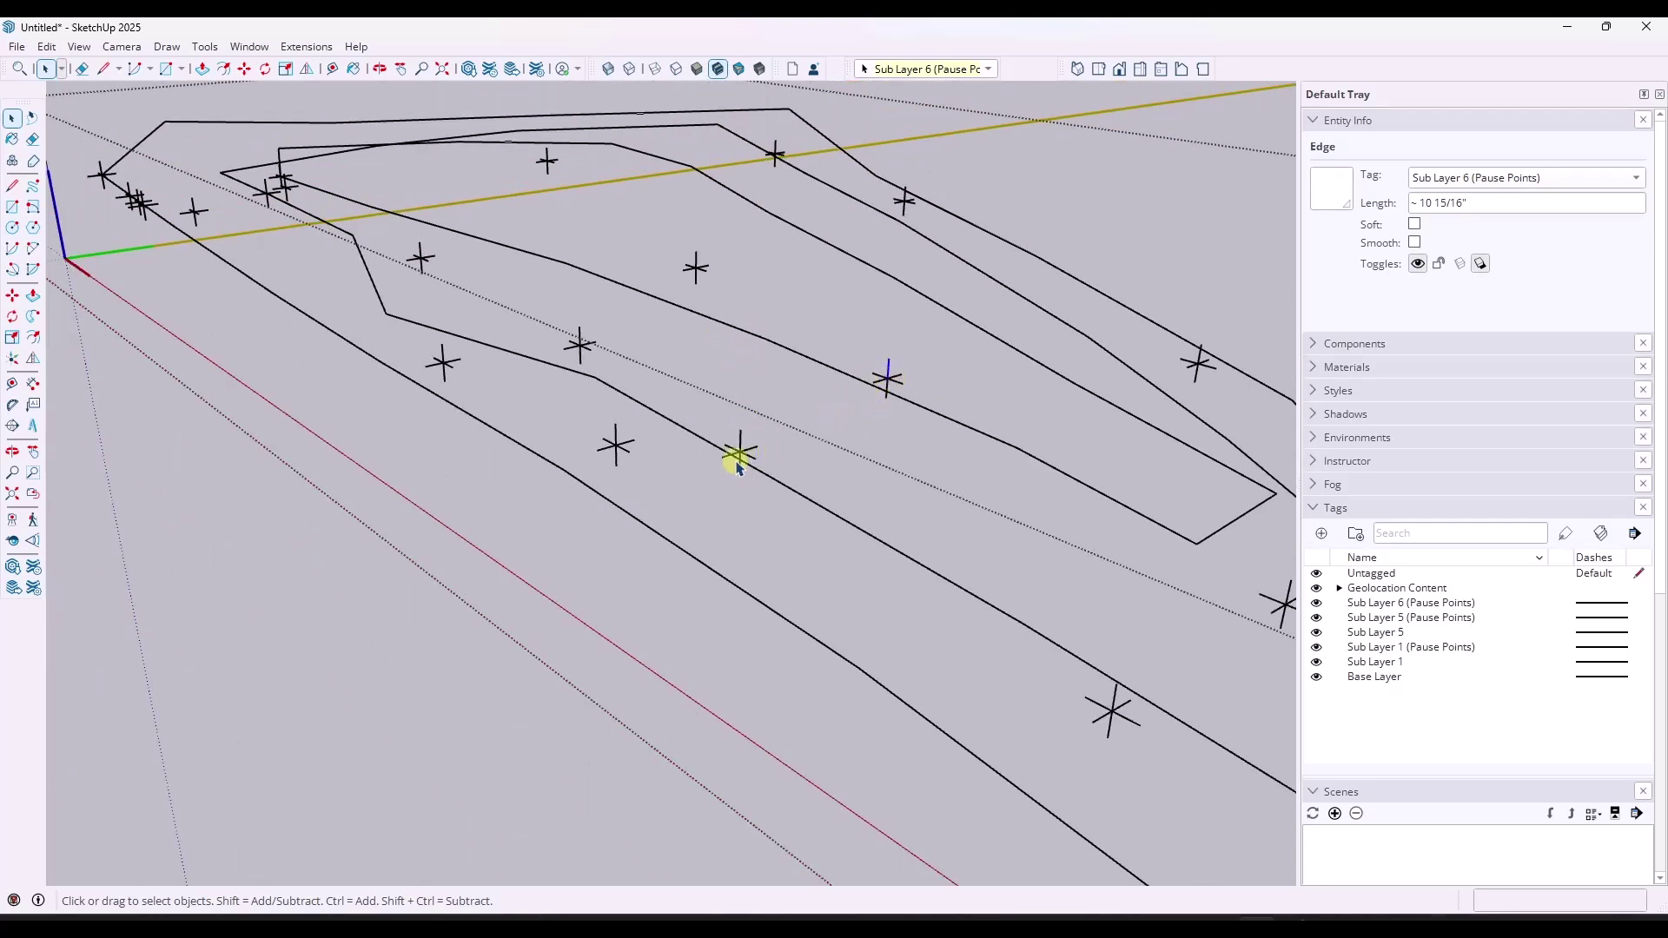
scroll(737, 455, up, 2)
scroll(738, 455, down, 3)
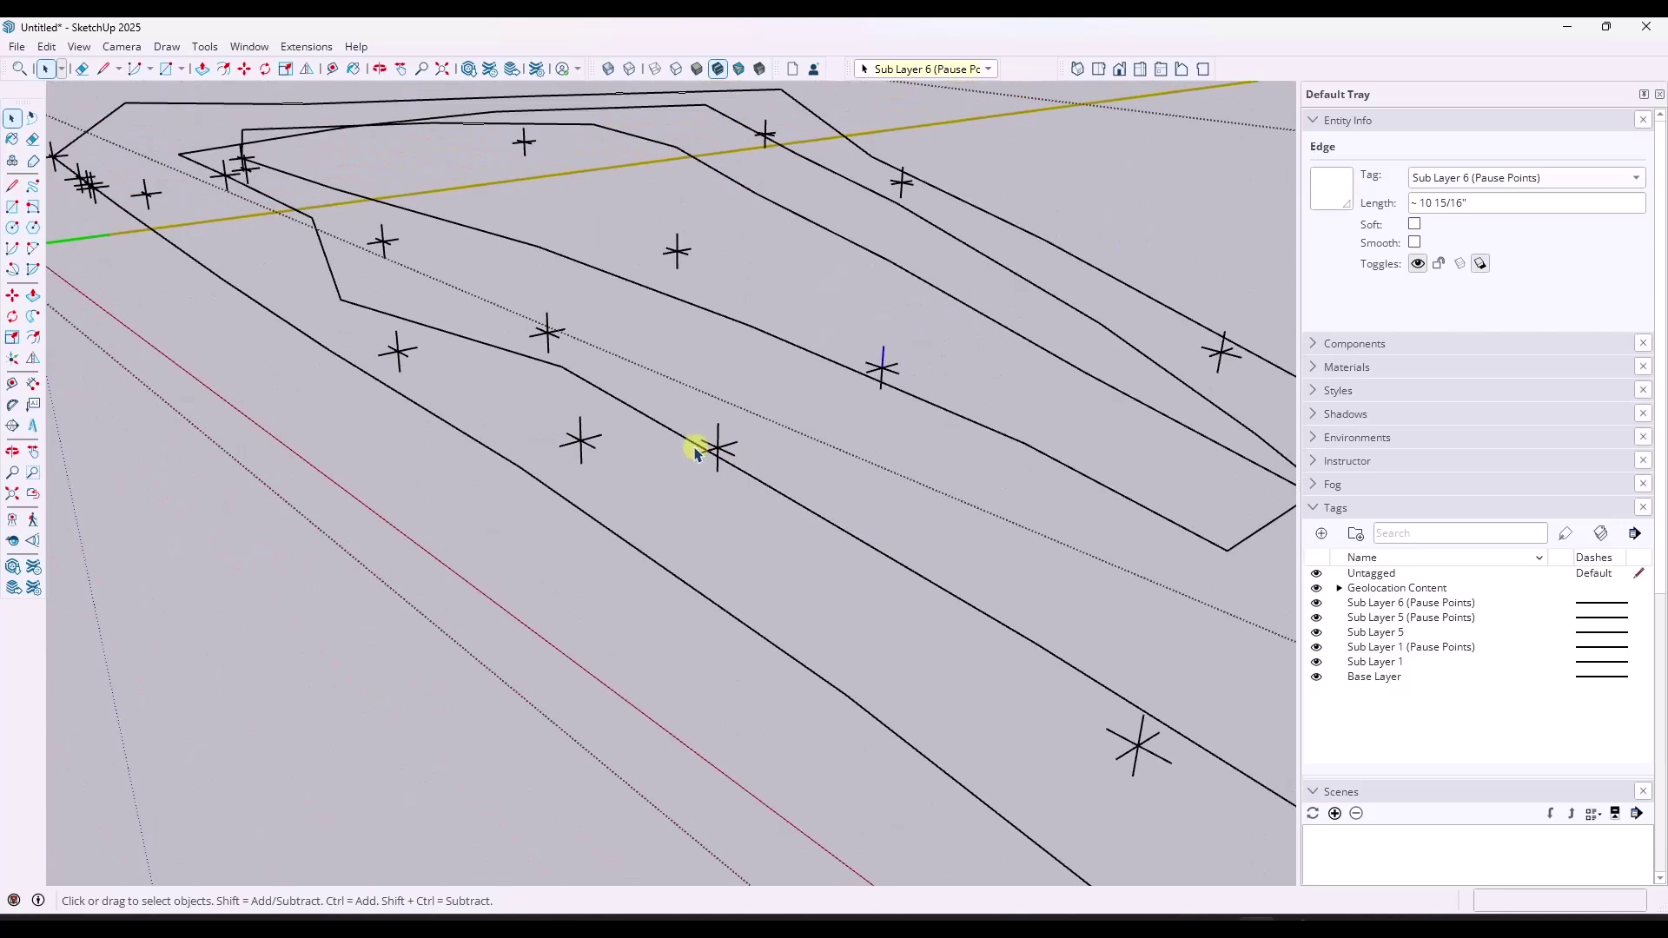
click(732, 363)
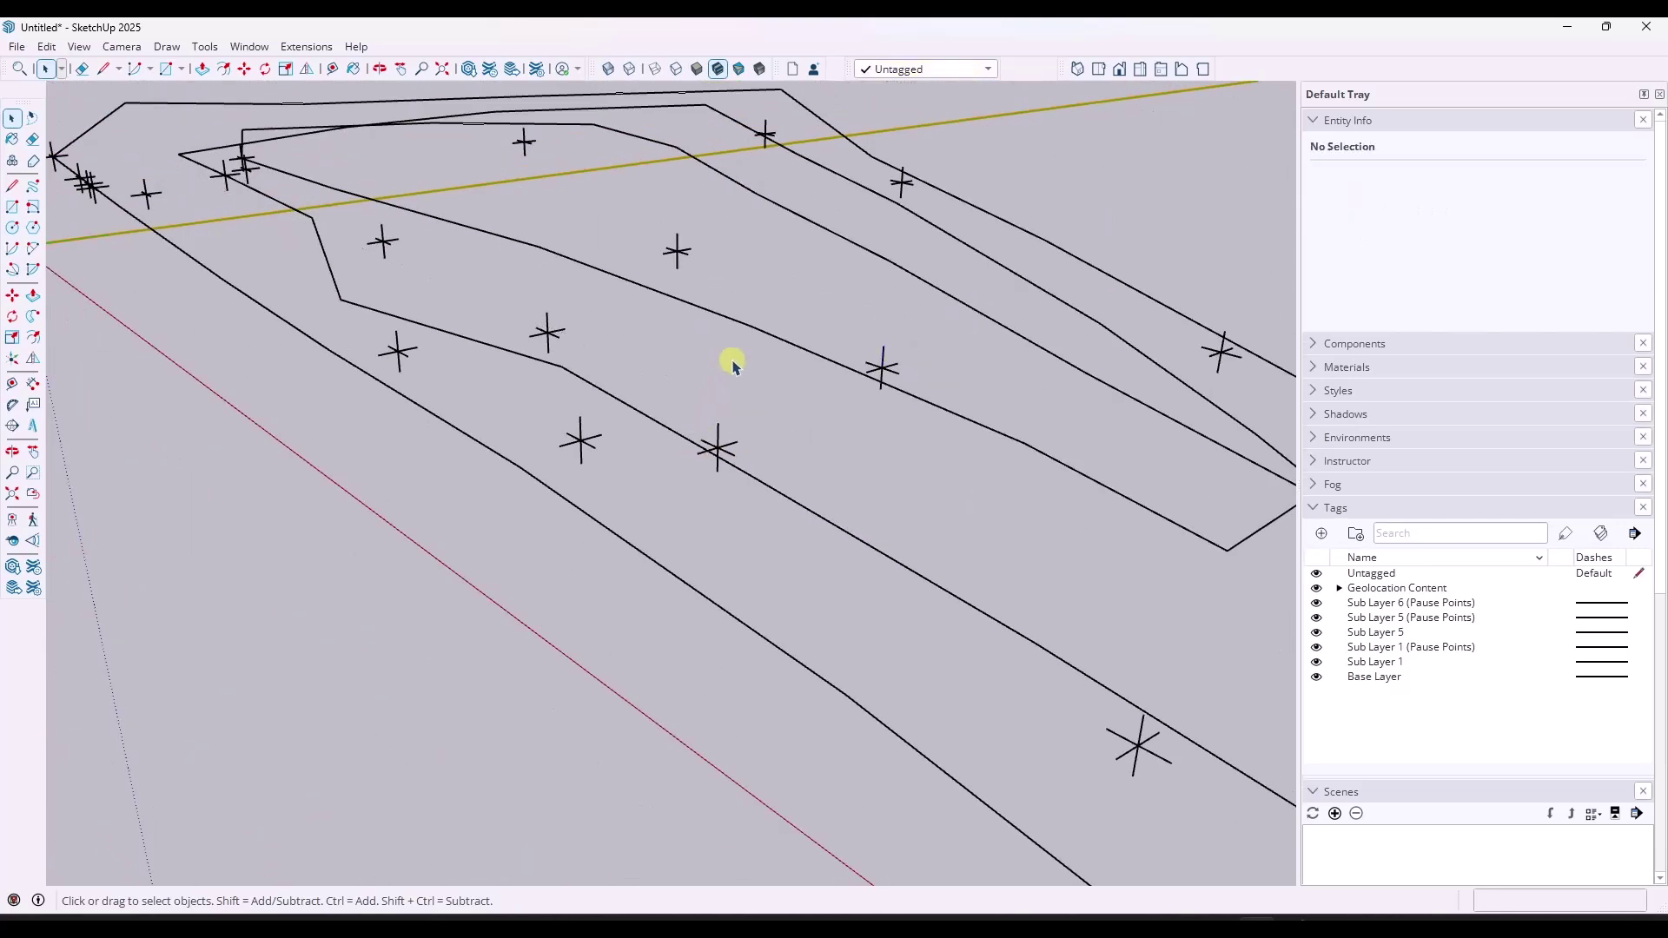
scroll(729, 365, down, 3)
scroll(737, 279, up, 2)
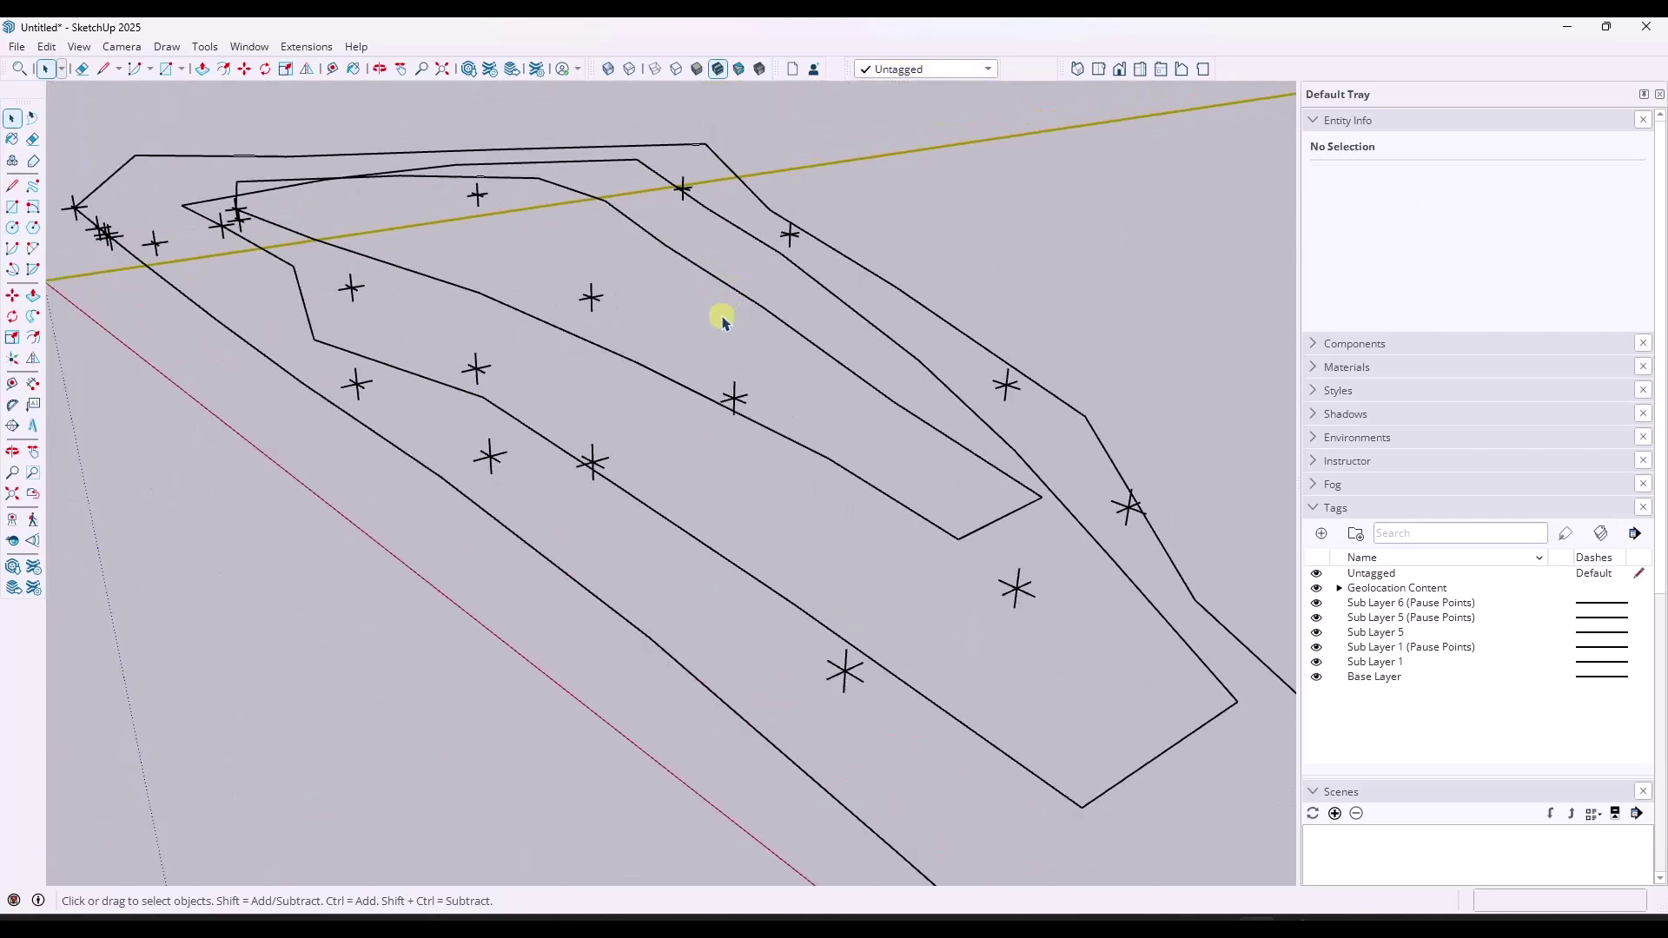
Step: Hide the pause point tags of Sub Layer 6, Sub Layer 5 and Sub Layer 1
click(1316, 602)
click(1316, 617)
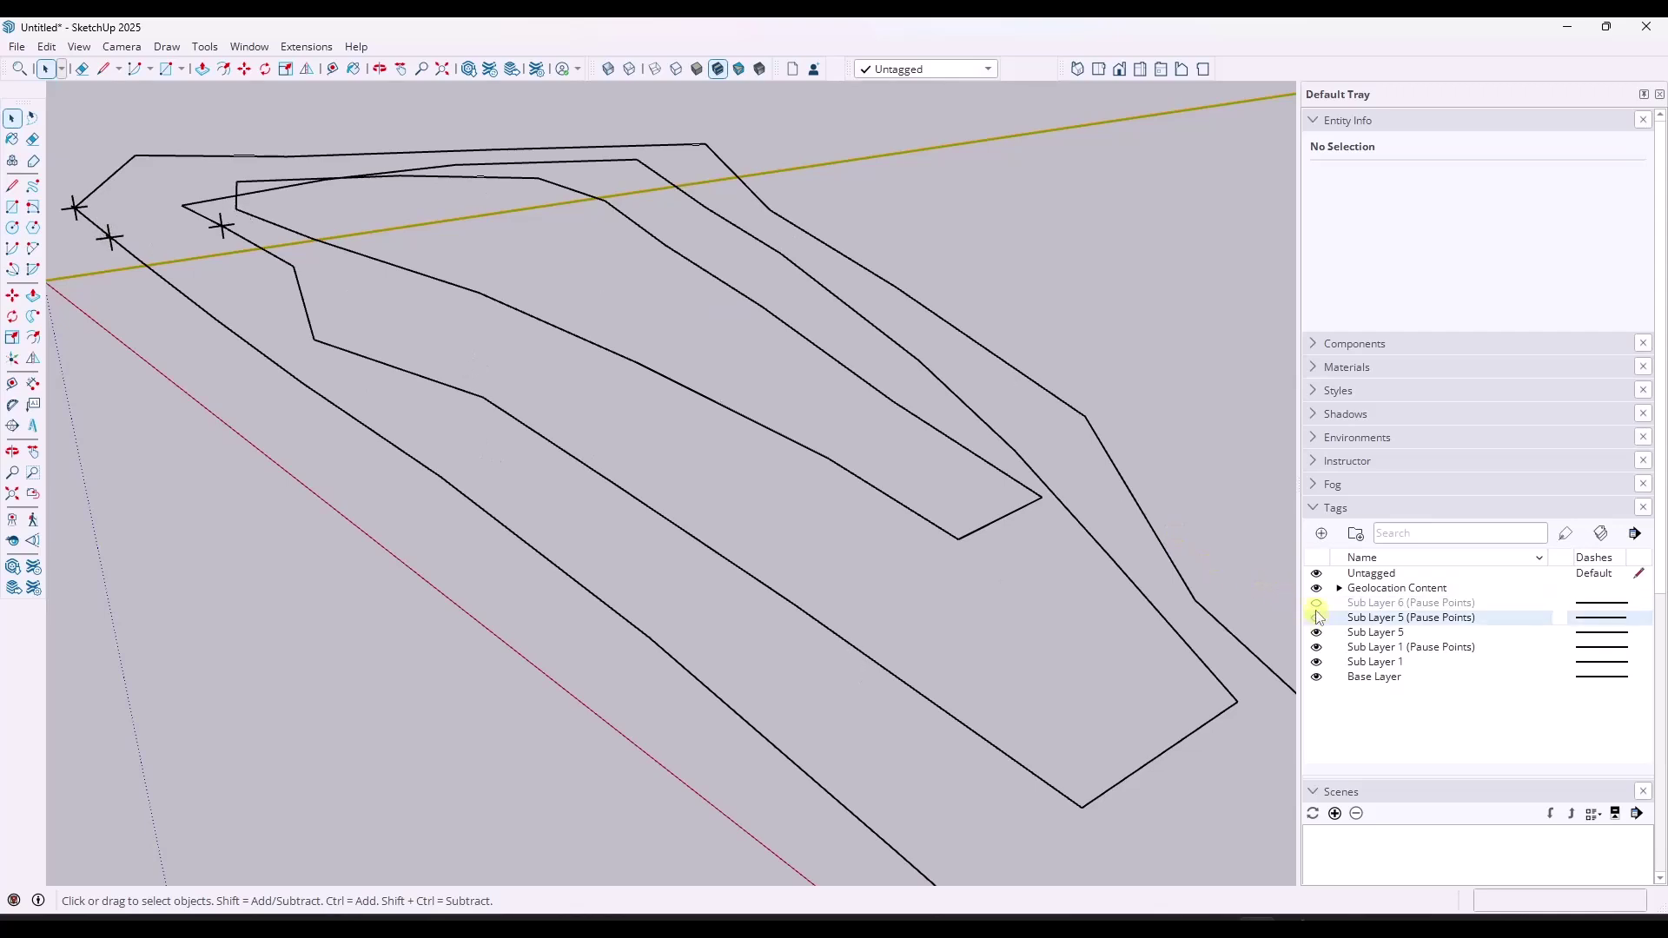
click(1315, 602)
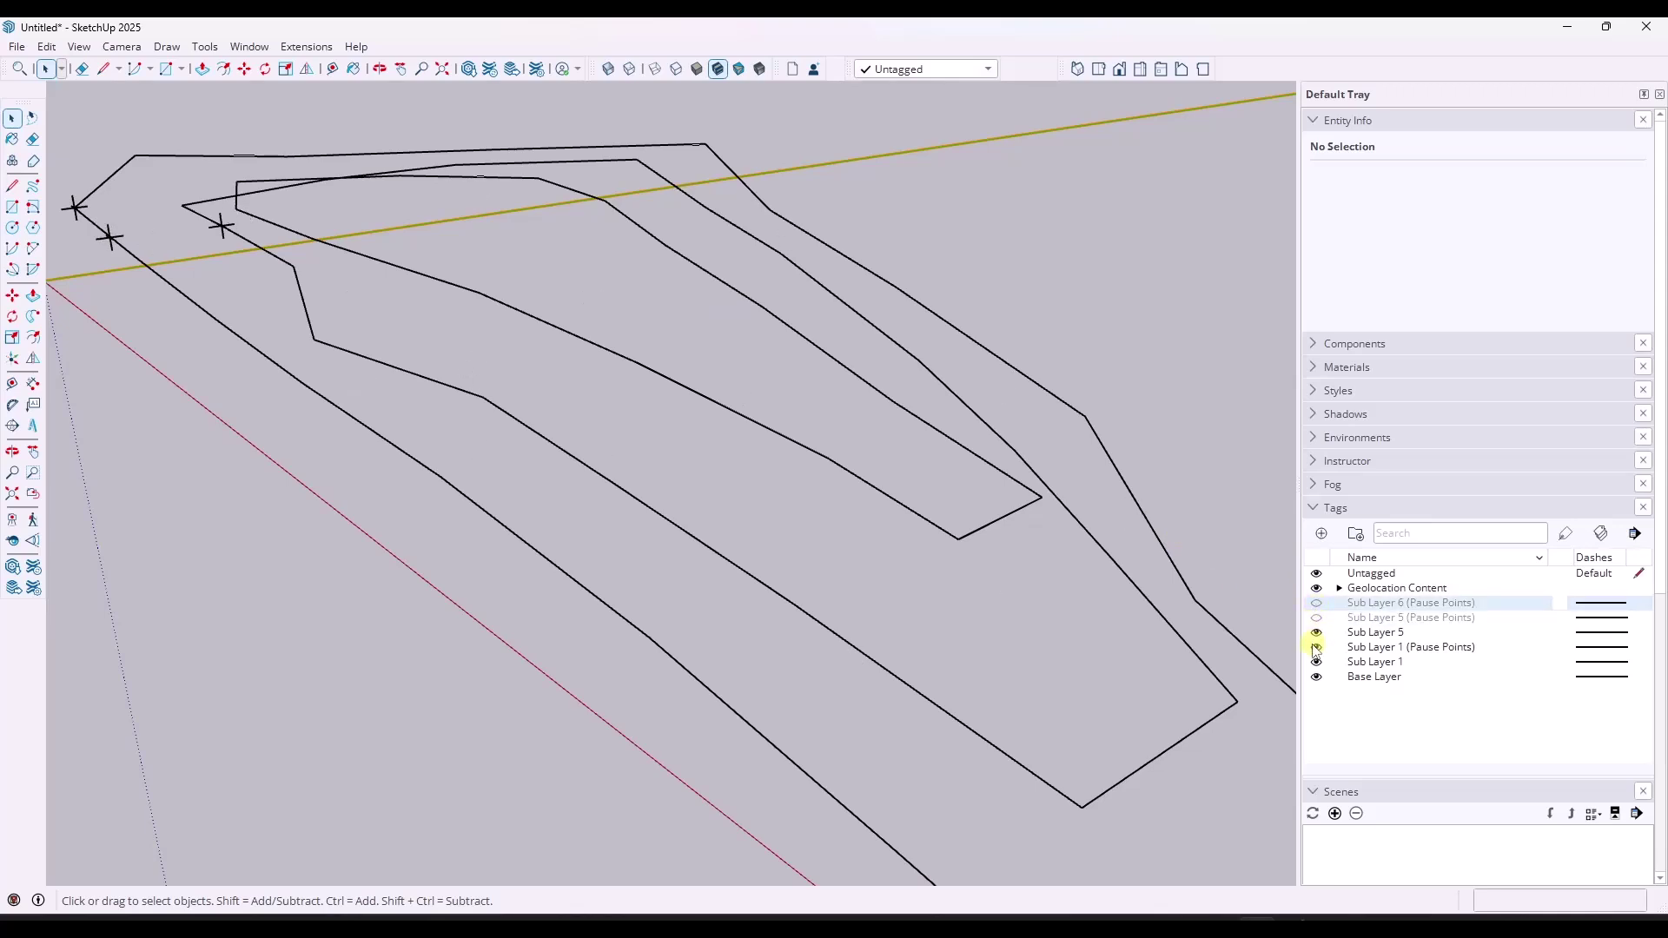
click(1315, 647)
Step: Open the imported 3D Cad.dwg component for editing its outlines
scroll(473, 320, down, 2)
middle_drag(540, 316, 800, 446)
scroll(603, 365, down, 3)
scroll(510, 321, up, 2)
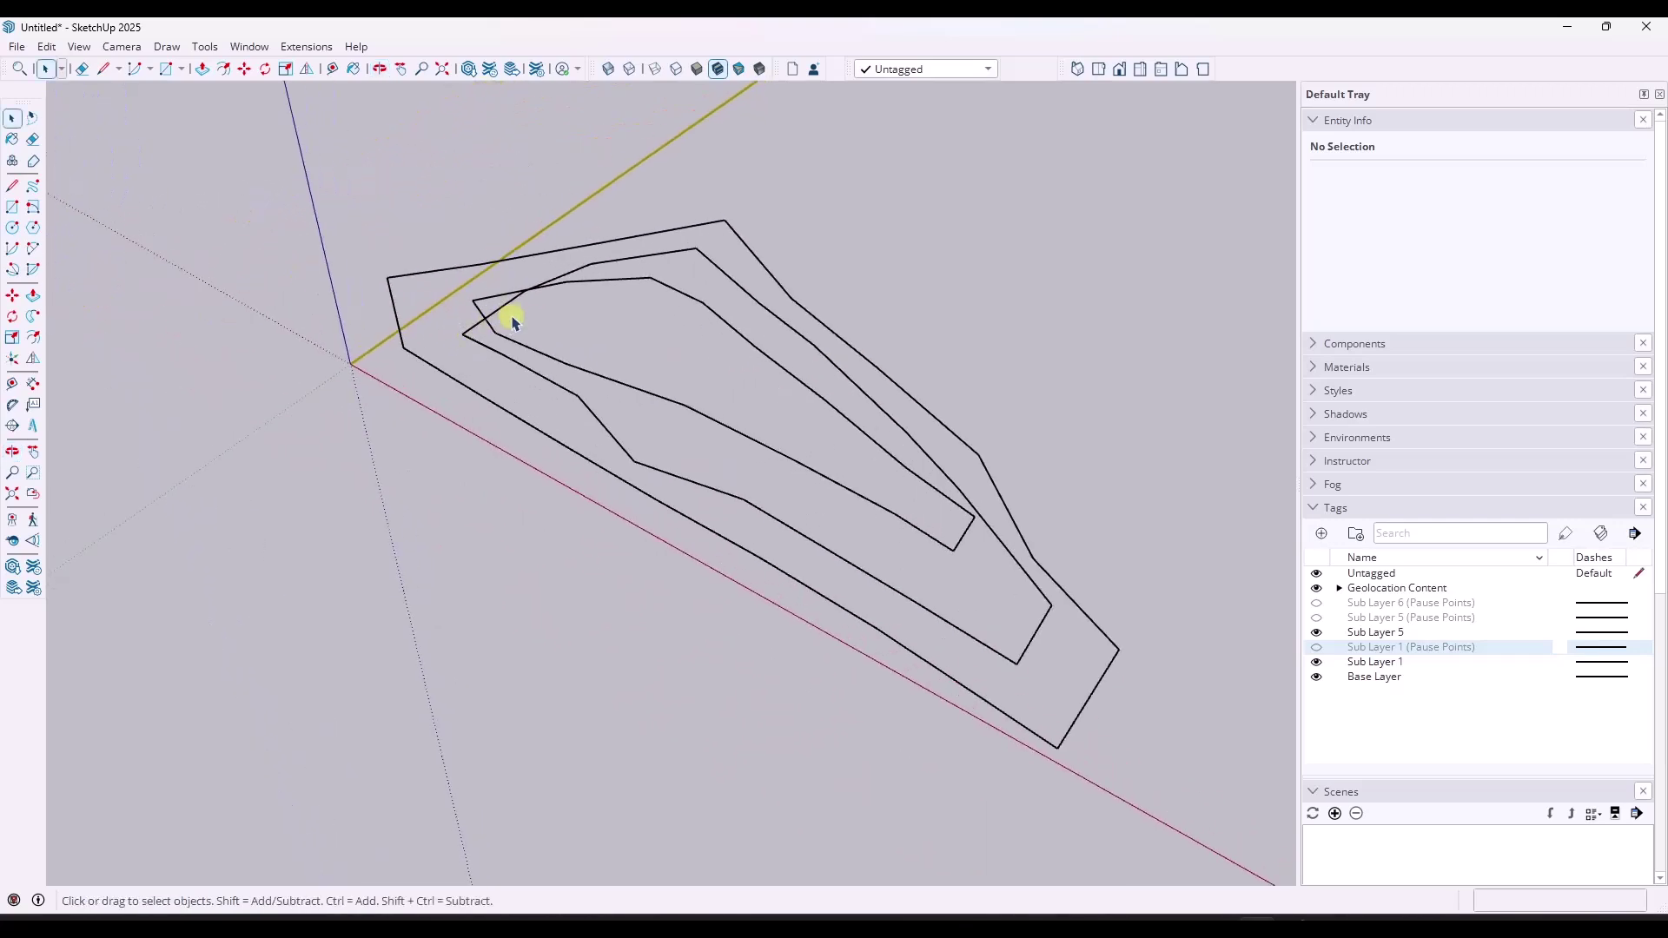
scroll(518, 323, up, 2)
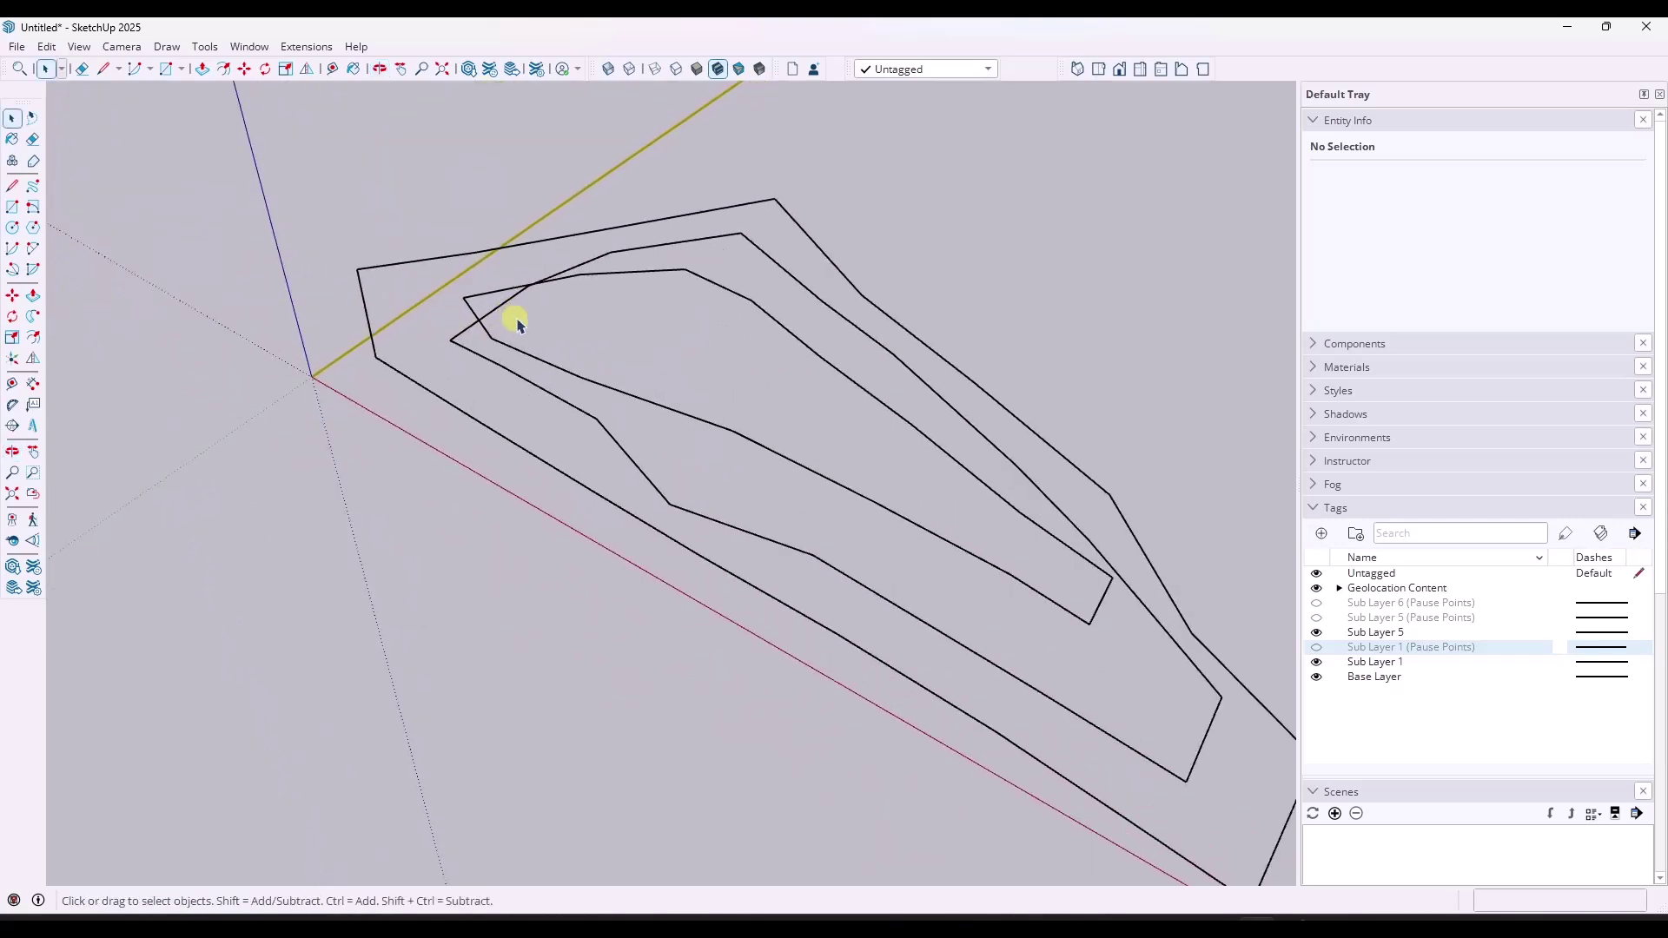
click(597, 276)
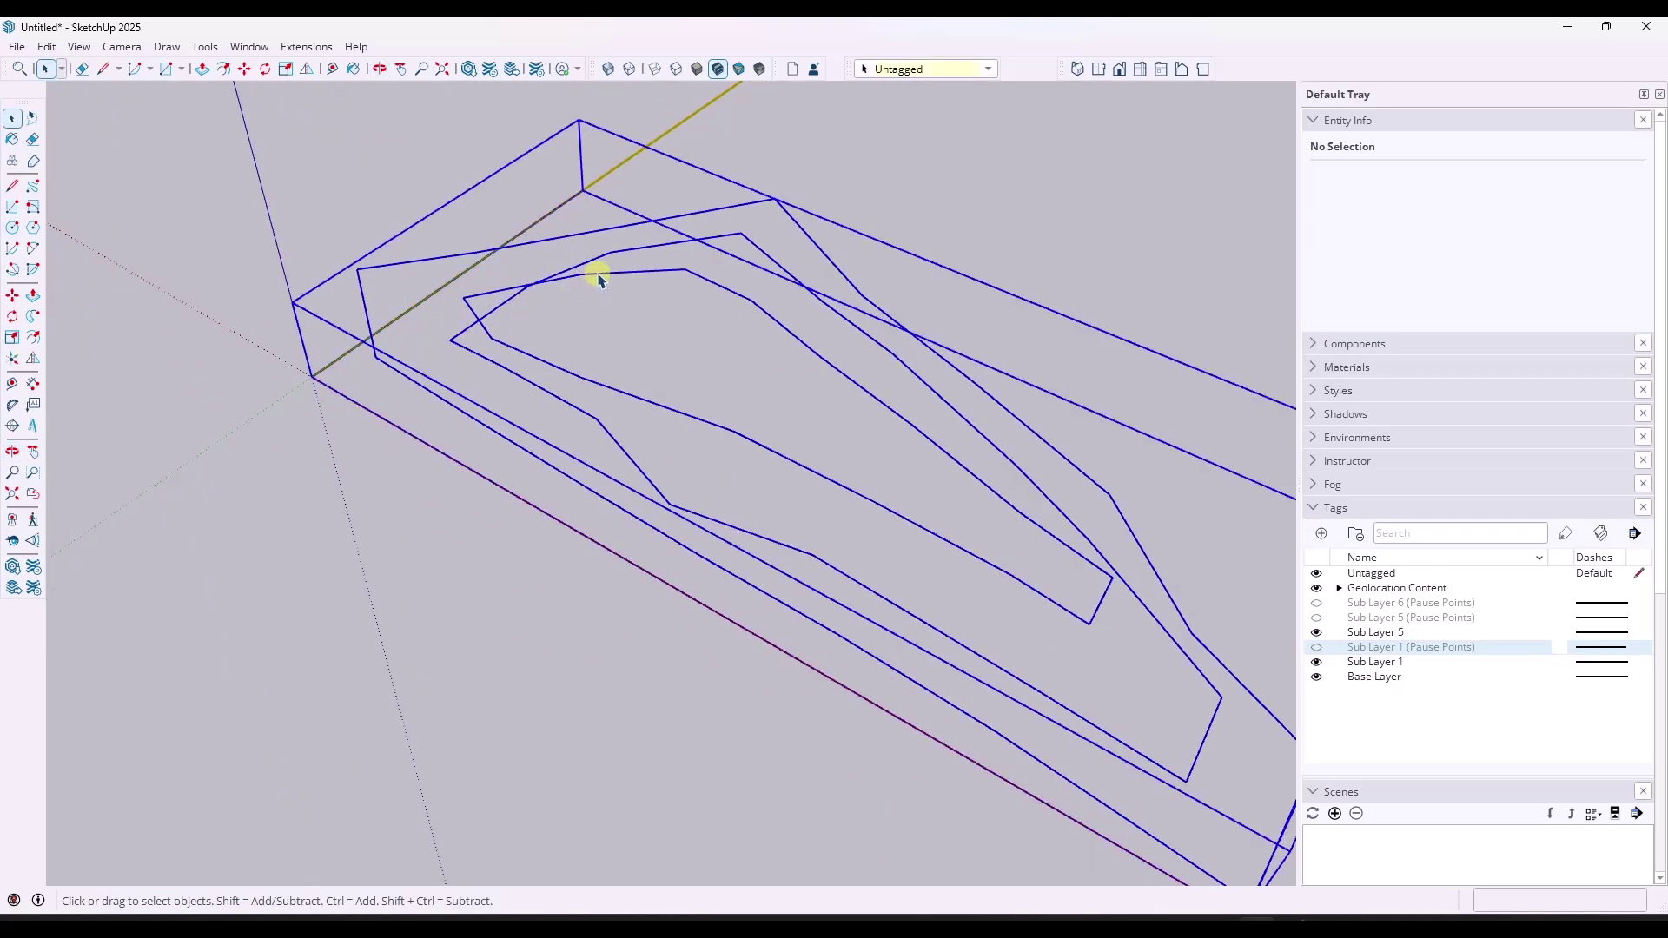
click(598, 280)
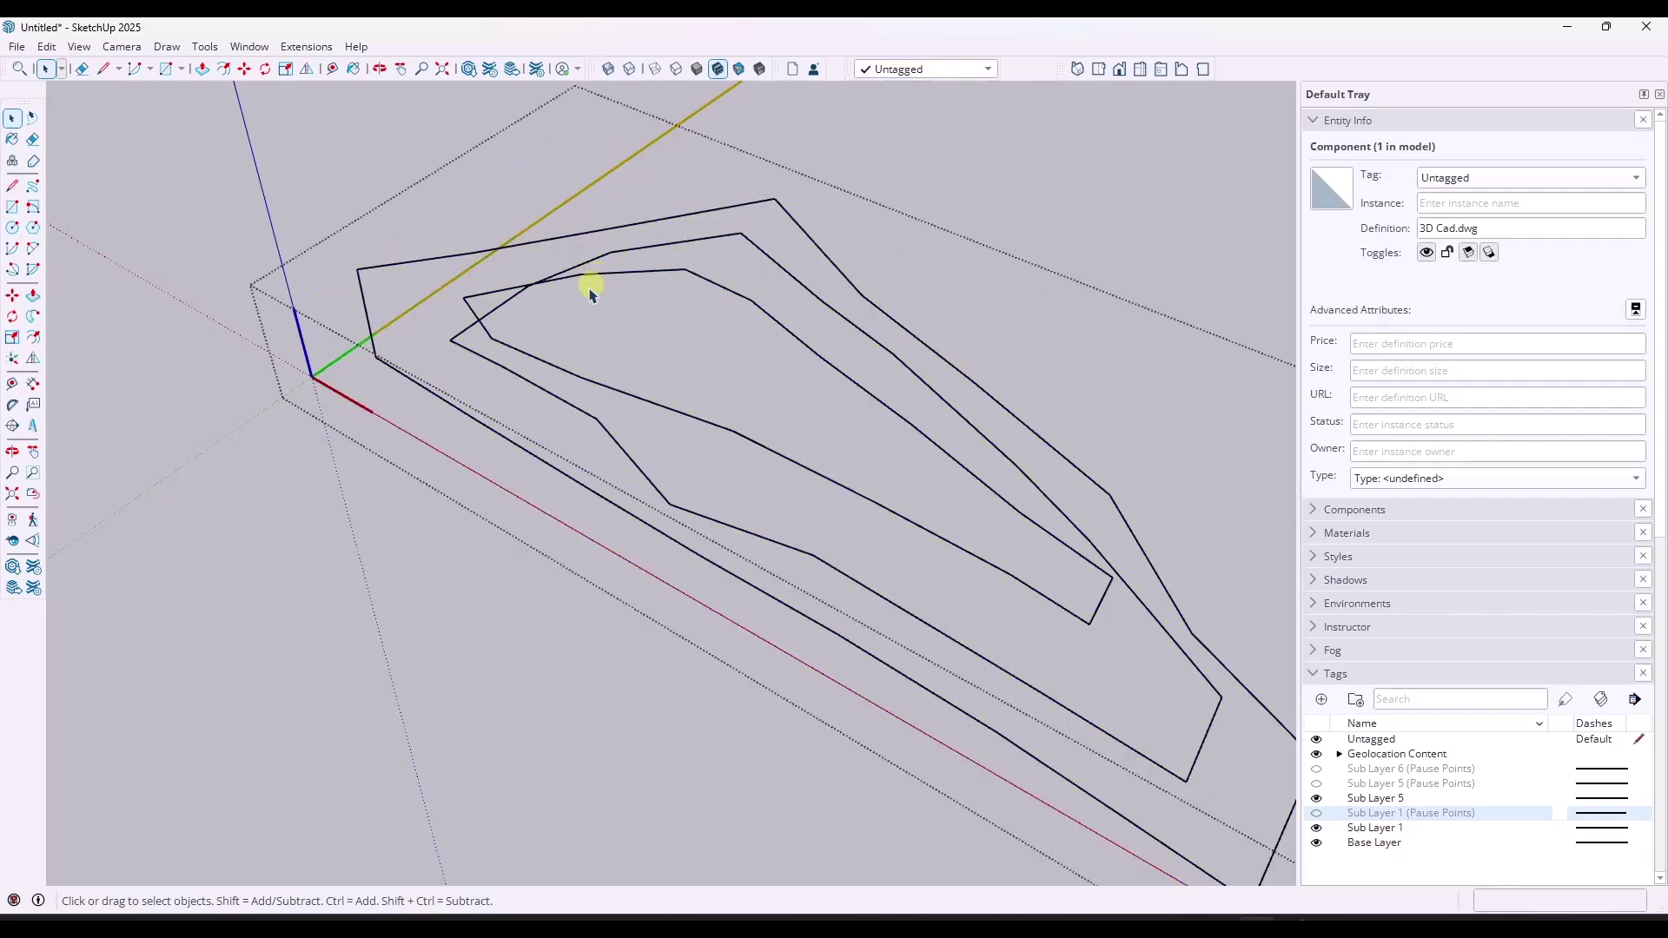
Step: Draw a line across the overlapping corner of the innermost outline and erase the two edges protruding beyond it
scroll(596, 279, up, 3)
middle_drag(525, 324, 818, 337)
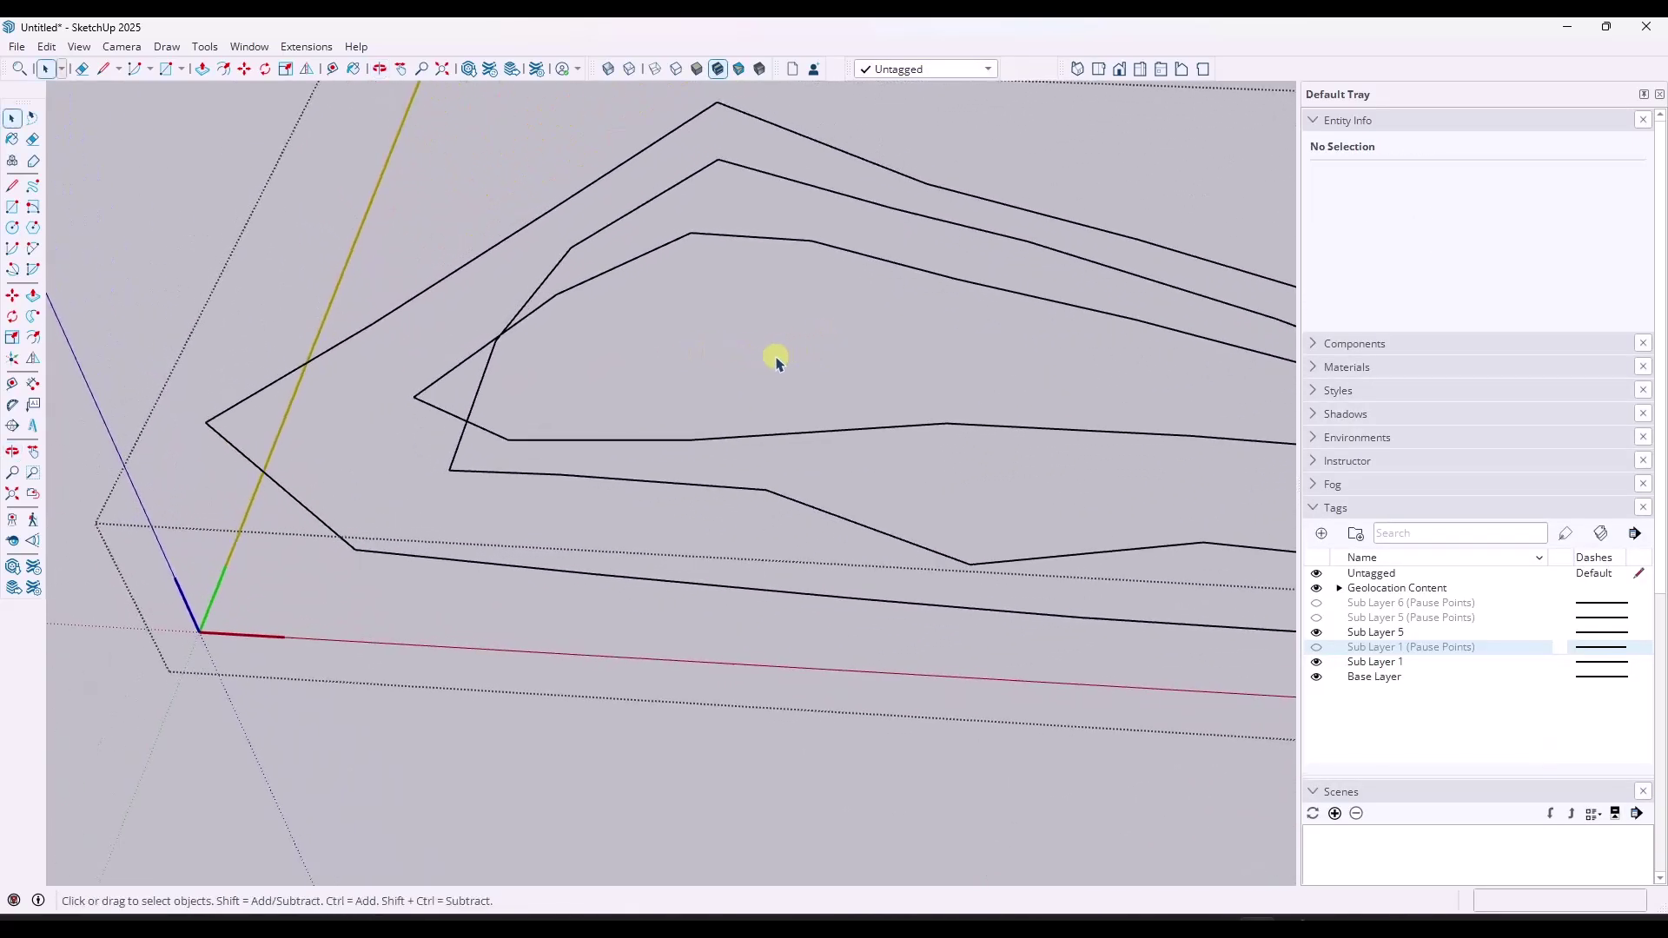
key(l)
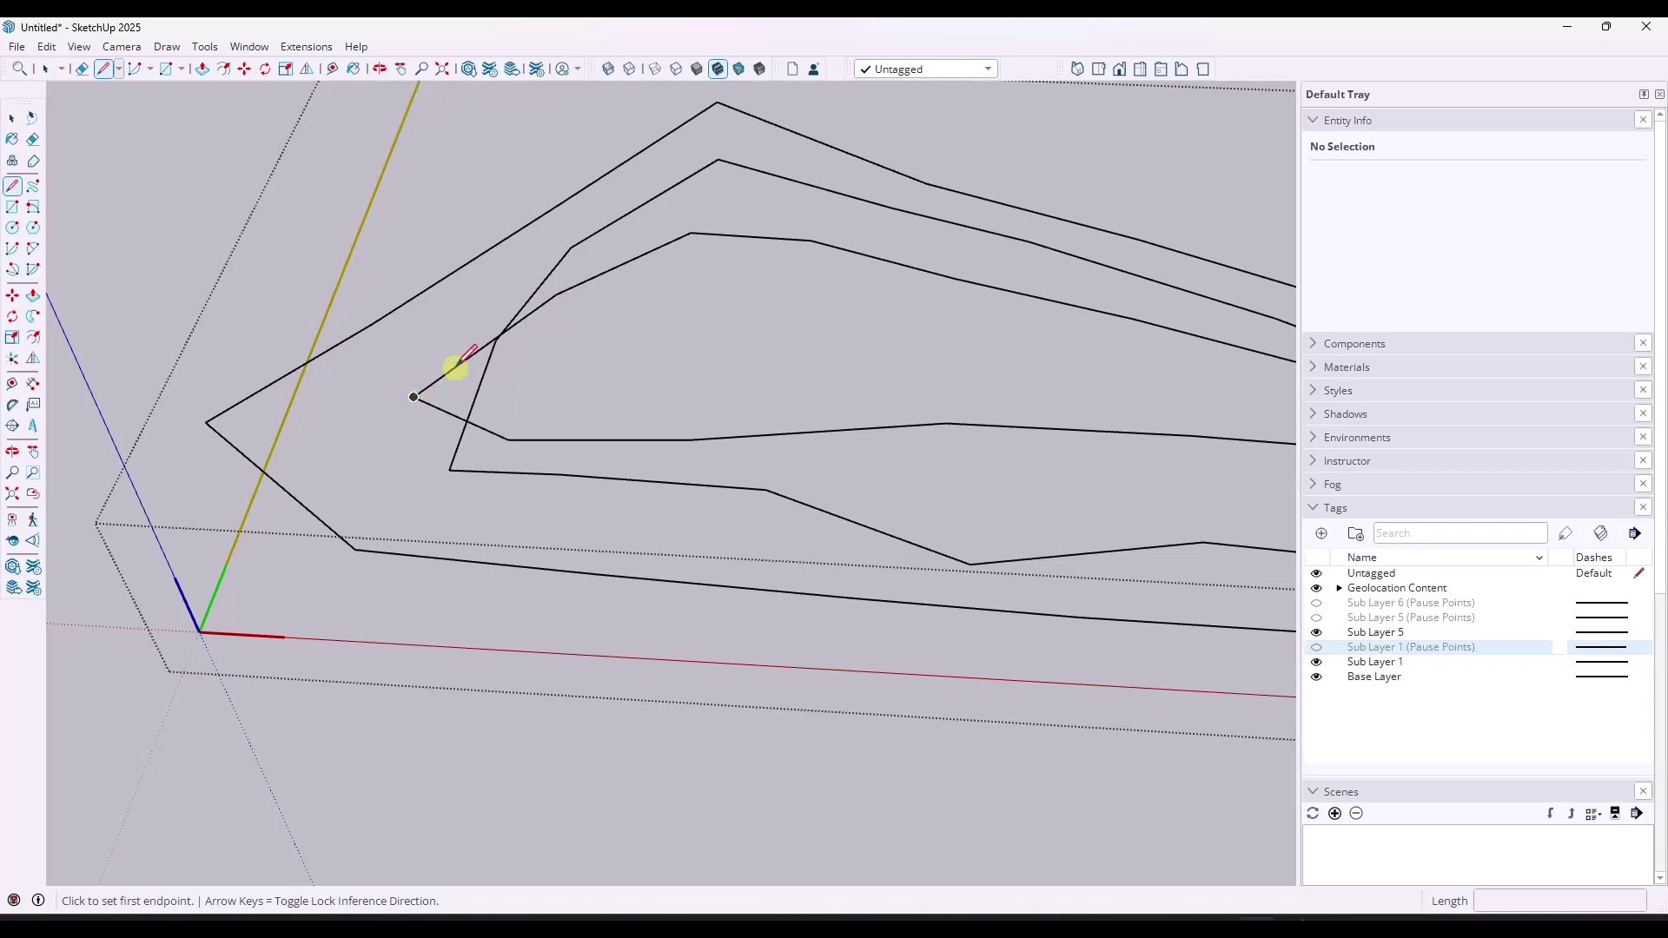
click(508, 440)
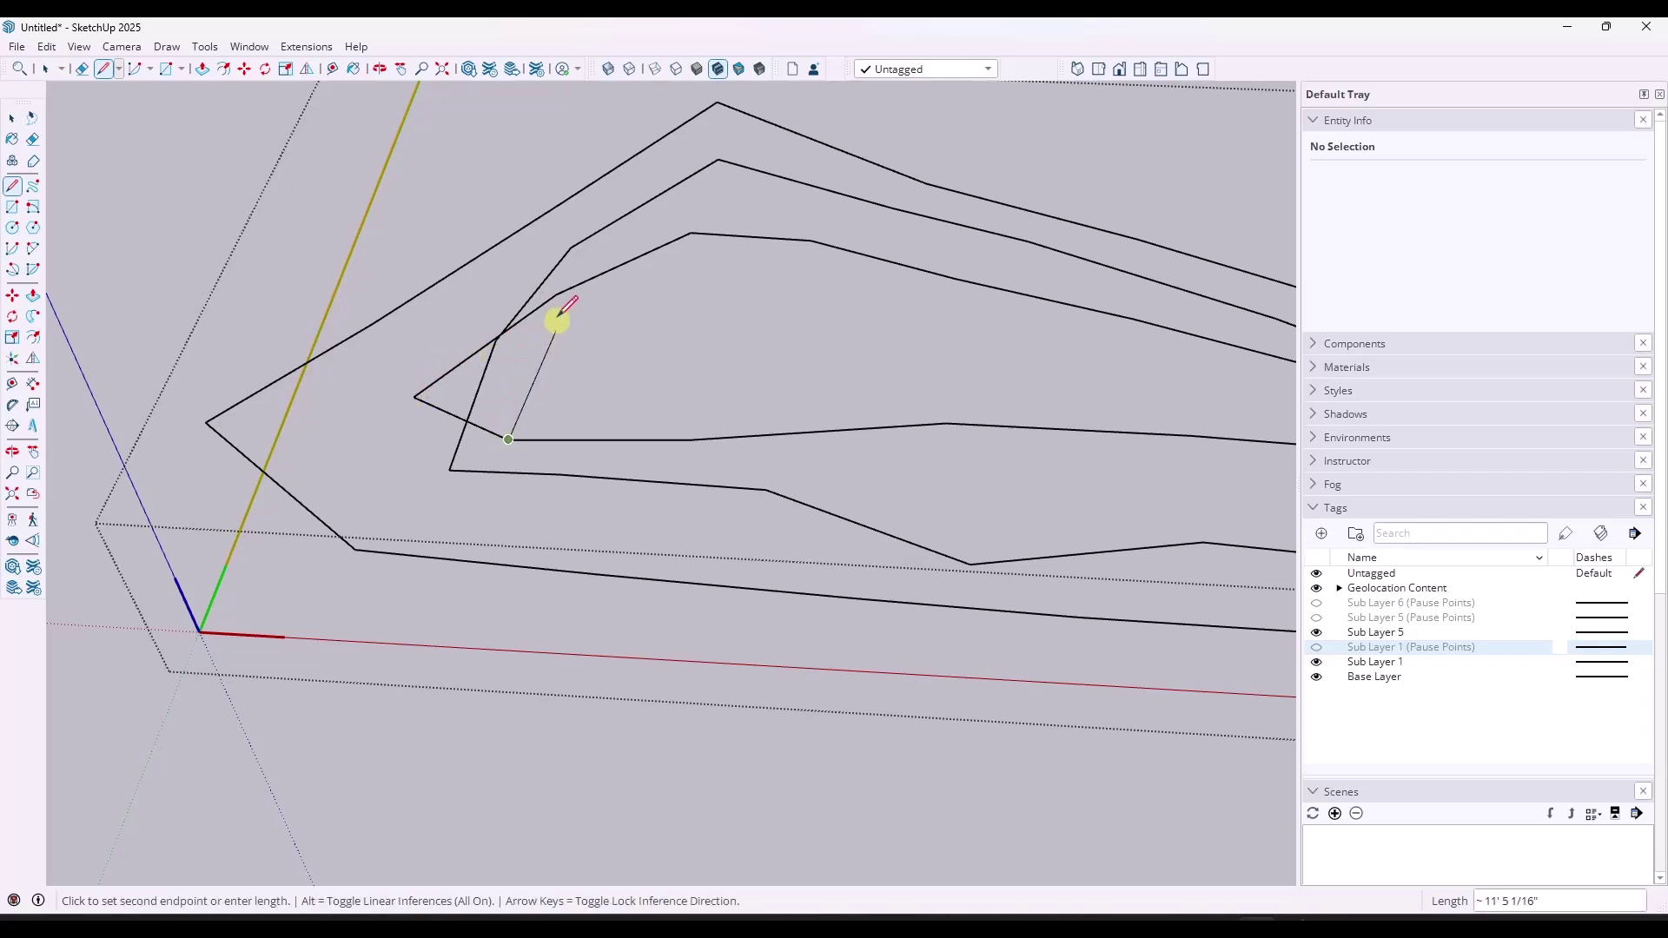
click(556, 294)
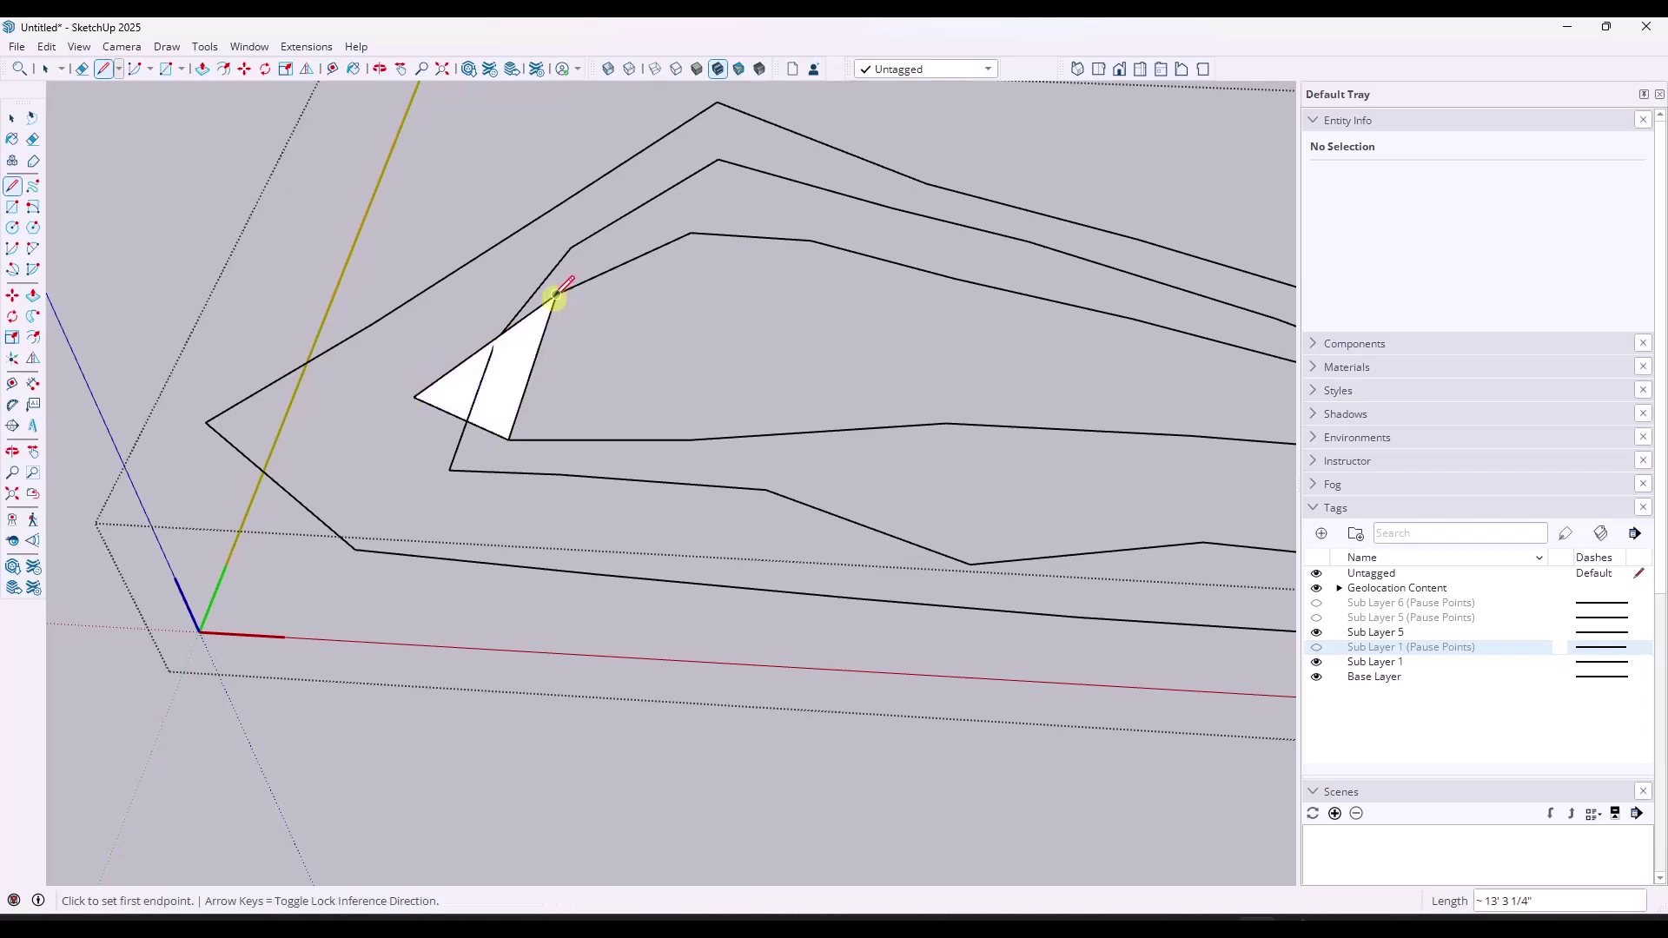
key(e)
click(547, 294)
click(430, 403)
key(space)
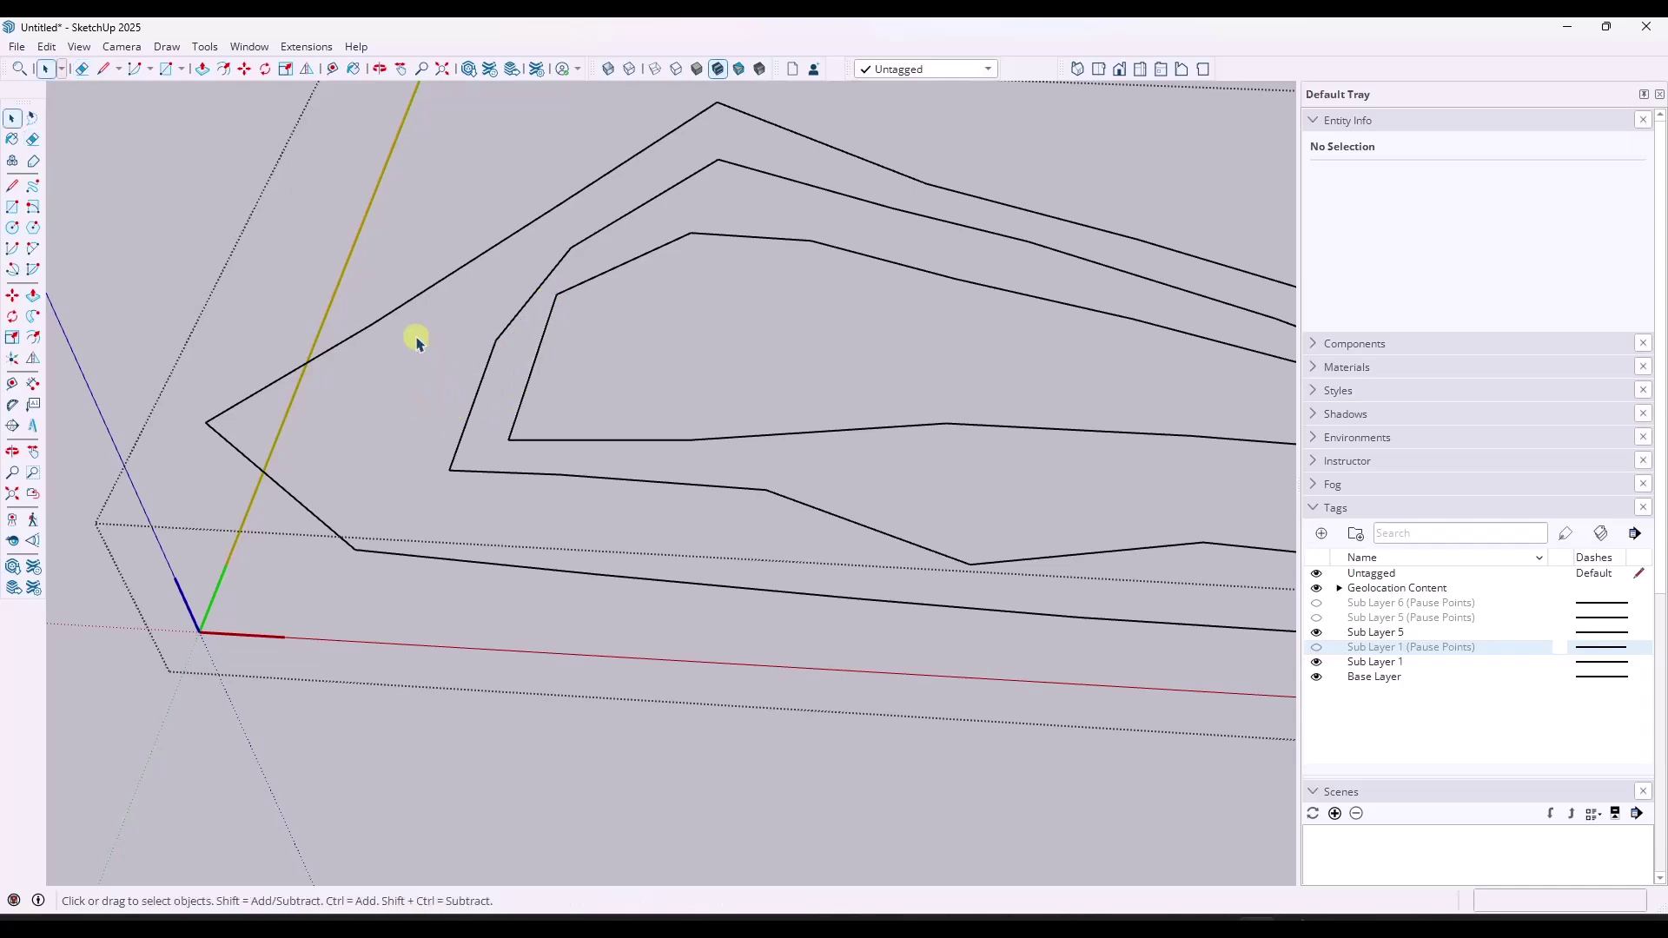
Step: Examine the three outlines in top view and in perspective for remaining overlaps, and leave the component
middle_drag(417, 335, 585, 303)
click(1098, 68)
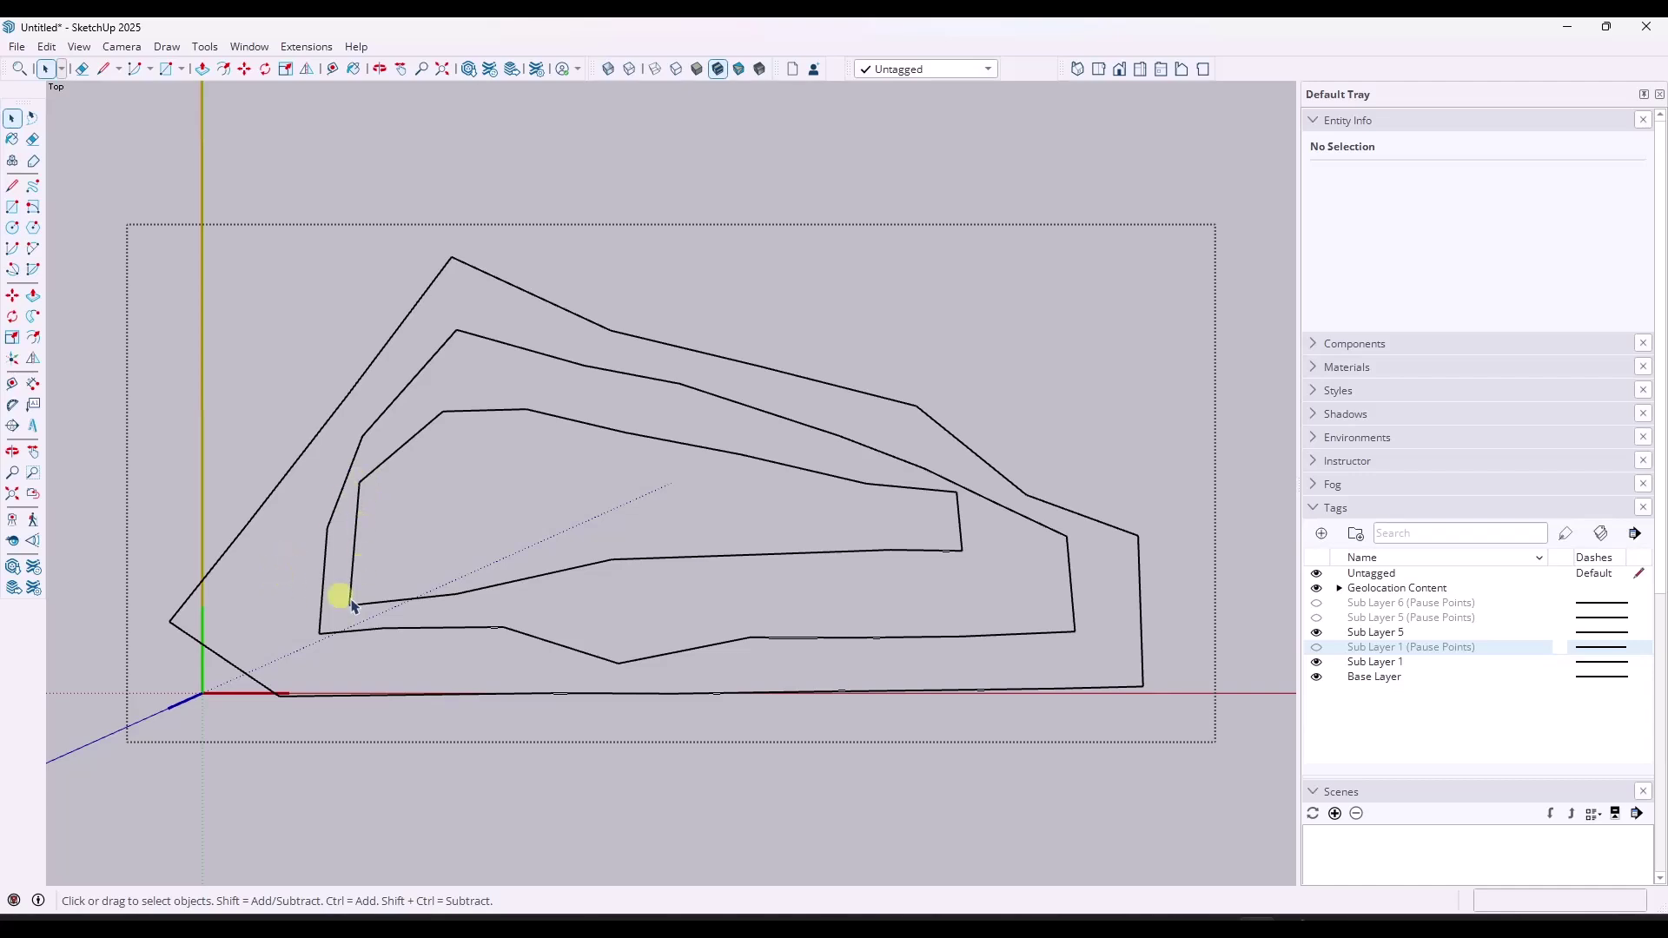
scroll(434, 517, down, 3)
mouse_move(558, 584)
middle_down()
mouse_move(652, 614)
mouse_move(420, 367)
middle_up()
scroll(643, 339, down, 10)
scroll(622, 168, up, 8)
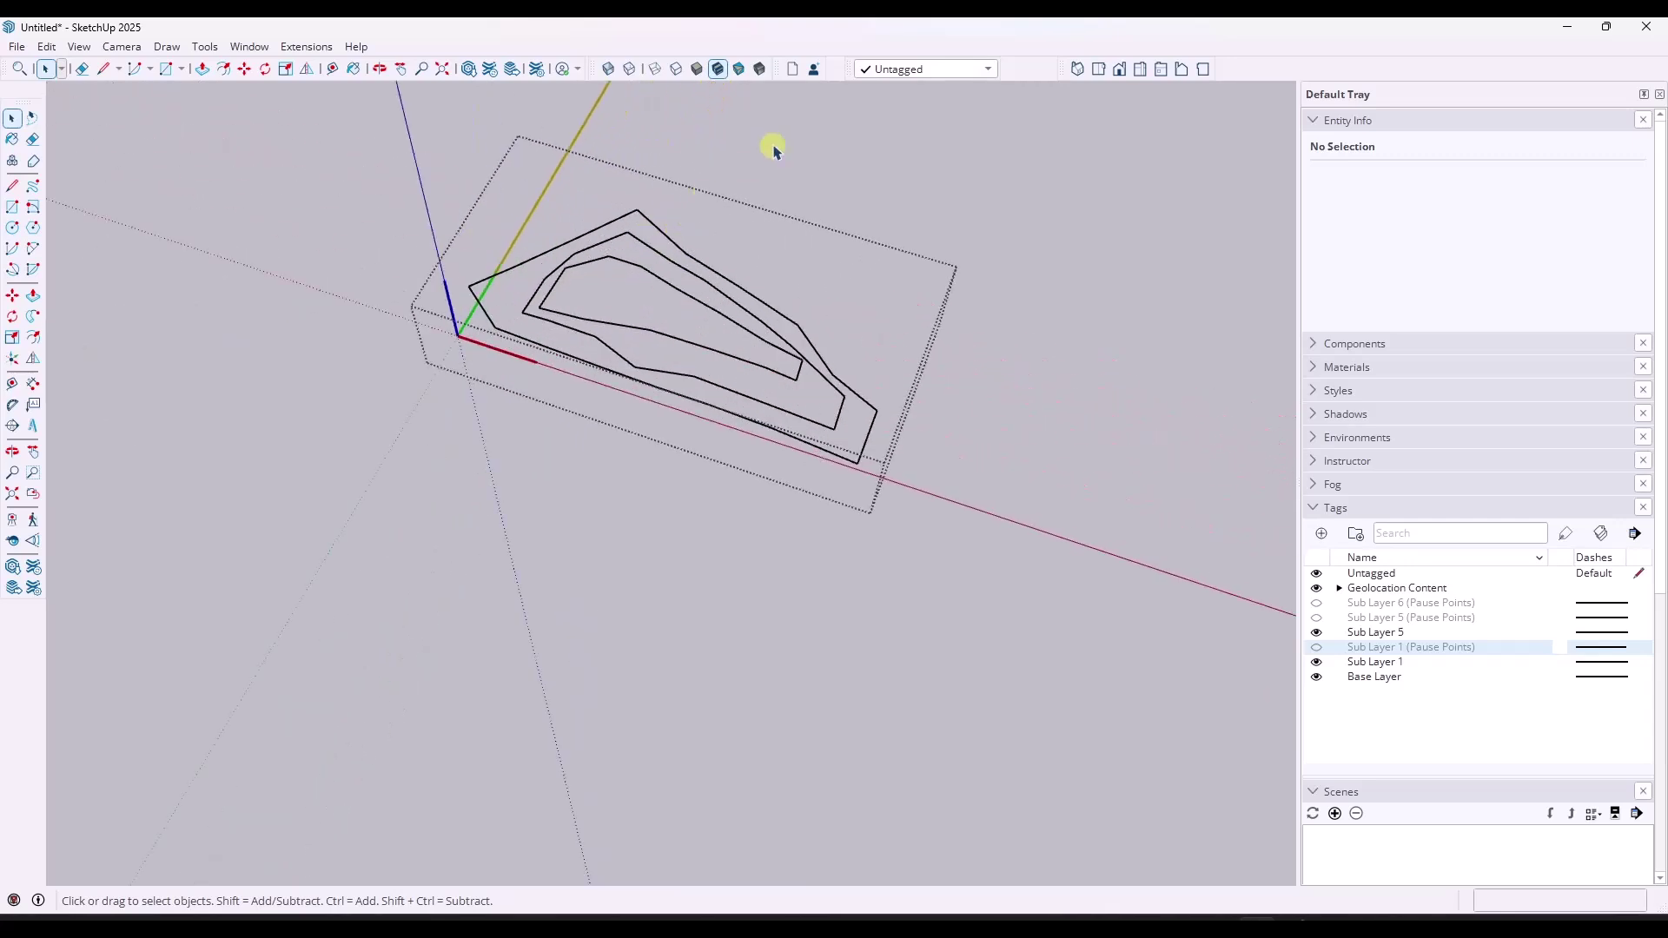
middle_drag(707, 383, 559, 148)
scroll(734, 300, up, 3)
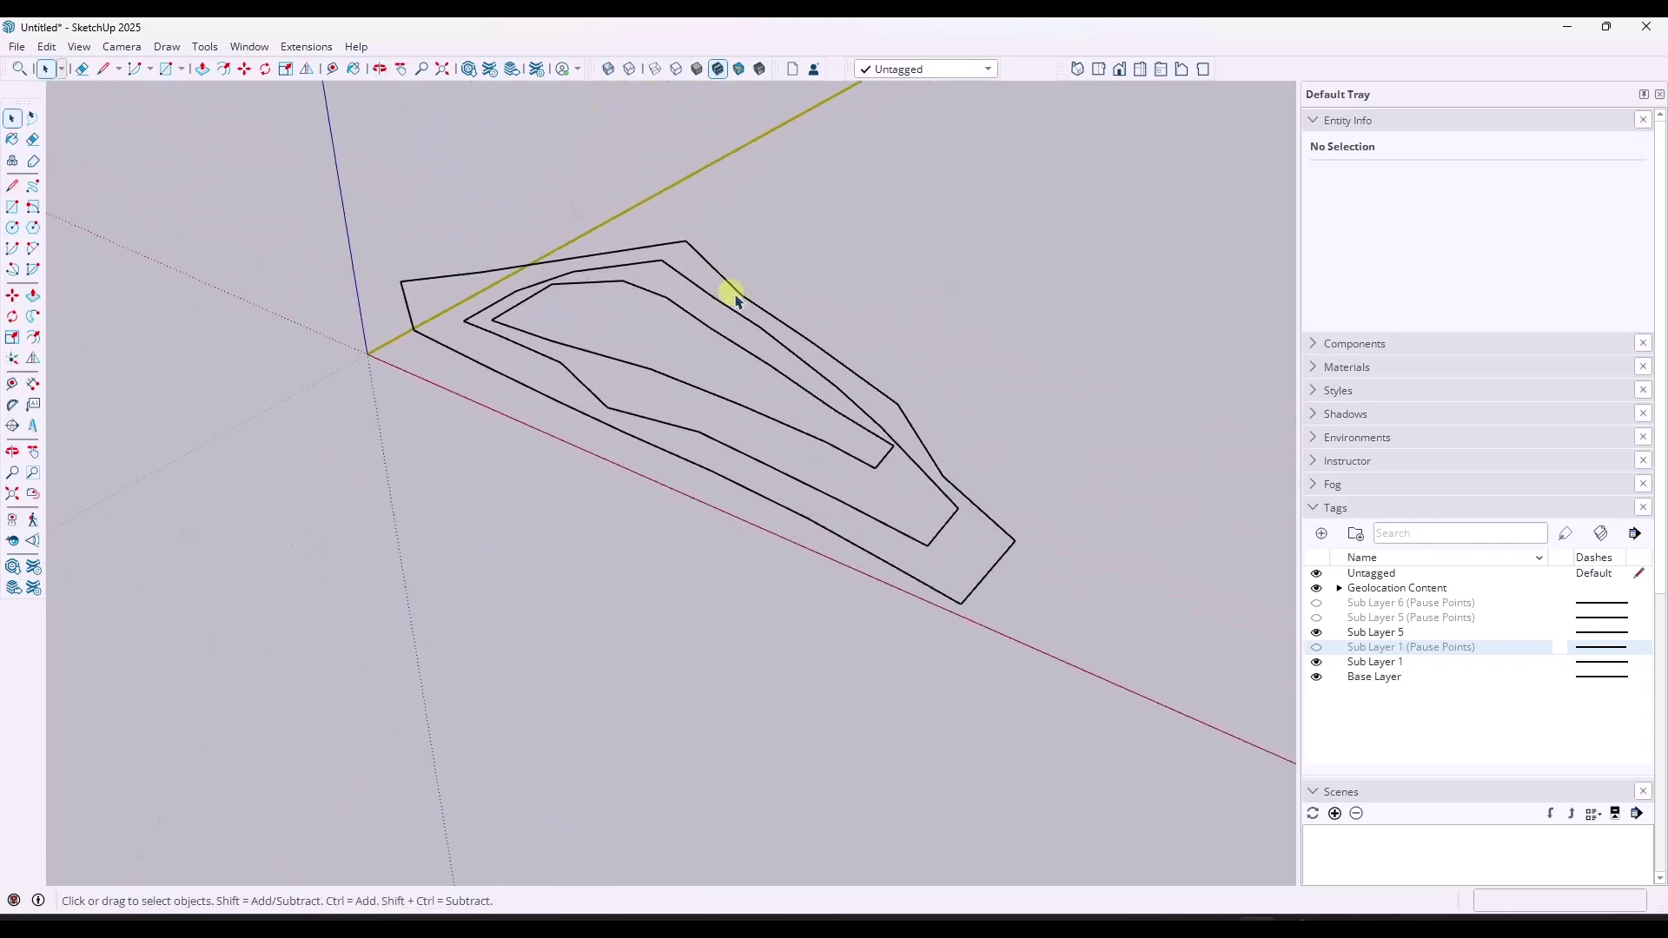
Step: Open the 3D Cad.dwg component, select all its edges, show the Sandbox tools and create a terrain from the contours
click(755, 409)
middle_drag(756, 409, 710, 379)
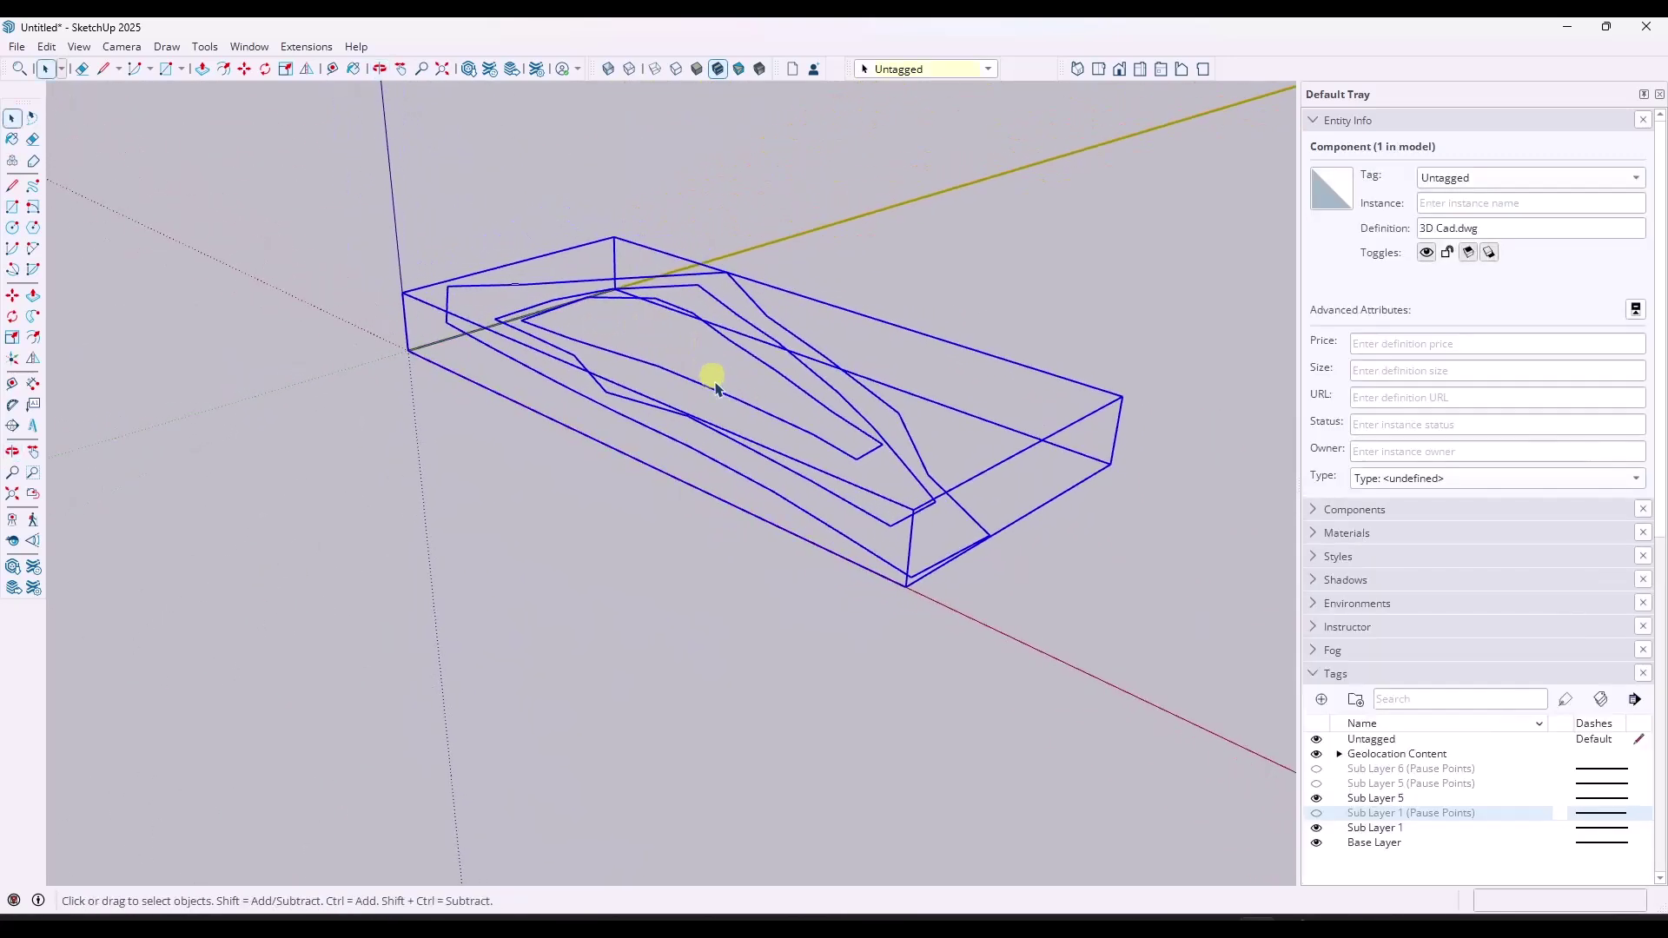
double_click(712, 392)
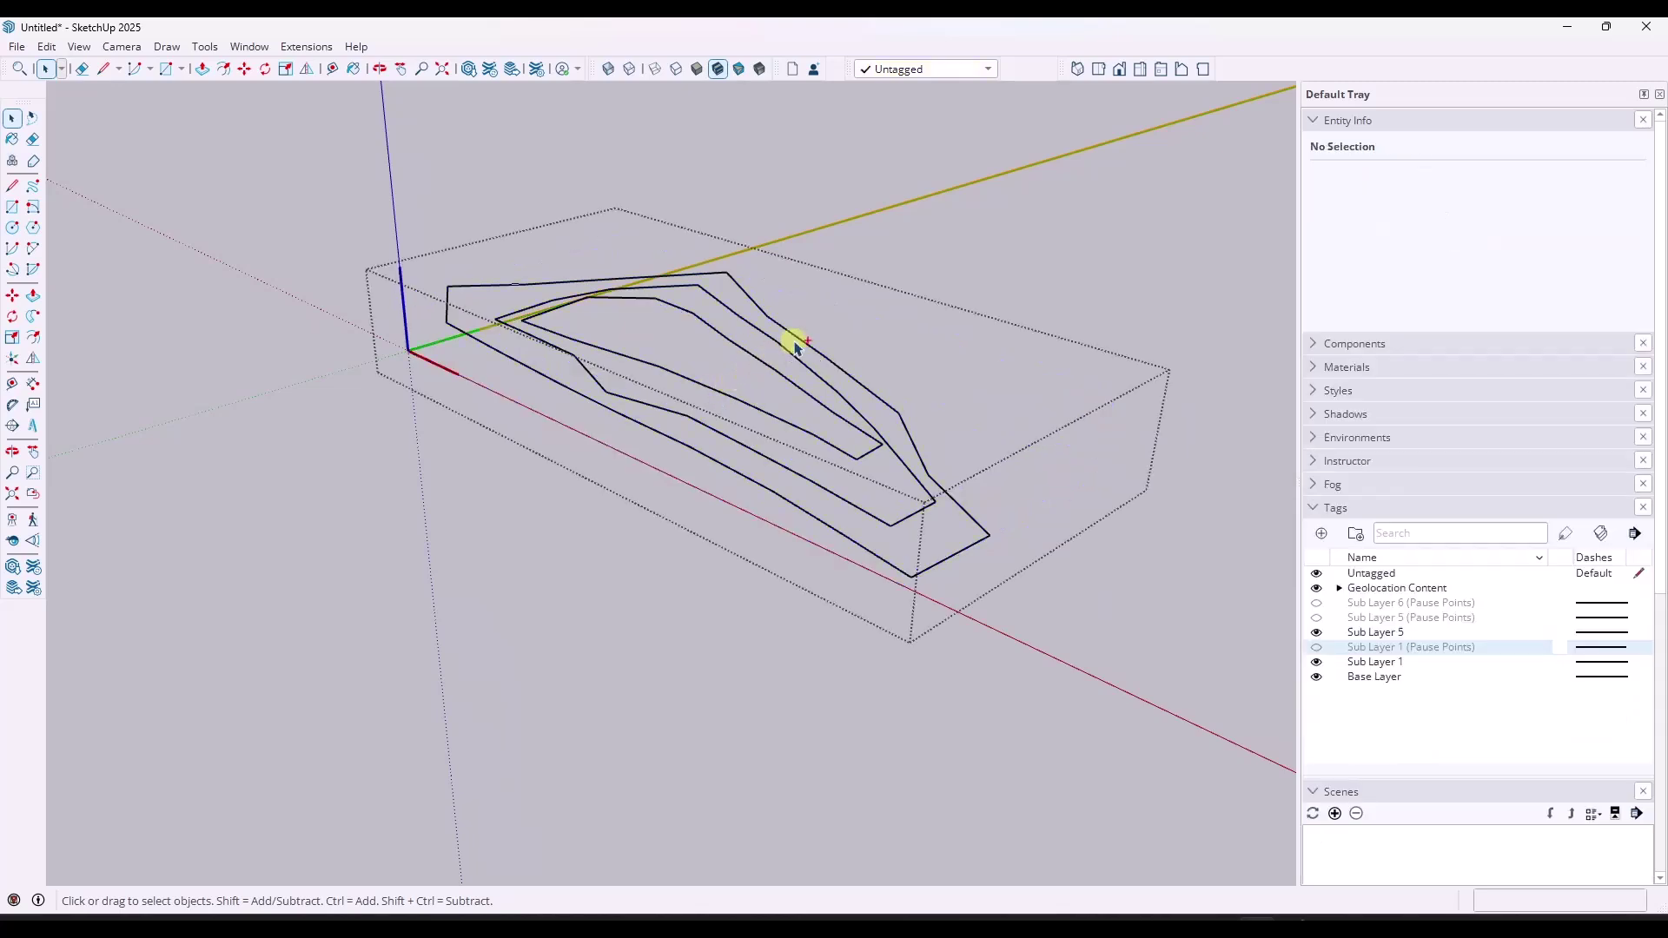
right_click(1277, 69)
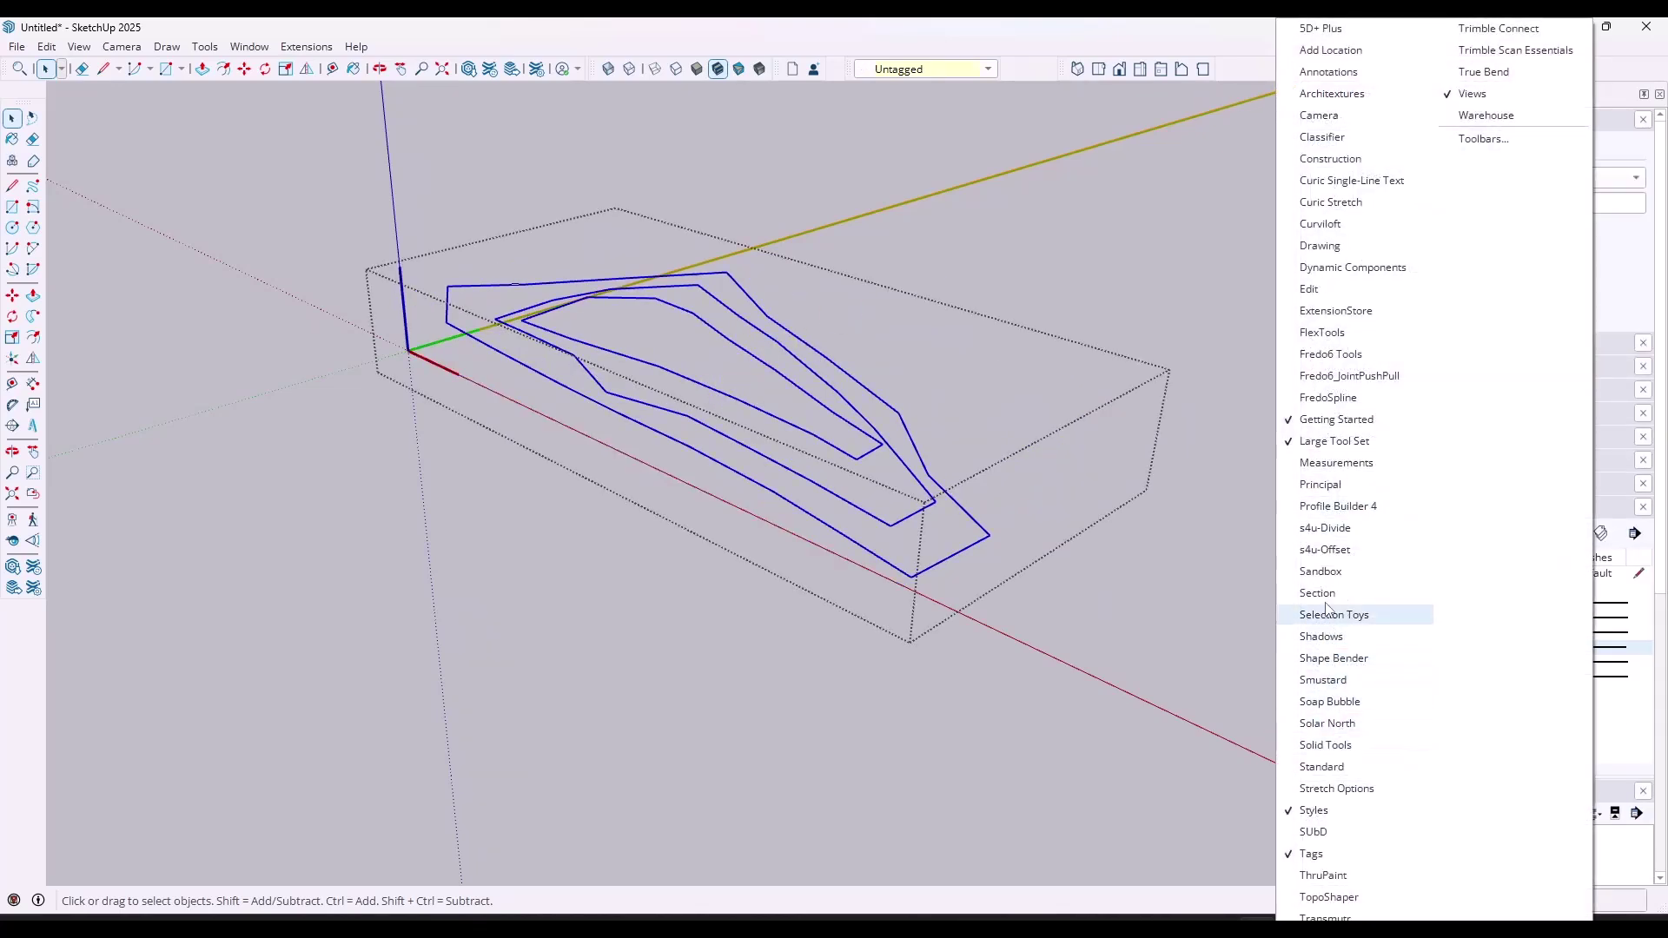
click(1321, 572)
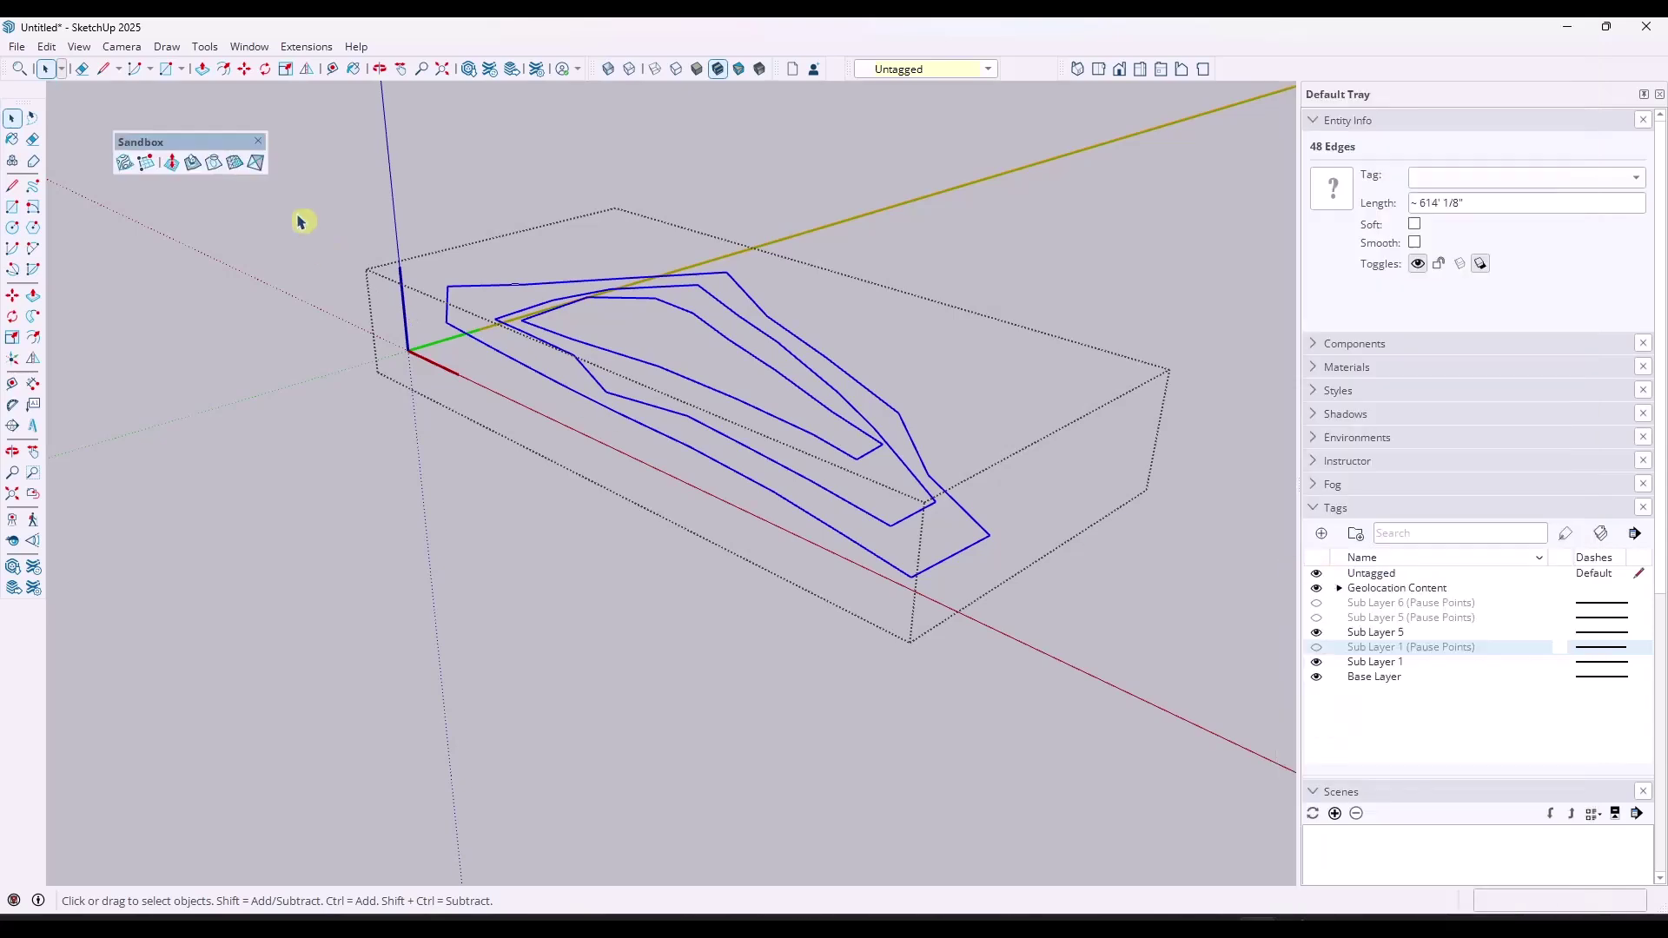
click(125, 164)
middle_drag(856, 435, 764, 348)
scroll(764, 365, up, 6)
key(space)
Step: Turn on hidden geometry and examine the triangulation of the Sandbox terrain
click(78, 46)
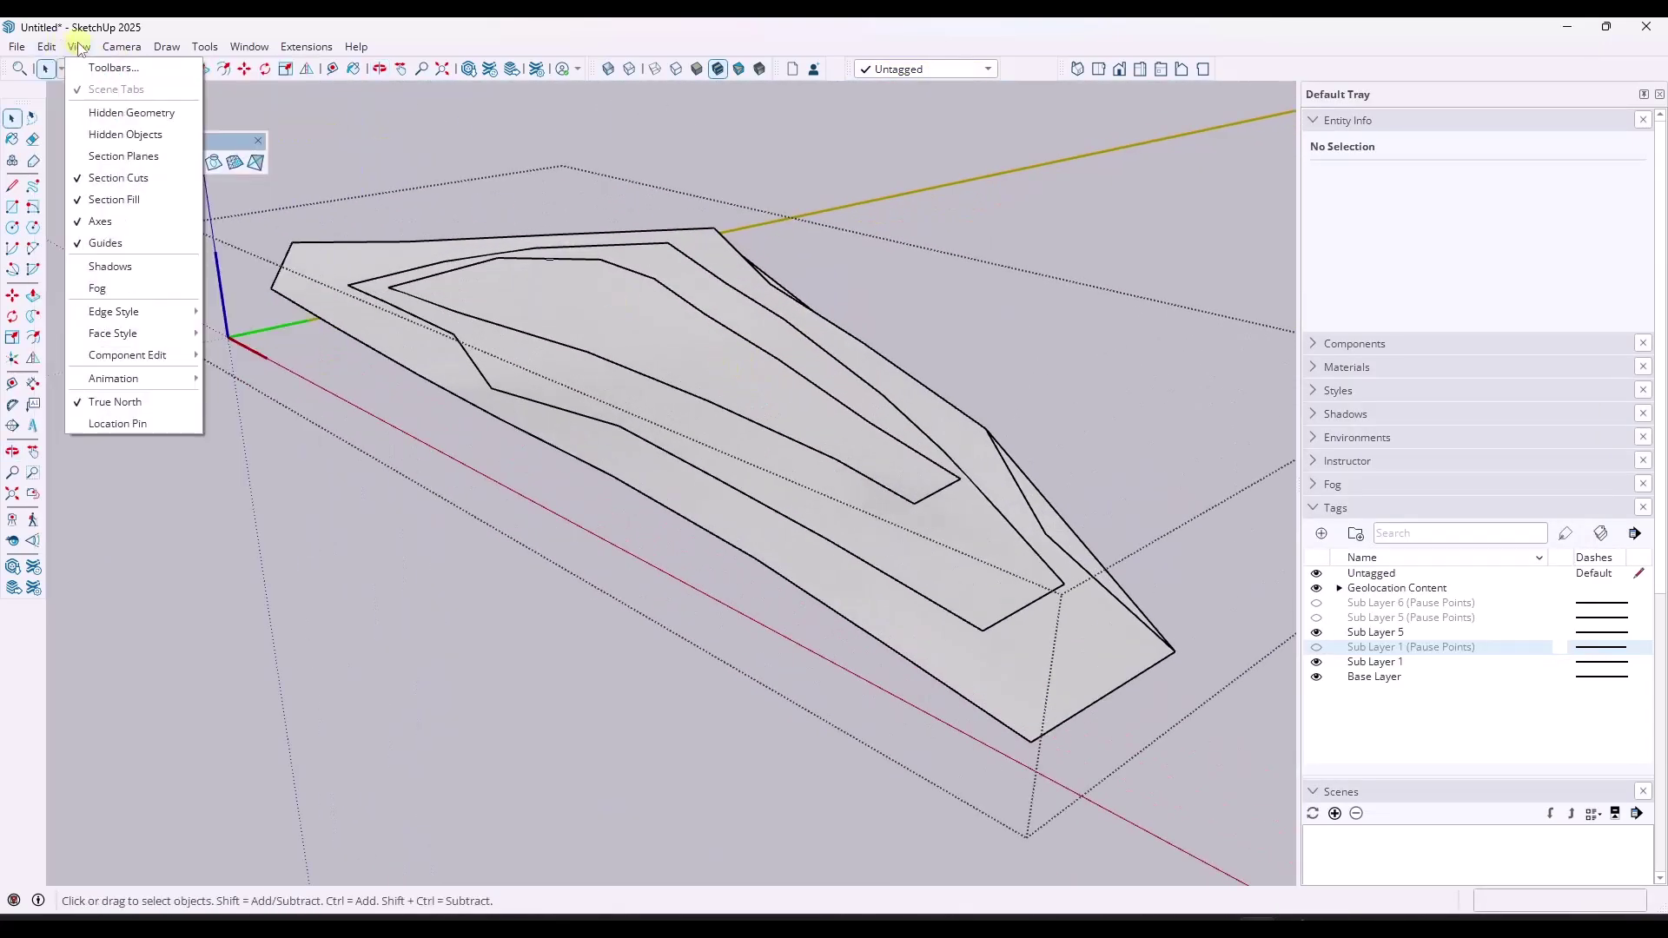
click(116, 114)
middle_drag(728, 393, 605, 386)
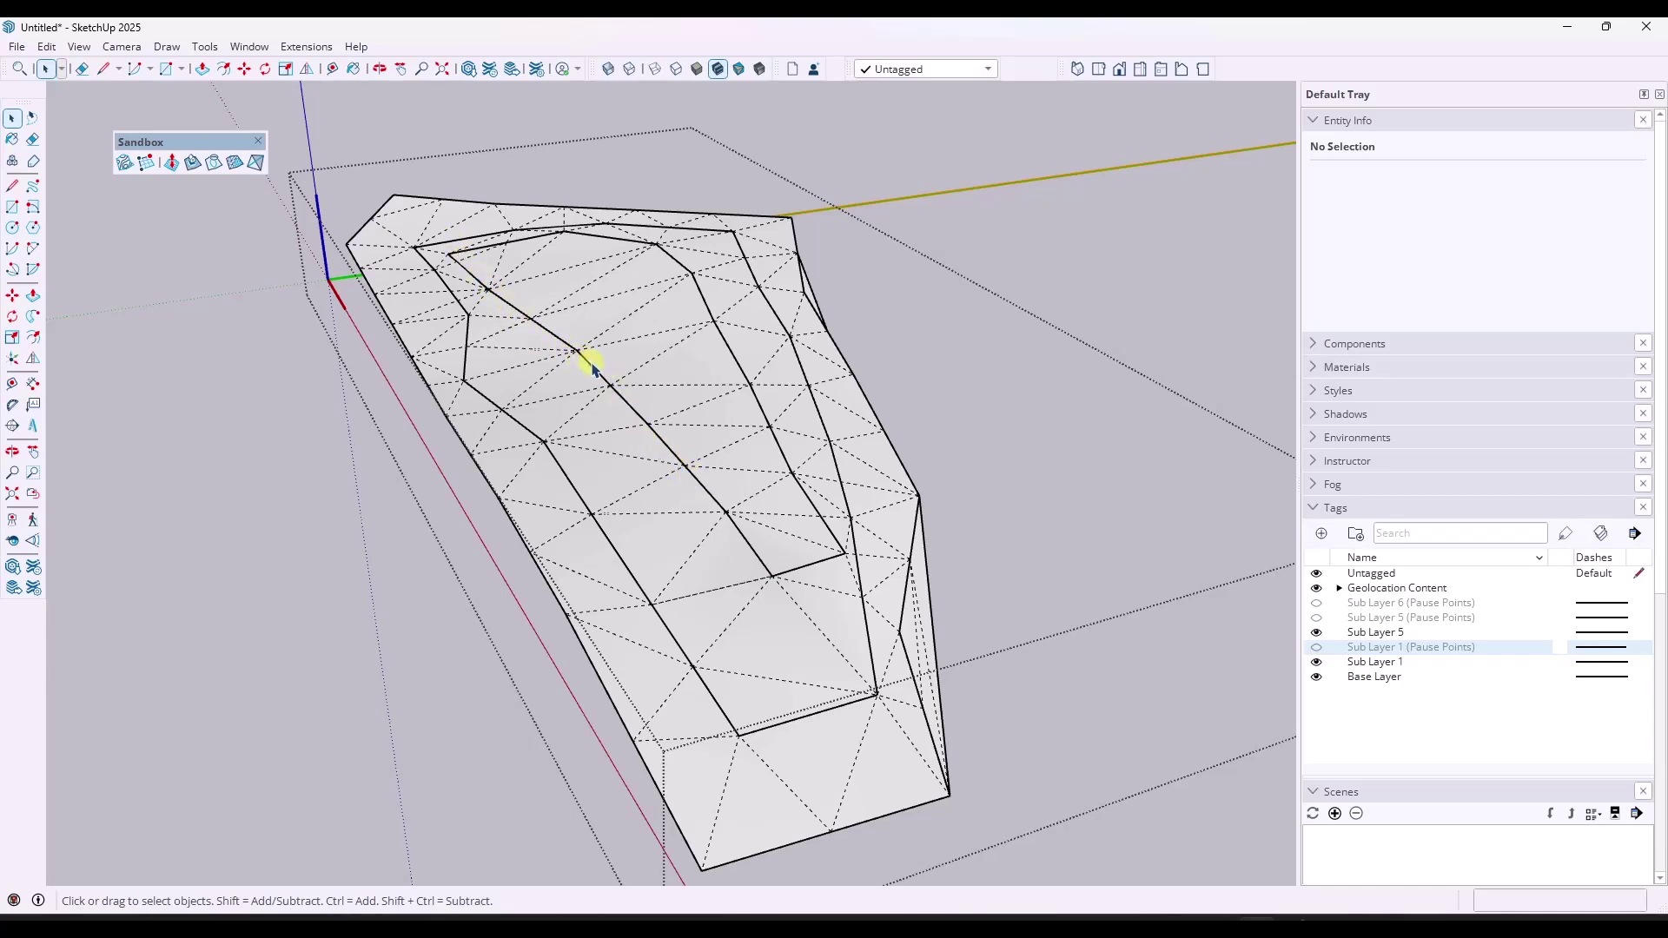
mouse_move(710, 500)
middle_down()
mouse_move(782, 533)
mouse_move(692, 519)
middle_up()
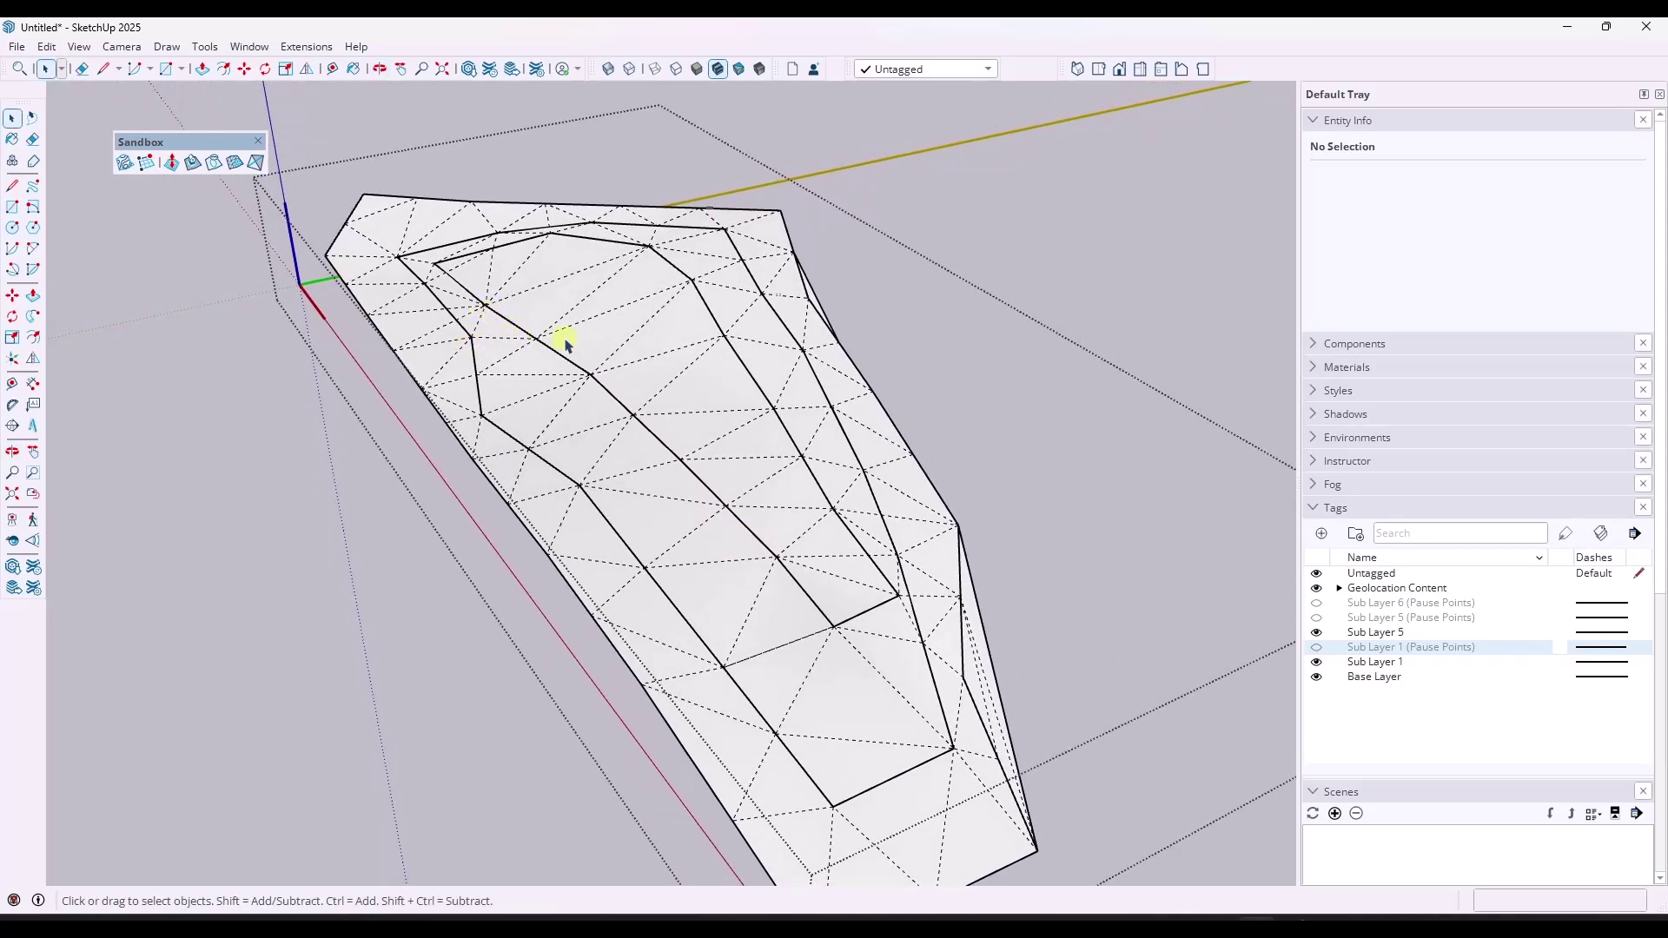
Step: Delete the Sandbox terrain group, keeping only the outlines
scroll(712, 443, down, 3)
click(704, 430)
middle_drag(714, 429, 712, 375)
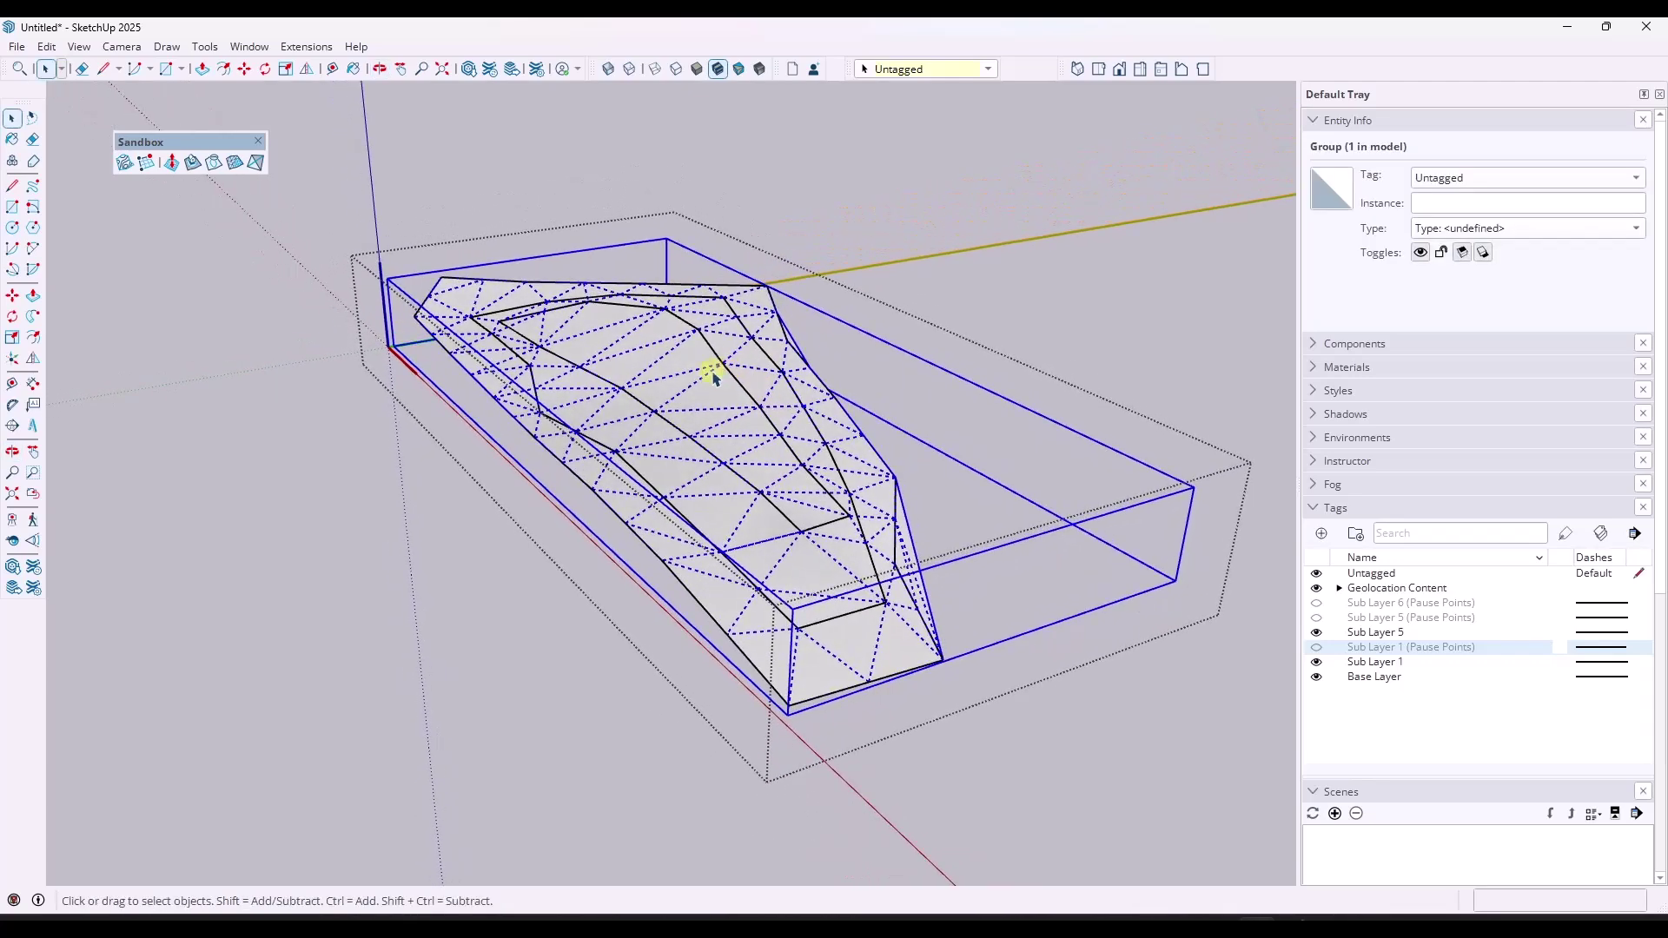
key(Delete)
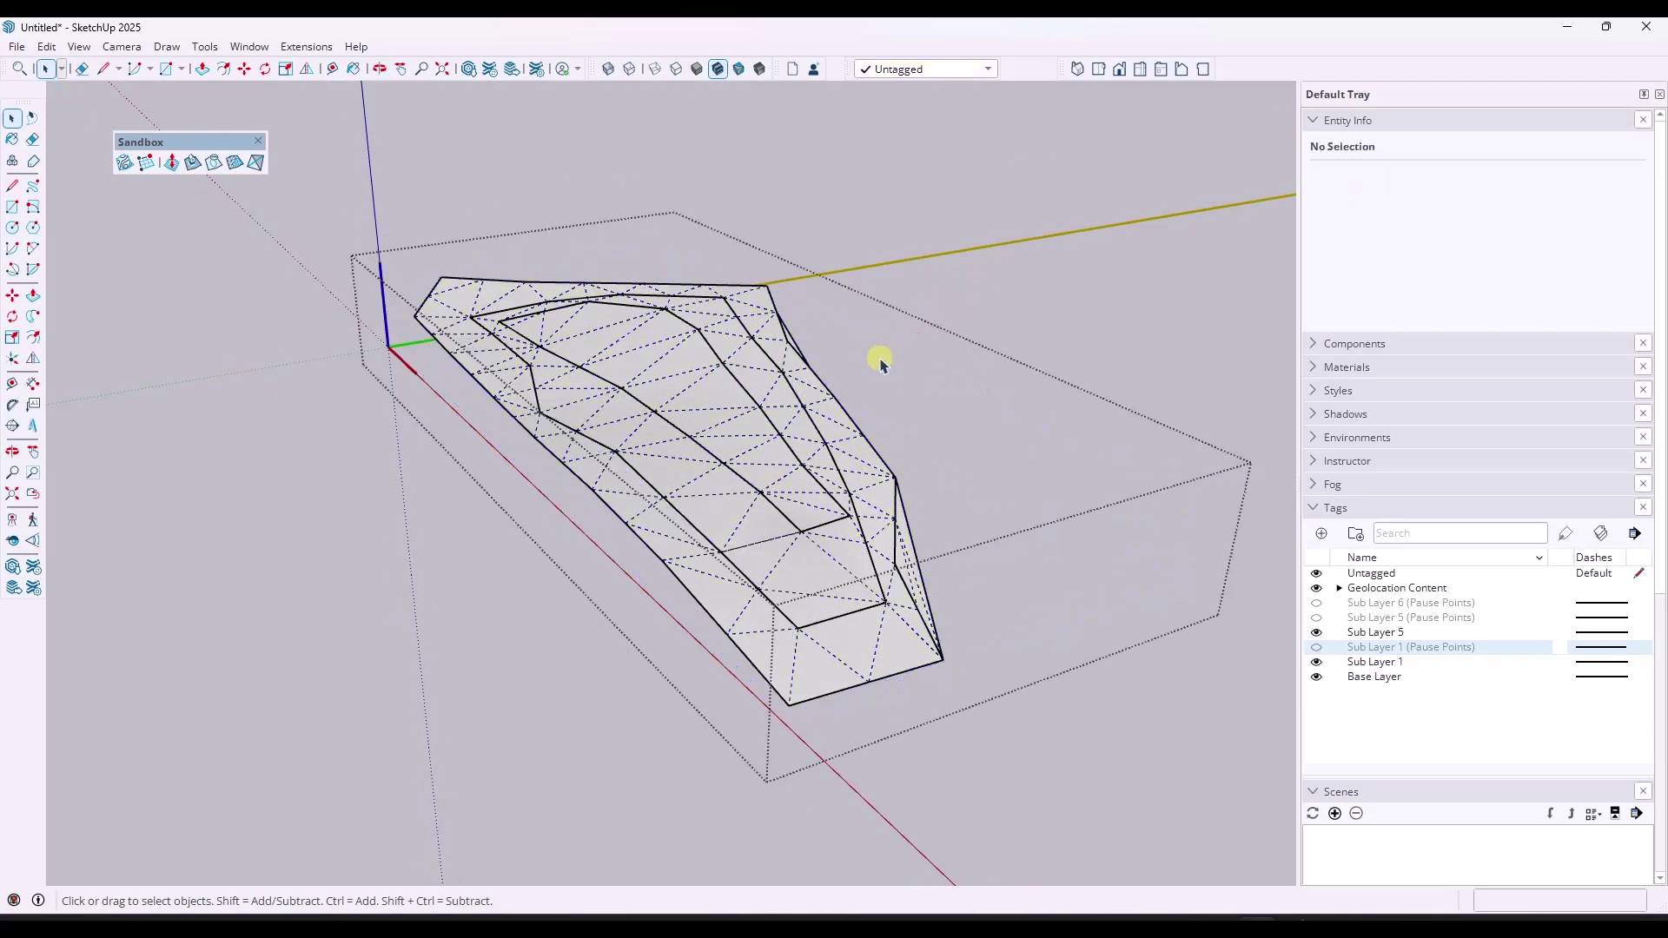
middle_drag(856, 363, 510, 244)
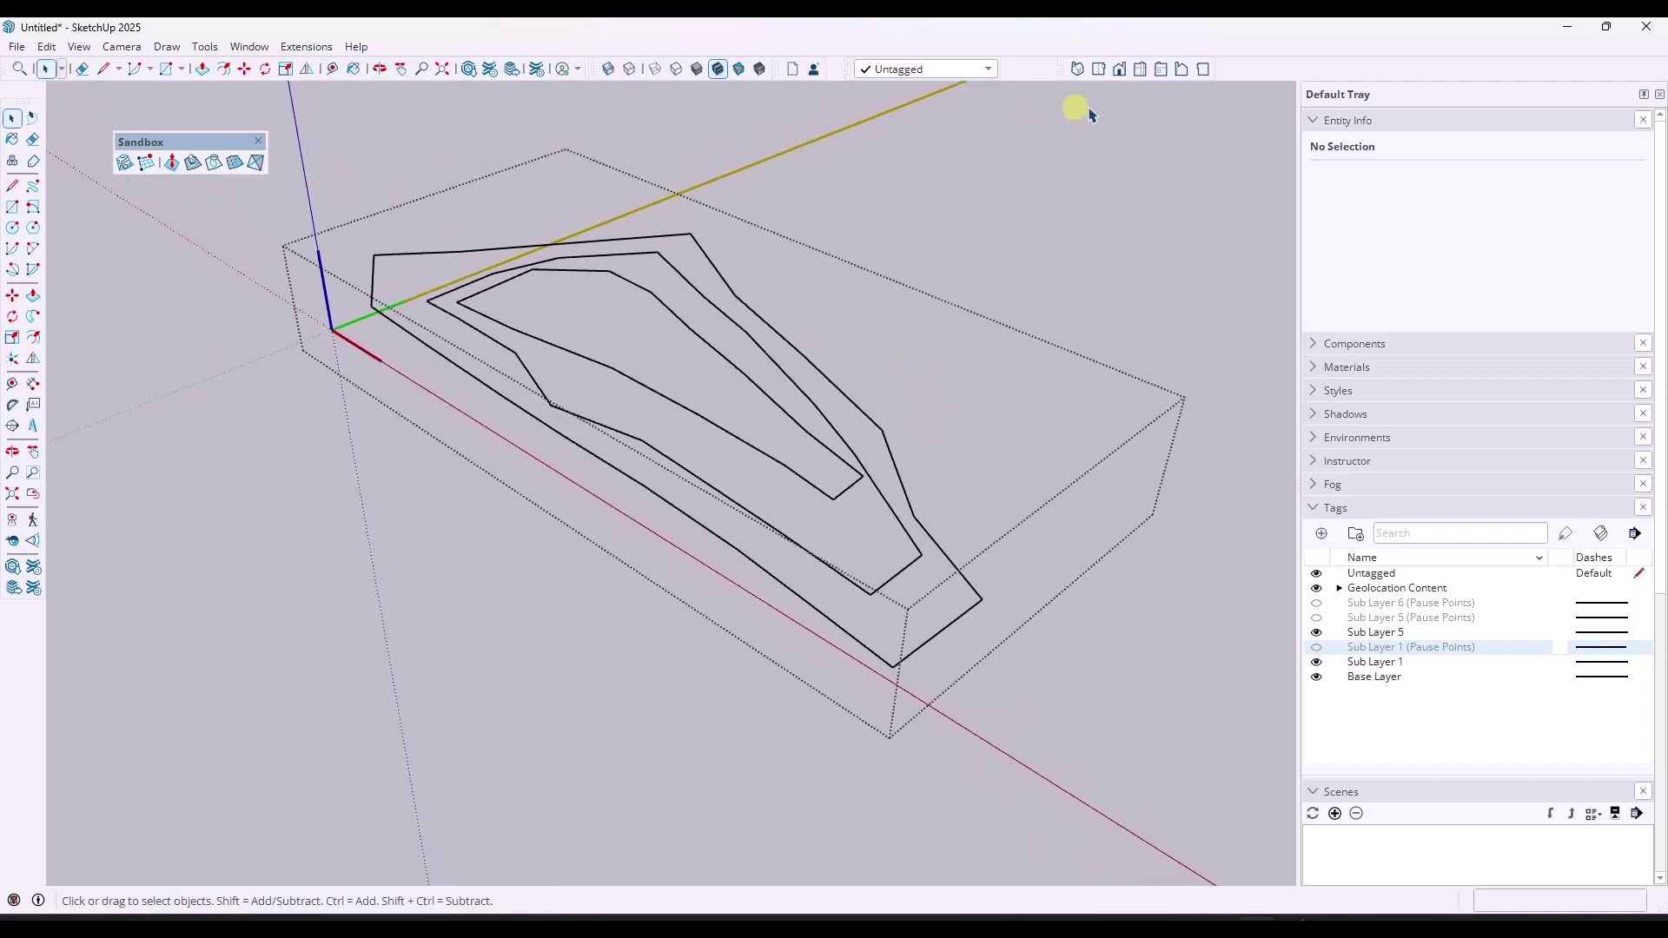
Step: Show the TopoShaper tools and place them below the Sandbox tools
right_click(1239, 67)
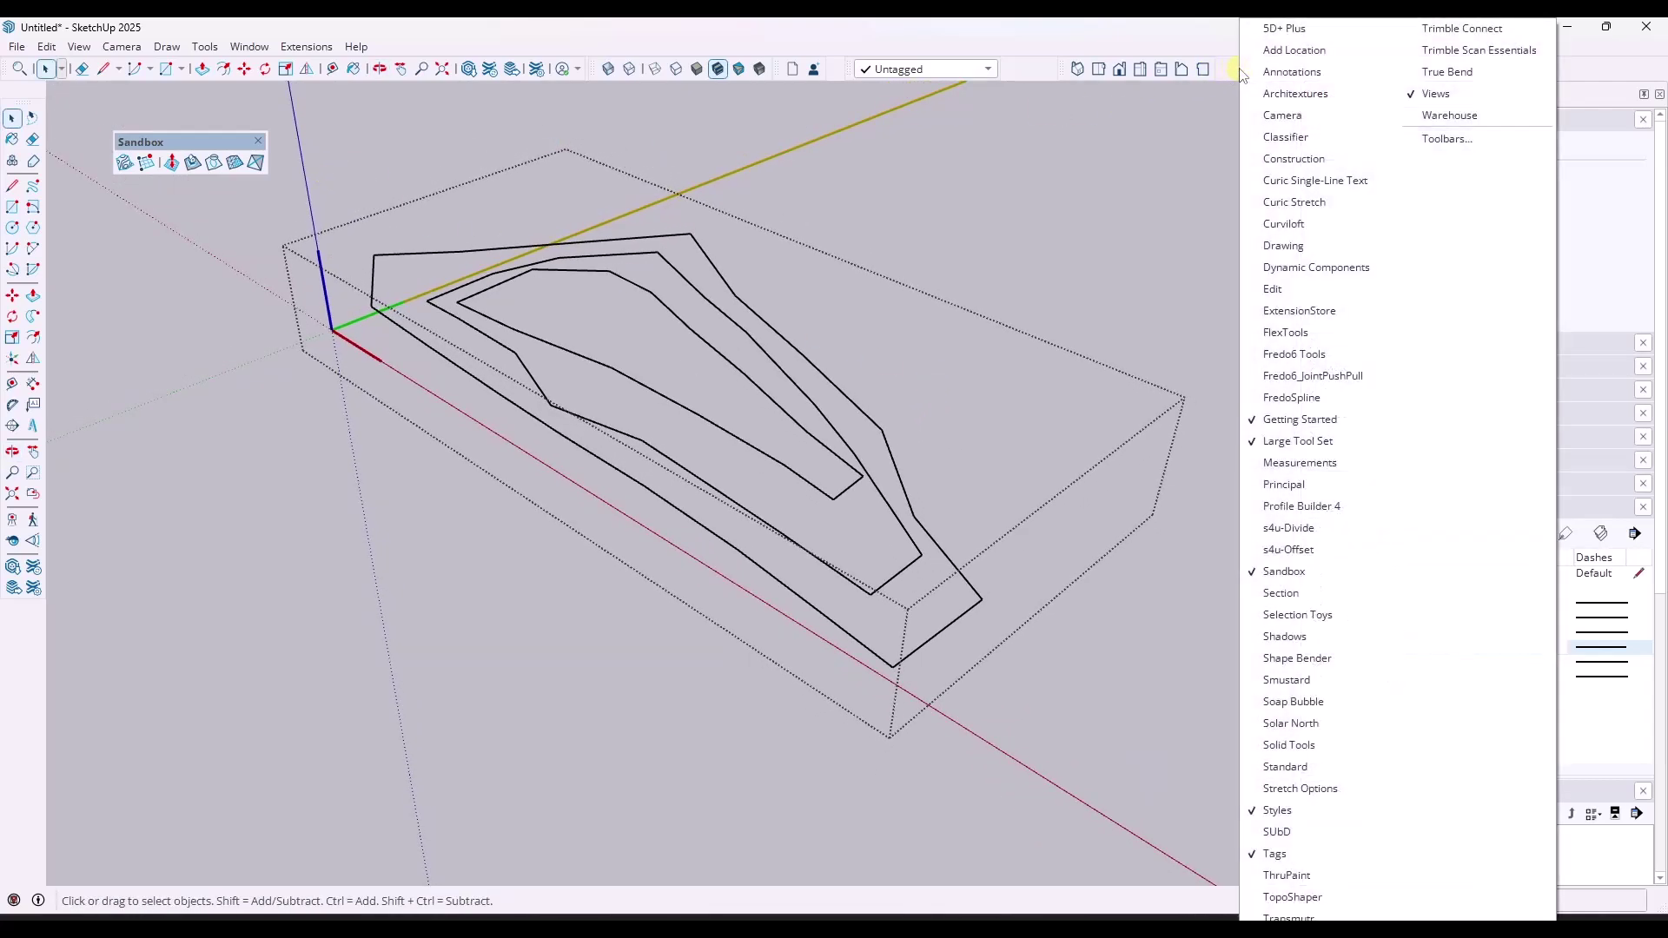
click(1292, 896)
drag(275, 251, 137, 207)
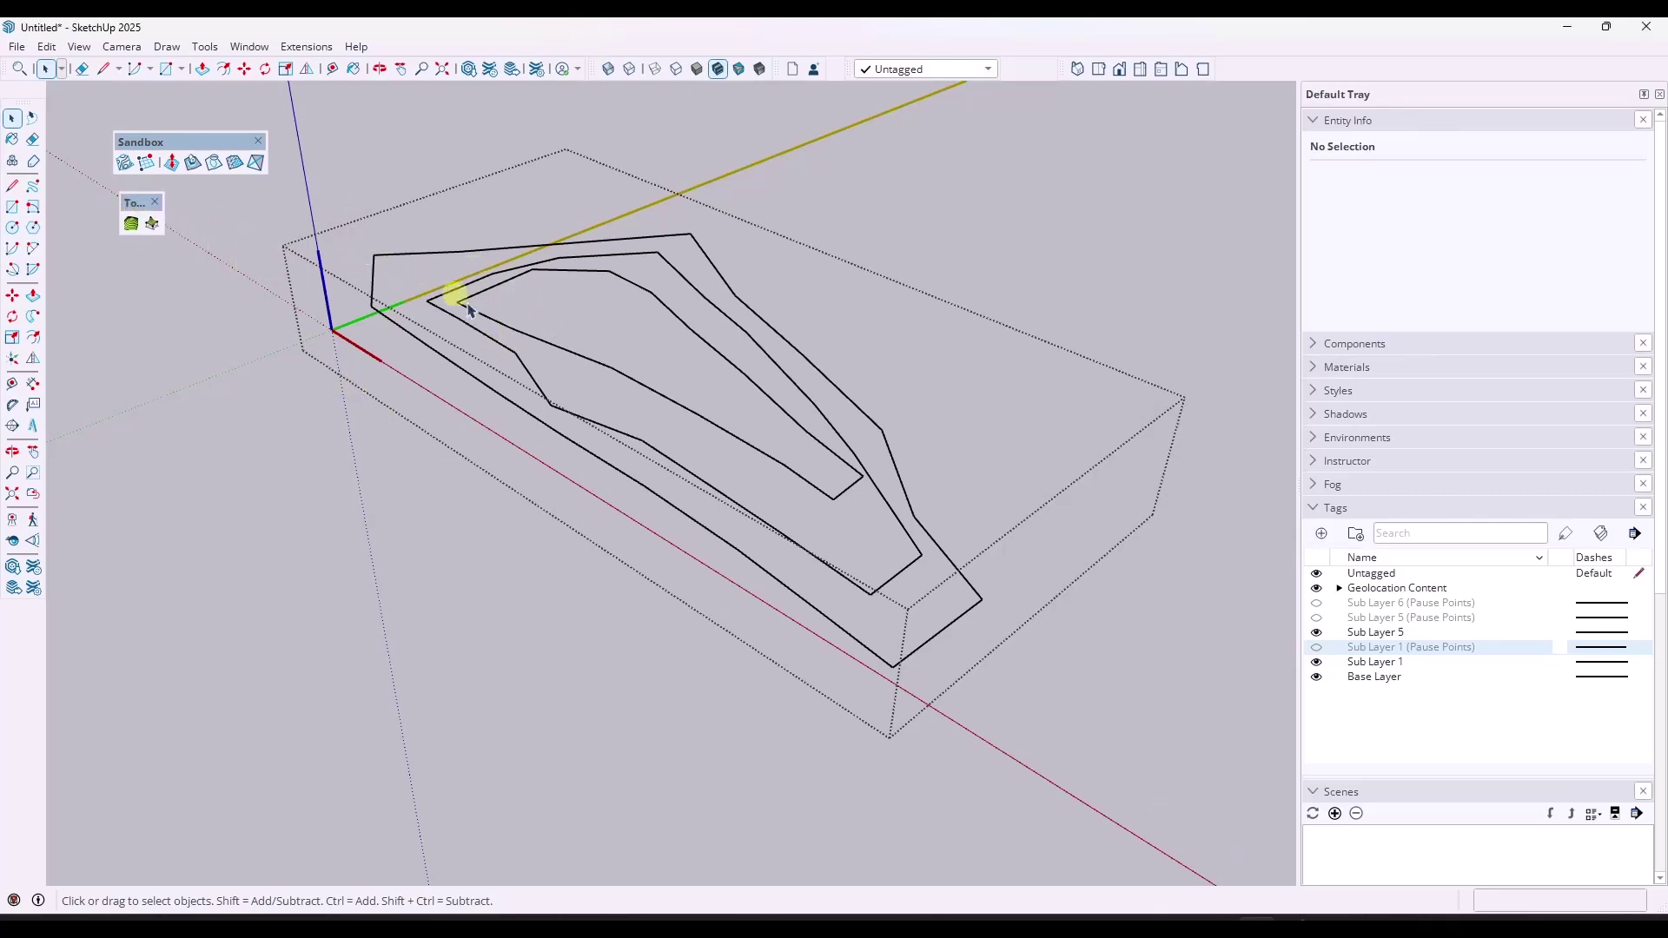
Step: Leave the 3D Cad.dwg component, explode it into loose edges and clear the selection
click(924, 235)
click(669, 272)
right_click(671, 271)
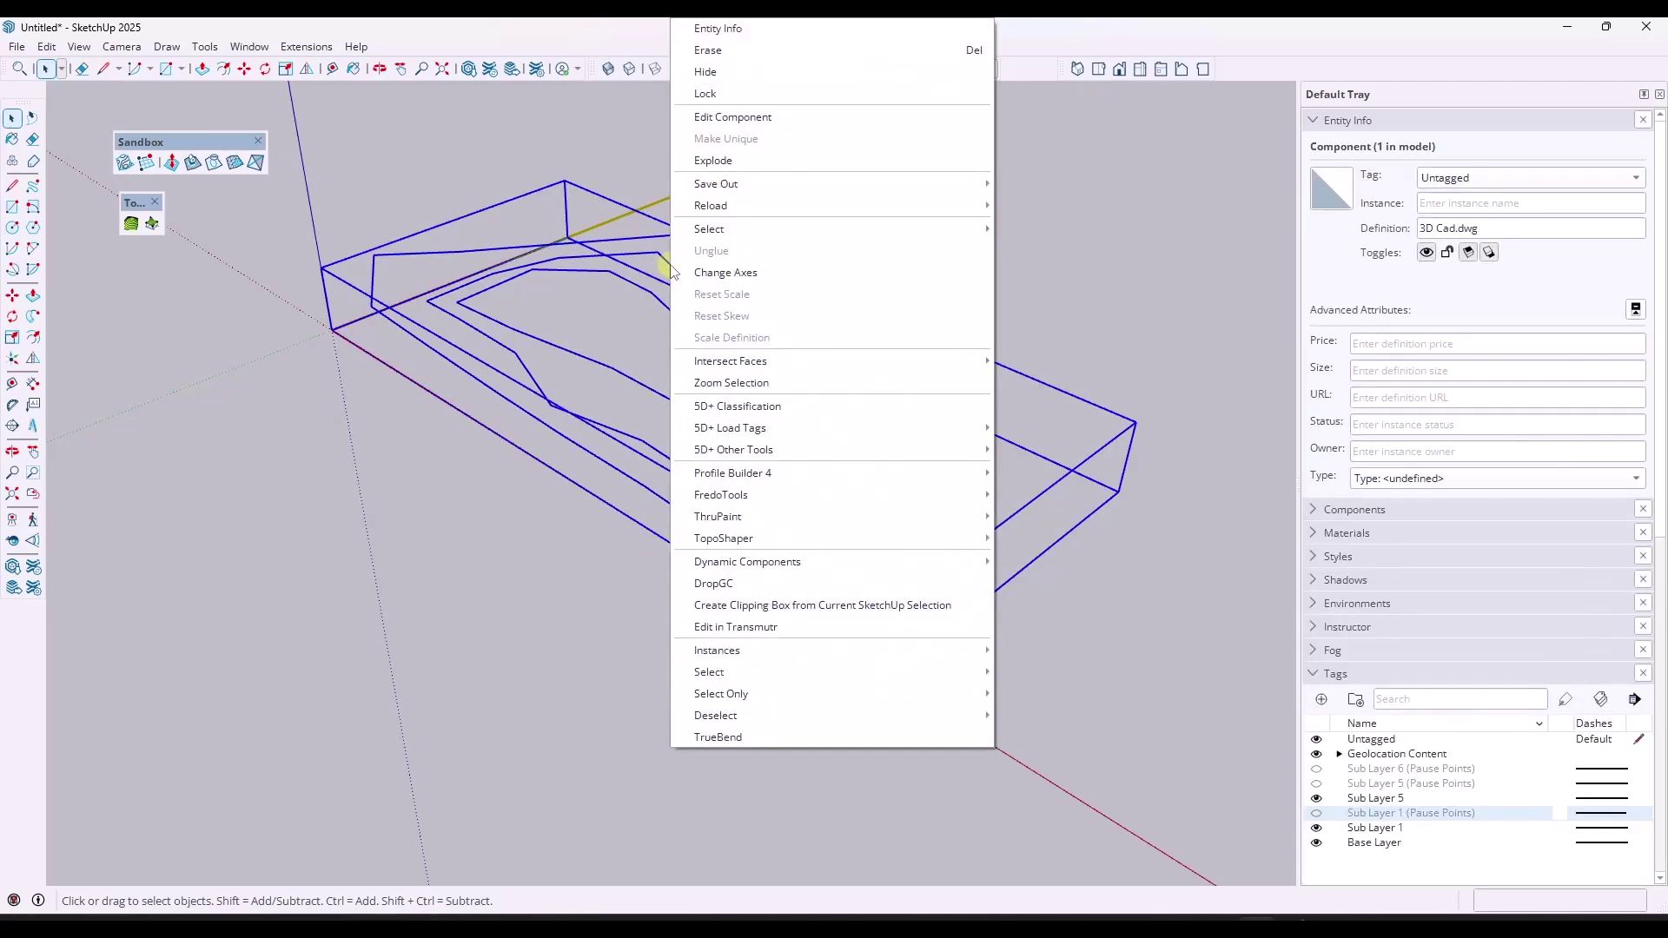
click(713, 160)
click(692, 324)
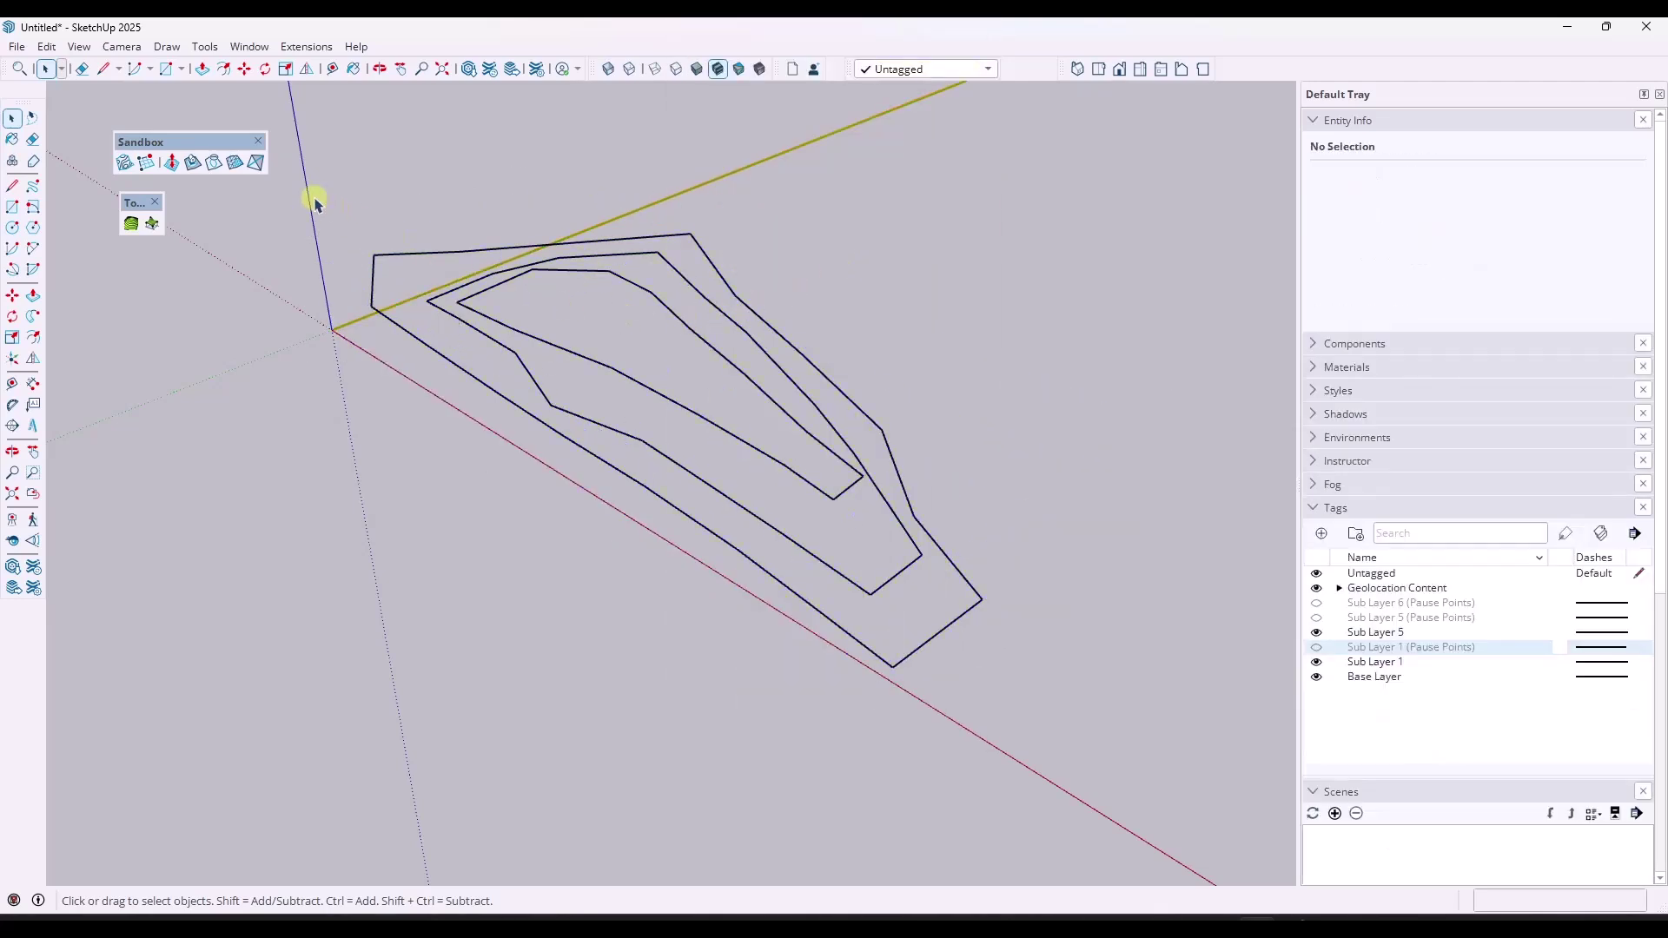
Step: Start TopoShaper's terrain from contours on all outline edges and join the open ends of the middle and inner contours with junctions
drag(316, 194, 1079, 755)
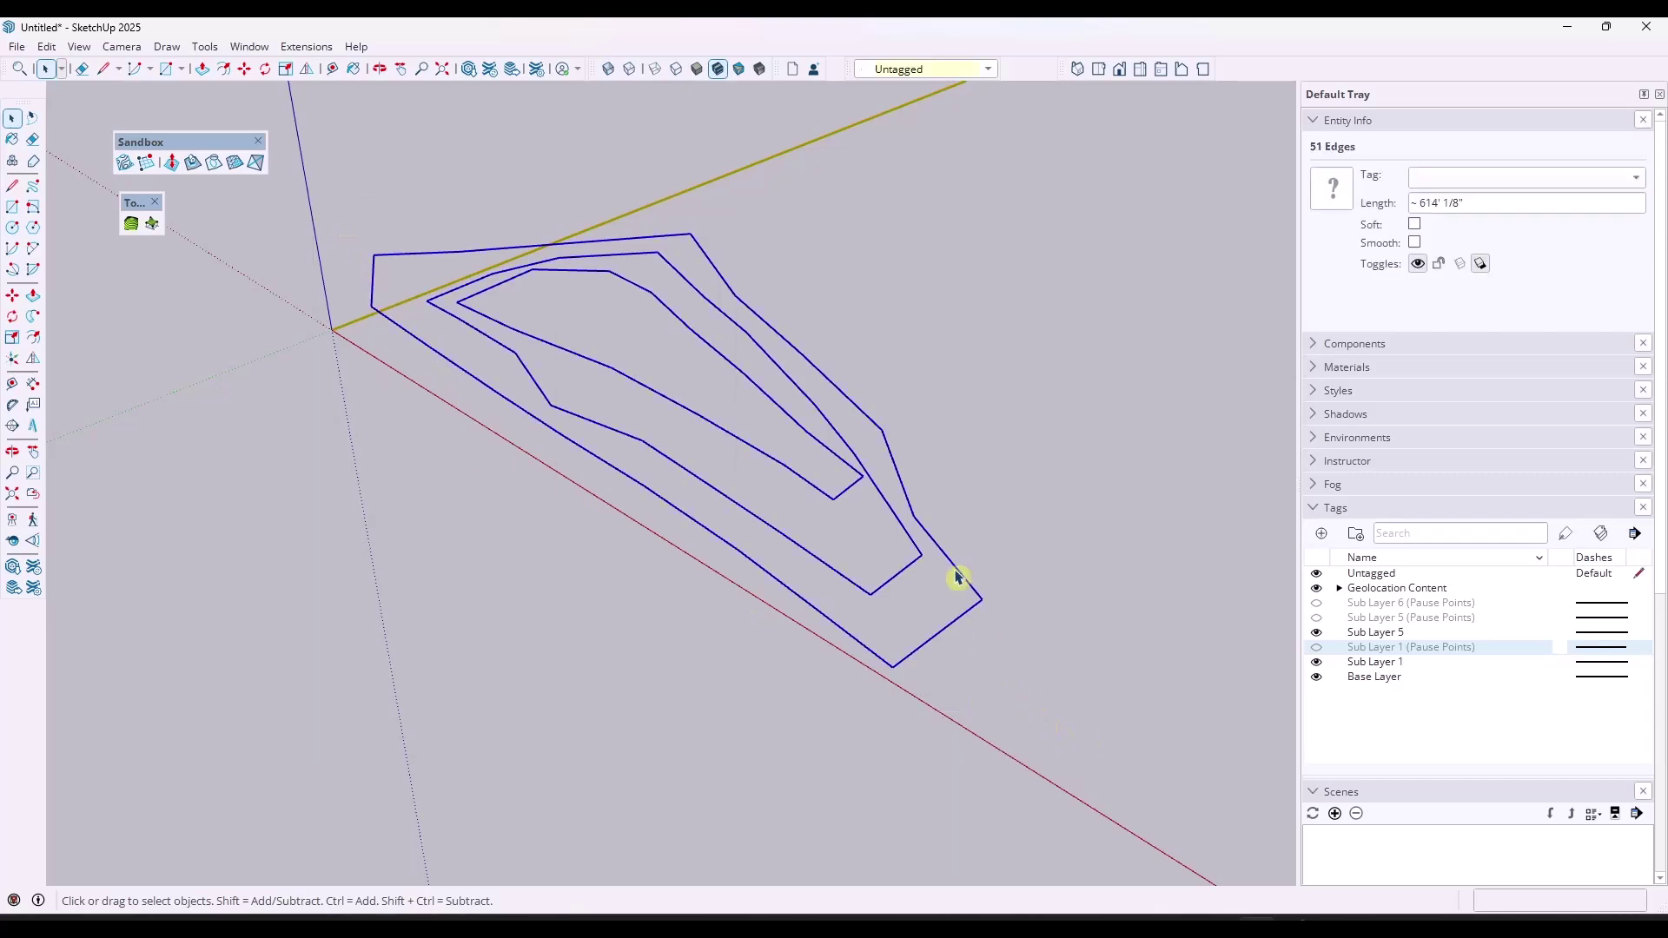
click(131, 225)
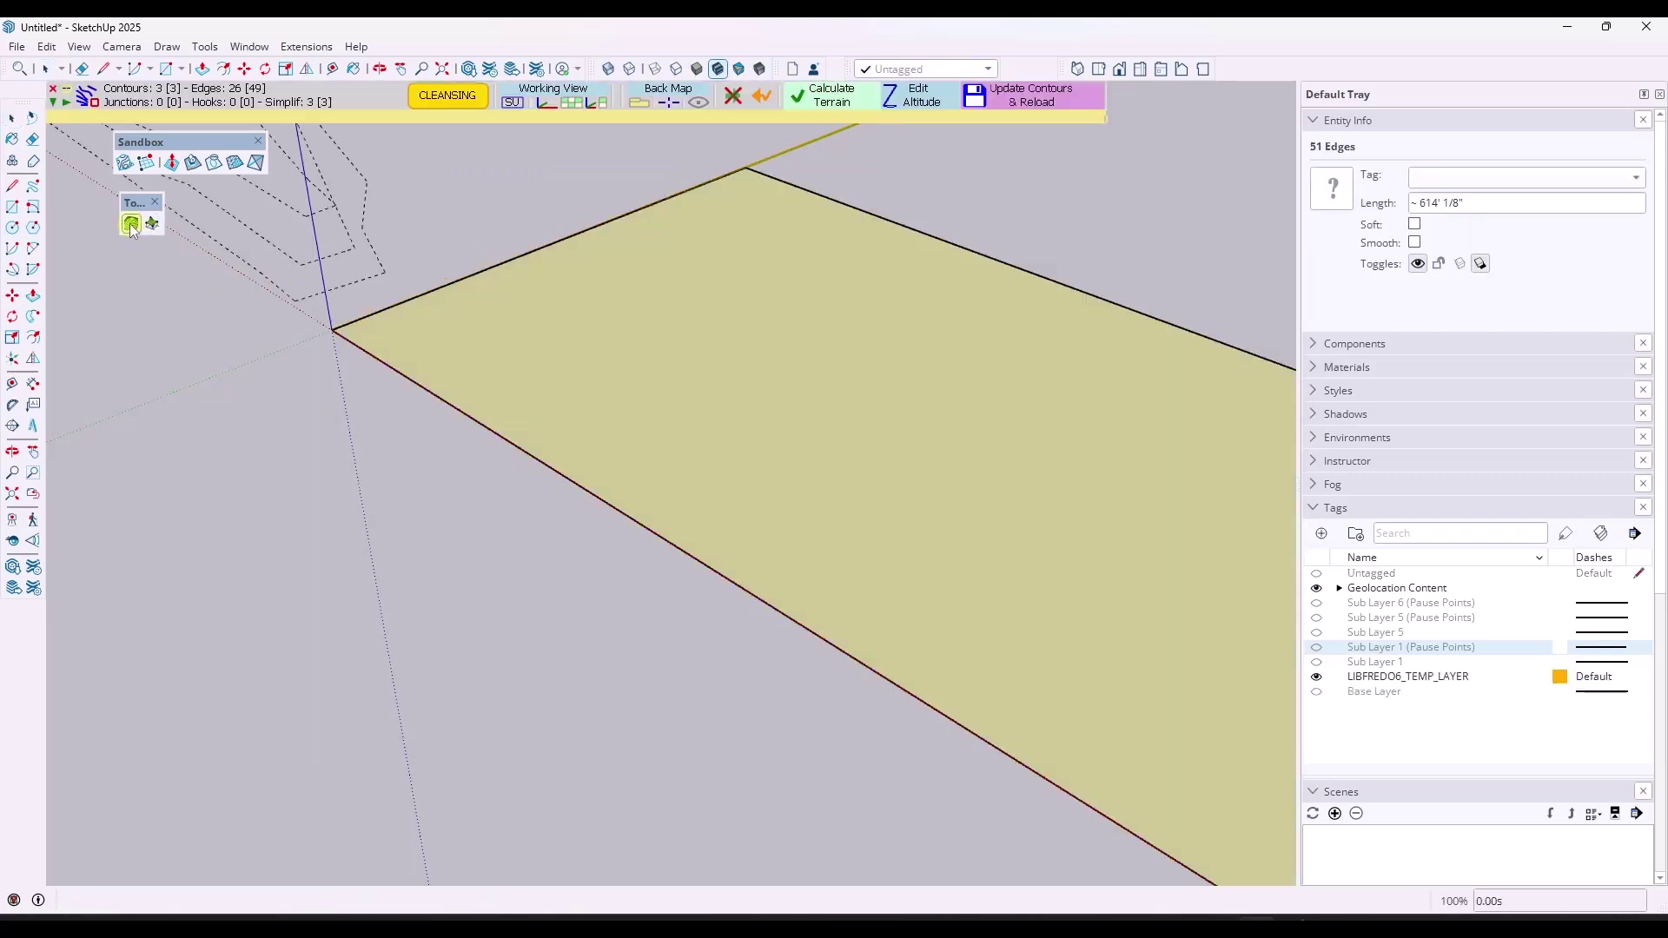
scroll(800, 489, down, 3)
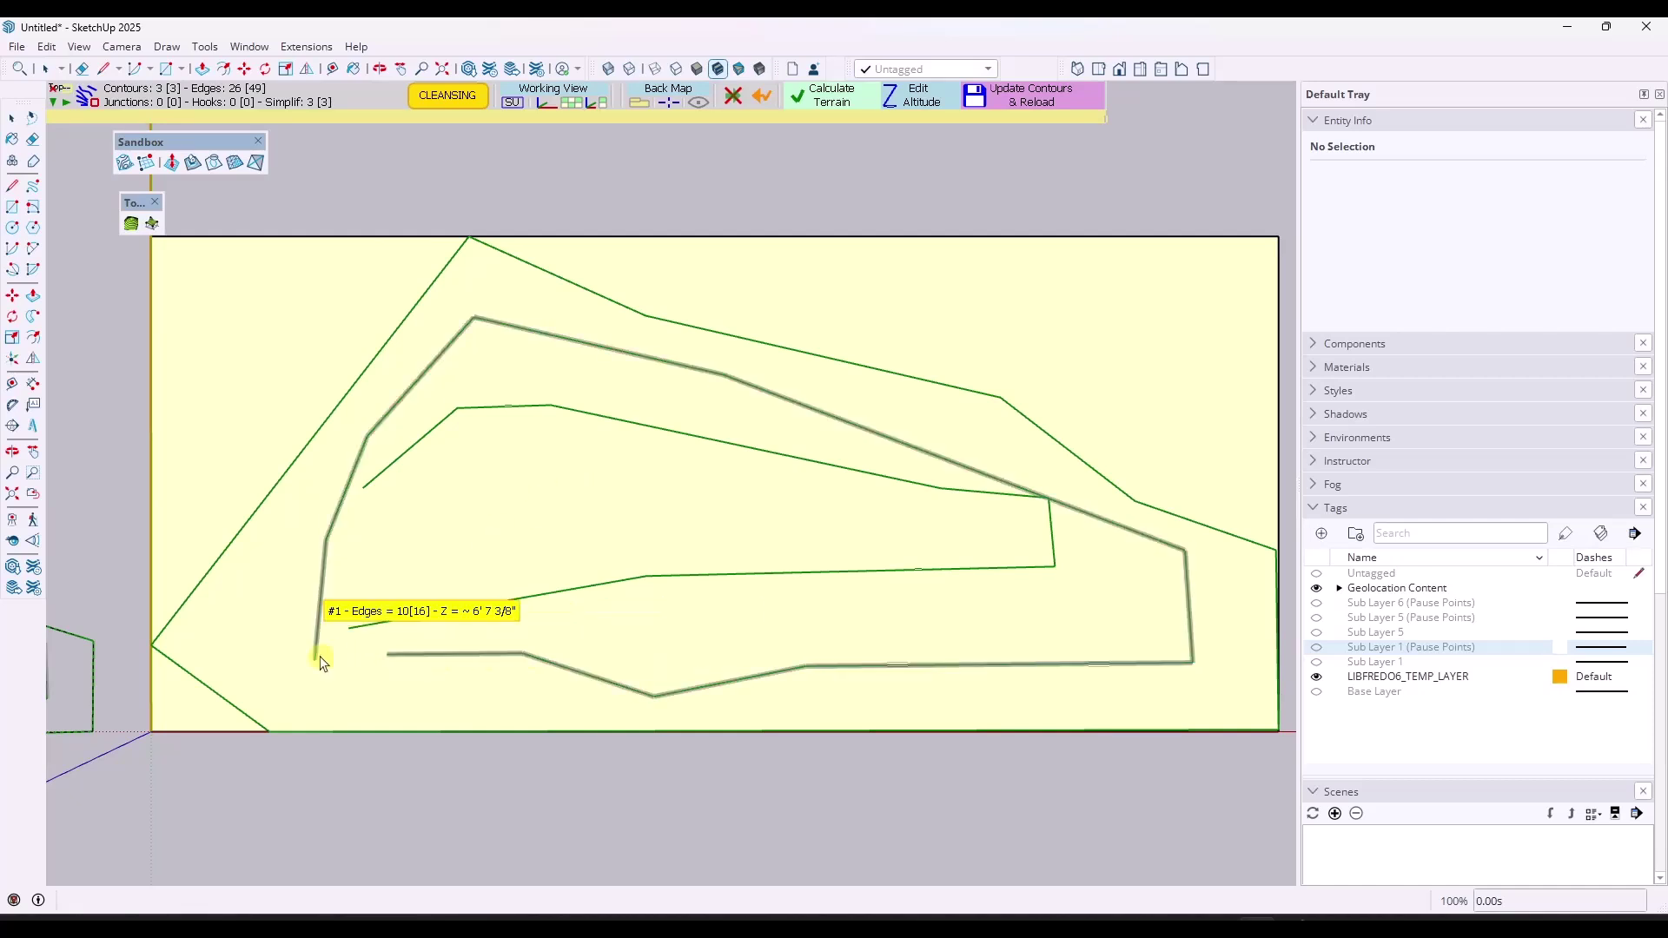
drag(315, 657, 363, 486)
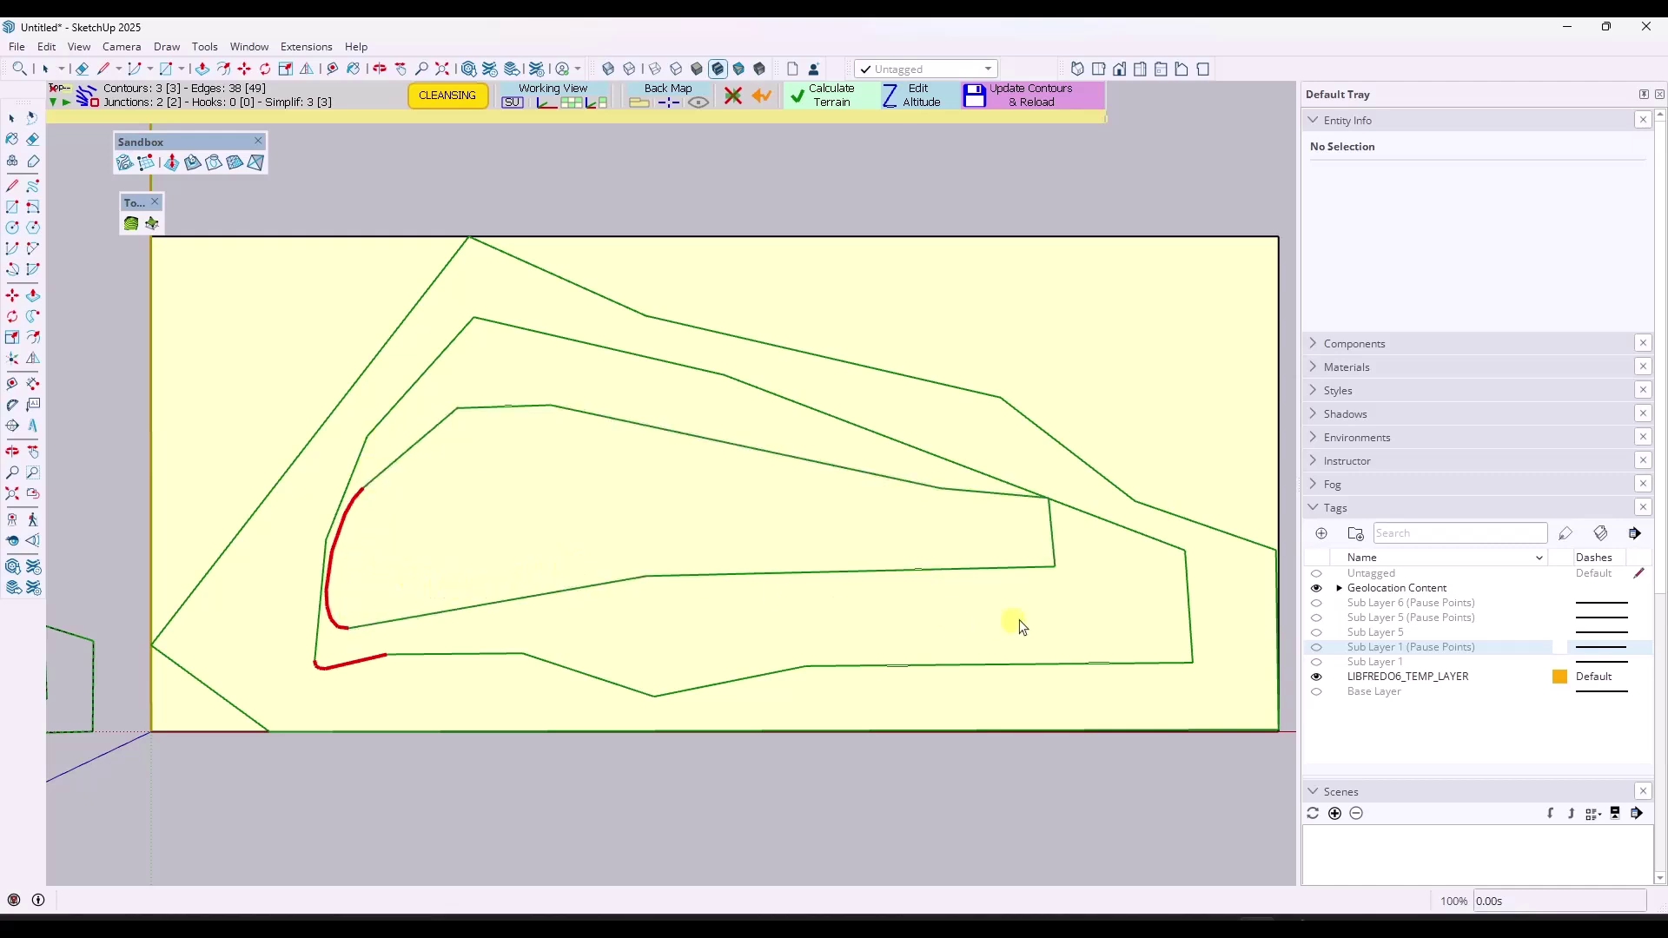
Step: Turn off simplification for the outer, middle and inner contours
scroll(1008, 627, down, 2)
middle_drag(1066, 711, 794, 686)
click(792, 686)
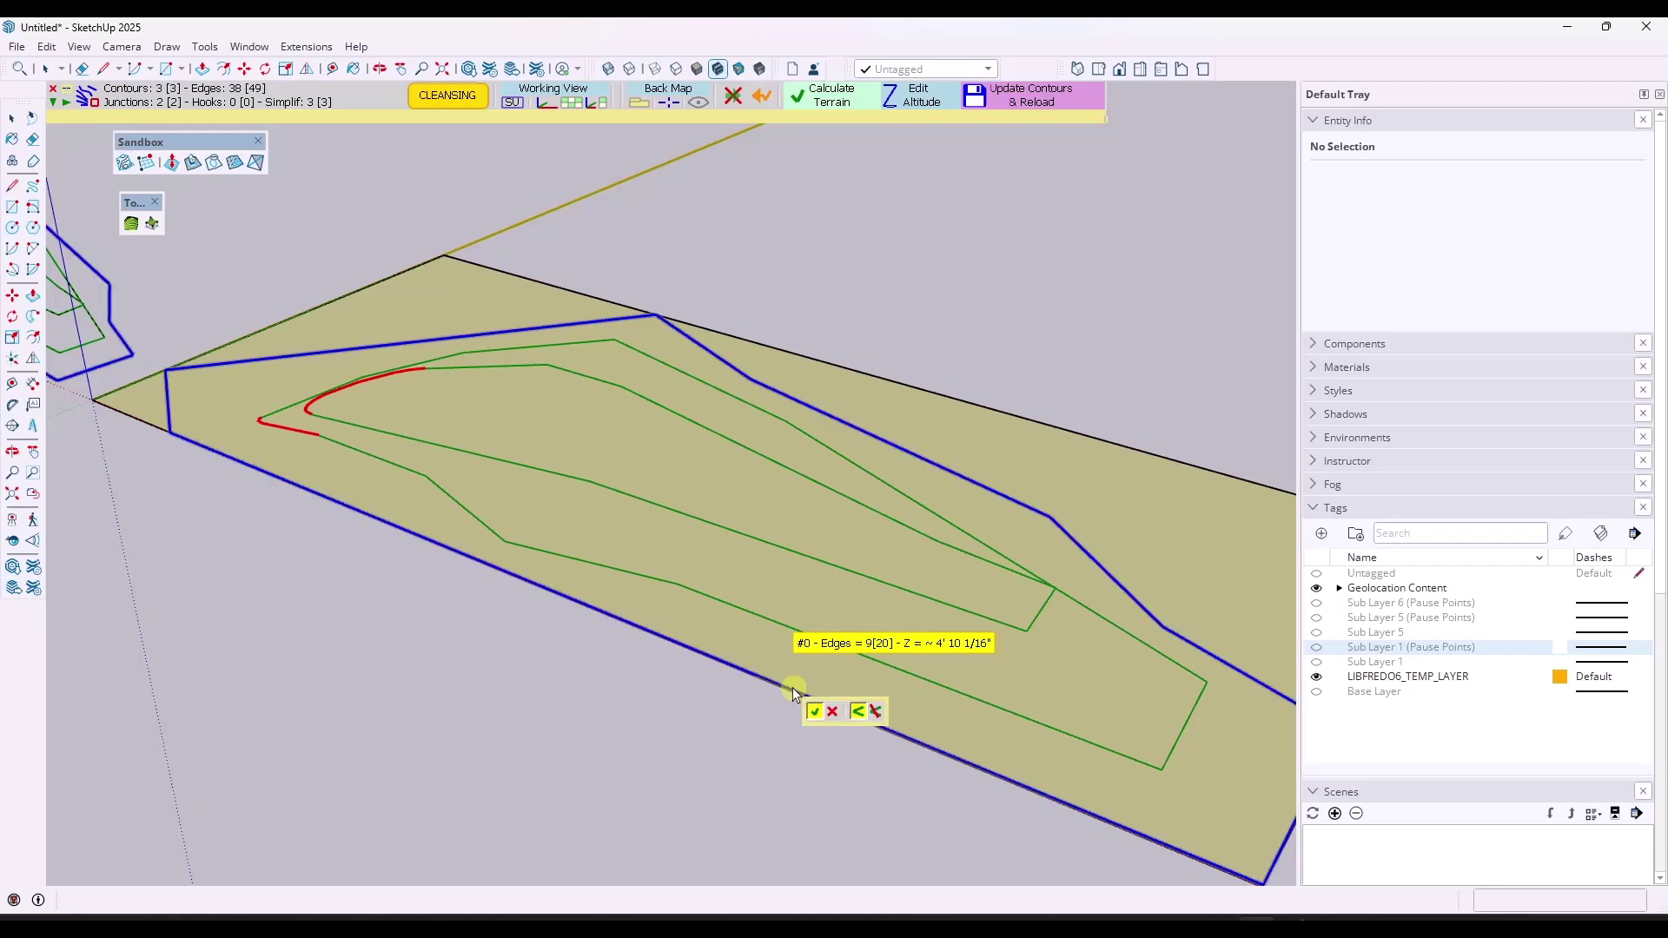
click(876, 714)
click(834, 643)
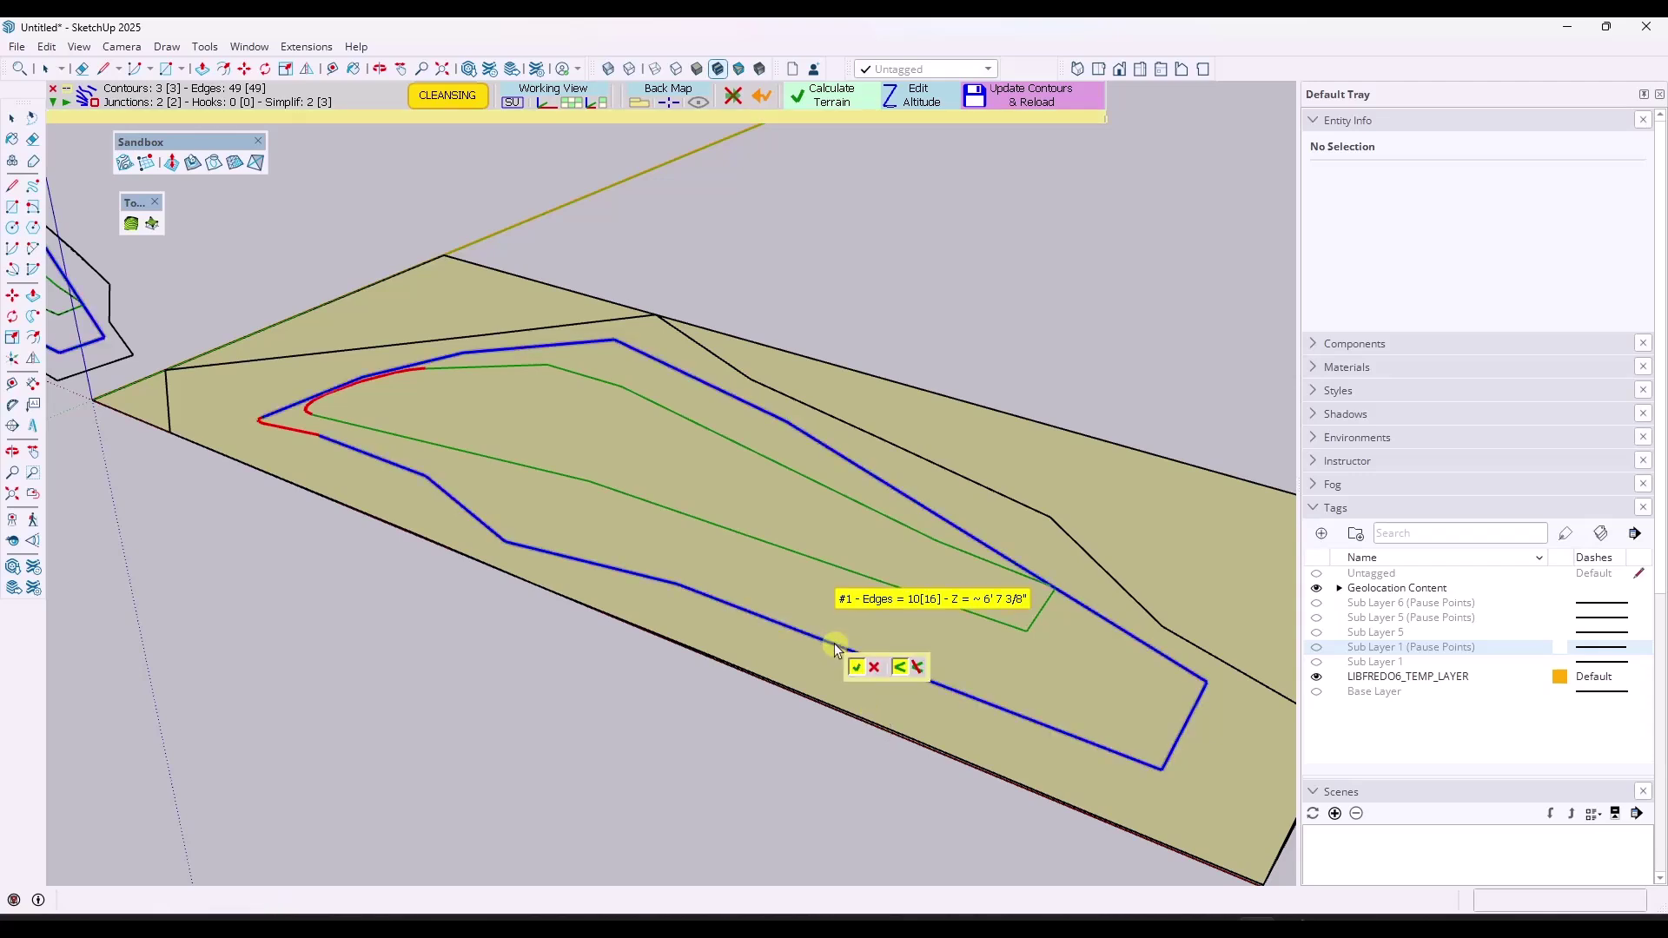
scroll(744, 452, down, 5)
scroll(226, 373, up, 6)
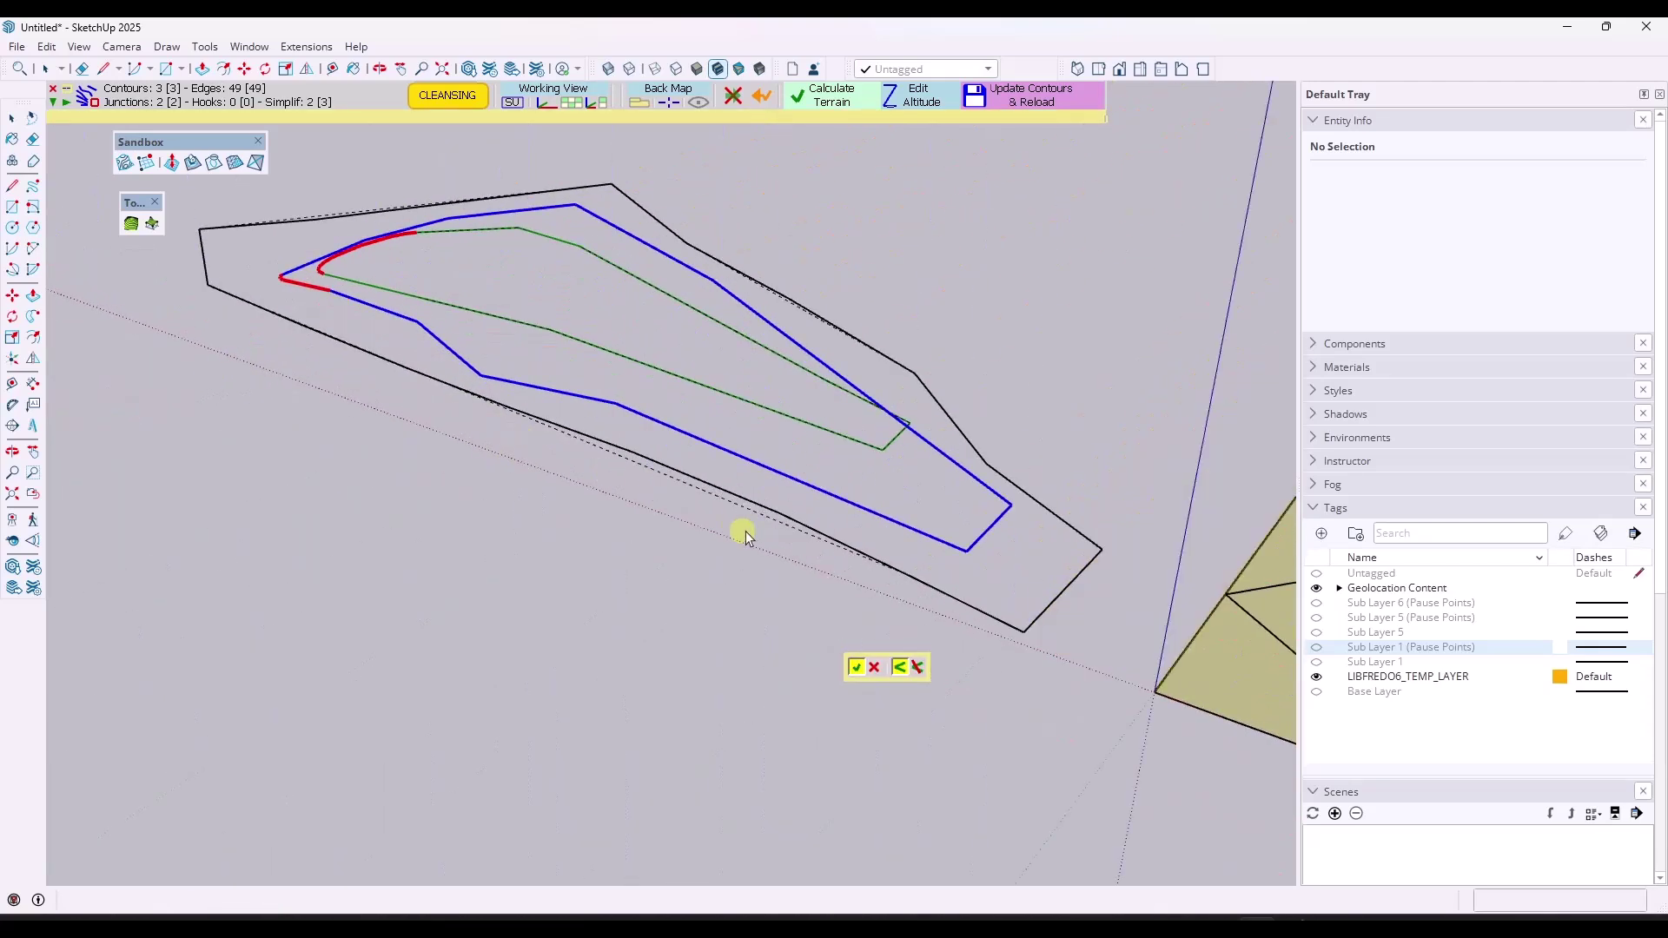
middle_drag(744, 533, 476, 295)
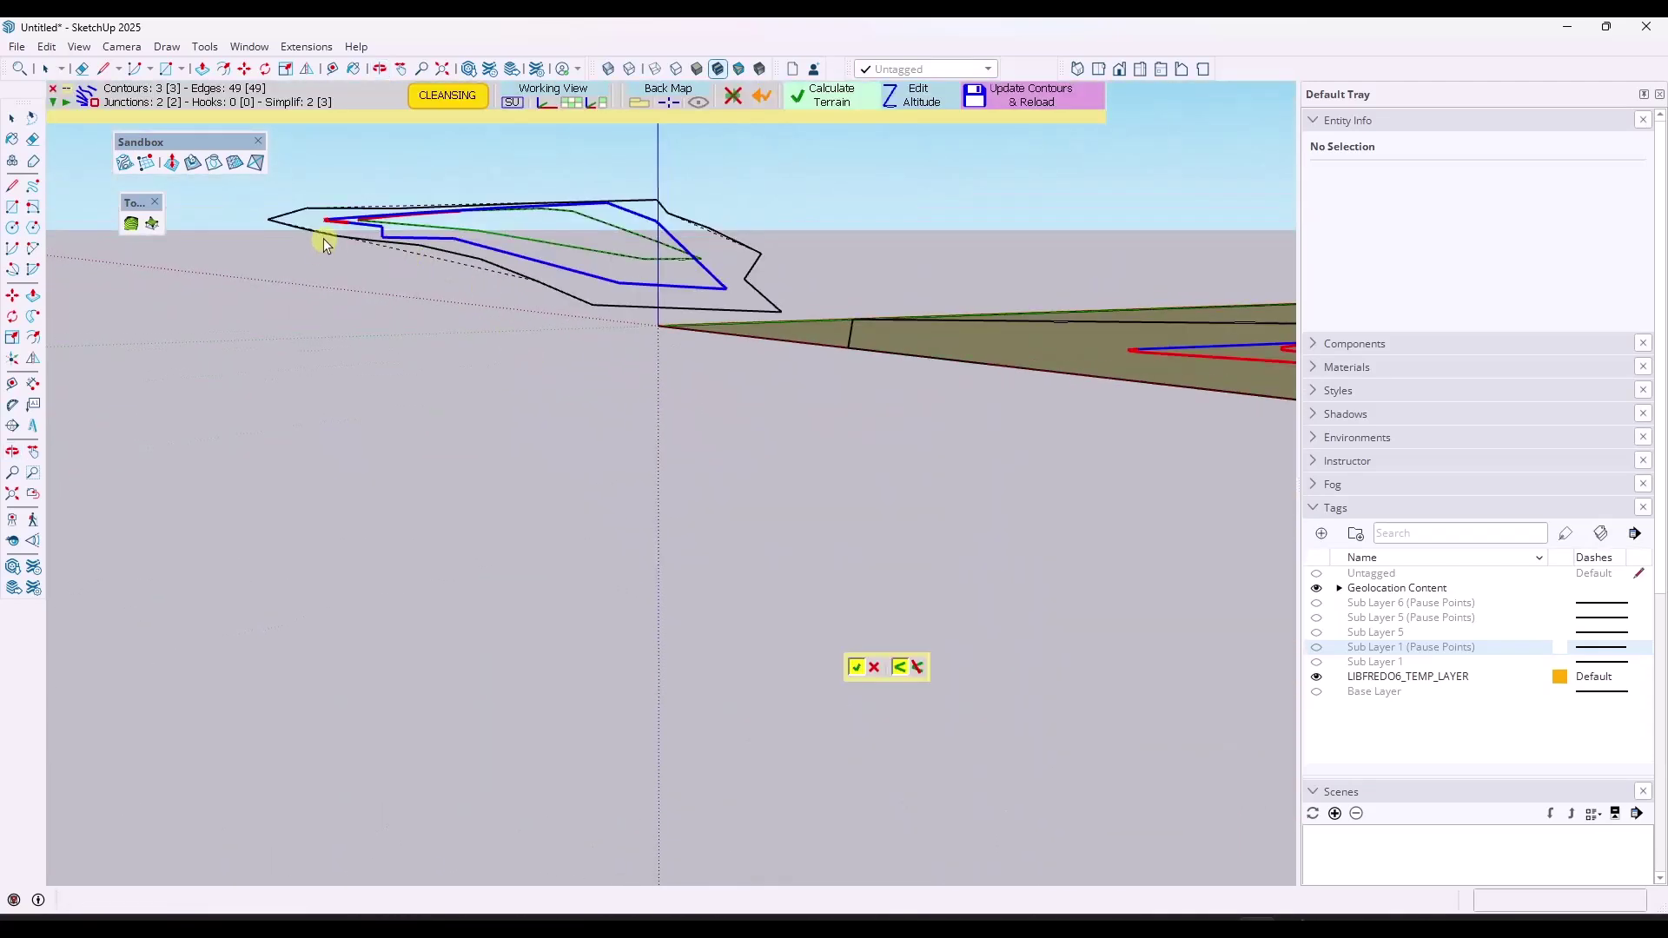
middle_drag(617, 332, 498, 507)
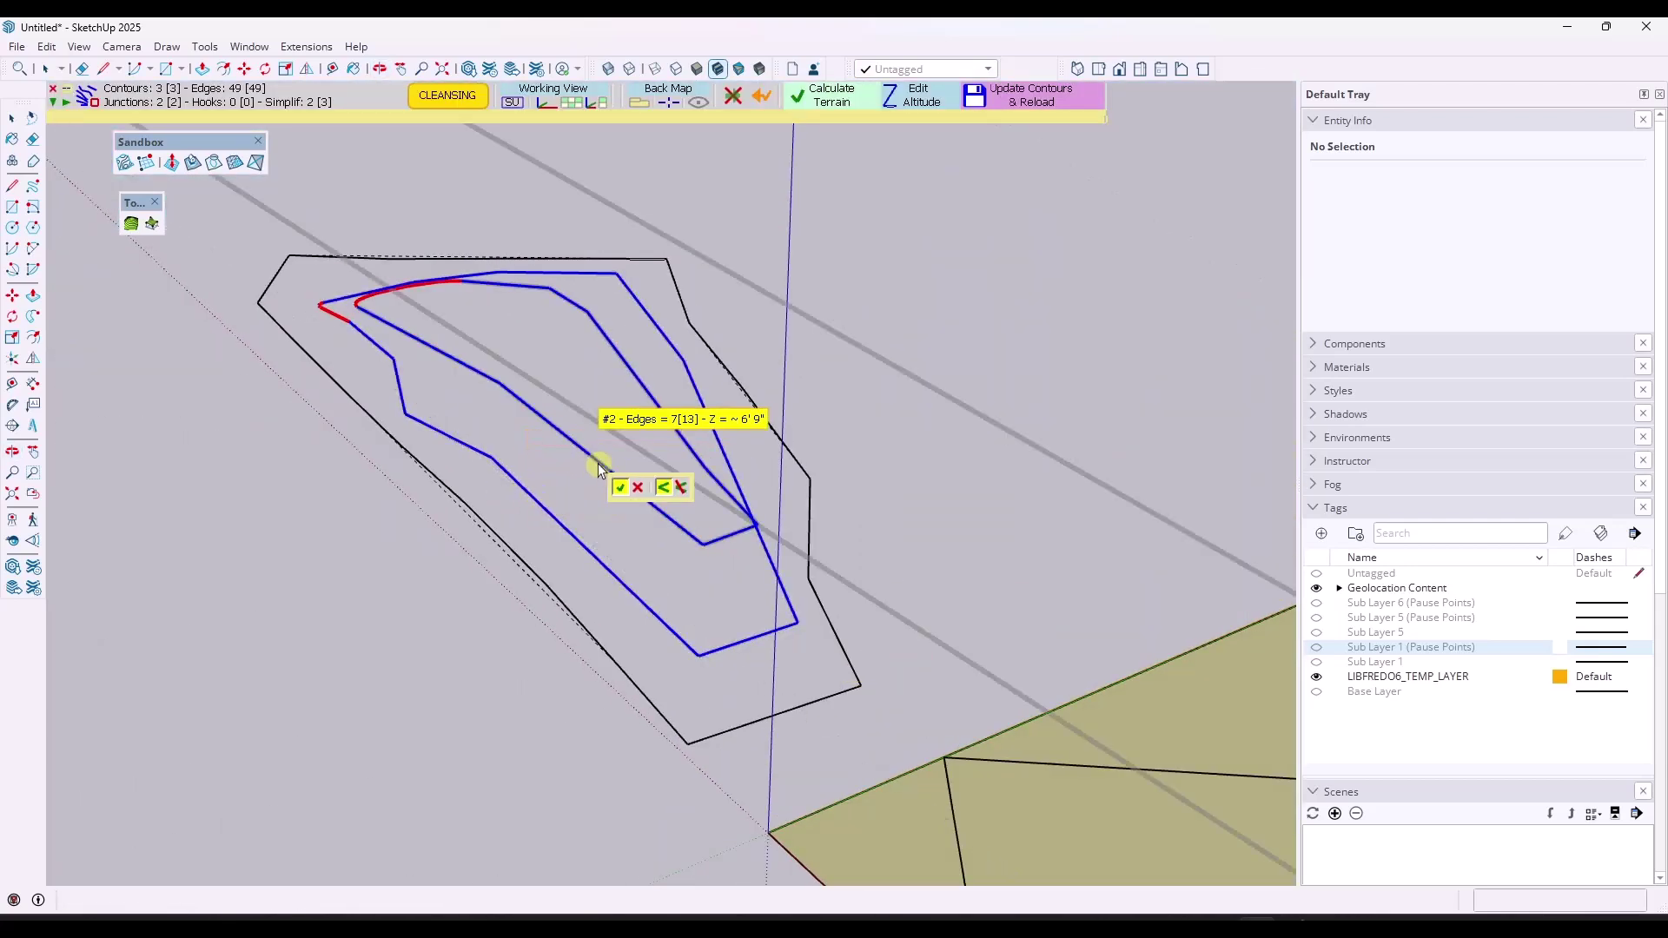
click(719, 484)
Step: Calculate the TopoShaper terrain from the cleaned contours, check its preview and generate the terrain
middle_drag(764, 606, 692, 482)
middle_drag(637, 400, 983, 398)
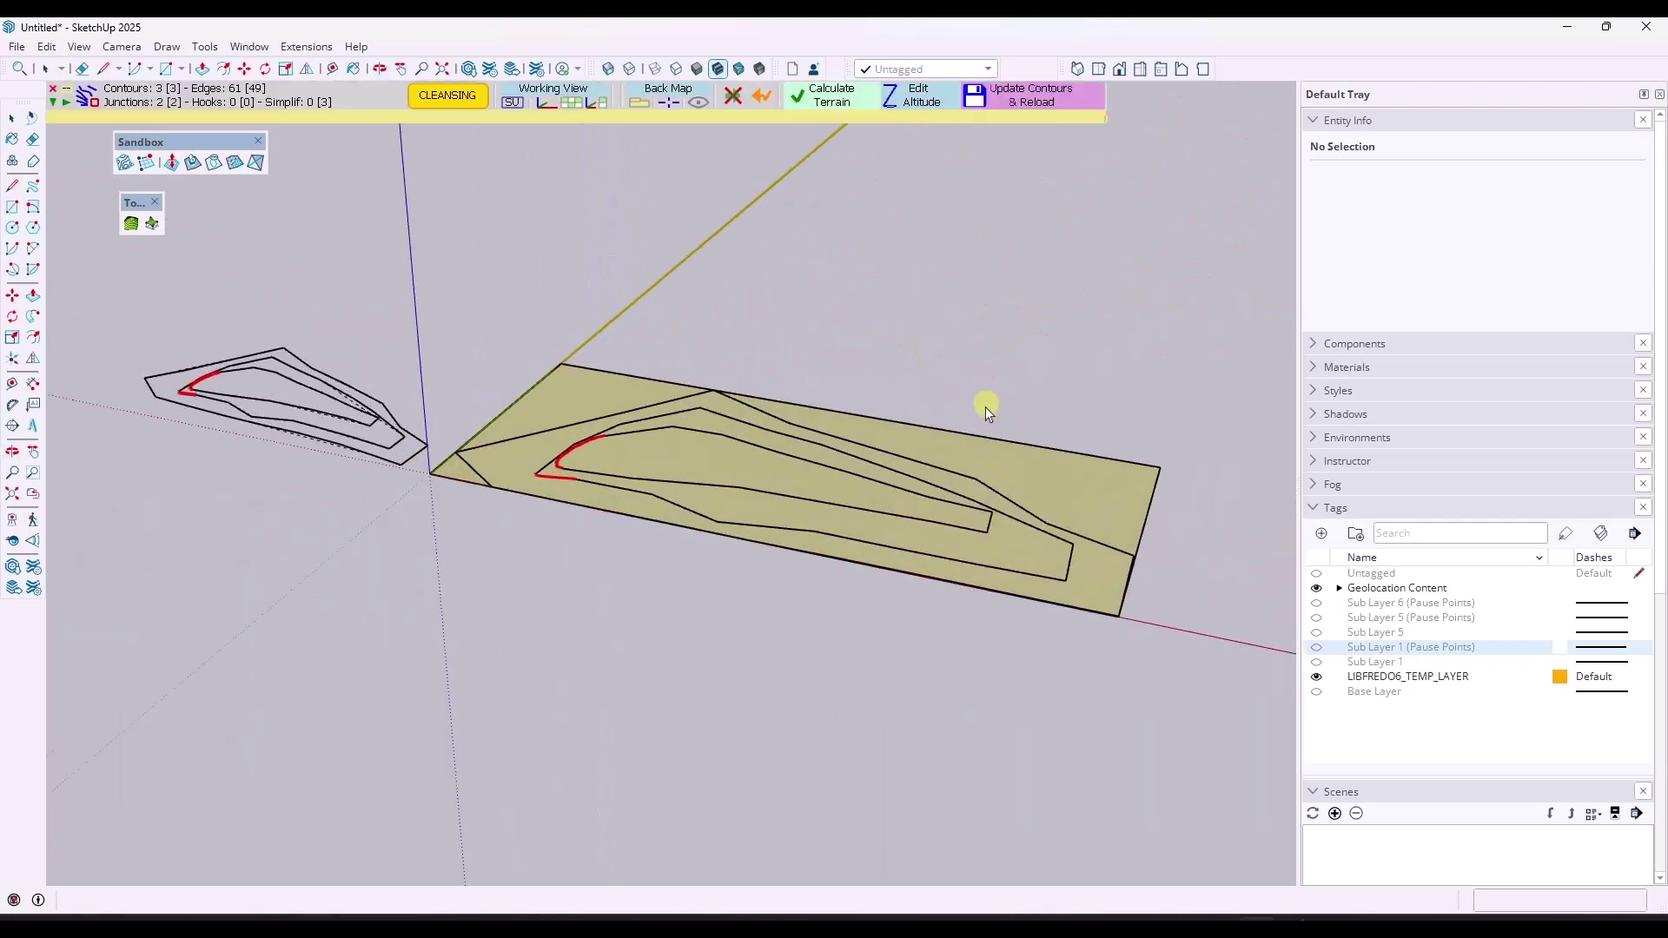
scroll(983, 398, up, 3)
click(825, 97)
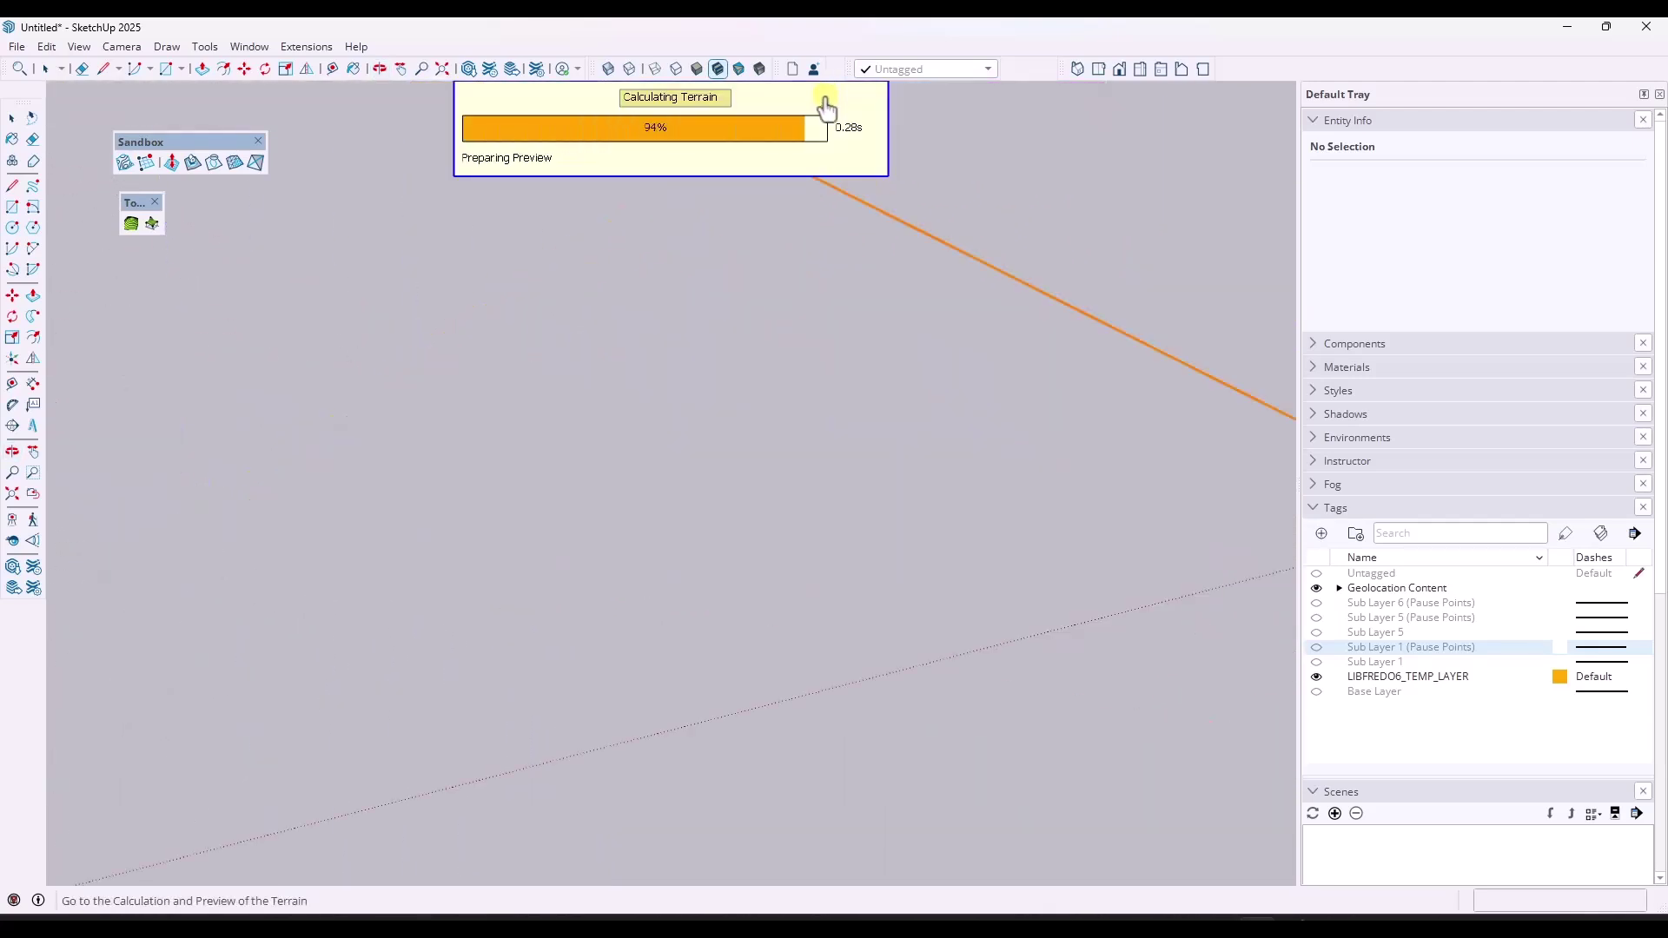
middle_drag(637, 610, 641, 560)
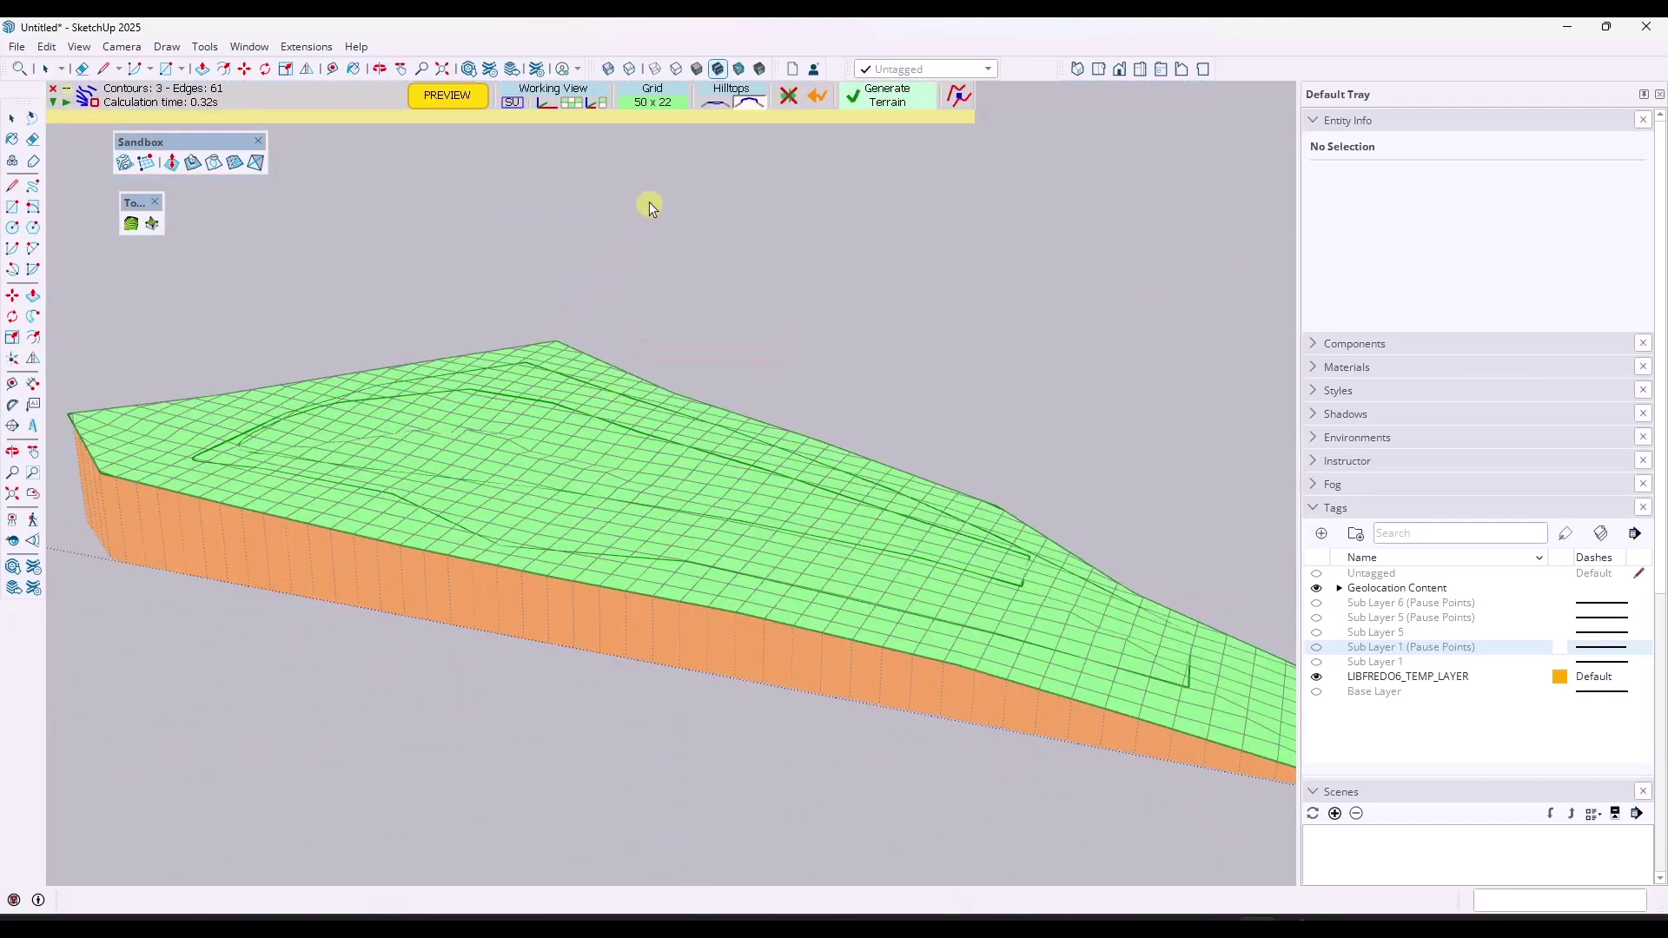
click(886, 95)
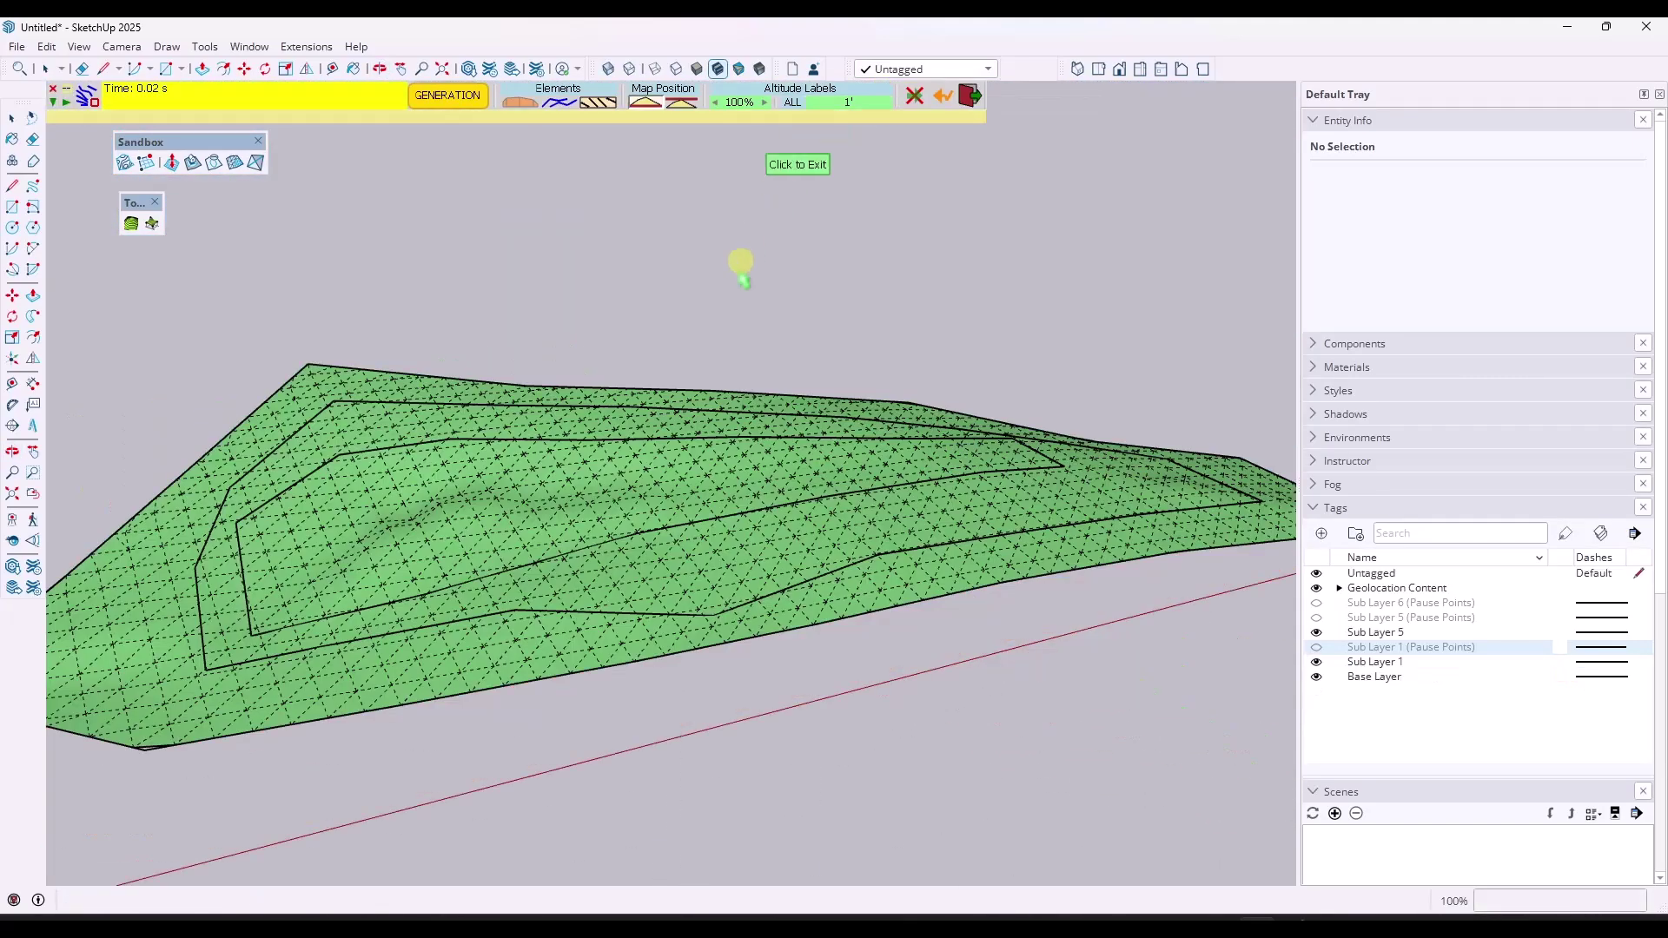
Step: Leave the skirt out of the TopoShaper terrain and exit the generator, keeping the generated terrain
click(518, 102)
click(516, 109)
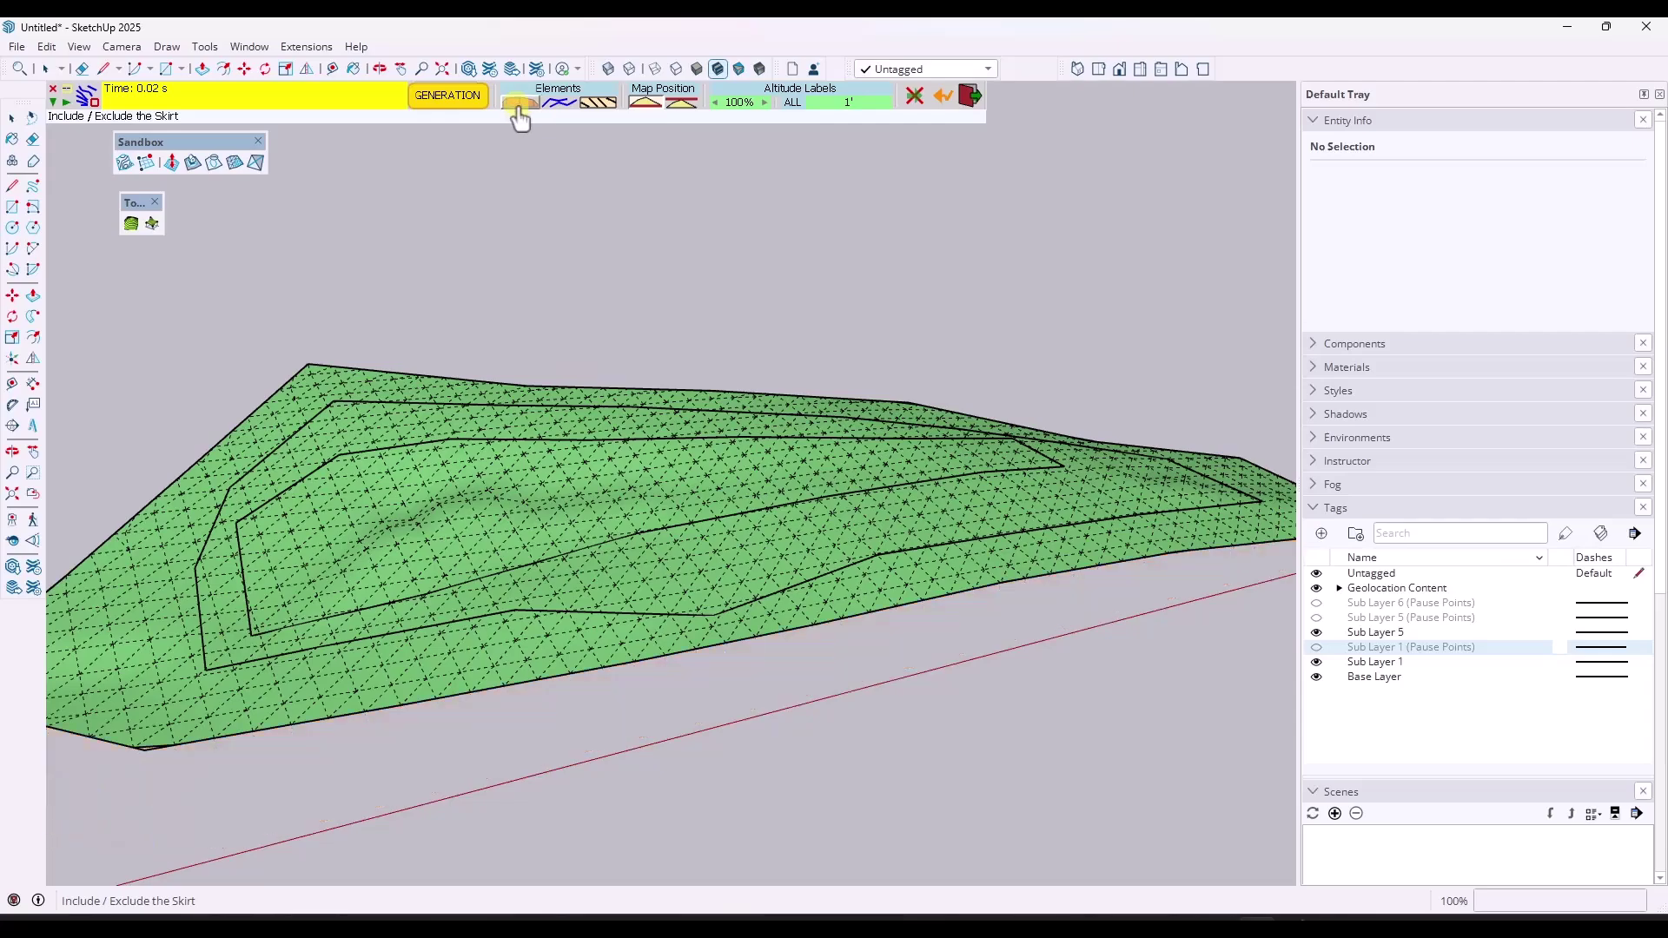
middle_drag(1043, 539, 599, 374)
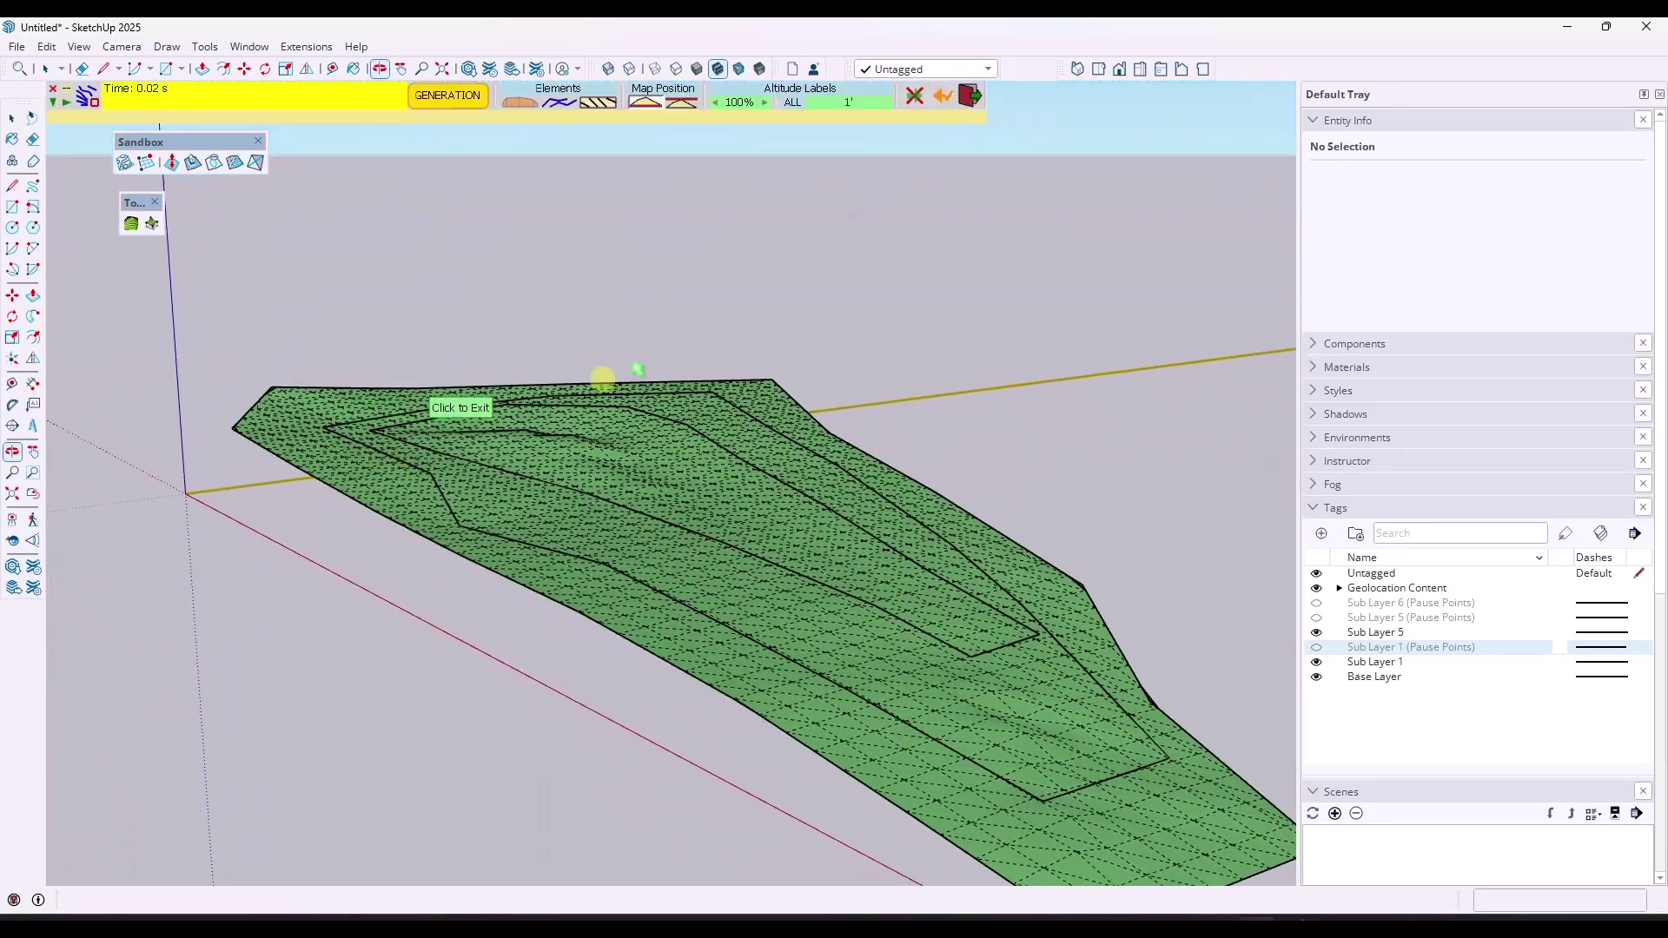
click(972, 102)
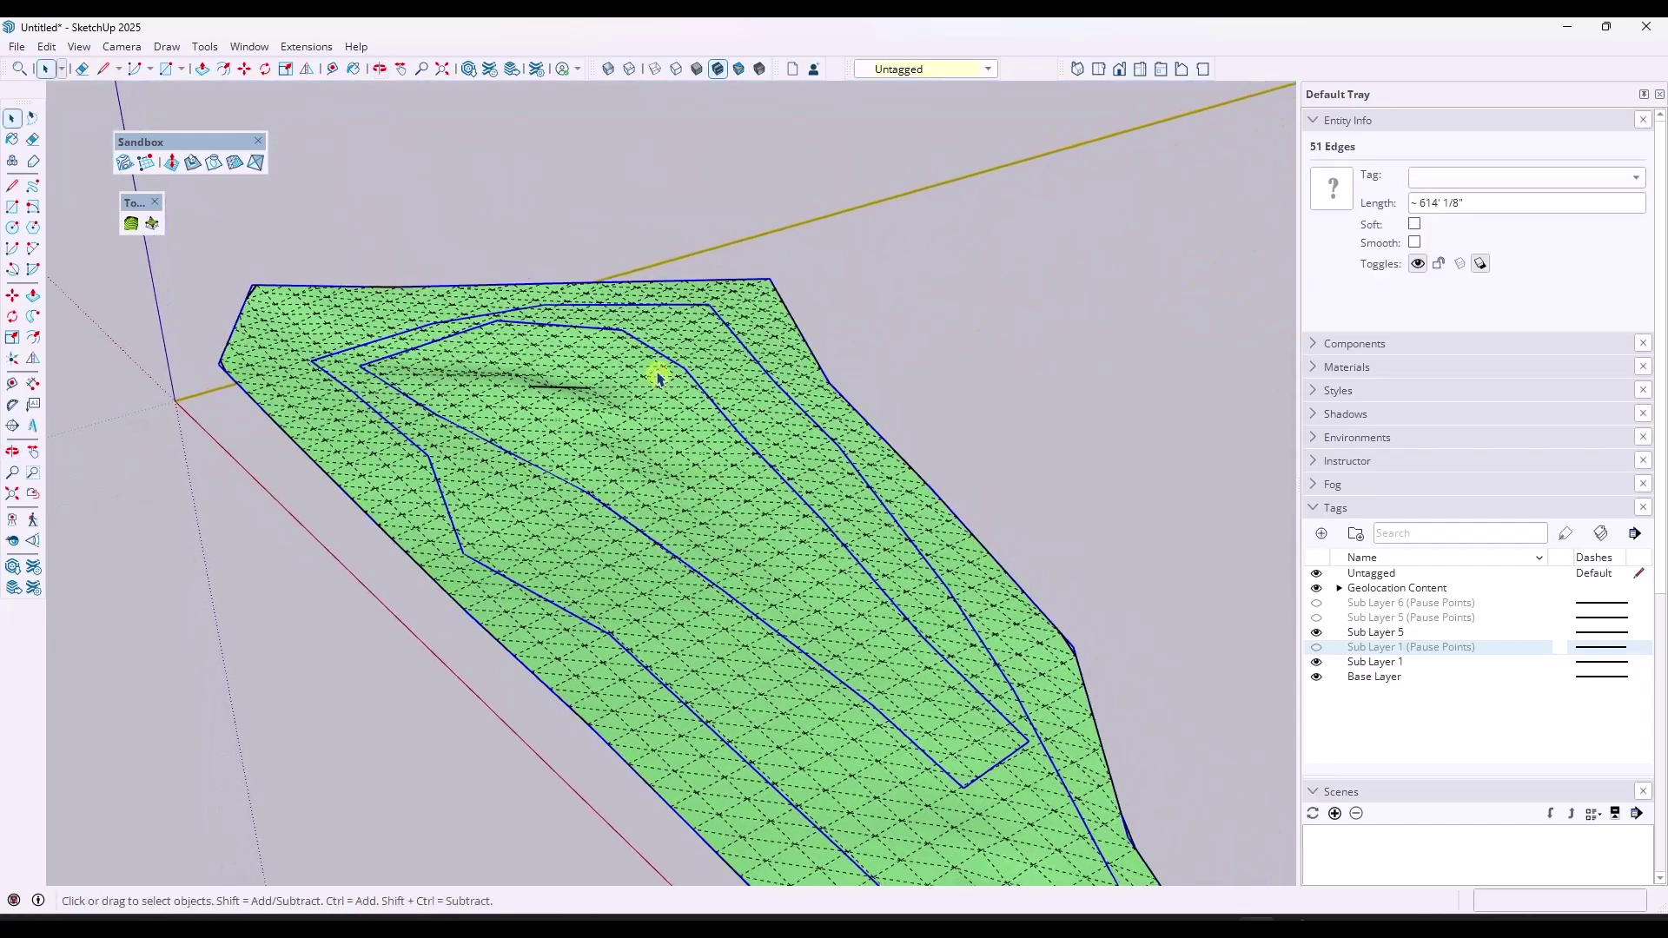
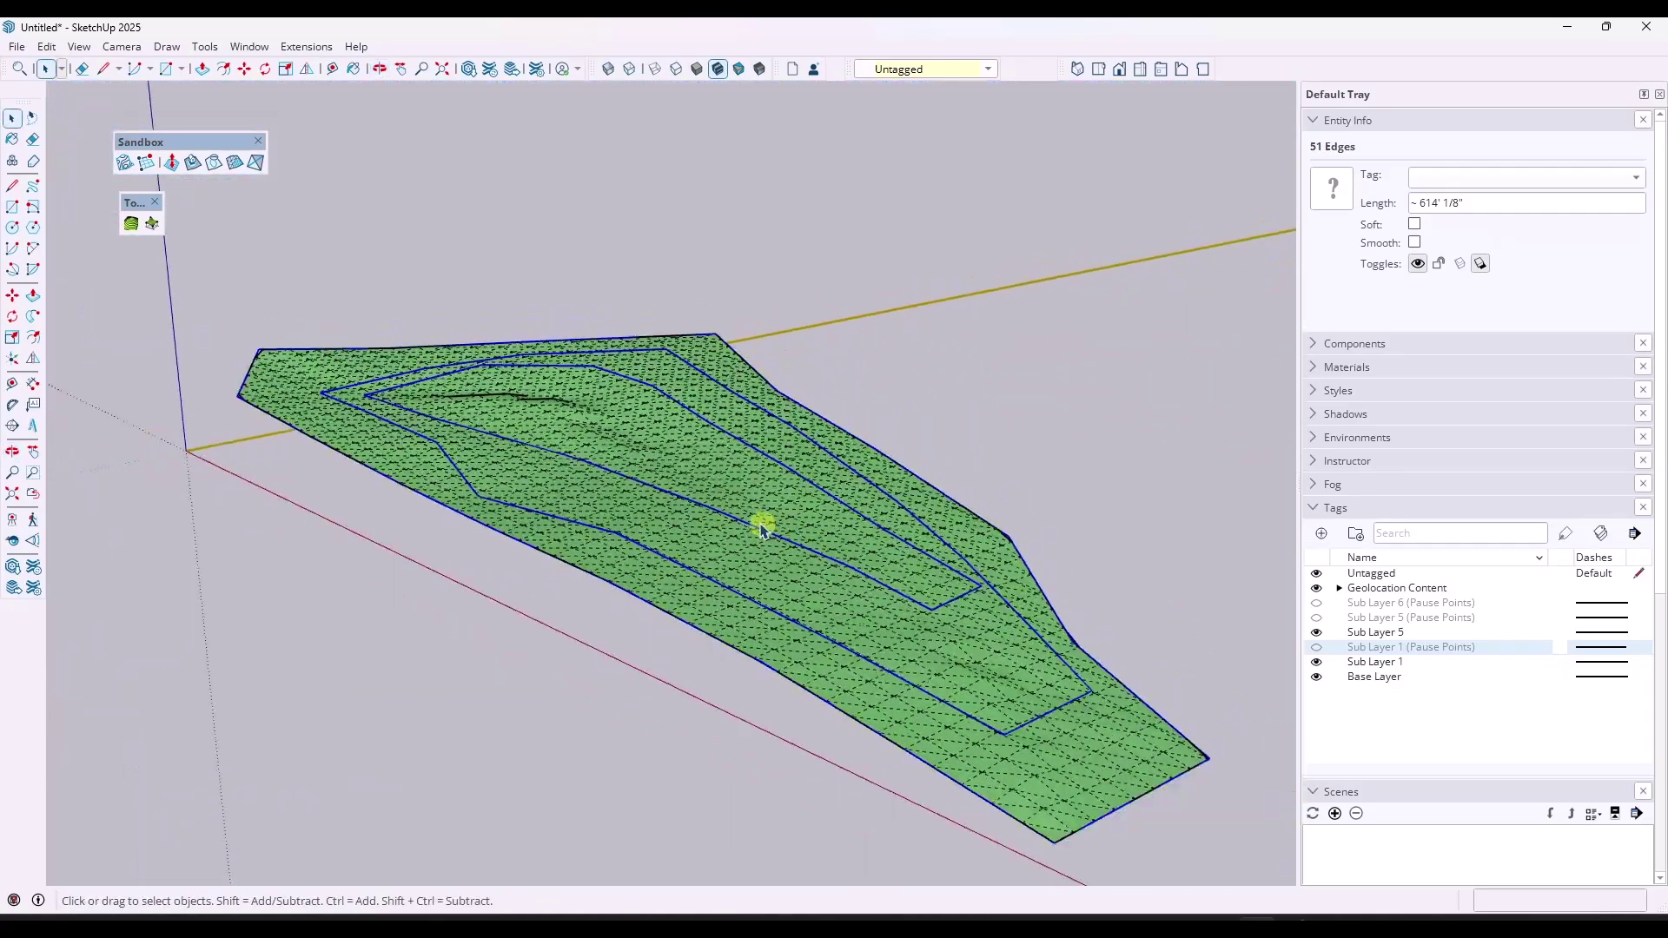
scroll(763, 524, down, 2)
scroll(811, 513, up, 2)
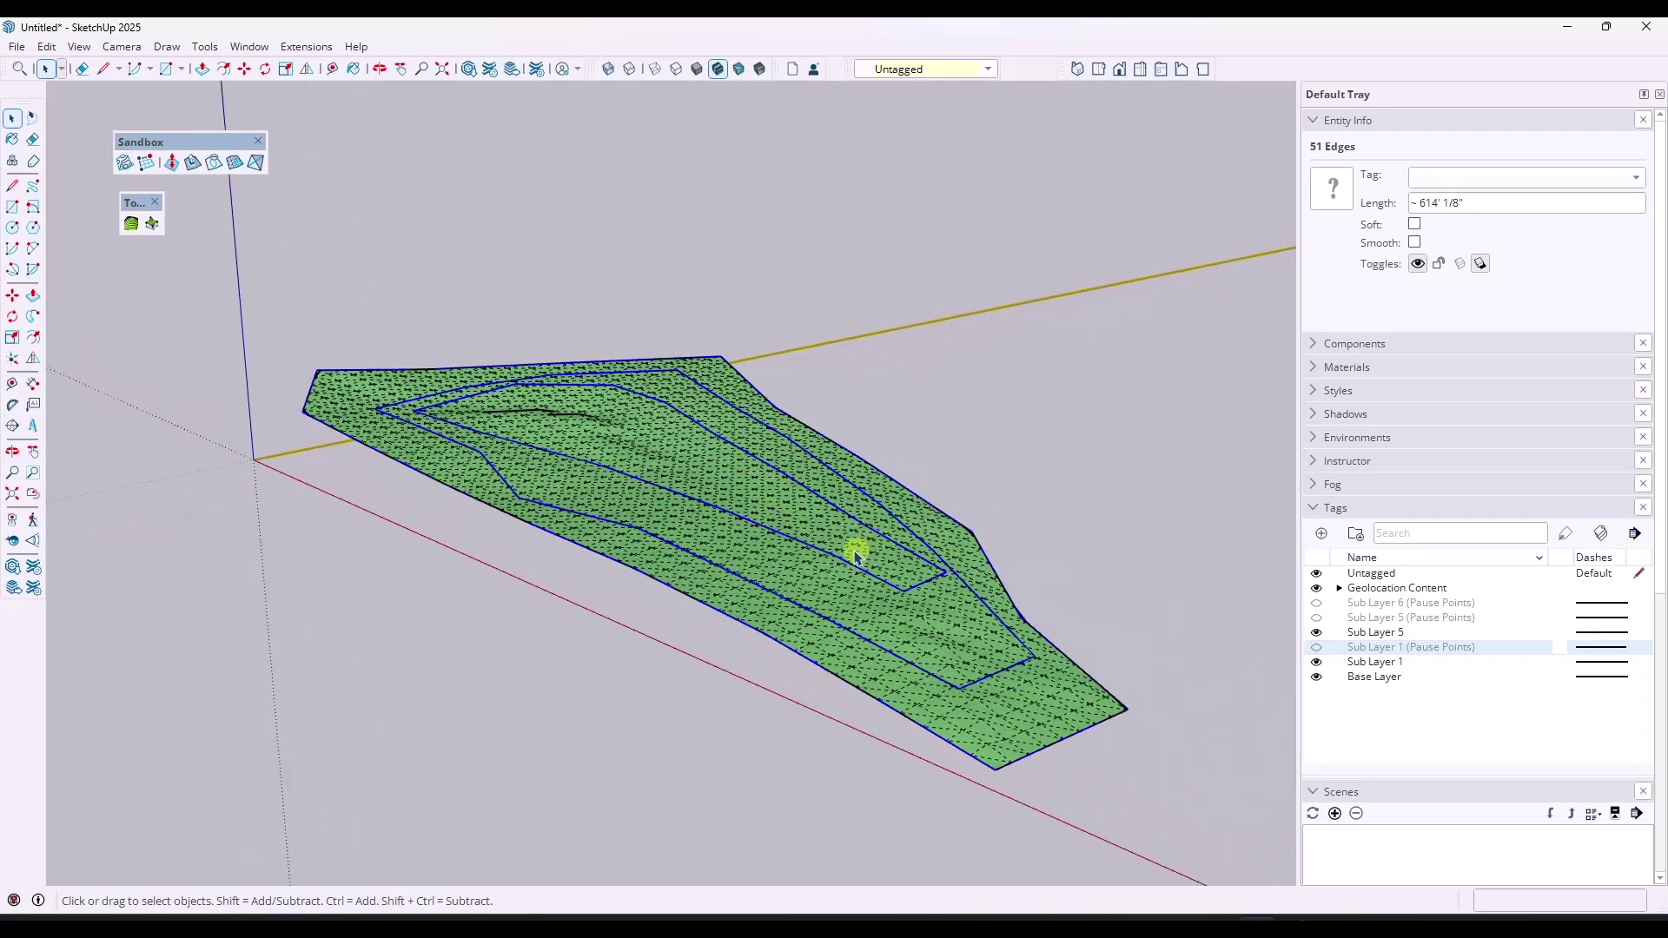
mouse_move(660, 538)
middle_down()
mouse_move(633, 495)
mouse_move(682, 543)
middle_up()
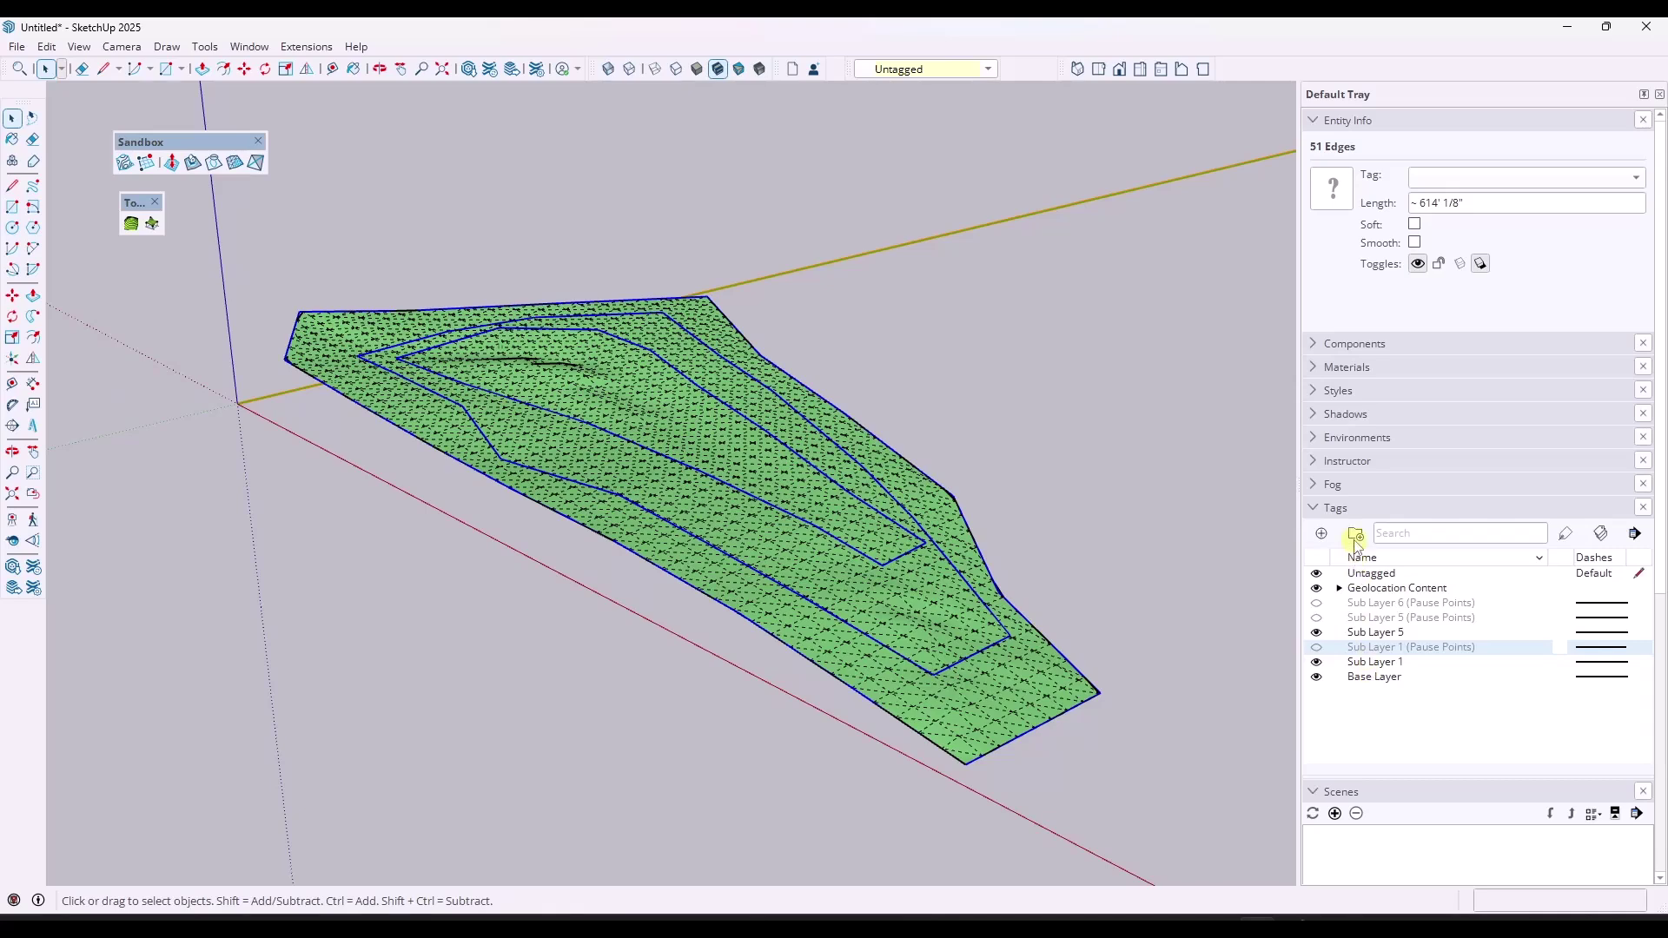
Step: Create a tag folder named Moasure Data
click(1377, 712)
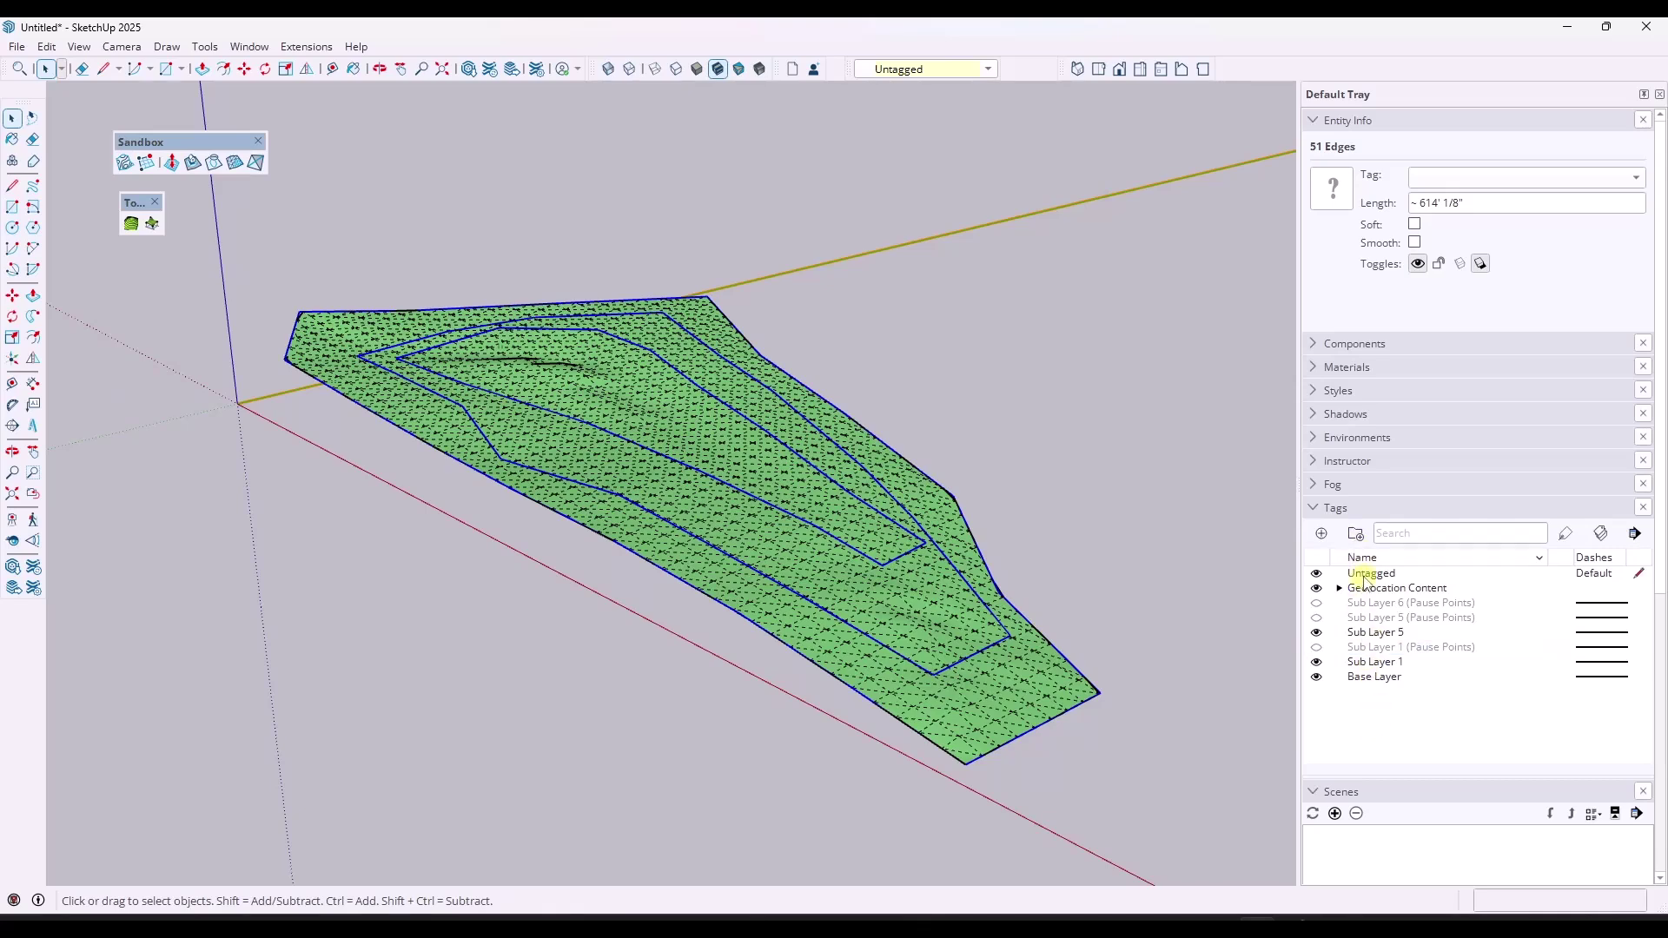
click(1366, 579)
click(1373, 697)
click(1355, 533)
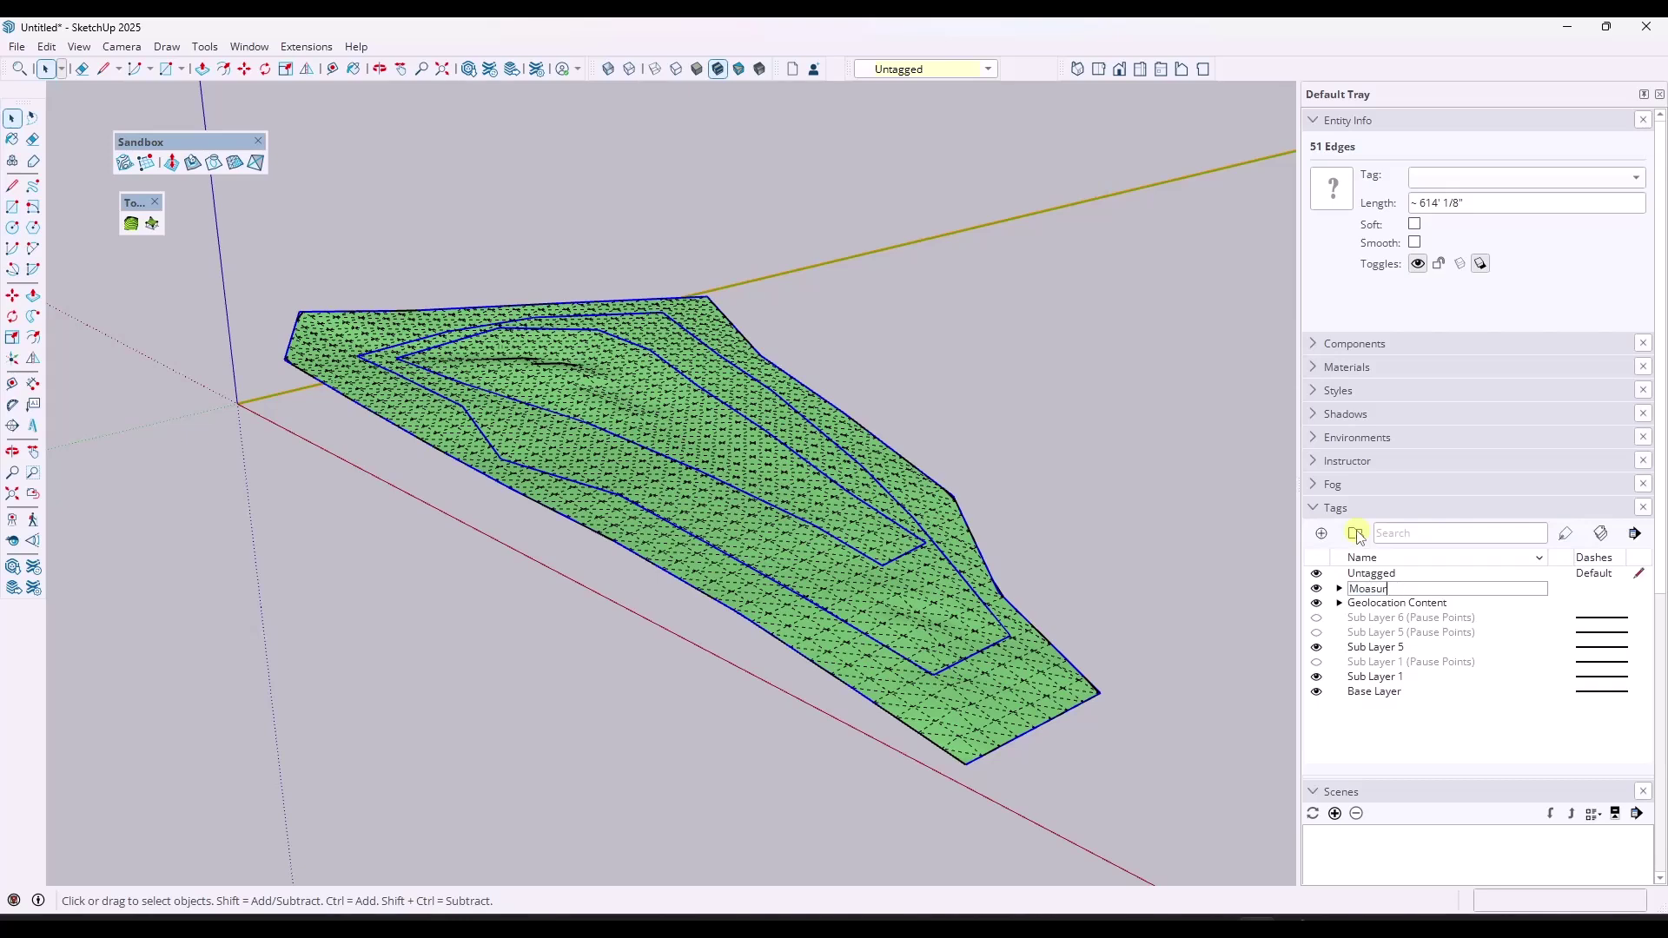
text(Moasure Data)
key(Return)
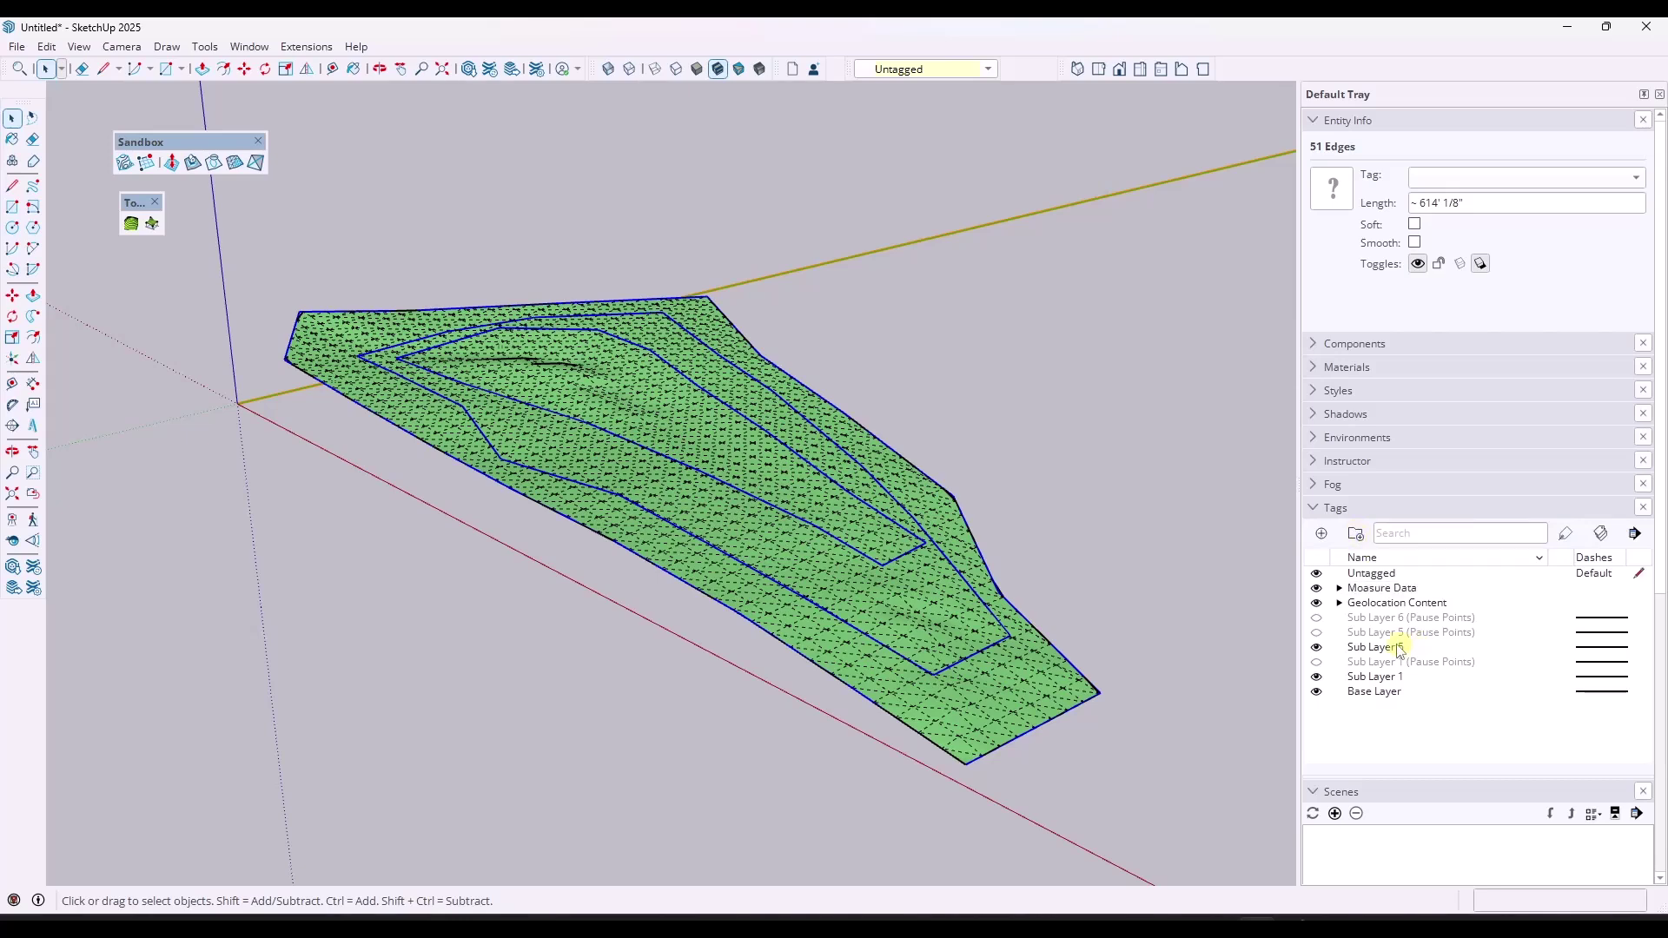
Step: Move all the Sub Layer tags and the Base Layer tag into the Moasure Data folder and hide that folder
click(1376, 622)
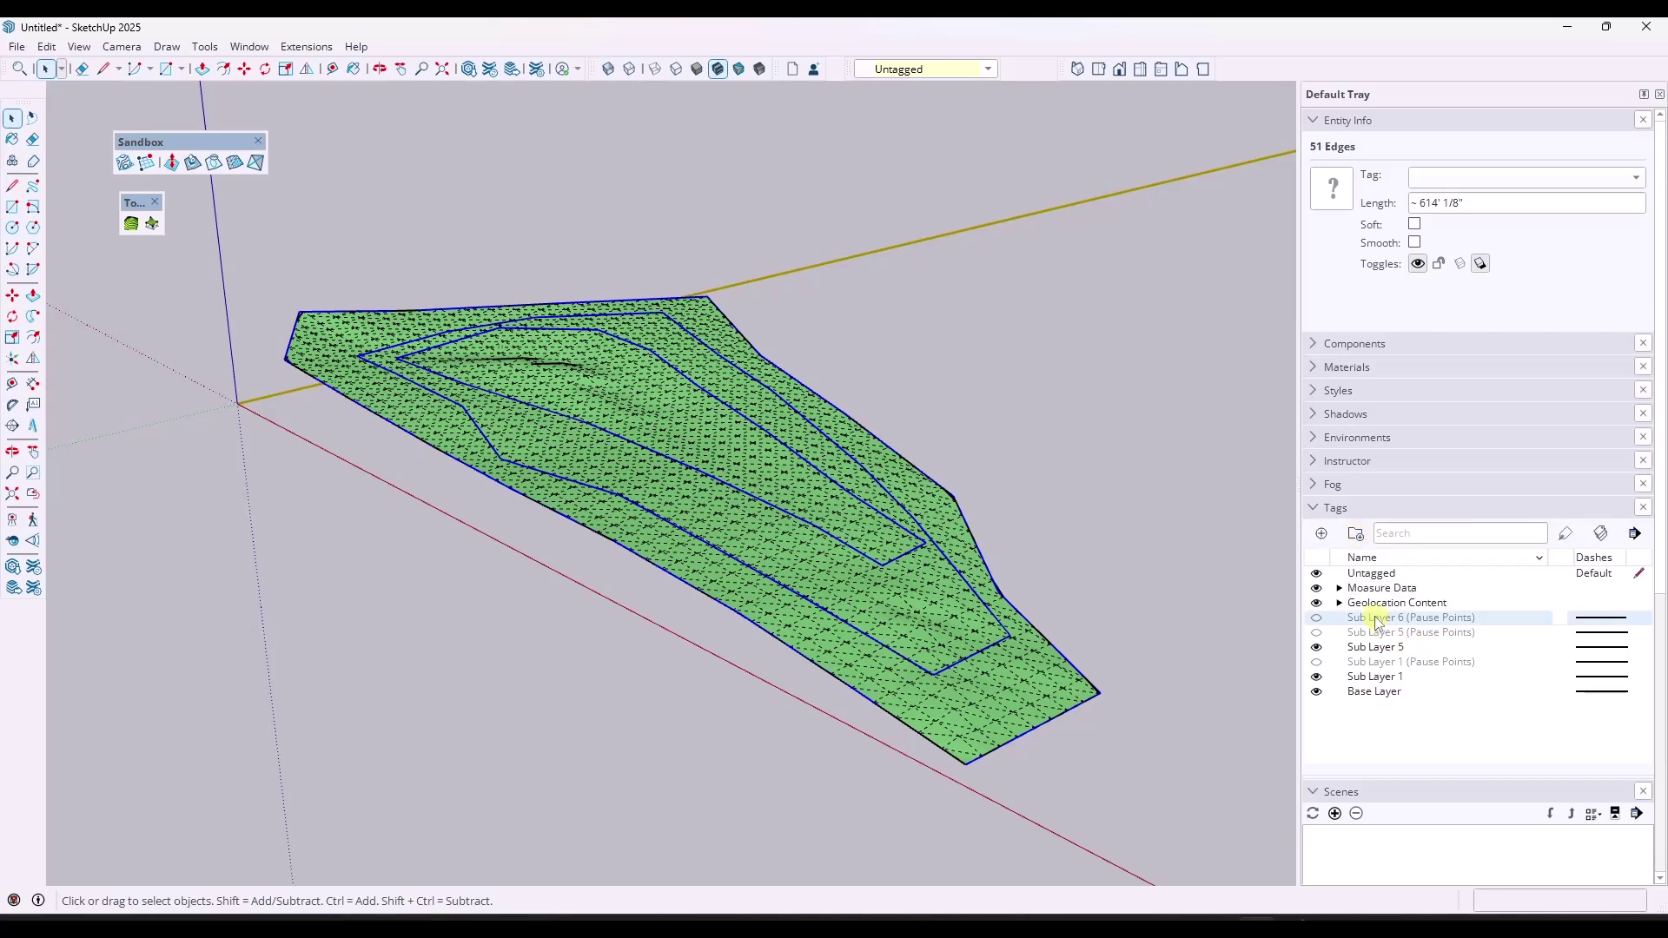
shift+click(1374, 692)
drag(1380, 622, 1345, 591)
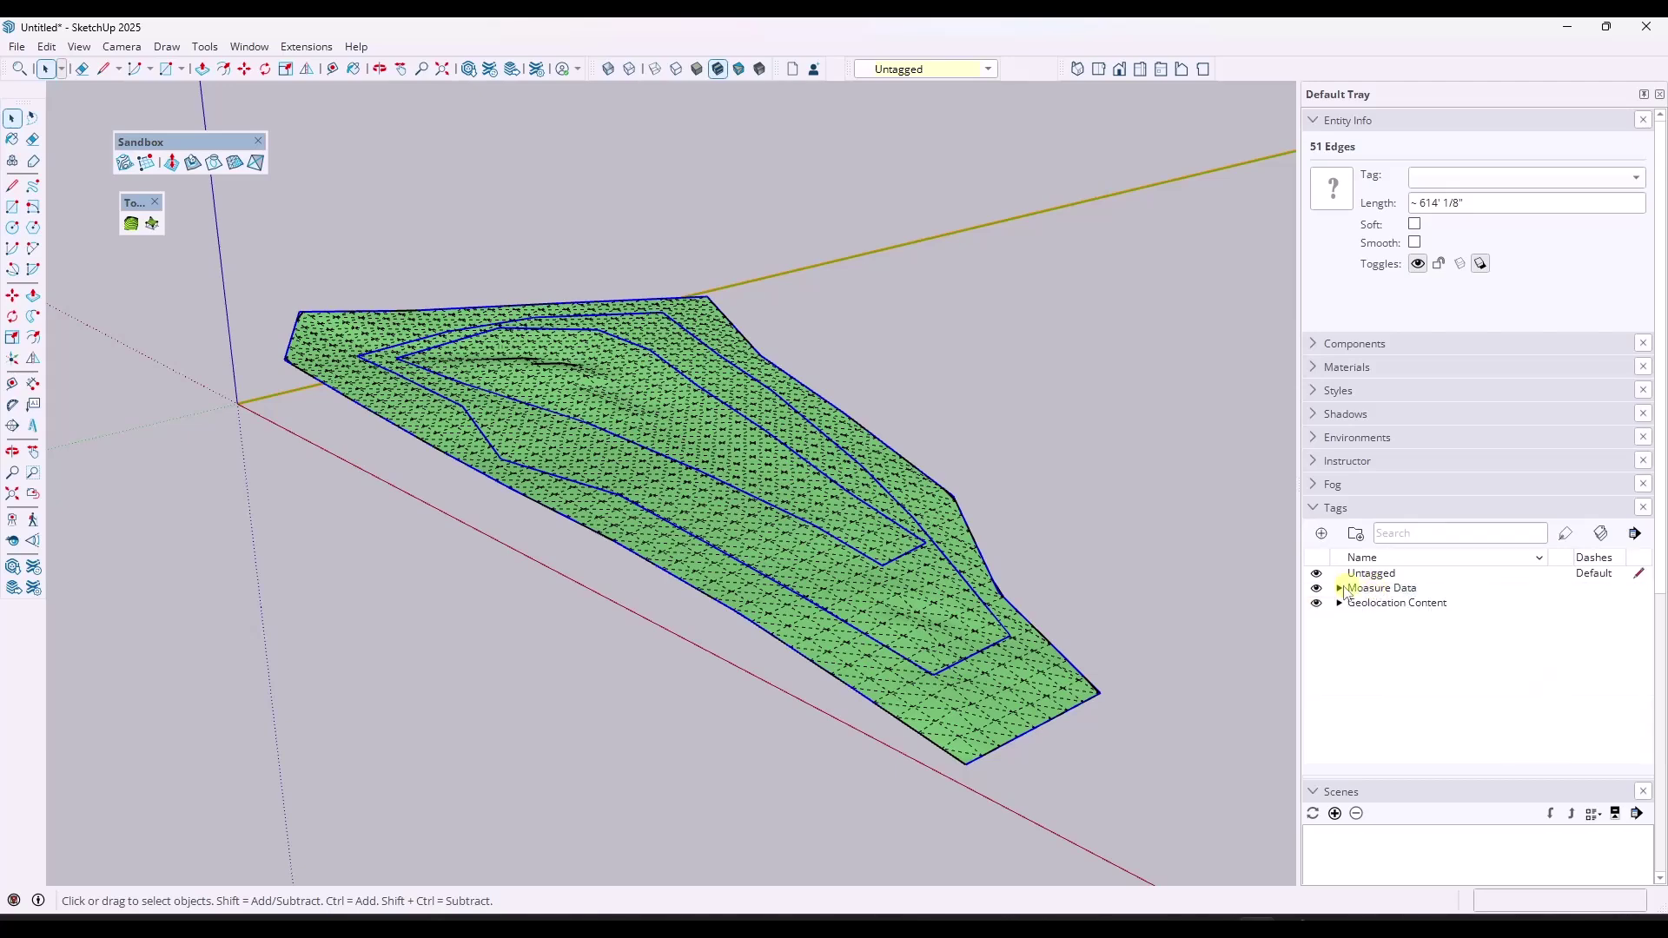
click(1339, 588)
middle_drag(834, 364, 819, 335)
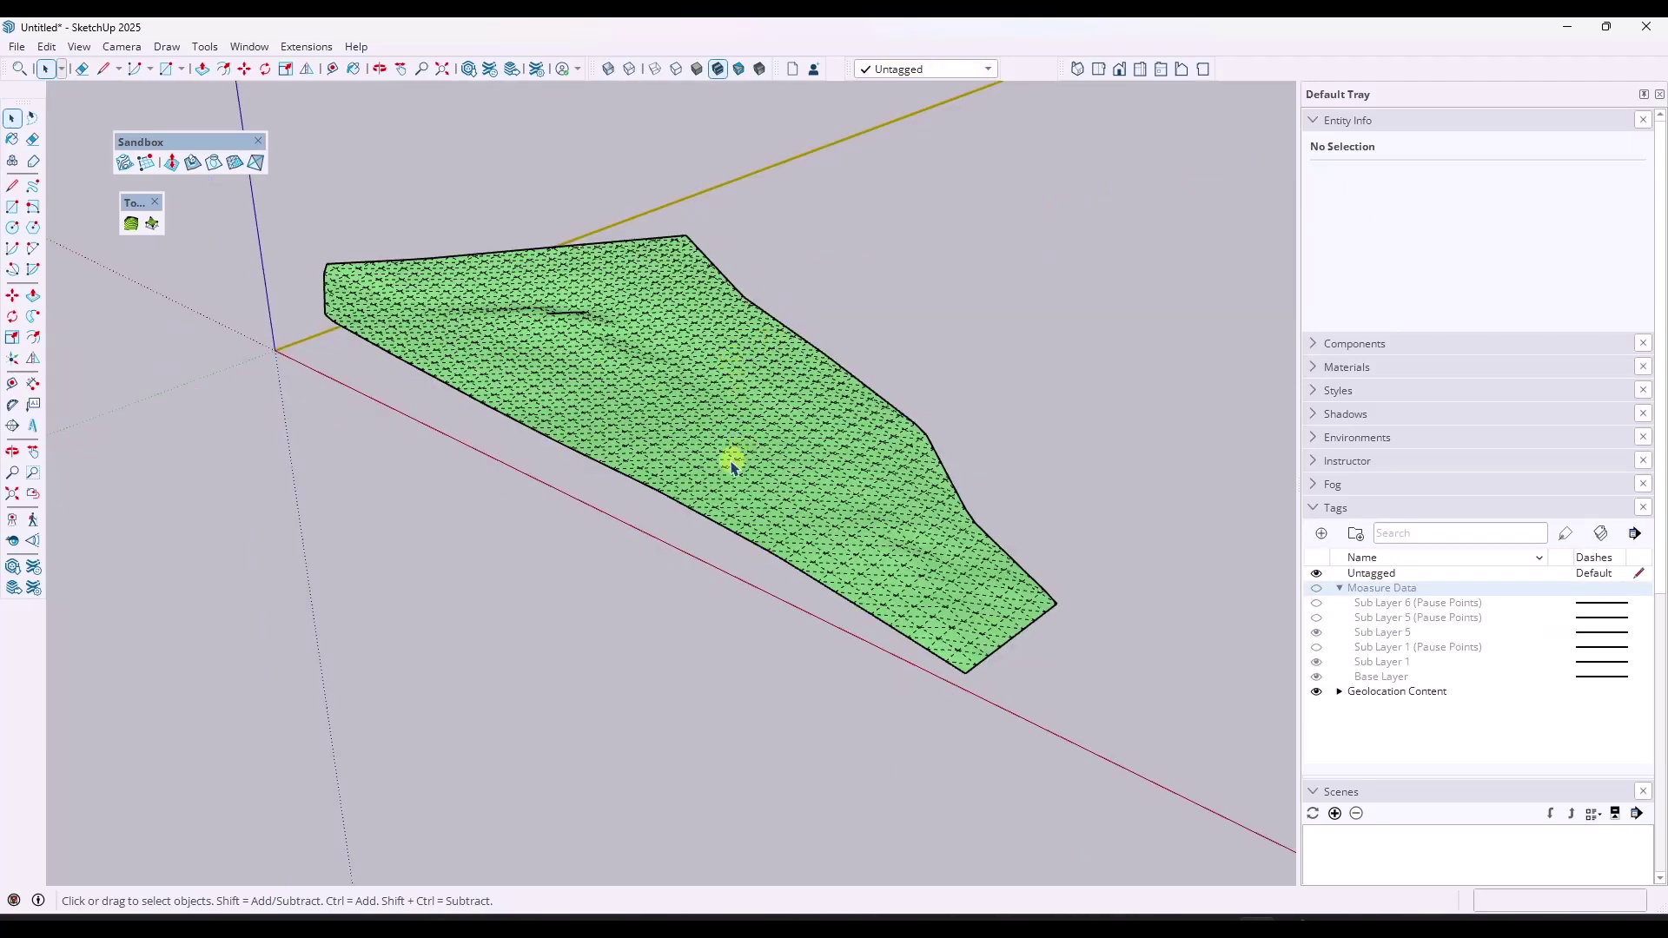
Step: Select the terrain group and create a tag named Terrain - Existing, placed outside the Moasure Data folder
middle_drag(733, 462, 741, 406)
click(741, 406)
middle_drag(748, 320, 897, 432)
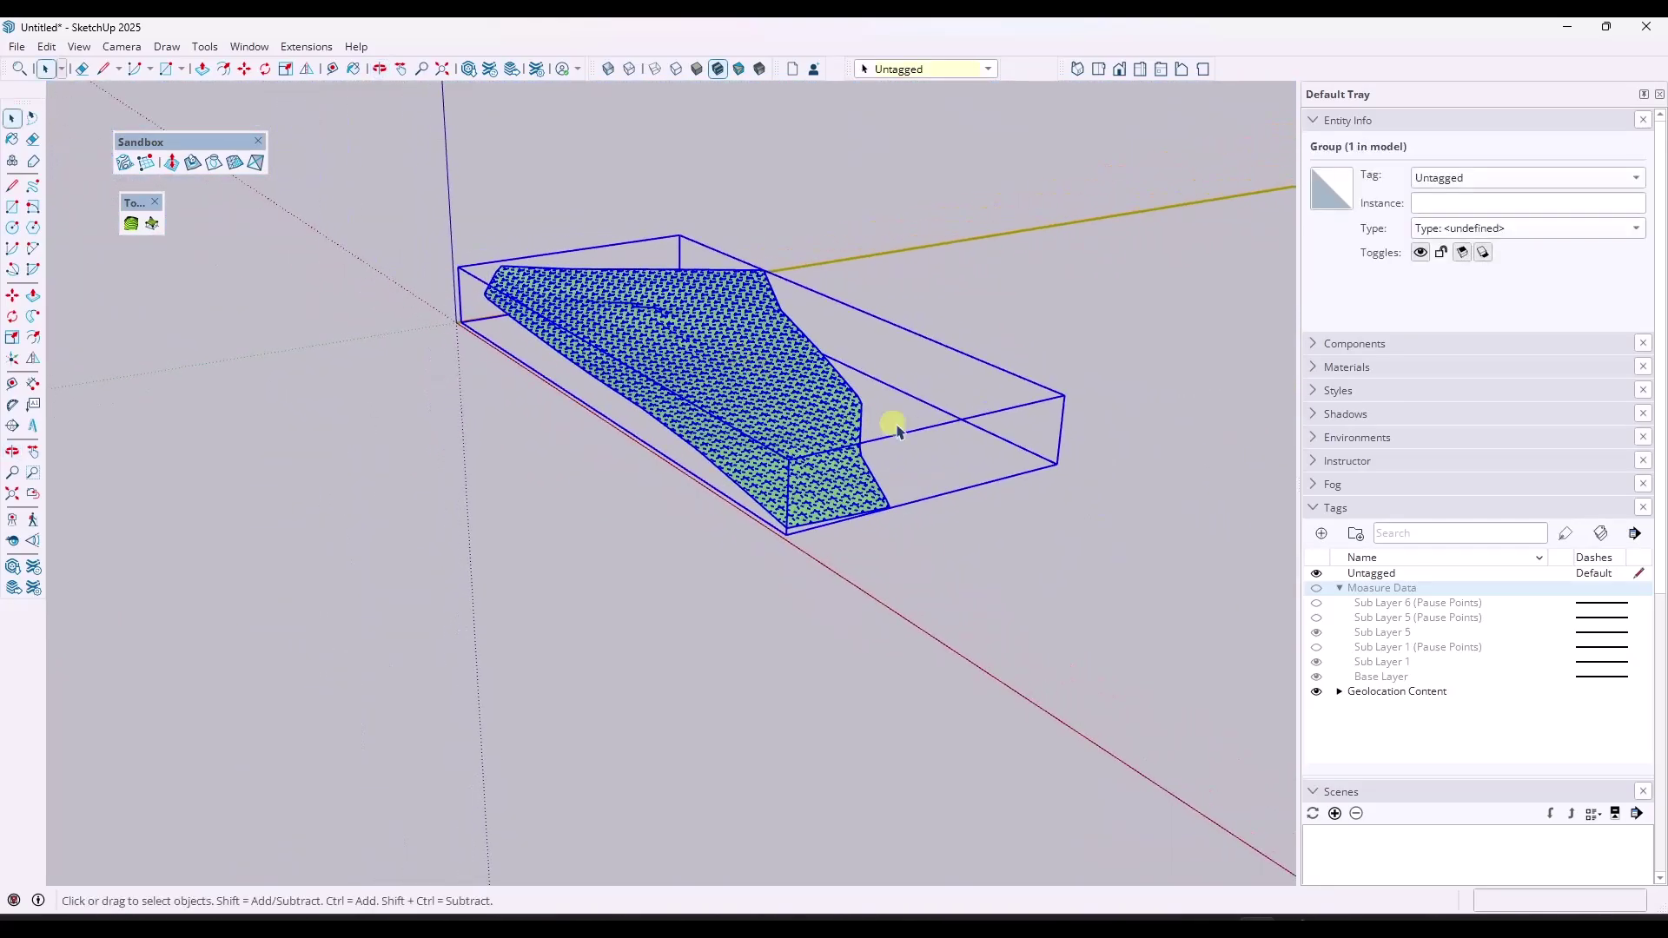
click(1339, 589)
click(1321, 534)
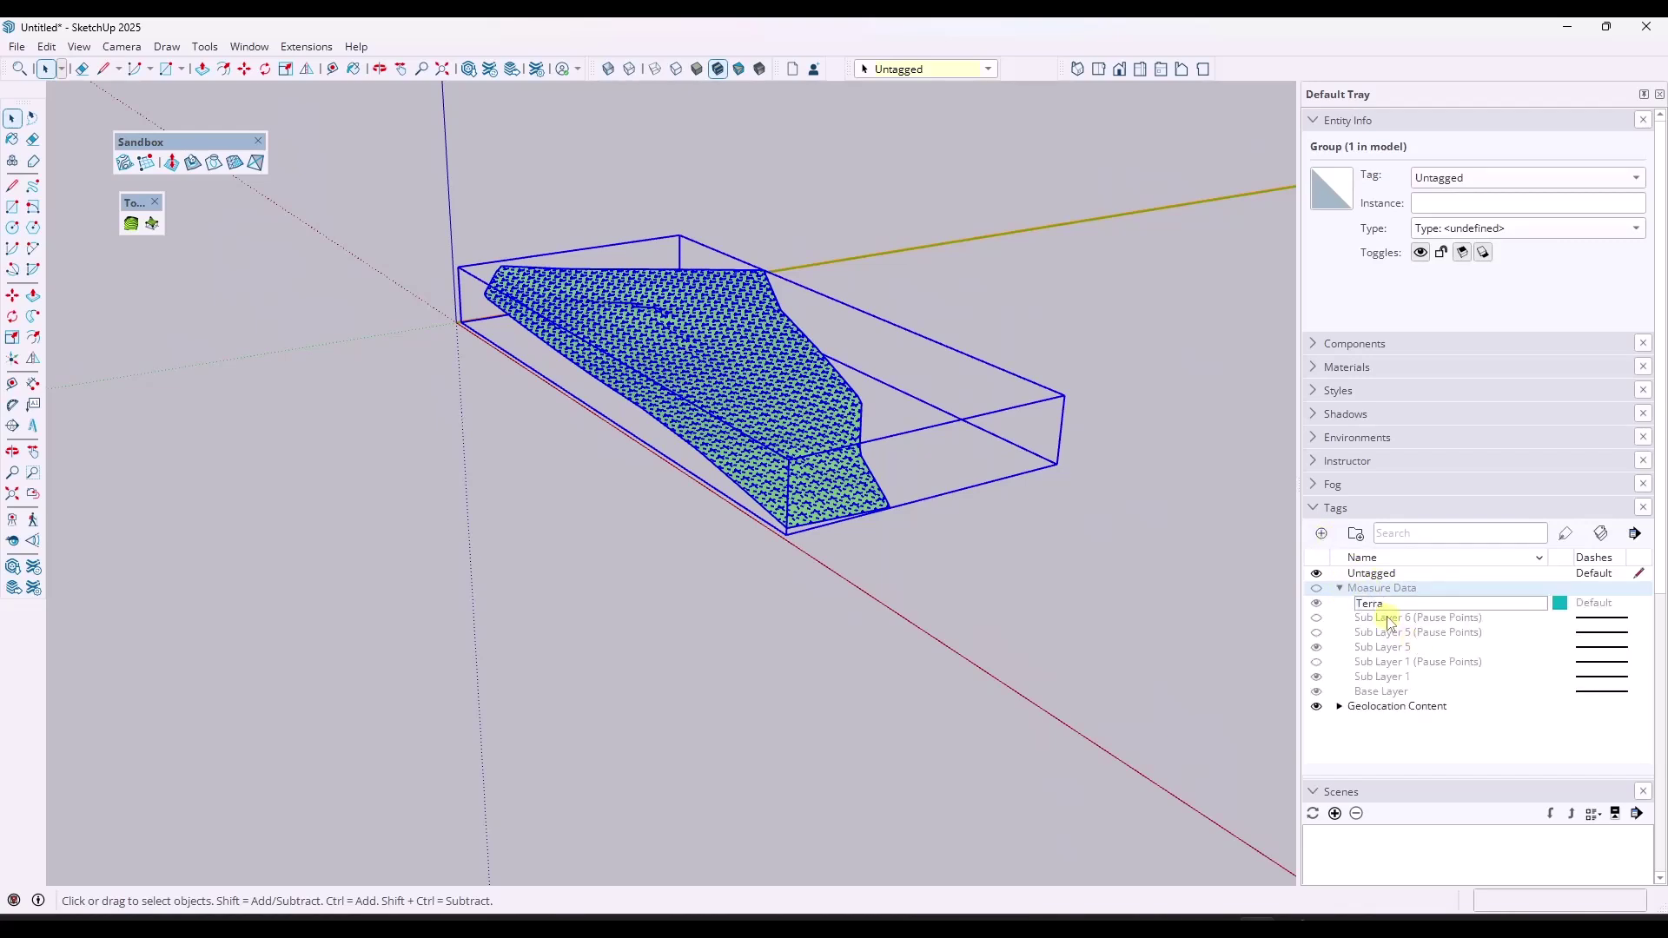
text(Terrain - Existing)
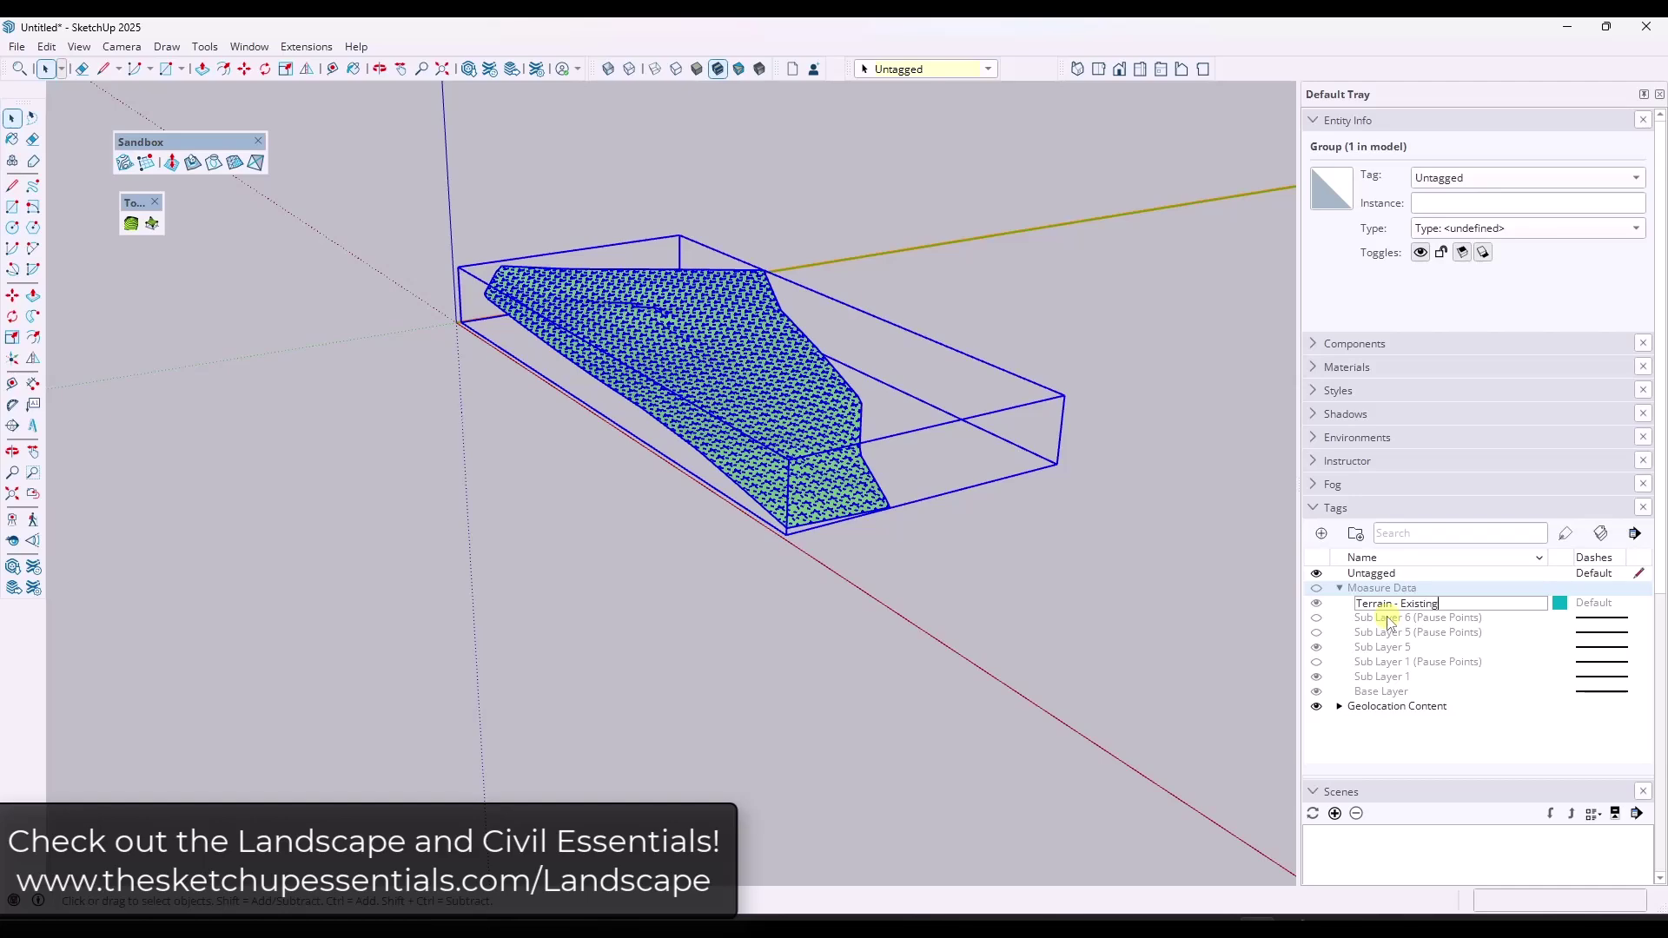
key(Return)
drag(1366, 606, 1364, 578)
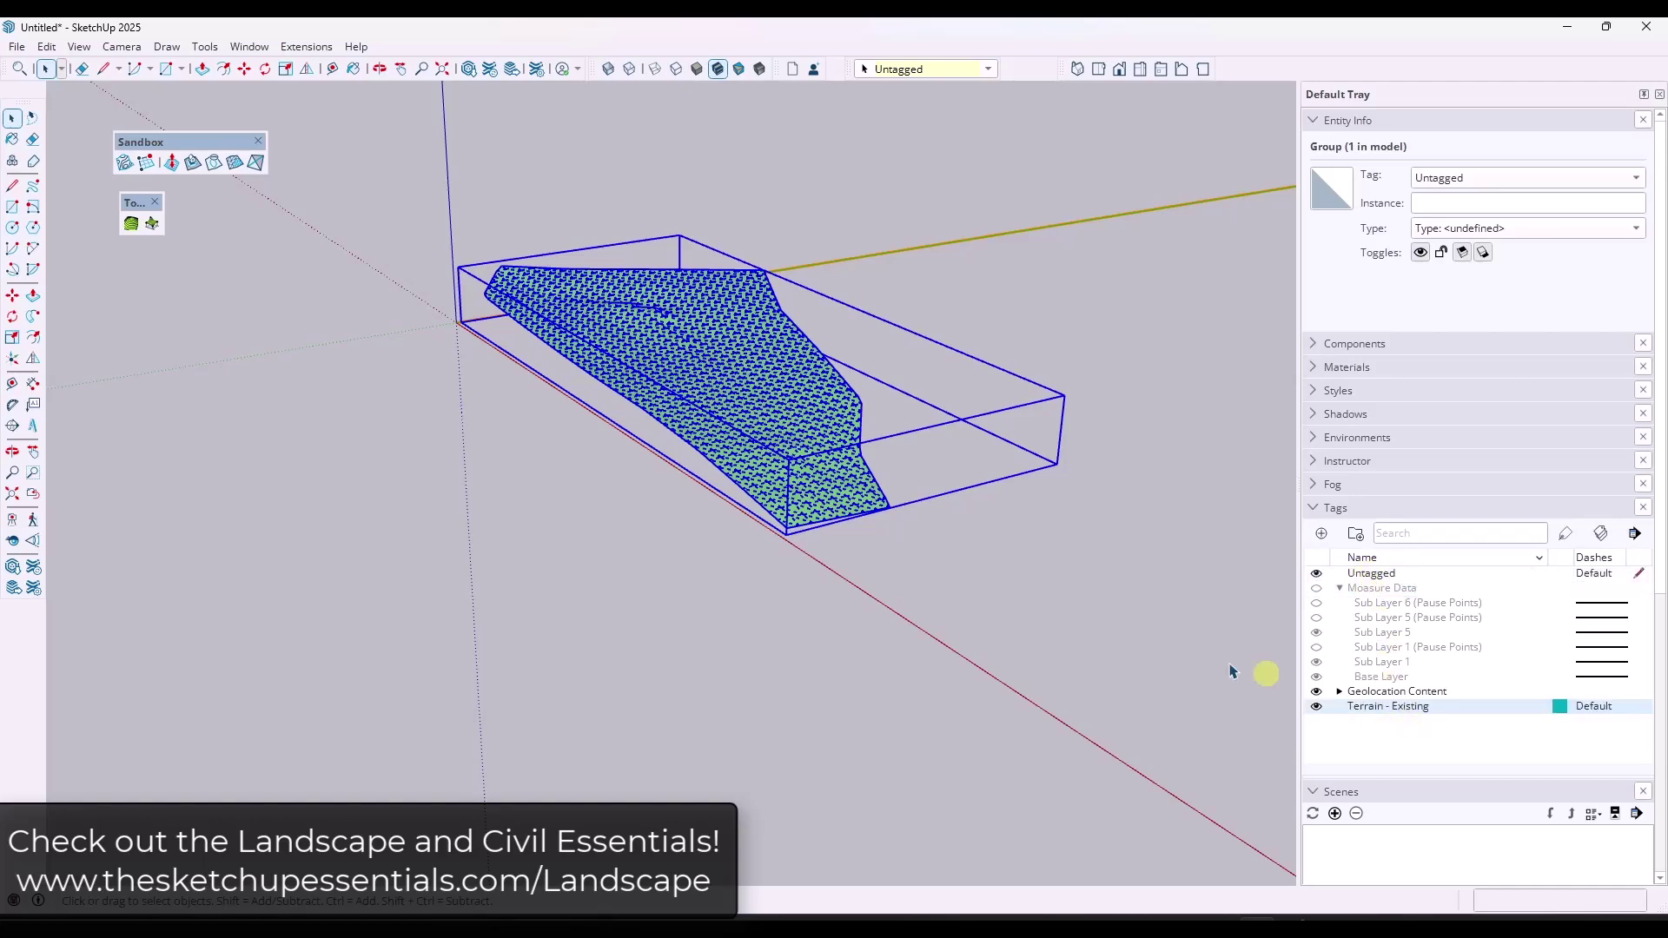
Step: Assign the terrain group to the Terrain - Existing tag and check it by switching the tag's visibility off and on
scroll(707, 362, up, 5)
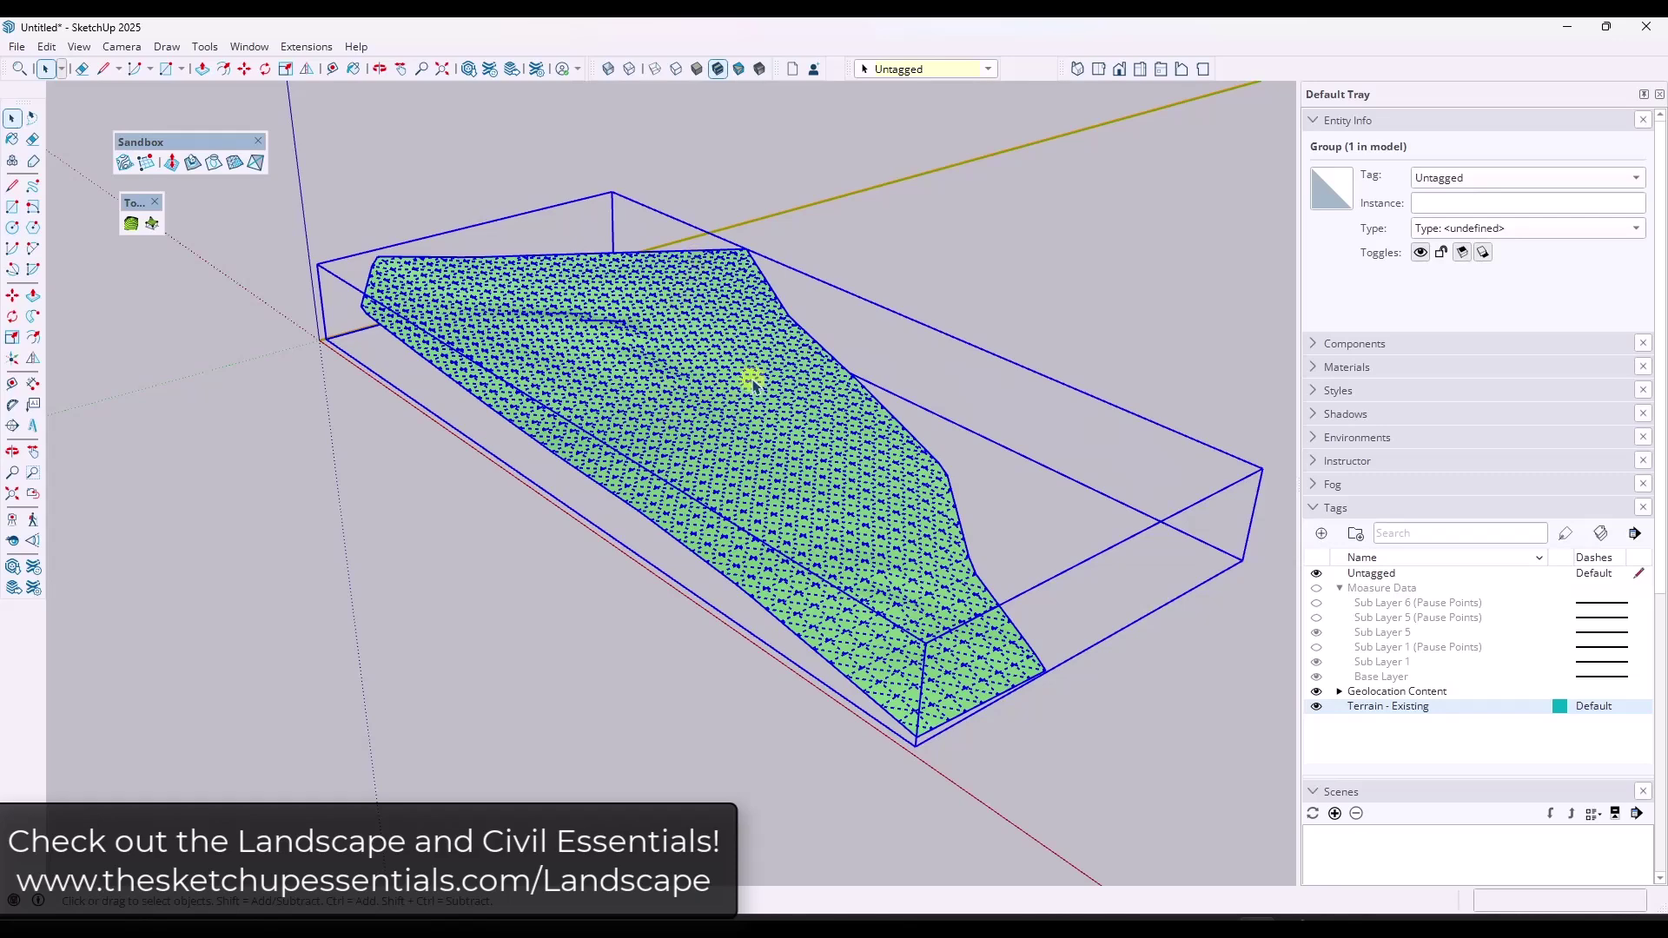
middle_drag(707, 521, 707, 436)
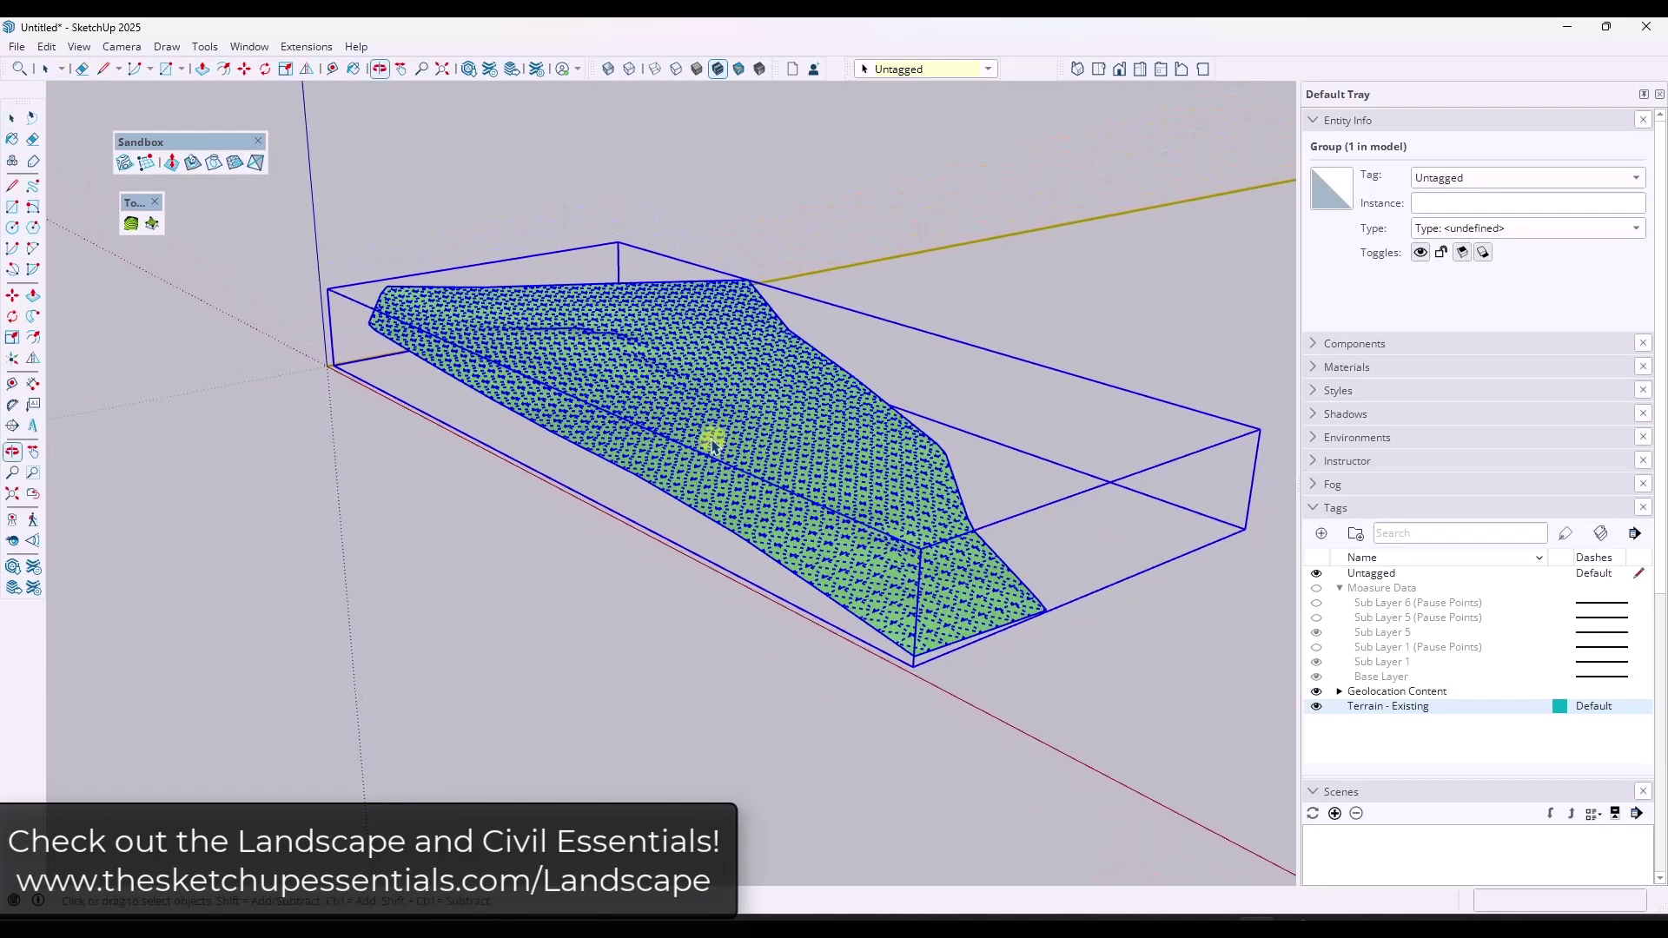
scroll(697, 441, up, 3)
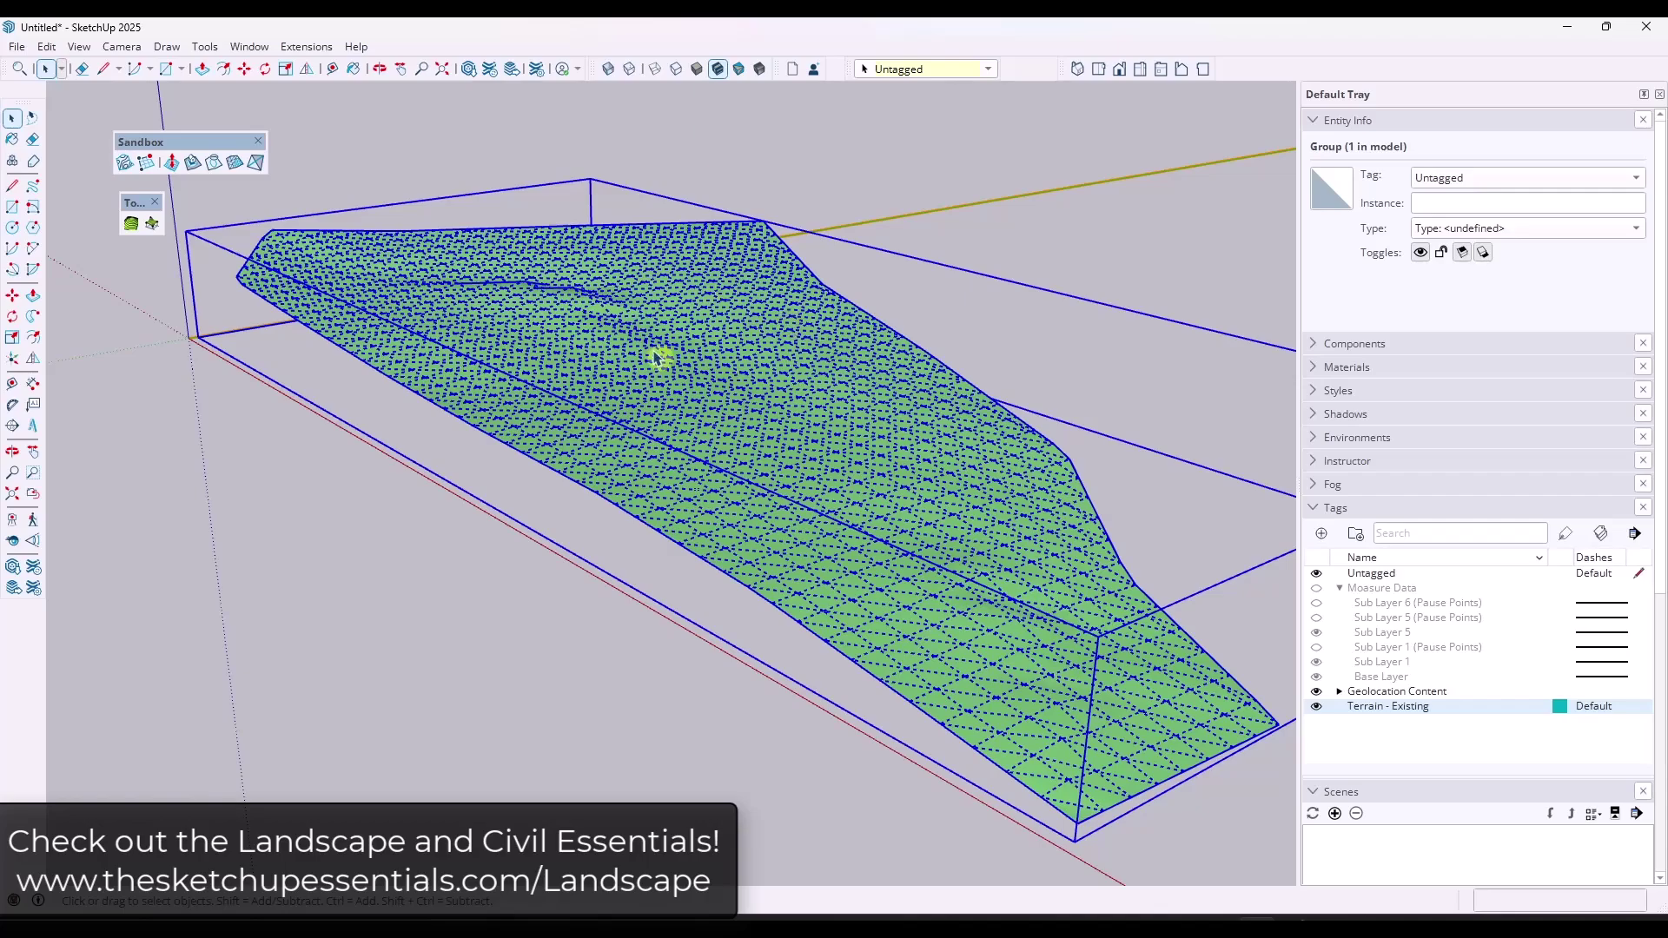
middle_drag(972, 431, 782, 399)
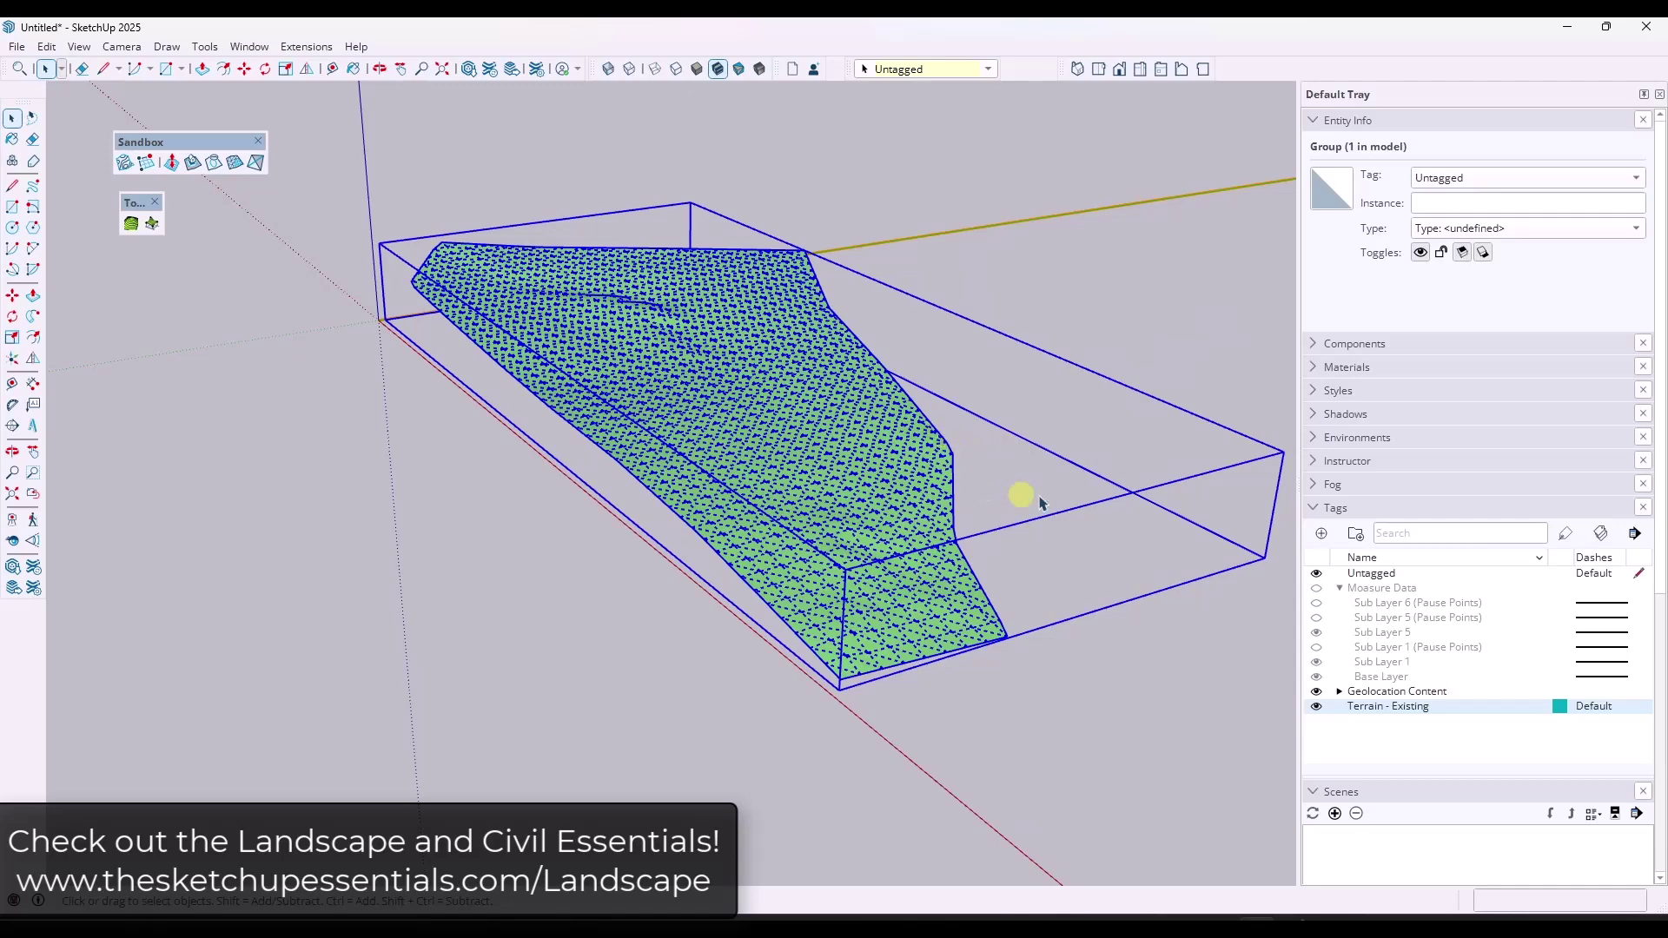
click(964, 69)
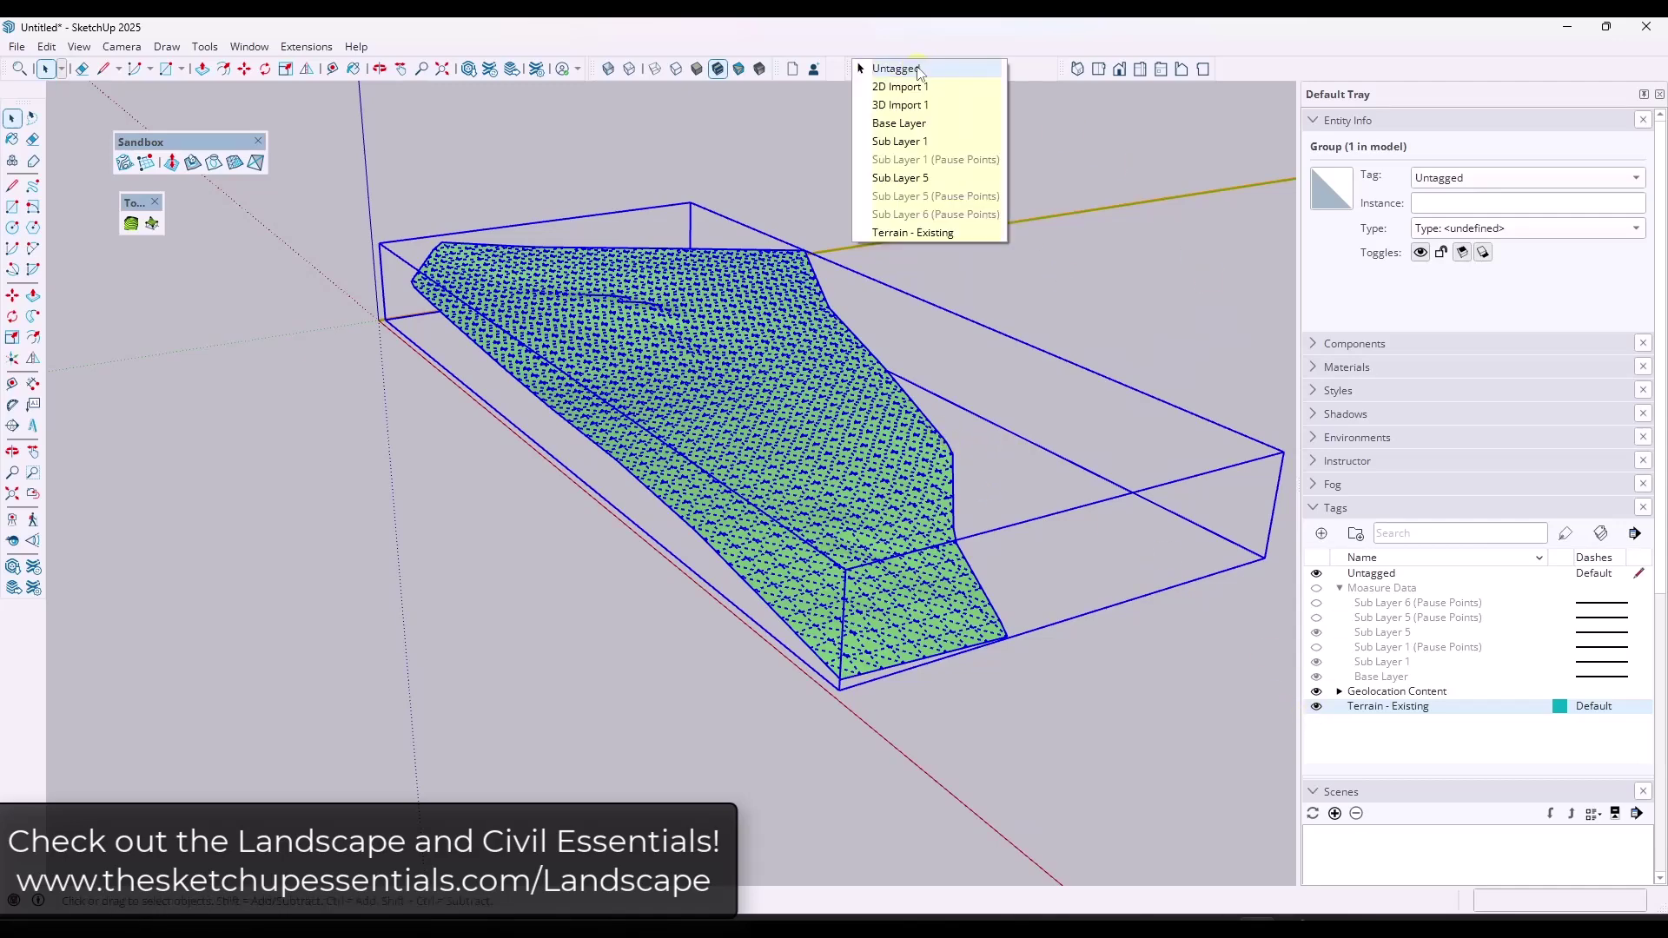
click(919, 245)
click(1316, 706)
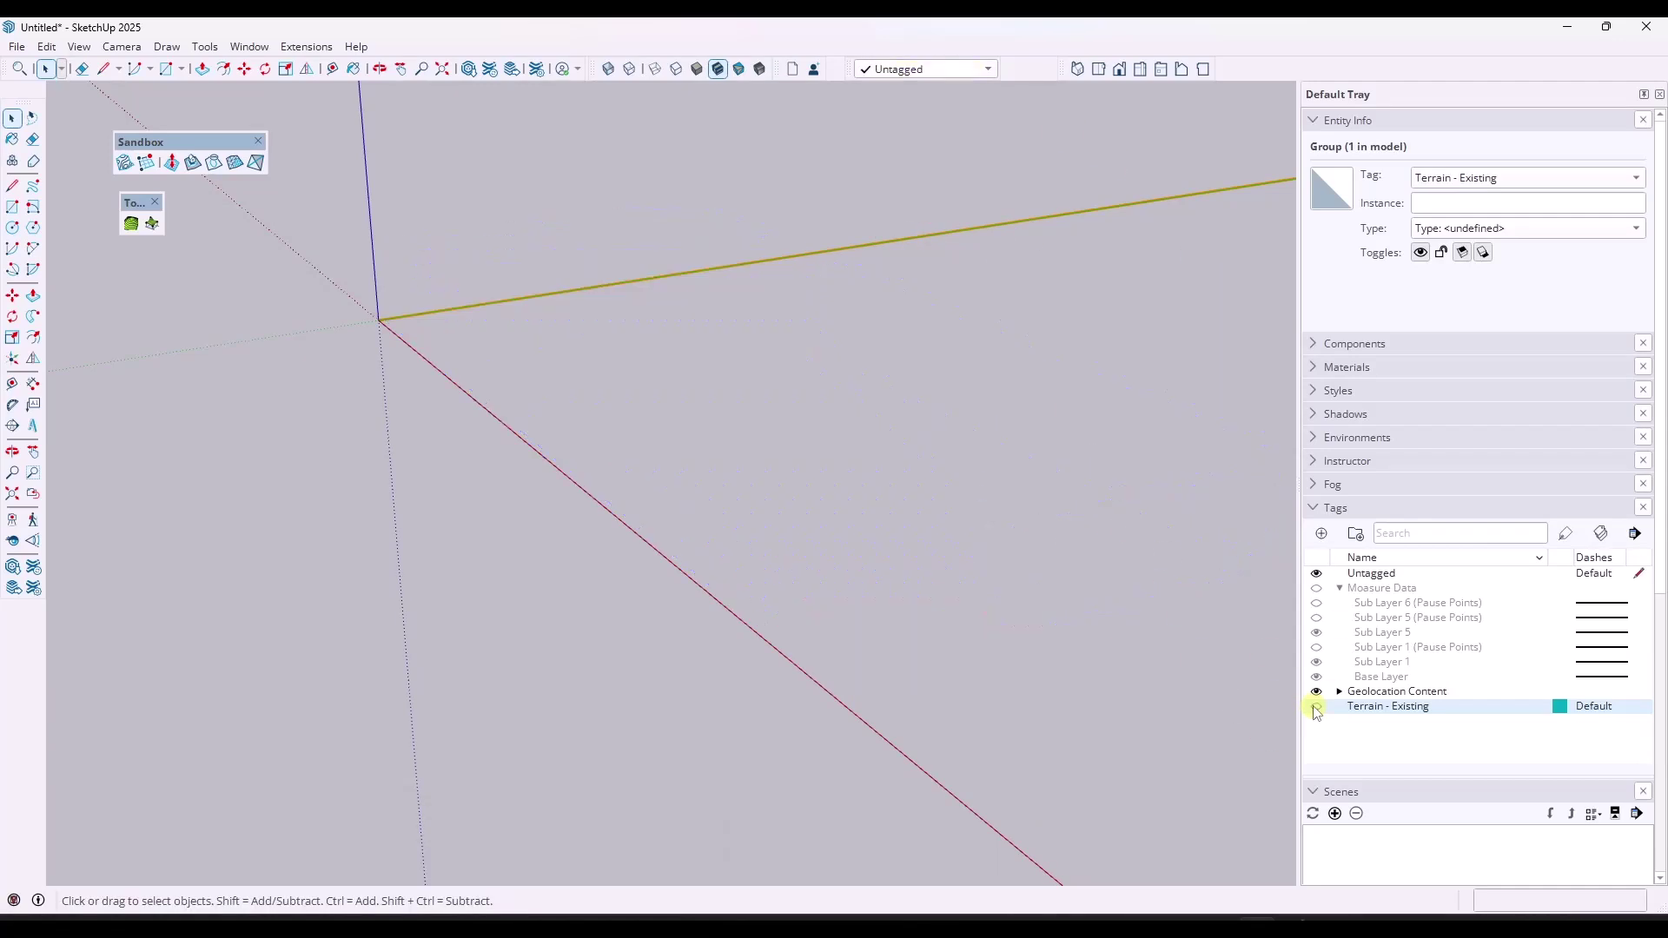
click(1316, 706)
Step: Copy the existing terrain group and paste the duplicate in place
click(665, 306)
click(46, 46)
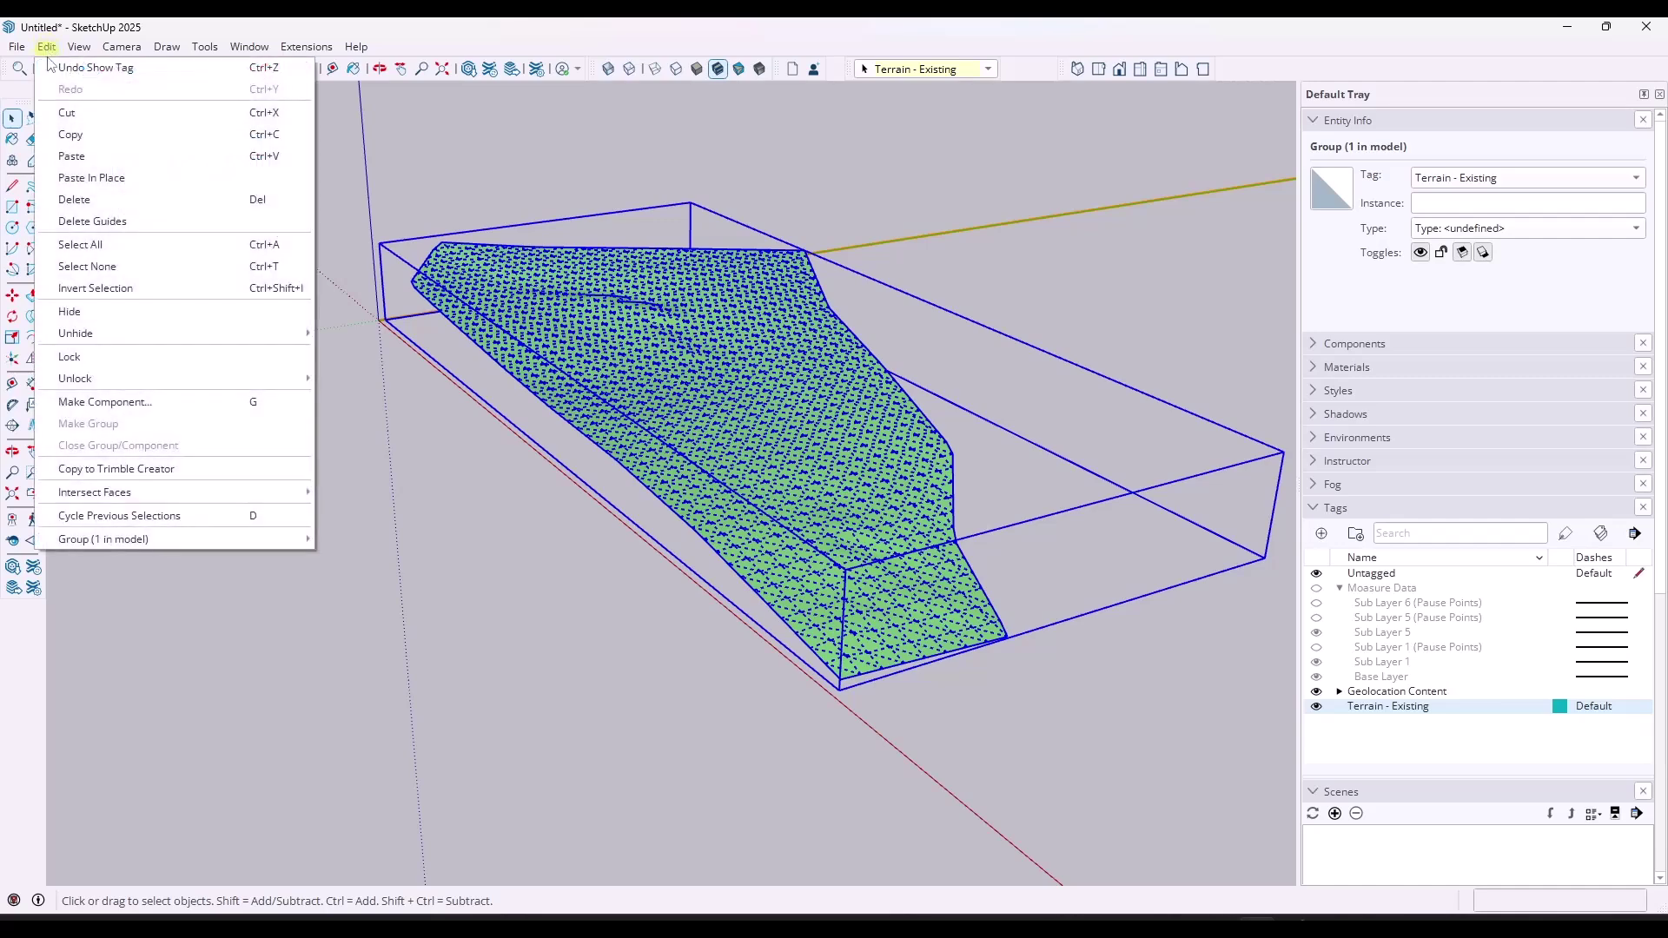
click(75, 137)
click(46, 48)
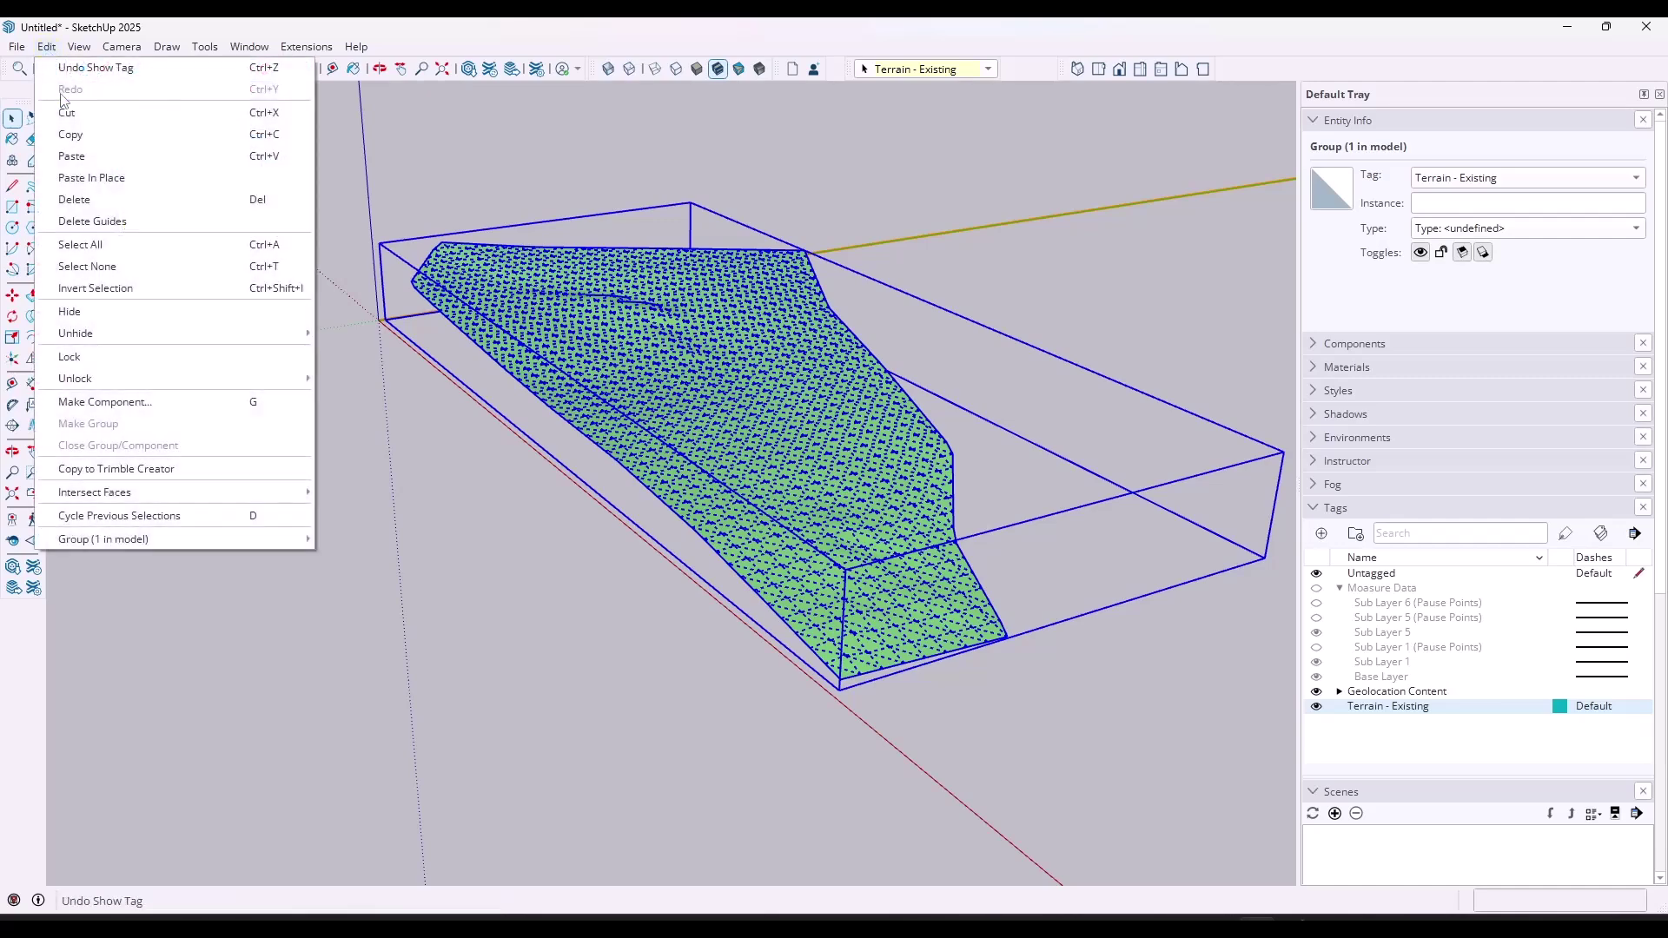
click(102, 178)
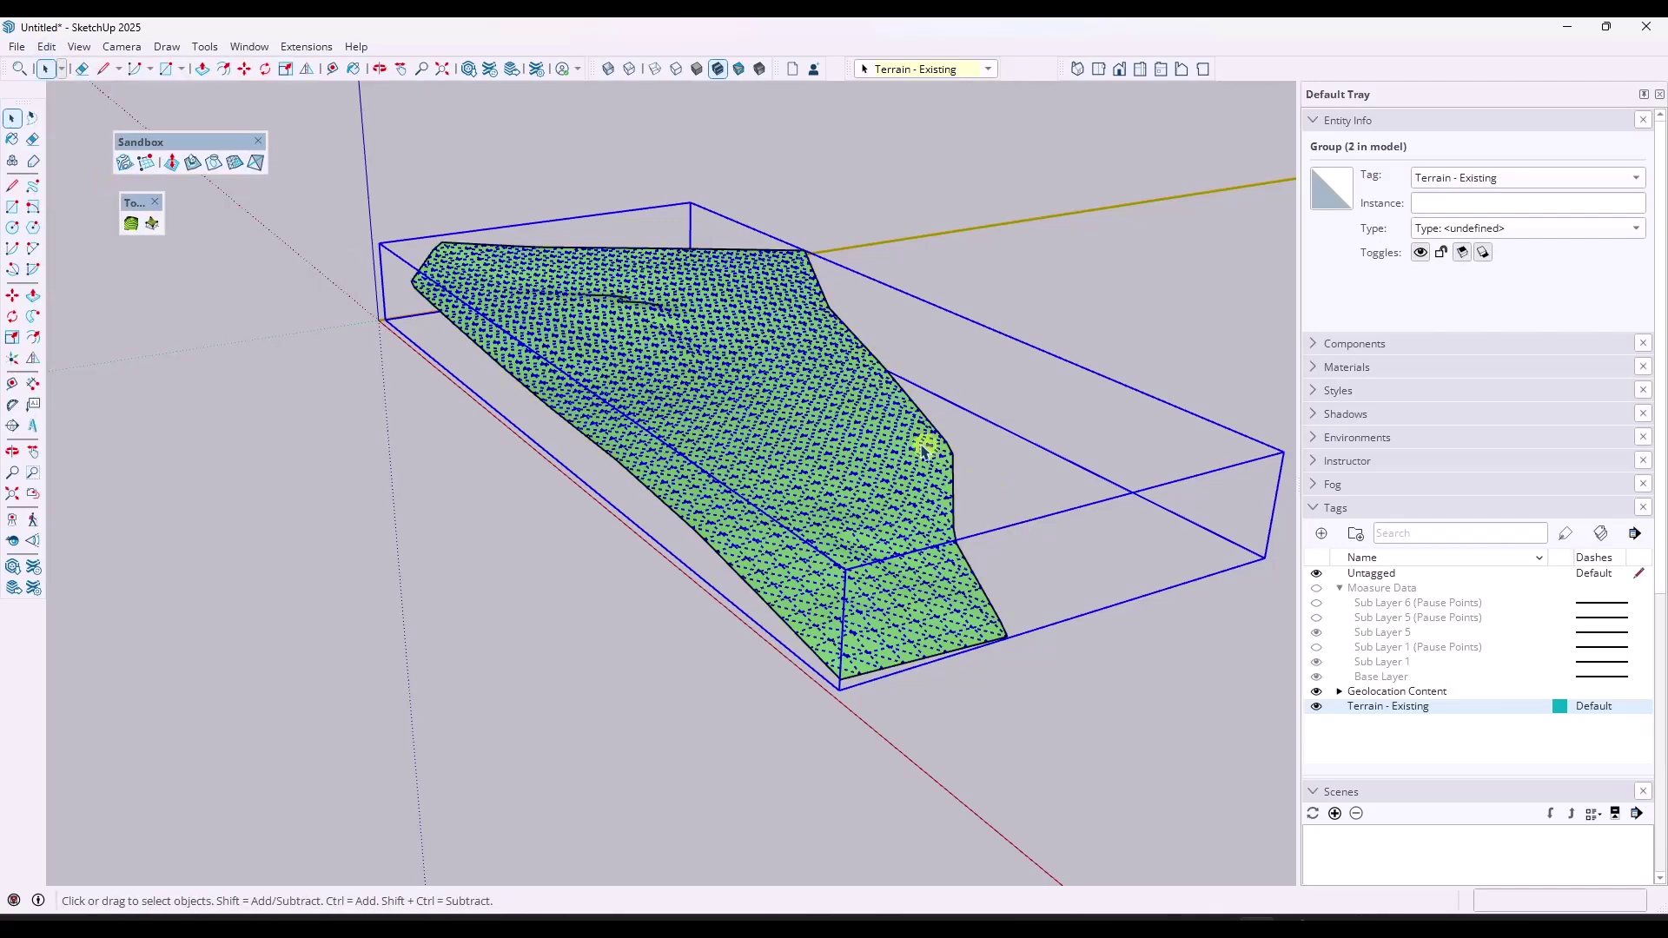
Step: Create a tag named Terrain - Proposed and assign the pasted terrain copy to it
click(1323, 534)
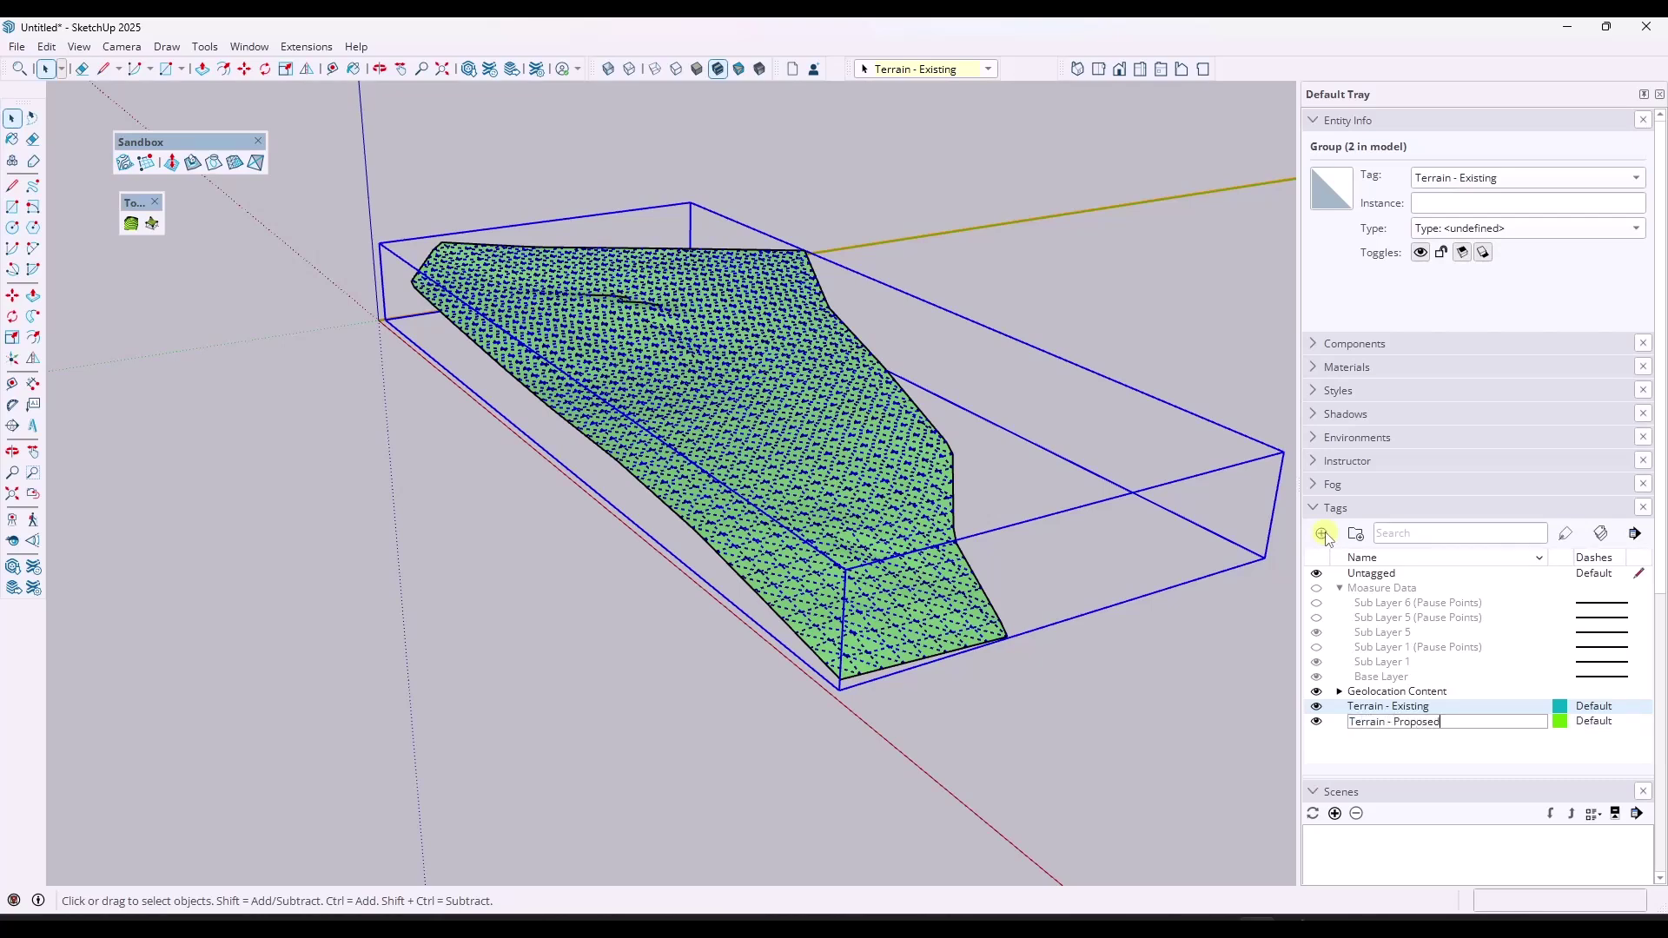
key(Return)
click(922, 68)
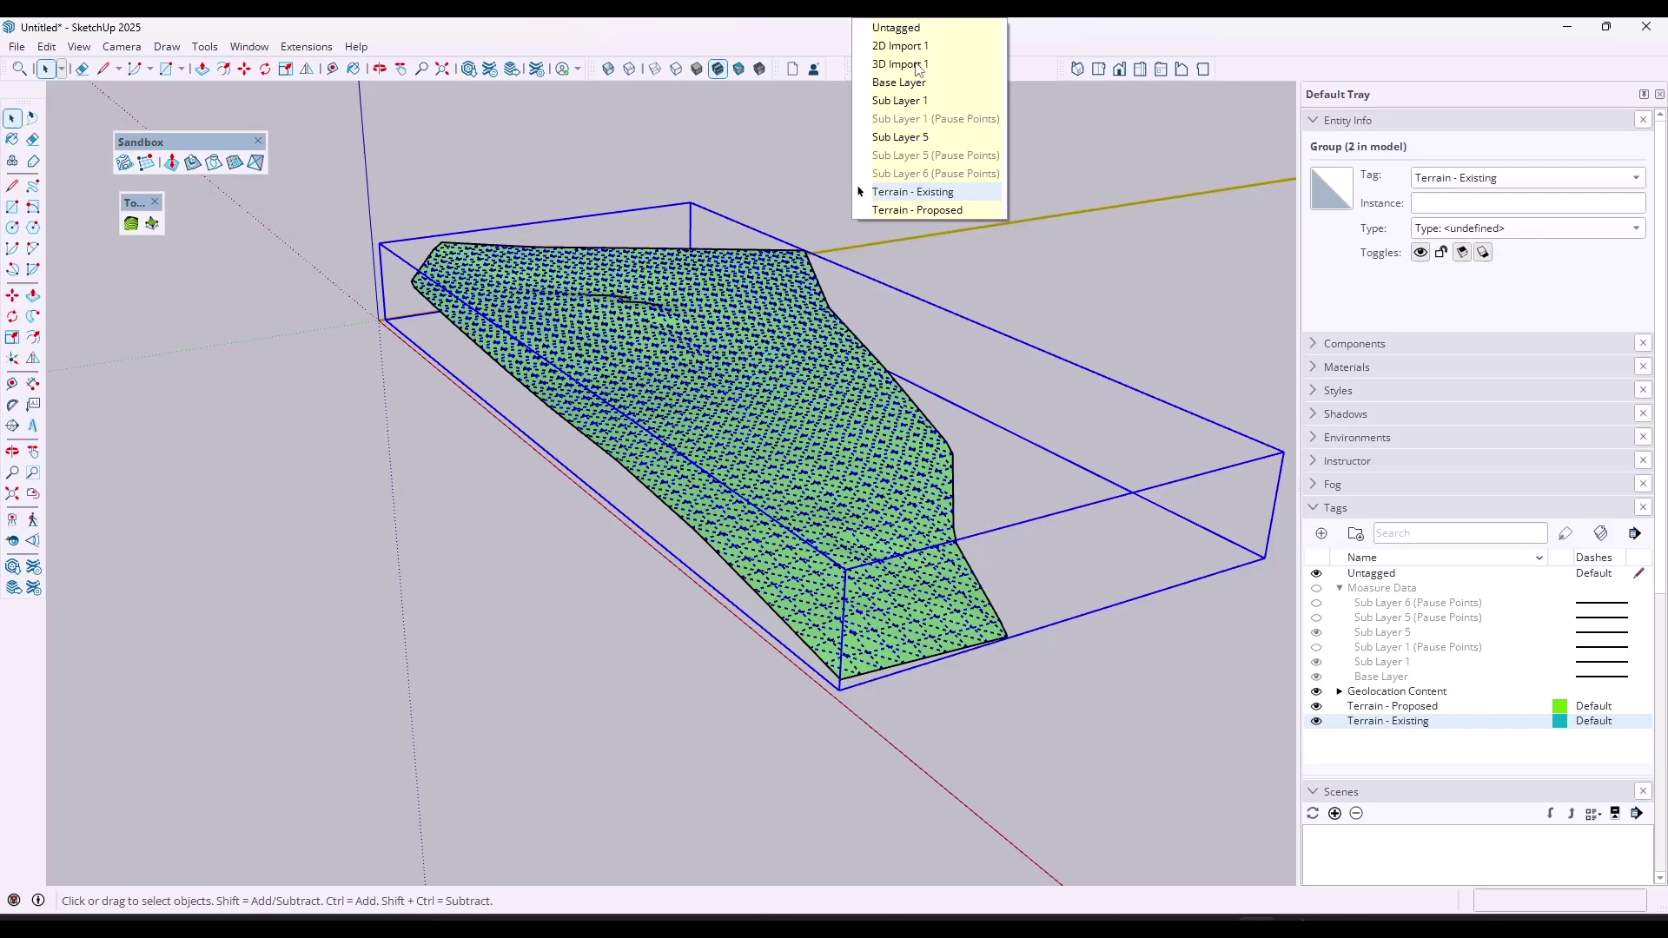
click(911, 210)
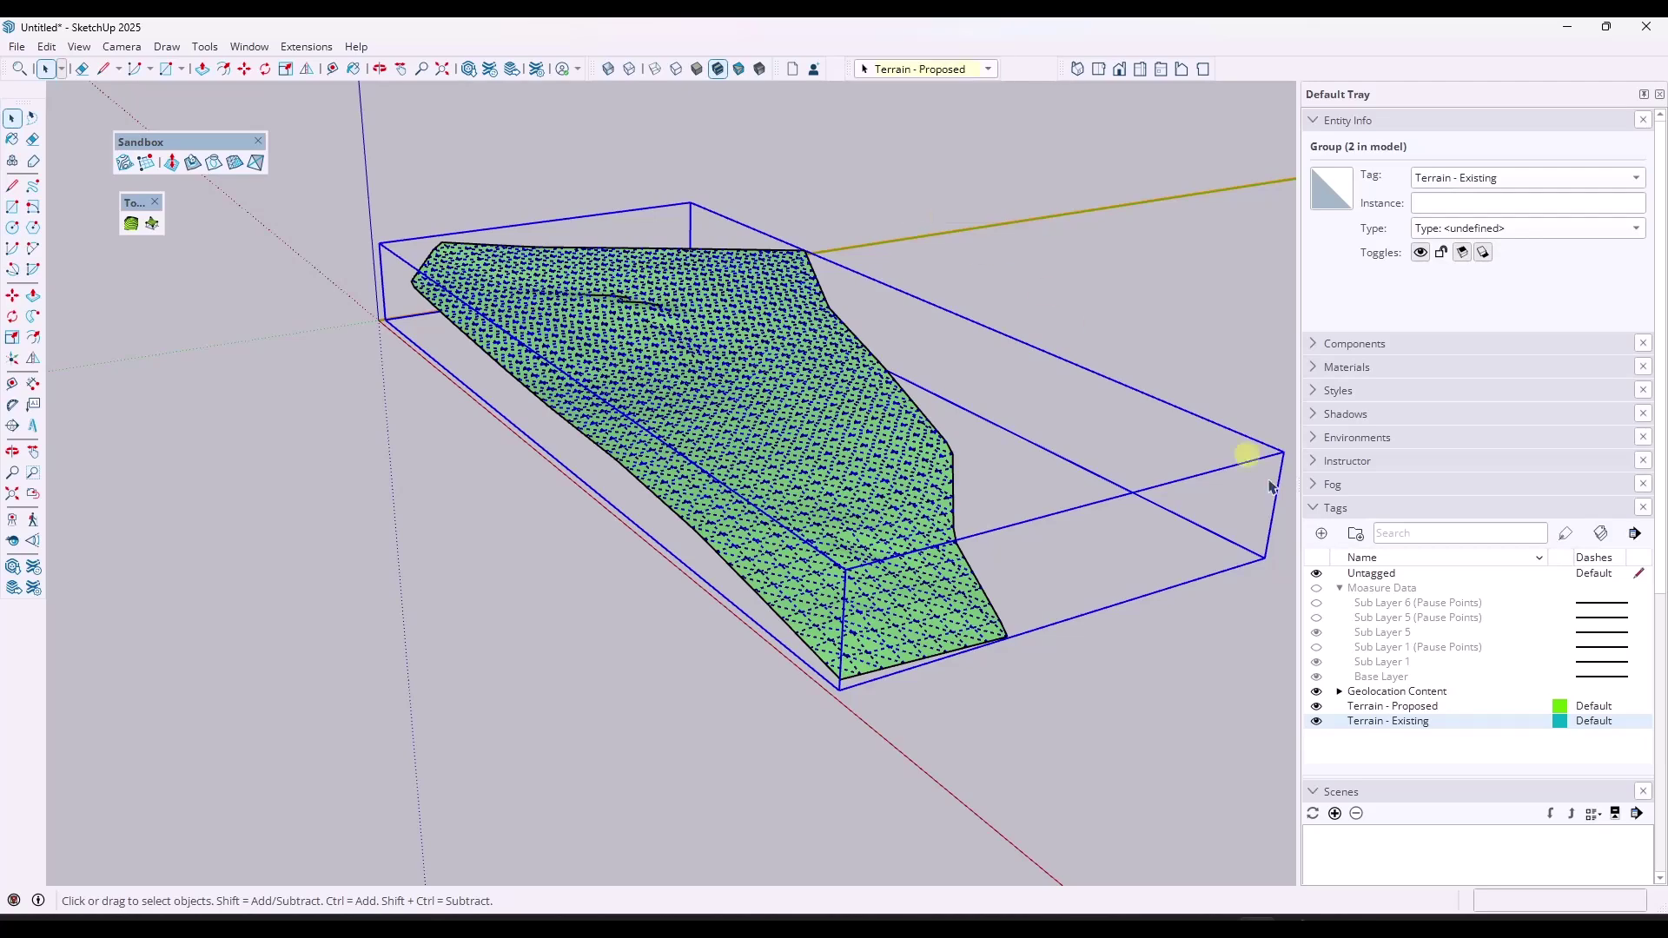
Step: Test the visibility of both terrain tags, then leave Terrain - Proposed shown and Terrain - Existing hidden
click(1317, 707)
click(1317, 721)
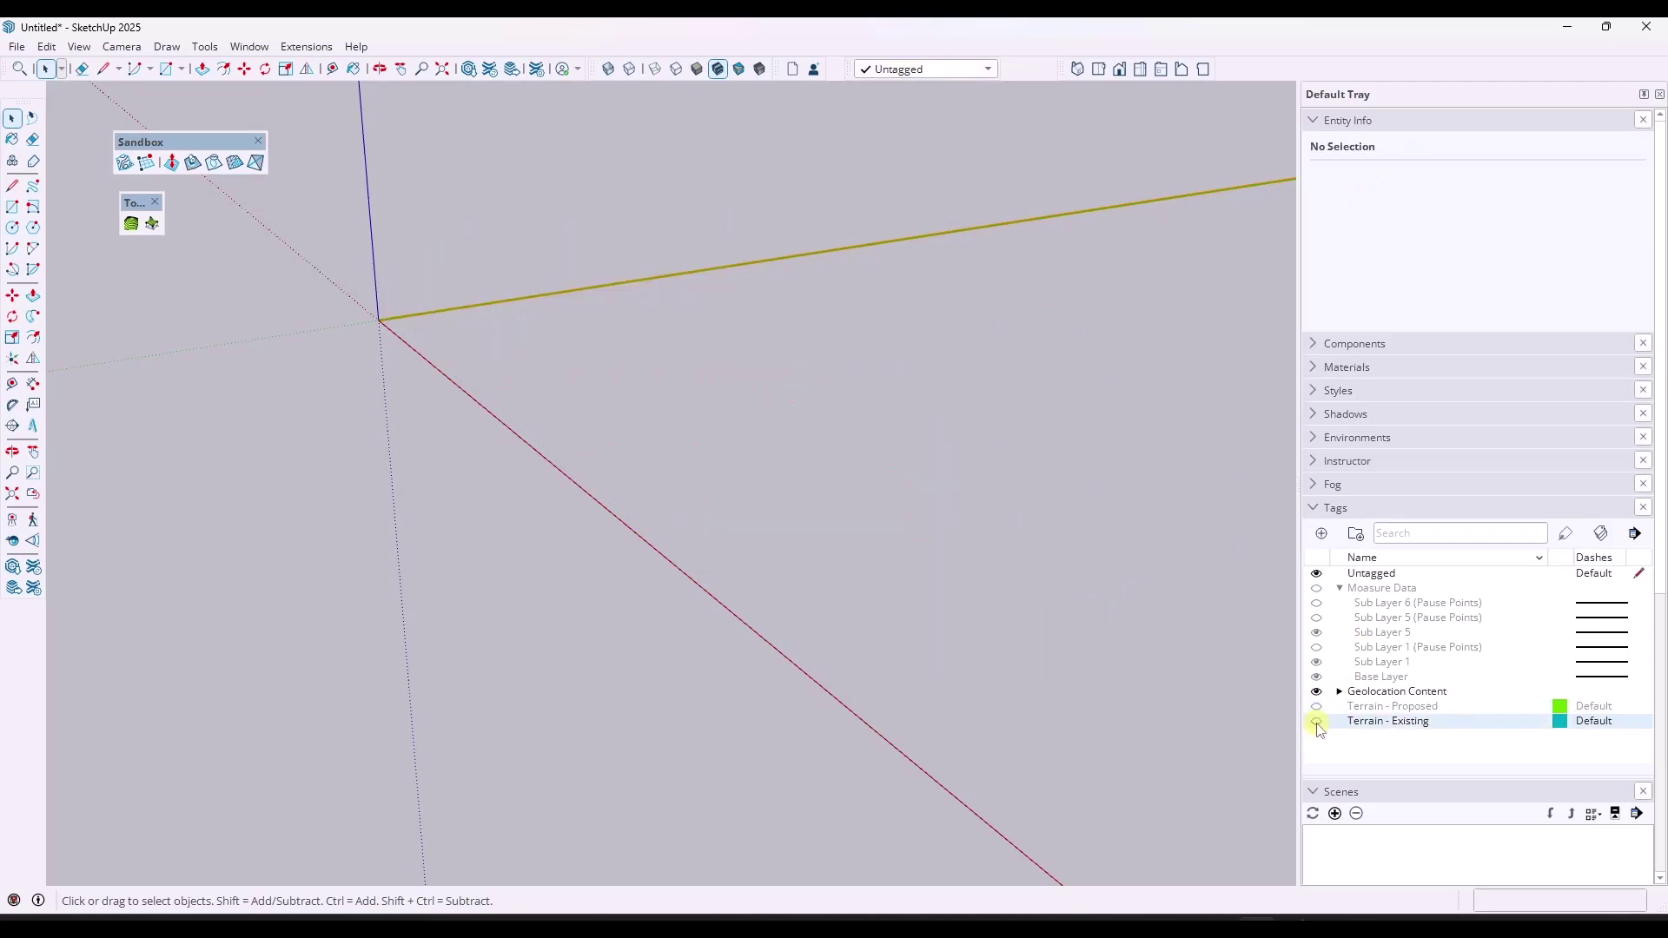
click(1317, 721)
click(1317, 722)
click(1316, 706)
Step: Examine the proposed terrain's slopes and surface relief from several viewing angles and close up
middle_drag(689, 344, 754, 343)
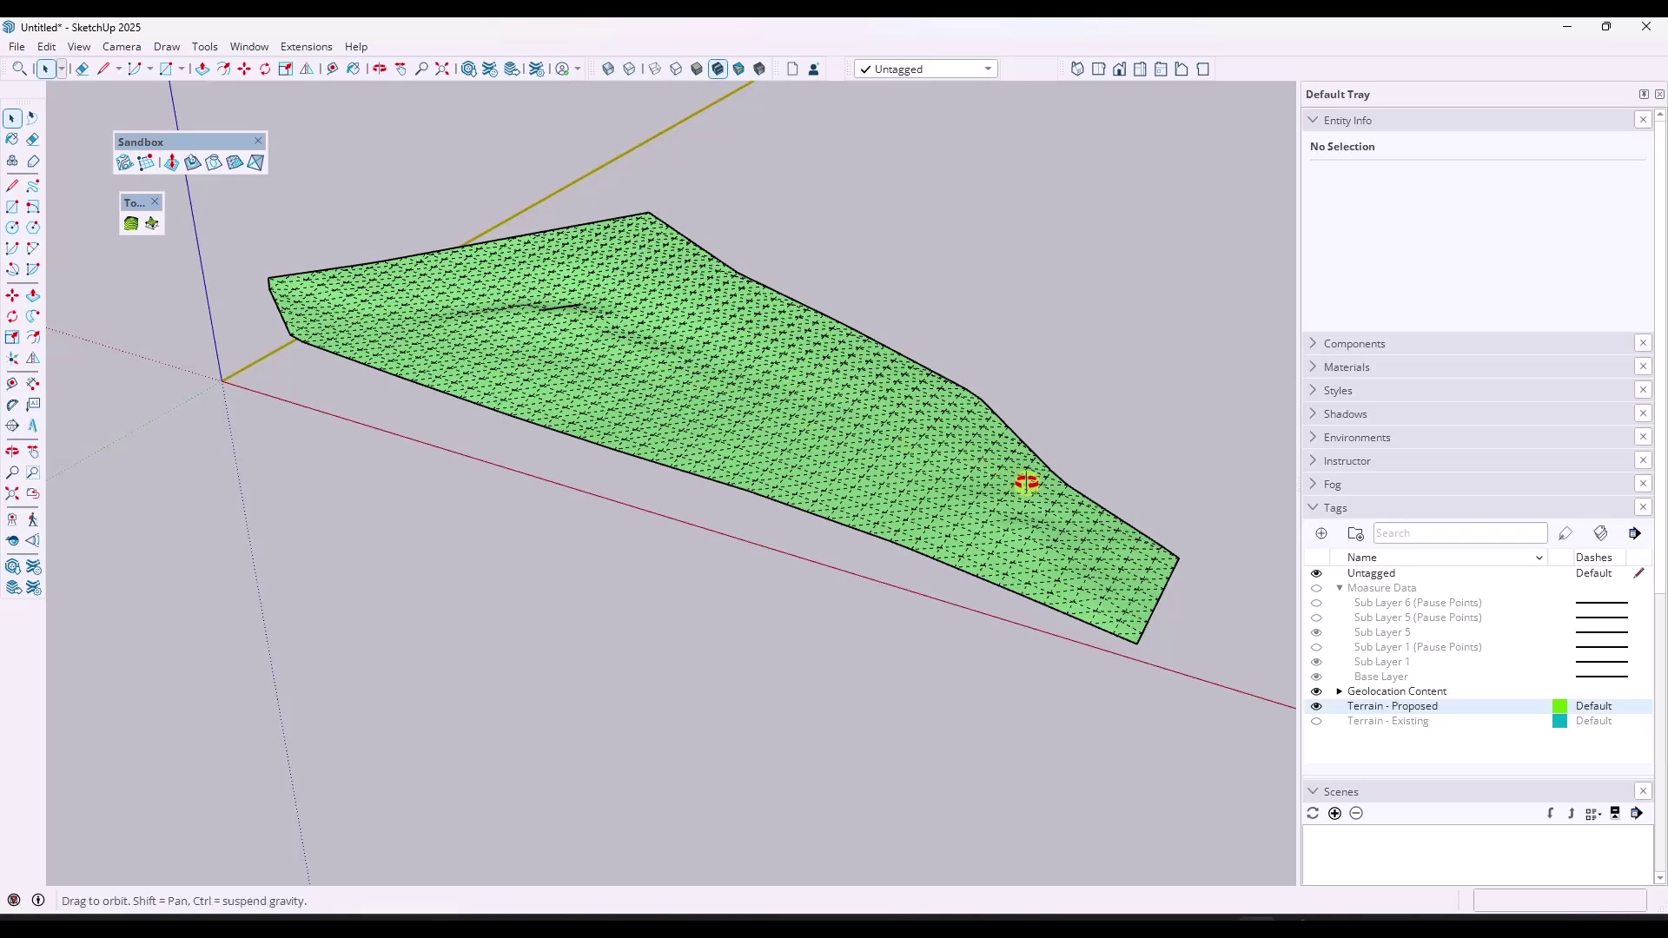
middle_drag(1019, 480, 678, 336)
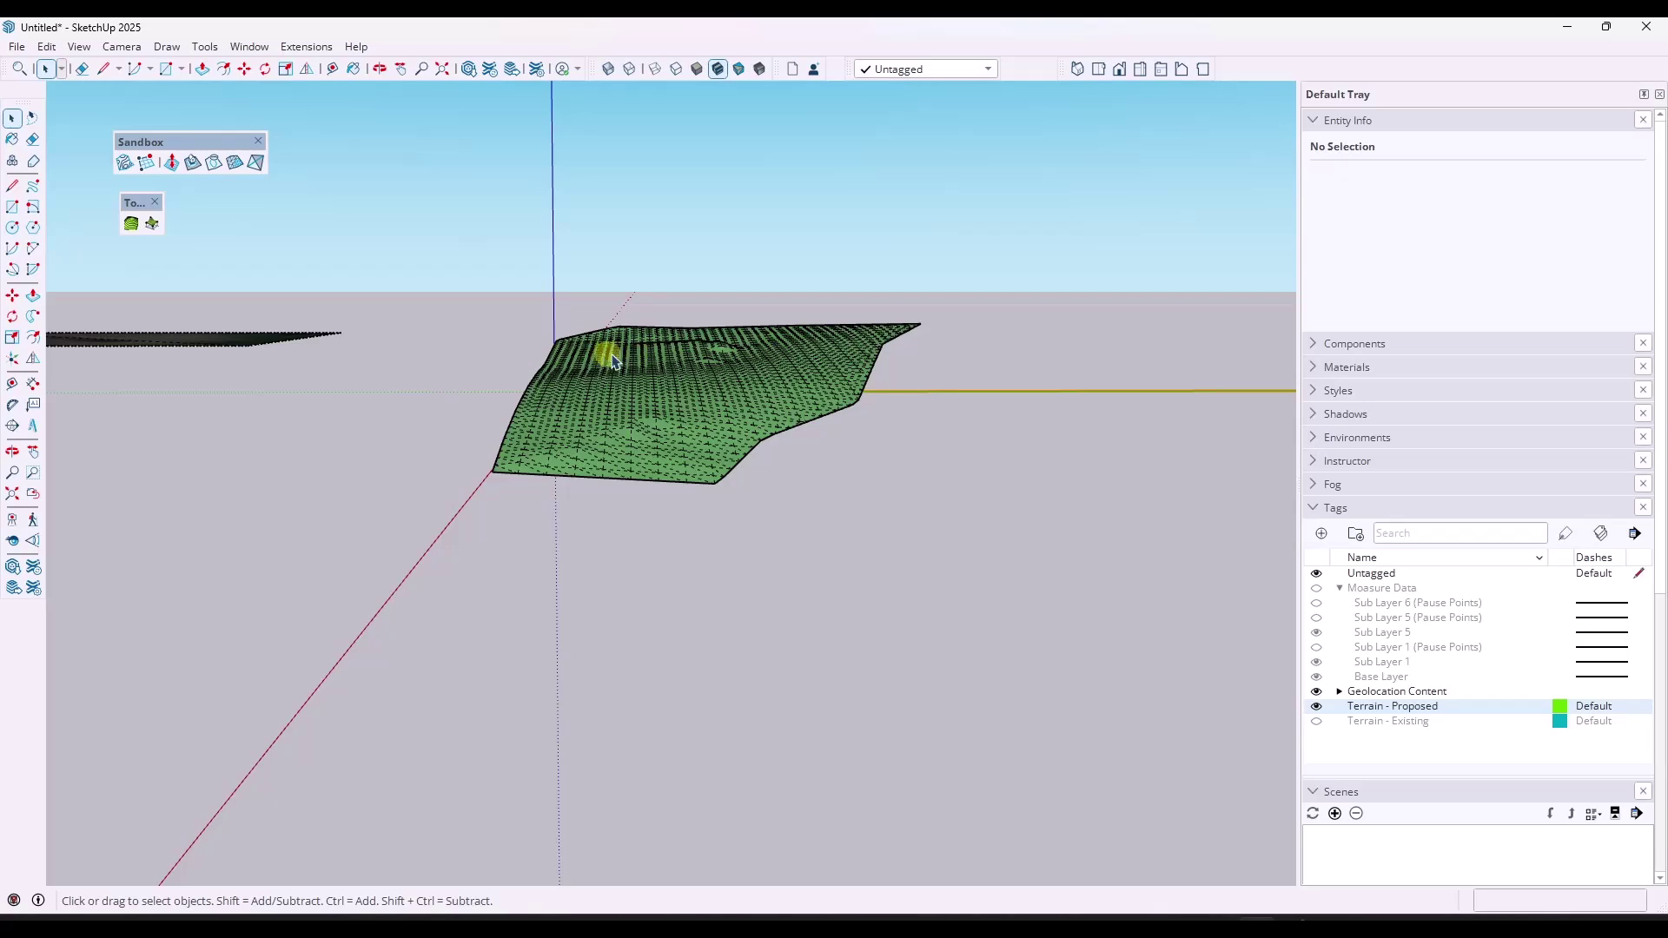
middle_drag(767, 327, 848, 376)
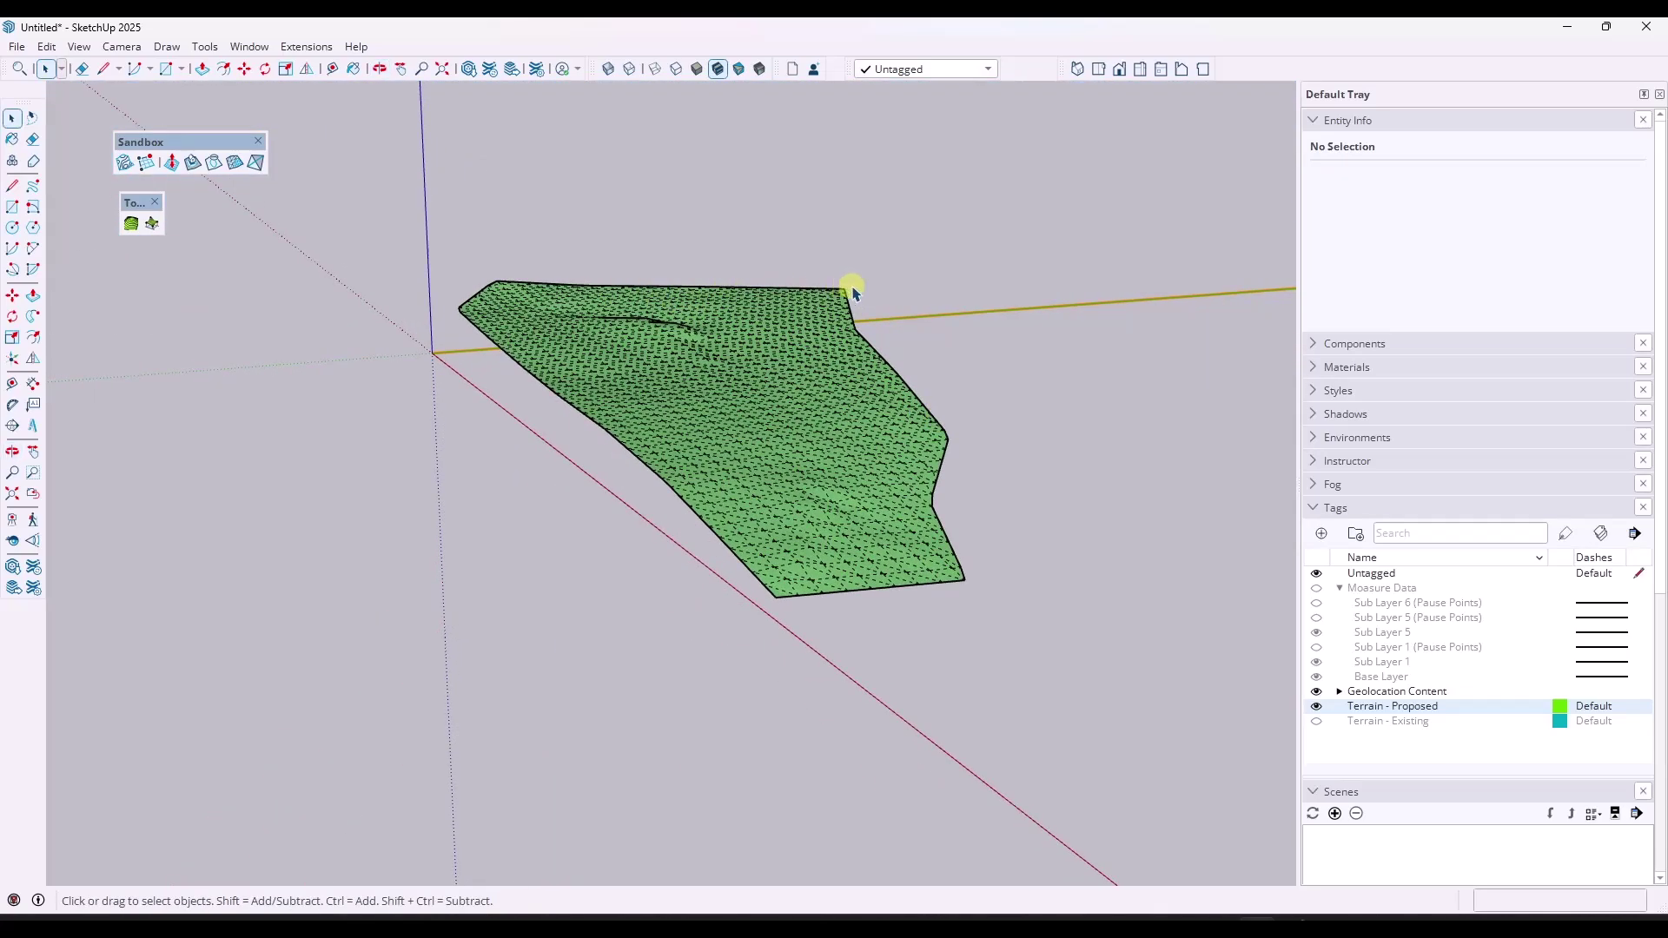
mouse_move(852, 292)
middle_down()
mouse_move(858, 337)
mouse_move(851, 272)
middle_up()
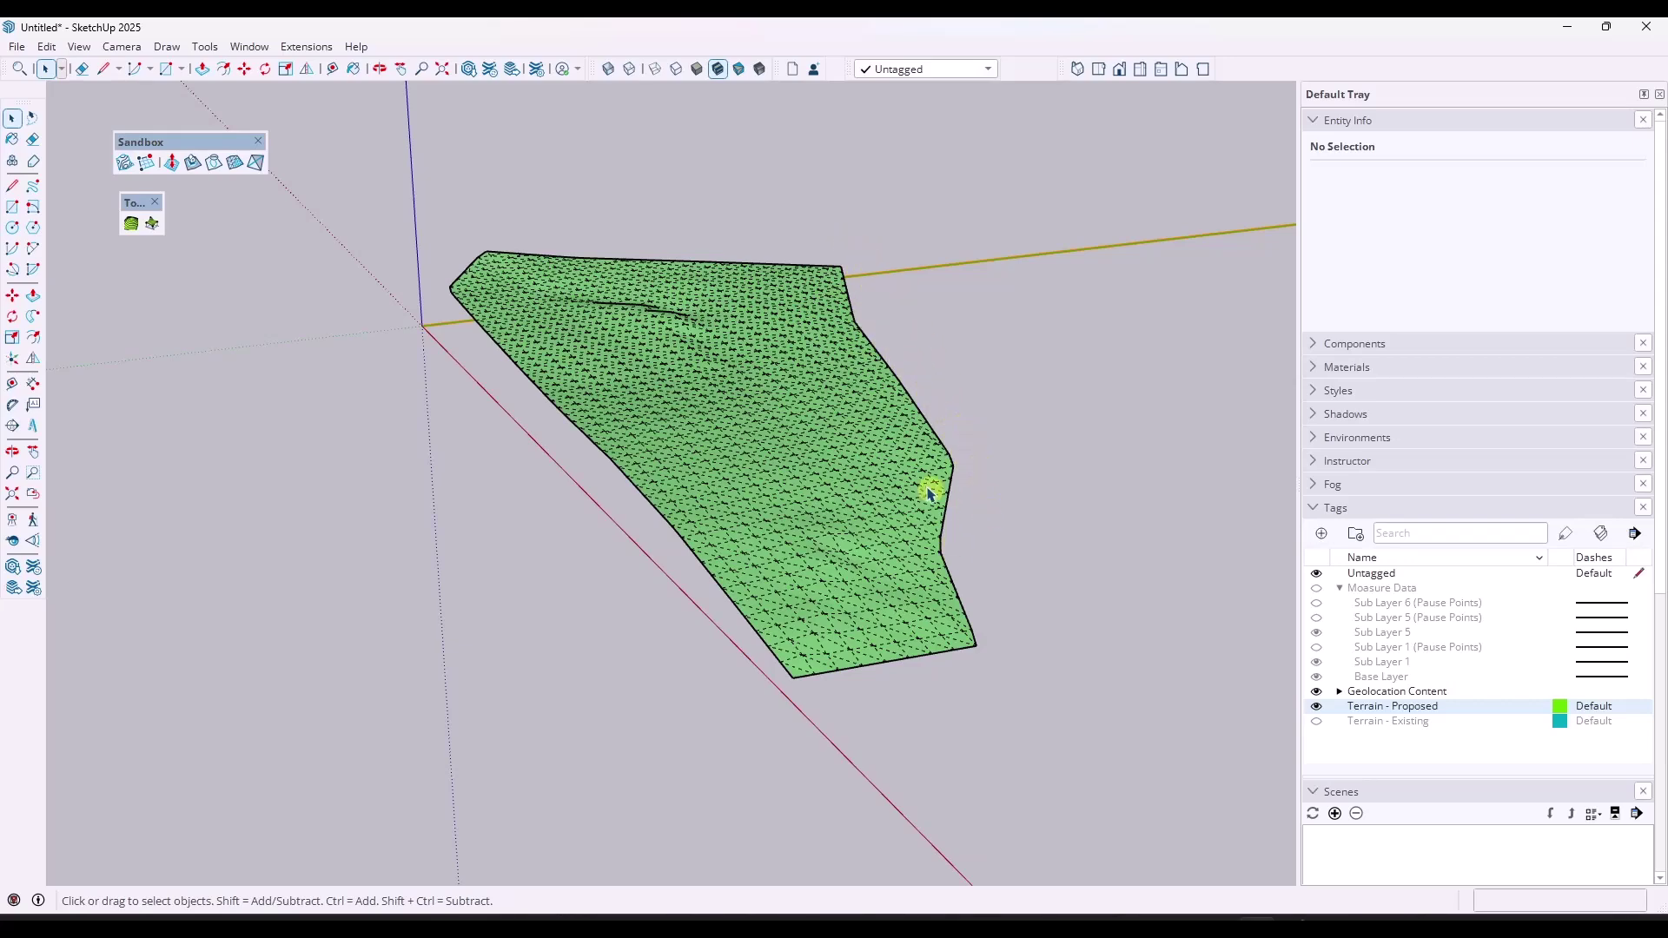
middle_drag(860, 443, 842, 340)
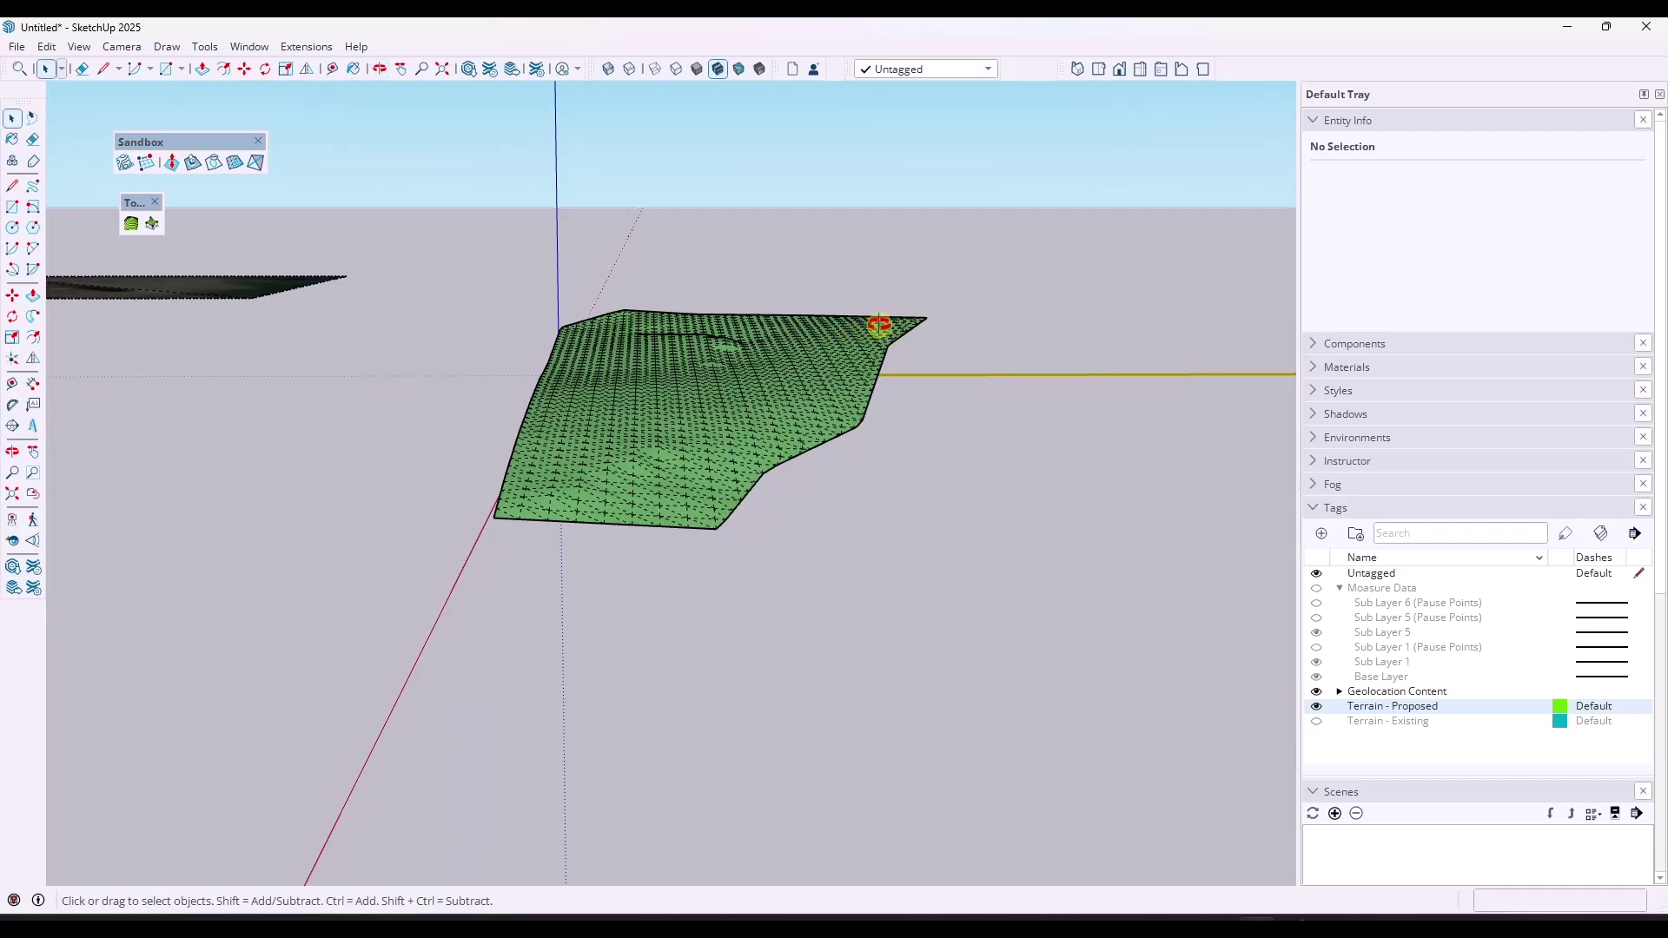
scroll(834, 334, up, 5)
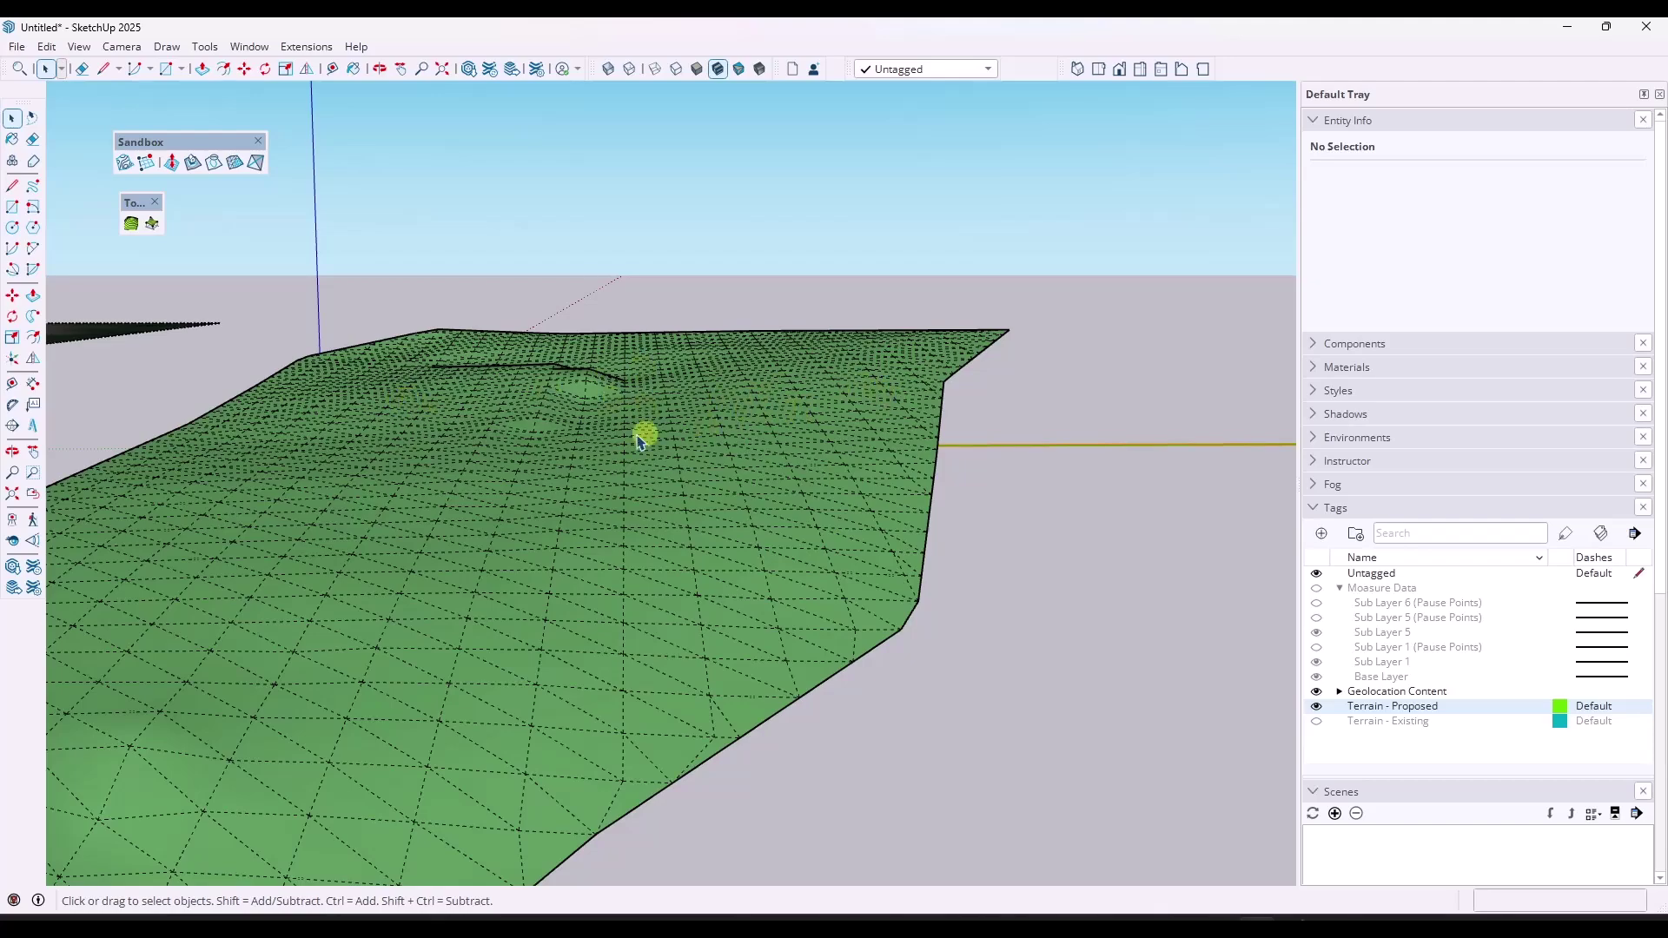
Step: Draw a rectangle on the ground plane large enough to surround the whole proposed terrain
middle_drag(464, 399, 711, 417)
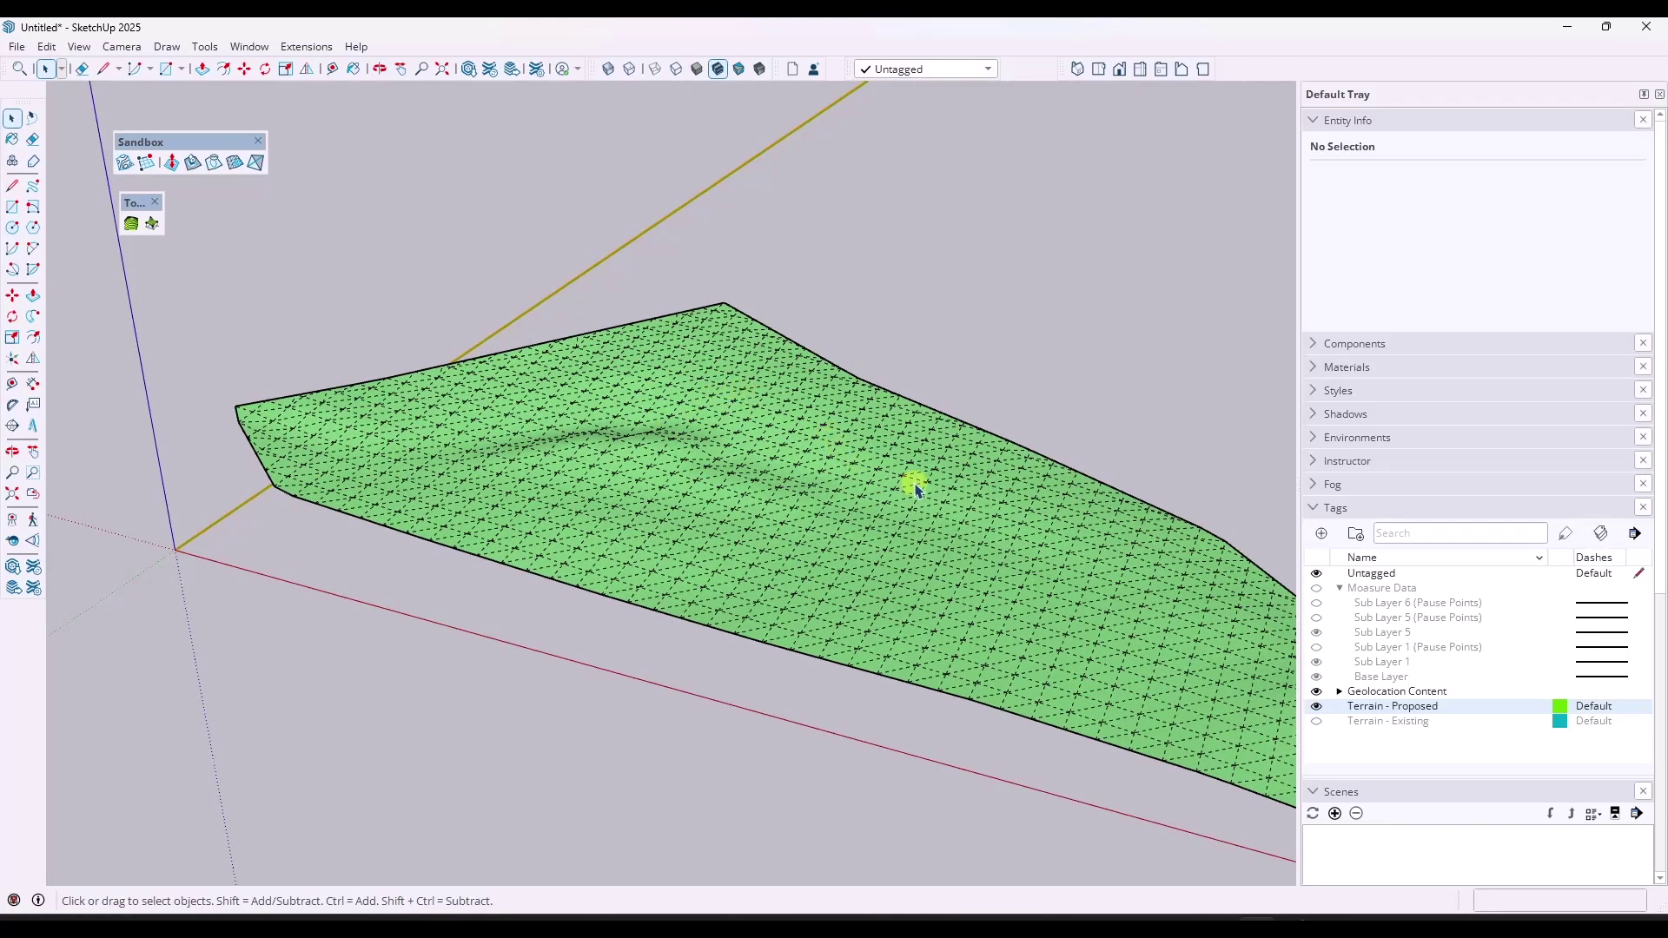
middle_drag(916, 489, 551, 403)
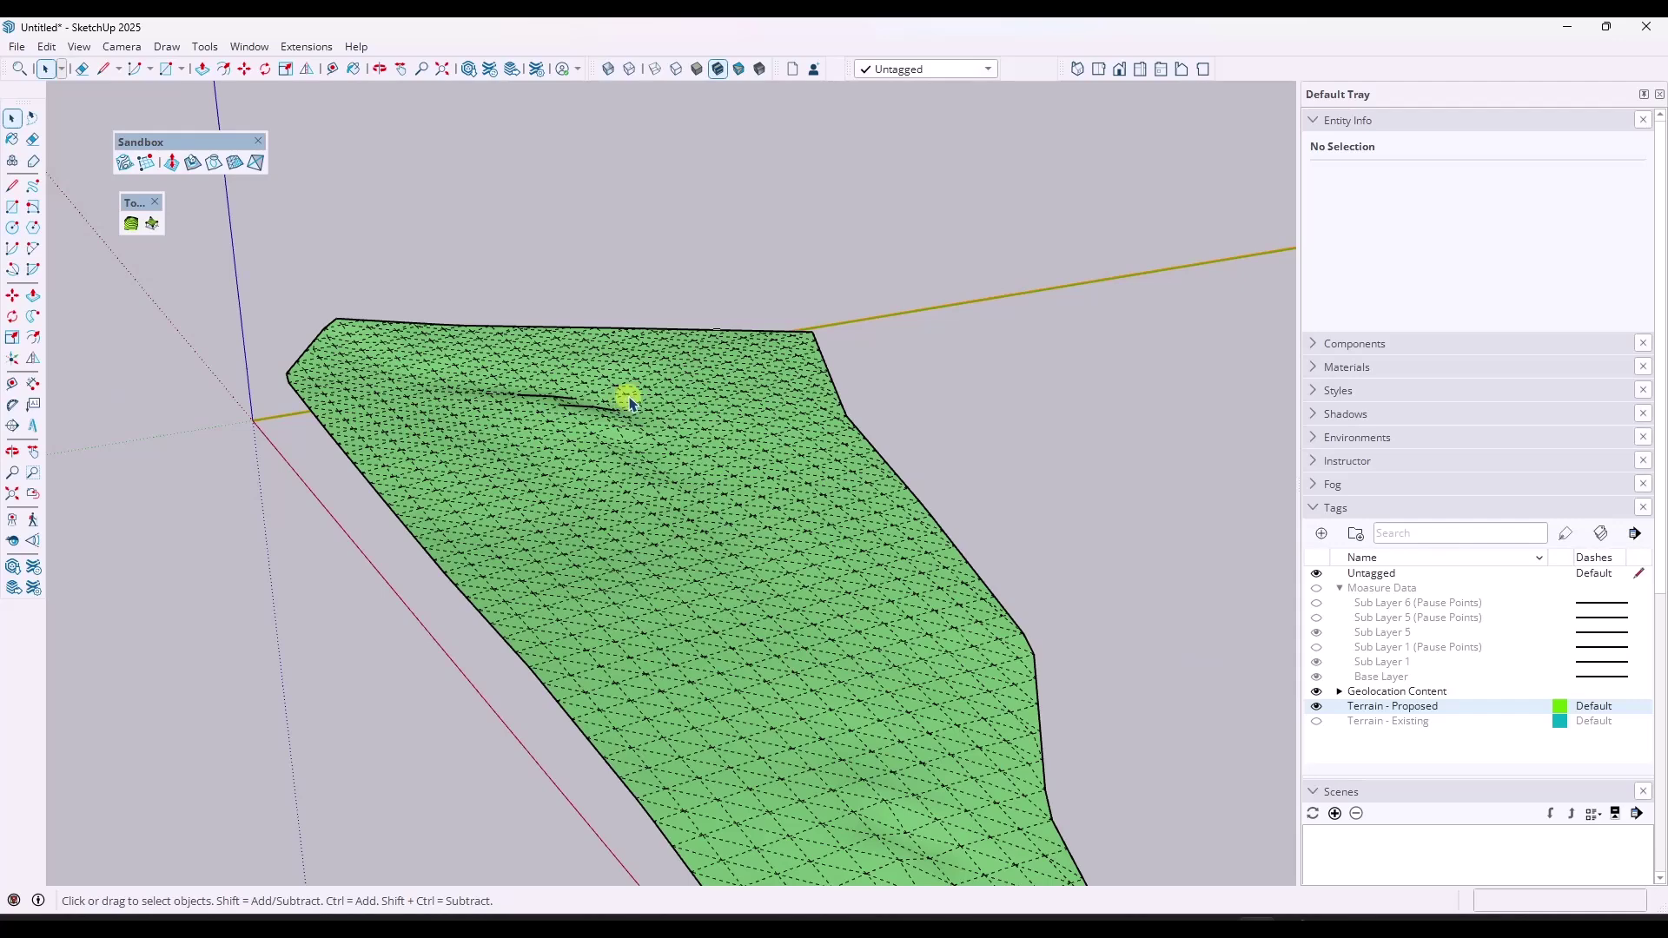
scroll(630, 402, down, 2)
scroll(630, 402, down, 2)
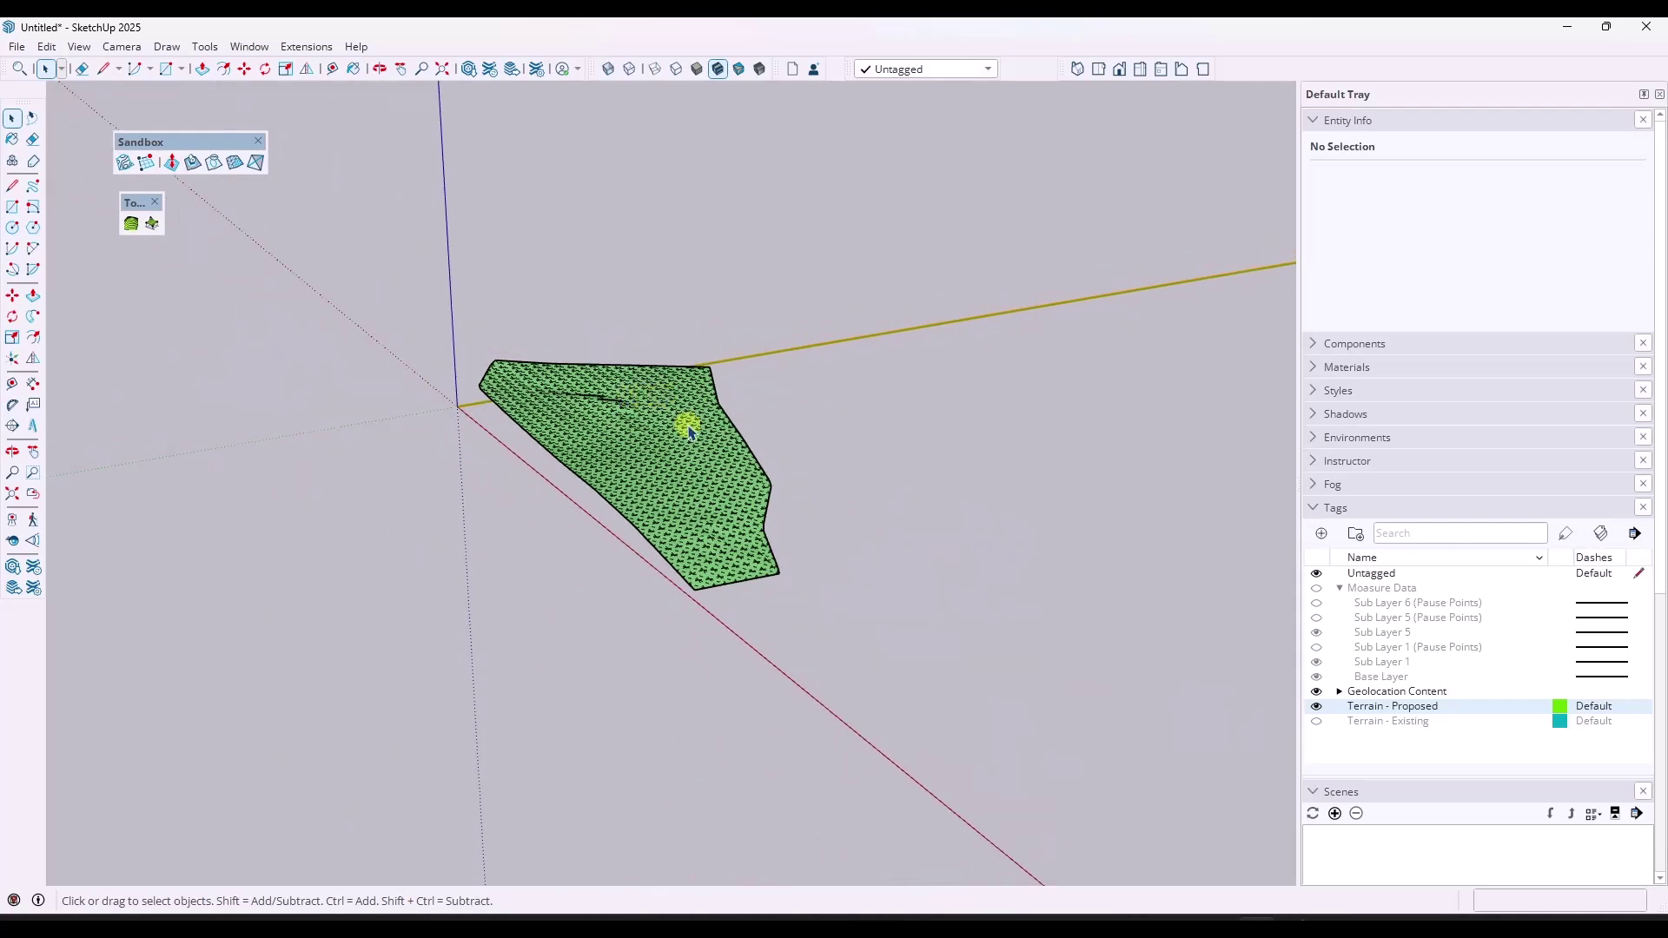
scroll(529, 443, down, 2)
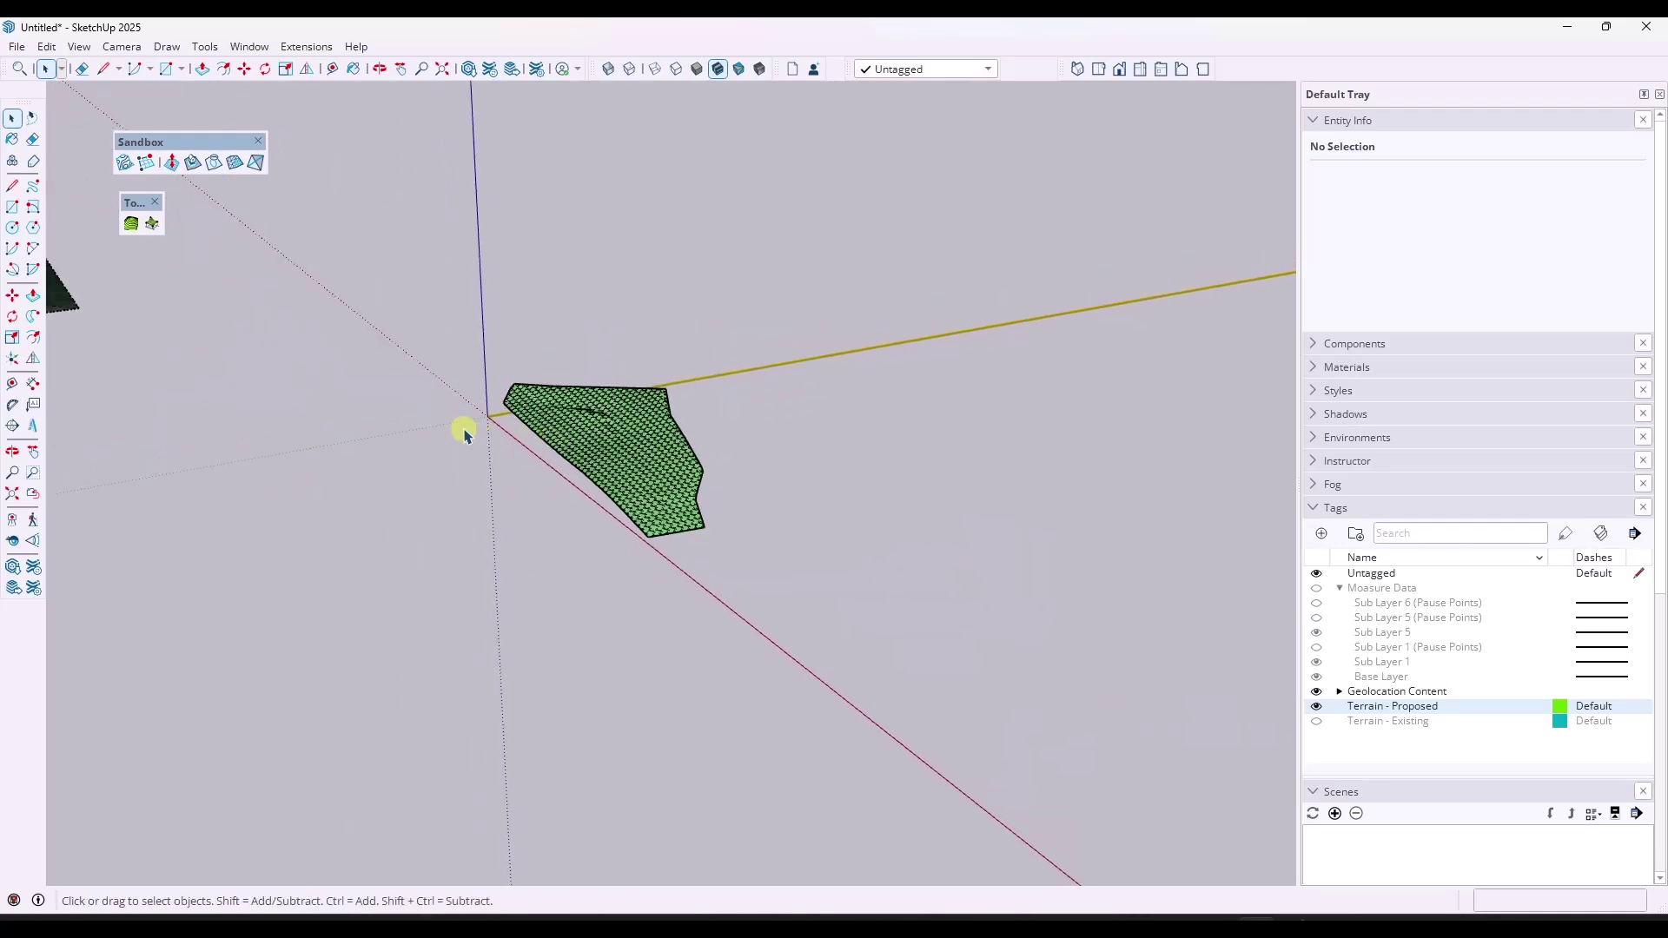
key(r)
click(399, 402)
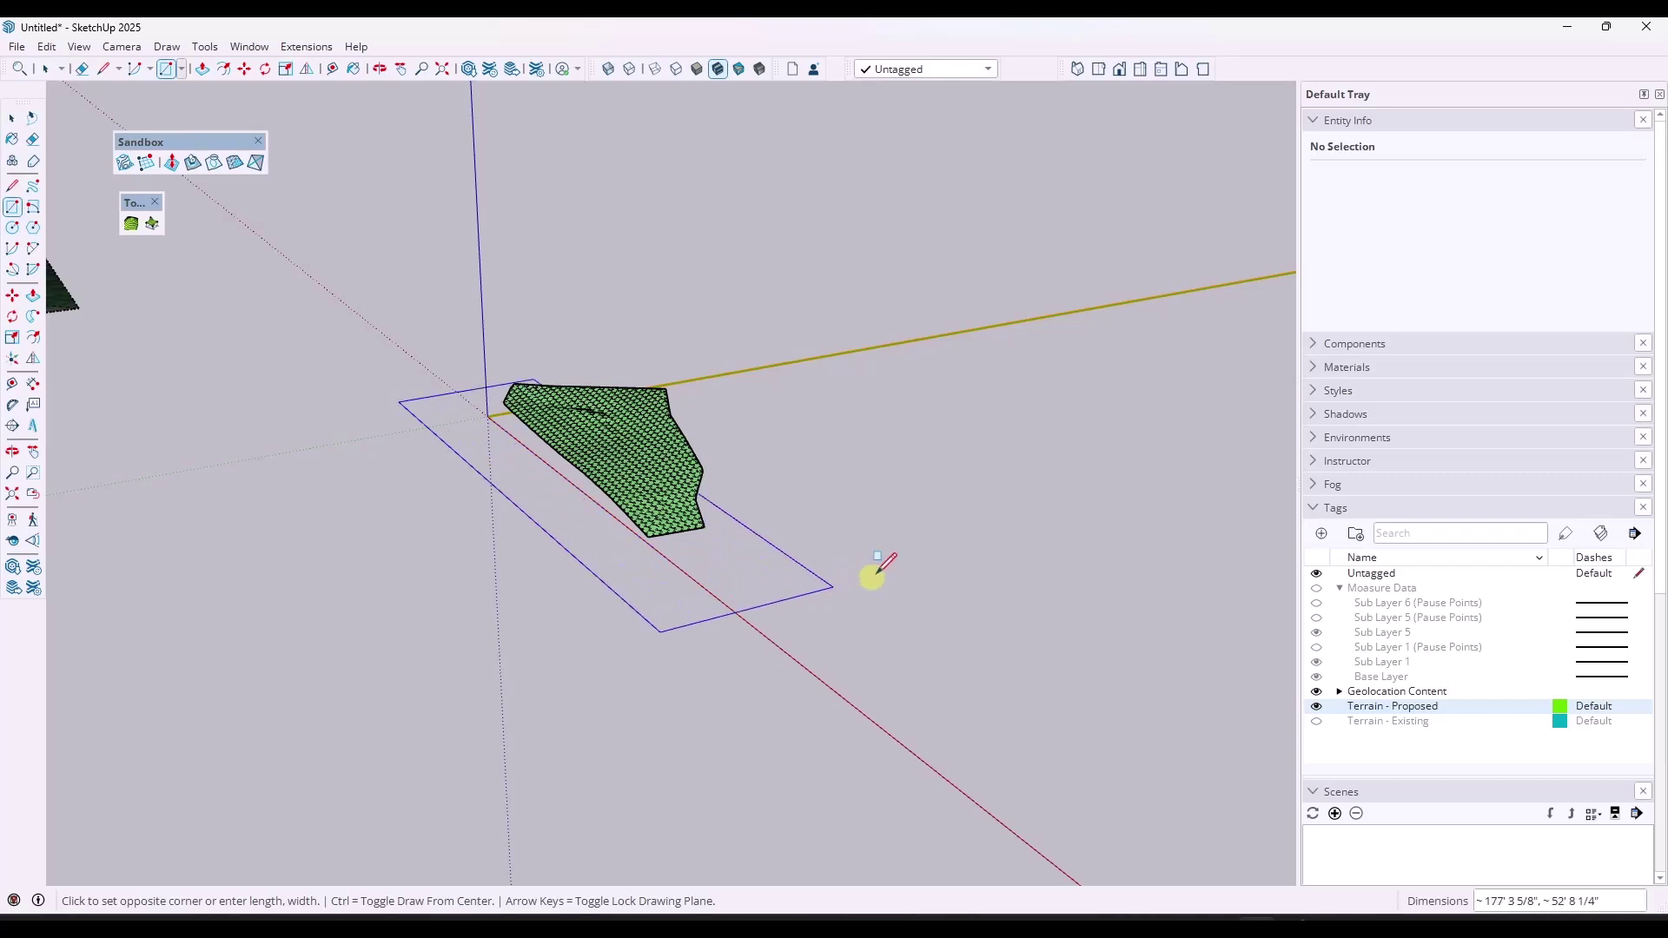
click(922, 546)
middle_drag(744, 559, 652, 454)
Step: Turn off the display of hidden geometry so the terrain's triangulated edges are not drawn
click(651, 454)
scroll(652, 454, up, 1)
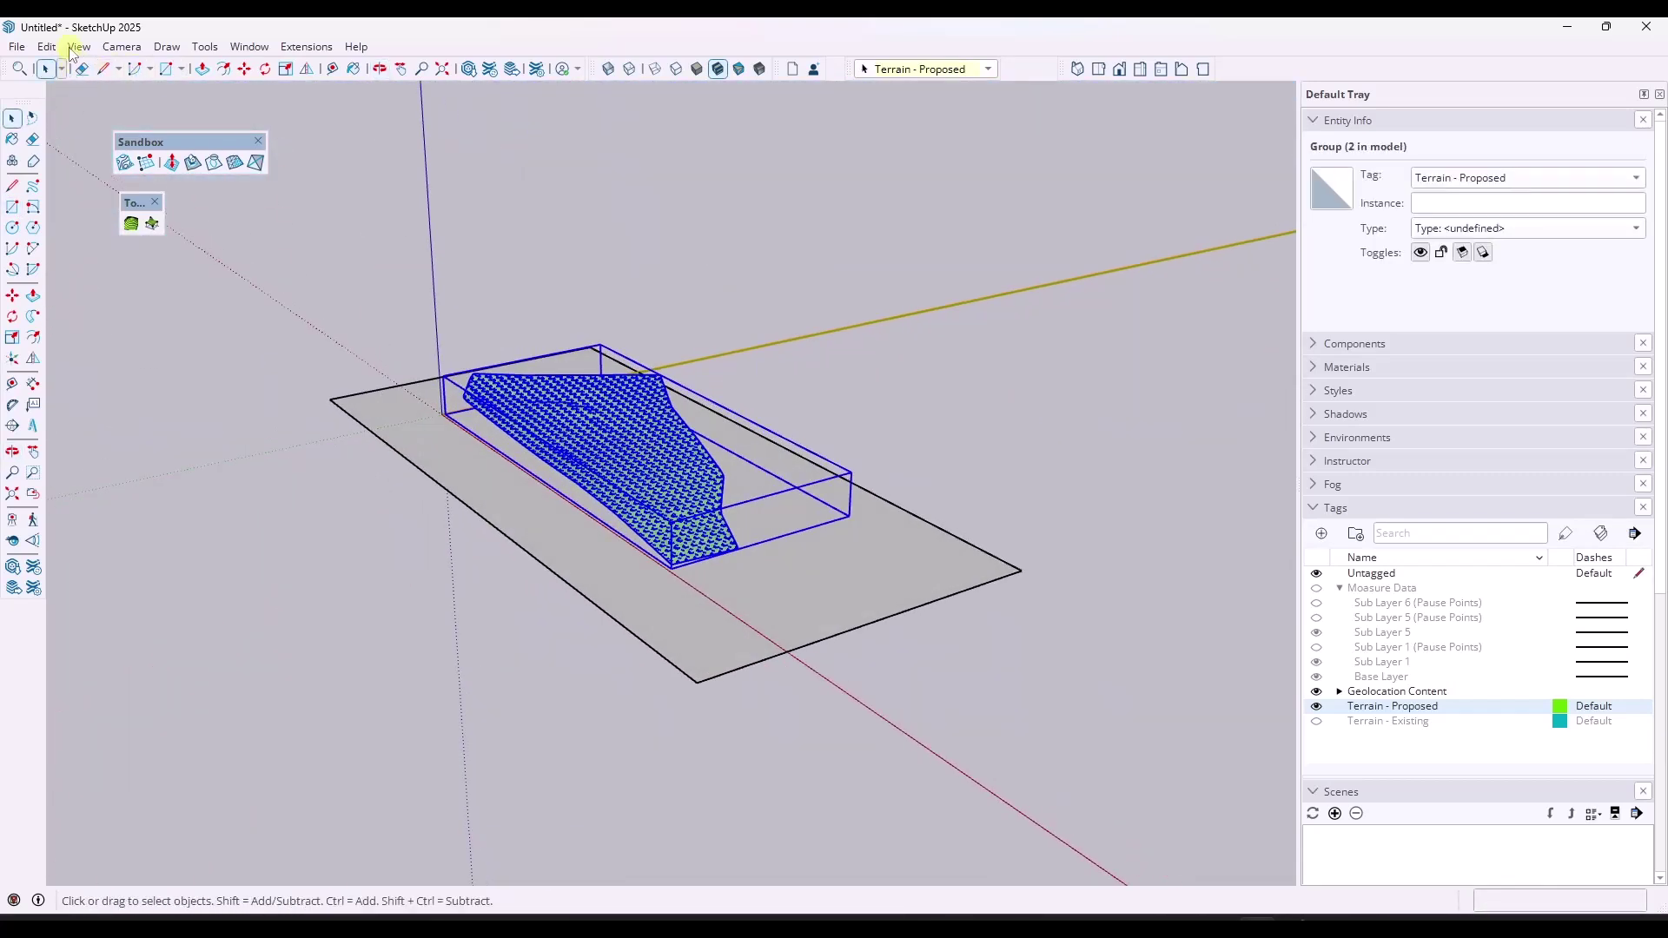
click(78, 47)
click(139, 116)
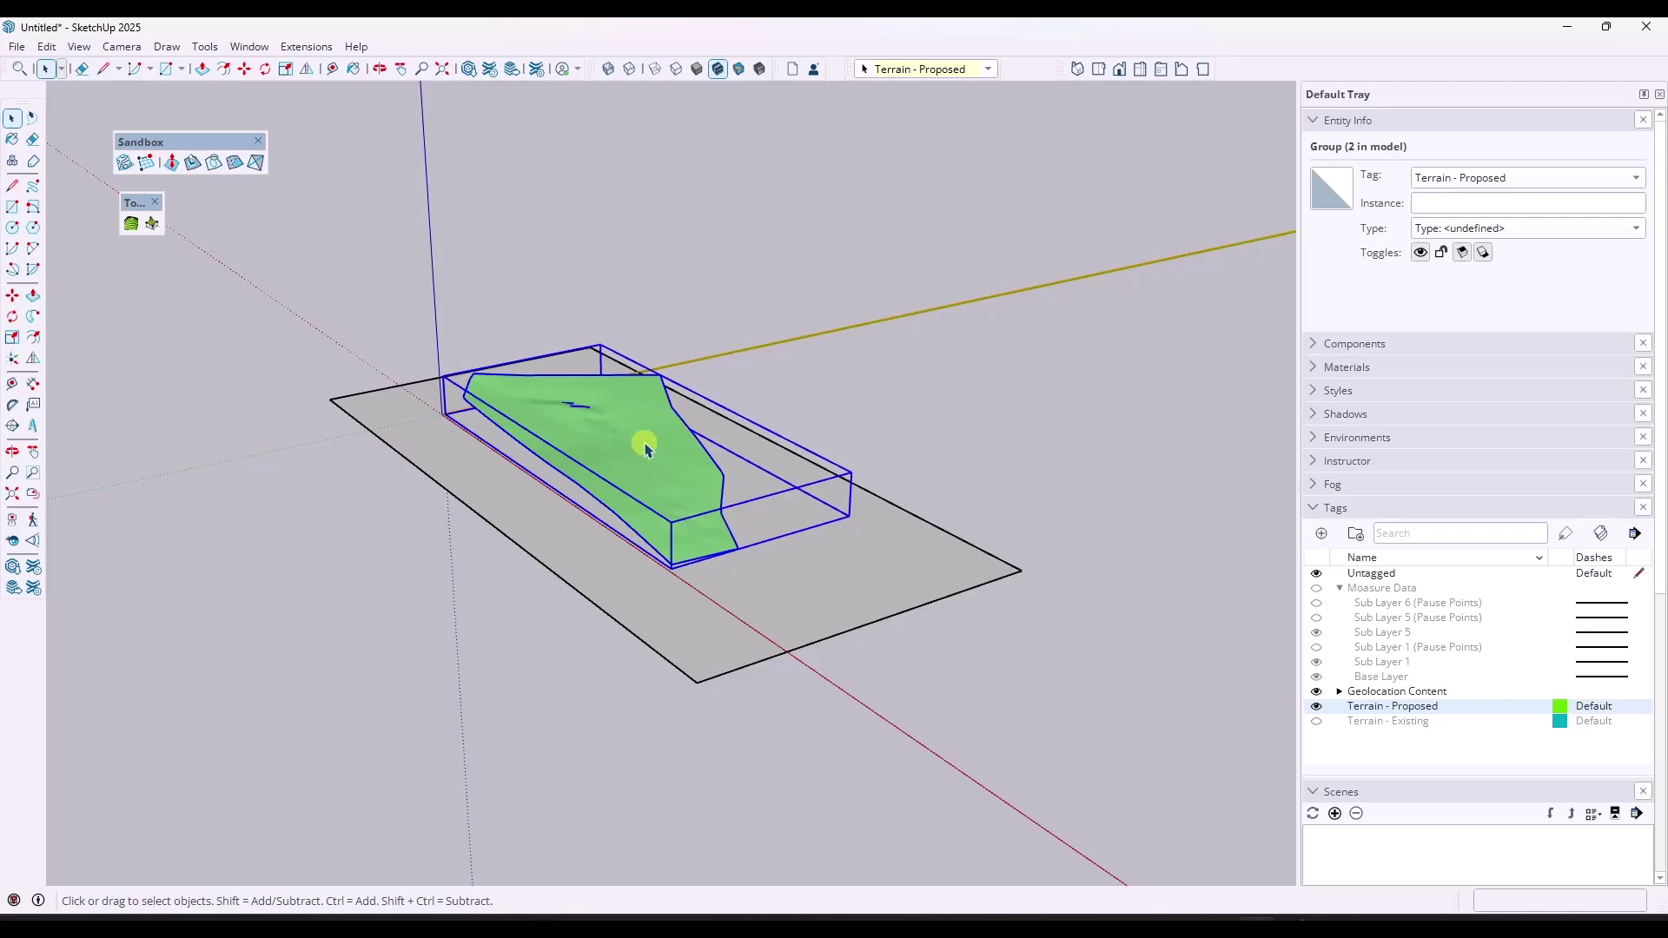
double_click(638, 440)
triple_click(633, 435)
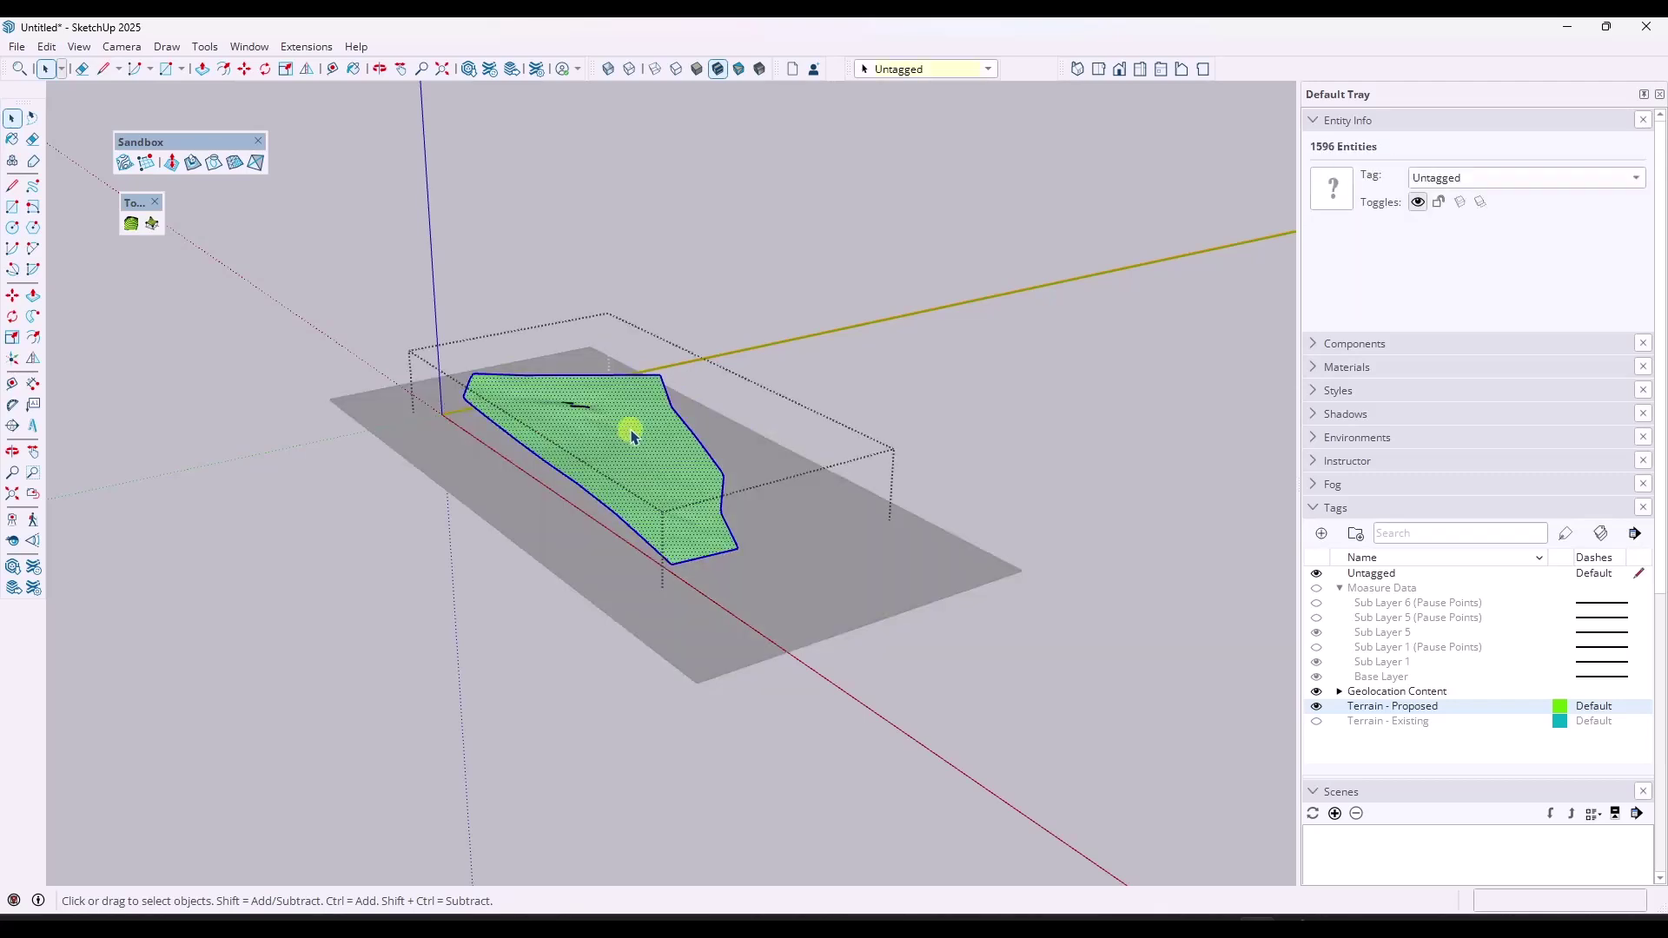
shift+click(579, 369)
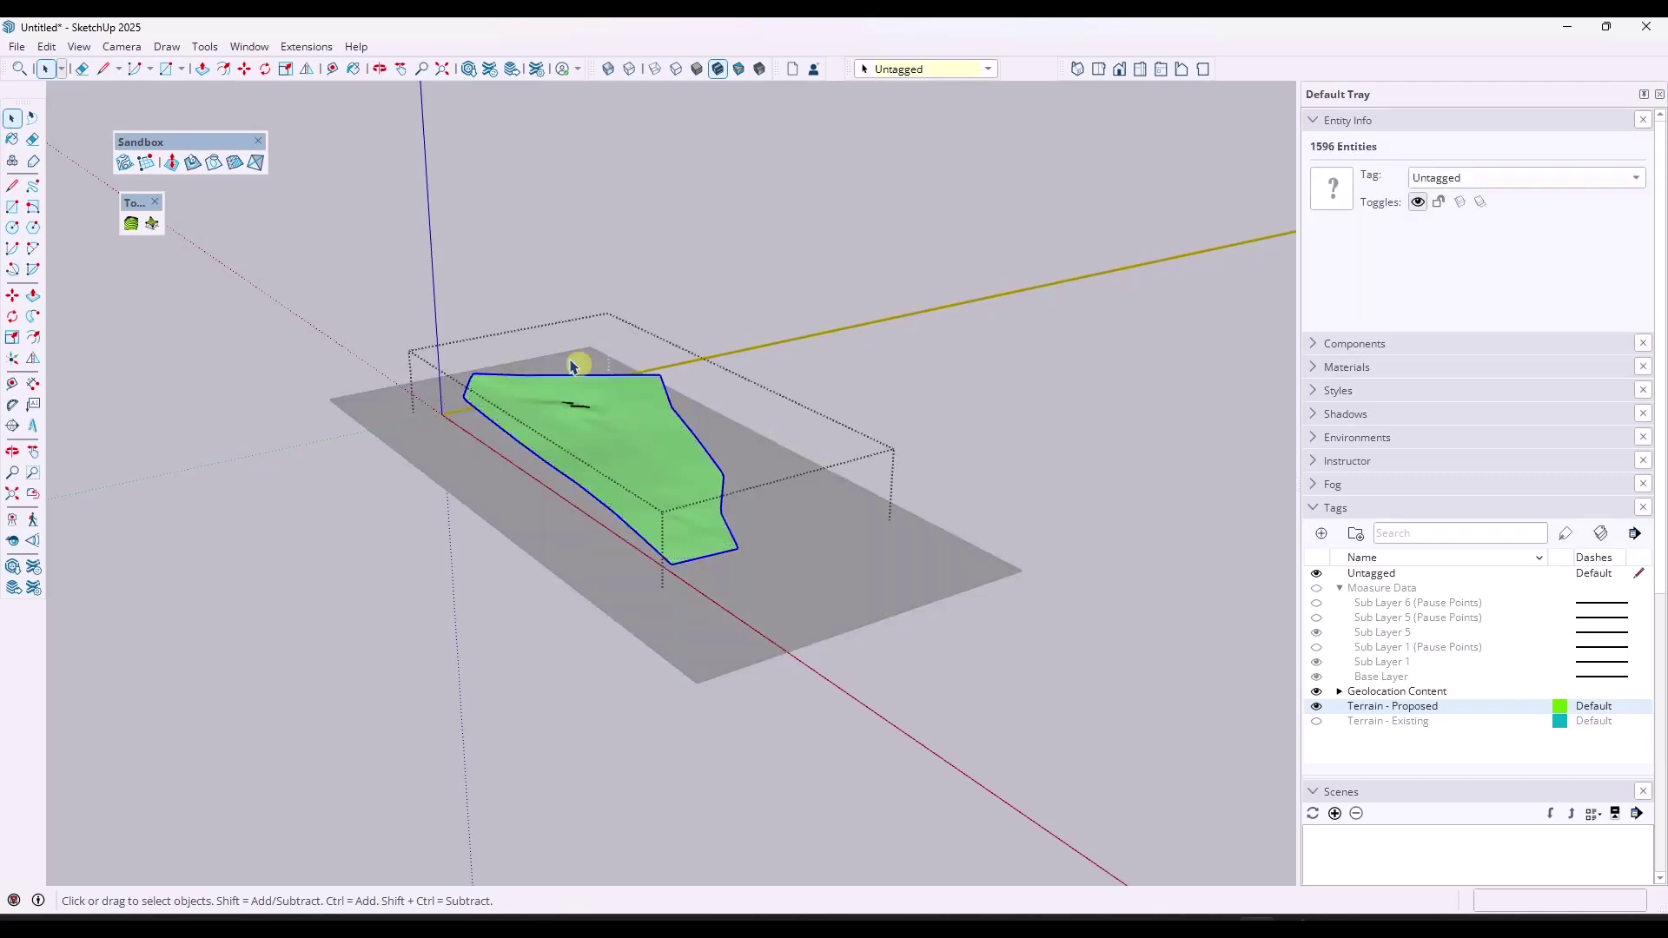
click(212, 163)
right_click(669, 425)
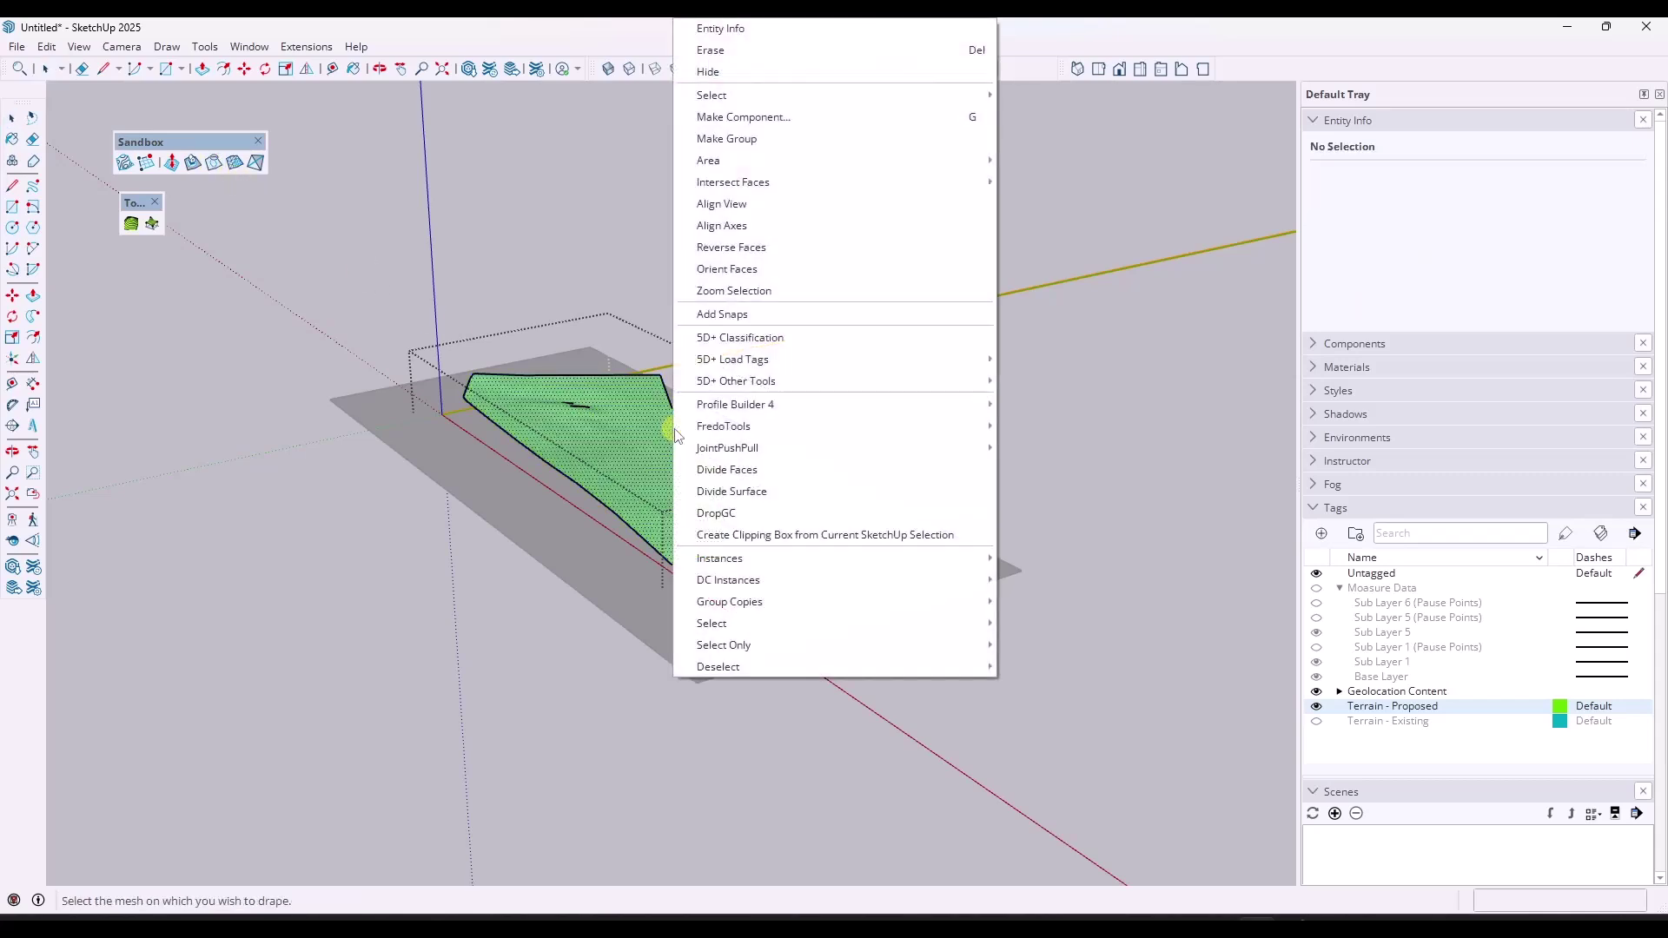
right_click(655, 334)
click(596, 298)
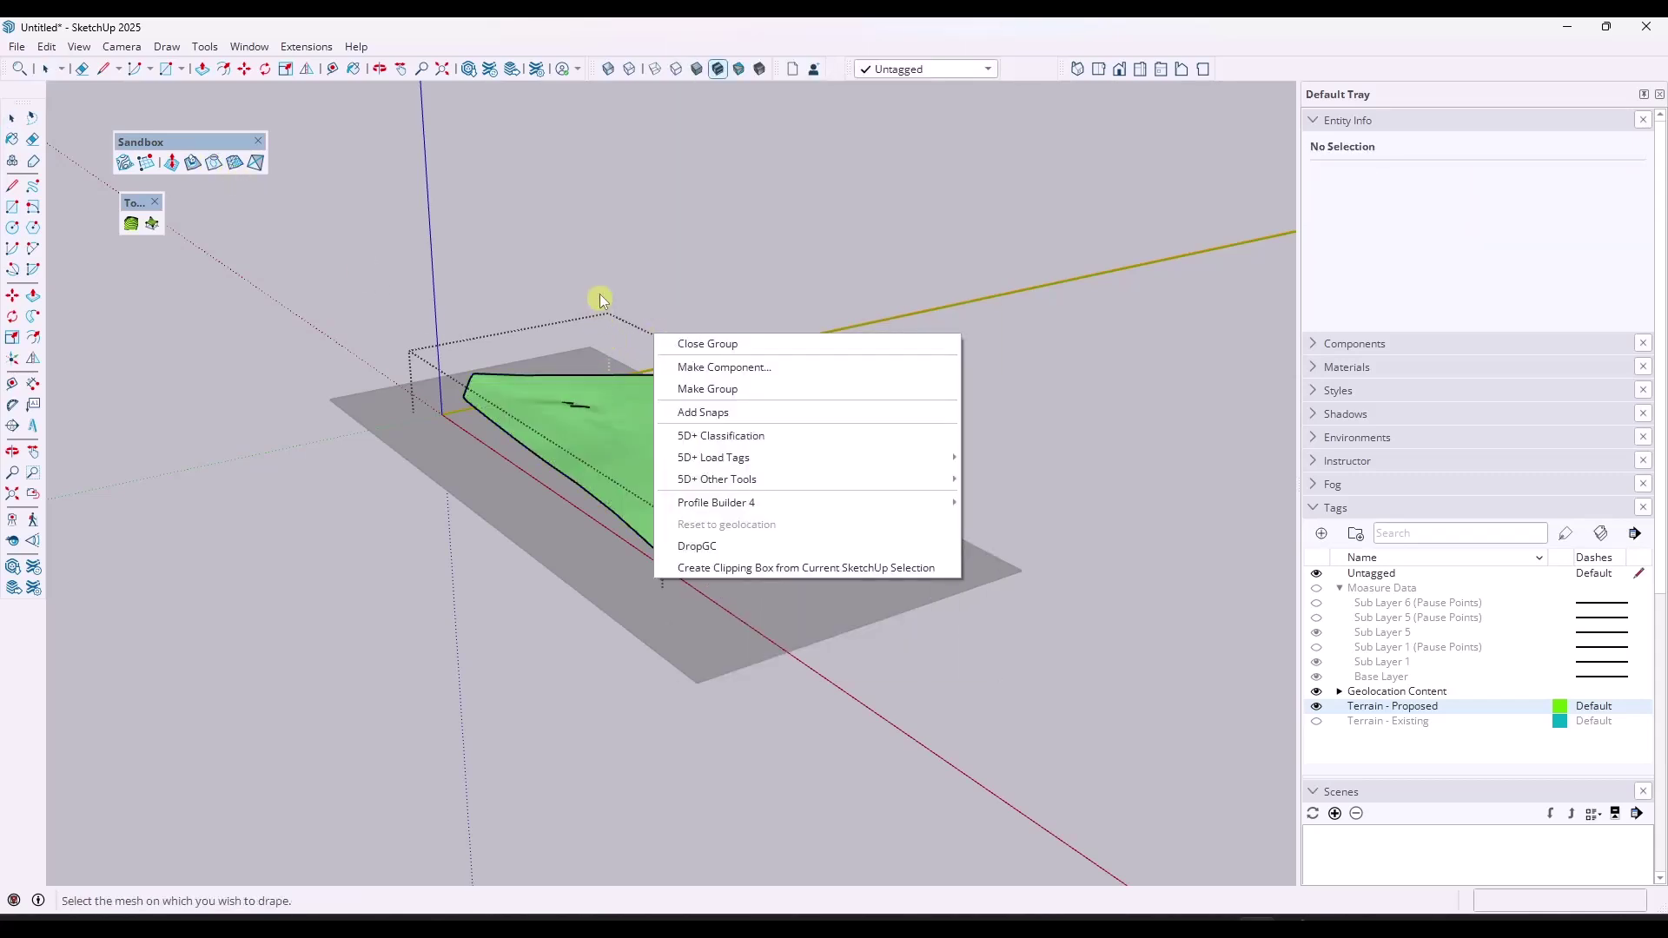
click(639, 425)
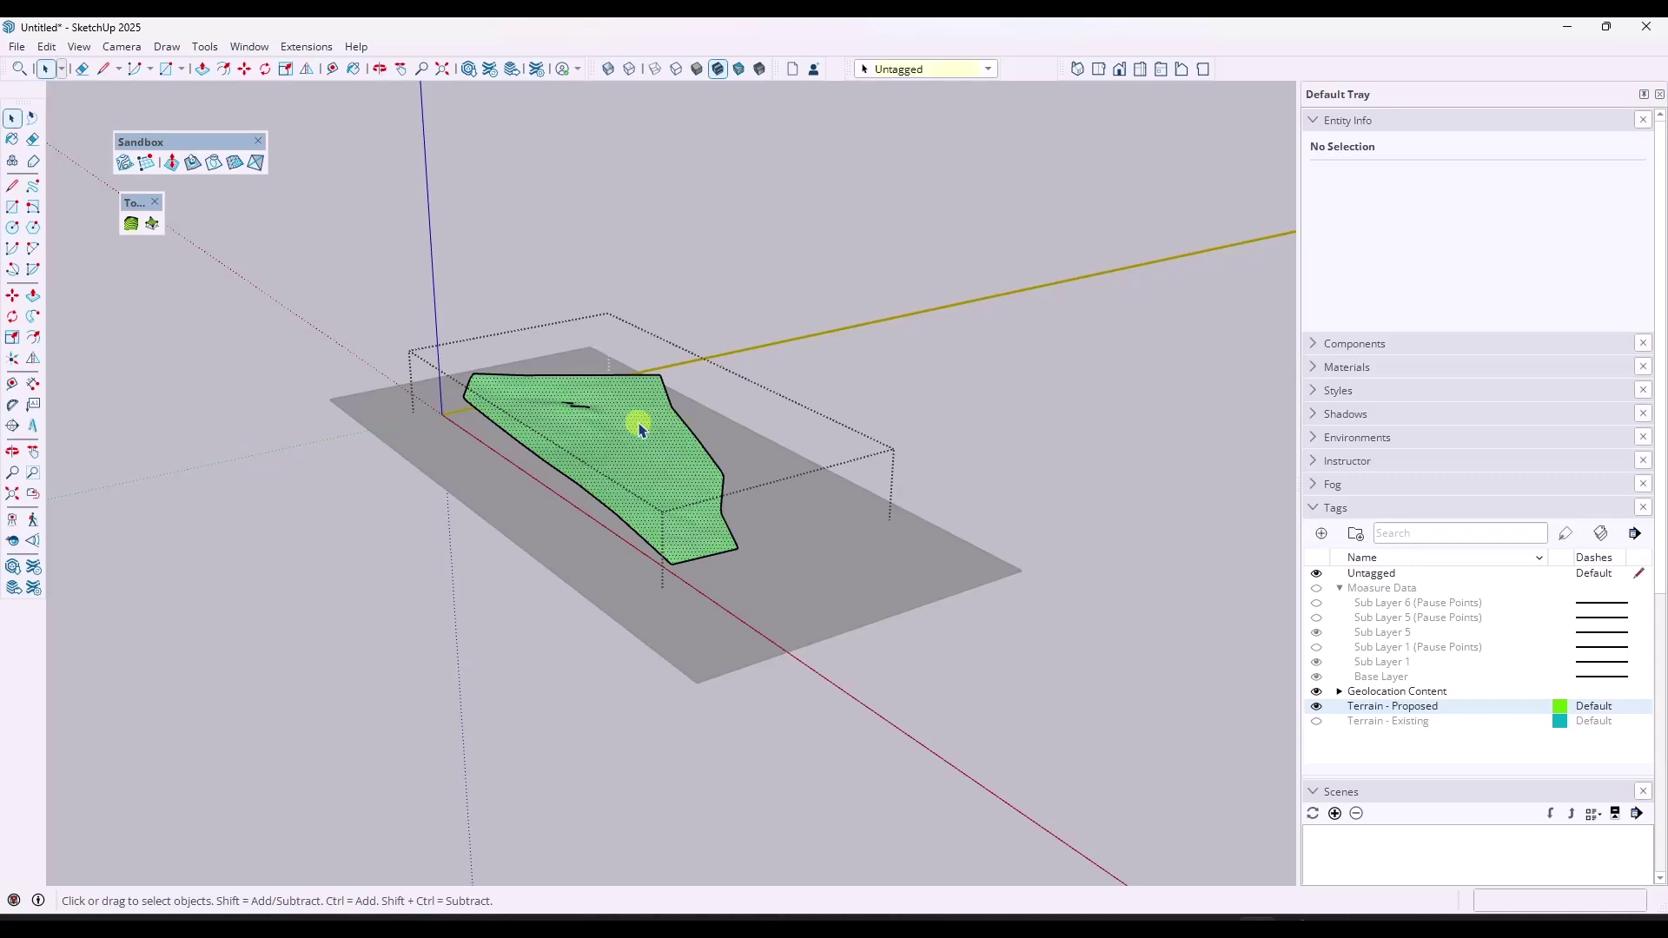
Step: Leave the terrain group and drape the terrain's outline onto the ground rectangle with the Sandbox Drape tool
click(215, 169)
right_click(729, 310)
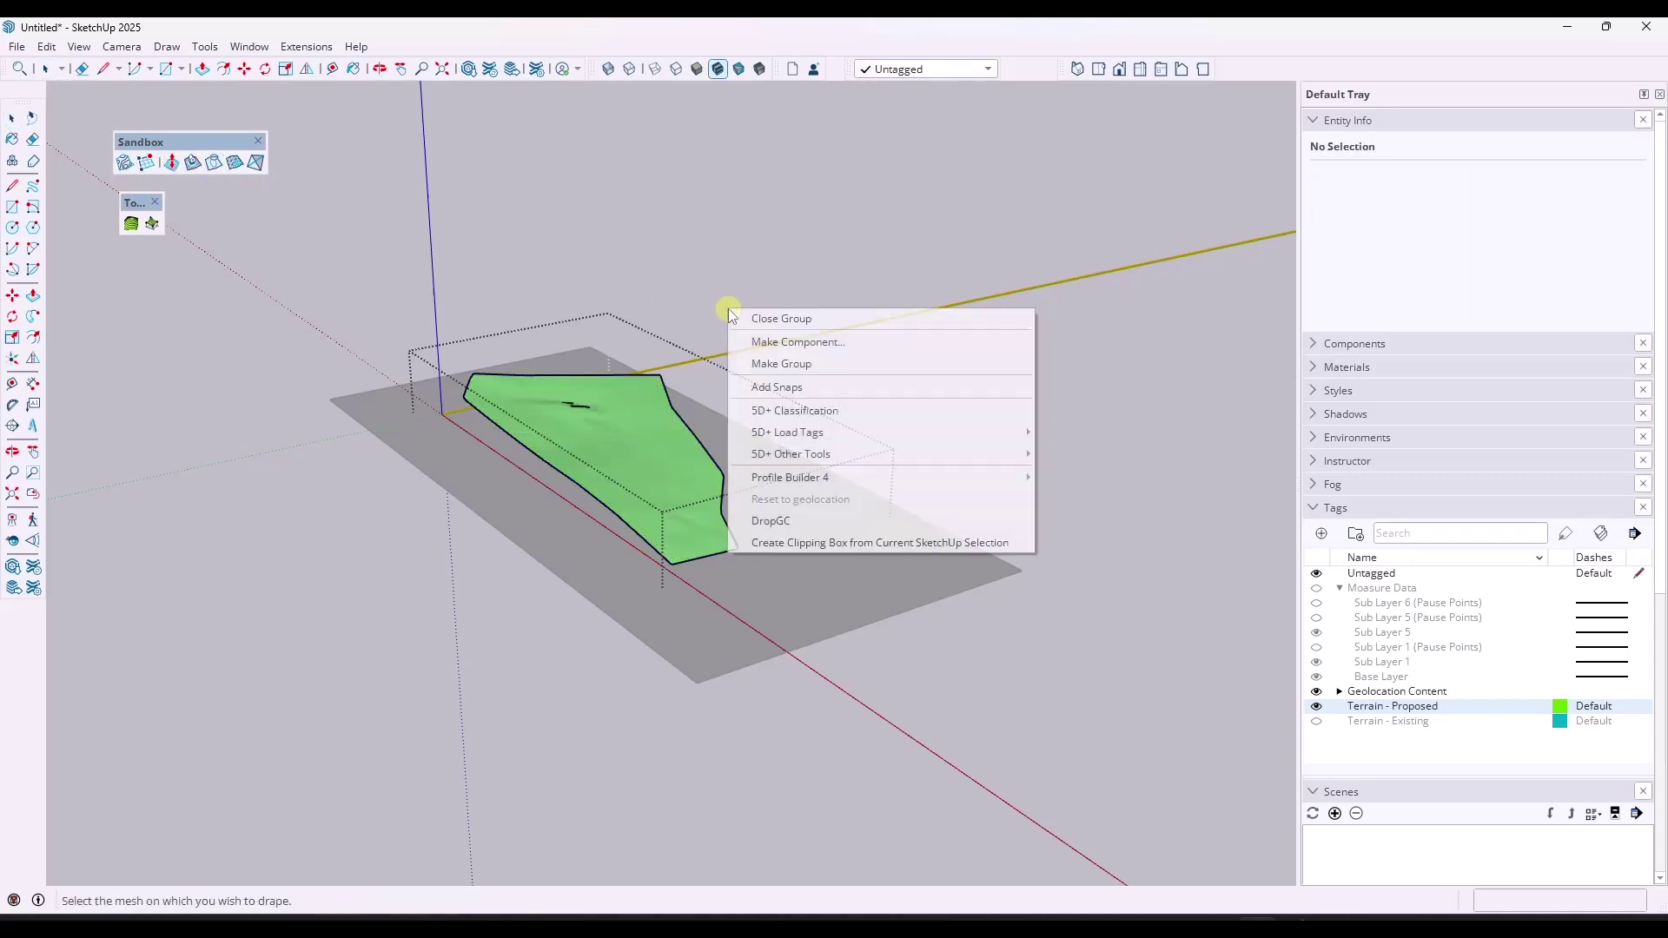
click(781, 319)
click(688, 544)
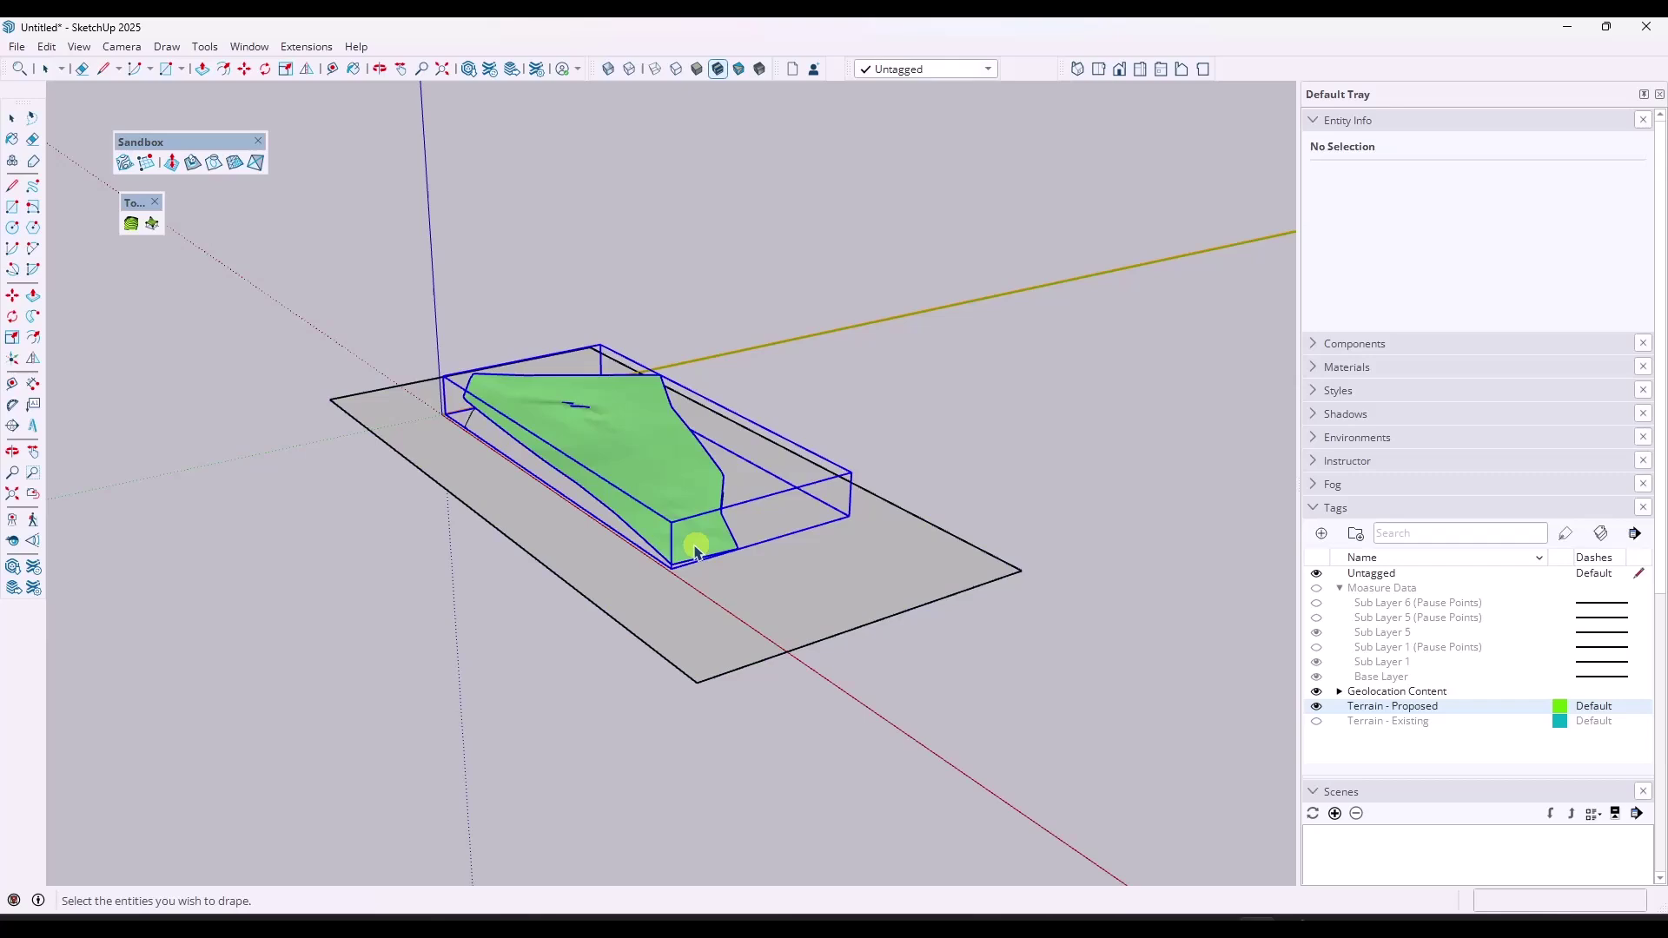
click(763, 612)
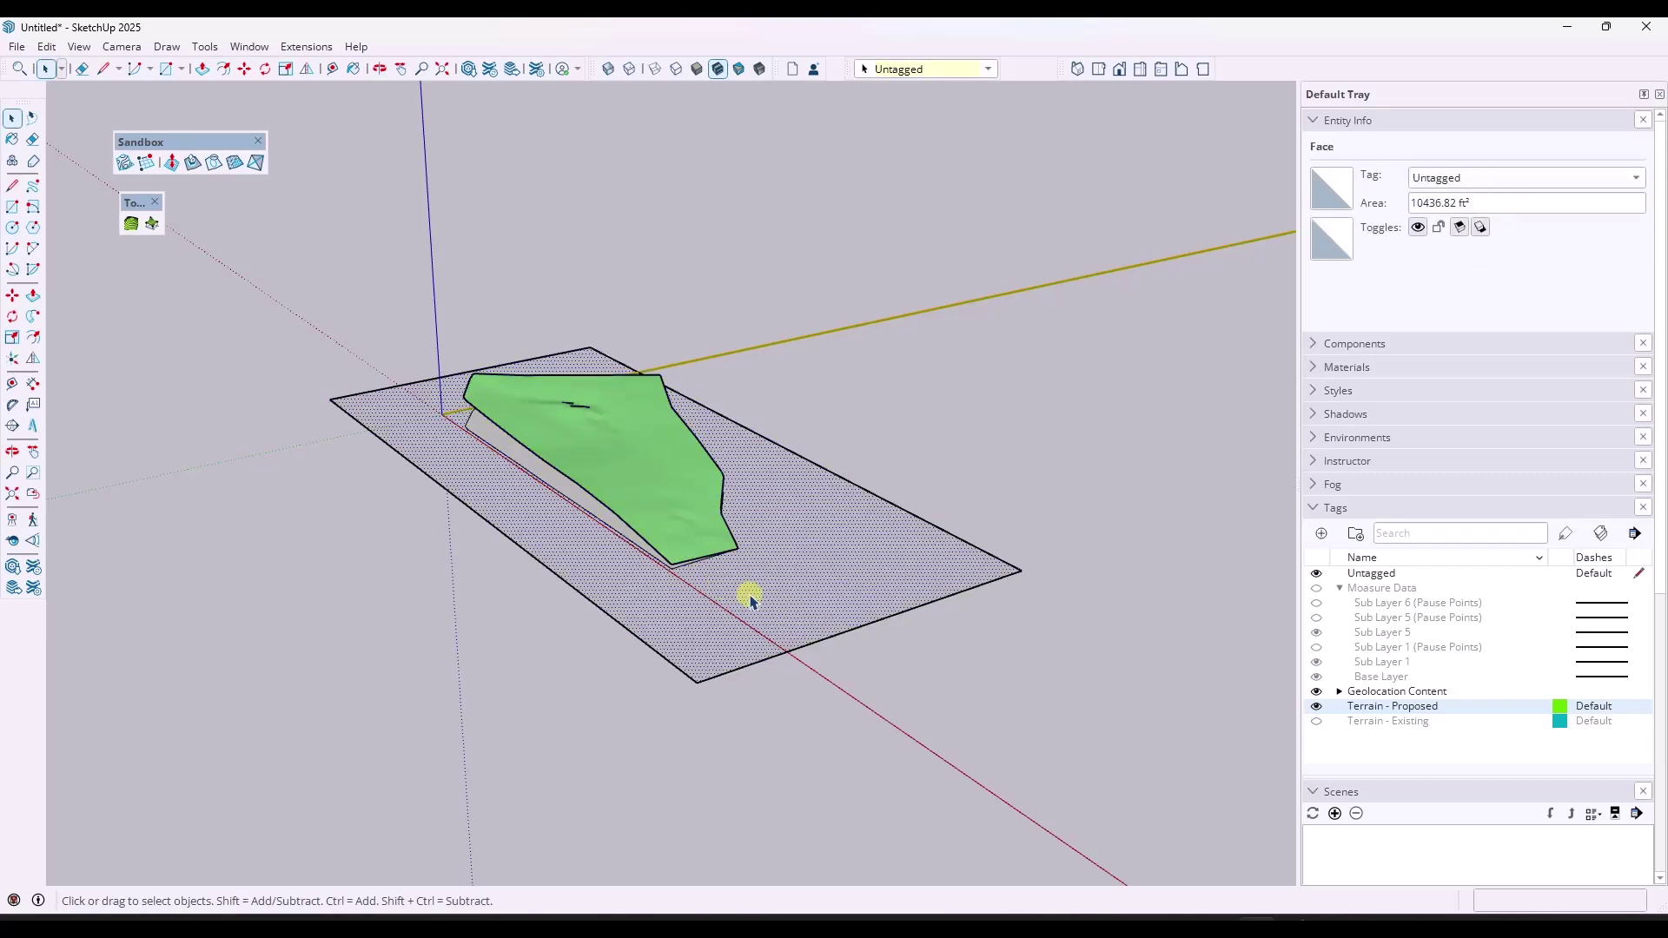
Step: Select the rectangle with its draped terrain outline and move everything straight up, well above the terrain
double_click(799, 619)
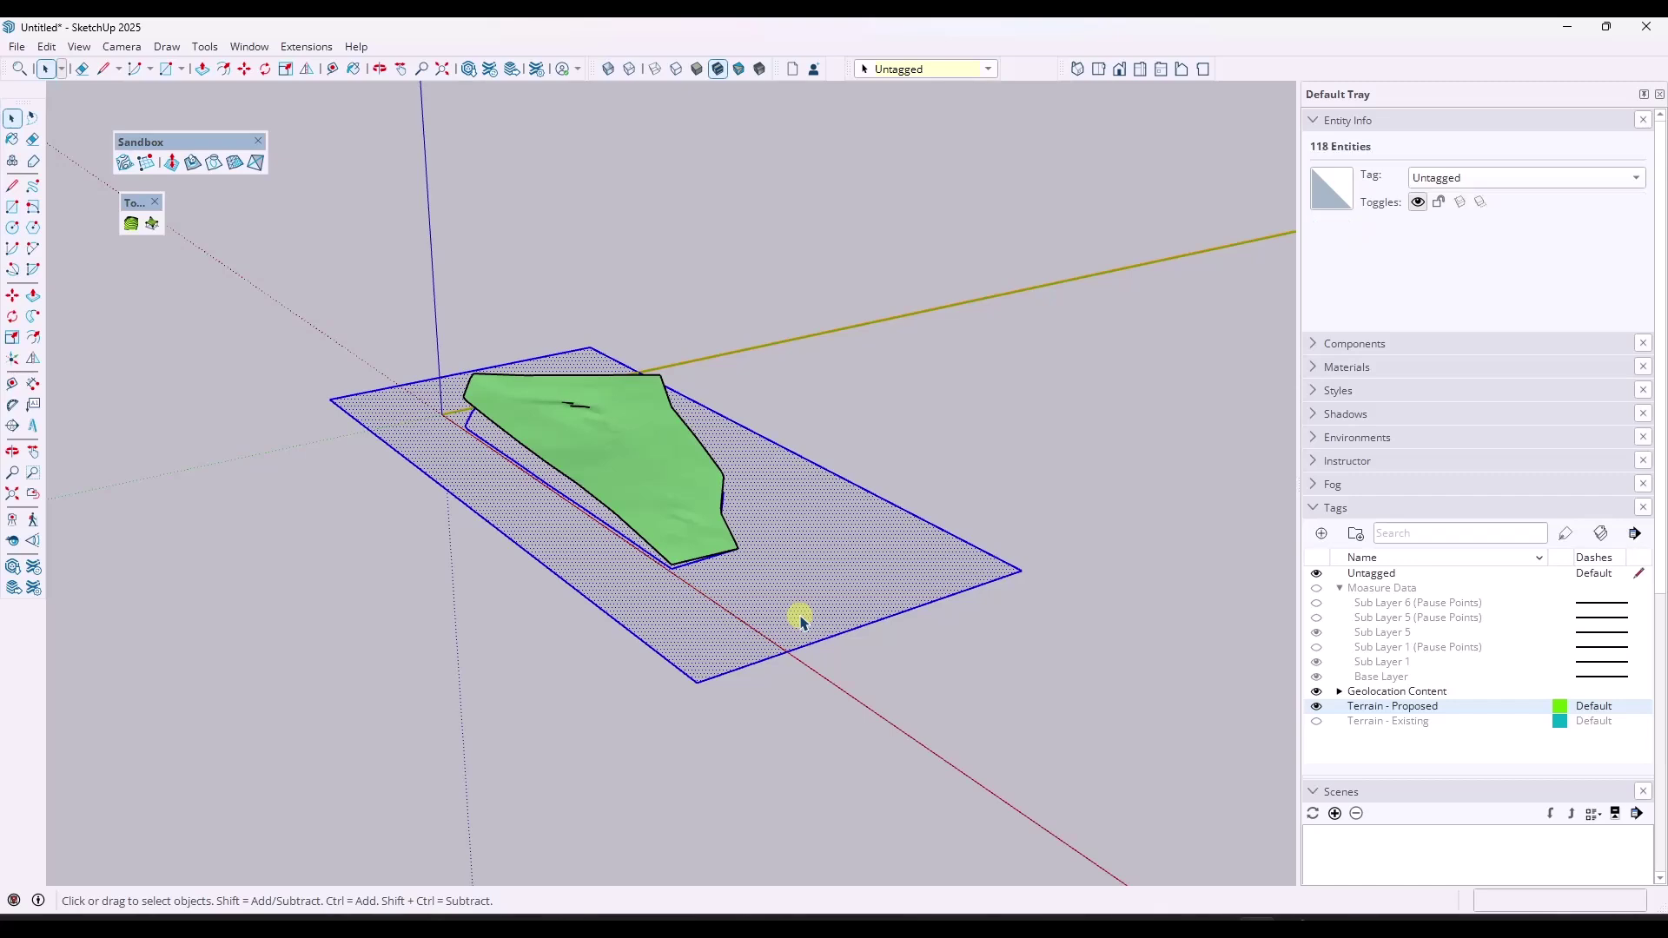
key(m)
drag(796, 614, 775, 483)
middle_drag(775, 484, 1008, 547)
key(space)
Step: Shorten the raised rectangle to about 136' 8" long and pull its back long edge inward toward the terrain outline
click(886, 484)
click(999, 534)
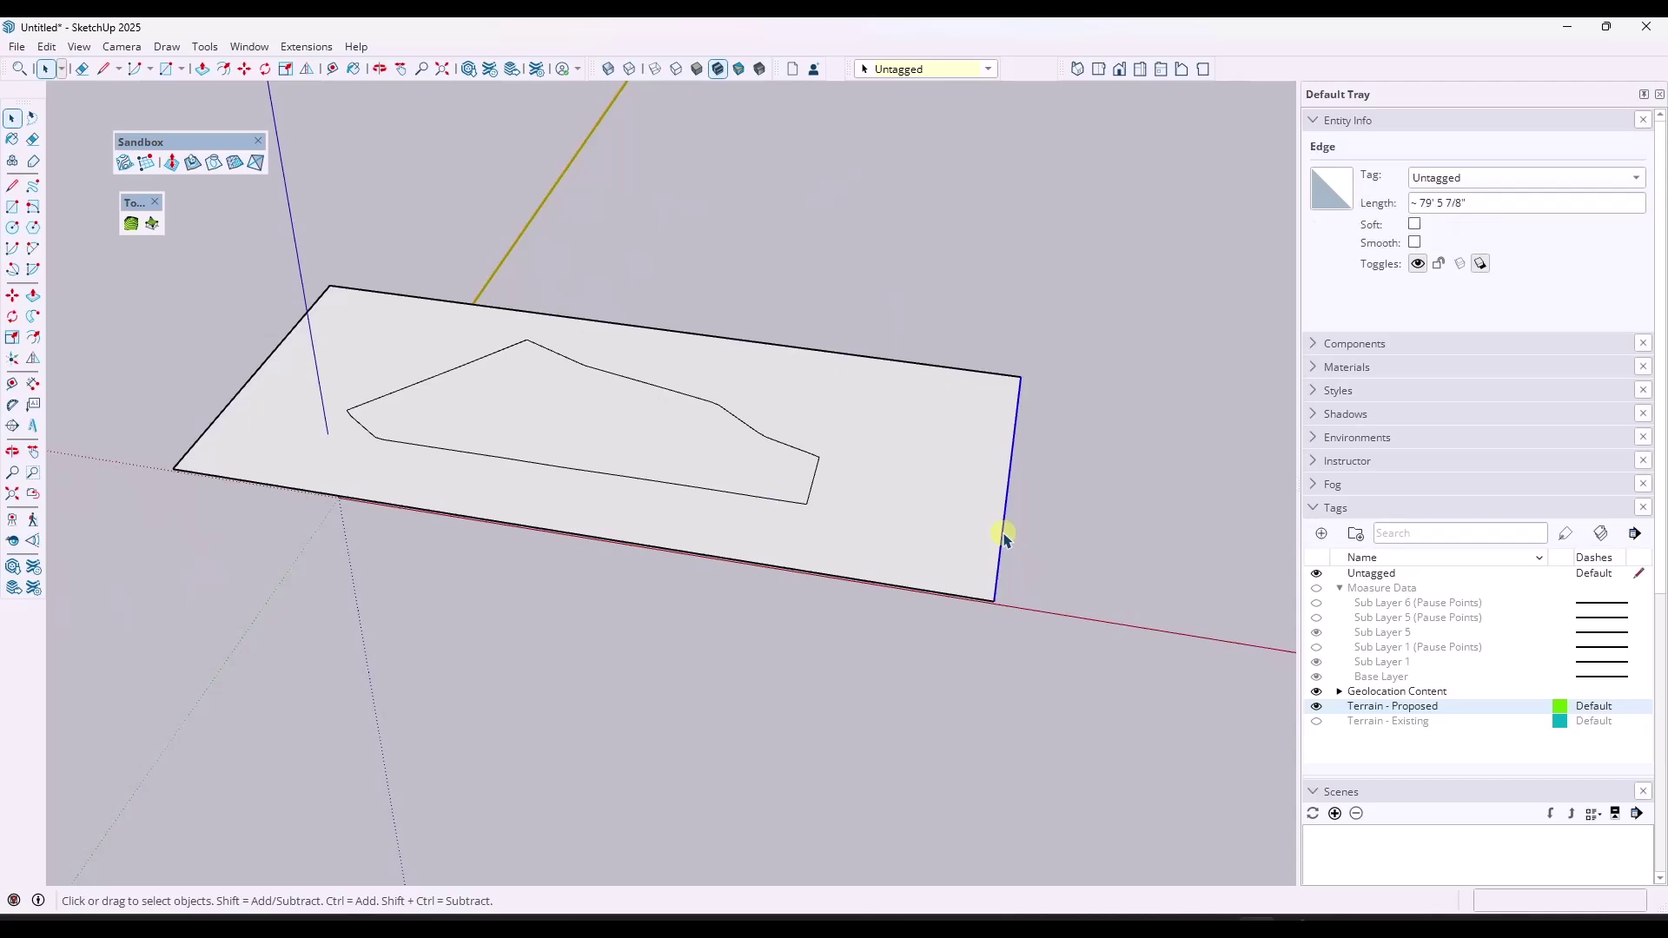
key(m)
click(998, 529)
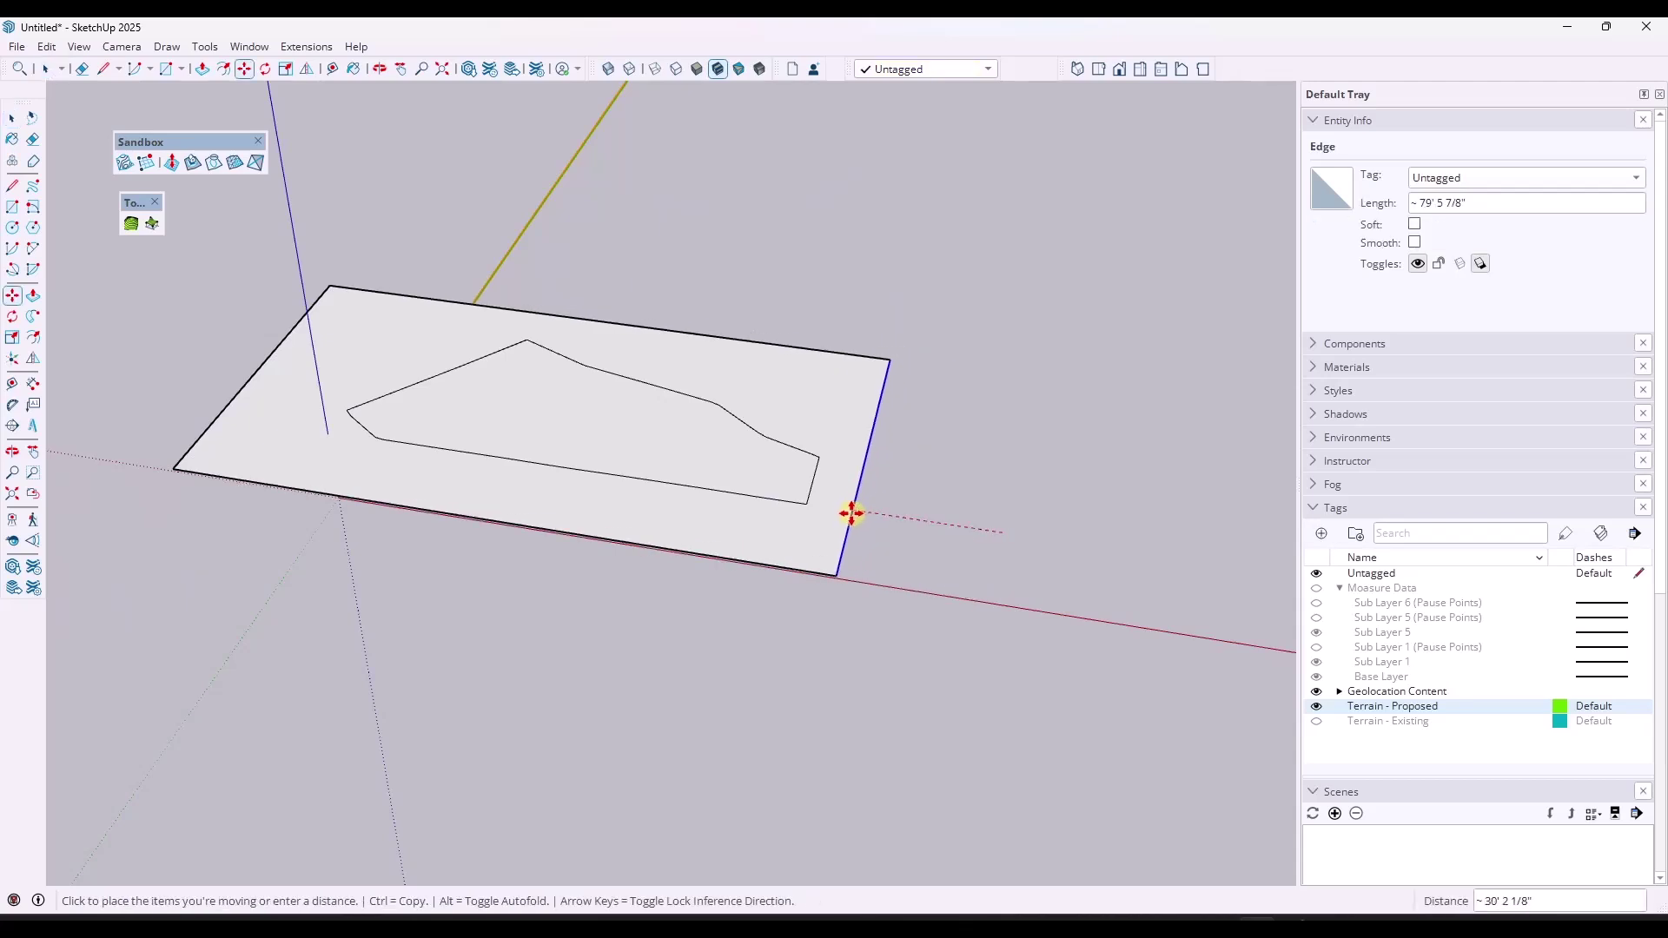
click(827, 512)
key(space)
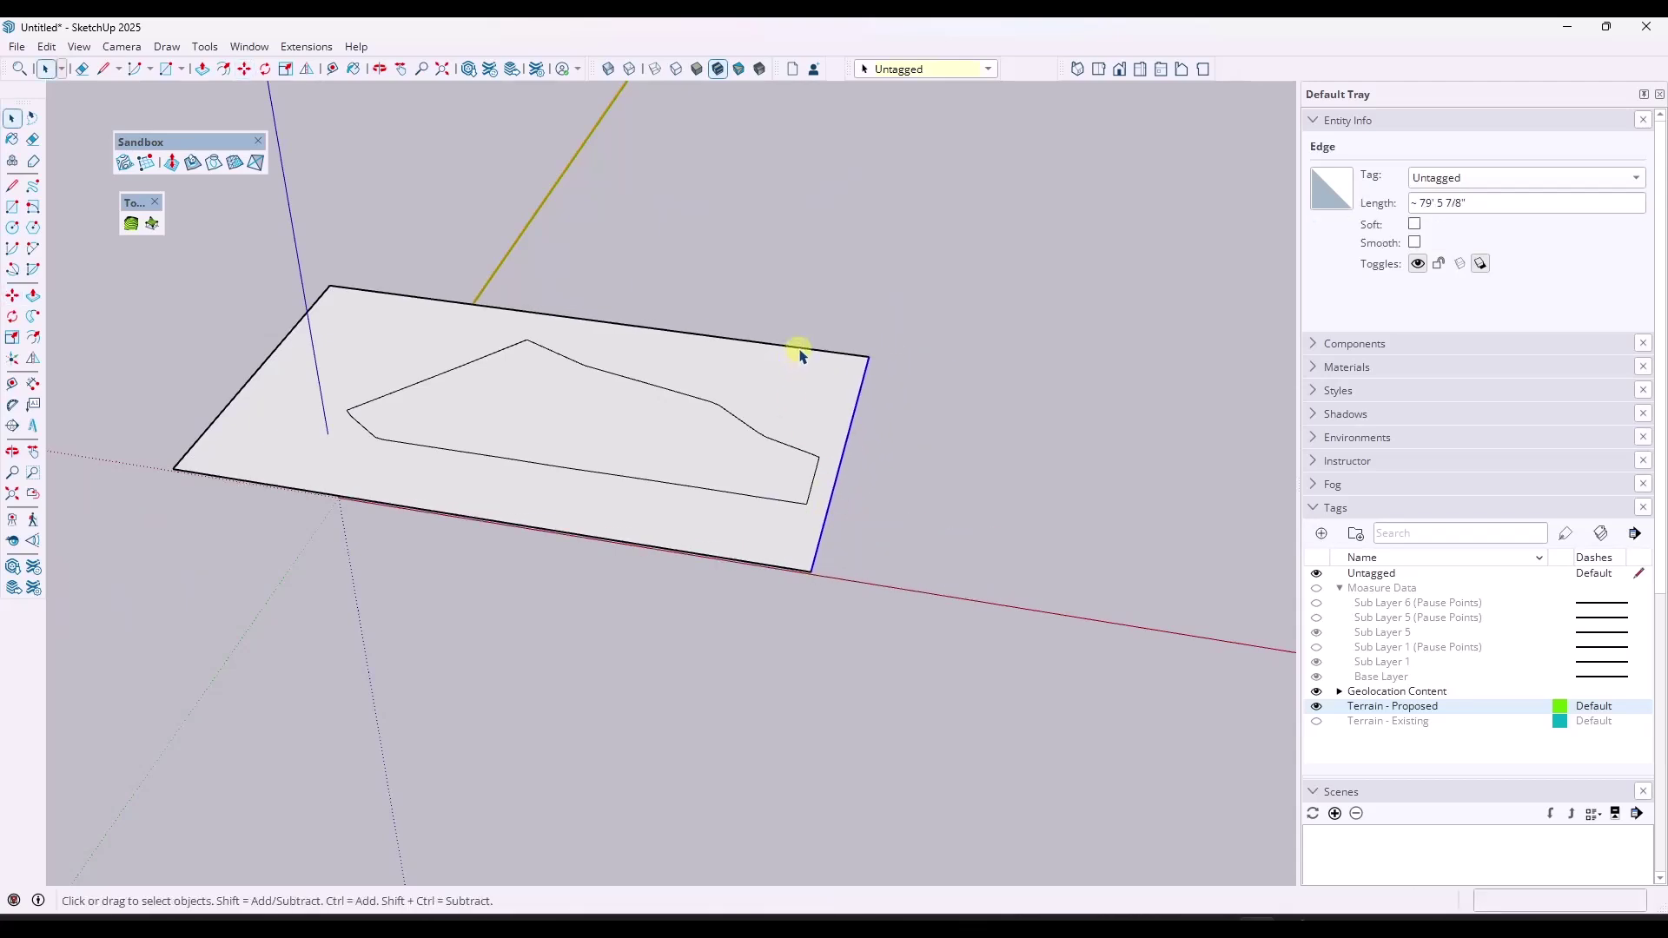
key(m)
click(797, 349)
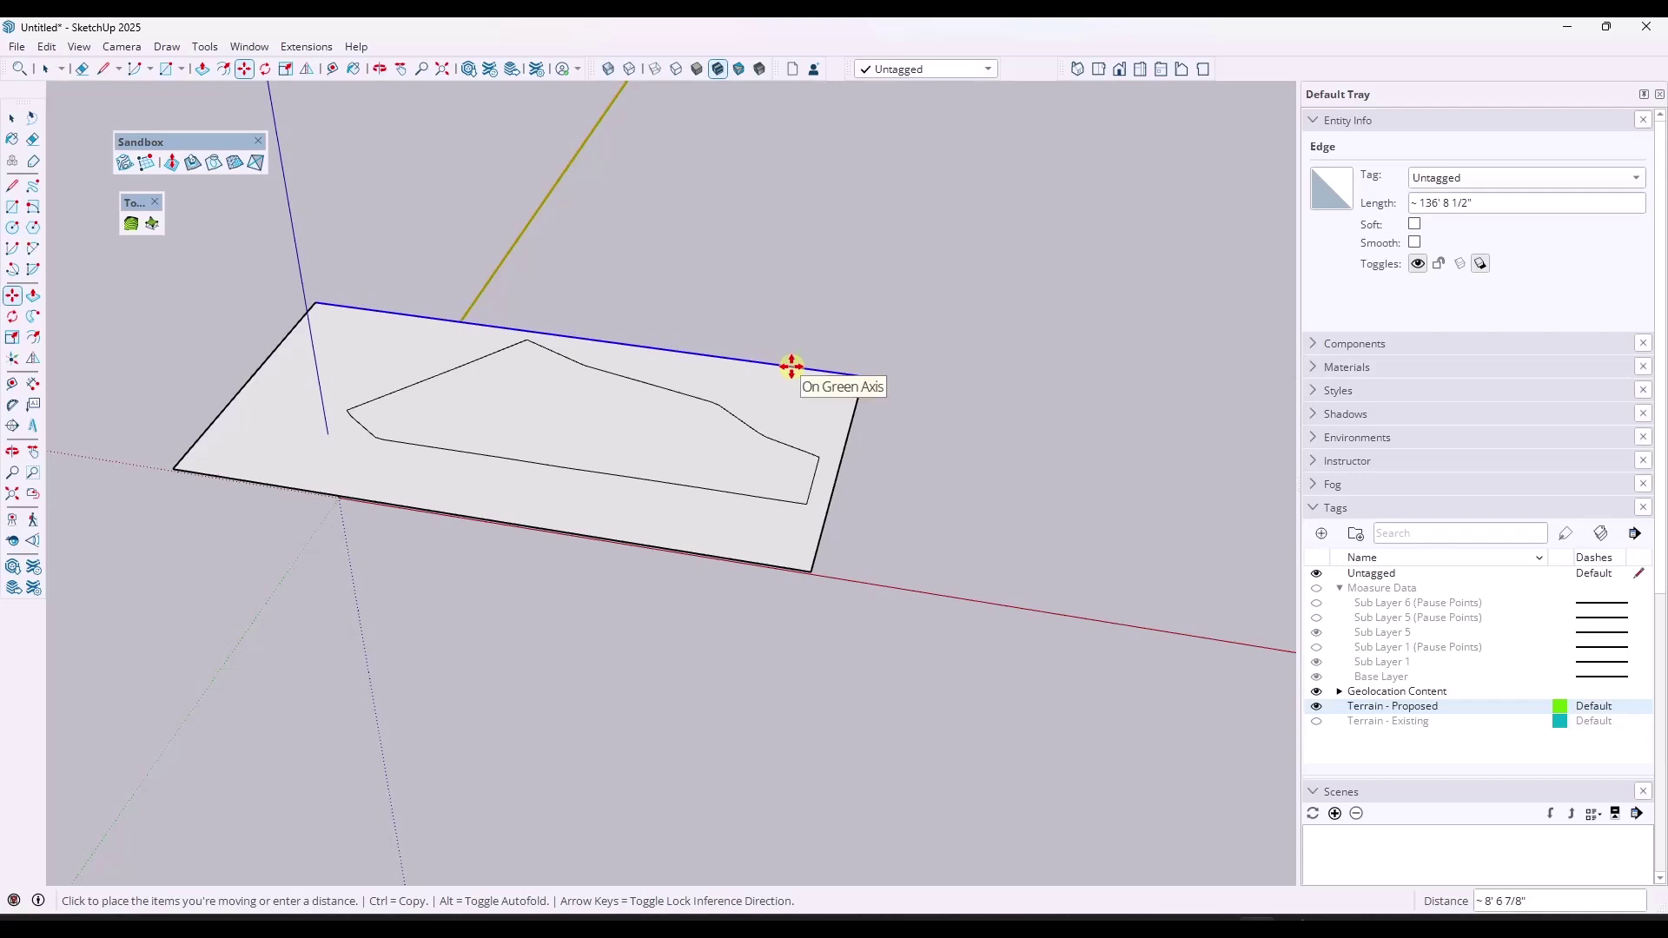
click(793, 361)
Step: Select all connected geometry of the raised rectangle and terrain outline and make it a group
middle_drag(361, 373, 658, 450)
key(space)
triple_click(659, 450)
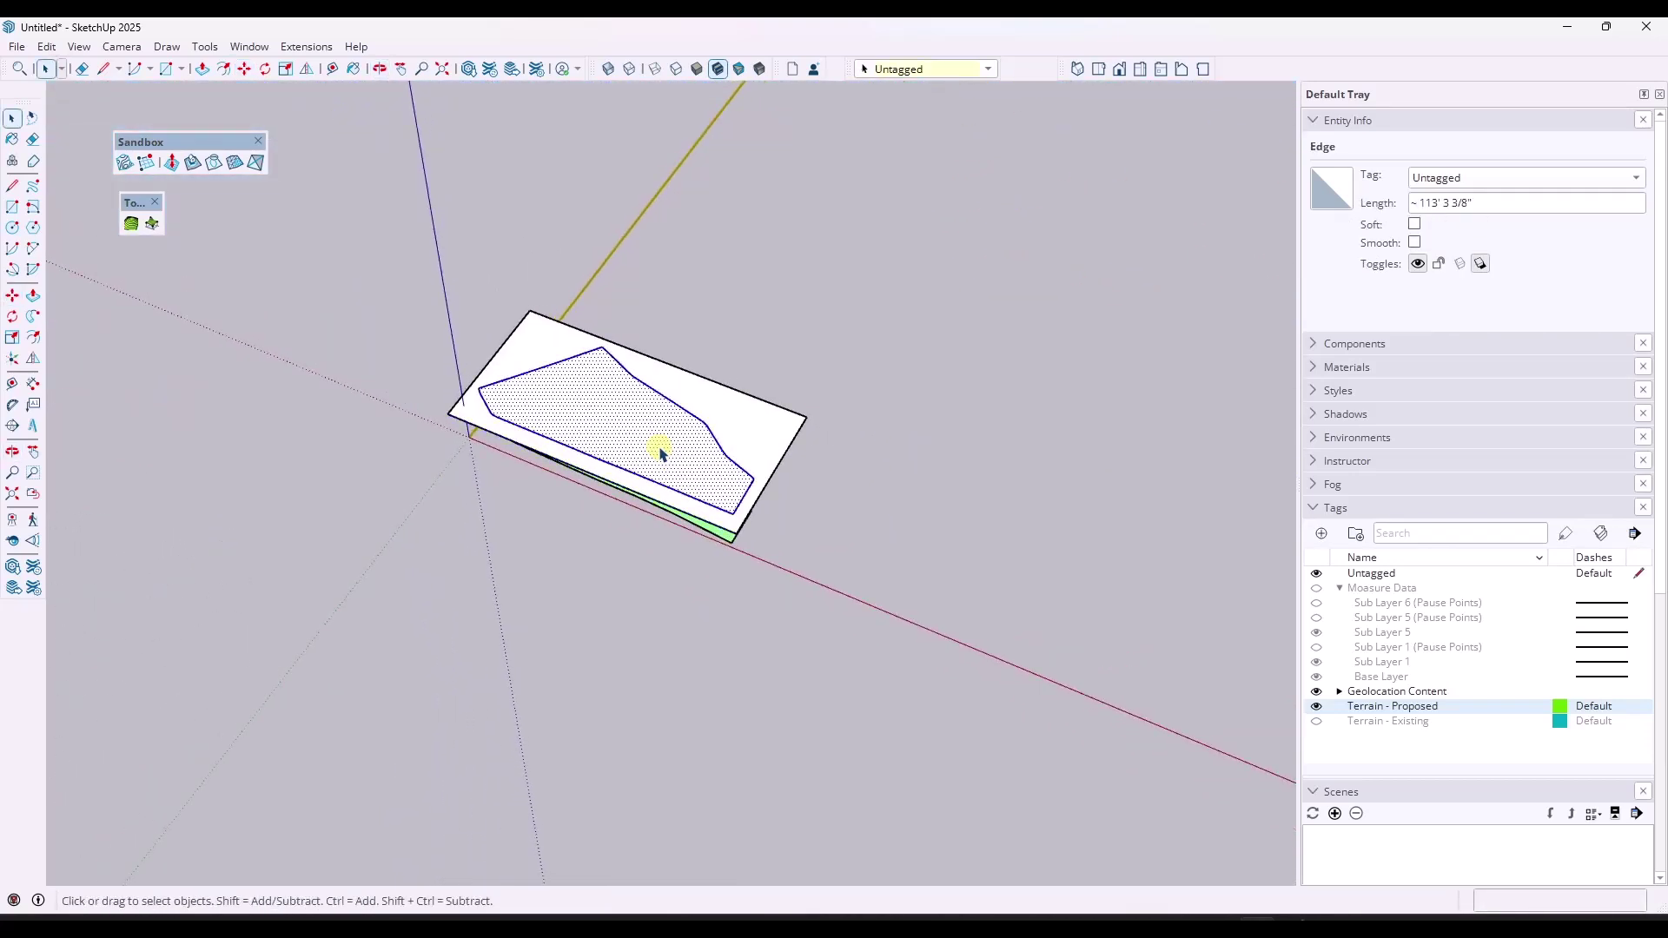
right_click(658, 452)
click(712, 181)
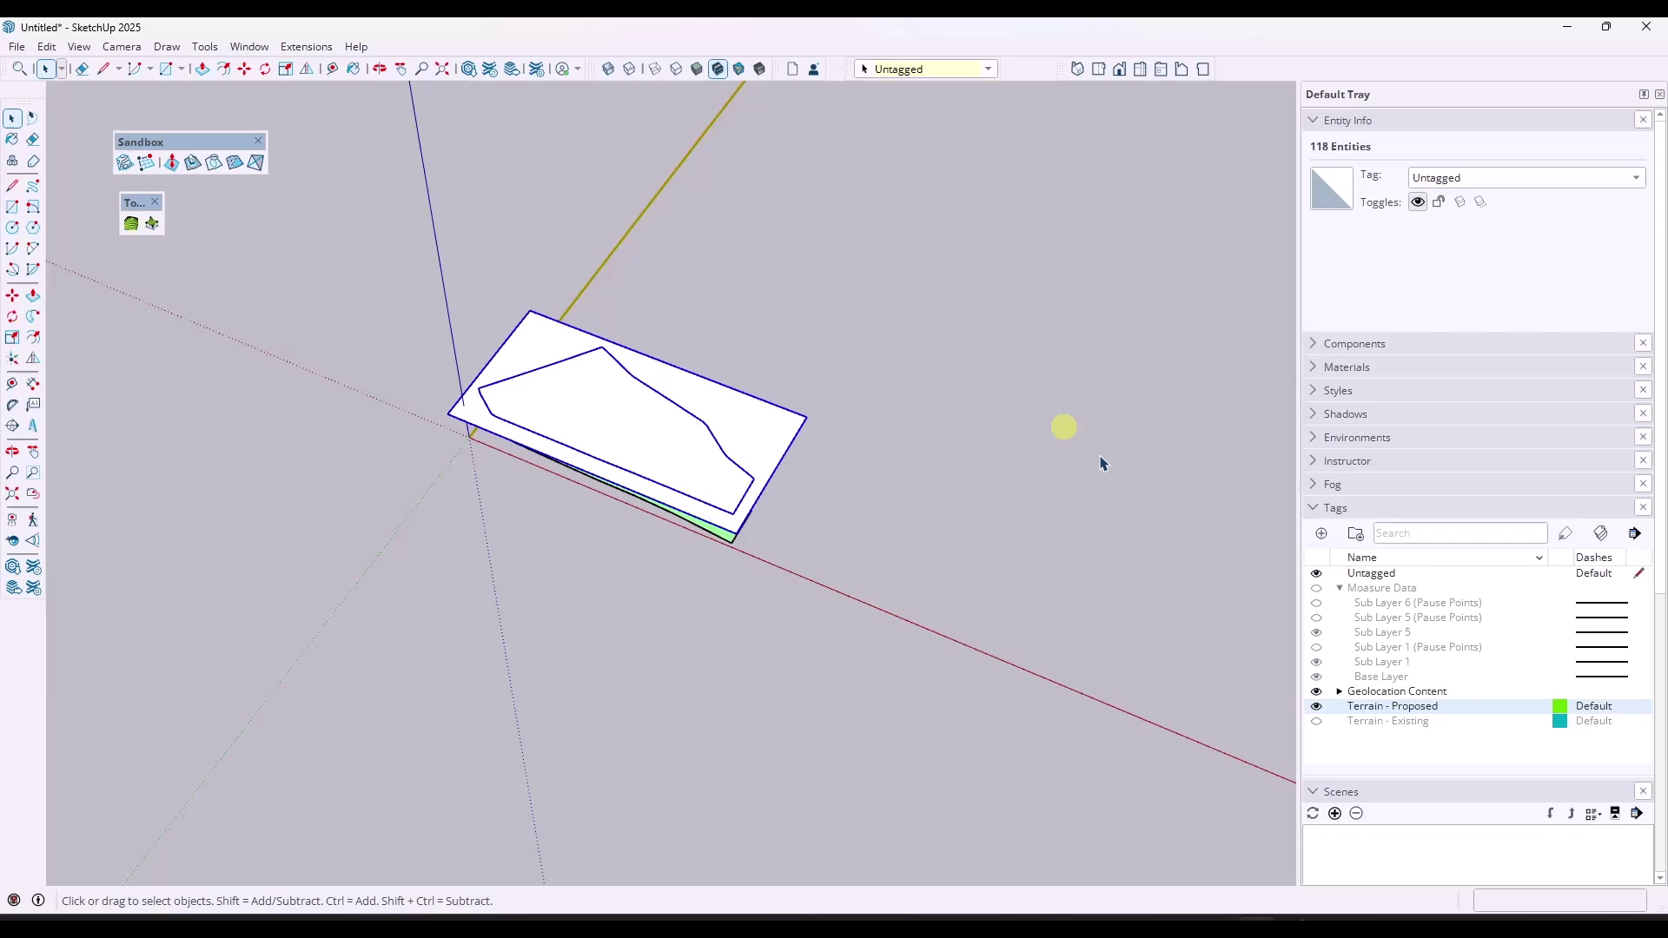
Step: Create a tag named CONC - Flatwork Base, assign the rectangle group to it and test the tag's visibility
click(1321, 533)
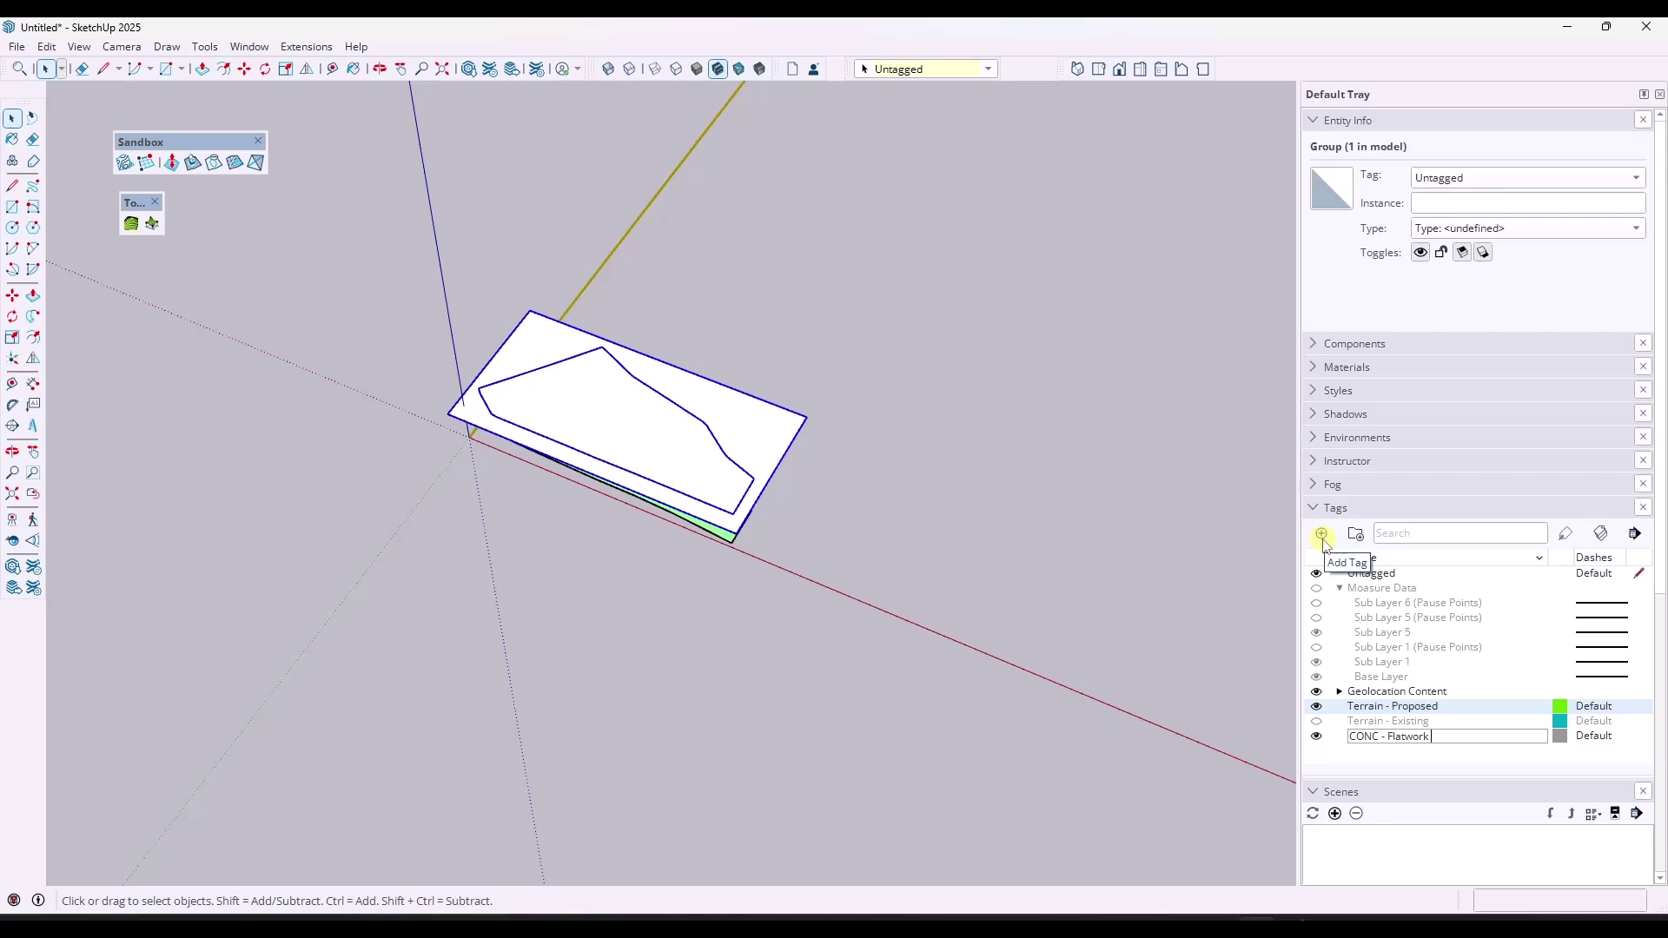
key(Return)
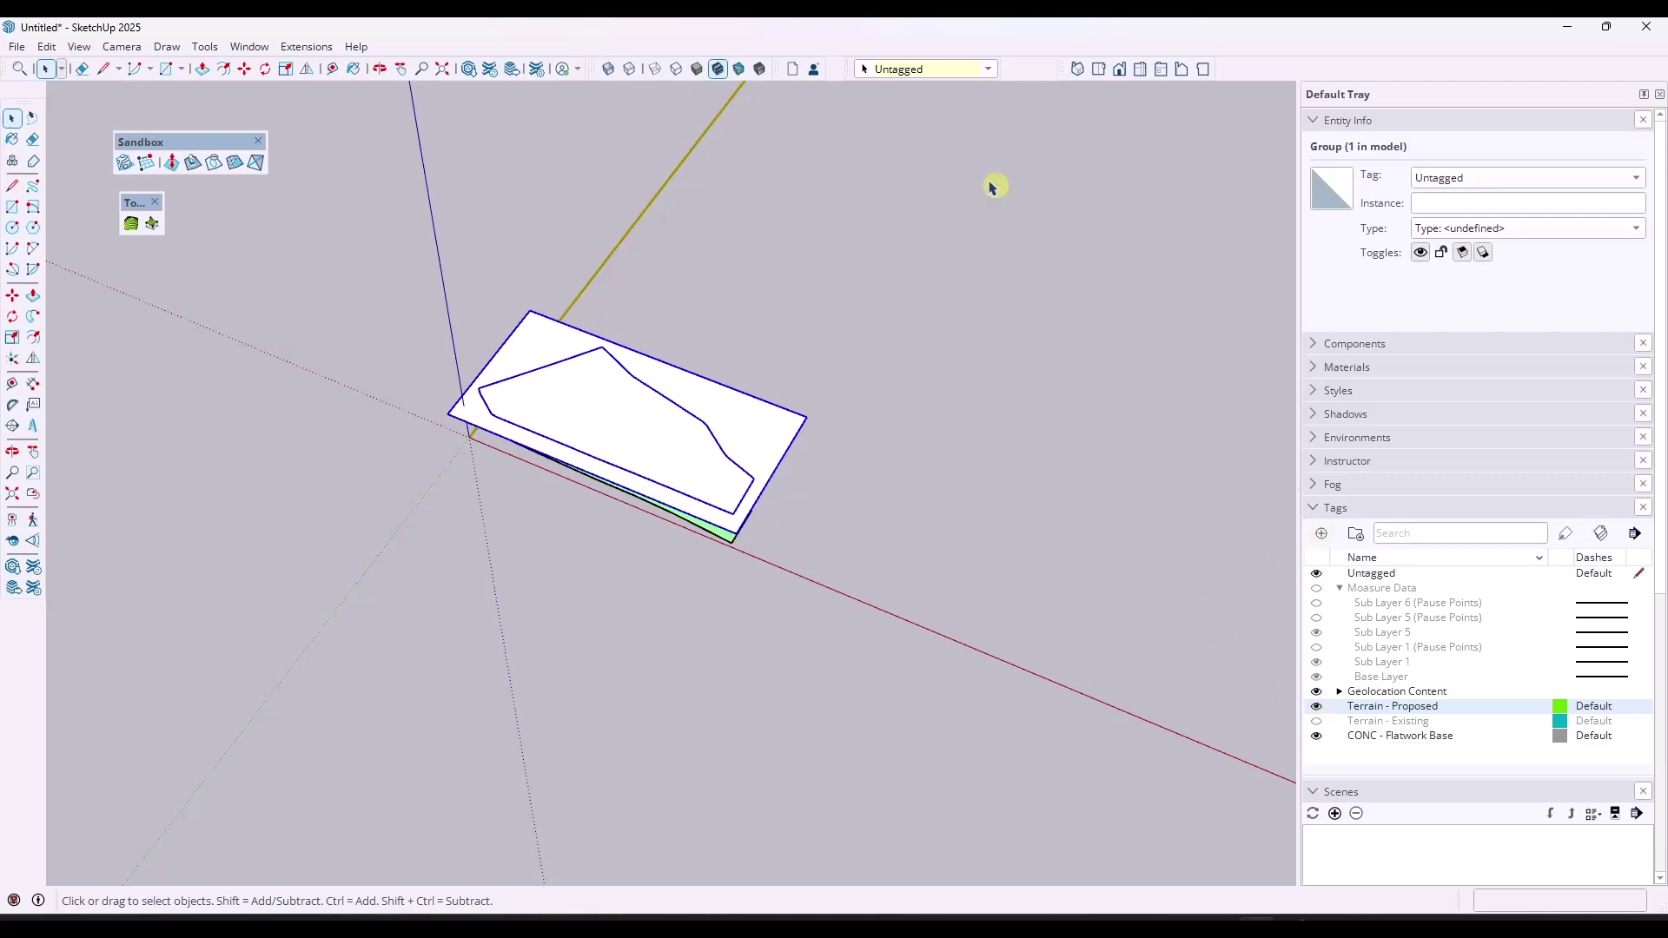
click(925, 69)
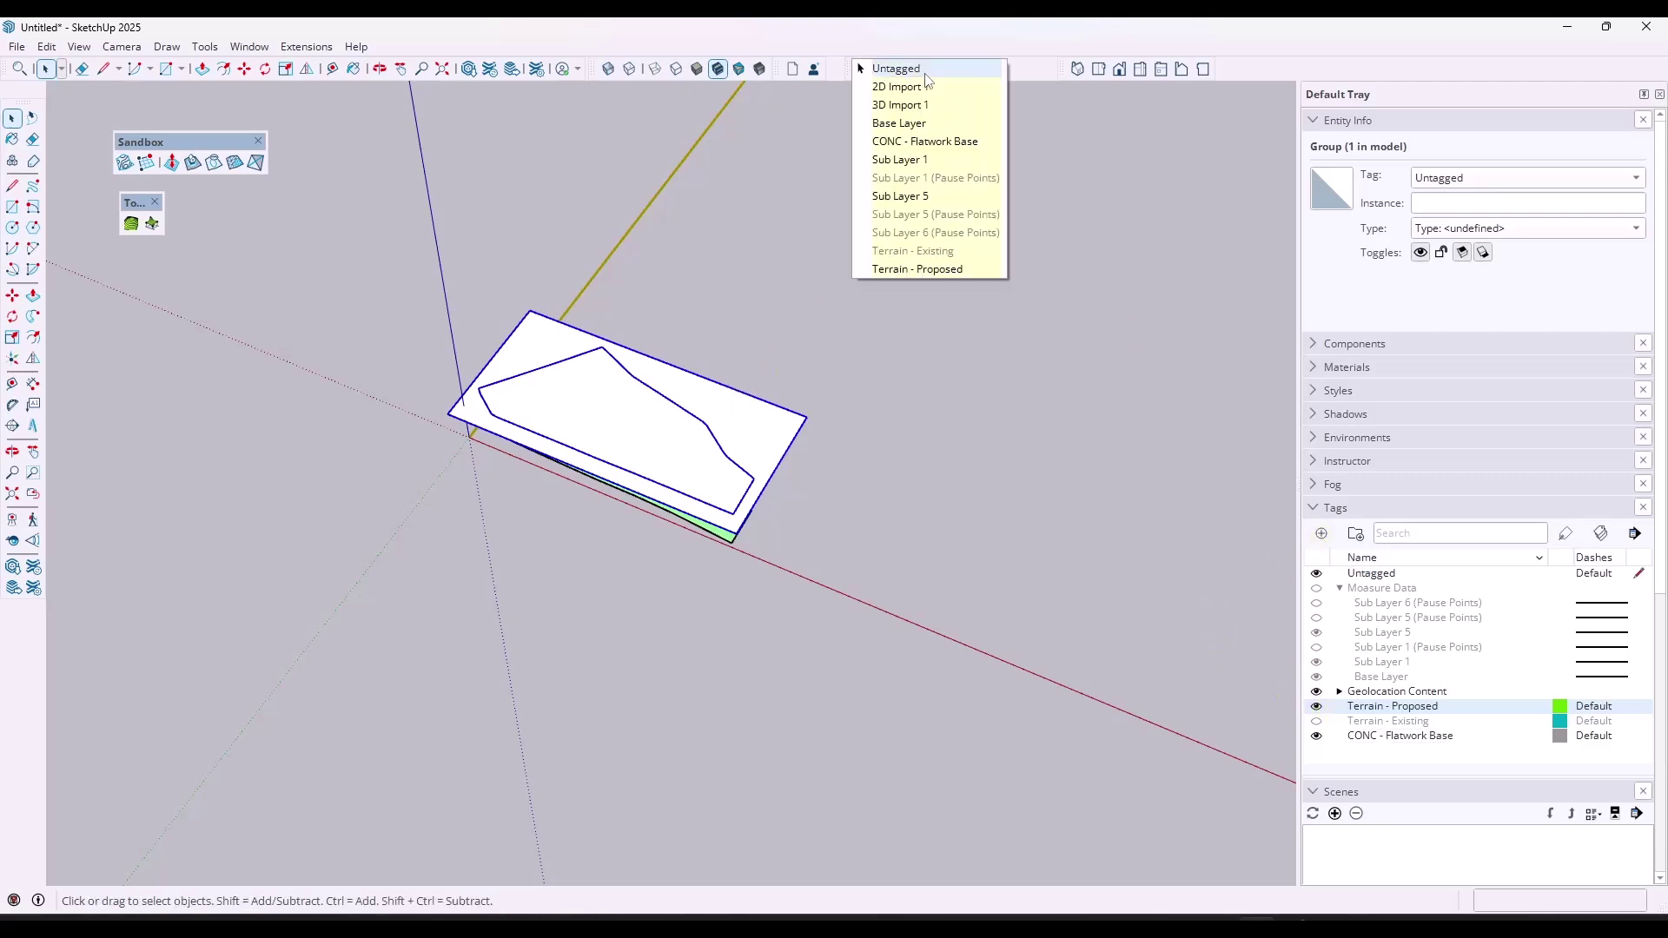
click(920, 171)
click(1316, 736)
click(1316, 735)
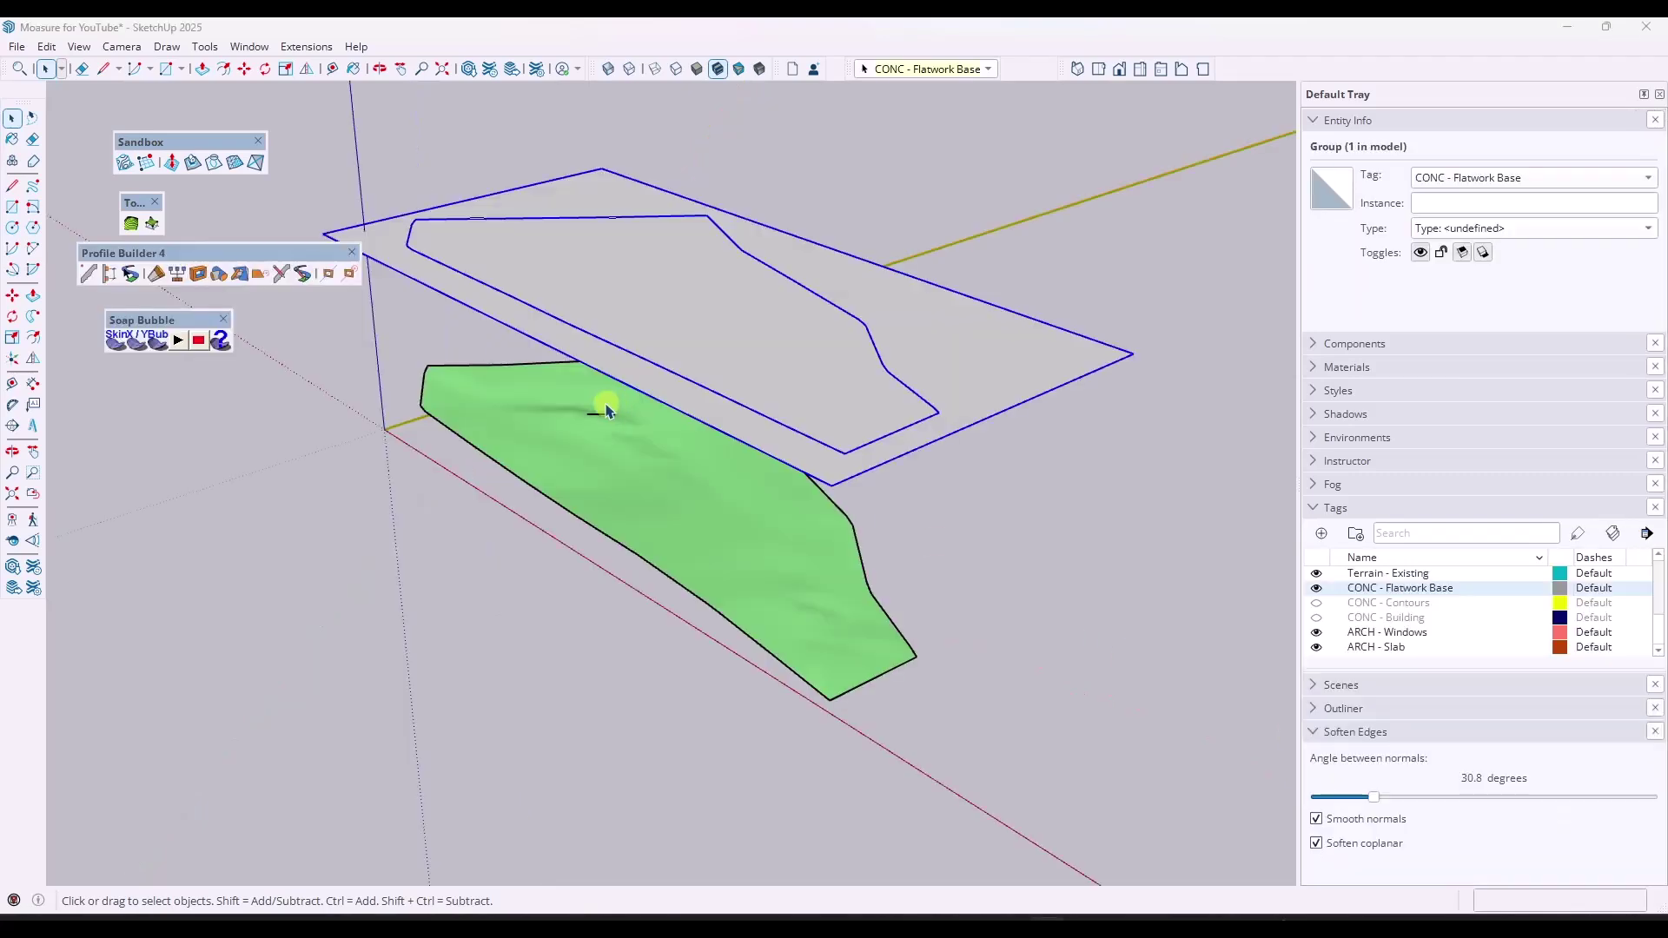
Step: Examine the terrain's slopes and drop-offs below the raised flatwork base from several low and high angles
middle_drag(606, 410, 990, 454)
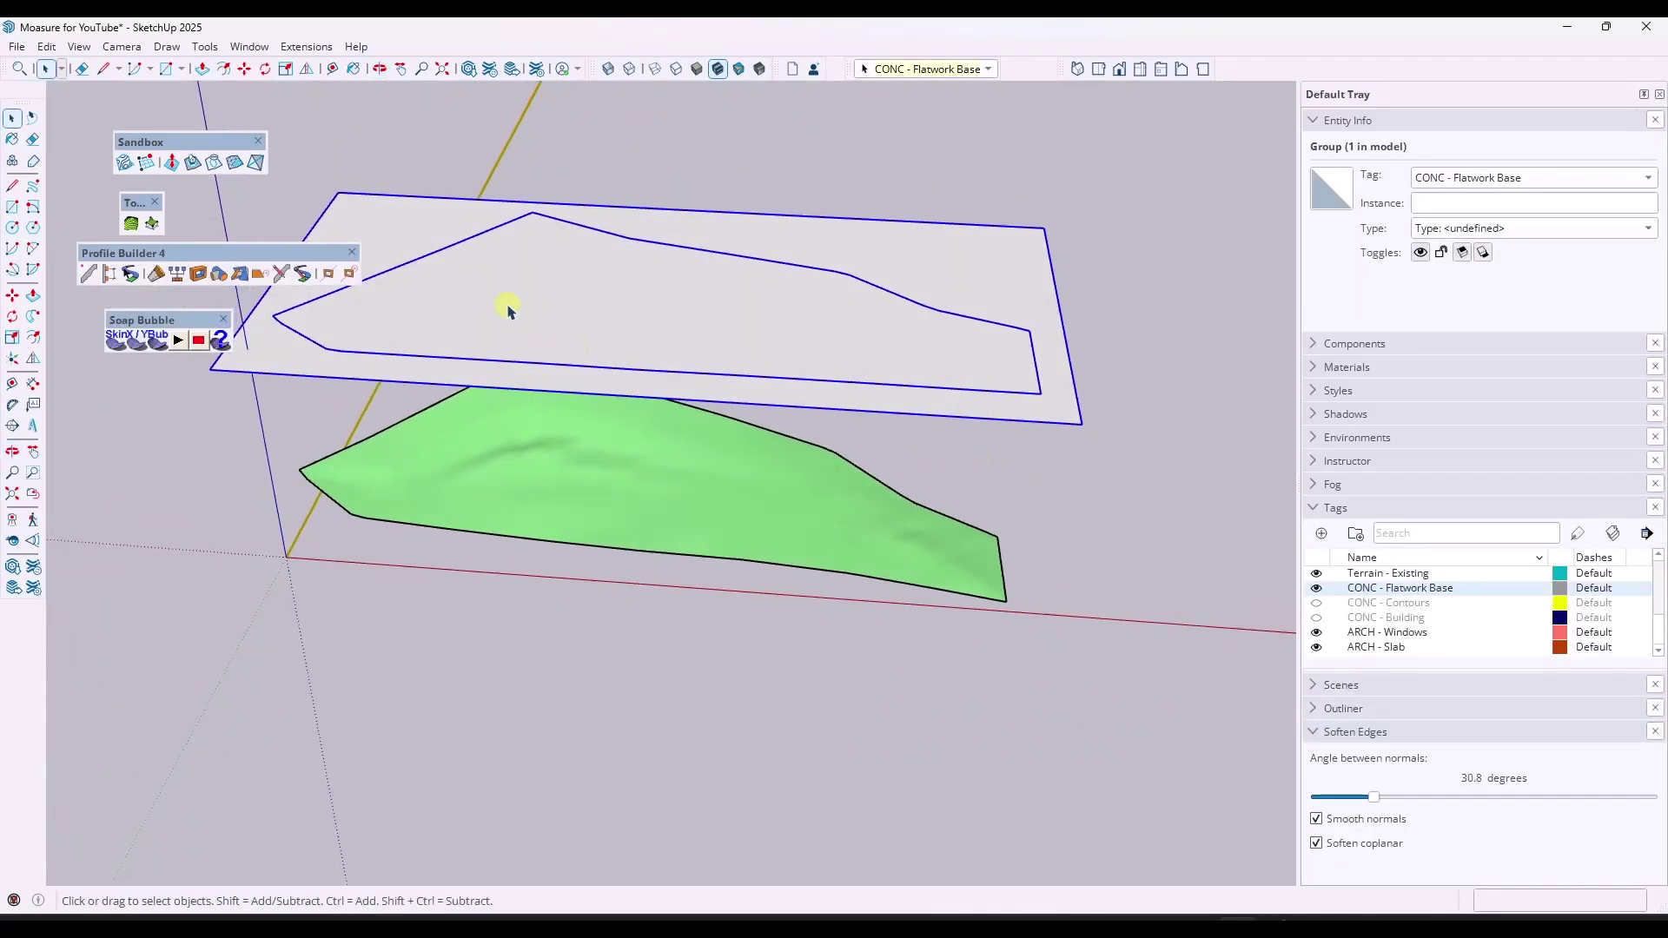
middle_drag(595, 298, 625, 277)
middle_drag(584, 288, 566, 486)
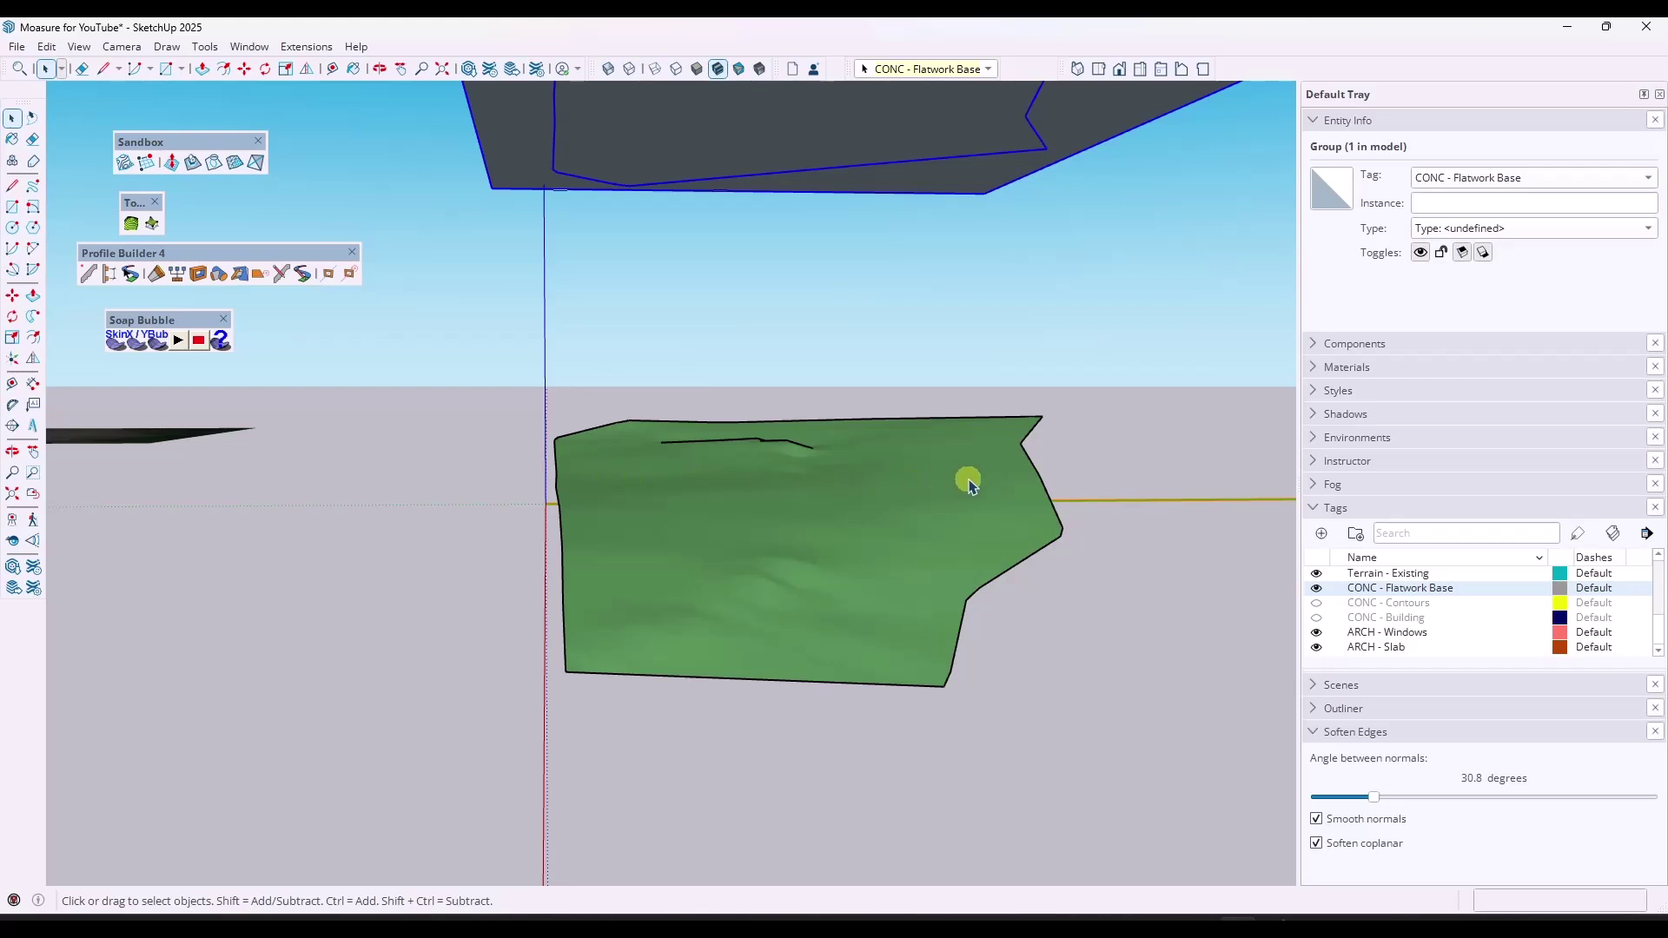
middle_drag(719, 501, 681, 558)
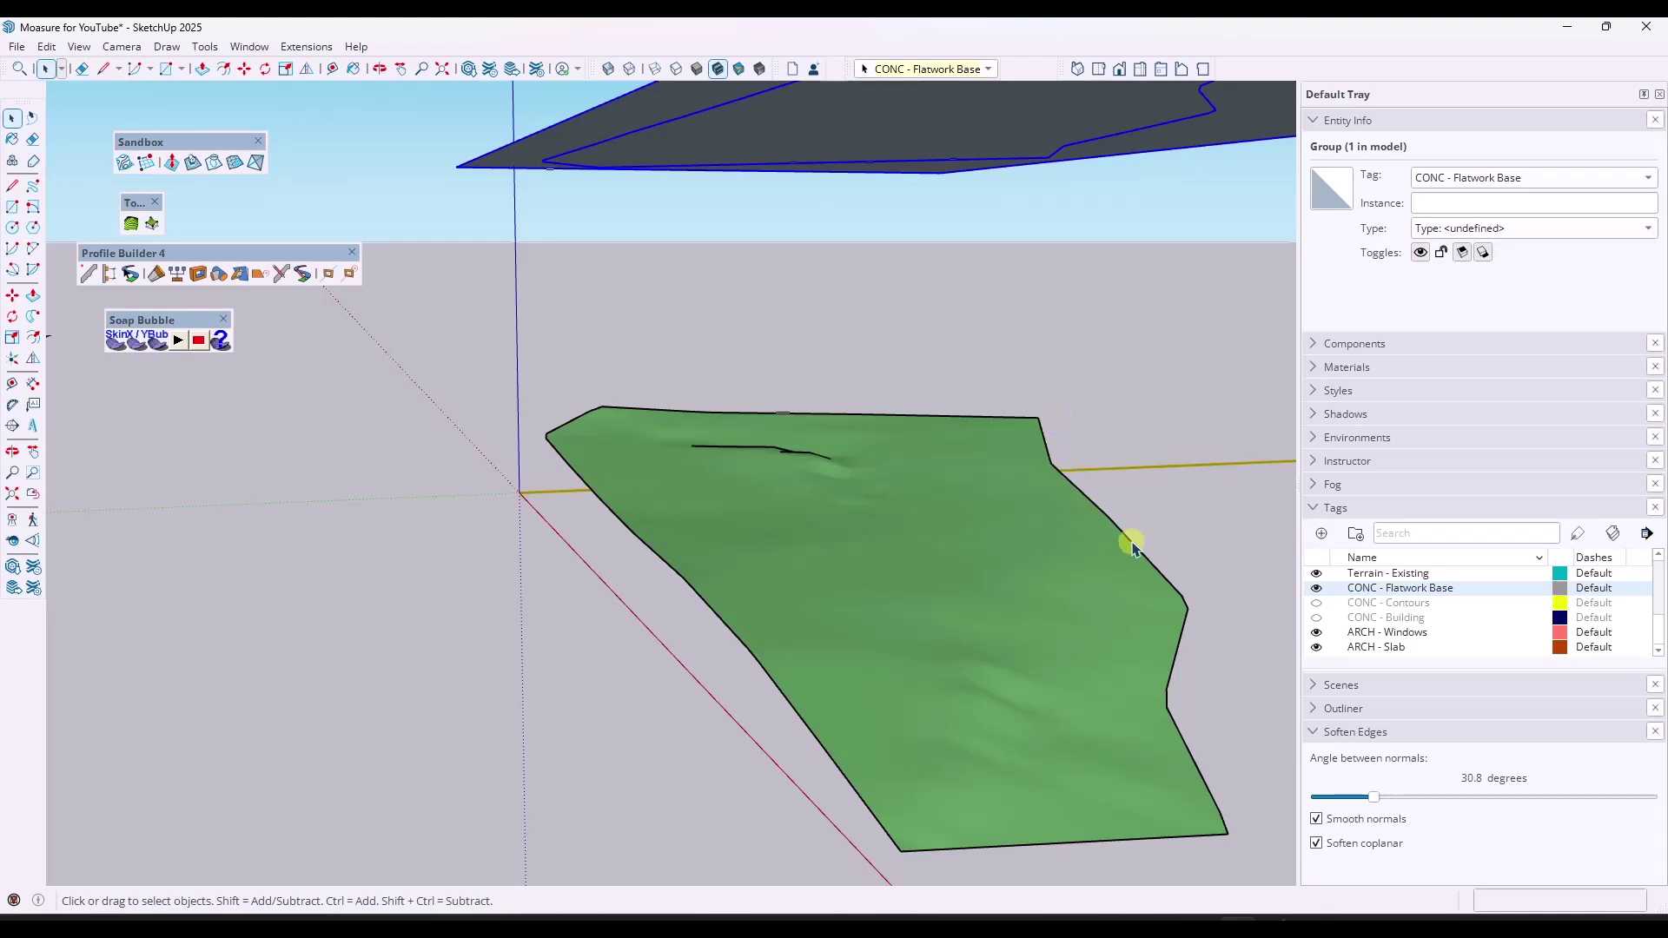
middle_drag(811, 499, 961, 454)
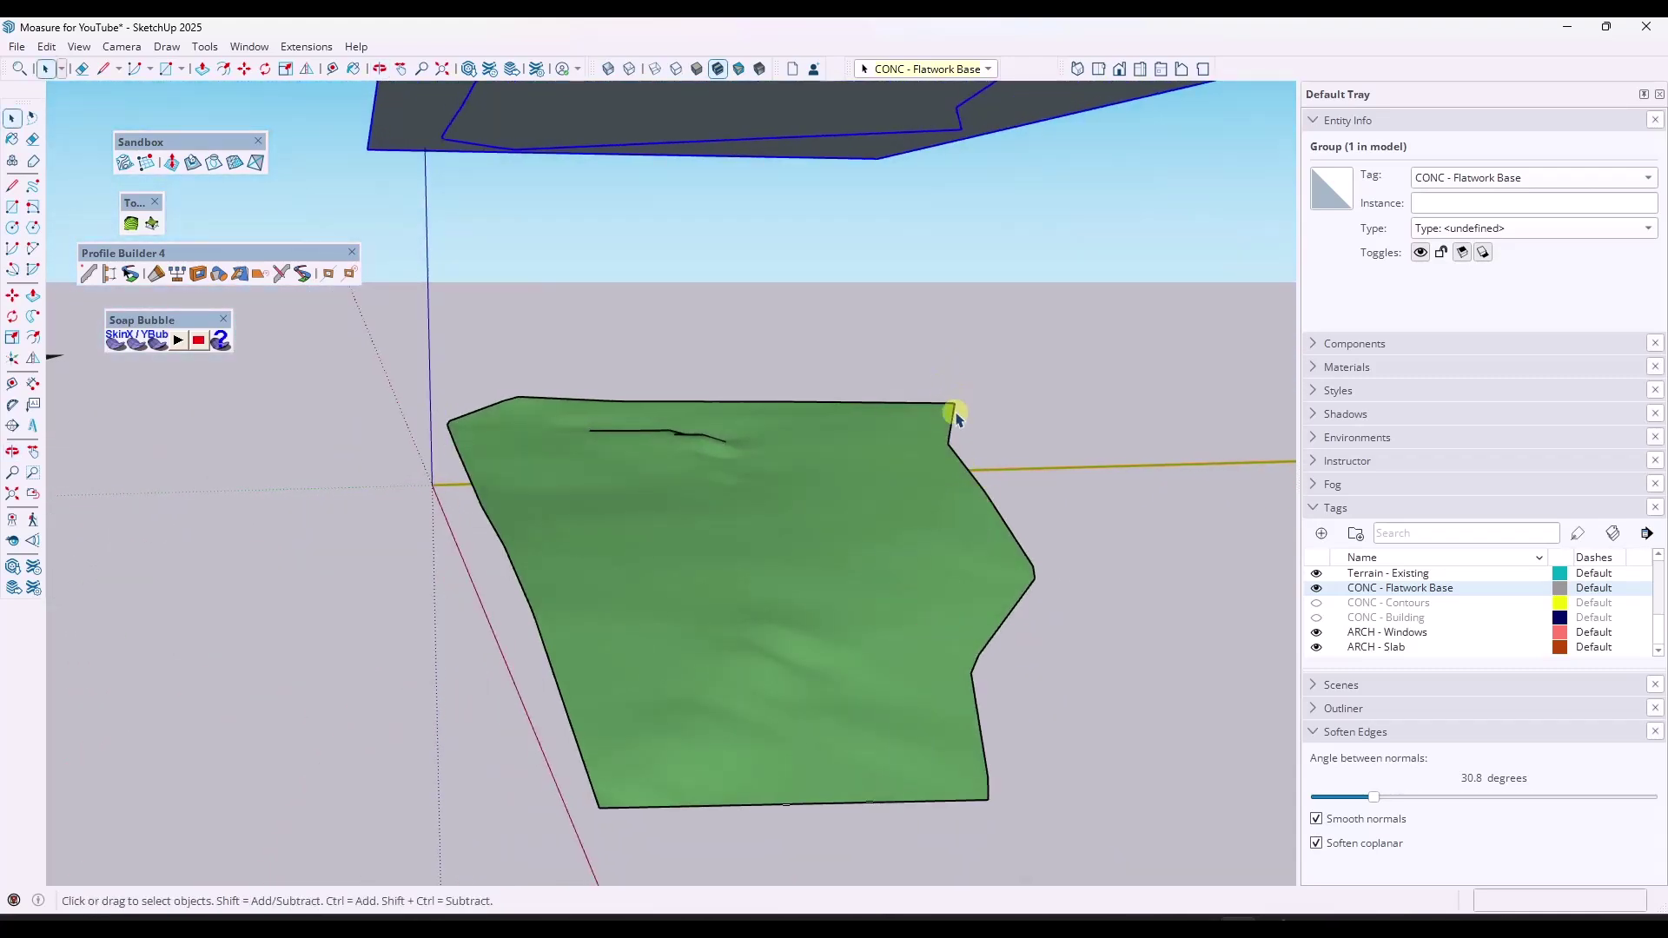
middle_drag(1005, 570, 834, 521)
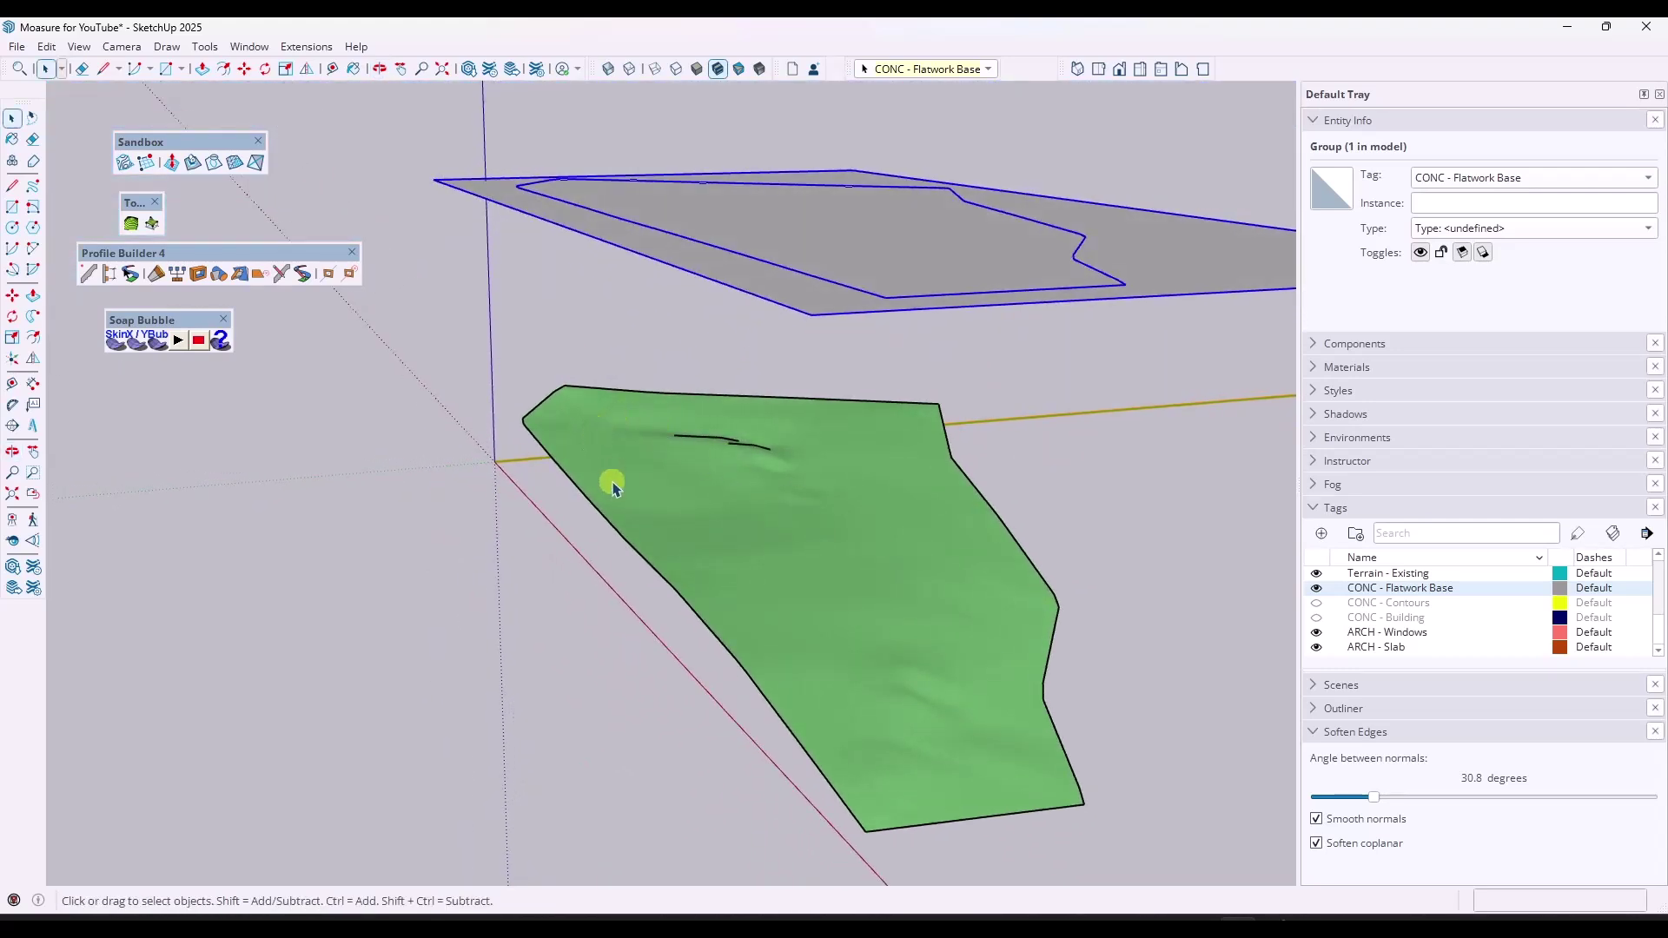
middle_drag(924, 658, 845, 402)
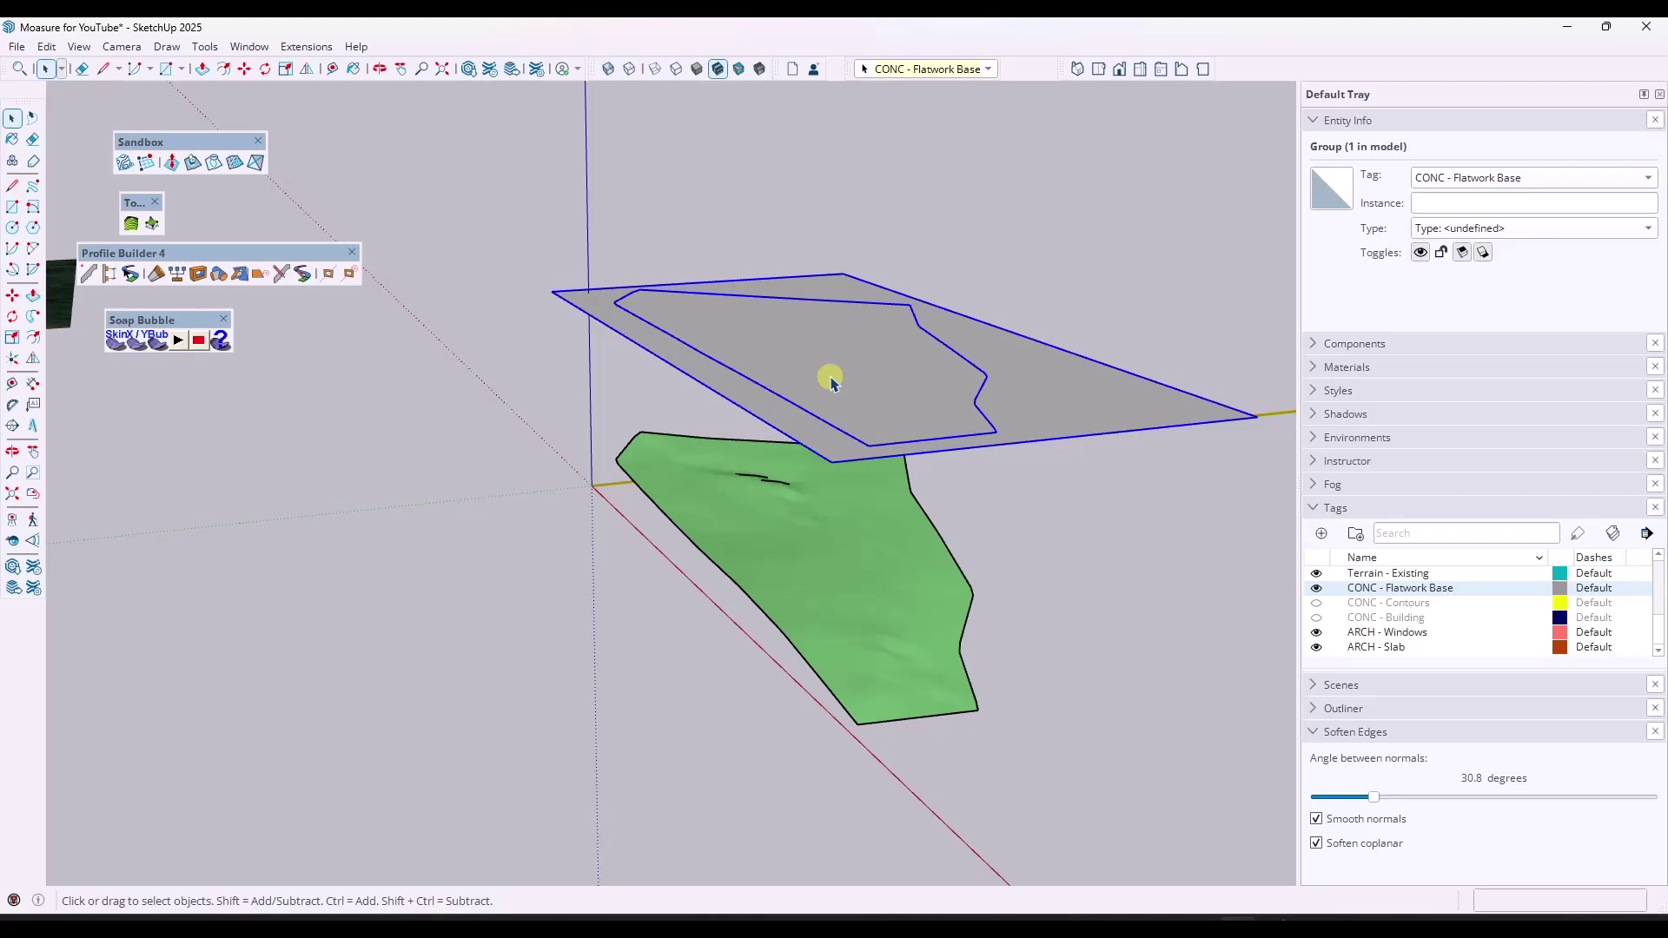
Step: Inside the flatwork base group, offset the terrain outline face inward by 5'
double_click(830, 381)
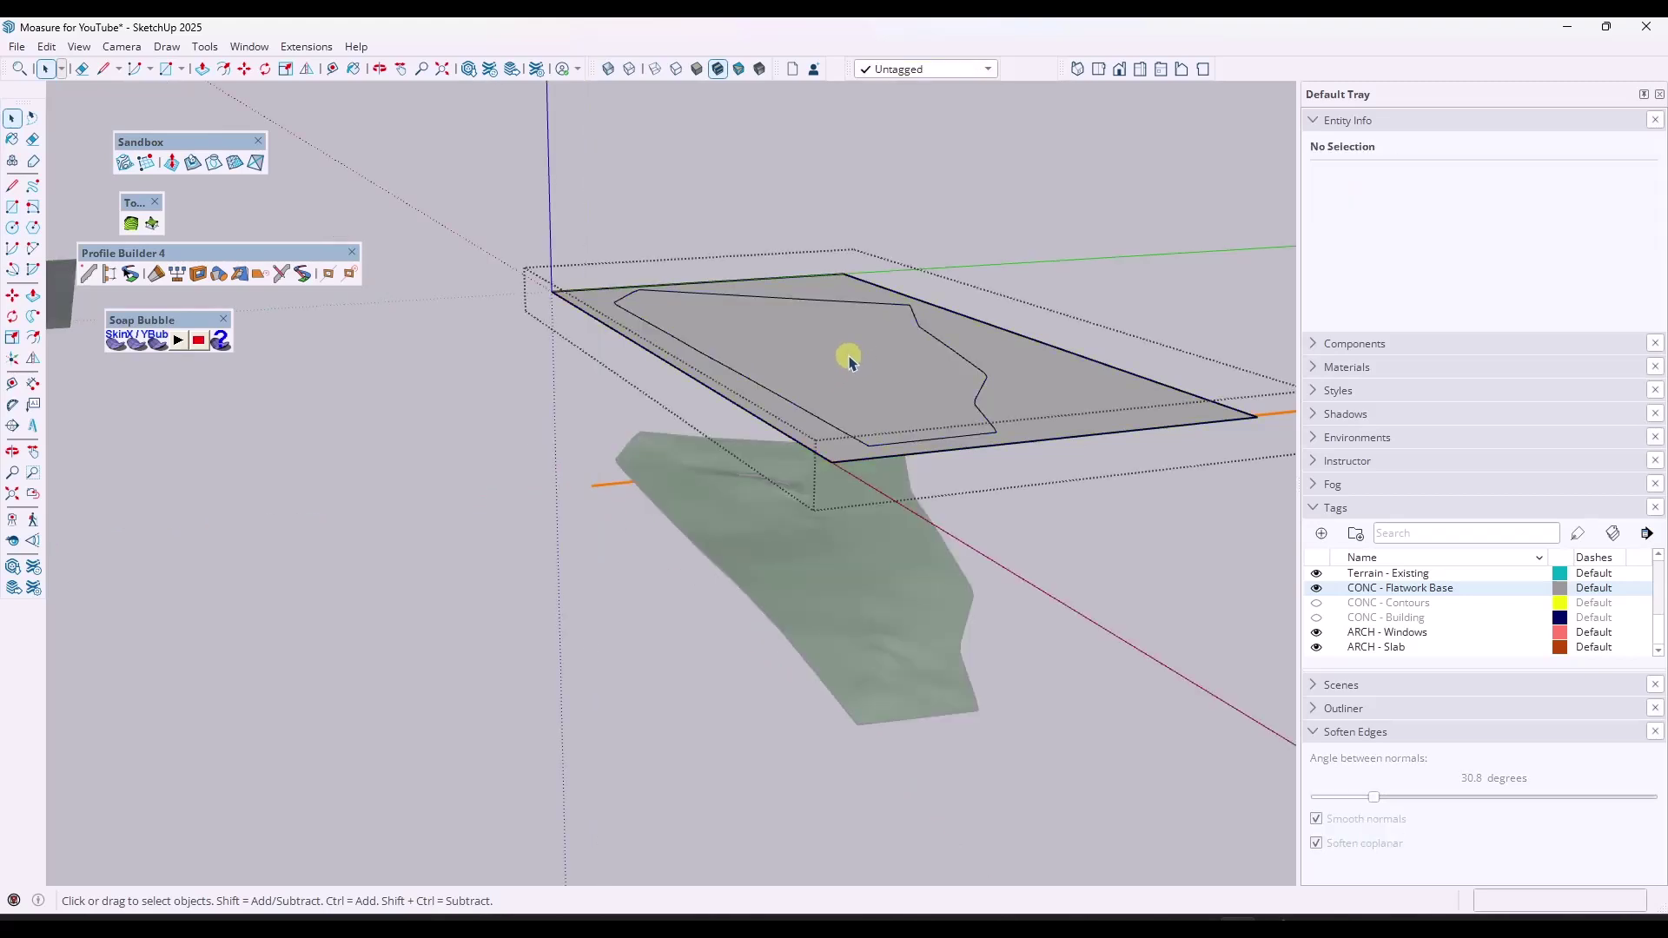
click(777, 352)
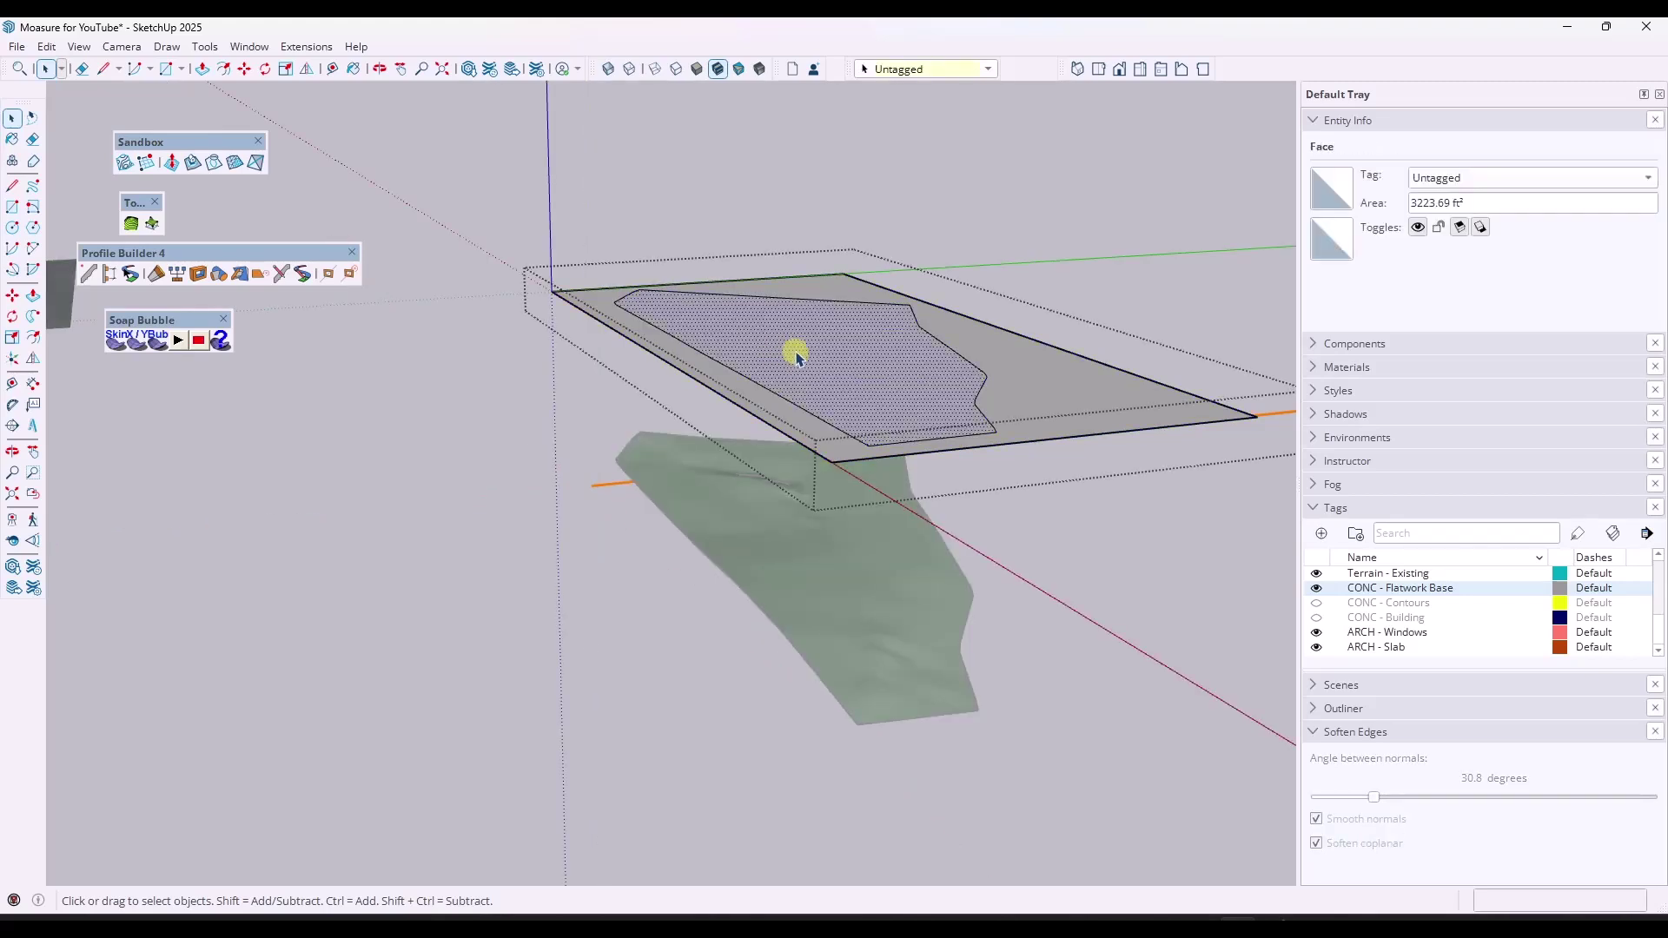
middle_drag(793, 350, 768, 423)
key(f)
click(752, 414)
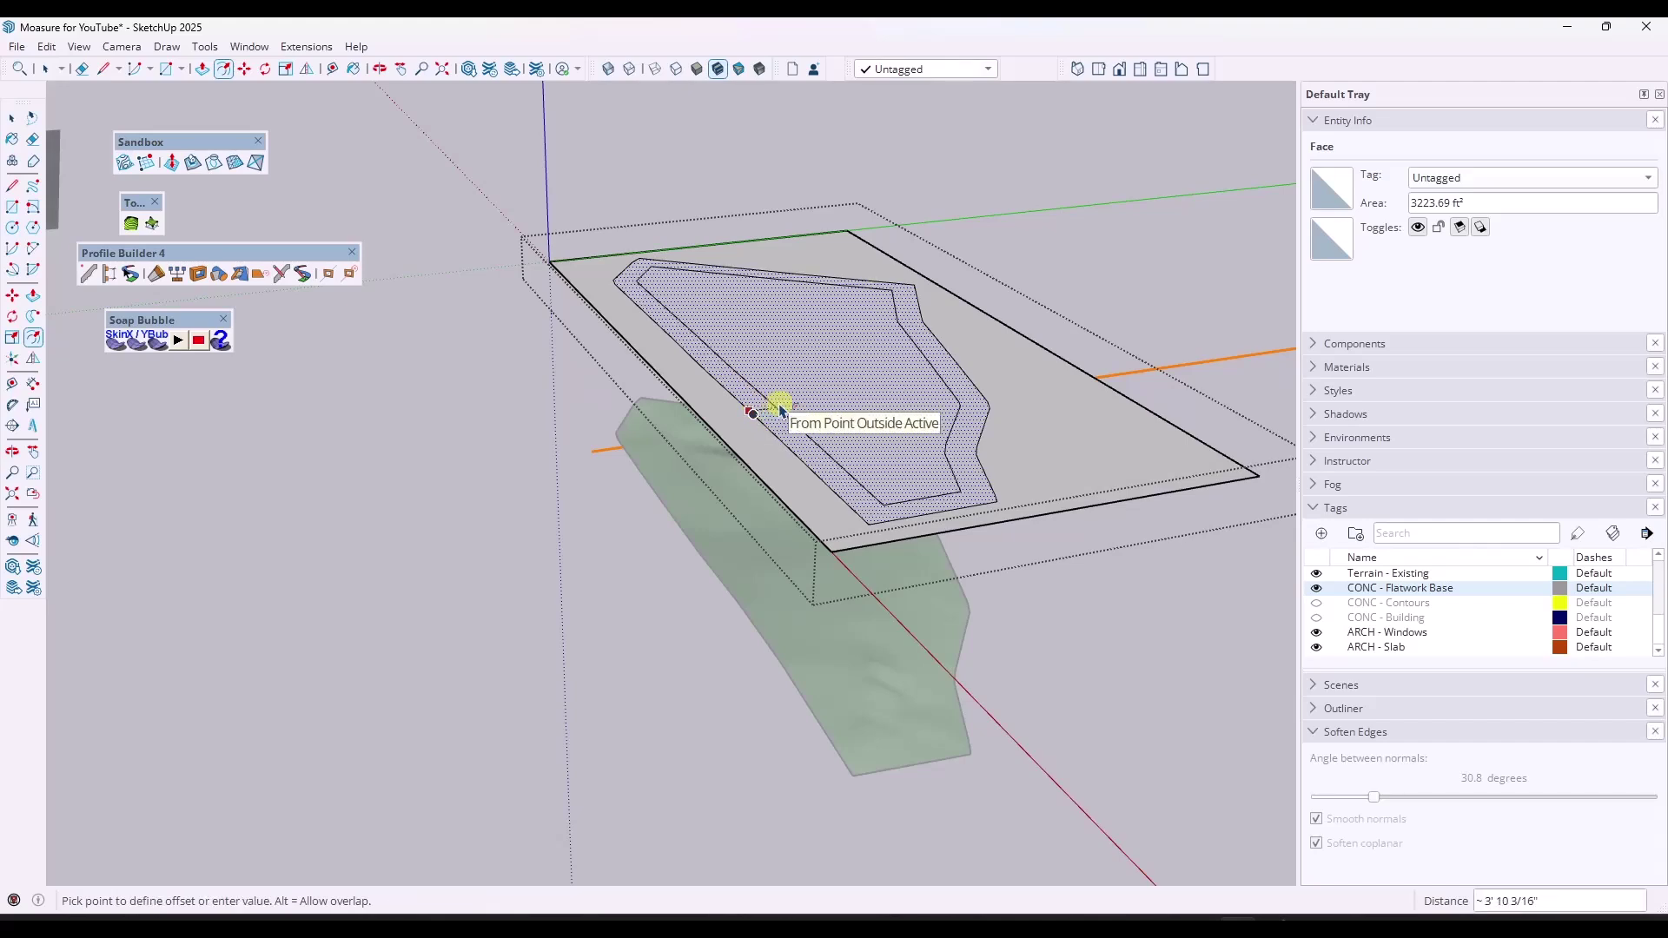
text(5)
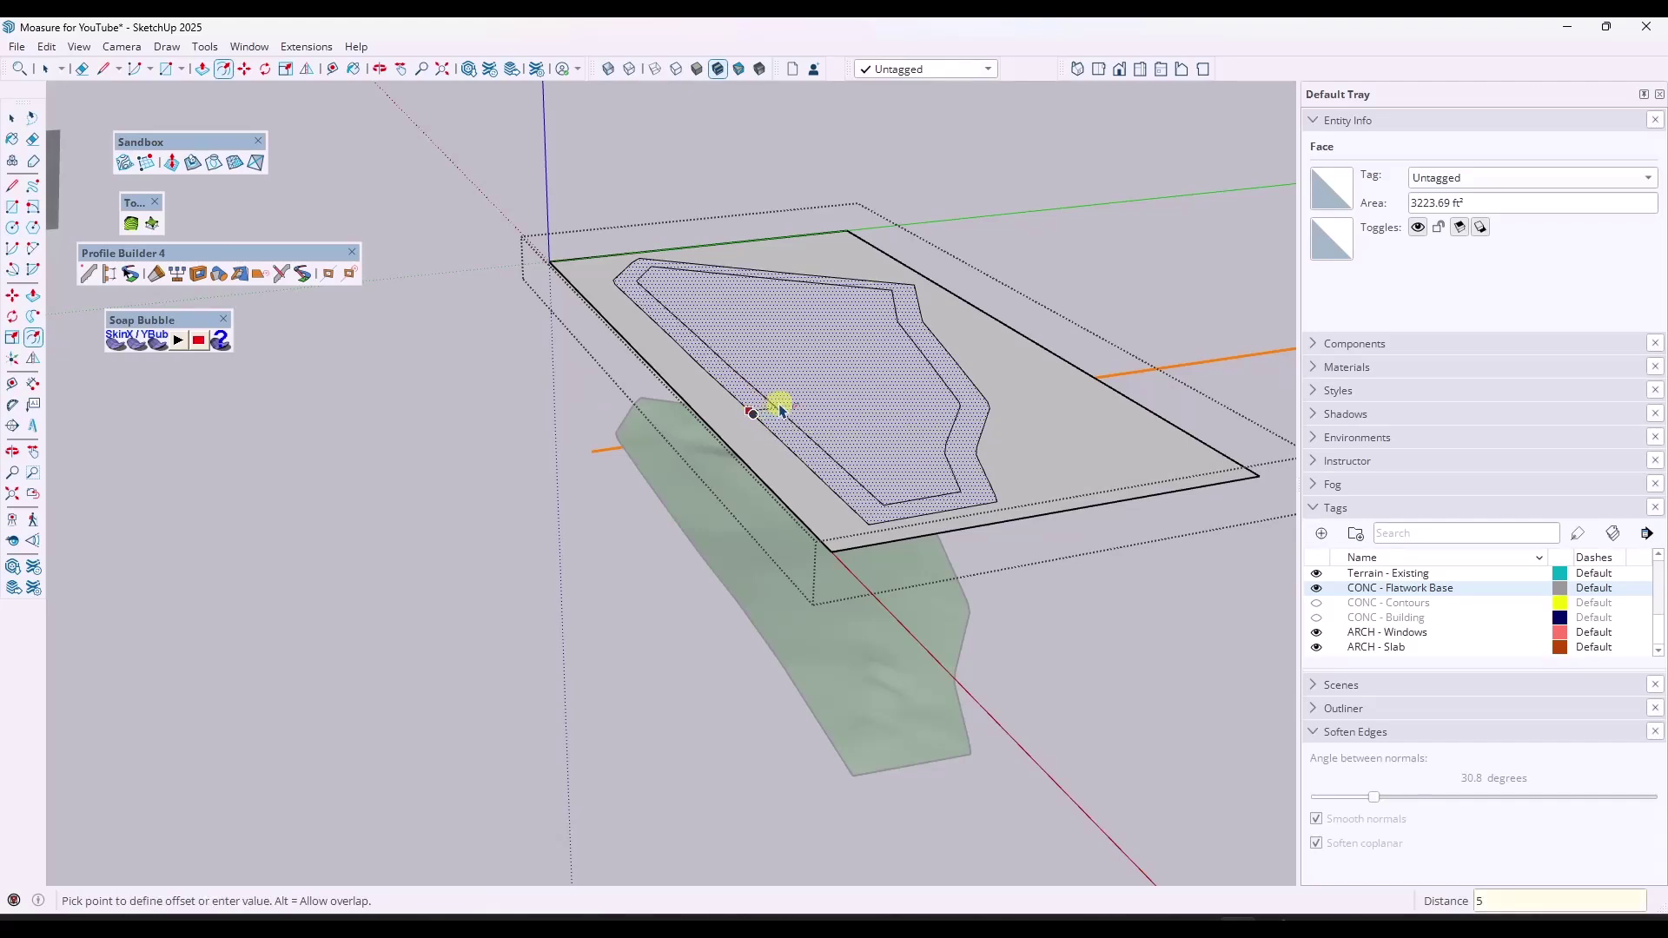
key(Return)
Step: Cut the inner offset face with its edges from the flatwork base group and paste it in place outside the group
key(space)
click(838, 356)
mouse_move(838, 356)
middle_down()
mouse_move(860, 387)
mouse_move(857, 362)
middle_up()
double_click(856, 362)
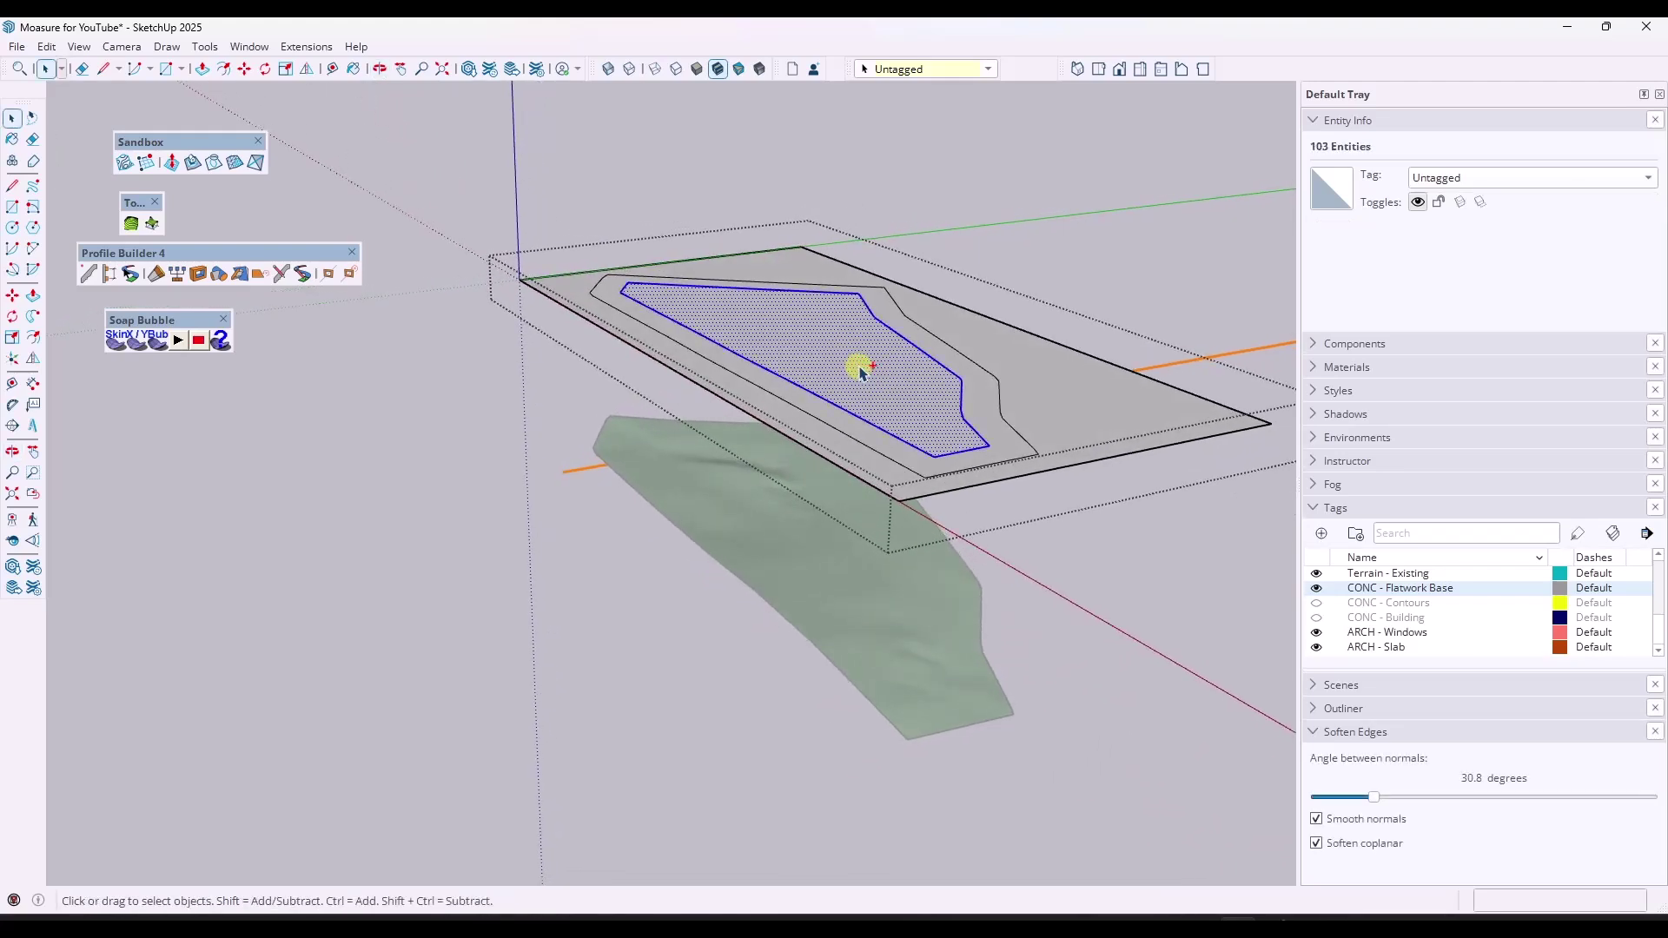
key(Delete)
click(1106, 225)
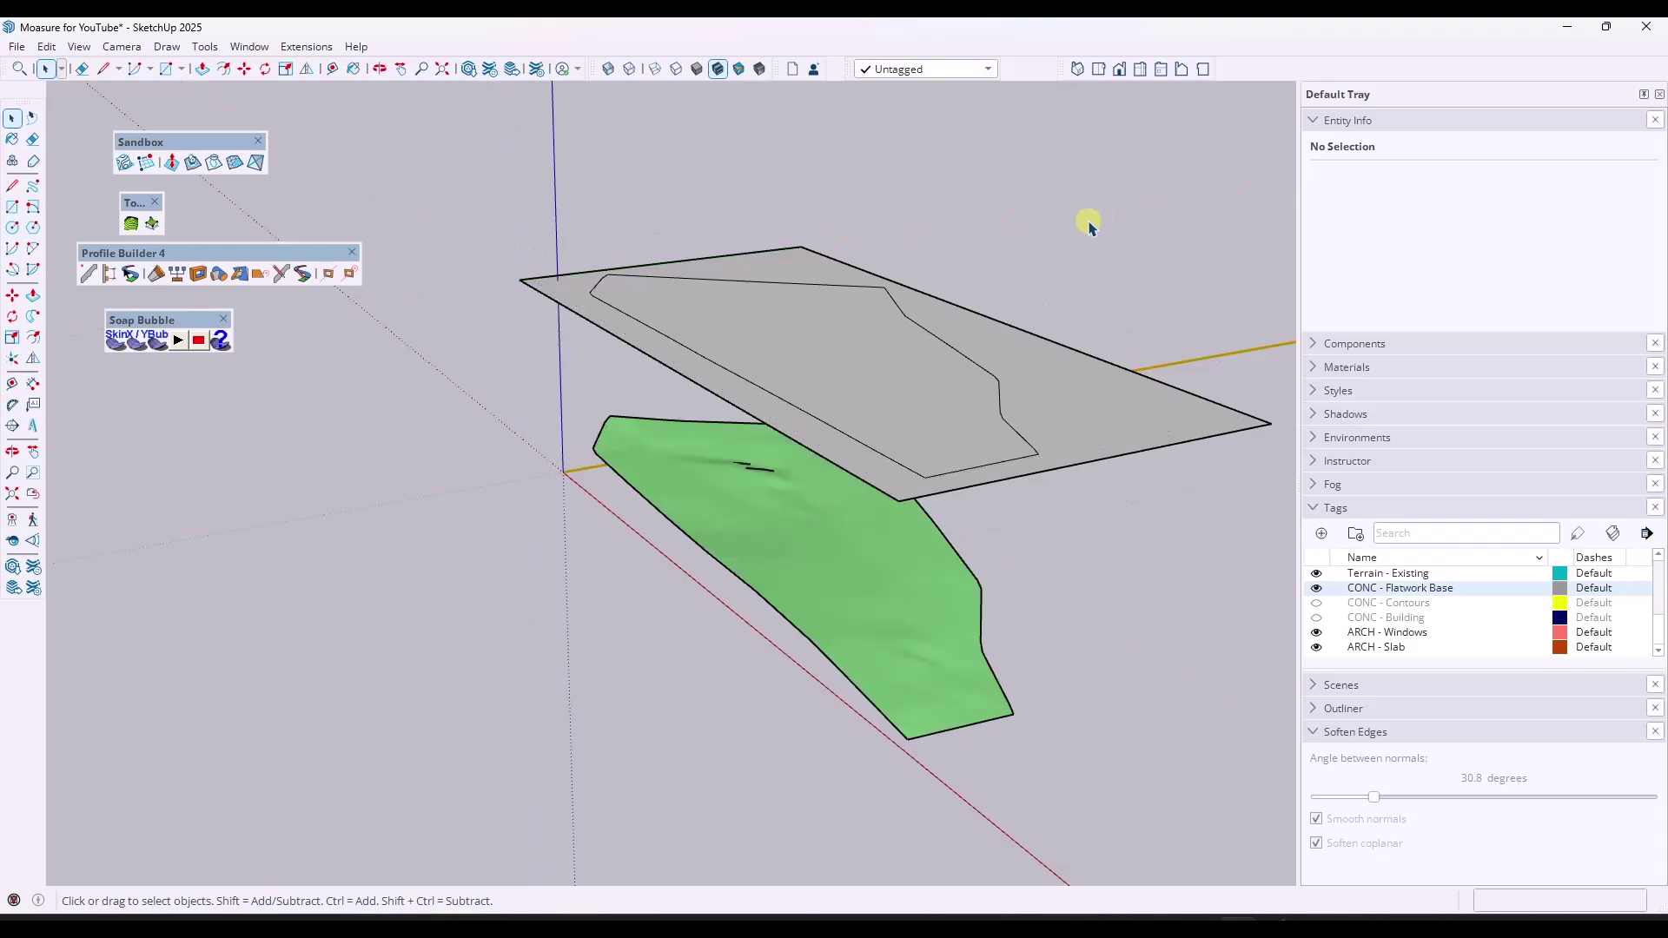
click(45, 47)
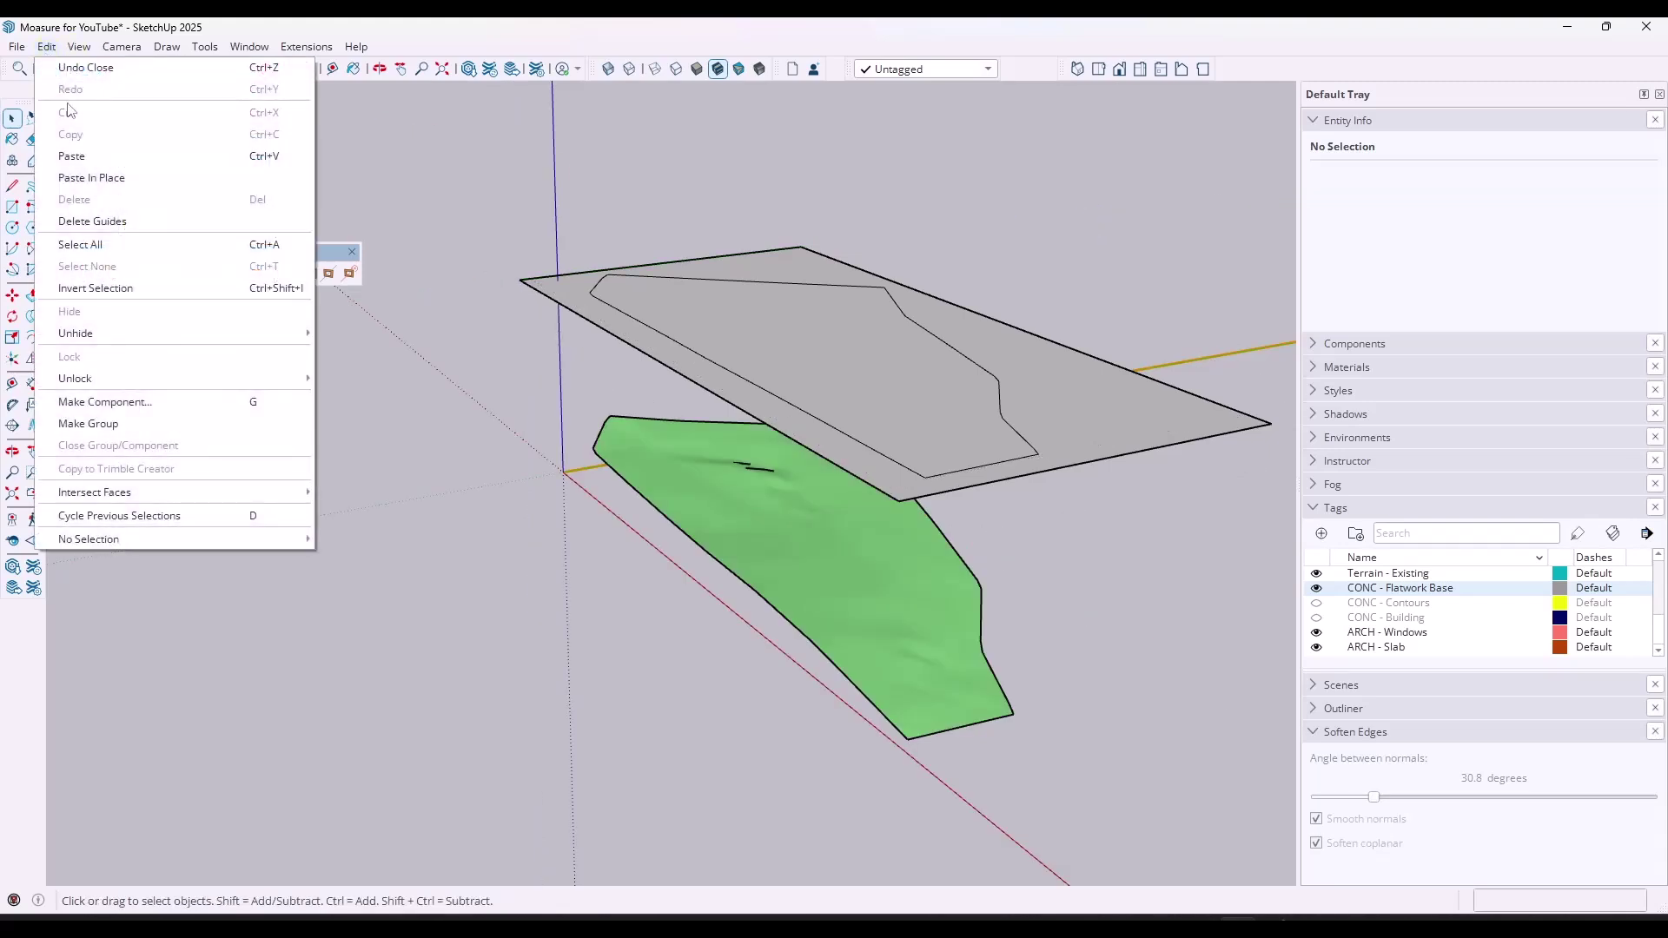
click(82, 180)
Step: Drape the pasted inner outline onto the green terrain below
key(o)
drag(811, 352, 853, 343)
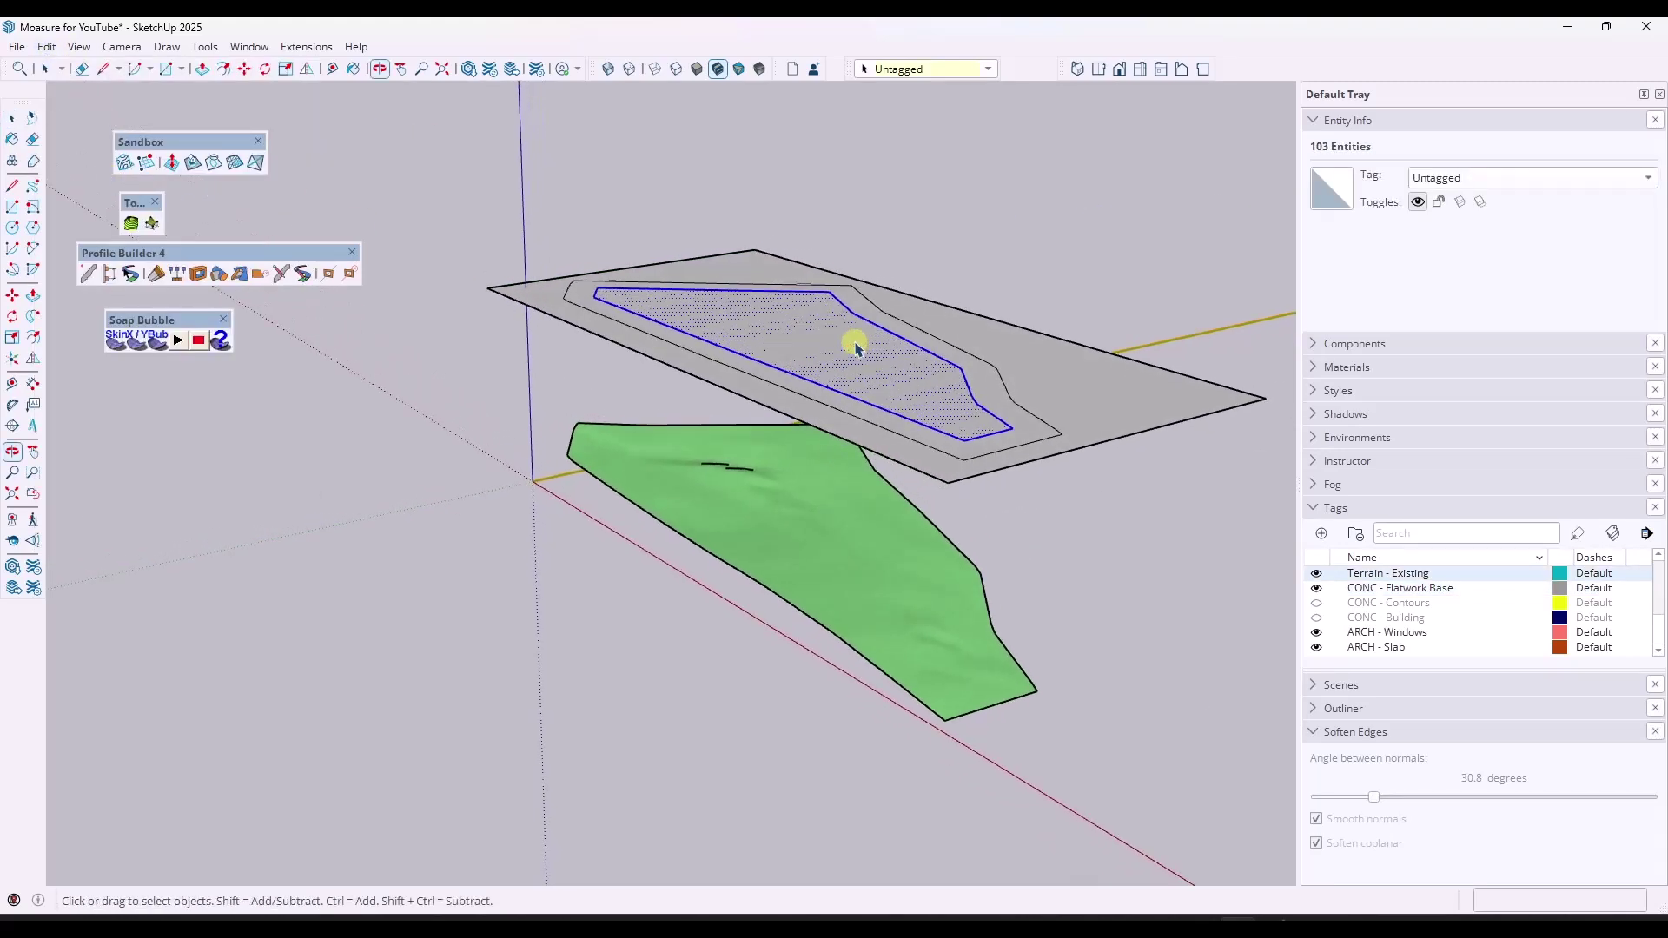
key(space)
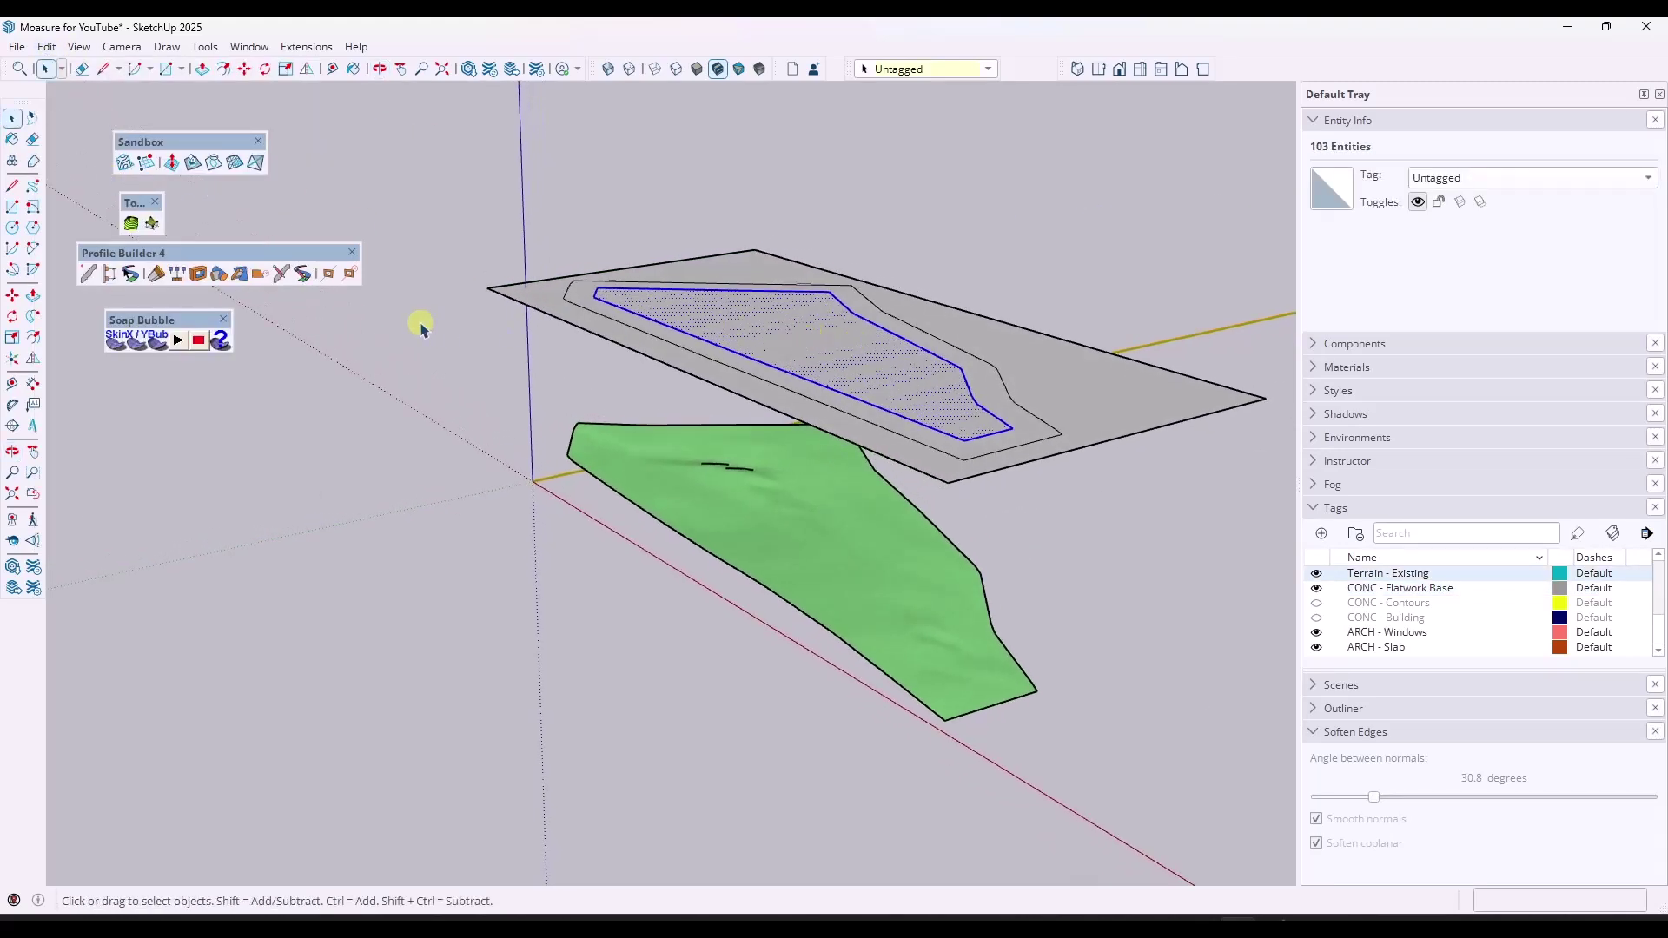
click(214, 163)
click(730, 512)
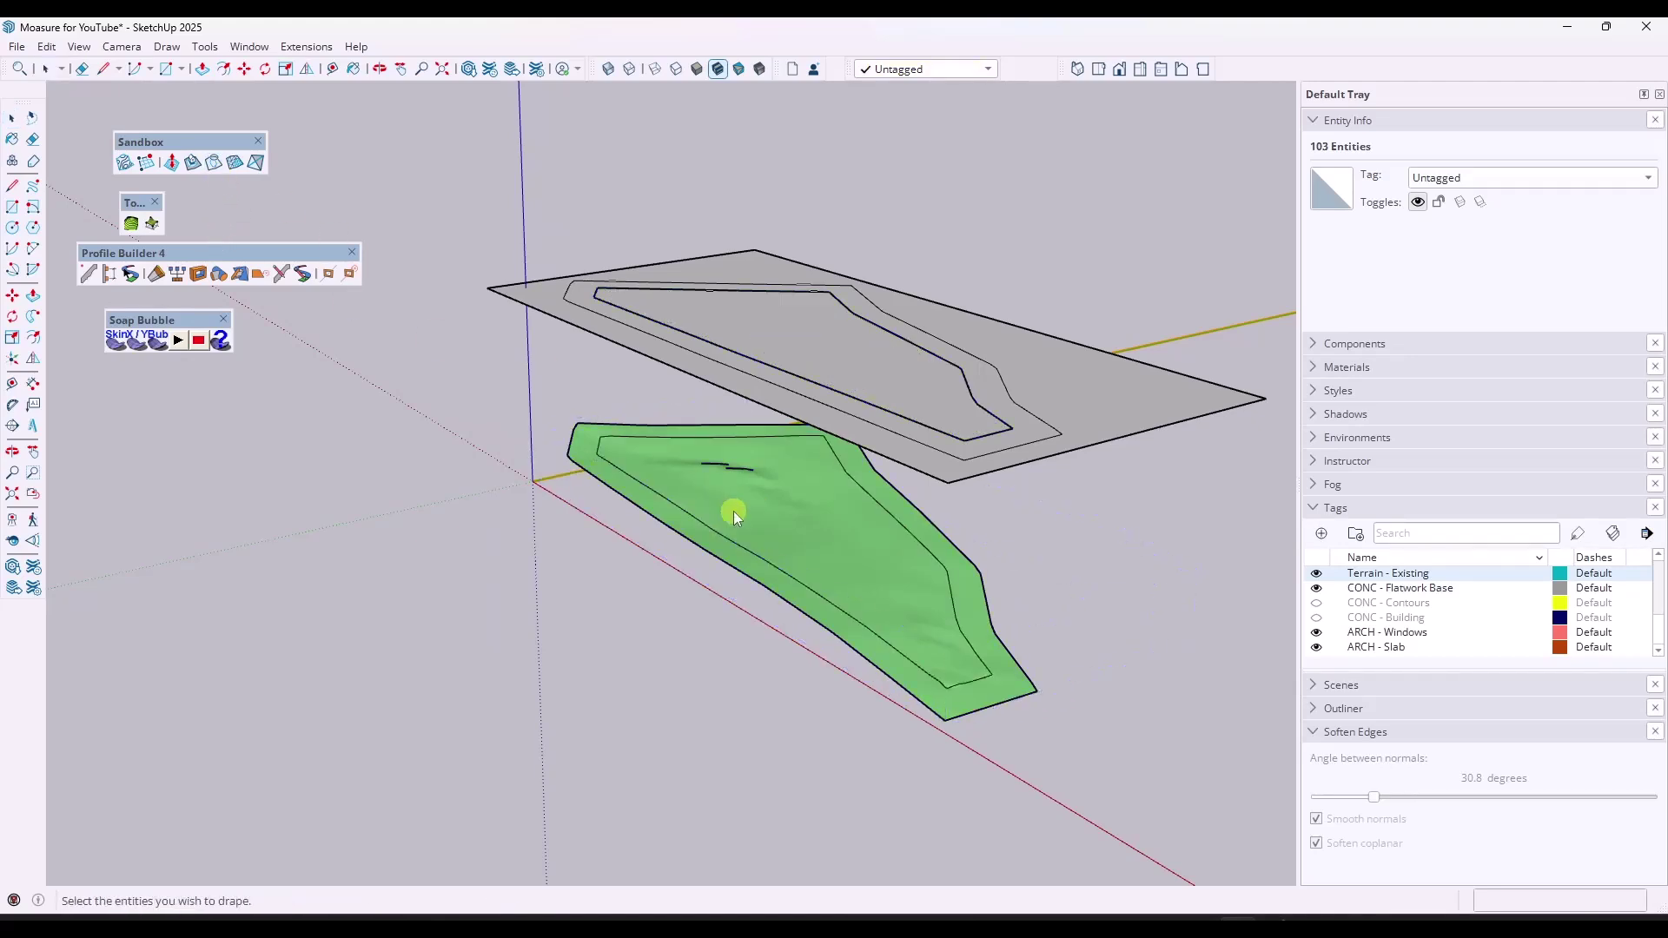
Step: Inside the terrain group, delete the surface enclosed by the draped outline and close the group
click(858, 517)
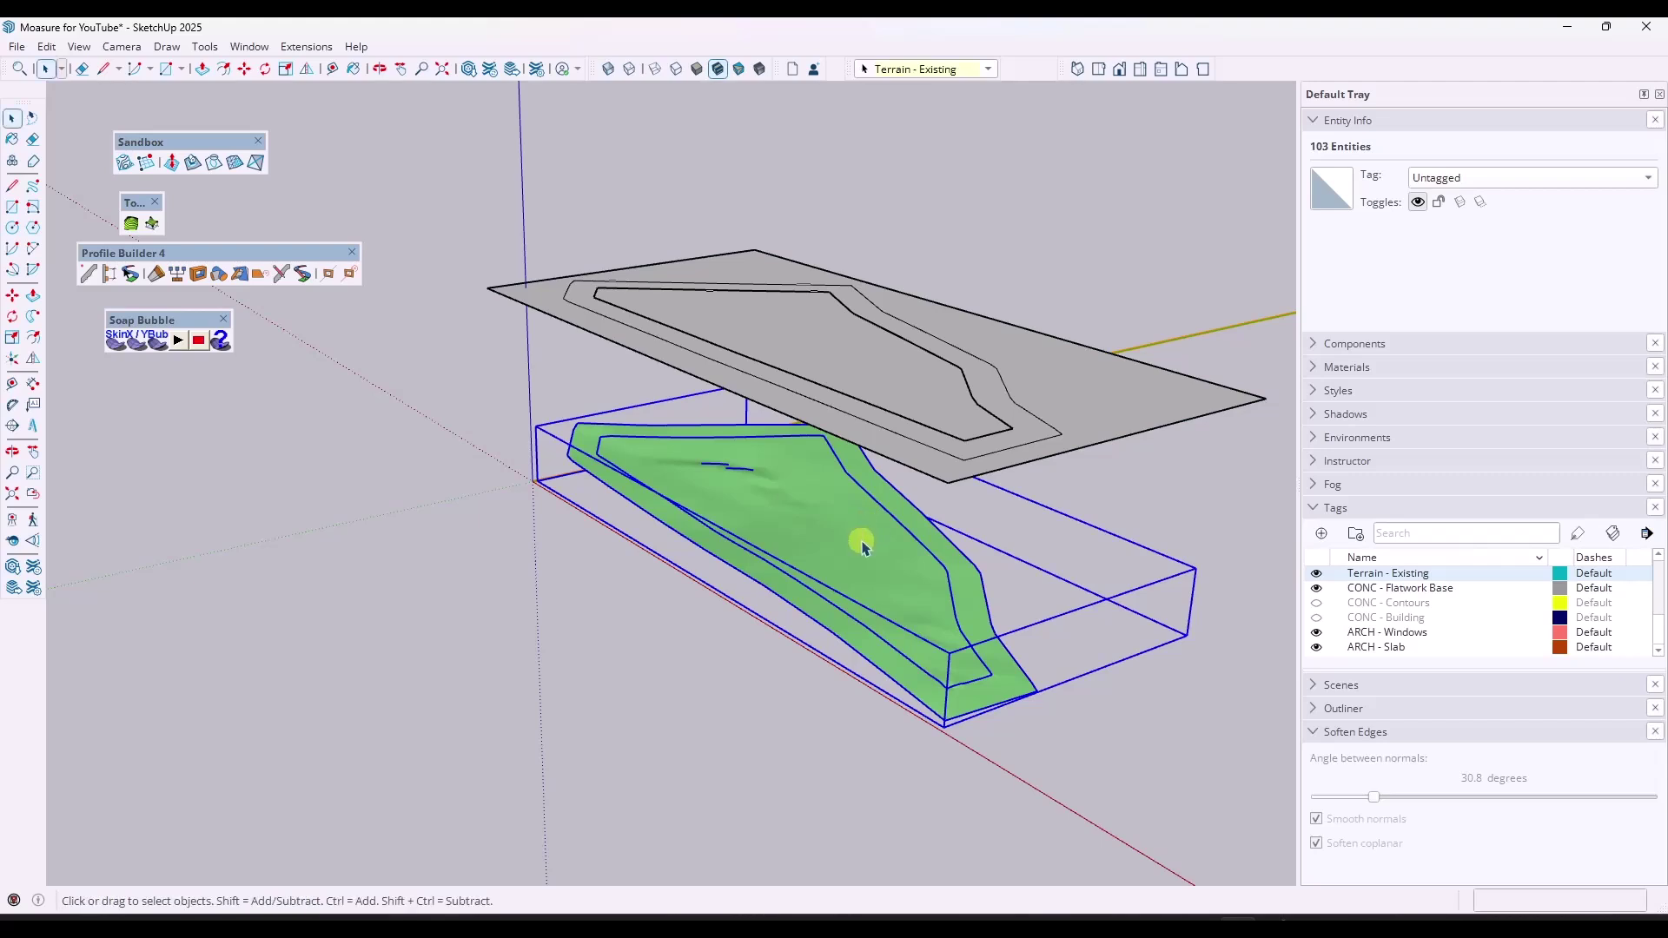
click(804, 542)
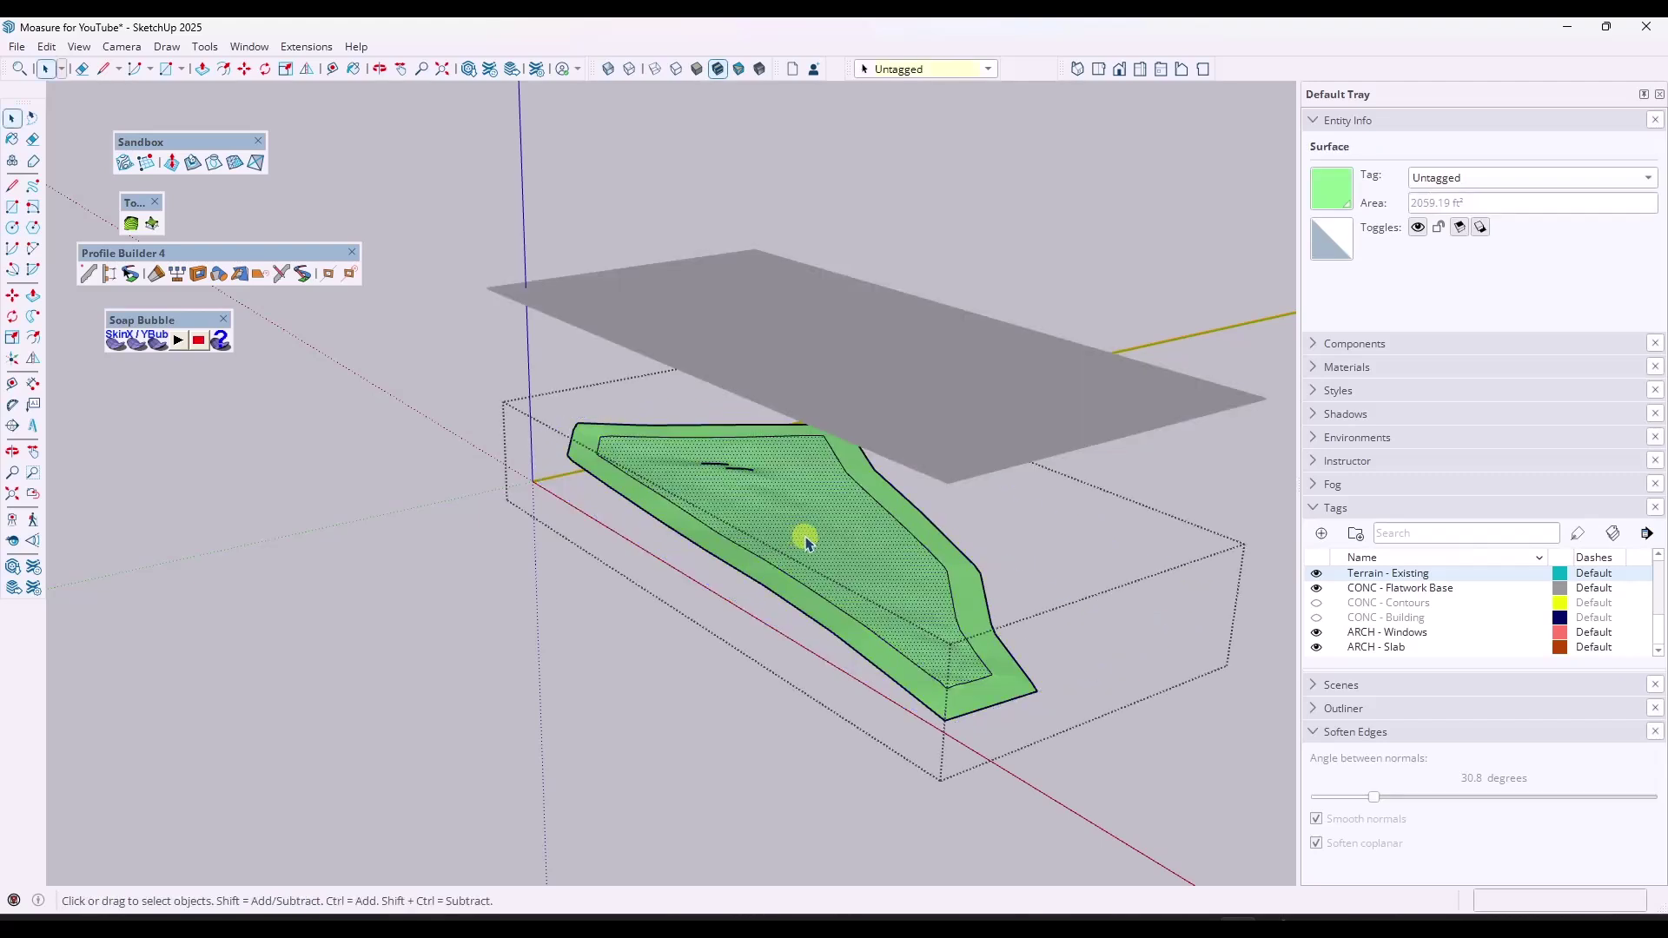
key(Delete)
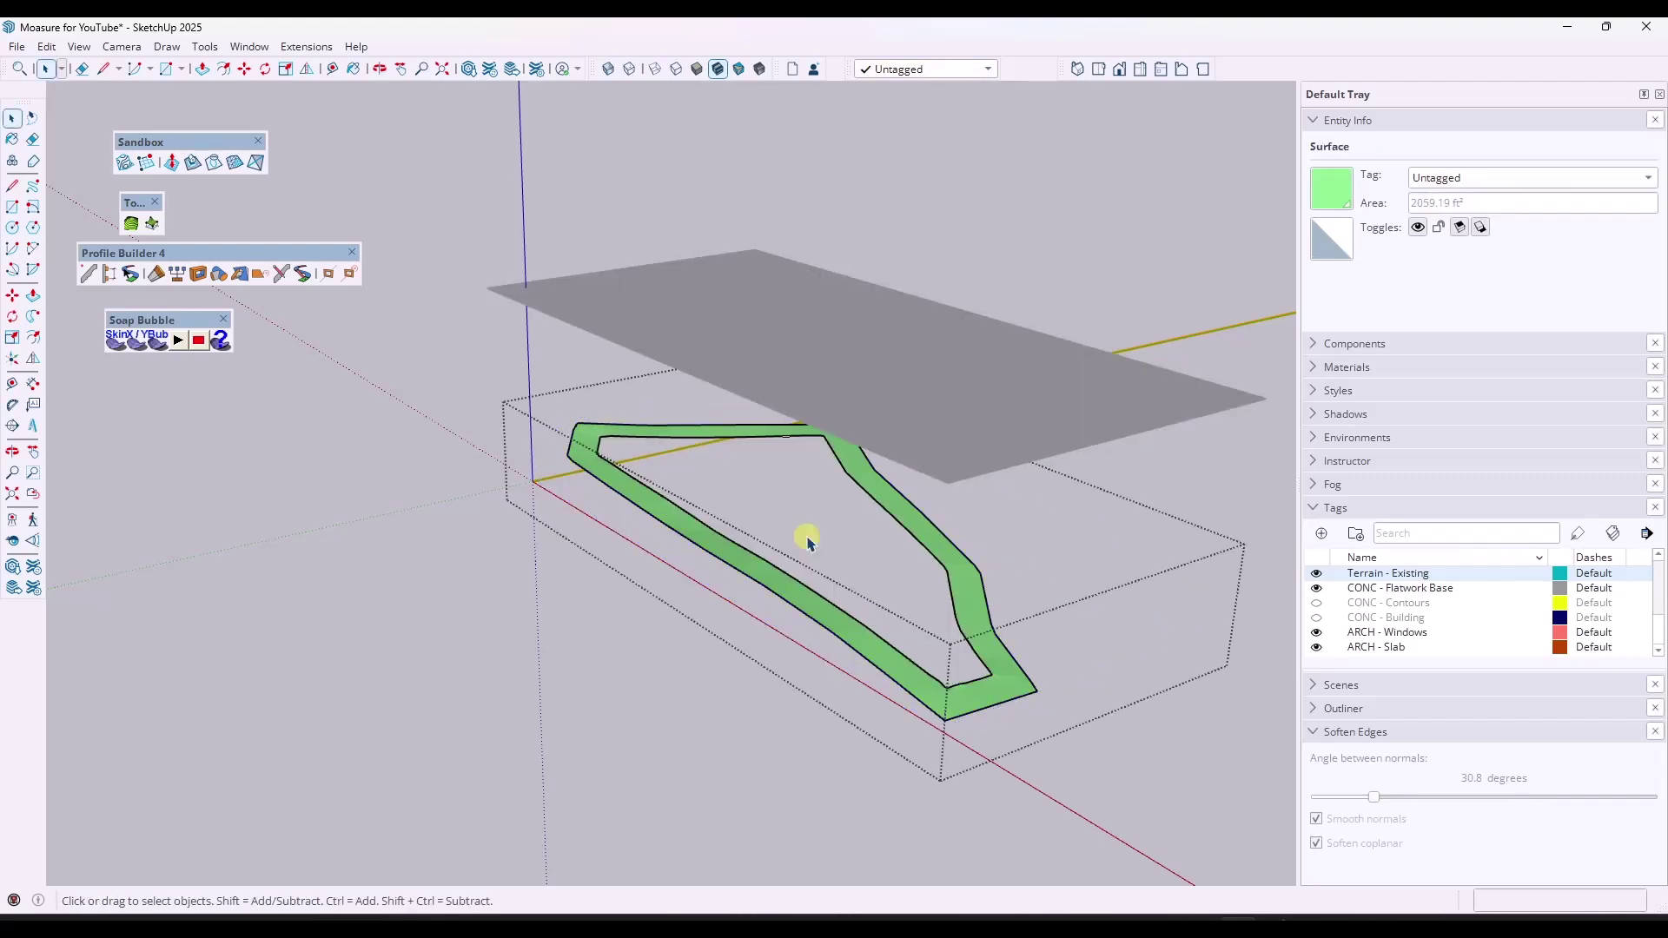
click(1210, 473)
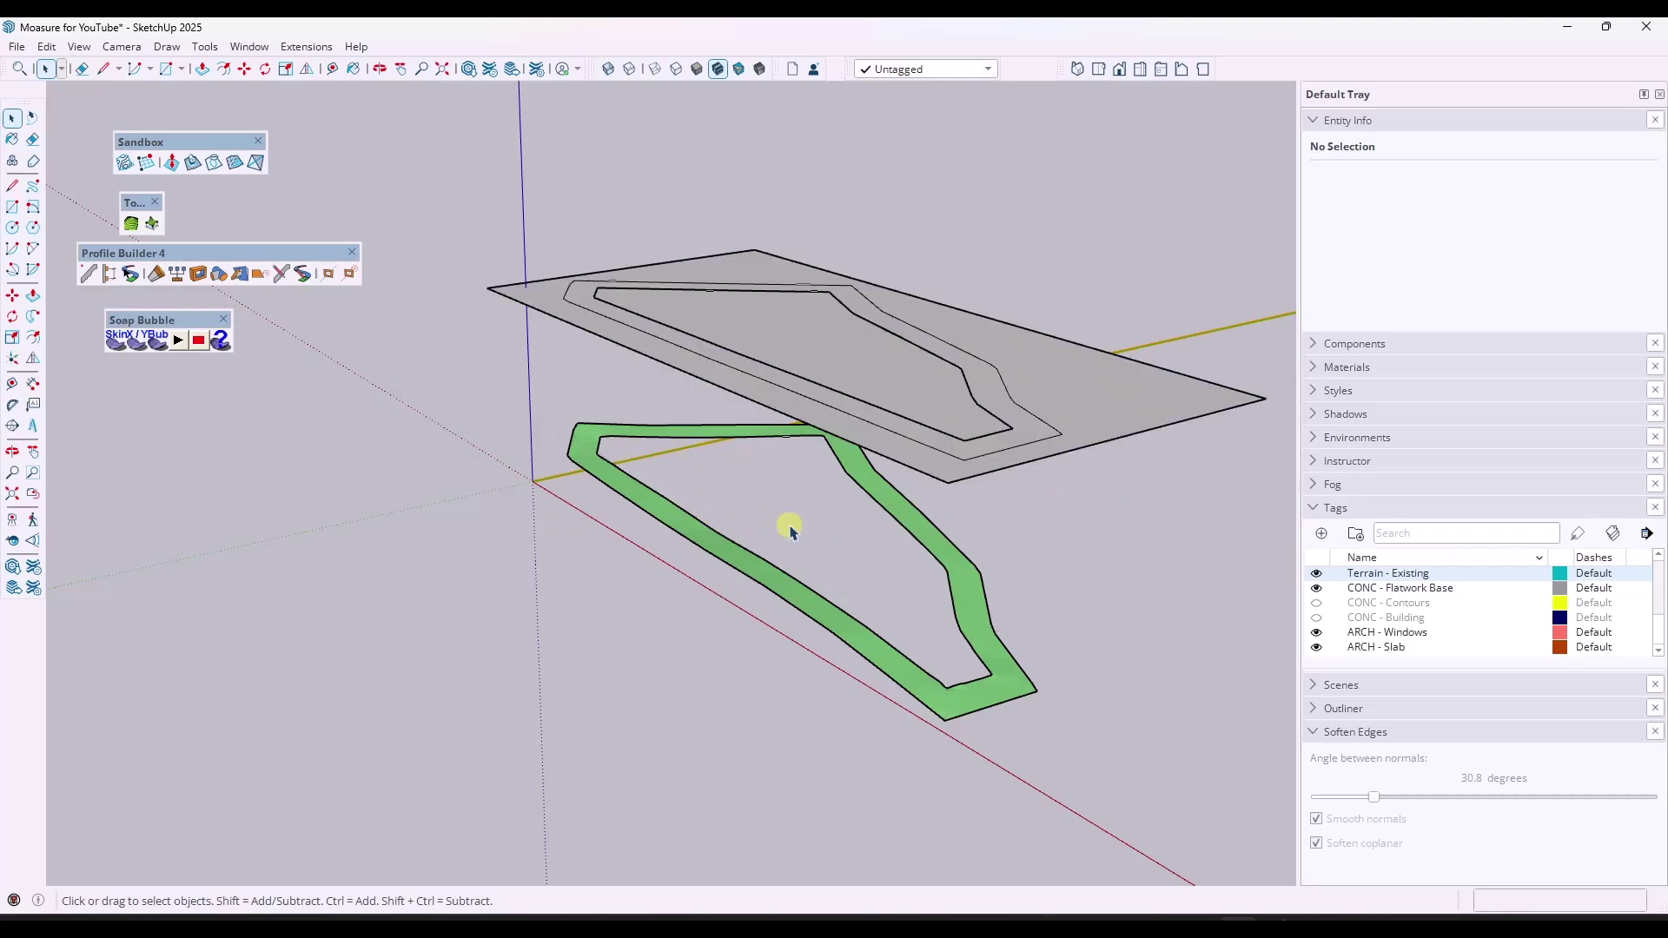
Step: Delete the pasted inner outline that lies on the raised flatwork base
middle_drag(779, 502, 704, 335)
click(710, 322)
key(Escape)
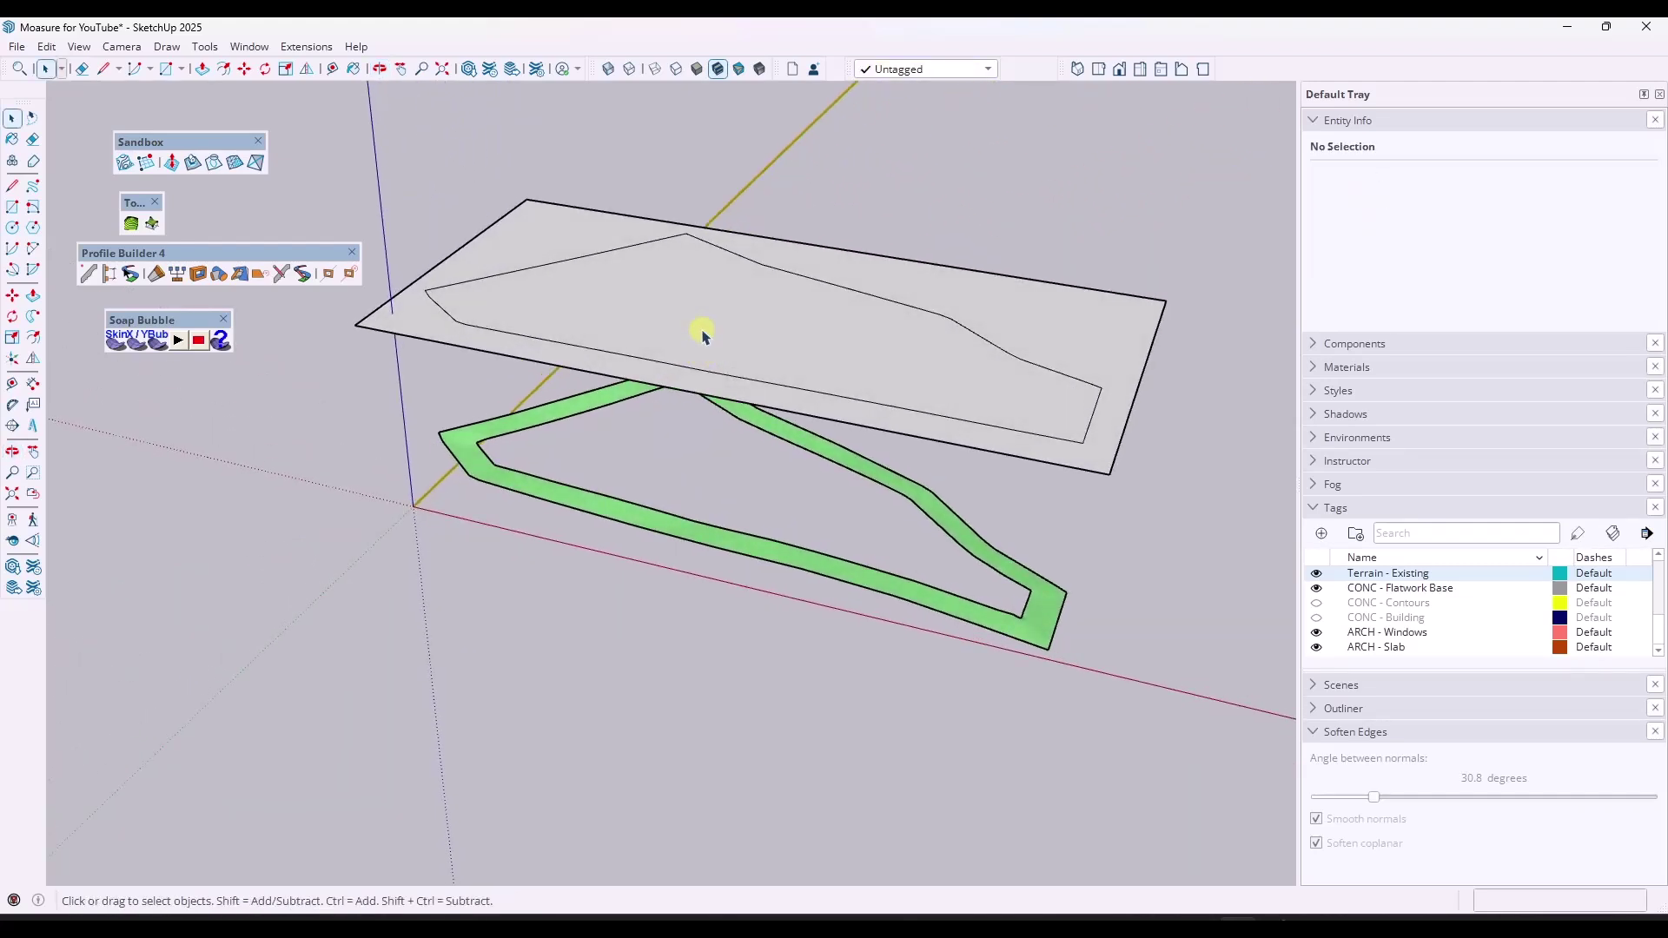
Step: Draw a 20' by 12' rectangle with the Line tool on the flatwork base, inside the terrain outline
key(l)
middle_drag(652, 260, 677, 346)
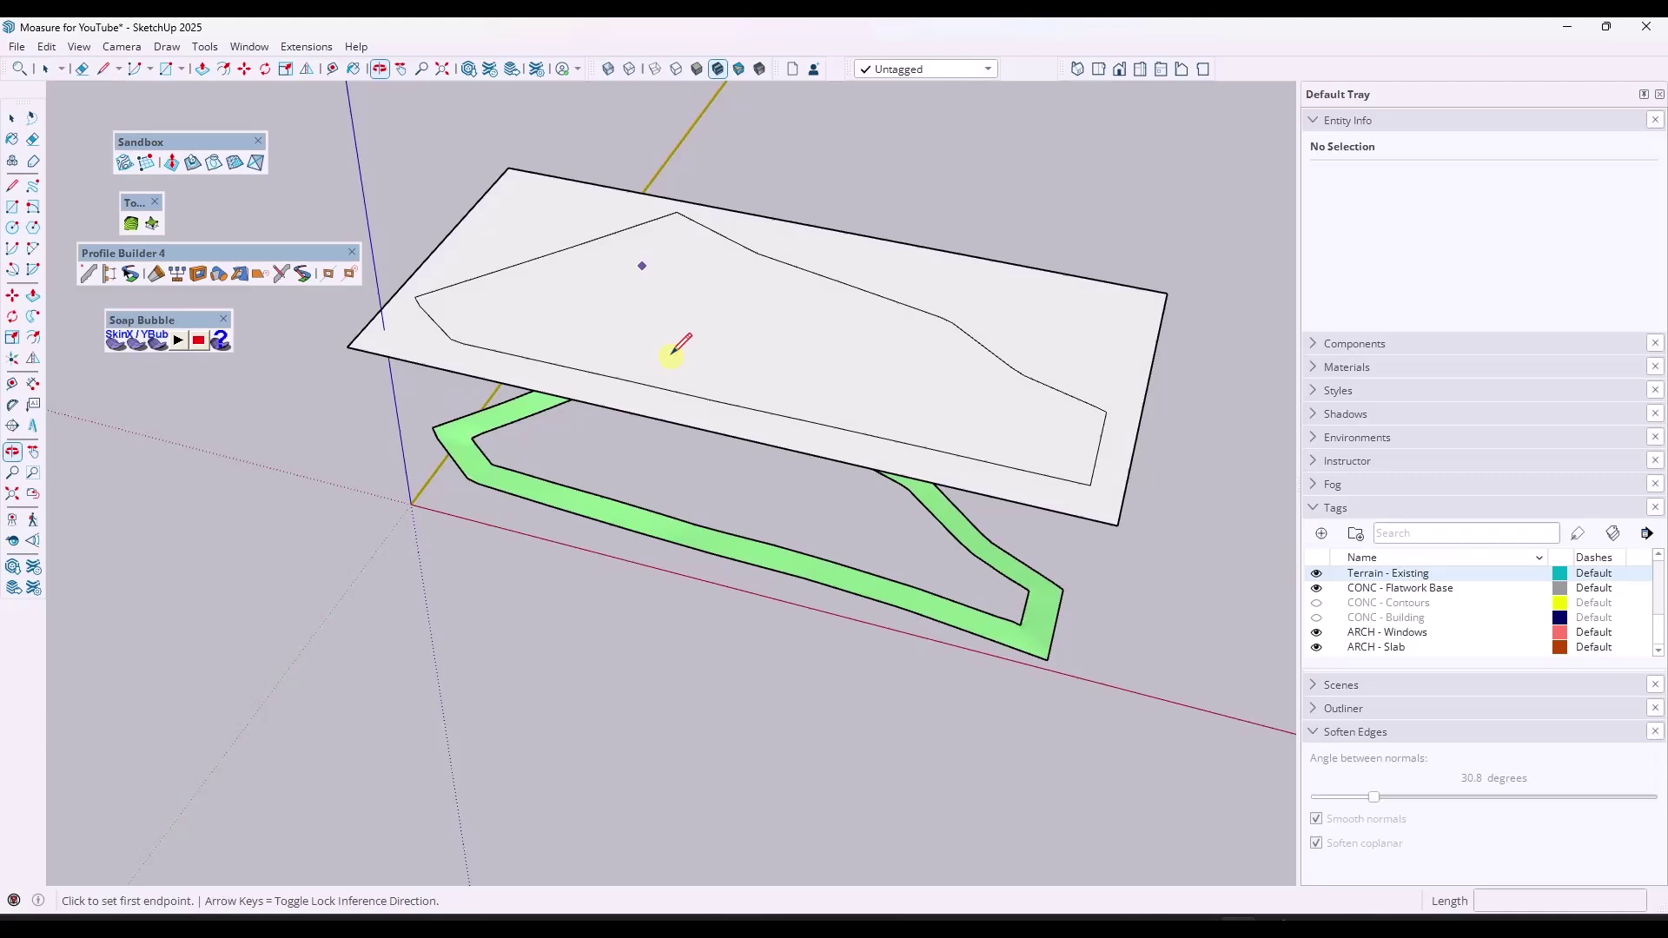
click(614, 273)
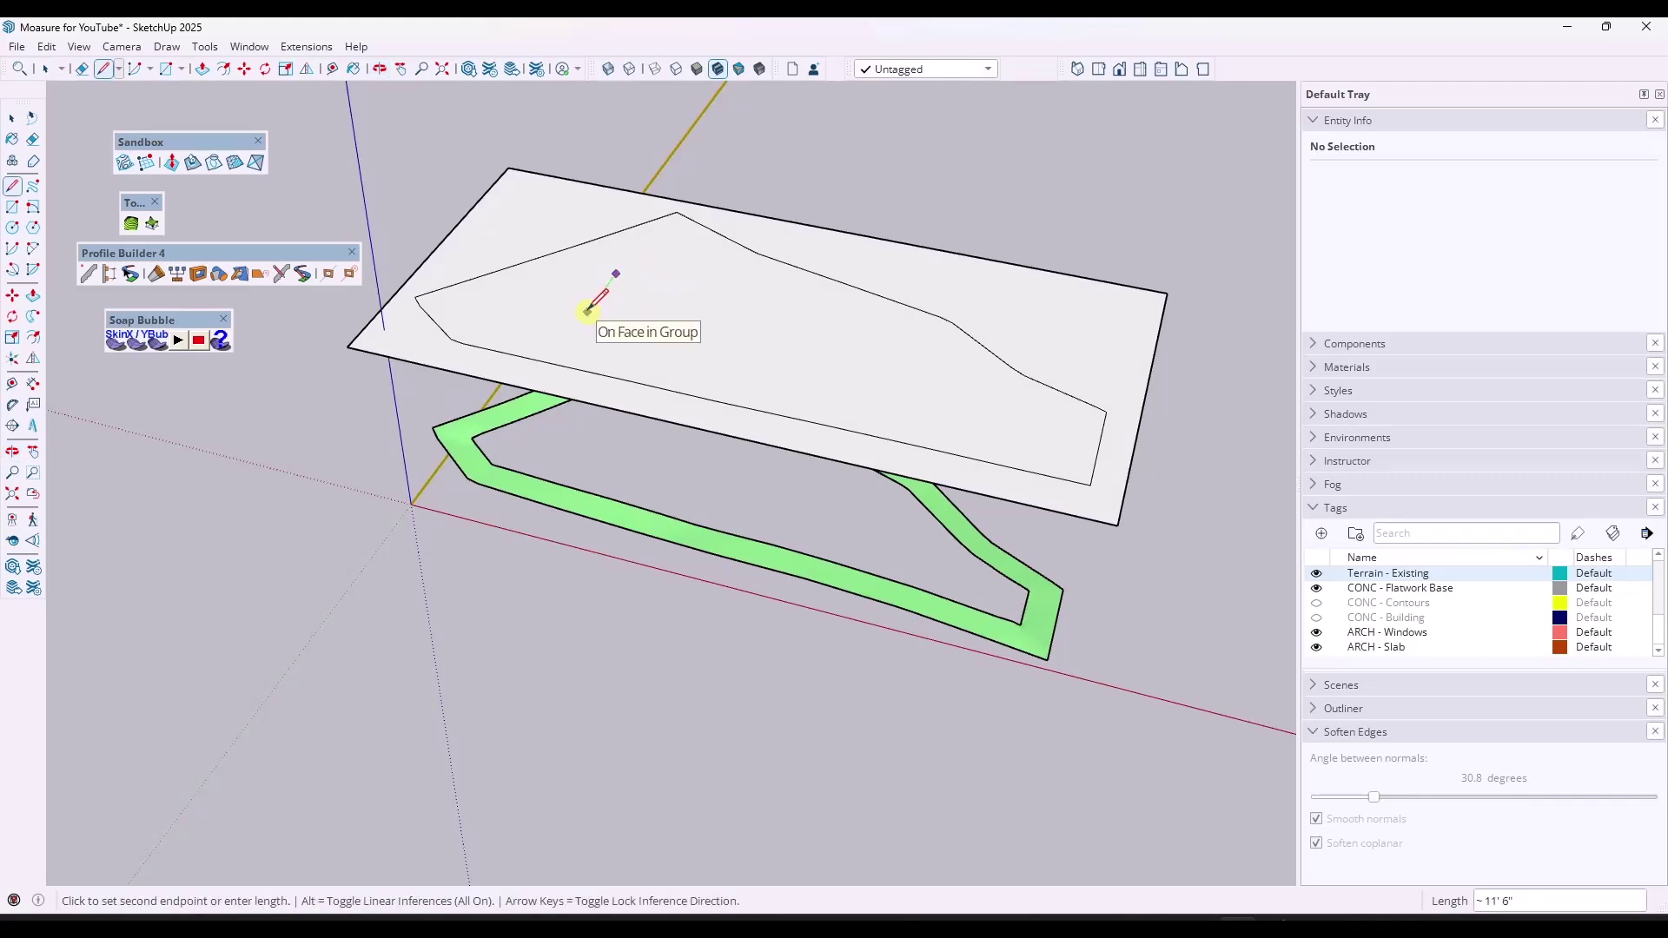
text(1)
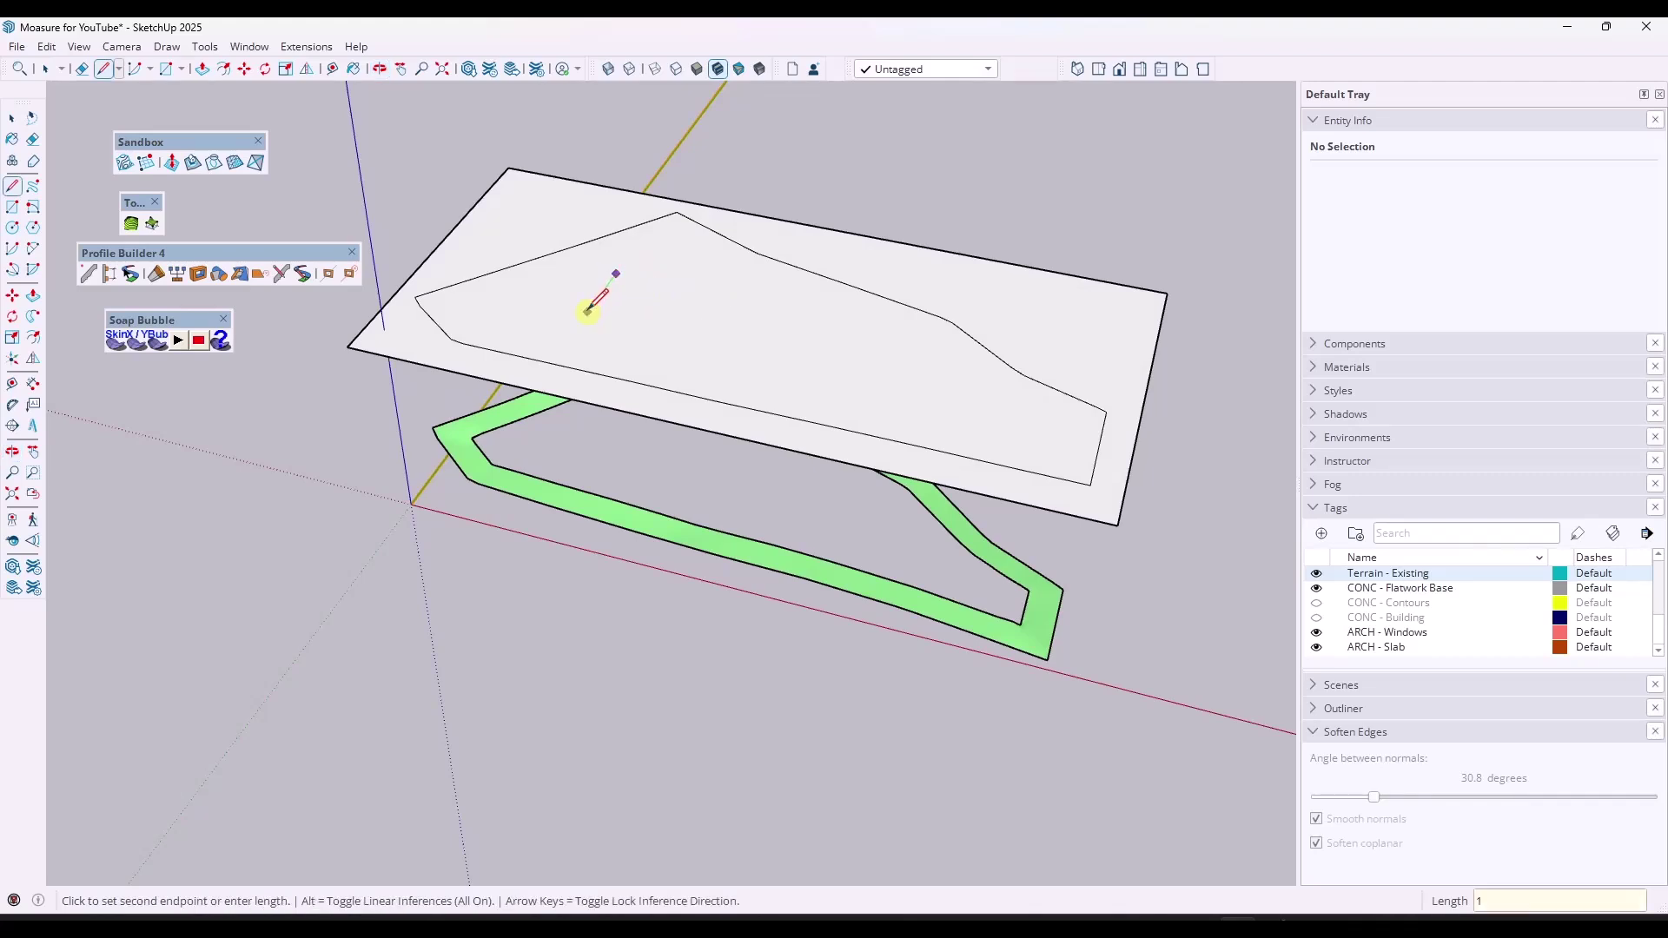
text(2)
key(Return)
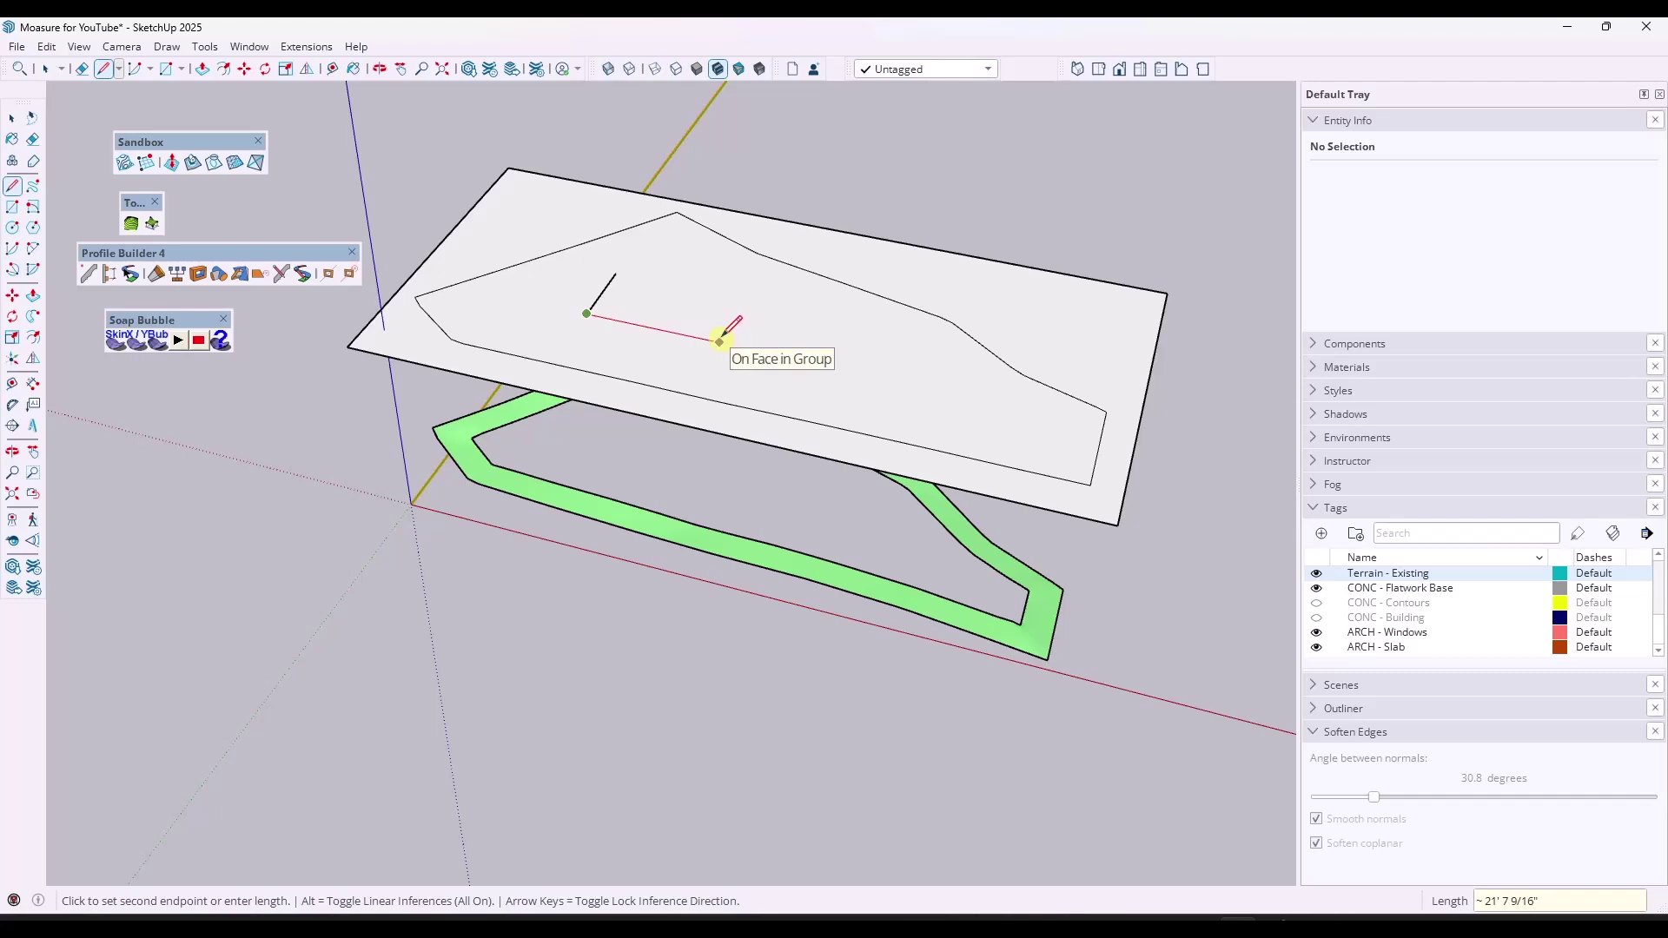
text(20)
key(Return)
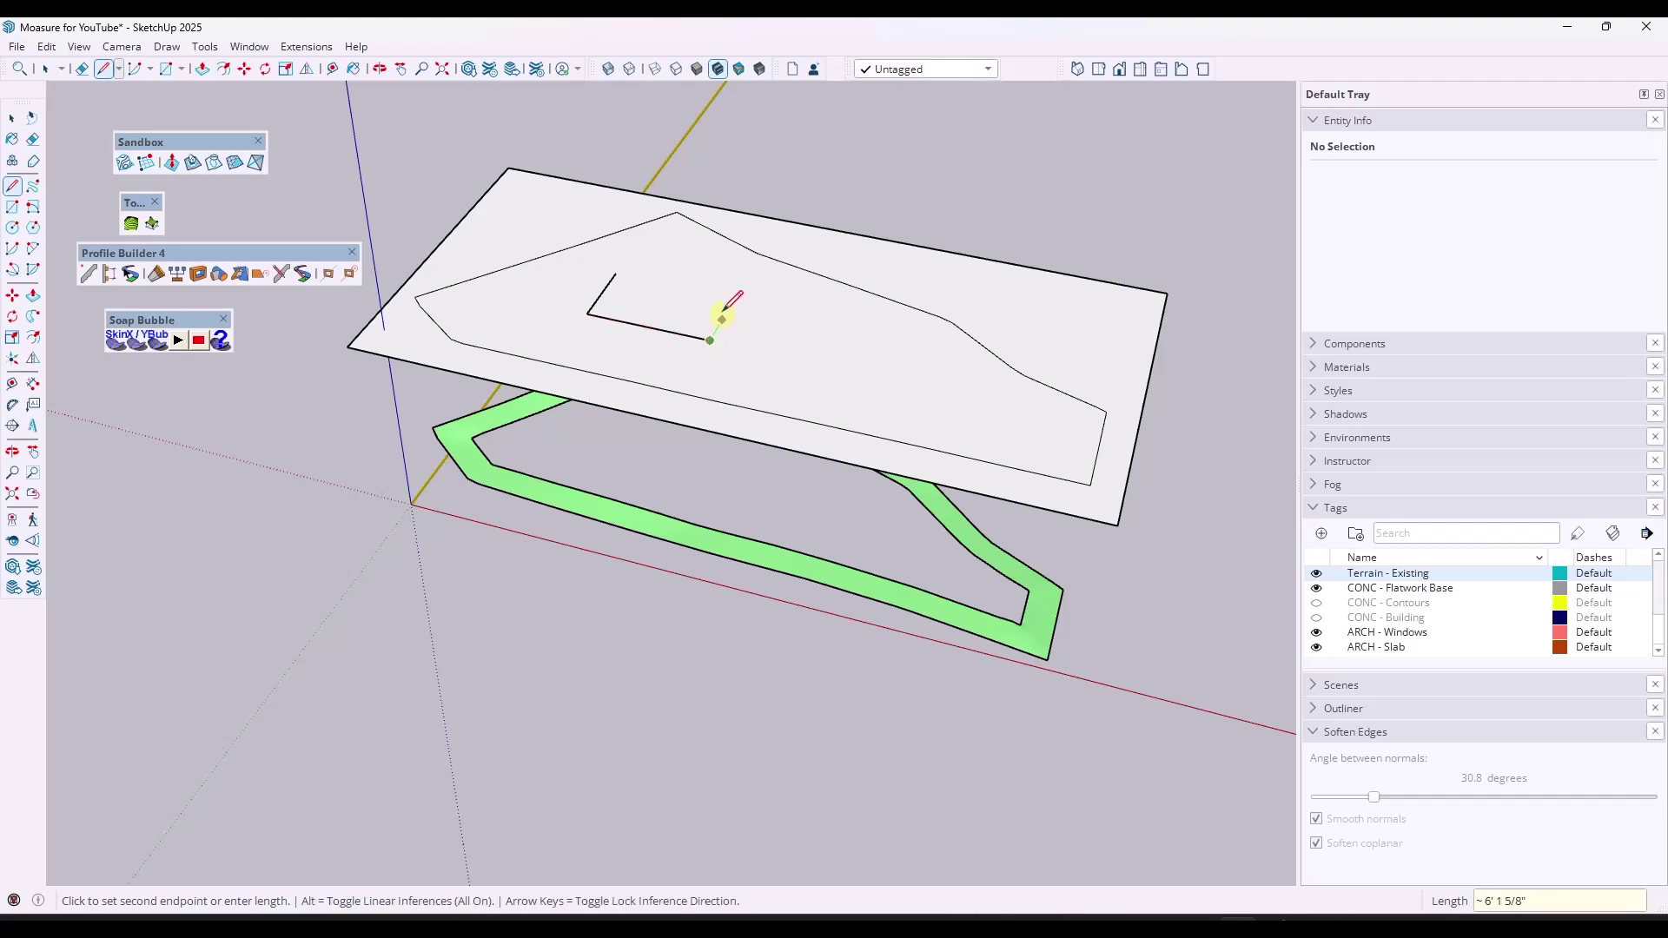
click(617, 274)
key(space)
Step: Select the rectangle with its edges and move it straight down to the level of the terrain opening
middle_drag(707, 311, 853, 198)
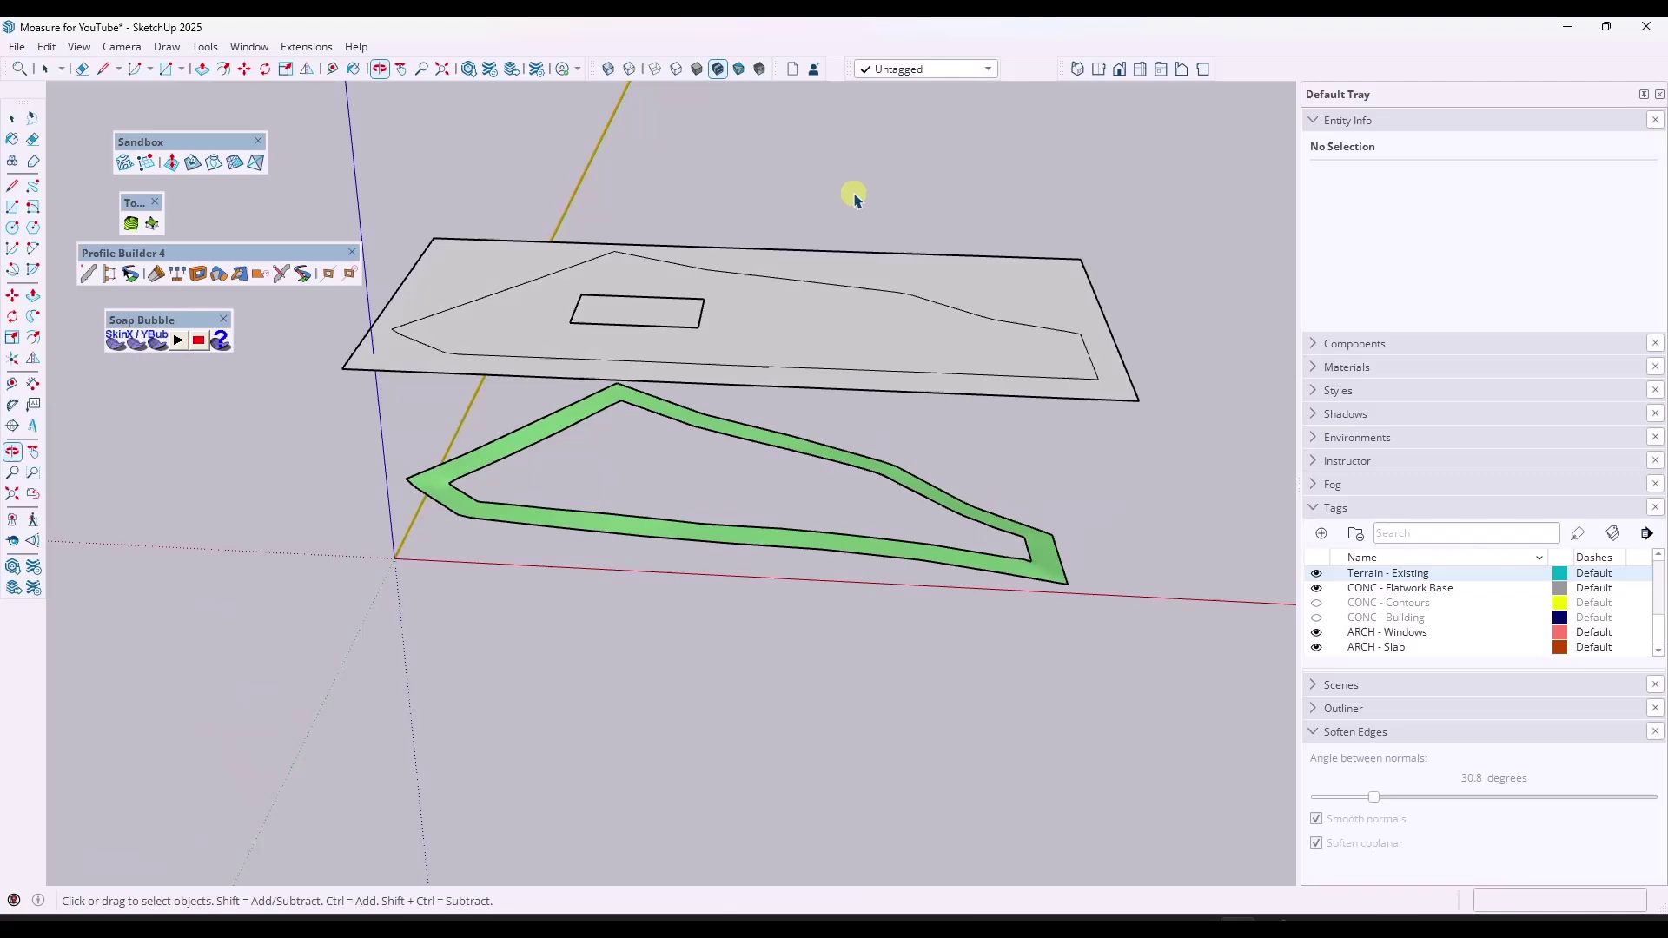
double_click(629, 313)
key(m)
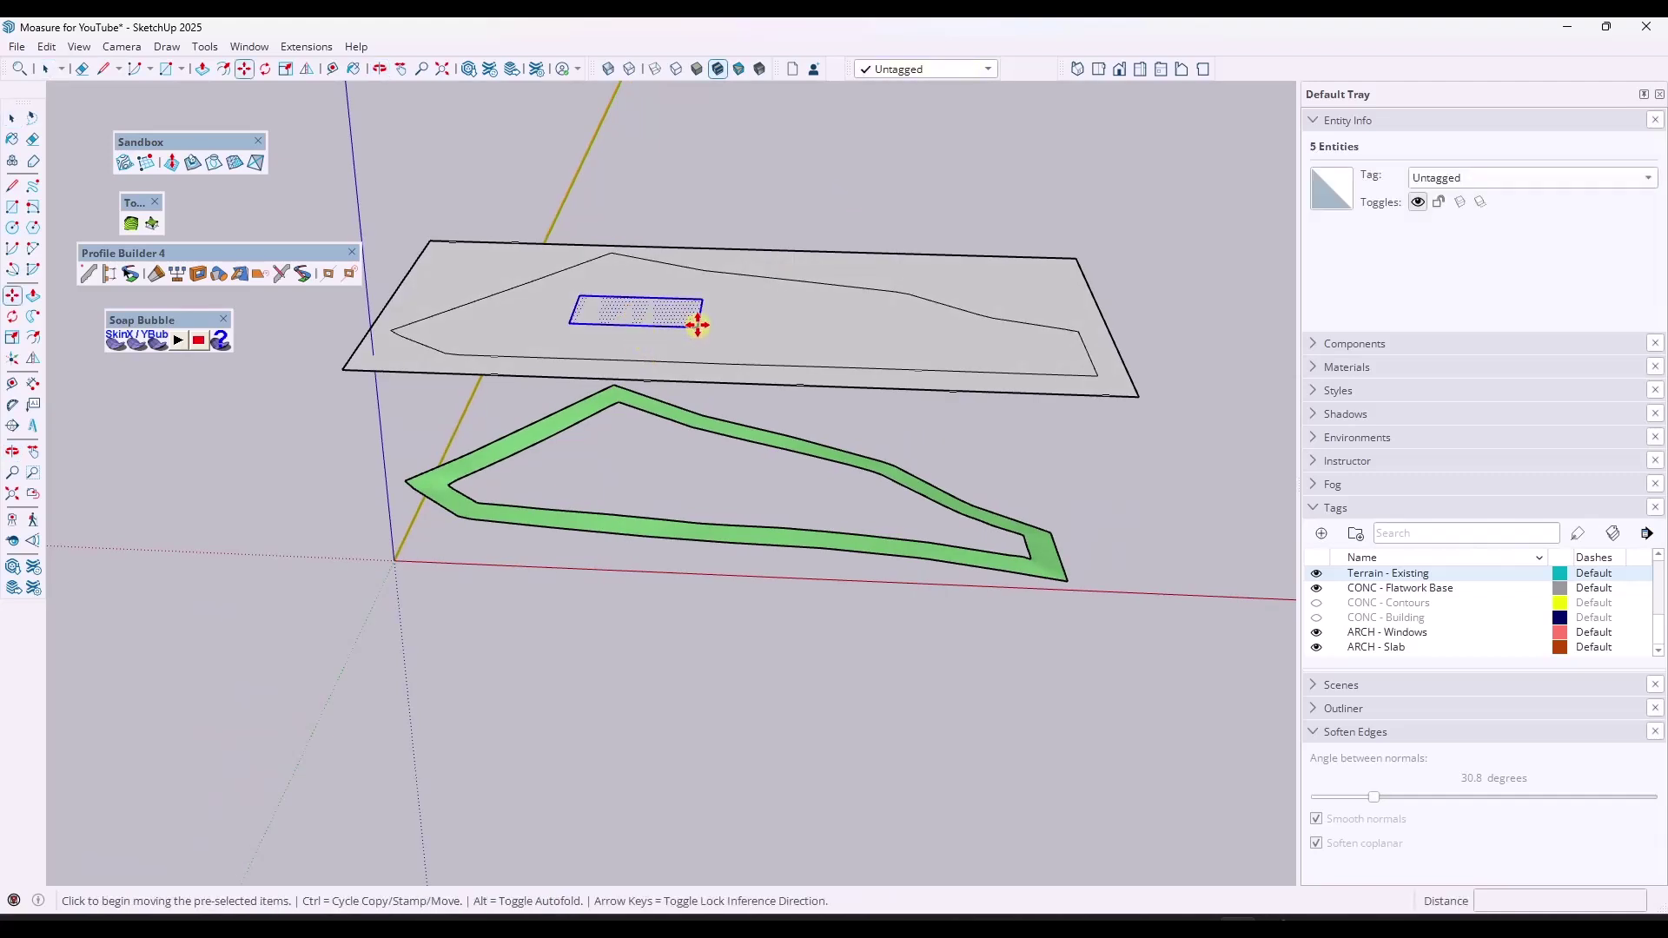
click(697, 324)
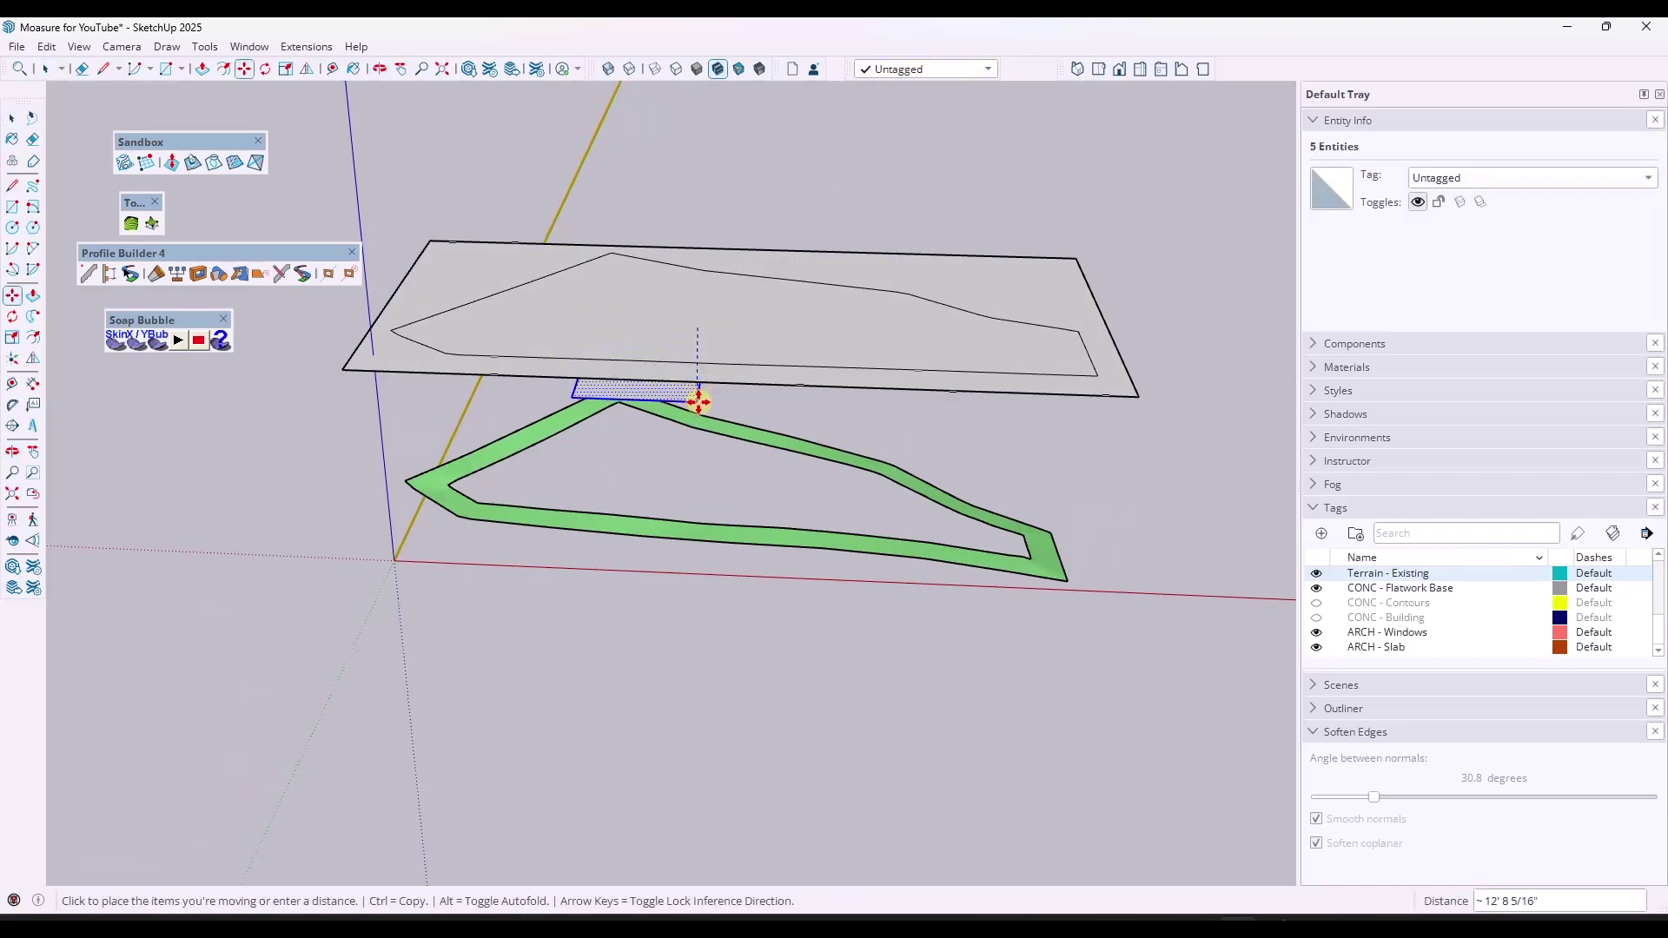
click(692, 482)
Step: Raise the rectangle vertically by about 2' 5" within the terrain opening
middle_drag(692, 482, 741, 517)
scroll(635, 495, up, 3)
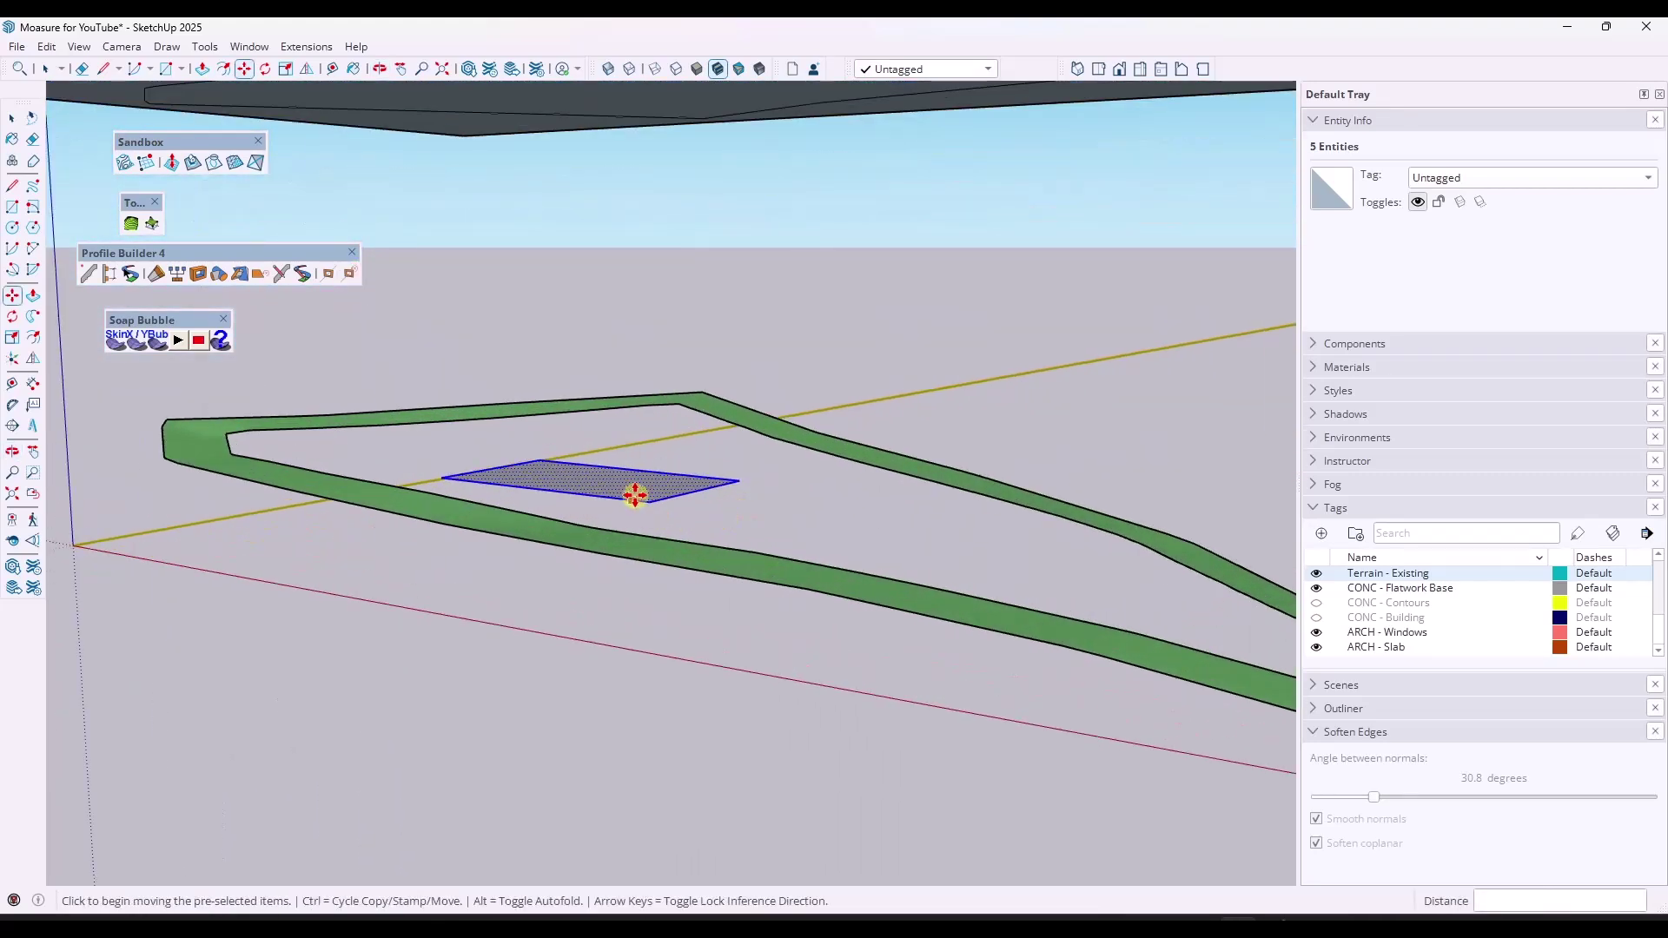
click(643, 495)
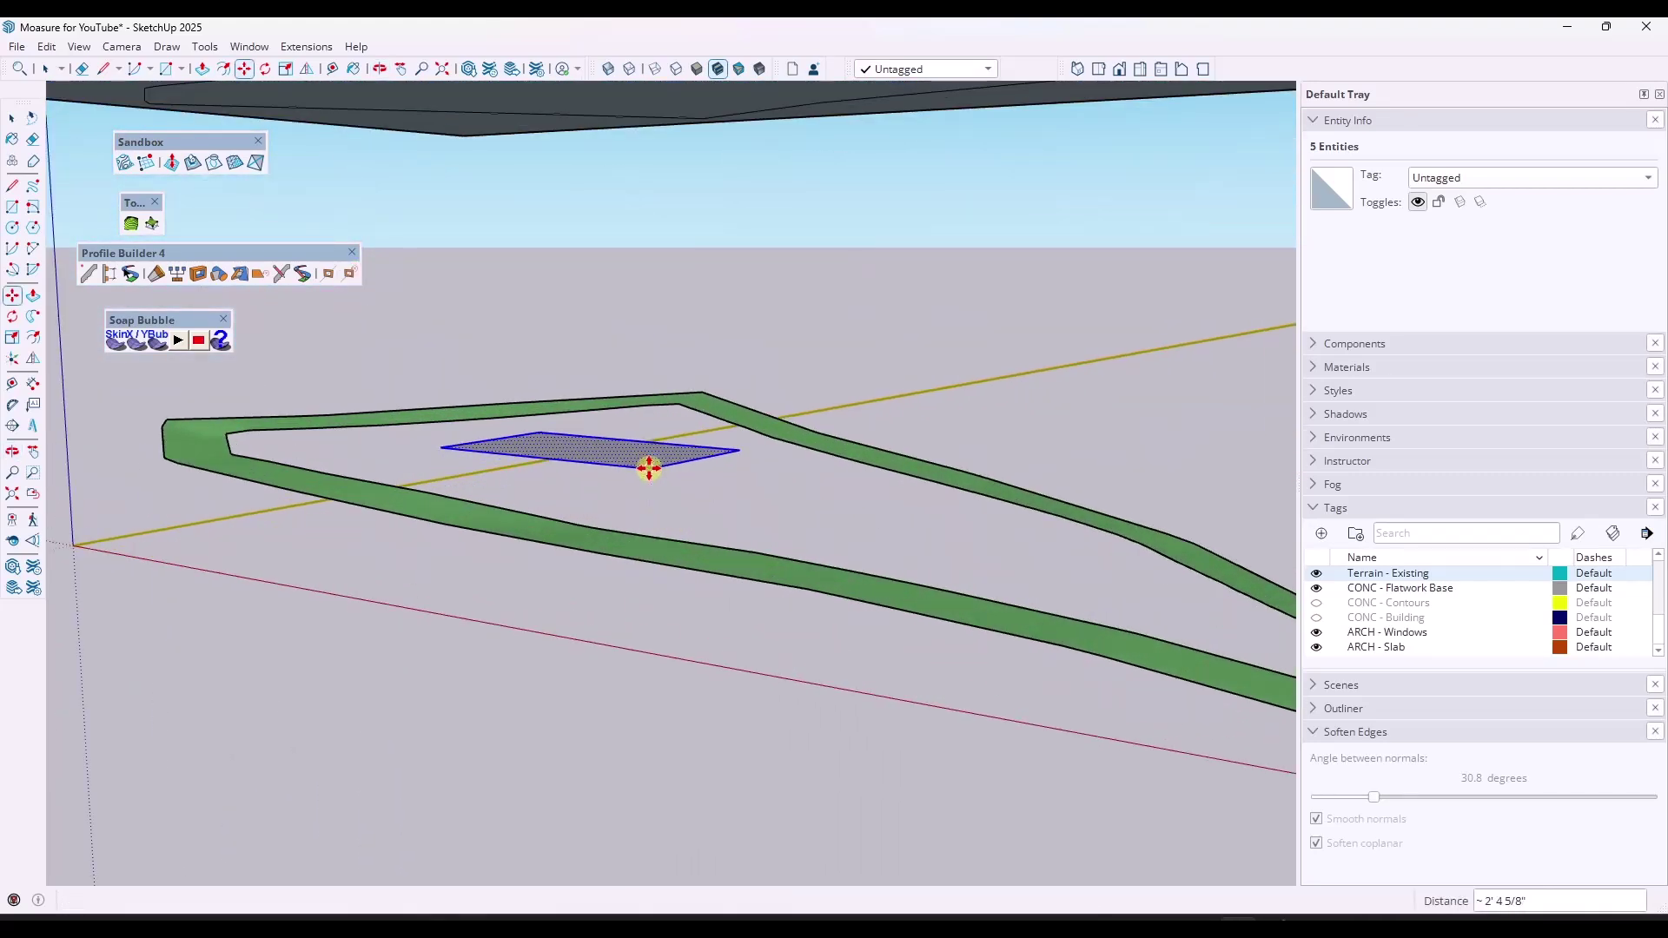
middle_drag(649, 469, 588, 464)
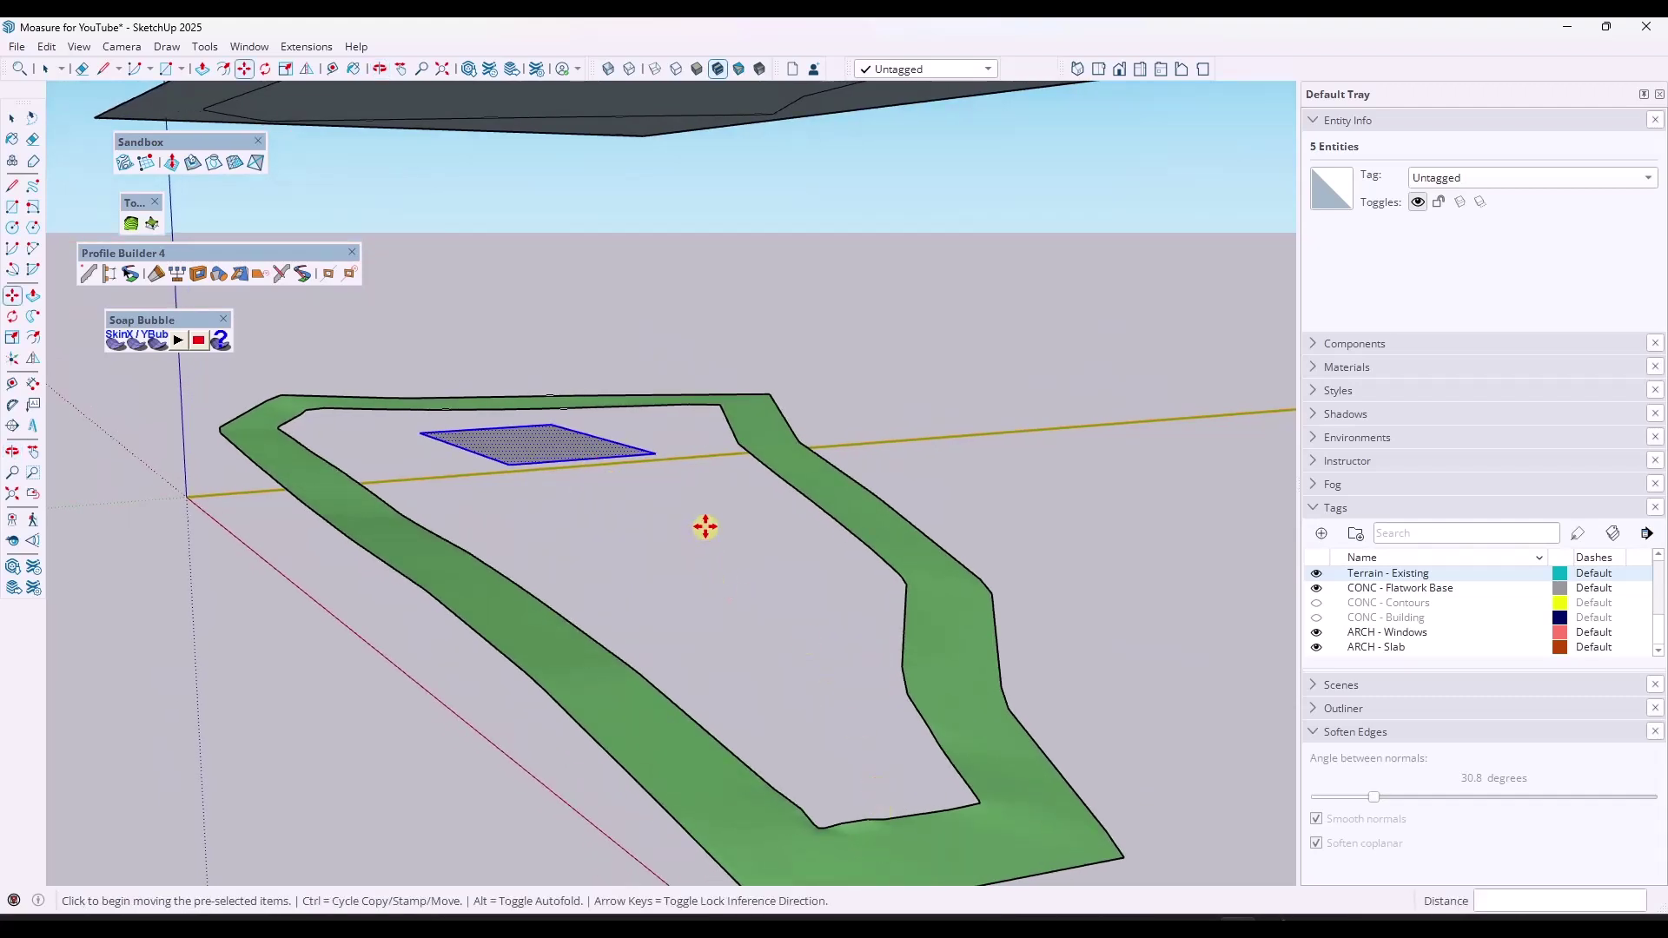
middle_drag(703, 522, 728, 491)
Step: Reposition the rectangle horizontally within the terrain opening, checking its placement from low angles
click(810, 514)
click(726, 482)
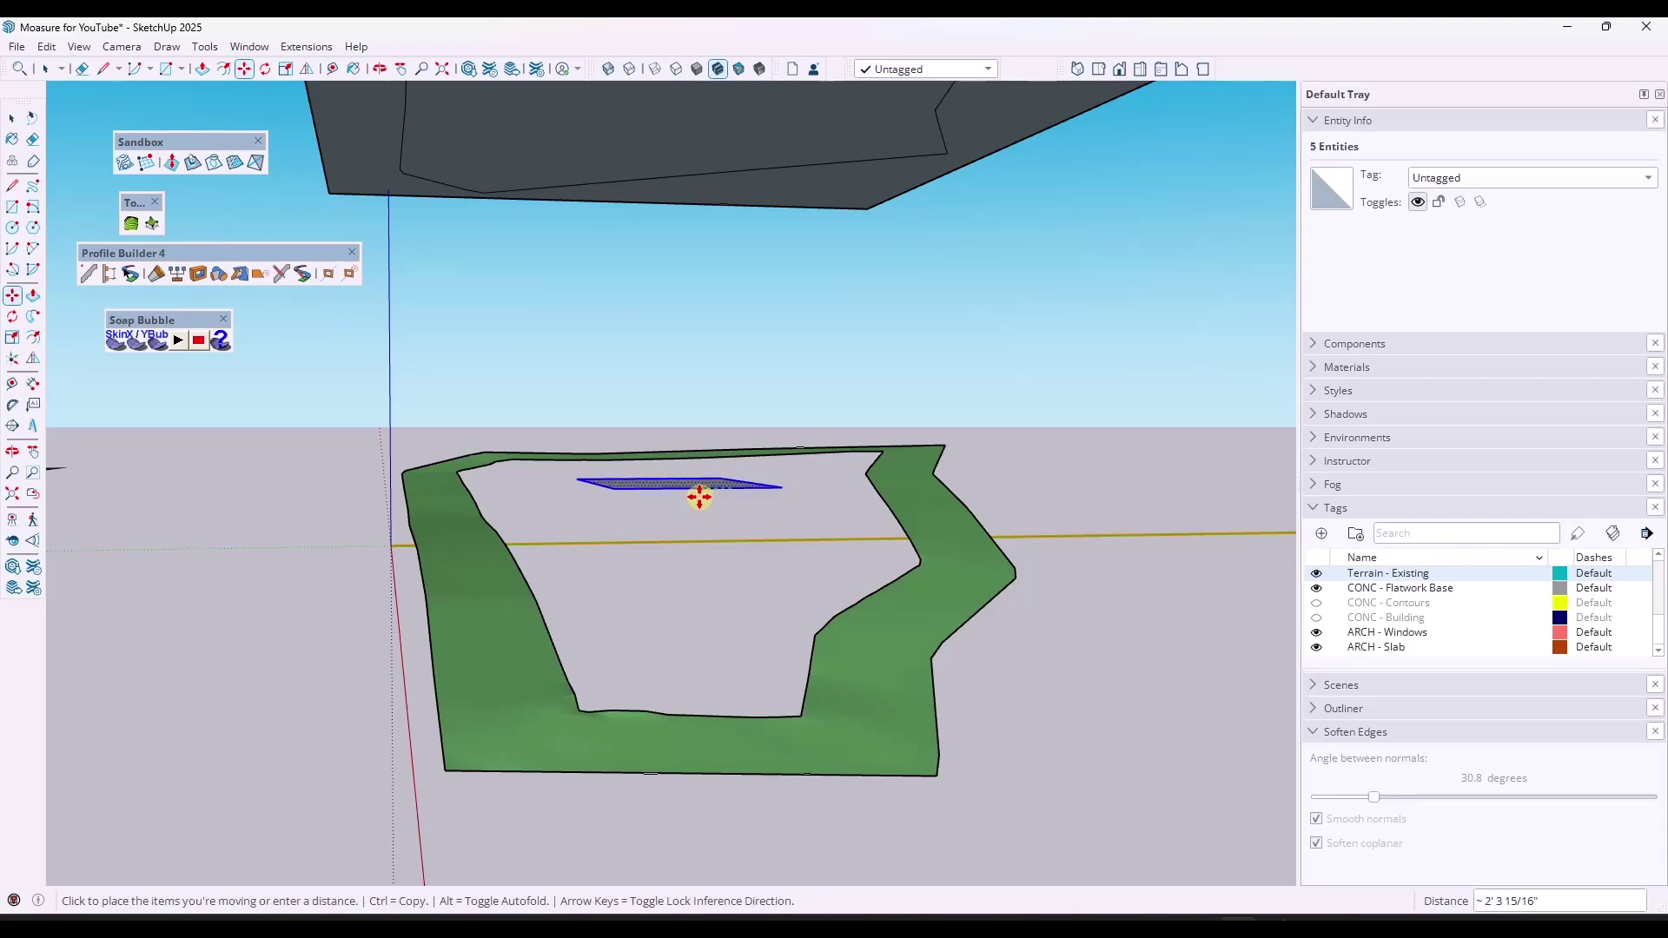
middle_drag(699, 497, 835, 467)
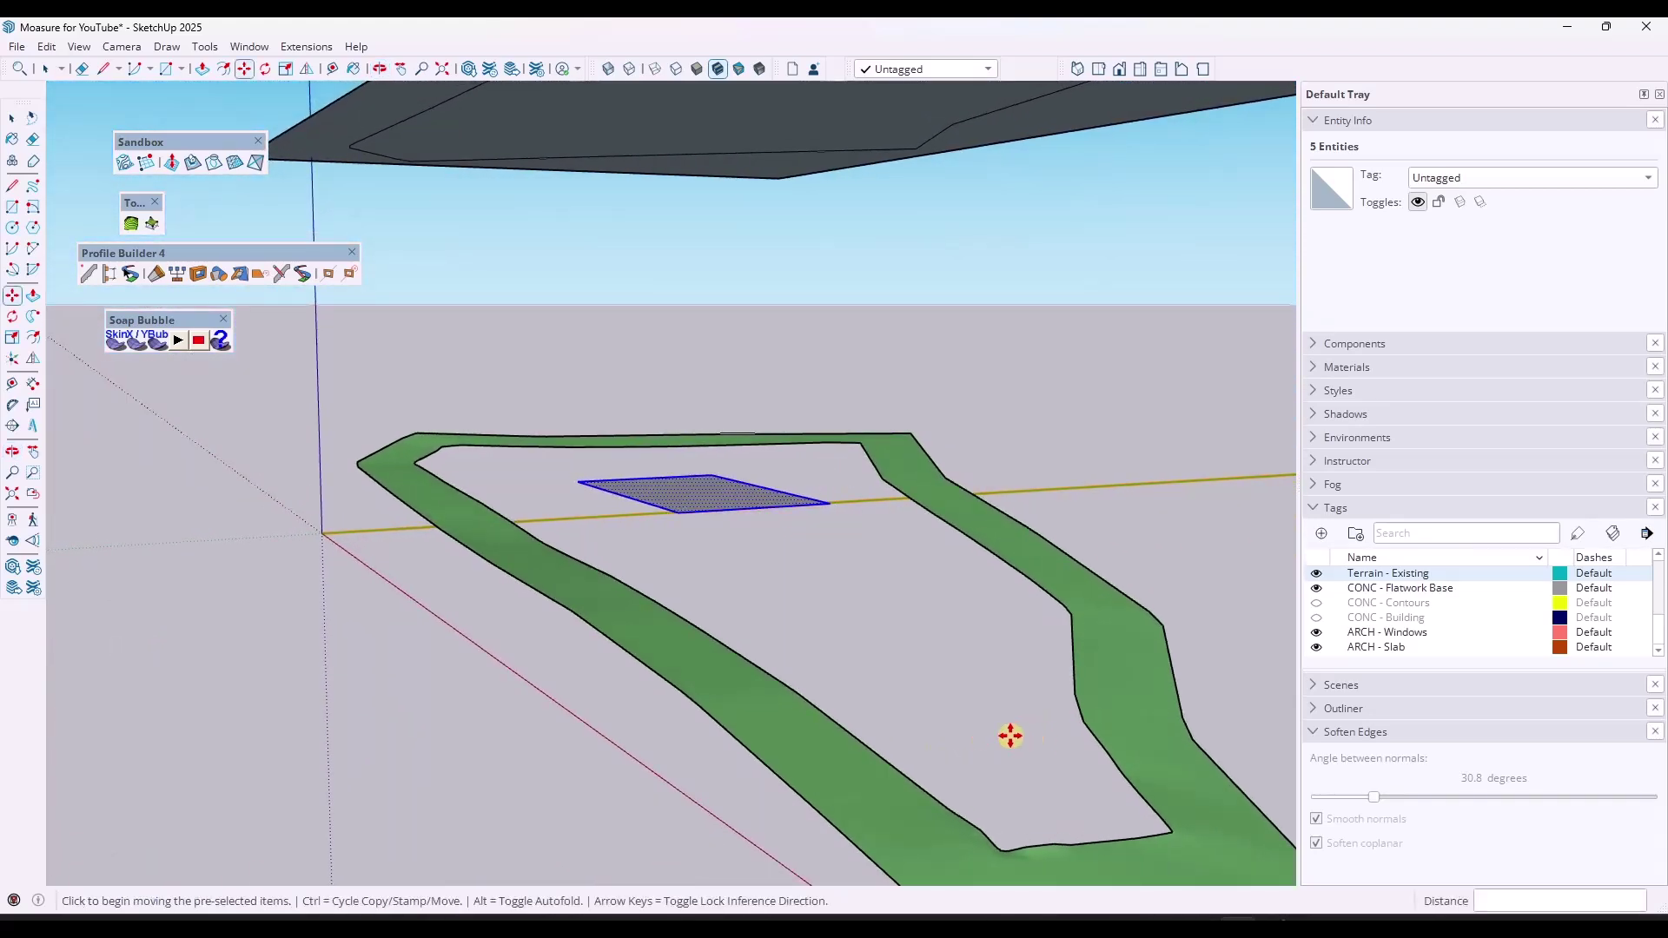
middle_drag(806, 608, 512, 556)
click(706, 502)
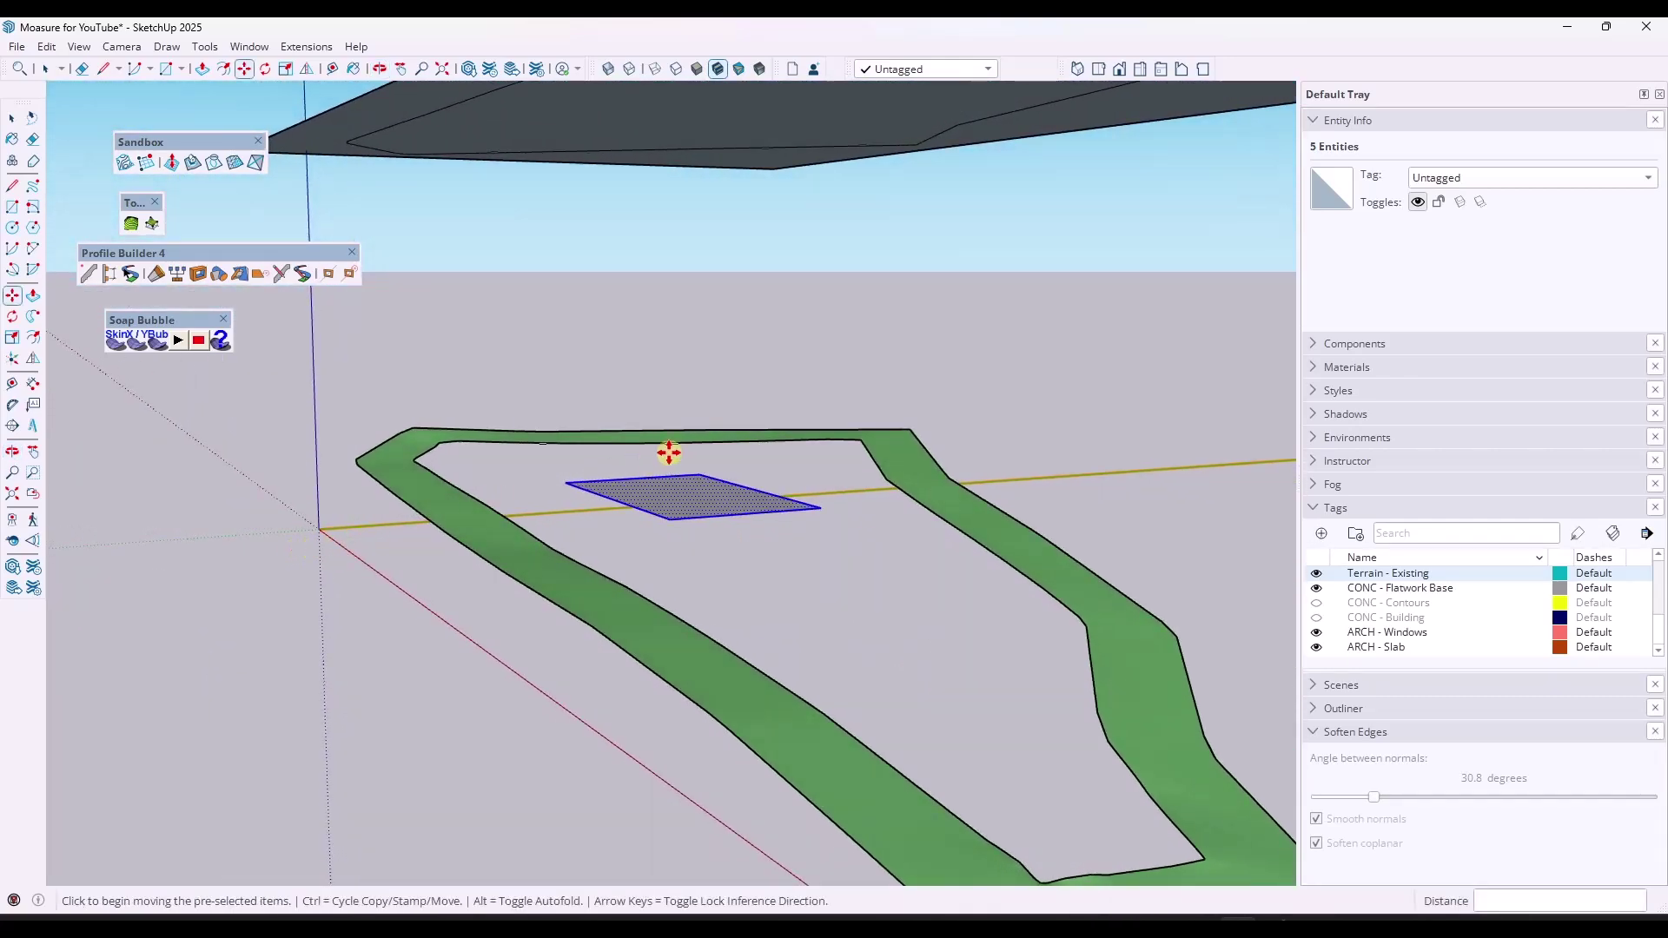
middle_drag(696, 504, 845, 510)
click(845, 510)
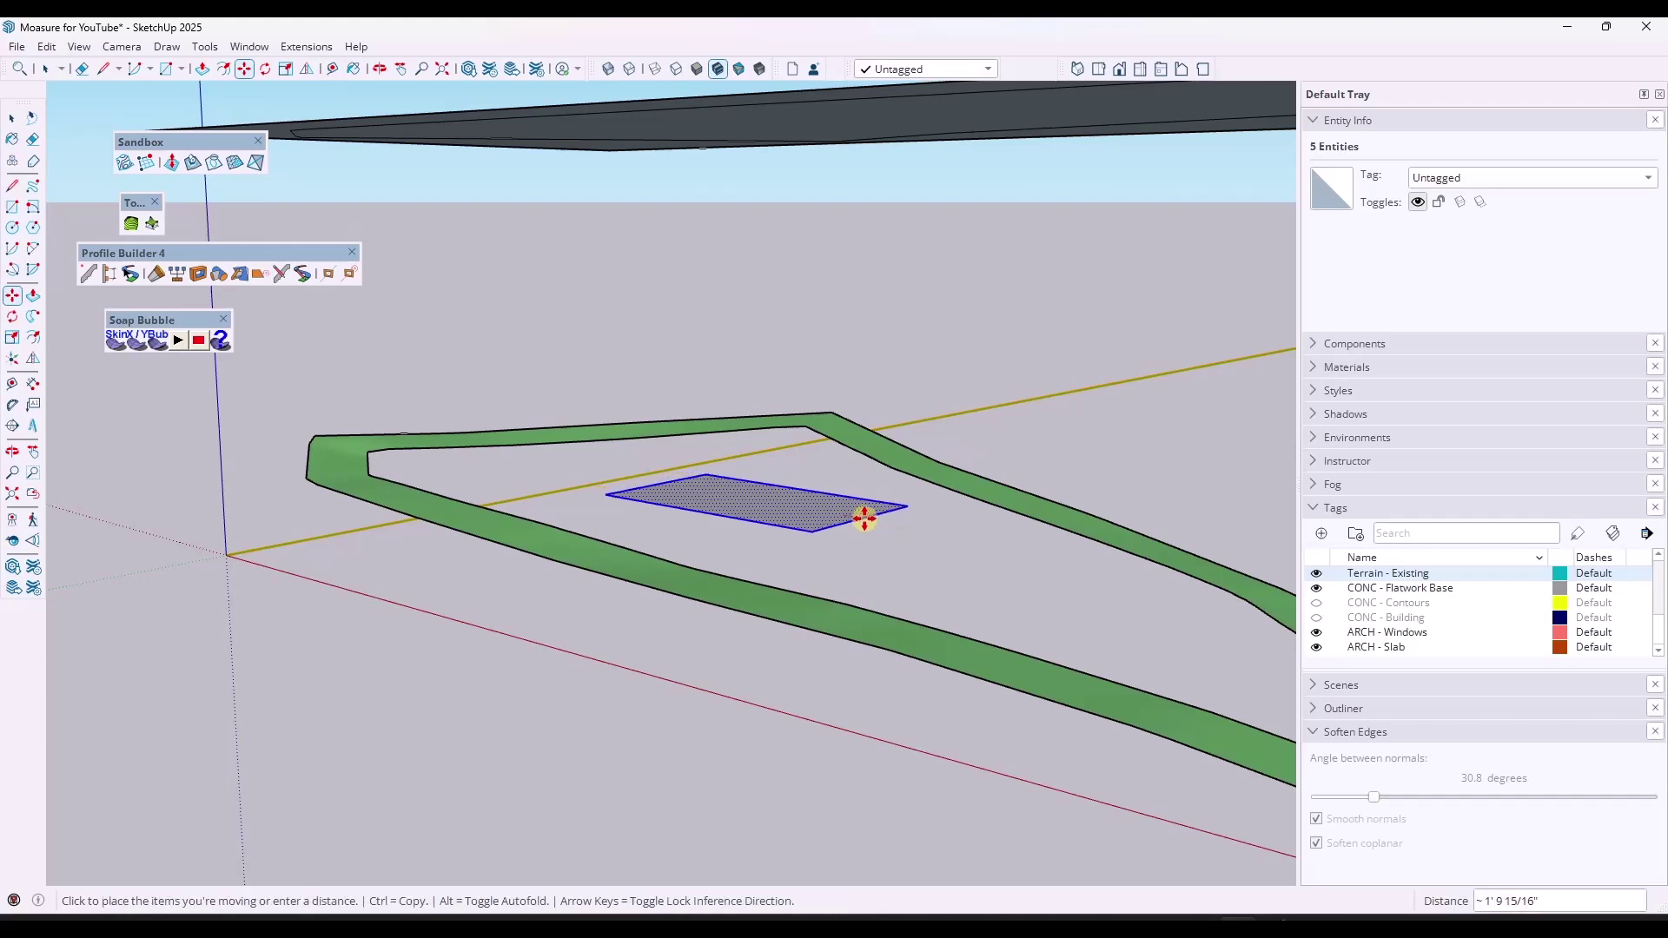
click(903, 540)
Step: Slide the rectangle about 3' along the green axis and raise it by about 11"
middle_drag(837, 543, 732, 510)
click(735, 502)
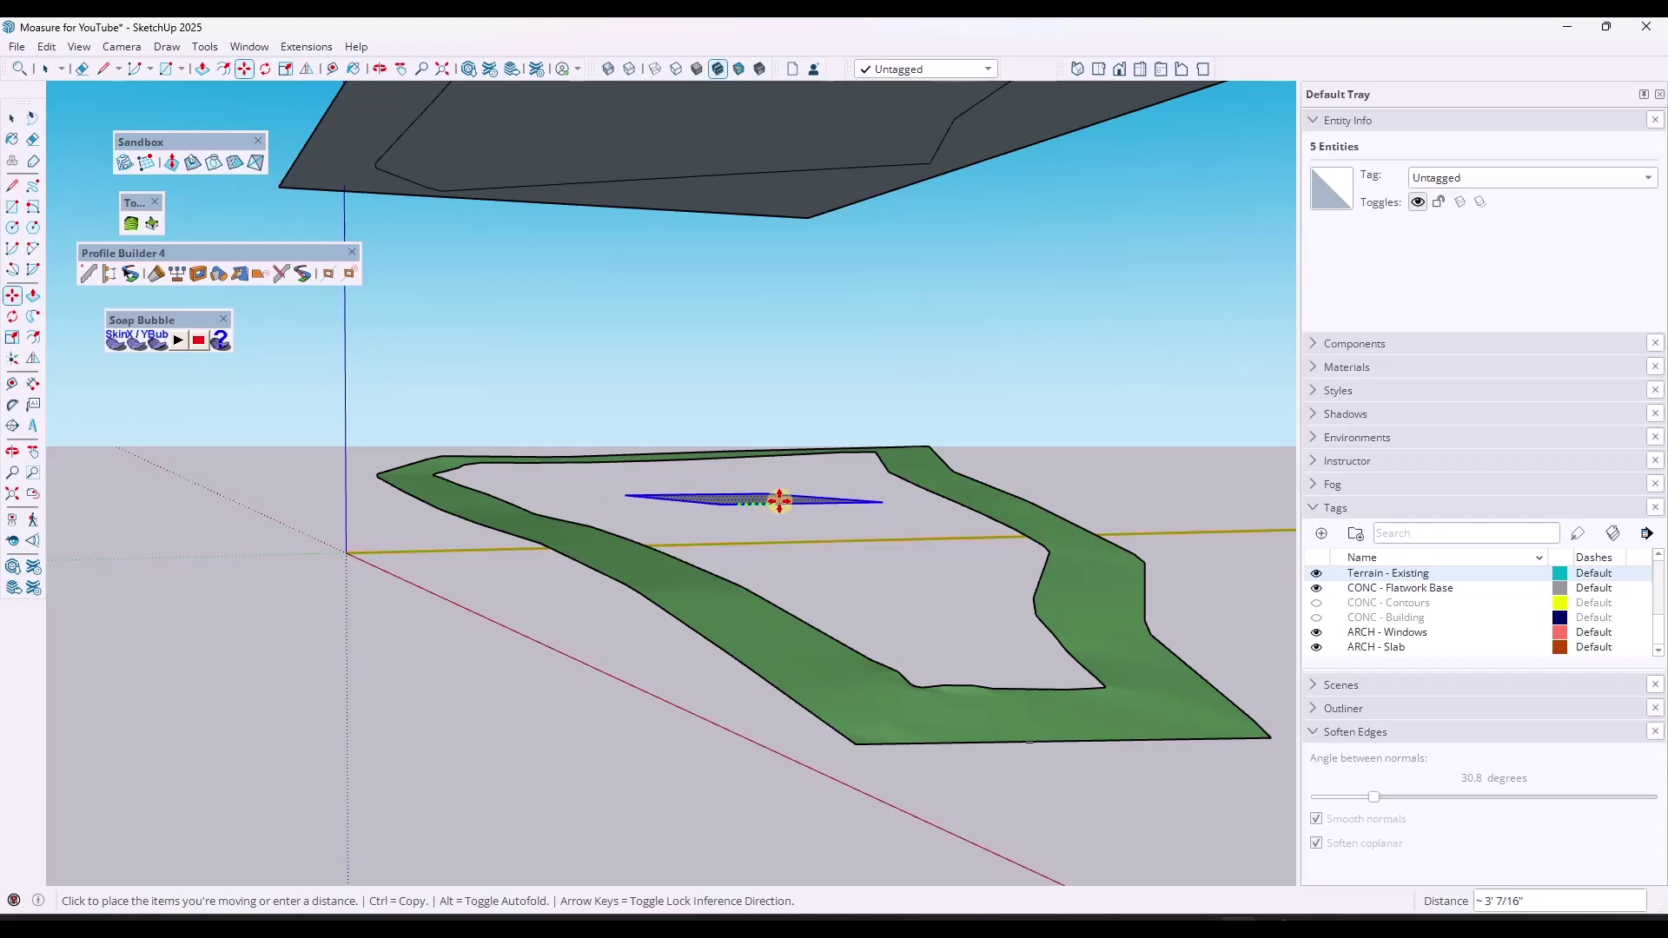
click(776, 502)
click(777, 500)
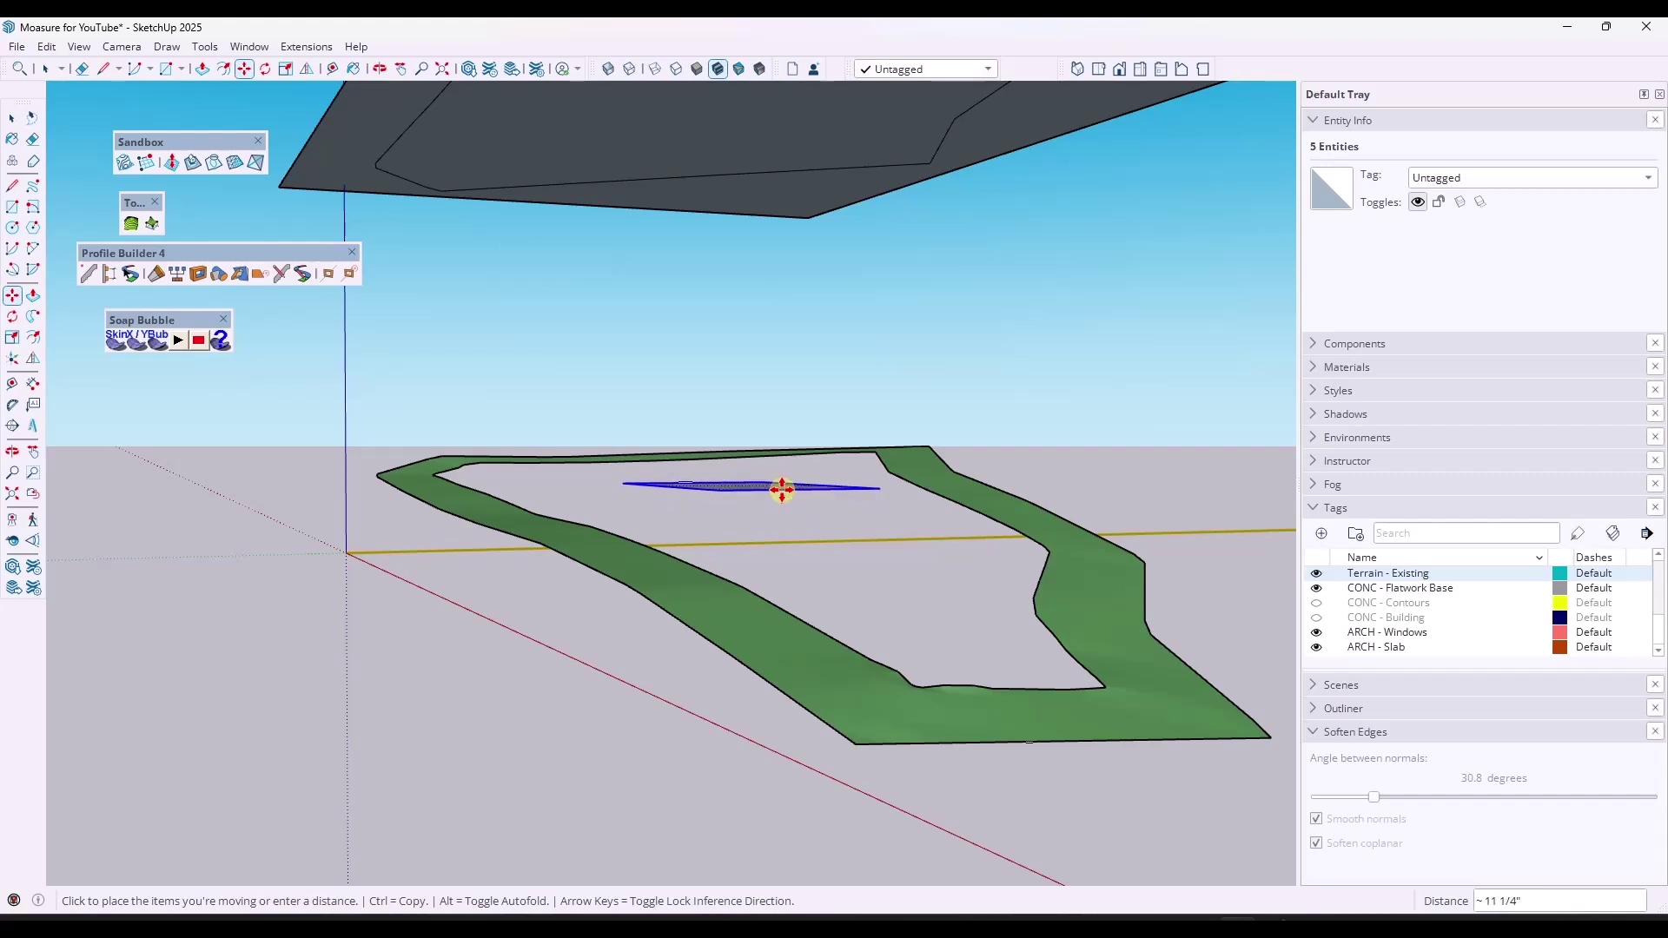
click(781, 489)
Step: Shift the rectangle about 1' 7" back toward the origin along the green axis
middle_drag(781, 489, 697, 488)
click(697, 488)
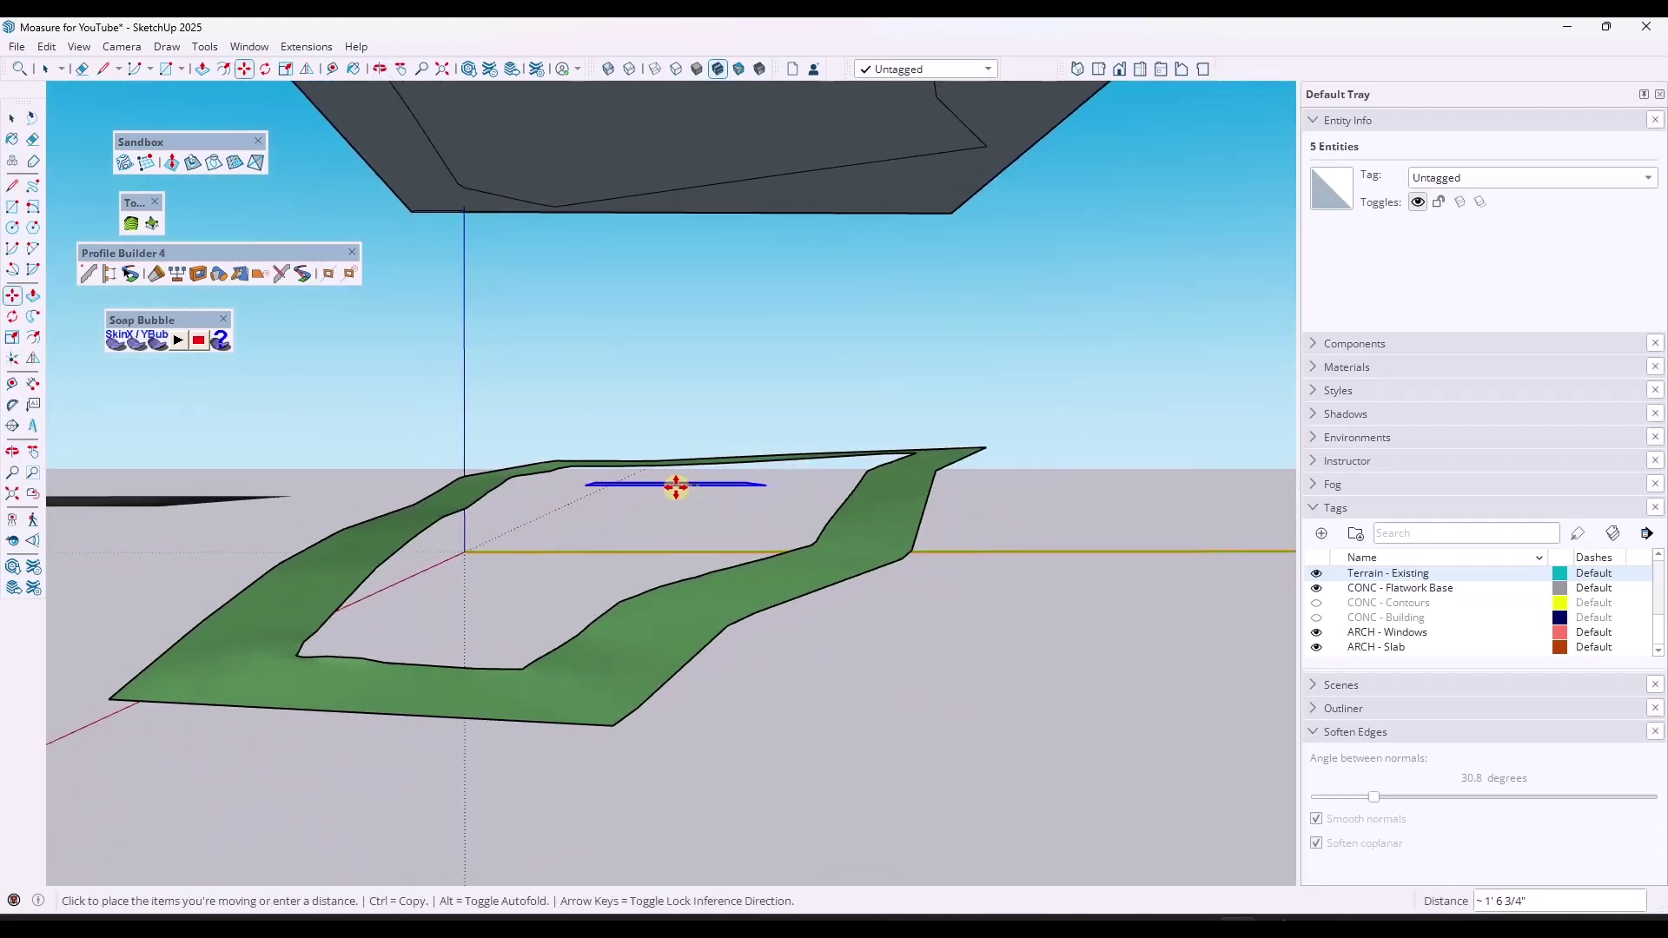
click(672, 487)
middle_drag(674, 480, 1129, 687)
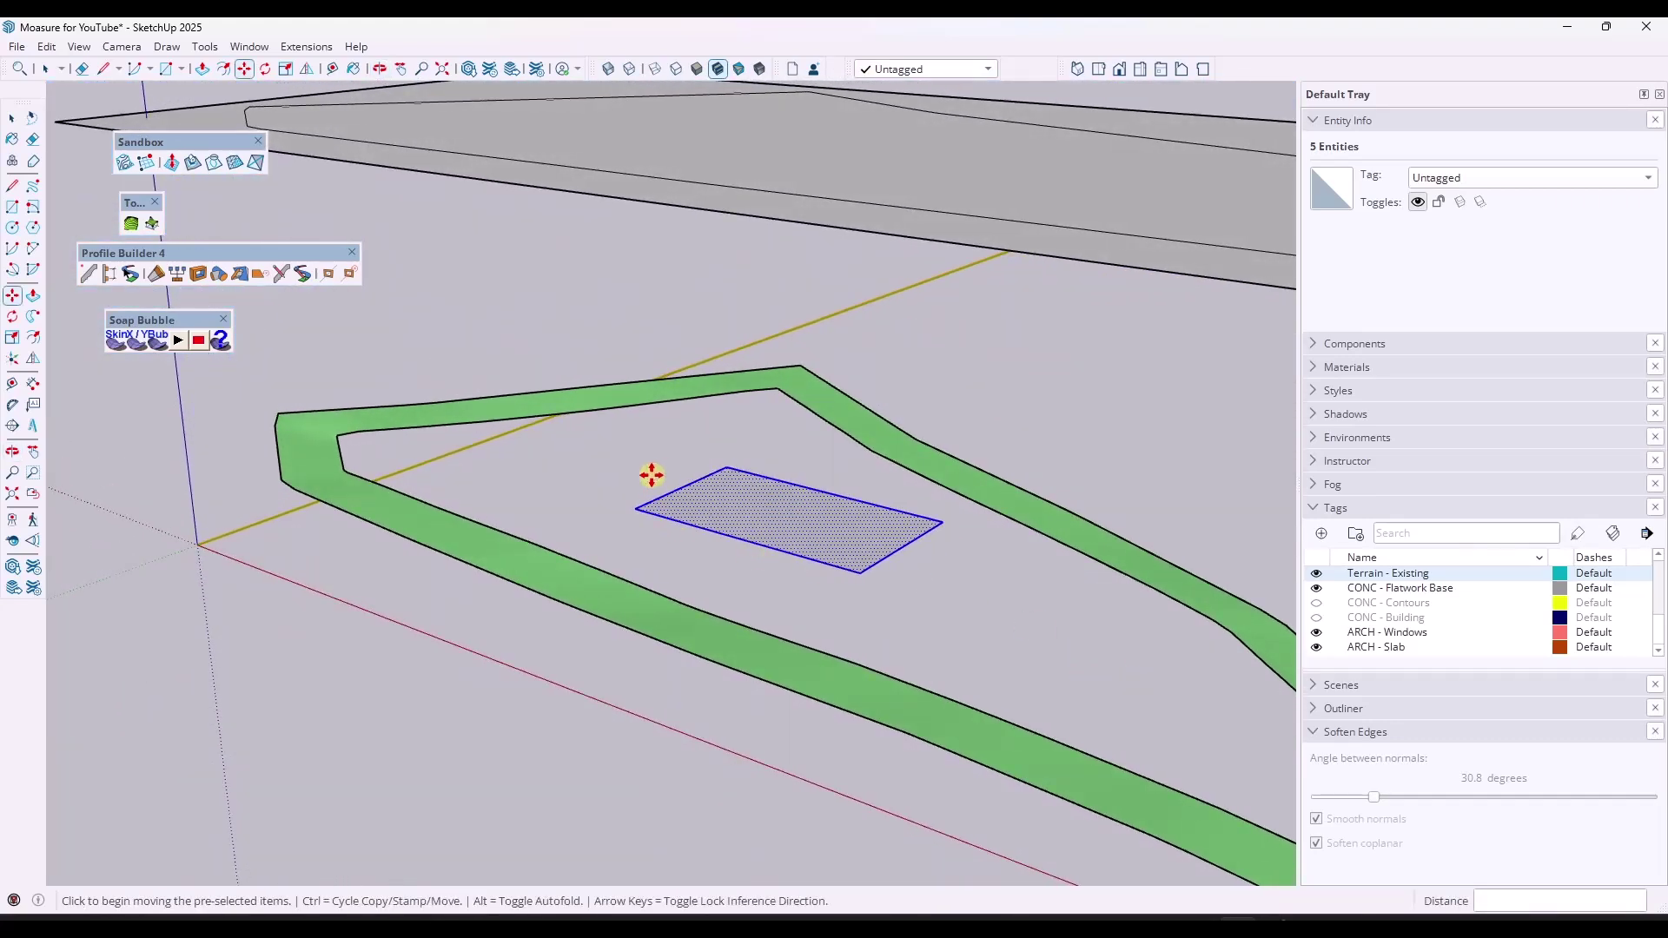
scroll(652, 475, down, 5)
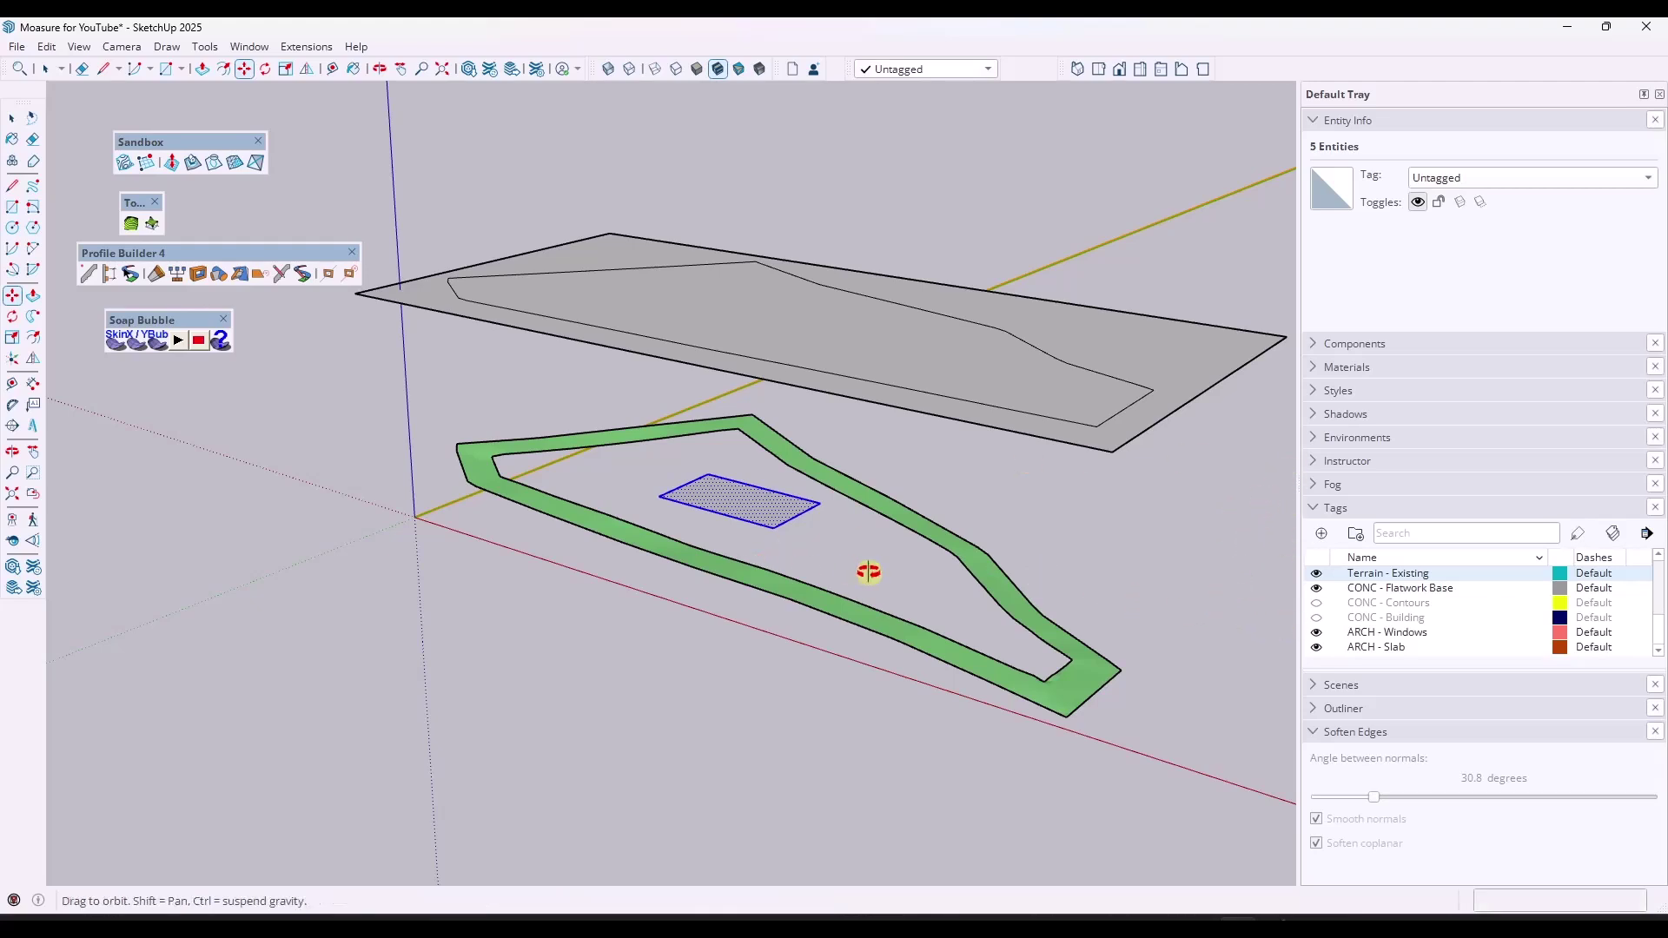
Step: Cut the rectangle from the model and paste it in place inside the Terrain - Existing group
middle_drag(863, 570, 867, 533)
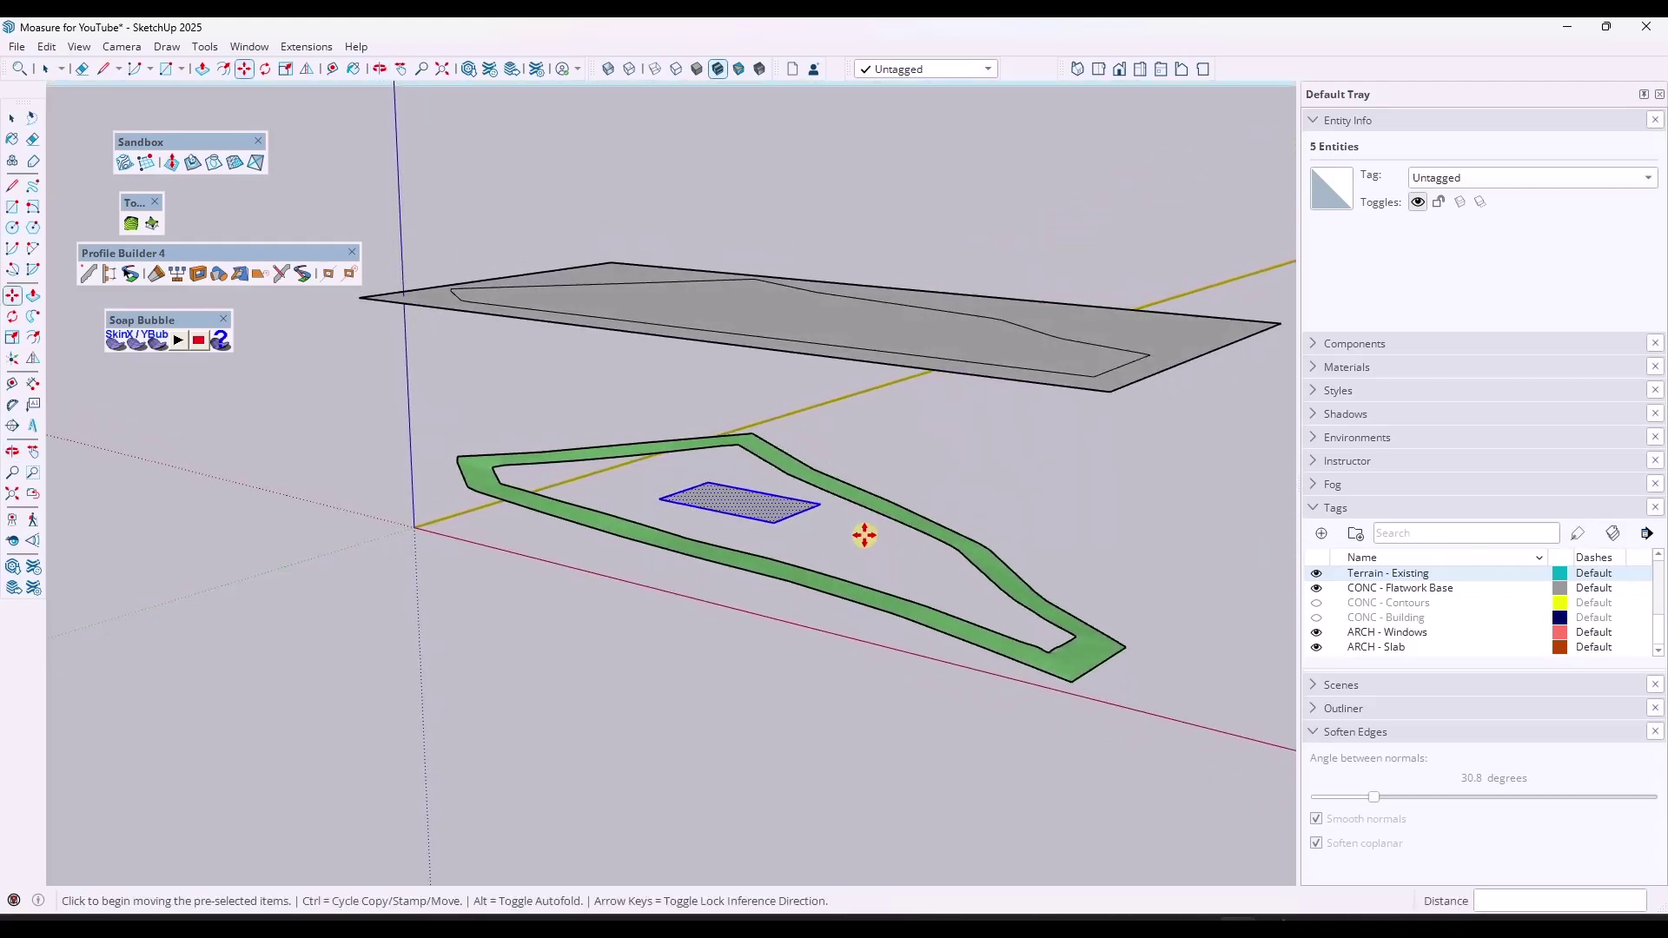
key(space)
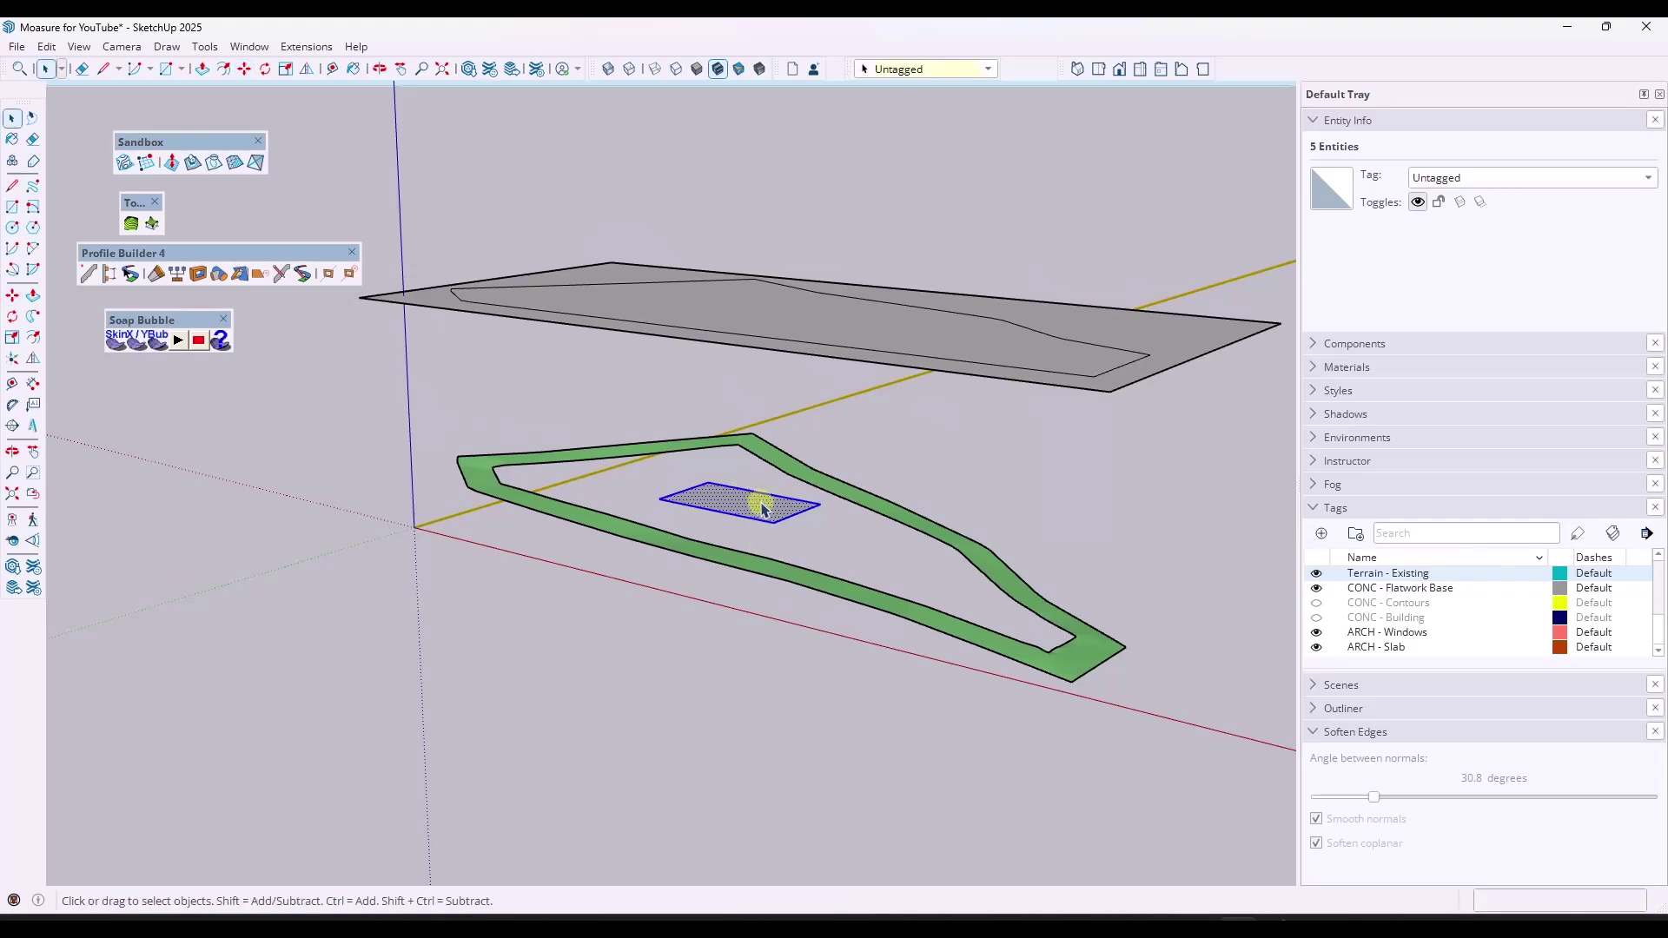
middle_drag(855, 571, 714, 518)
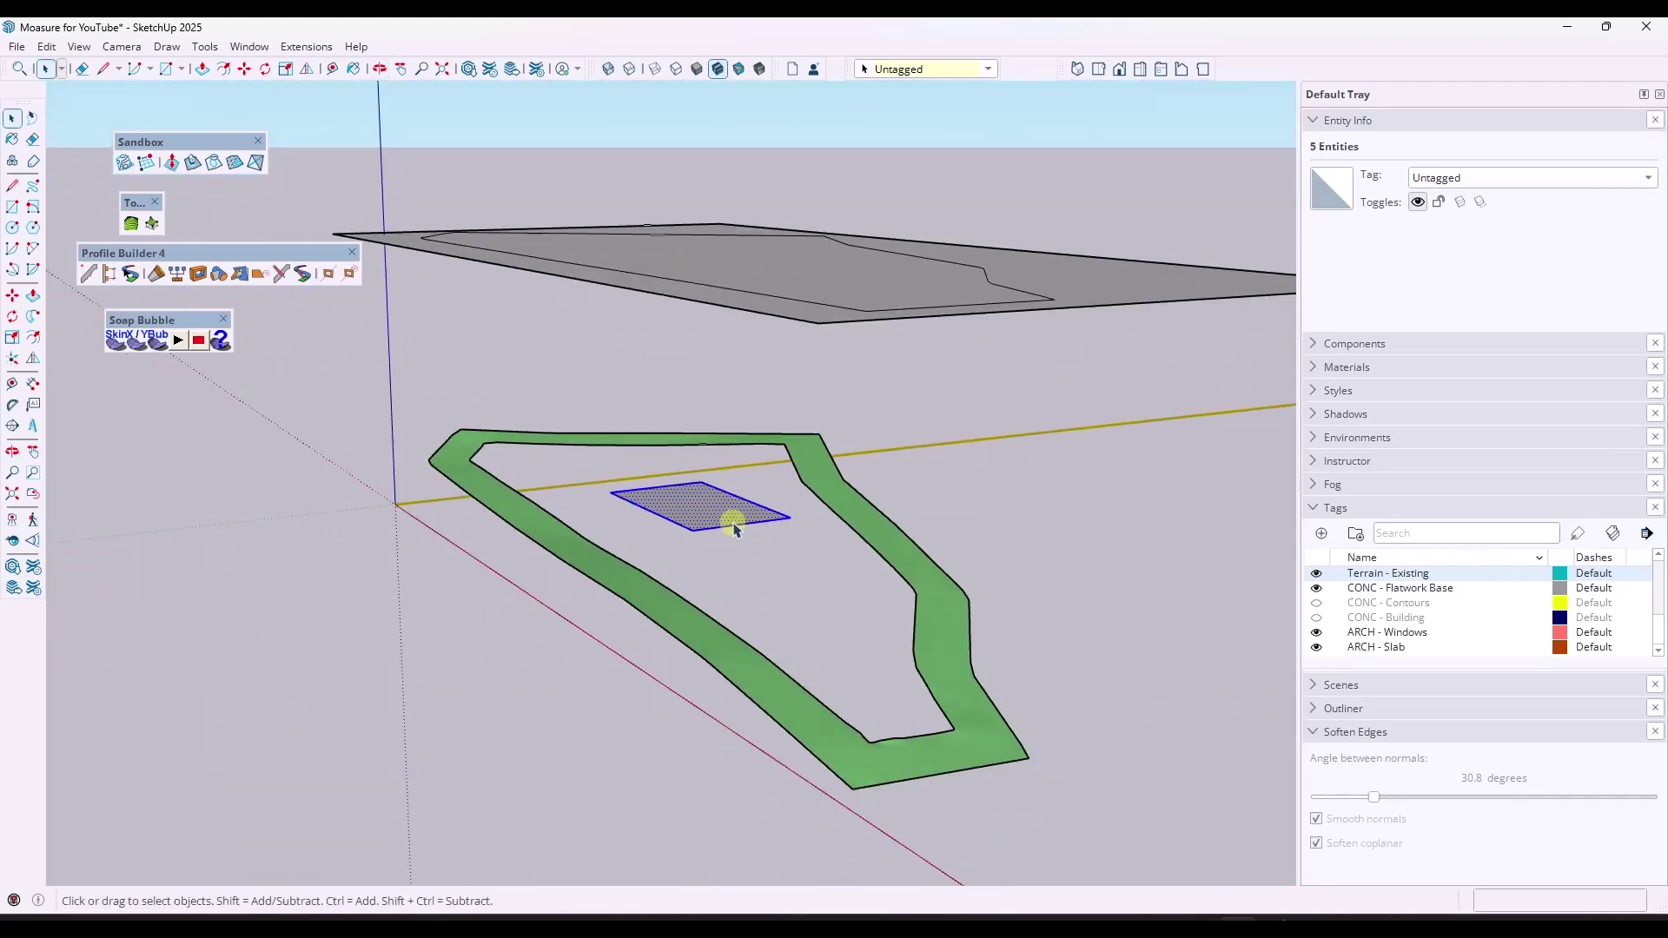
click(862, 549)
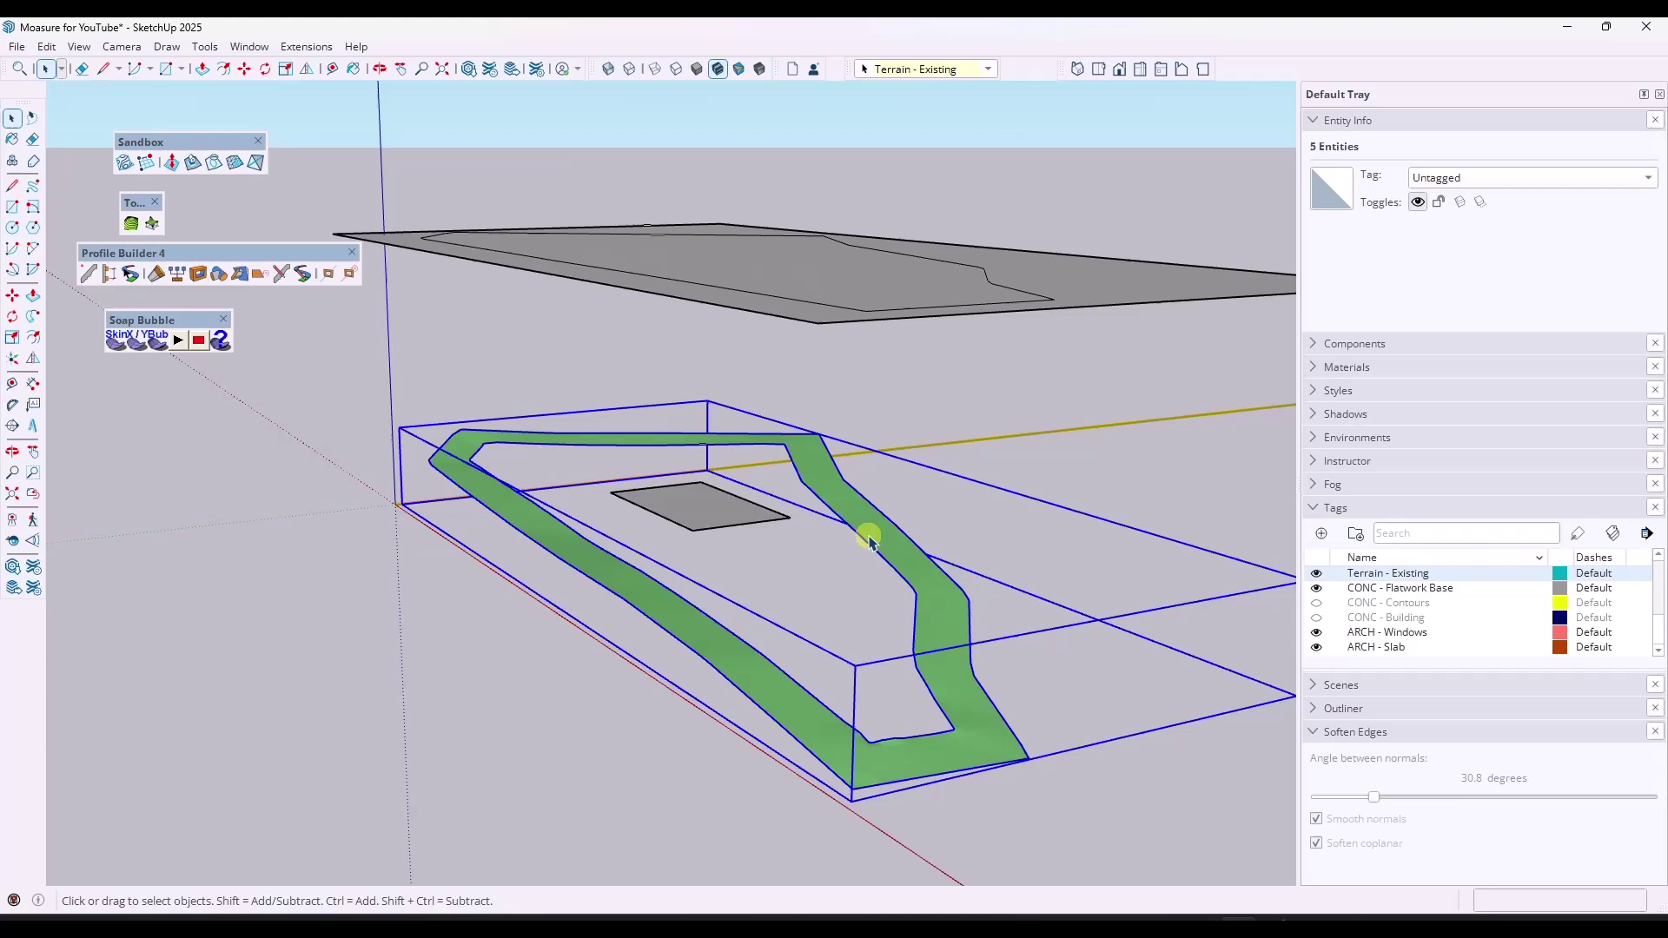
double_click(703, 519)
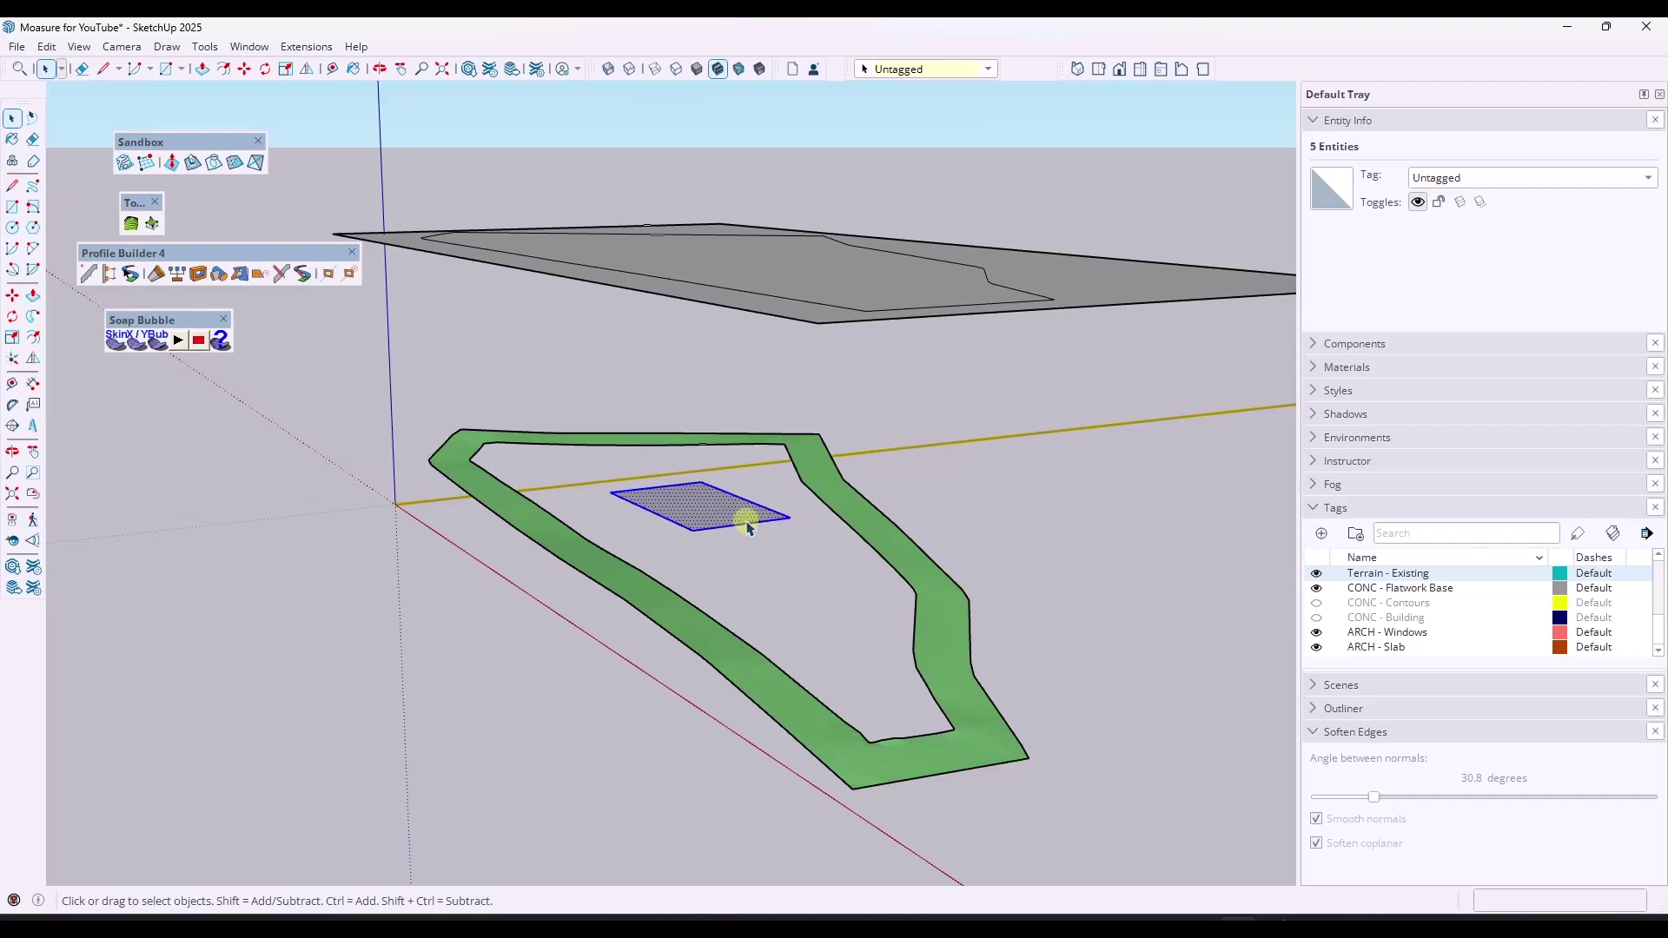
key(Delete)
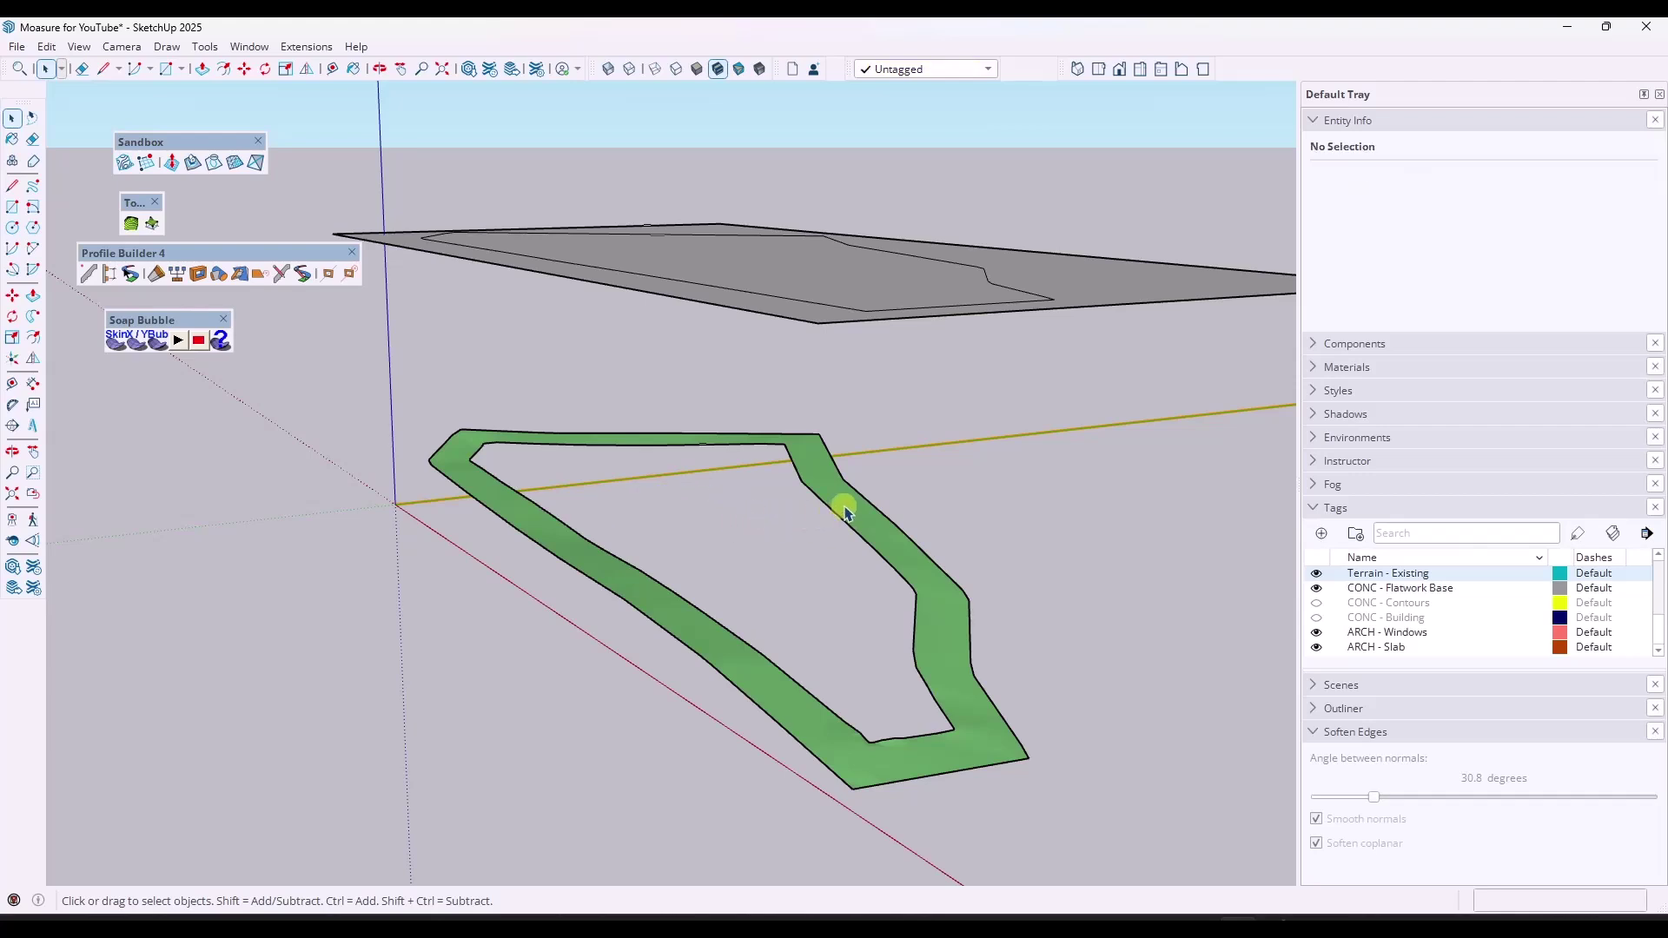
click(79, 46)
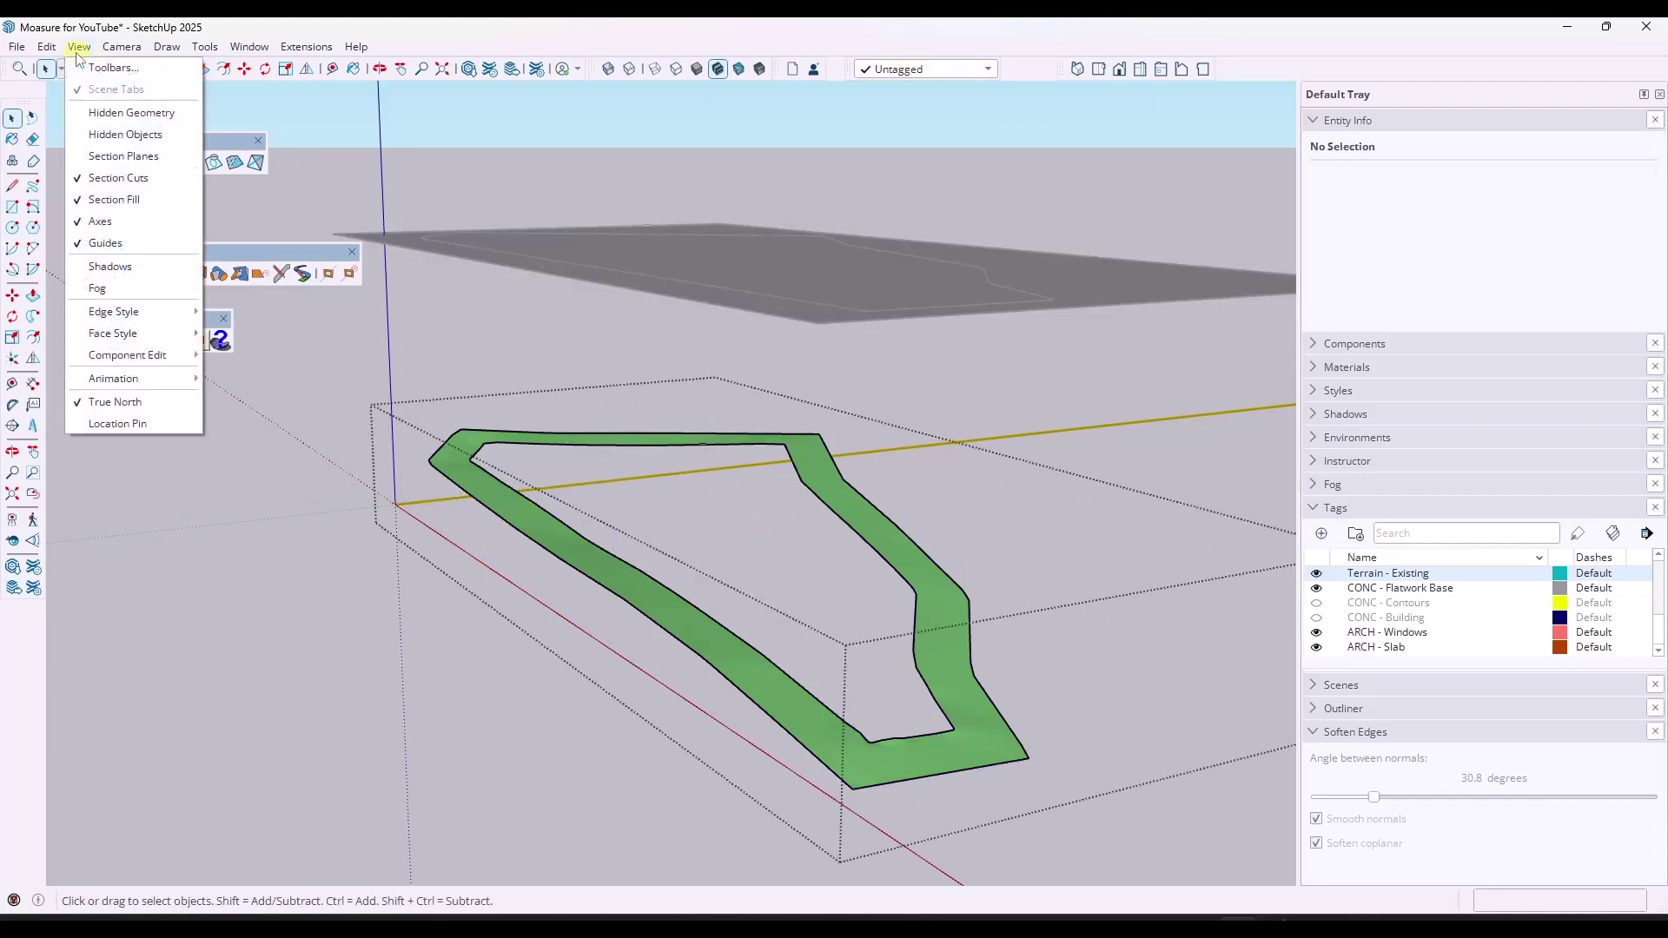
click(104, 174)
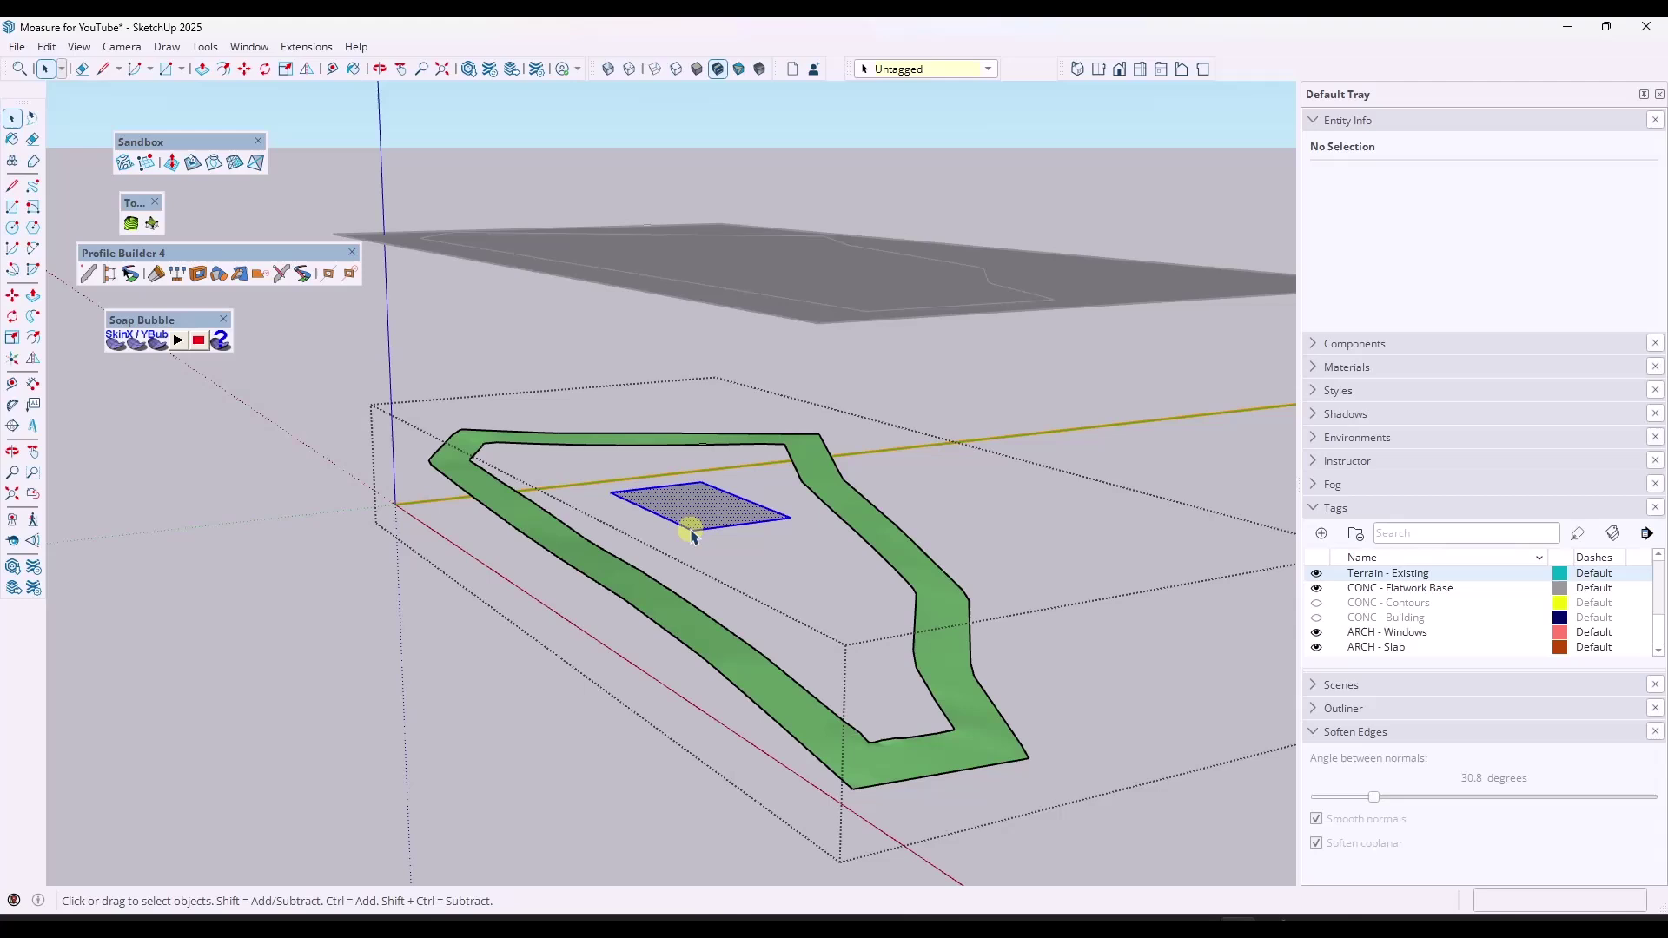
Step: Draw a line about 45' 10" long from the middle of the rectangle's short edge to the far narrow end of the terrain opening
click(864, 524)
middle_drag(791, 576, 800, 577)
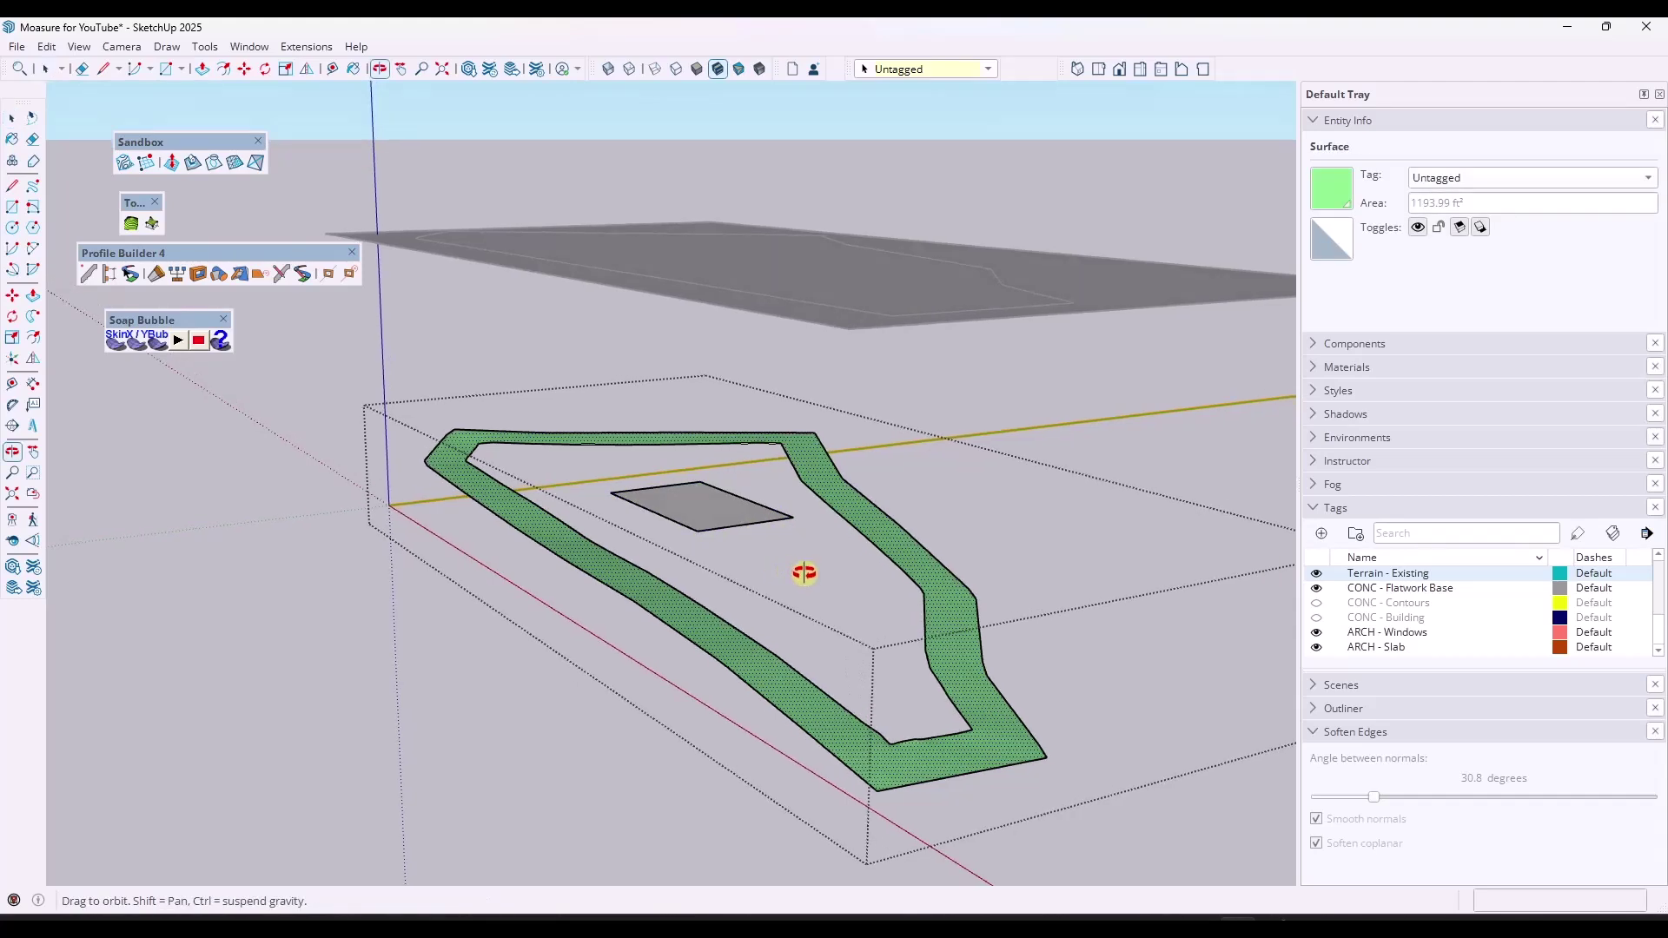
key(l)
click(745, 524)
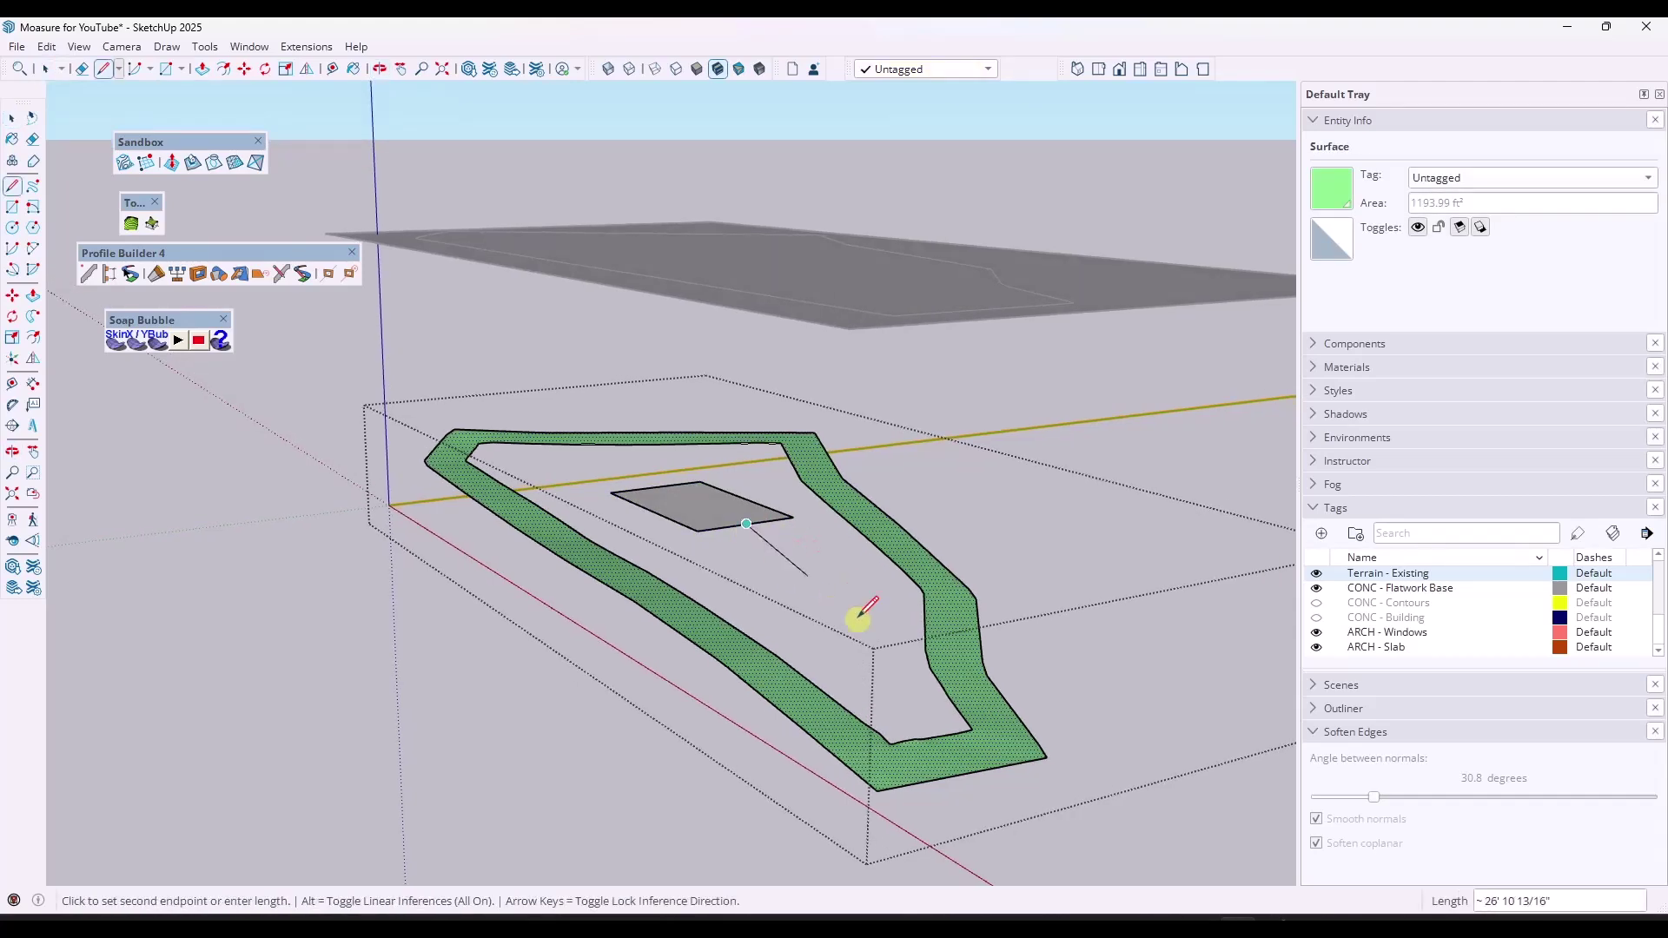
click(934, 736)
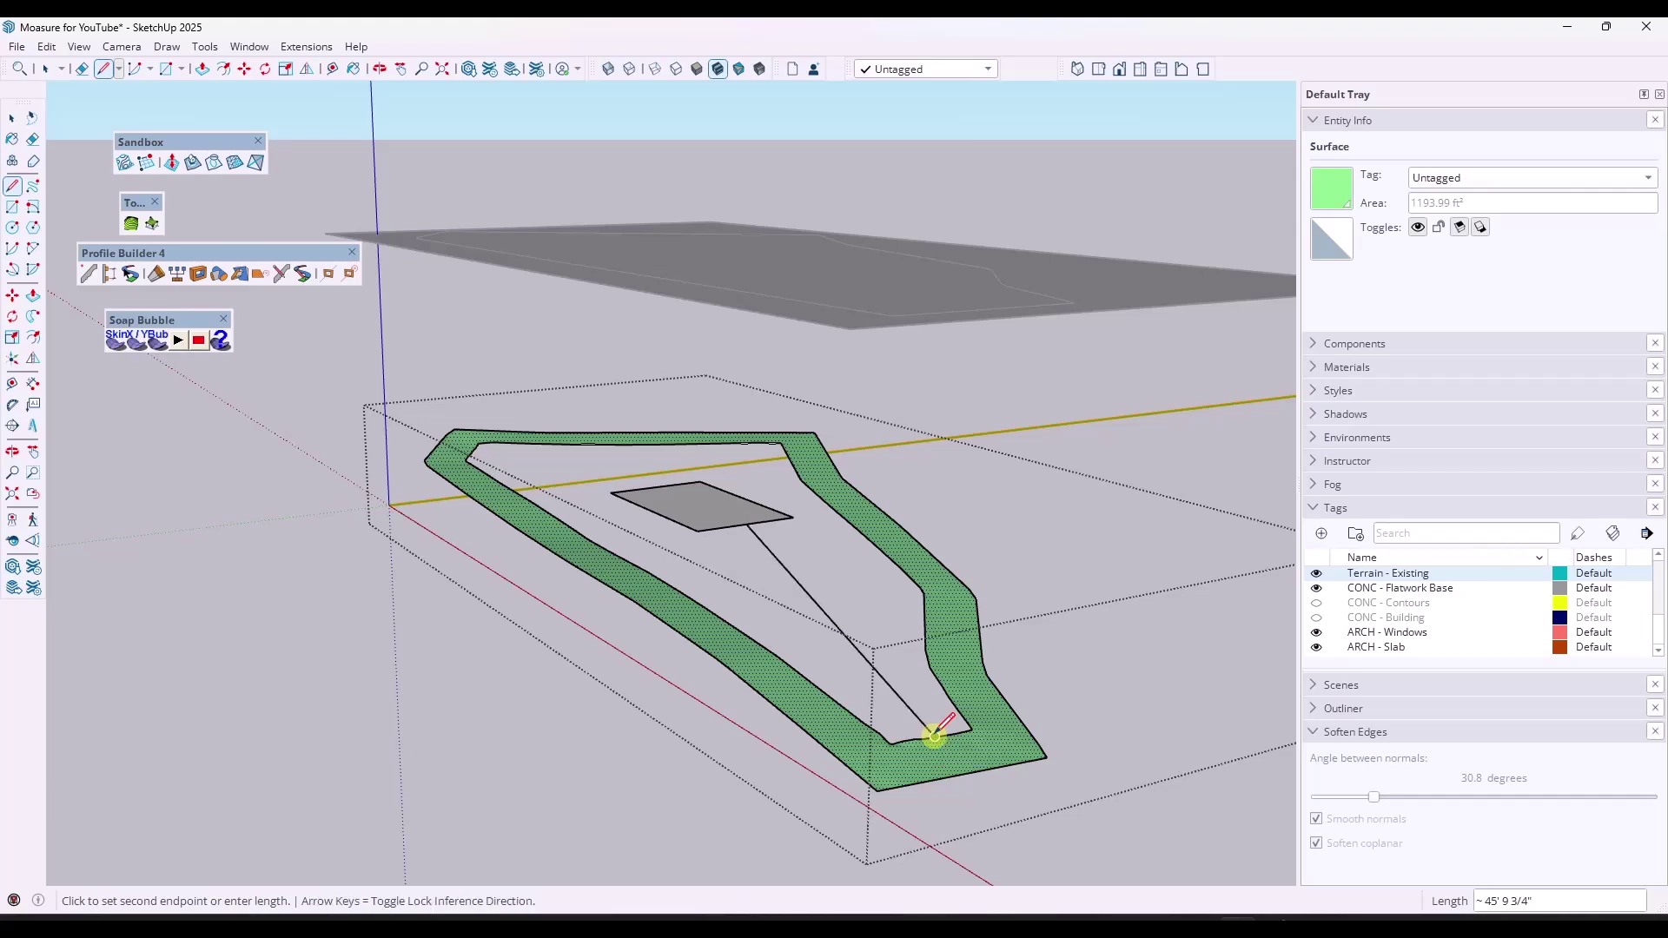
key(space)
mouse_move(700, 566)
middle_down()
mouse_move(800, 550)
mouse_move(935, 584)
mouse_move(639, 476)
middle_up()
key(l)
scroll(638, 478, up, 3)
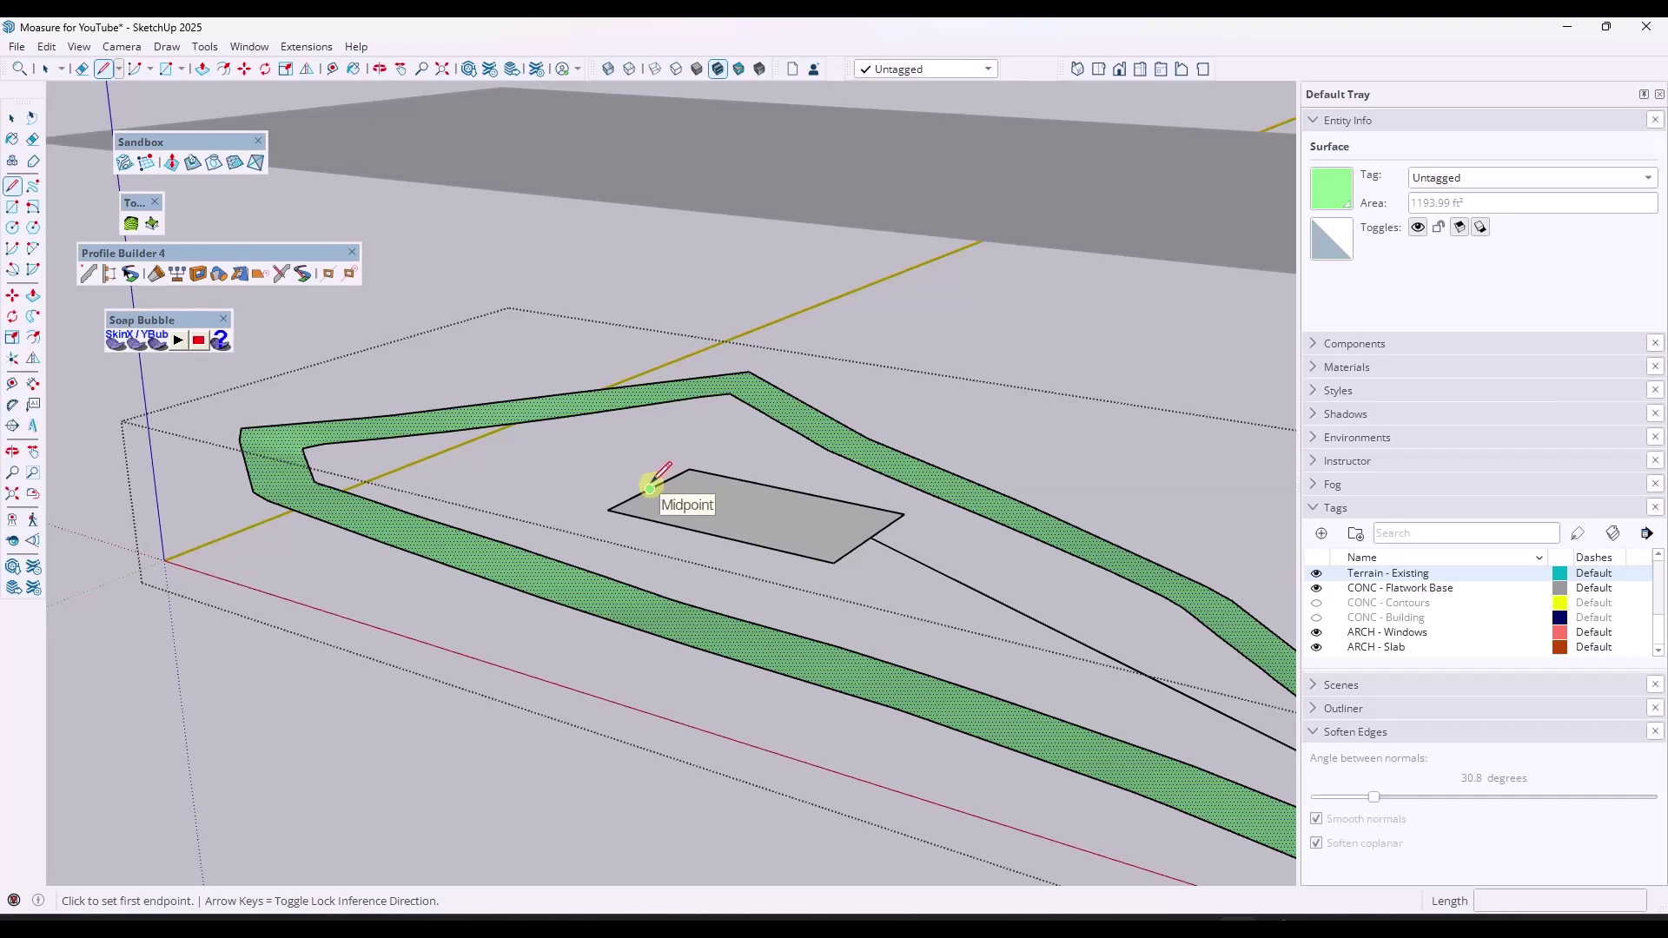
click(650, 488)
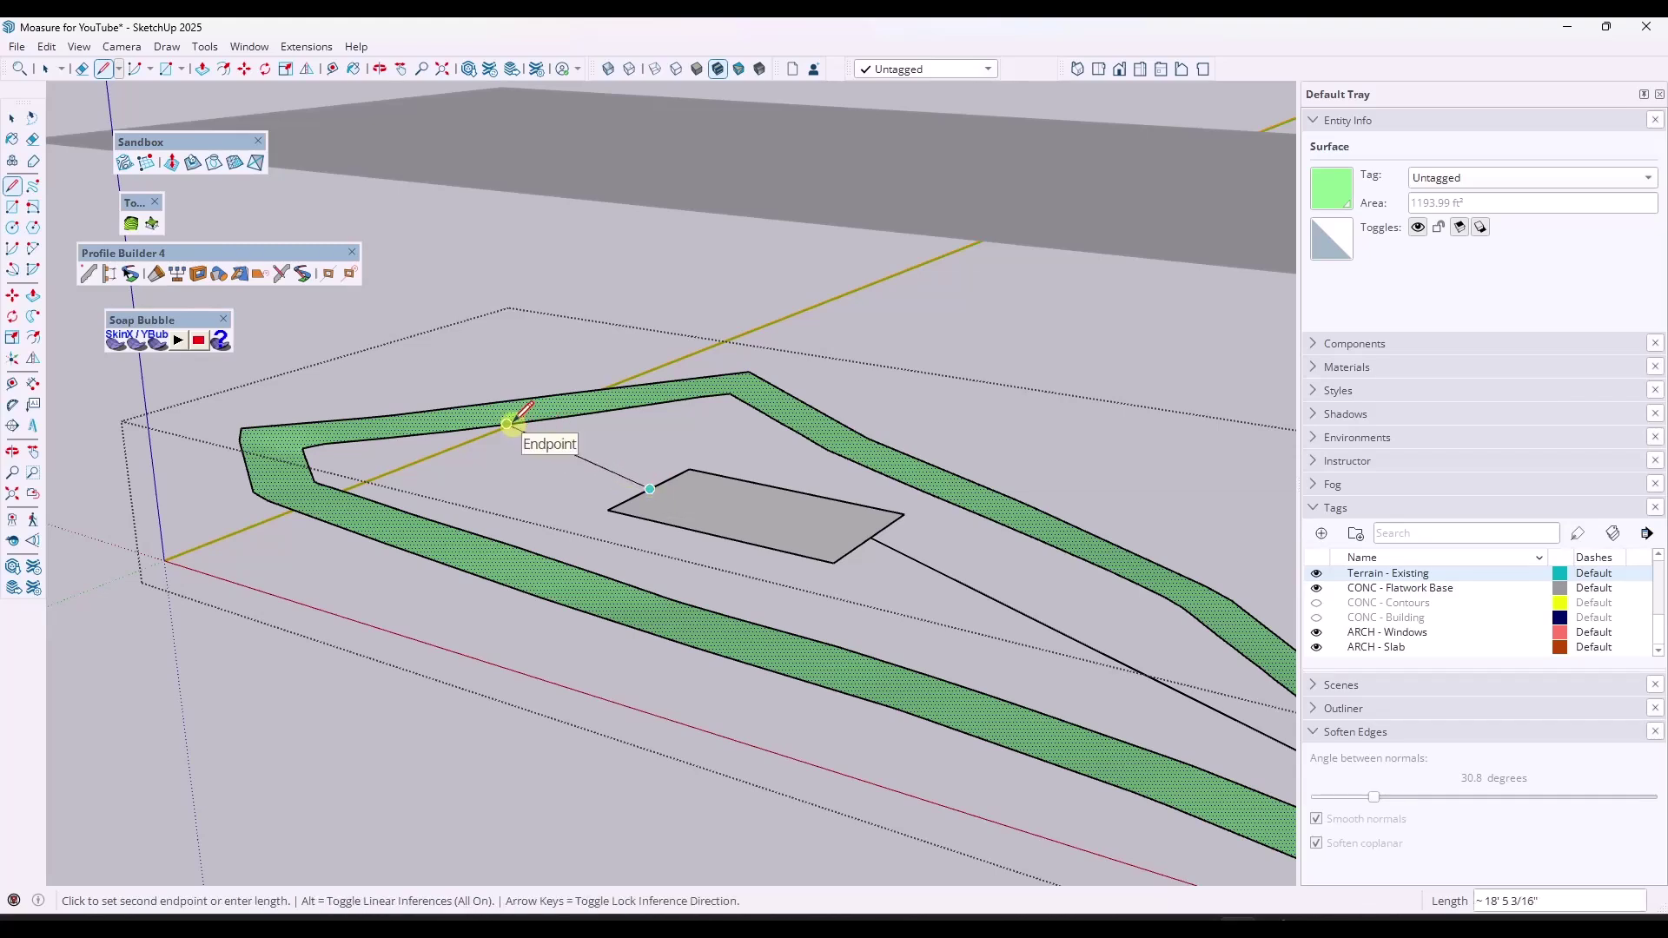
click(522, 423)
Step: Draw a line from the rectangle's opposite short edge to the nearby inner edge of the terrain opening
middle_drag(773, 530, 527, 485)
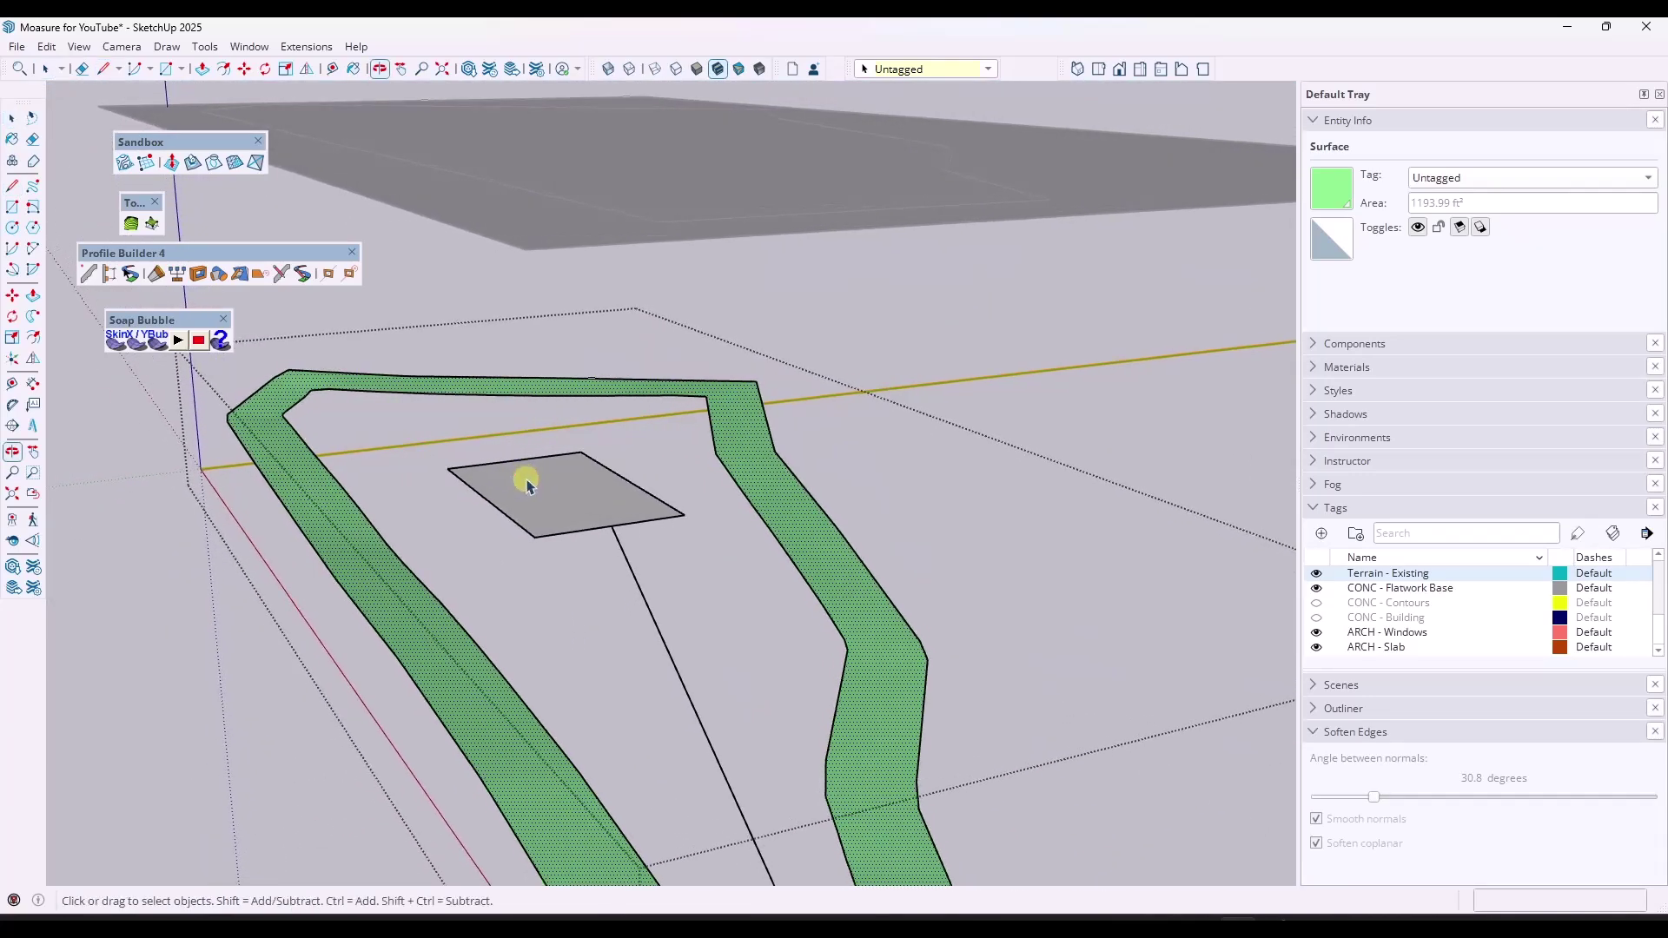
key(l)
click(539, 456)
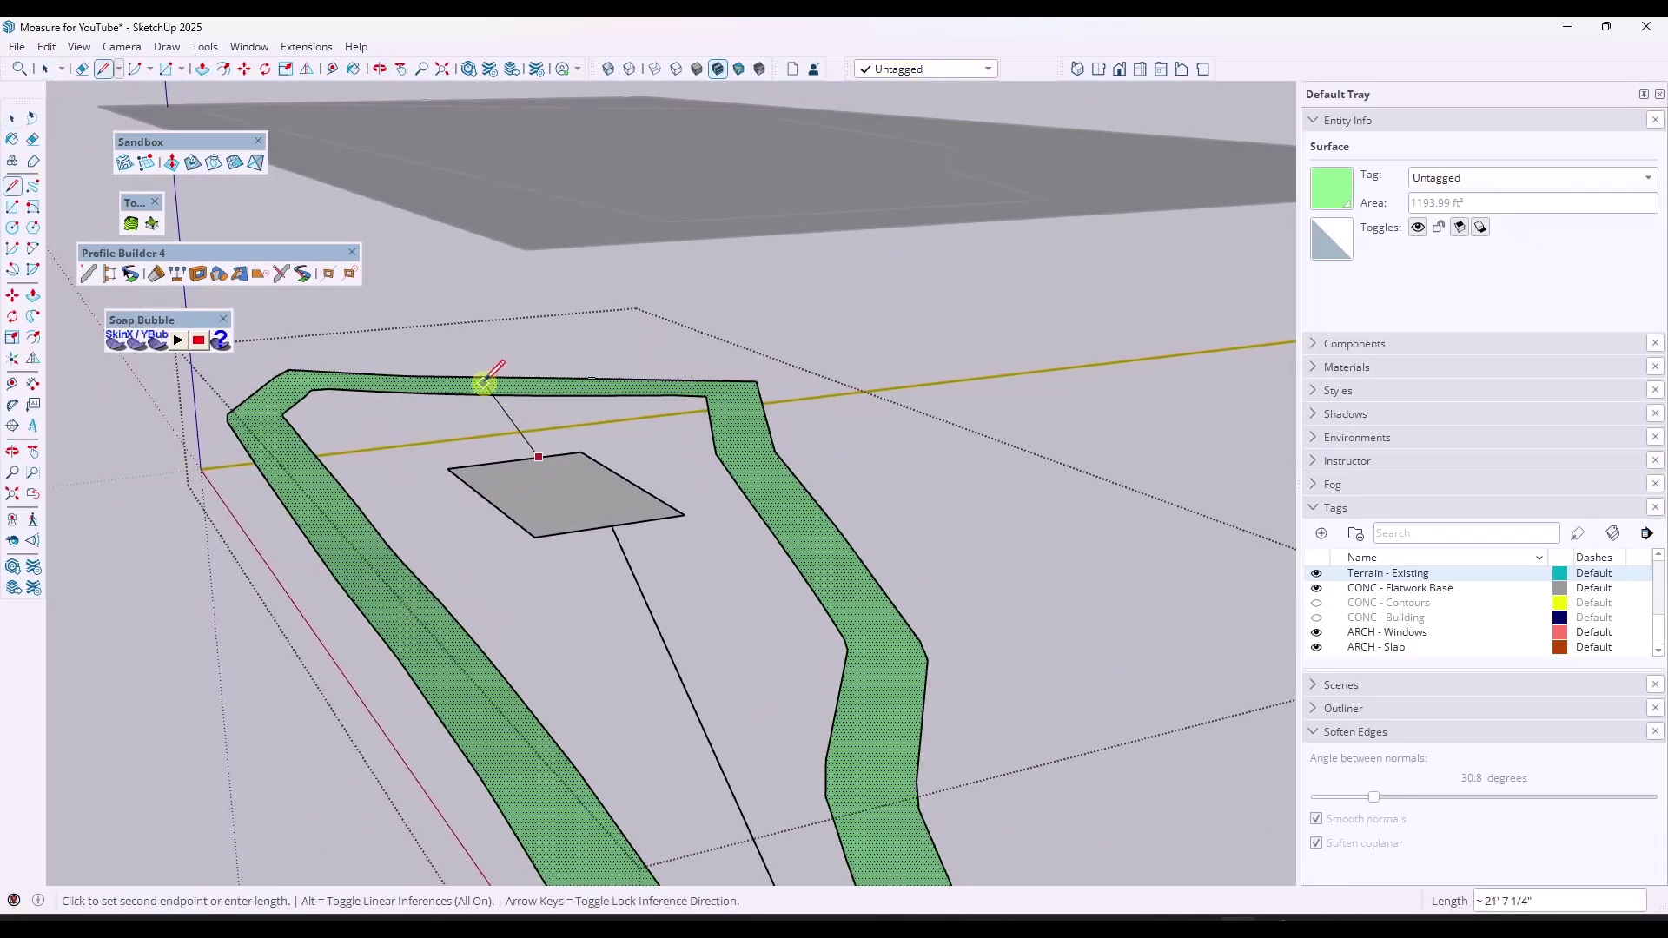
click(483, 393)
key(space)
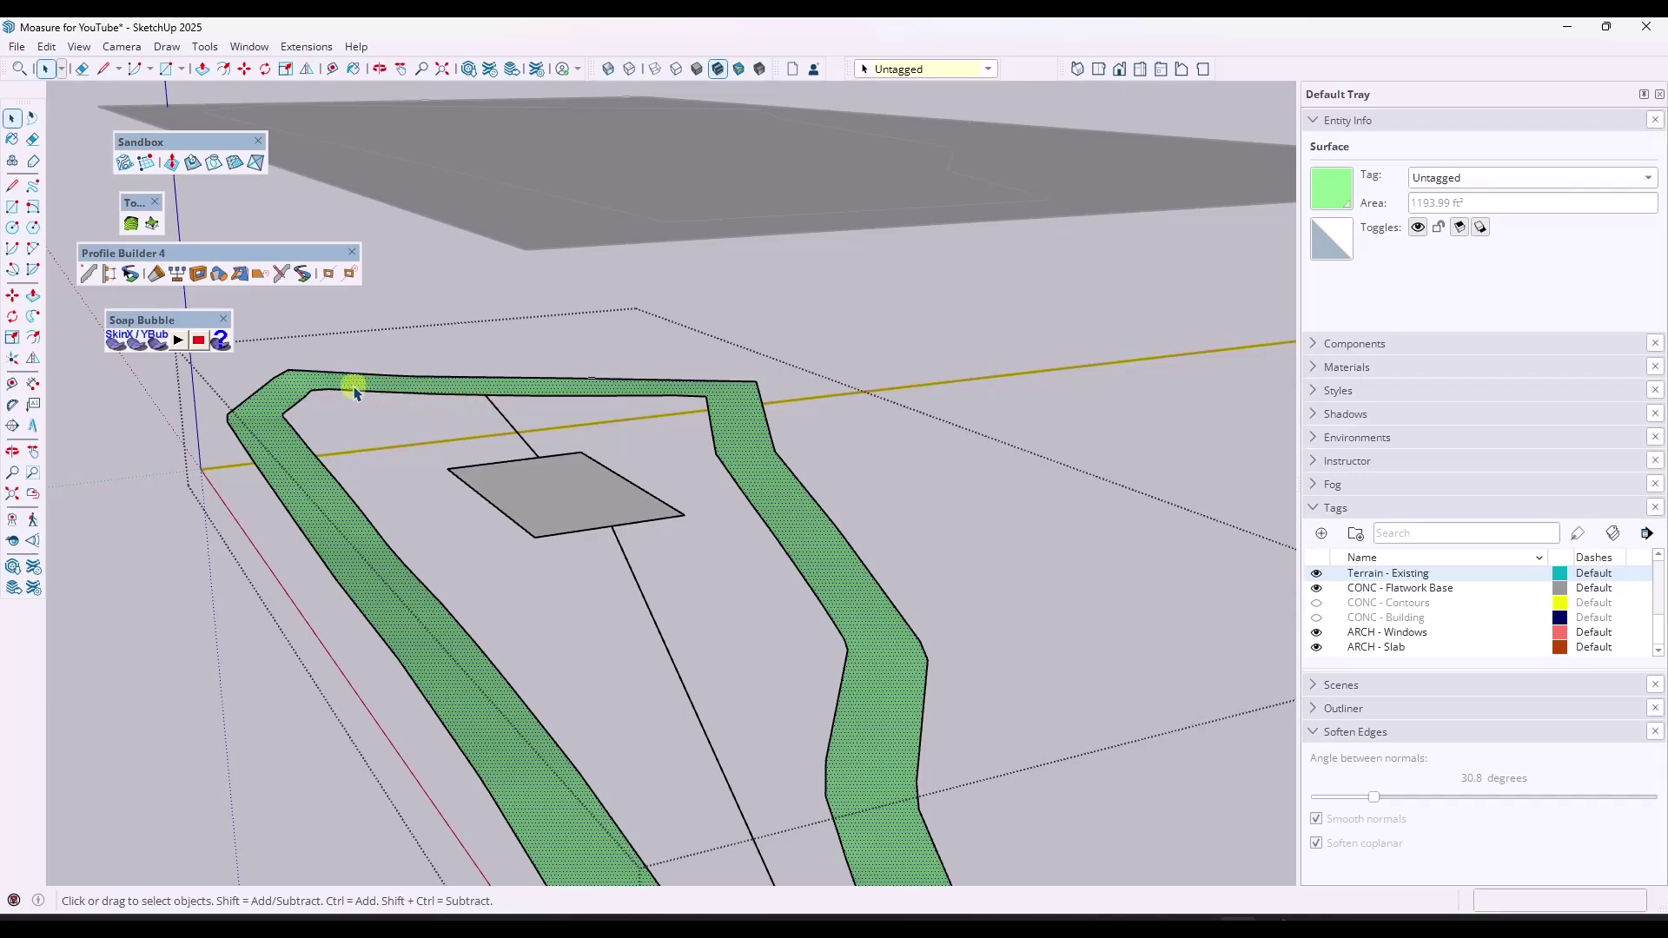
Step: Examine the individual edge segments along the terrain opening's inner boundary
scroll(613, 577, down, 3)
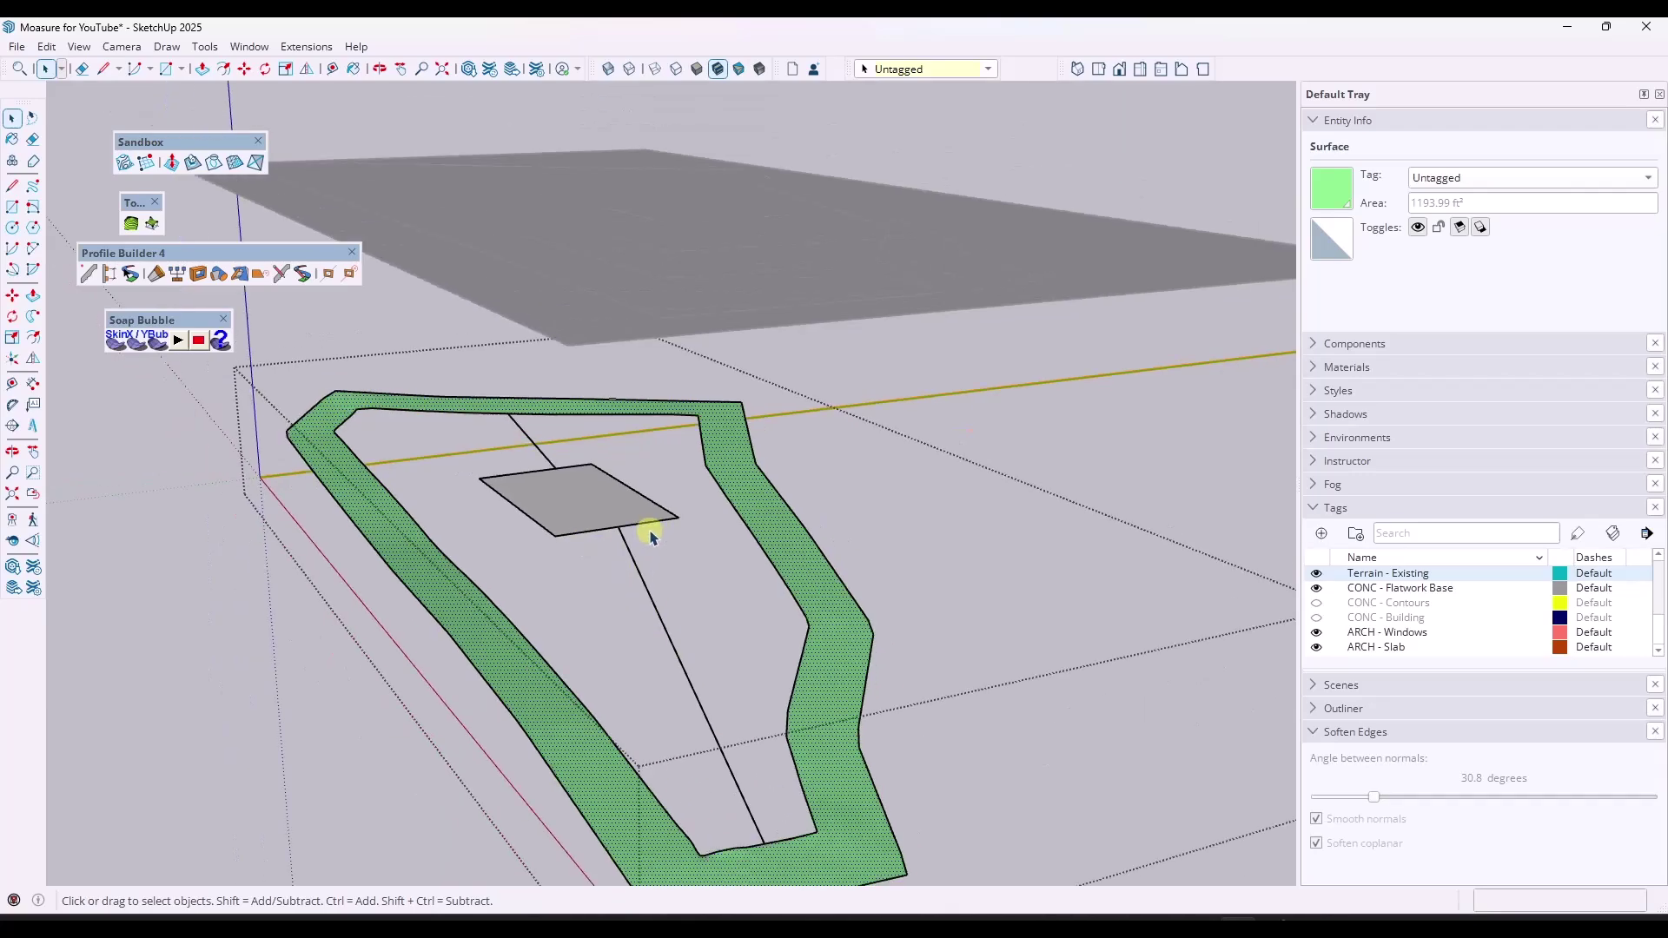
middle_drag(647, 532, 613, 549)
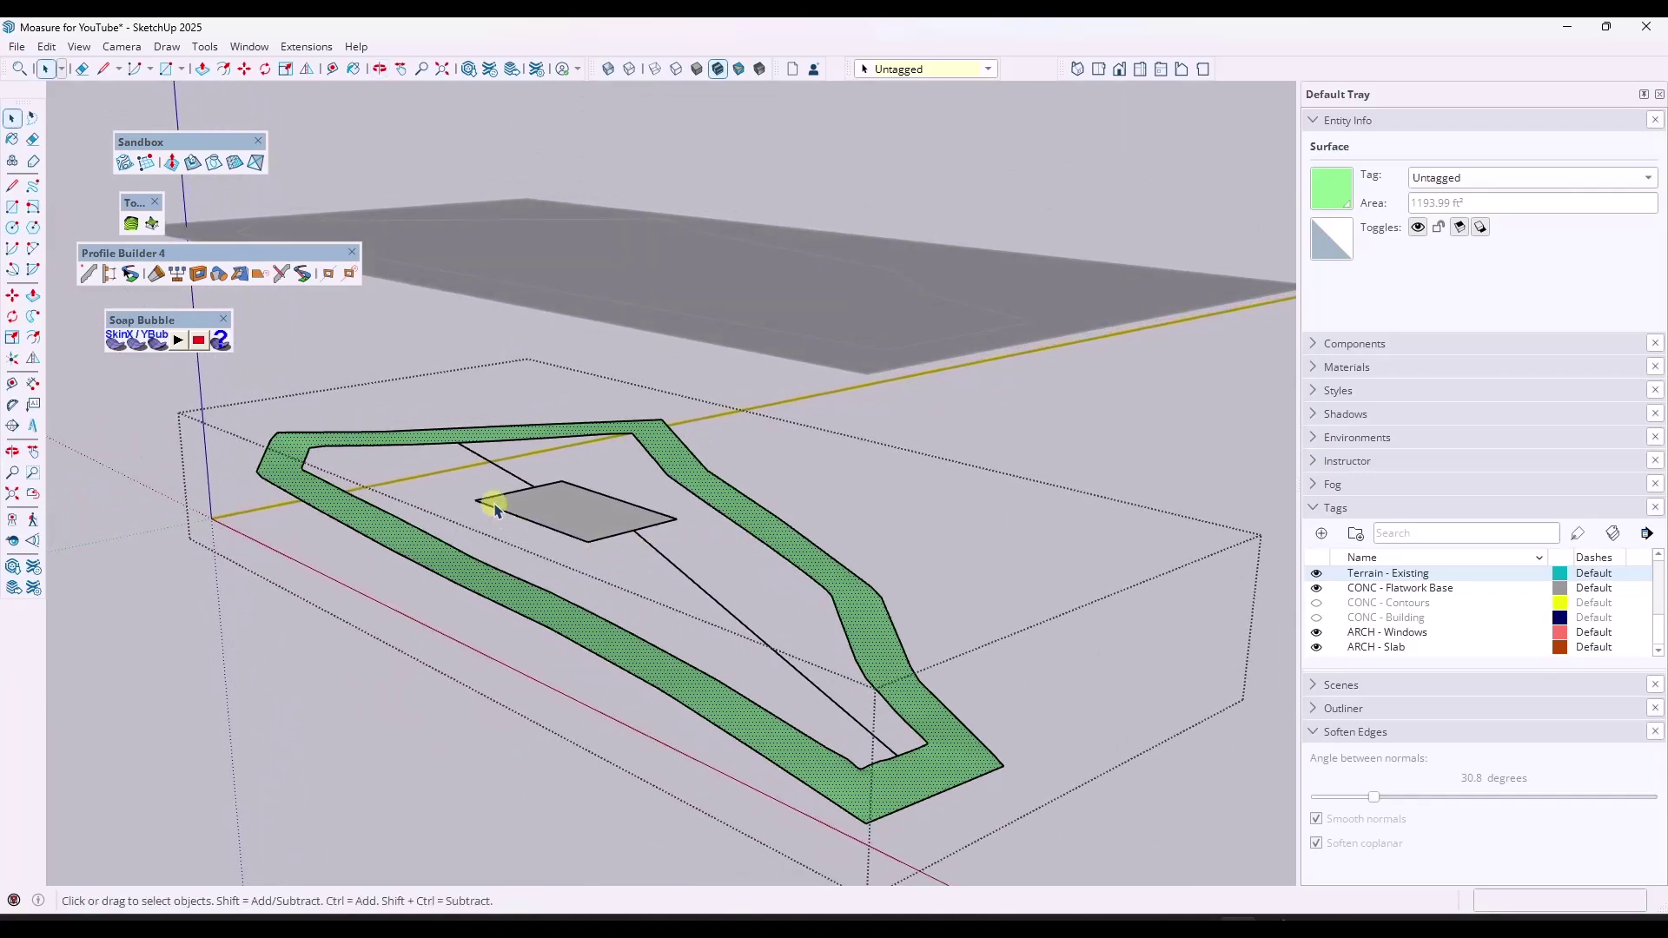
click(130, 274)
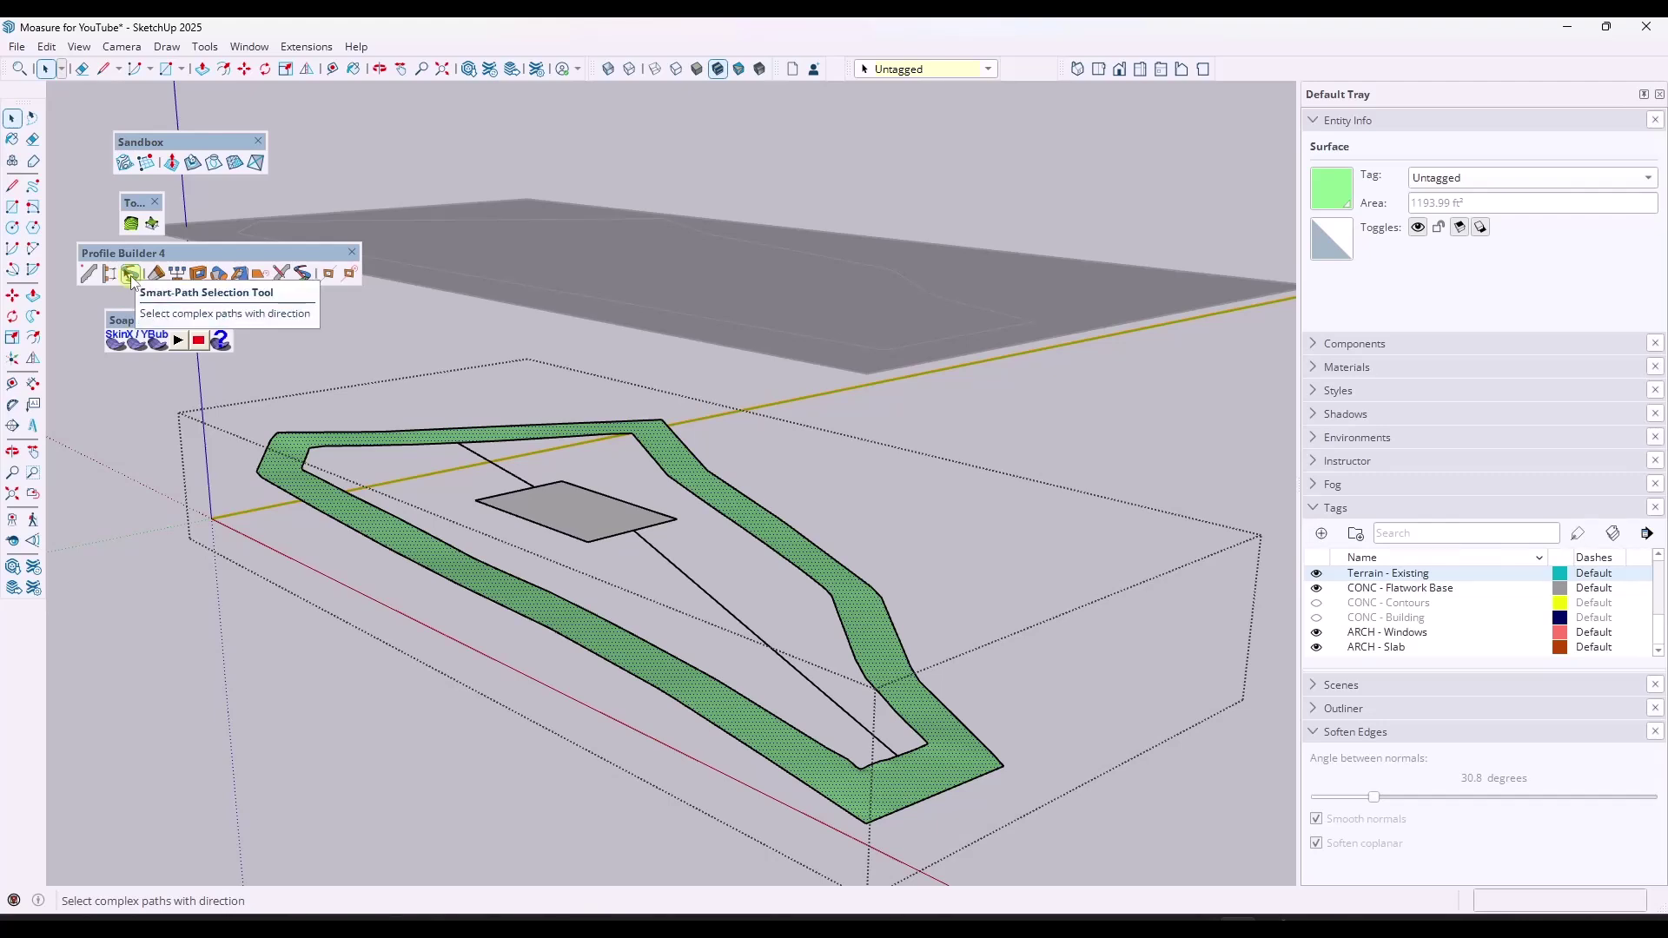
click(130, 274)
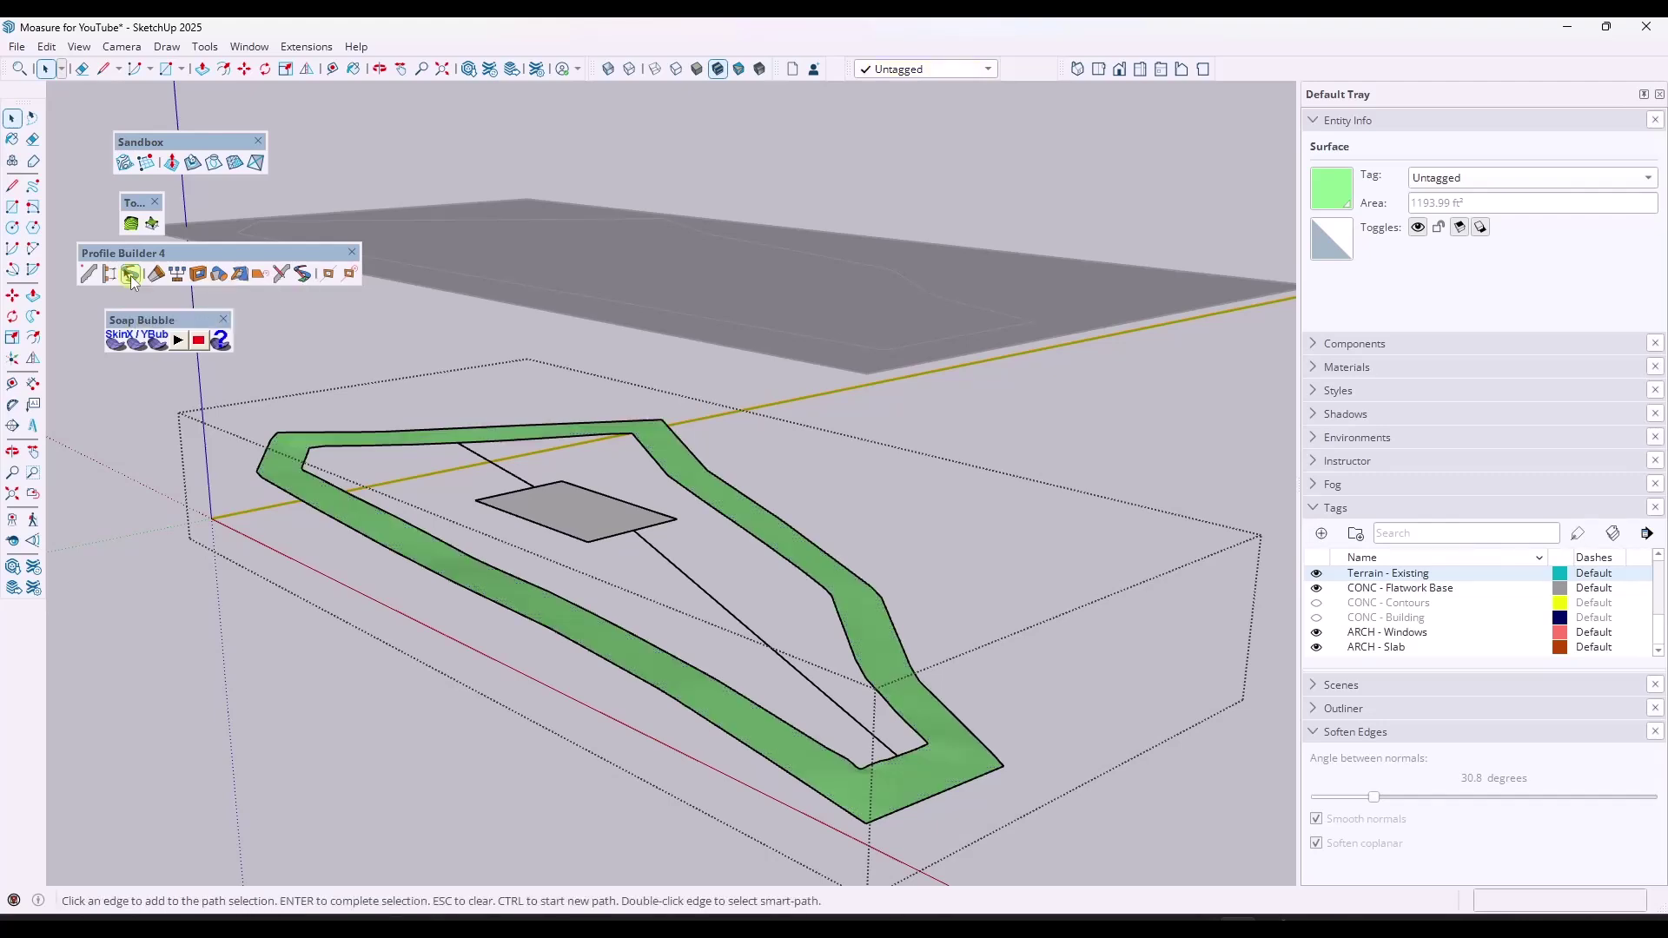
key(space)
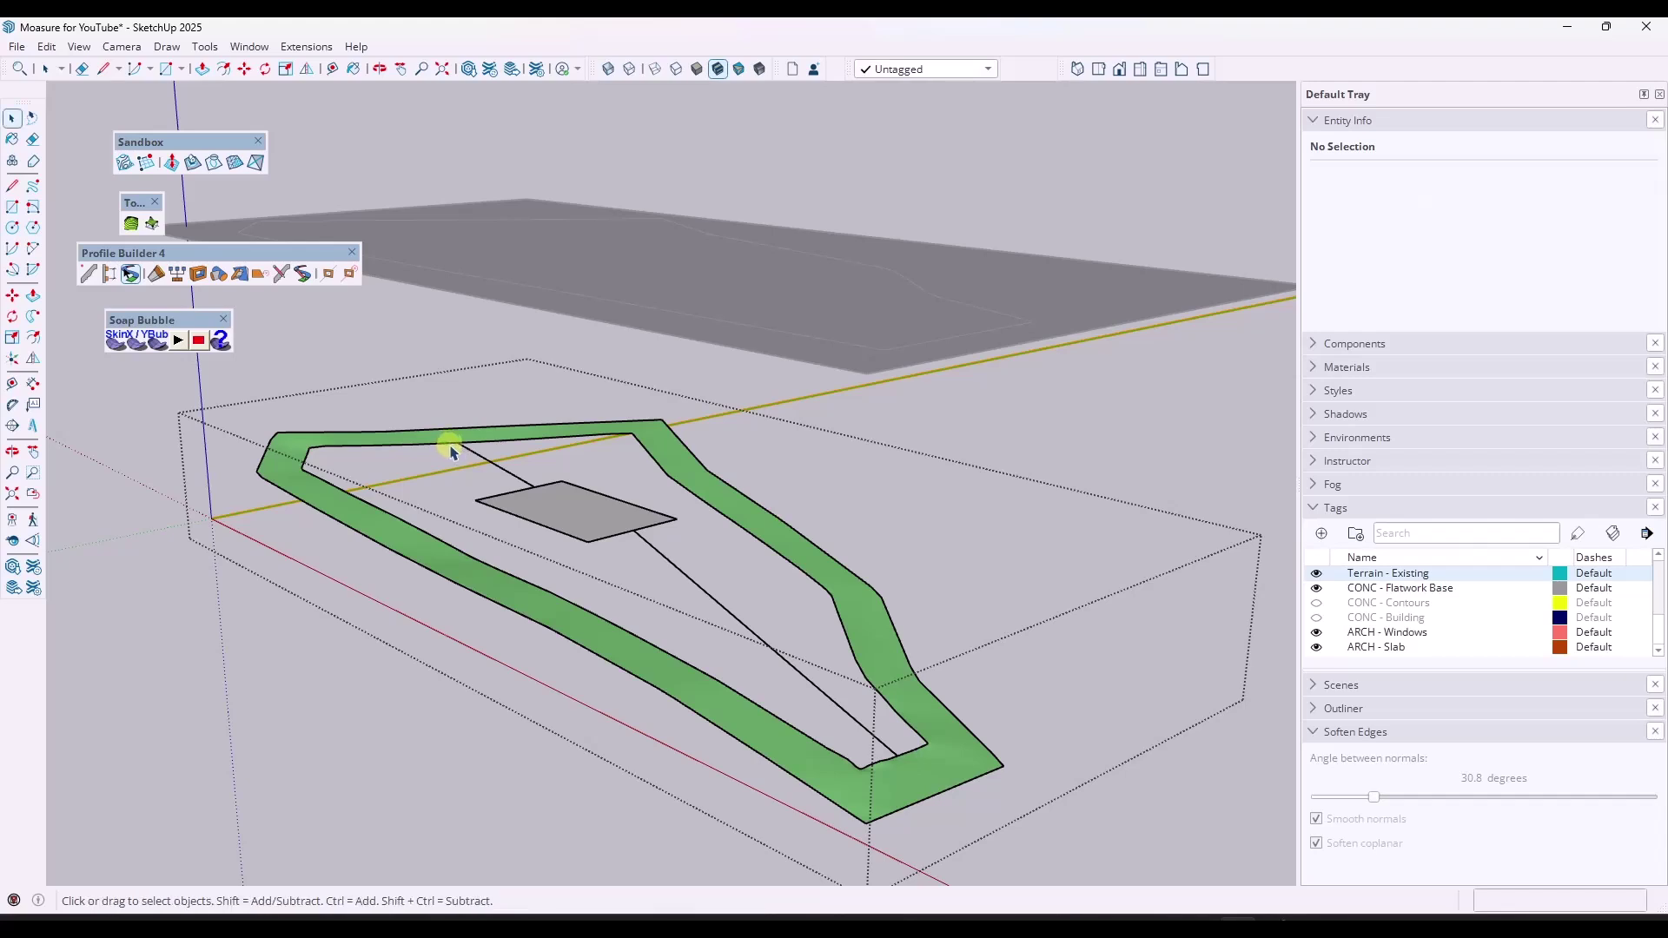
click(415, 446)
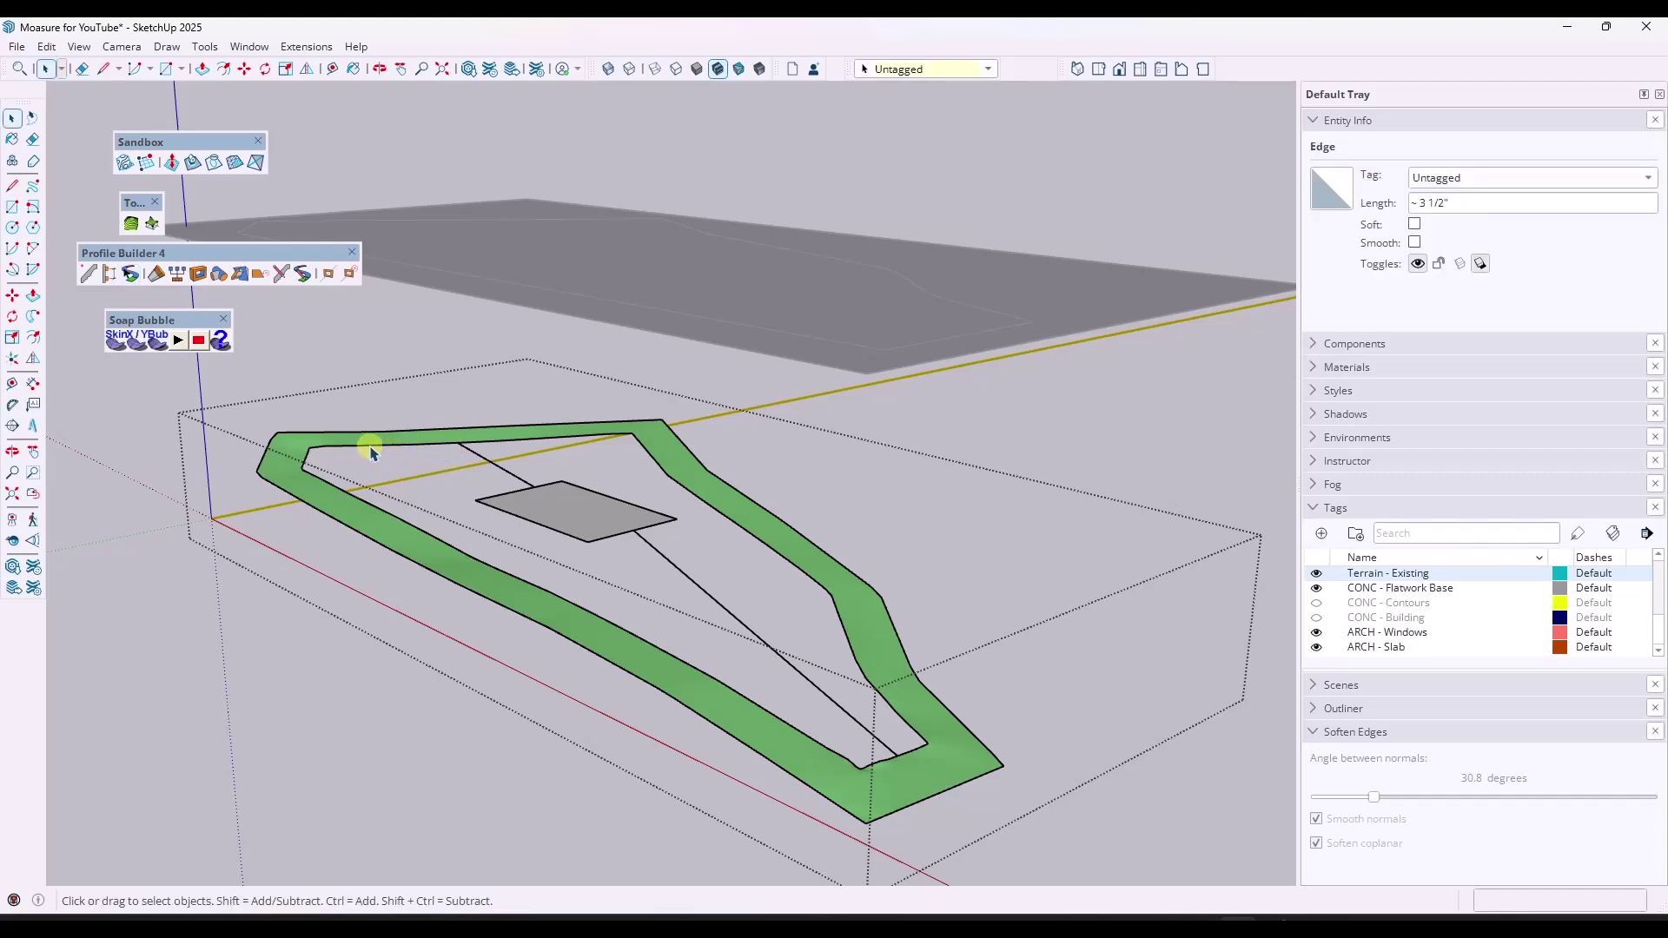
Step: Try to select one half of the opening as a smart path, from the rectangle's short edge around the boundary to the long connecting line
click(131, 274)
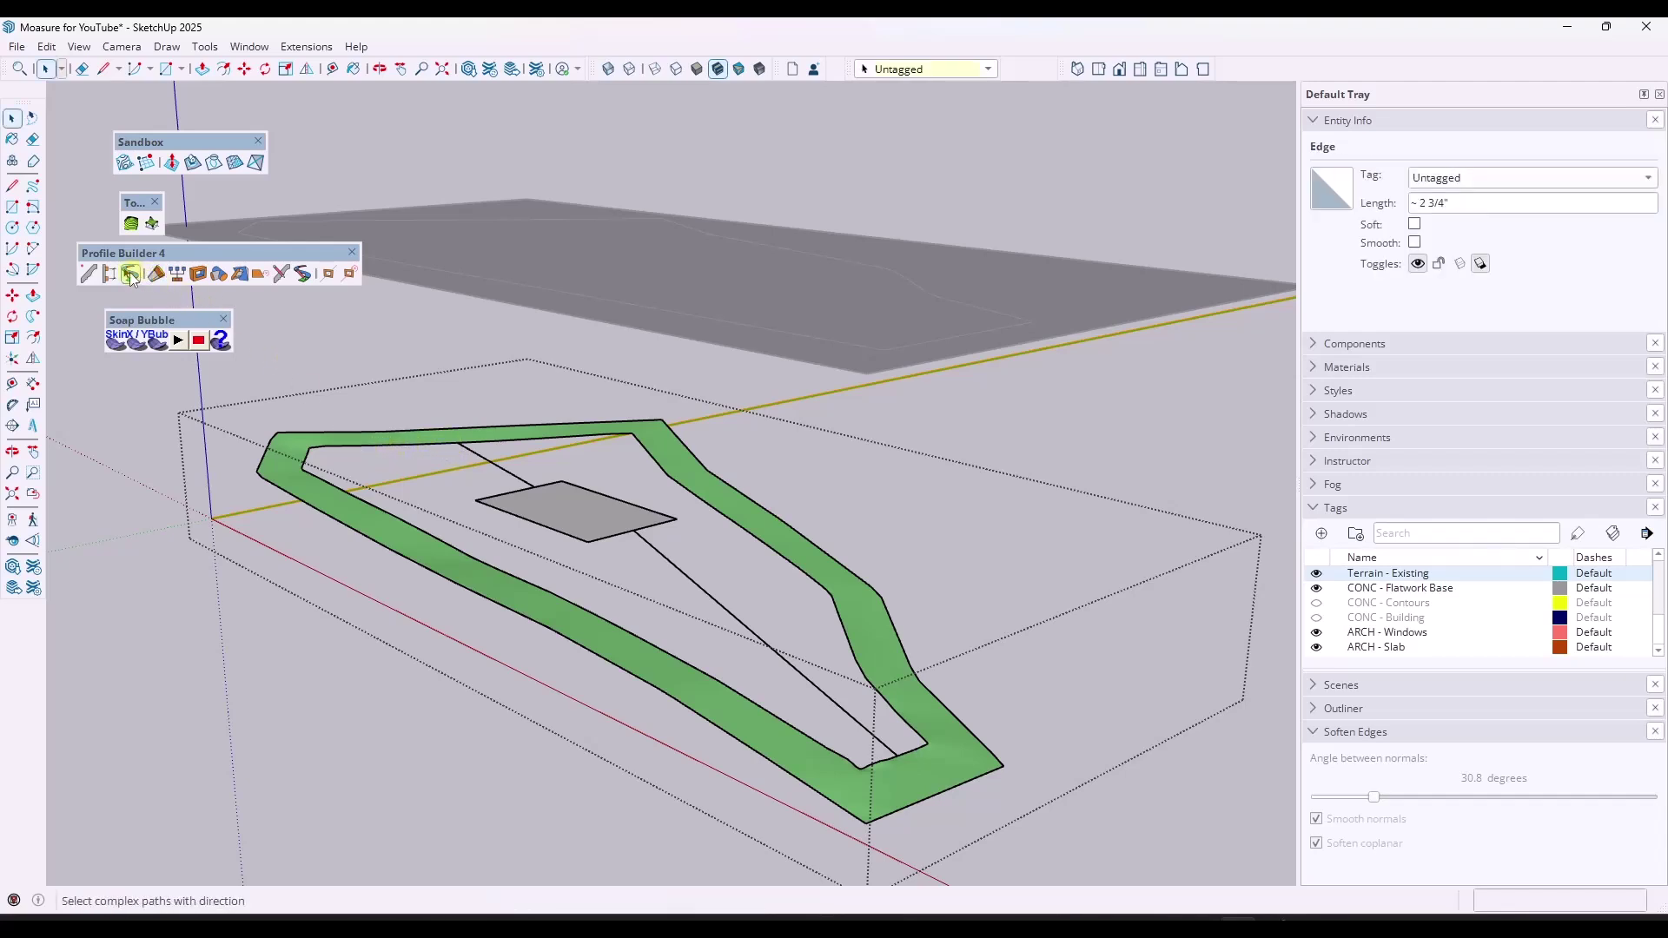
click(497, 501)
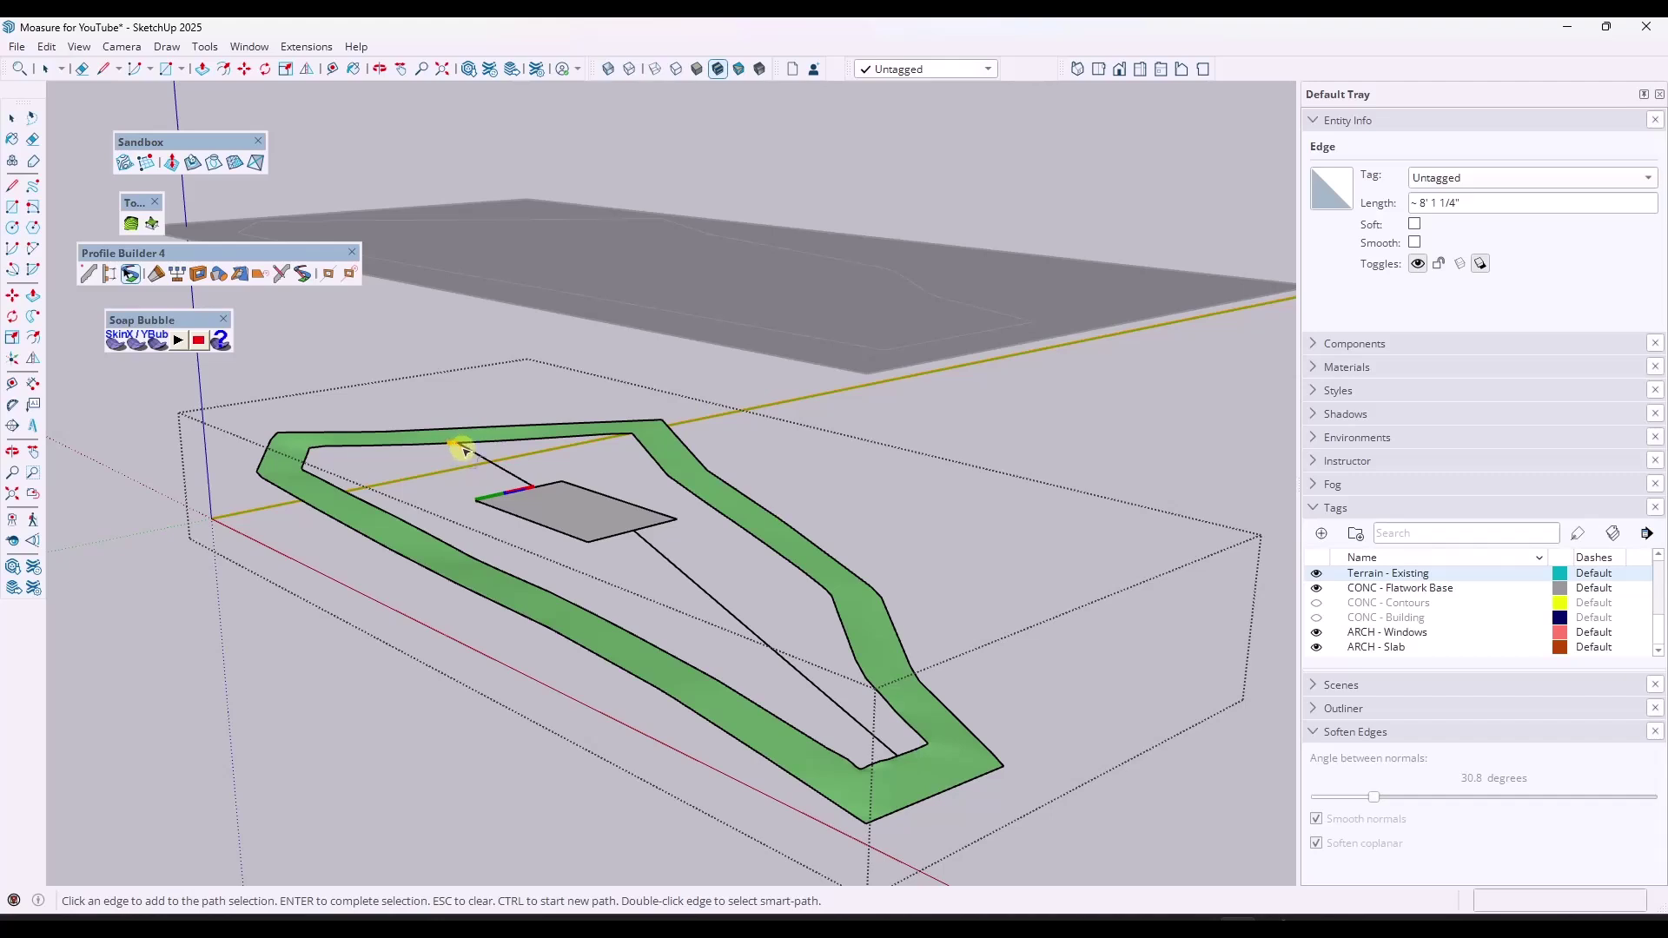
click(471, 452)
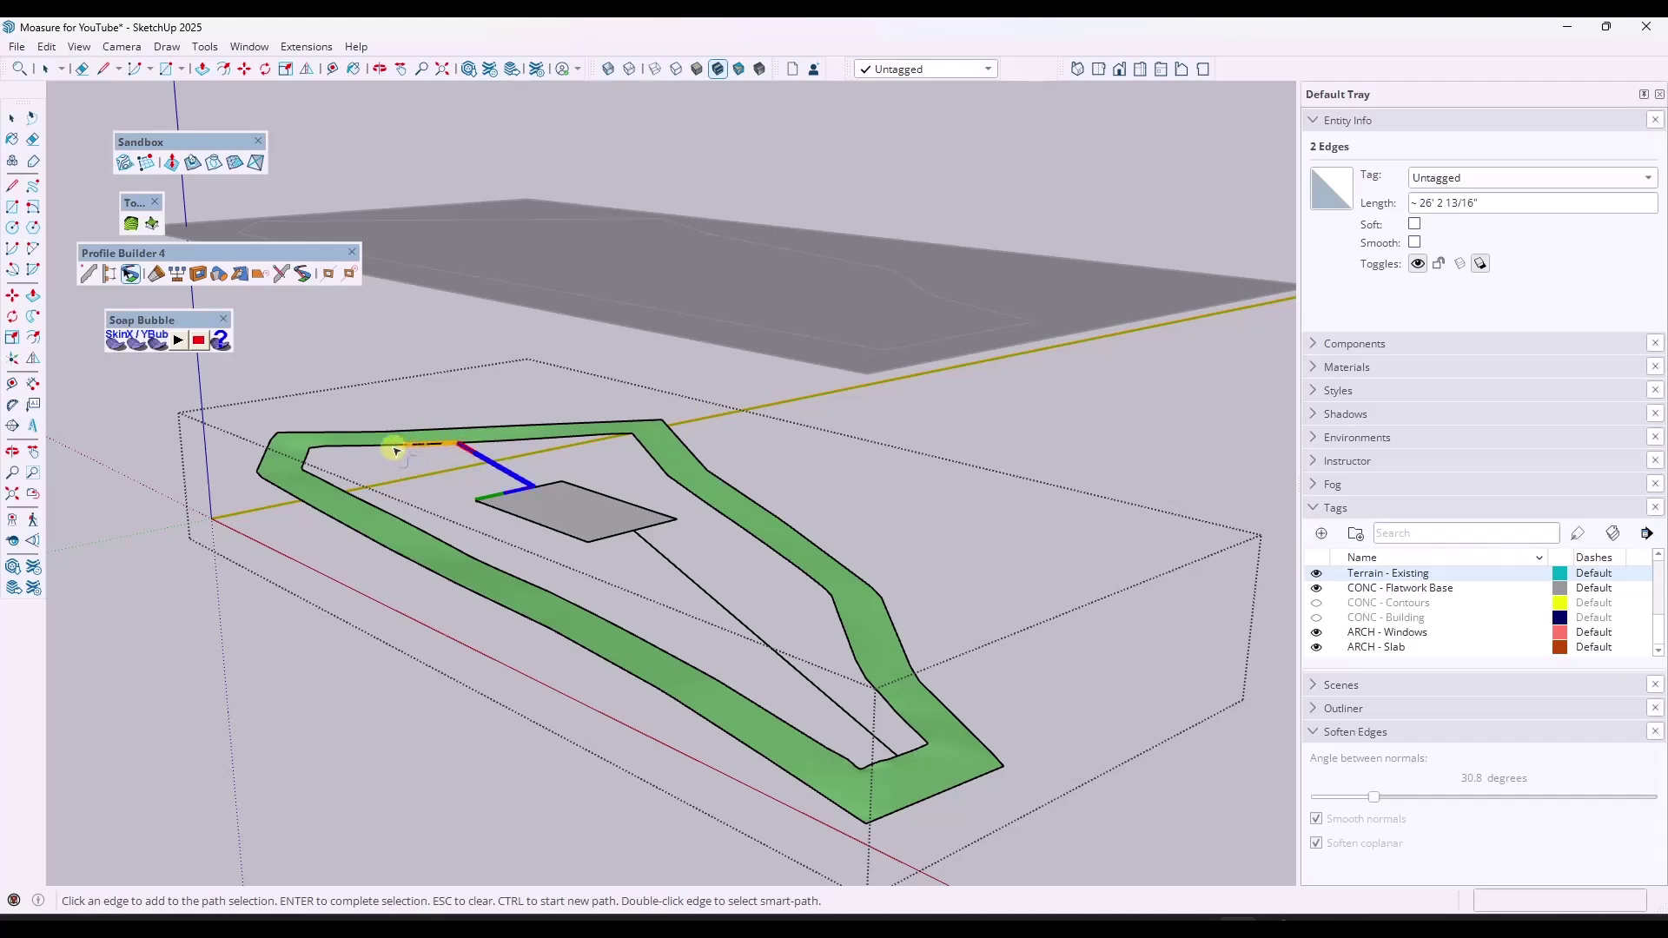
click(395, 513)
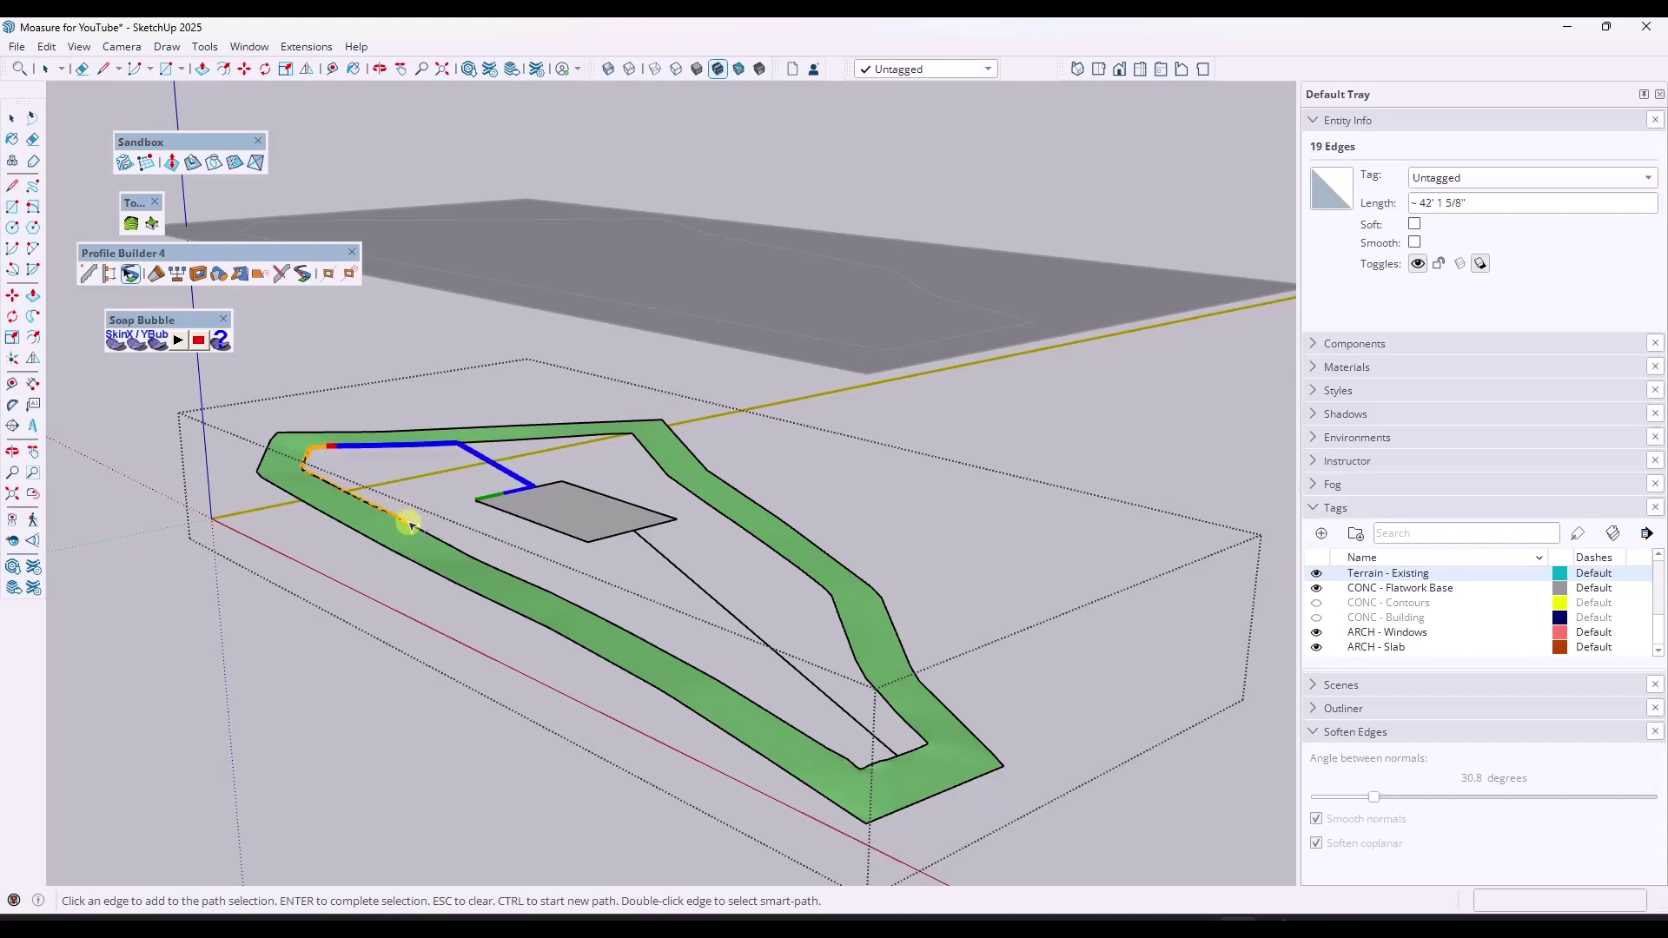
click(794, 725)
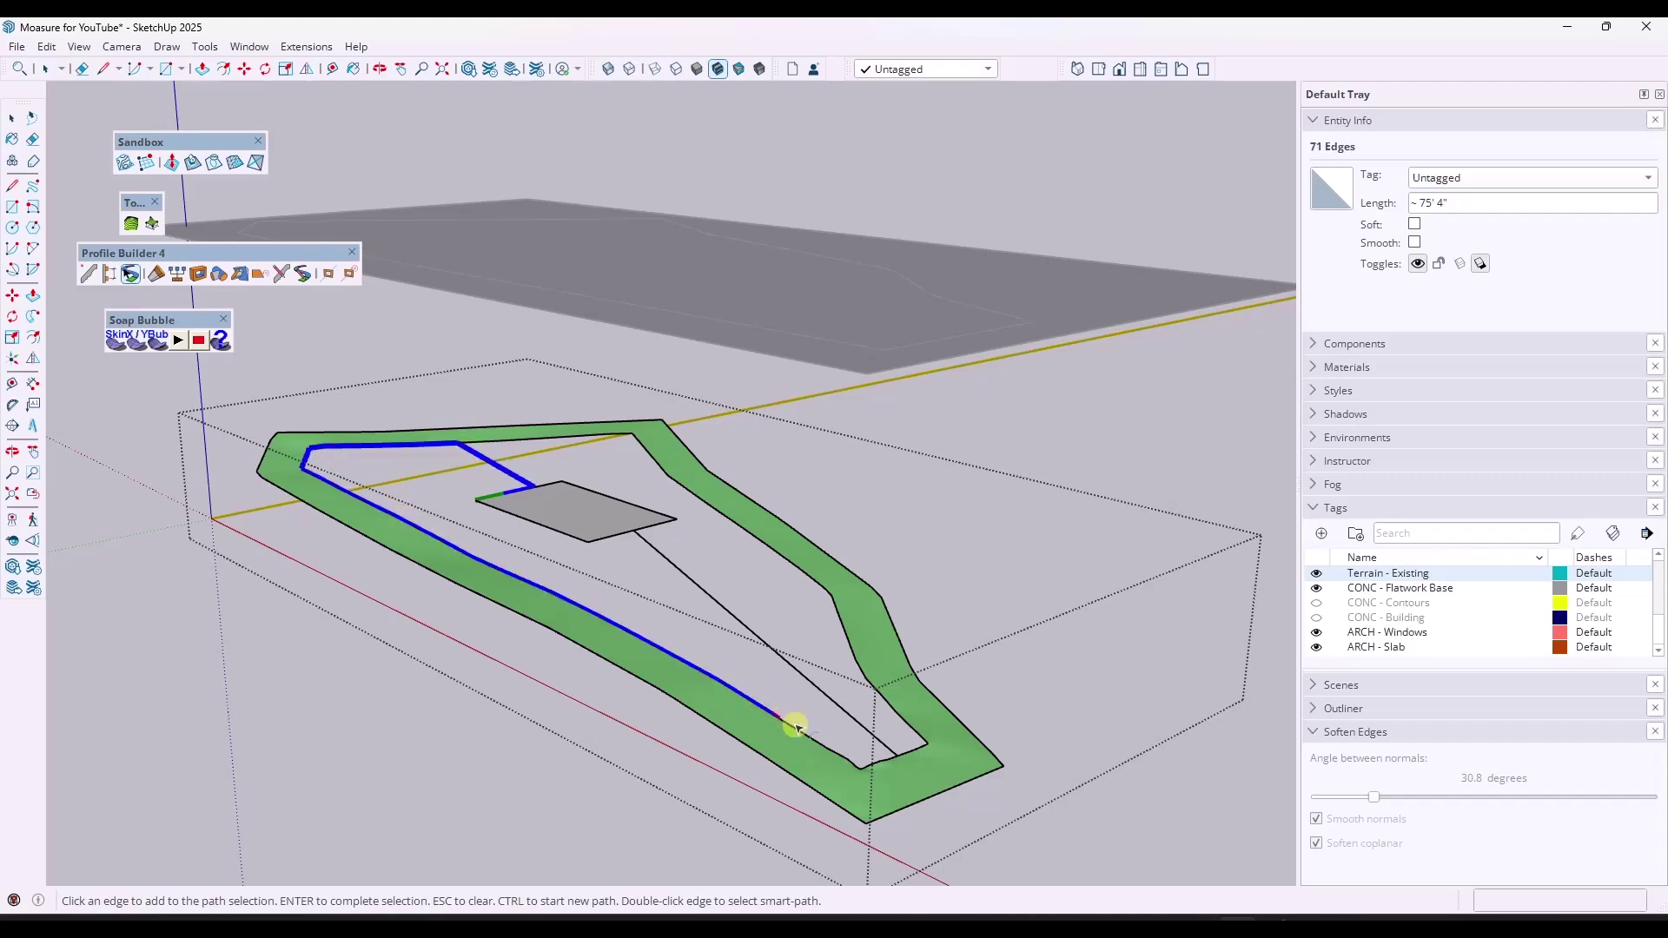
click(897, 759)
scroll(899, 761, up, 5)
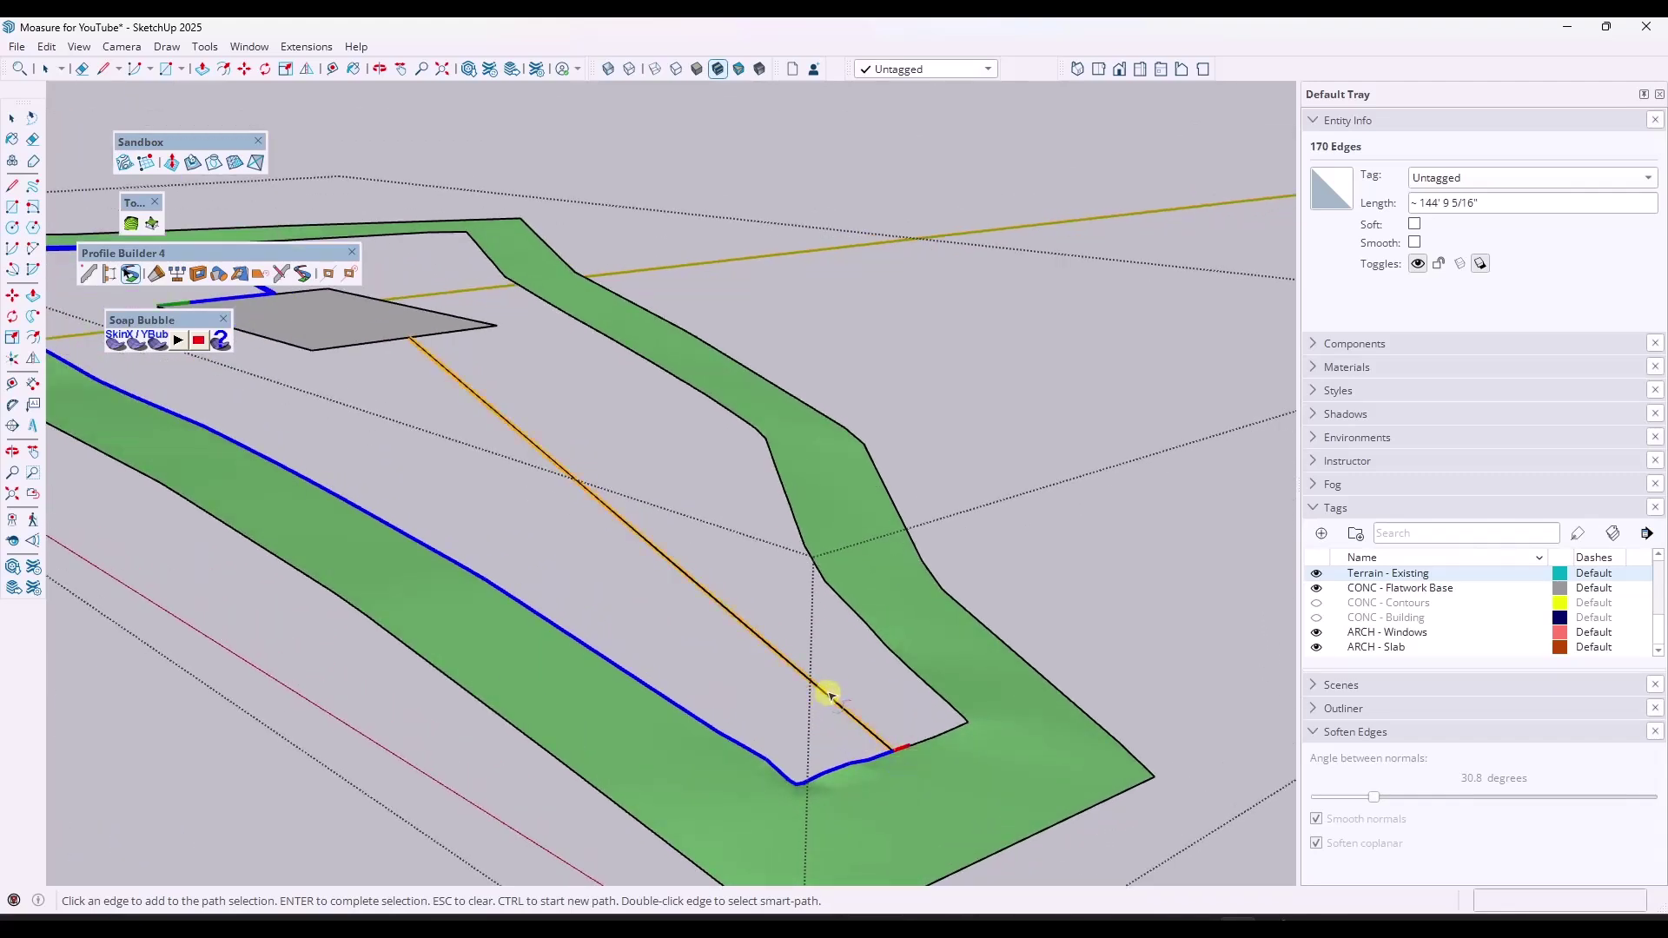
scroll(772, 668, down, 2)
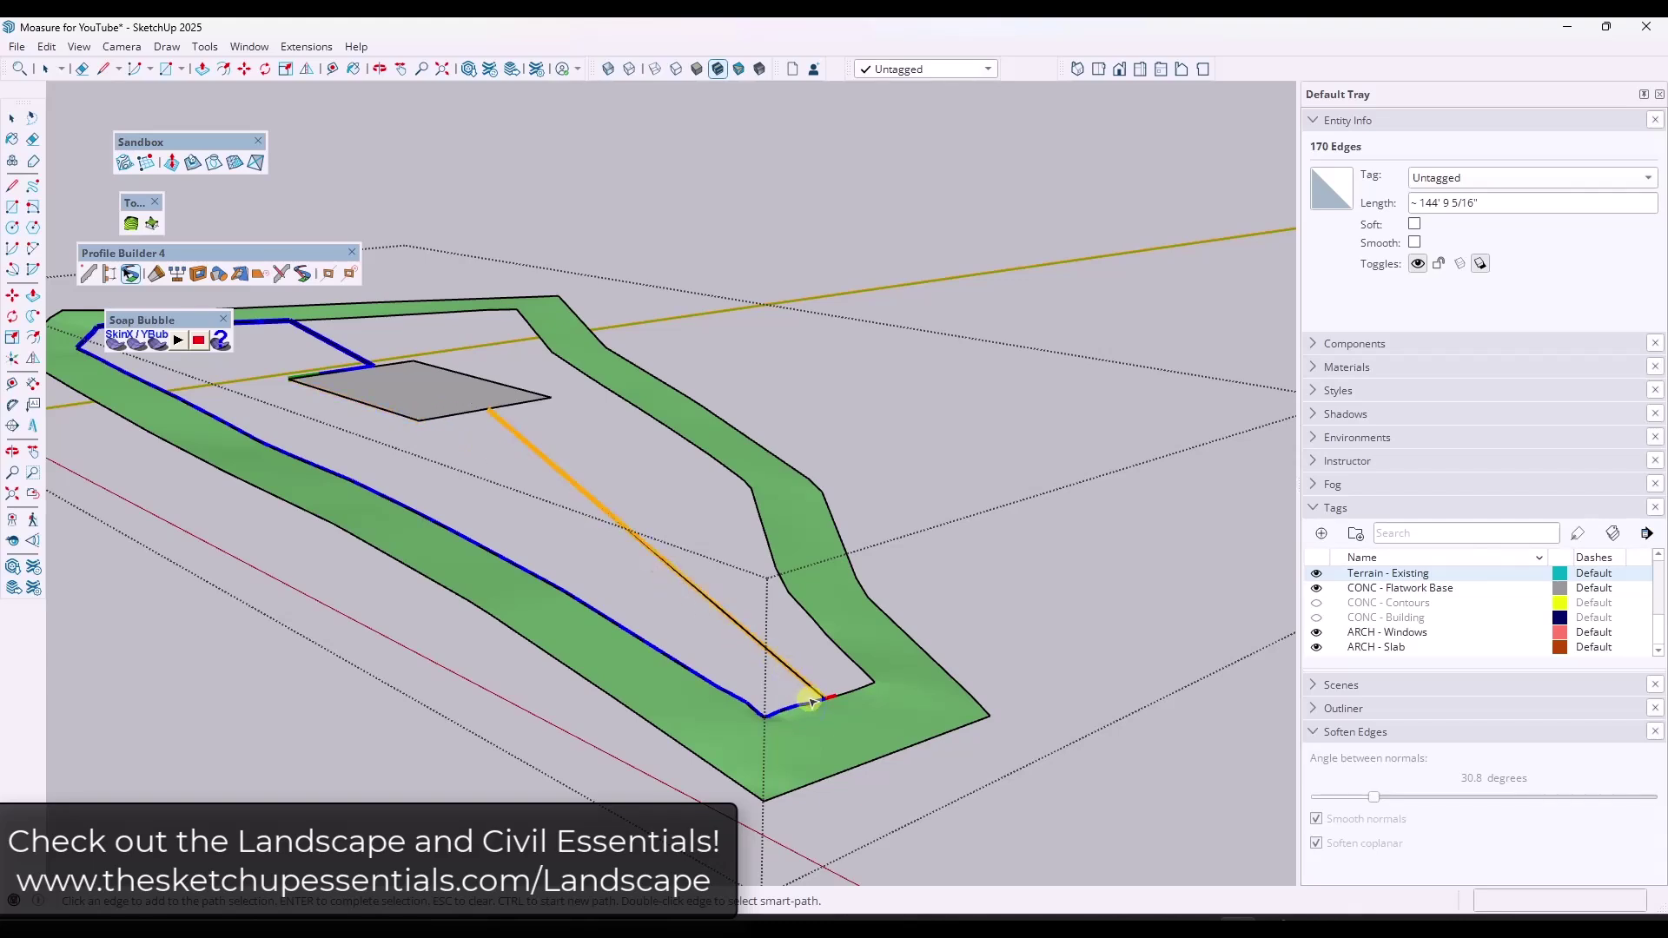
key(Return)
Step: Select a closed smart path through the rectangle's long edge, both connecting lines and the opening boundary on that side
scroll(692, 624, down, 3)
middle_drag(612, 546, 373, 441)
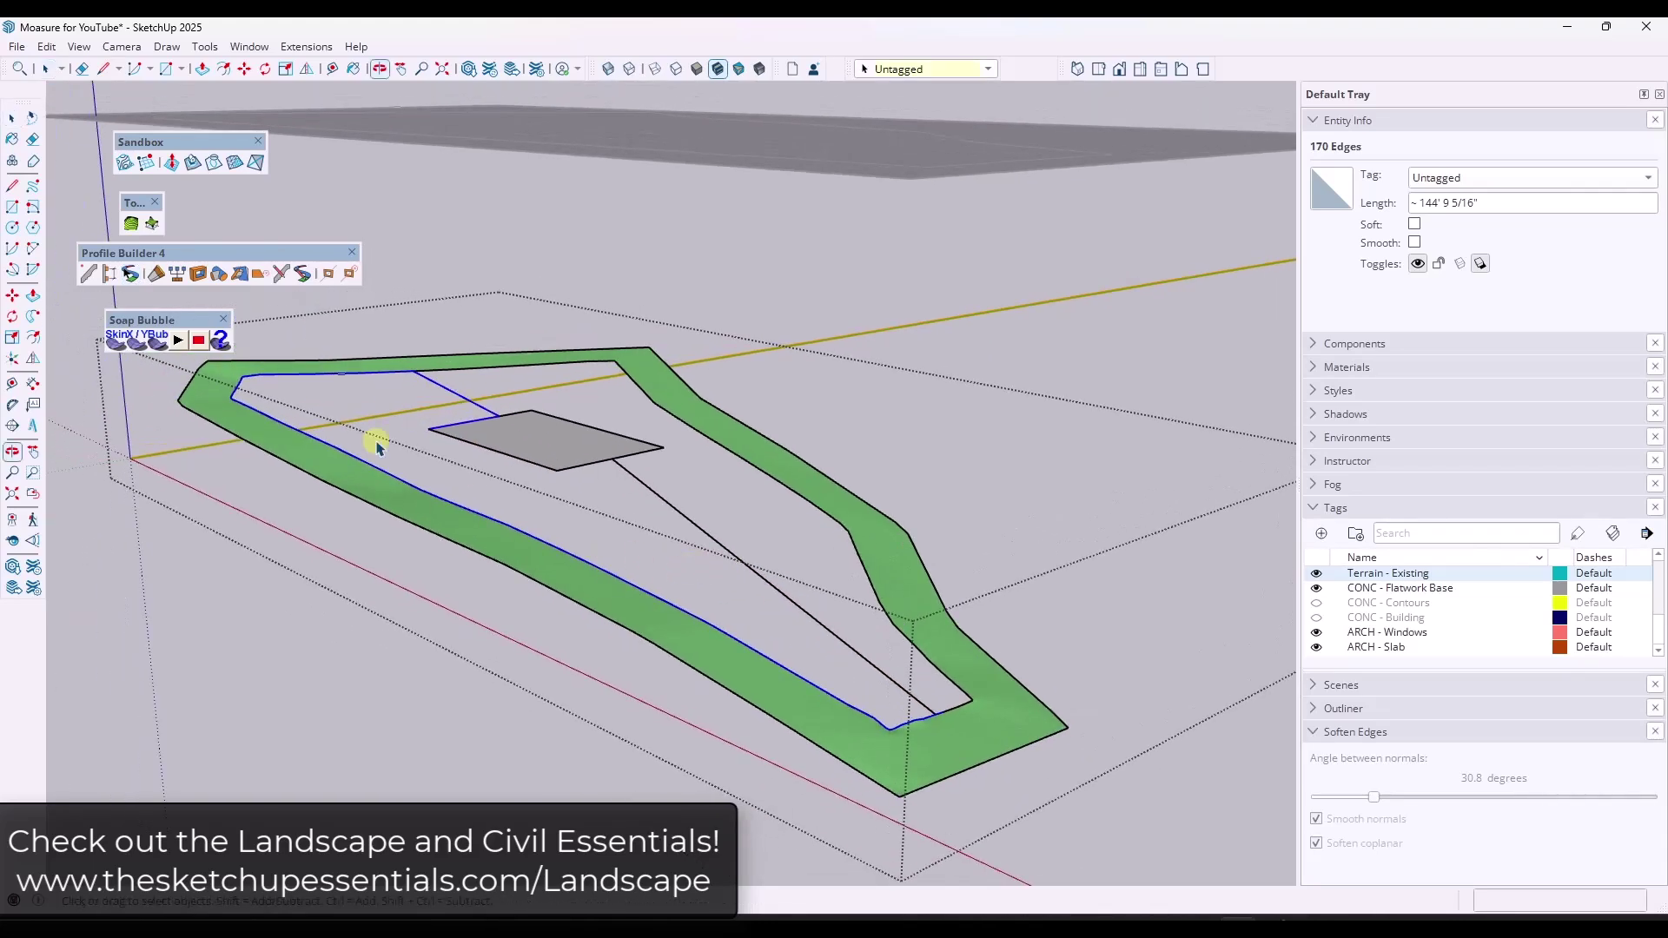
click(130, 273)
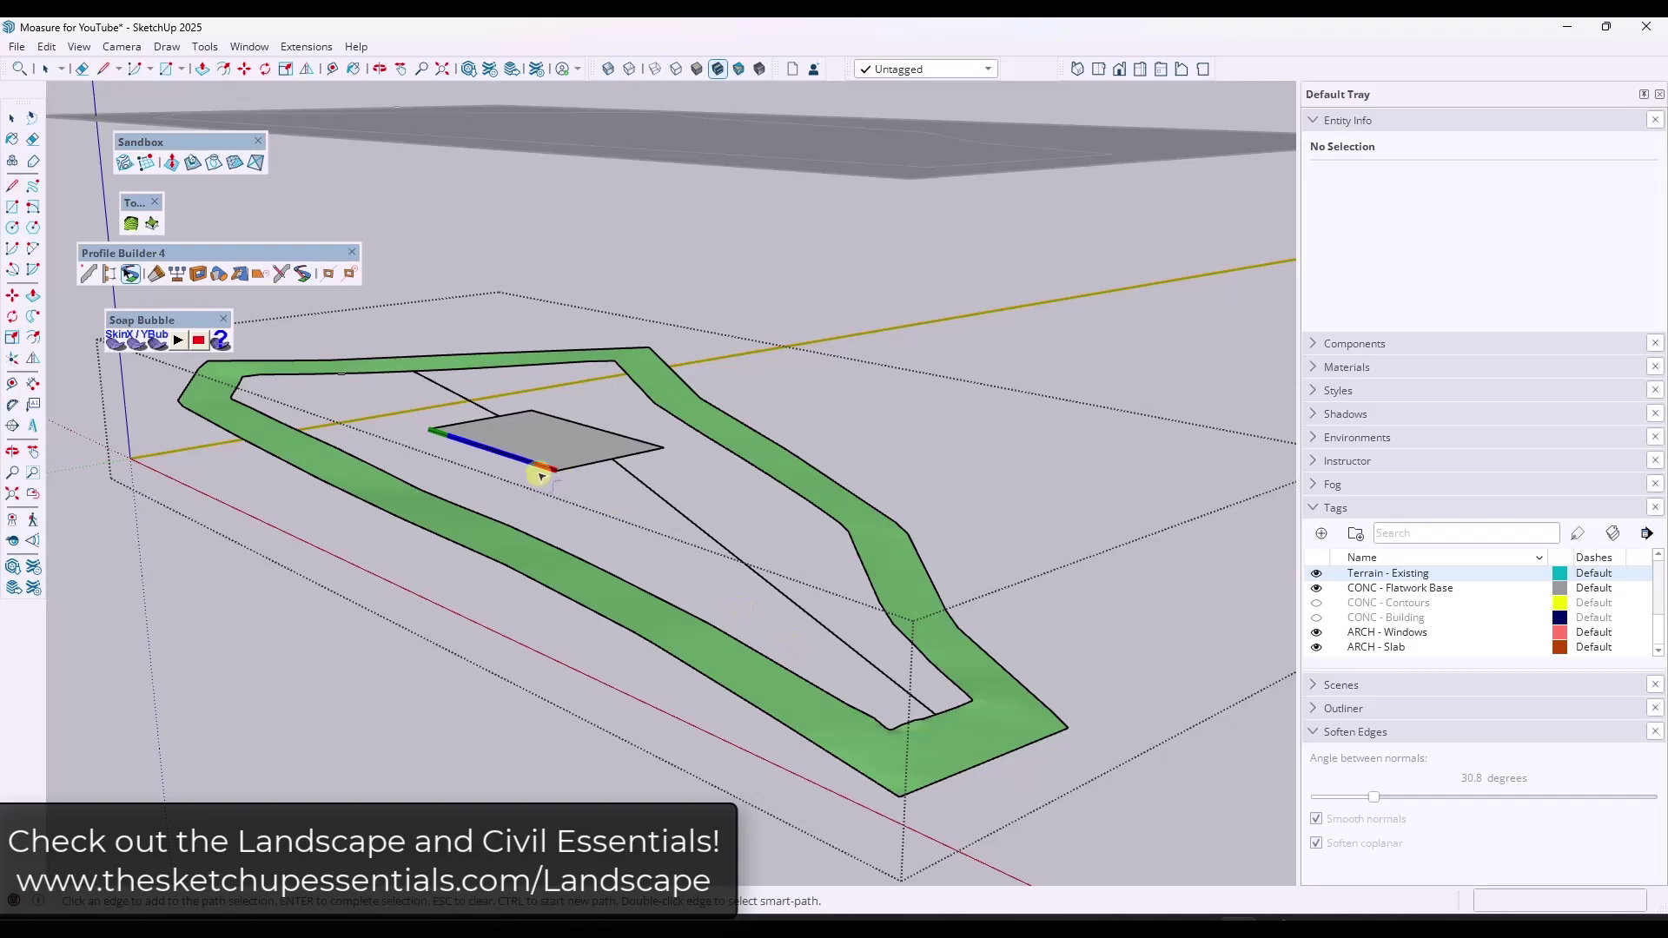
click(475, 398)
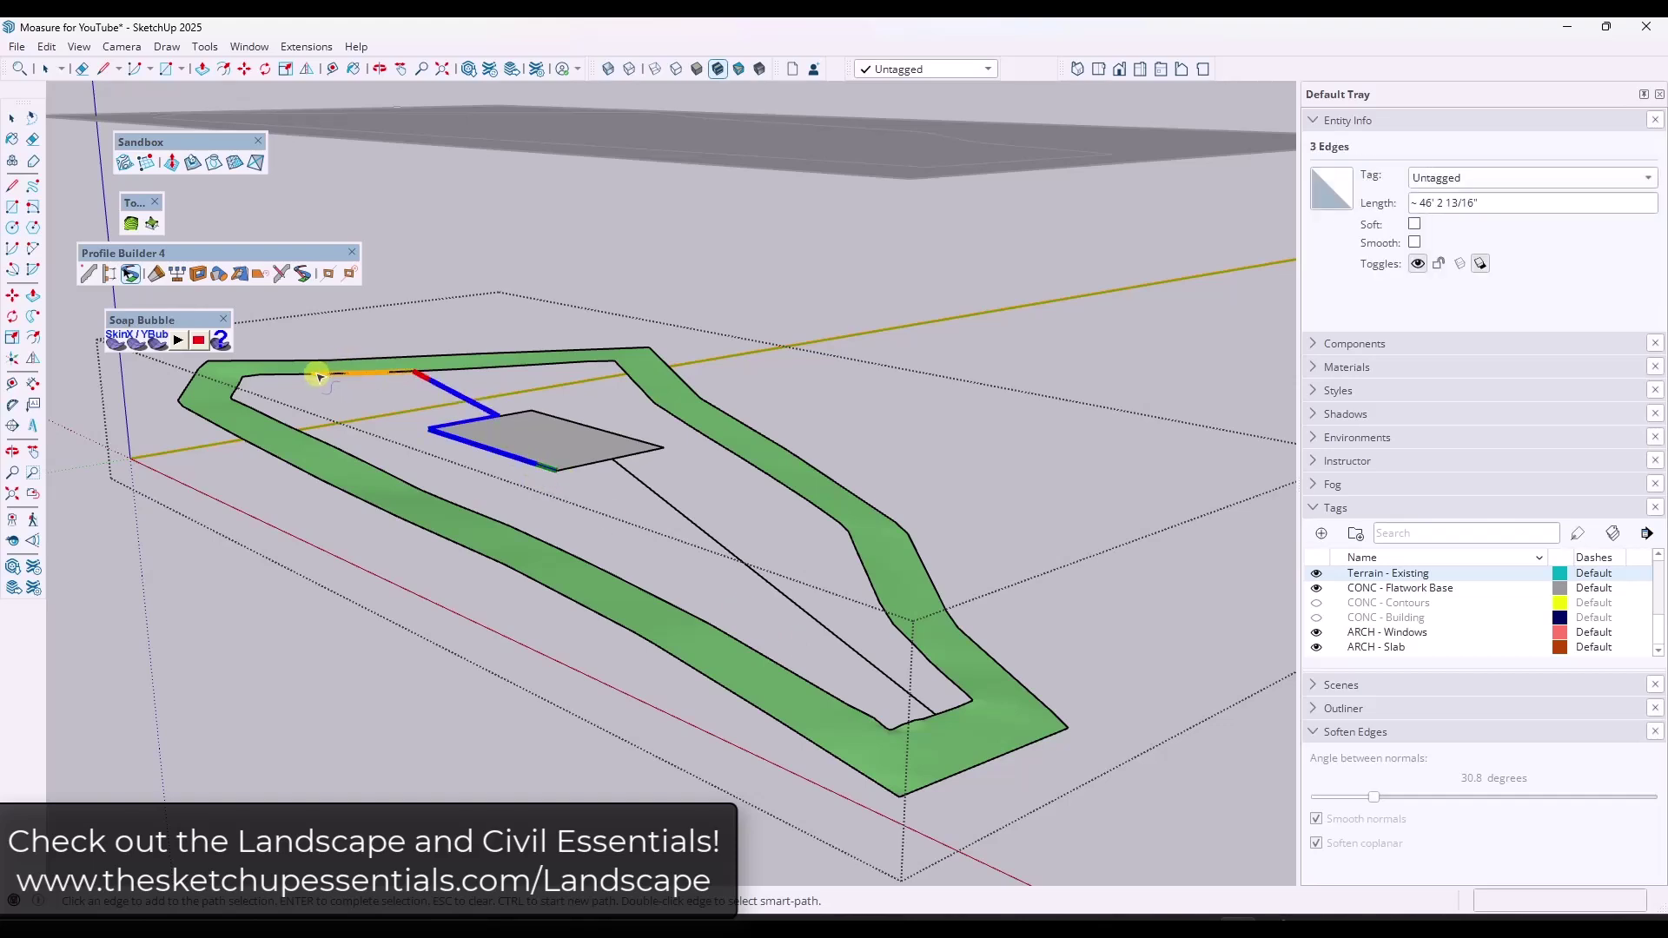
click(364, 455)
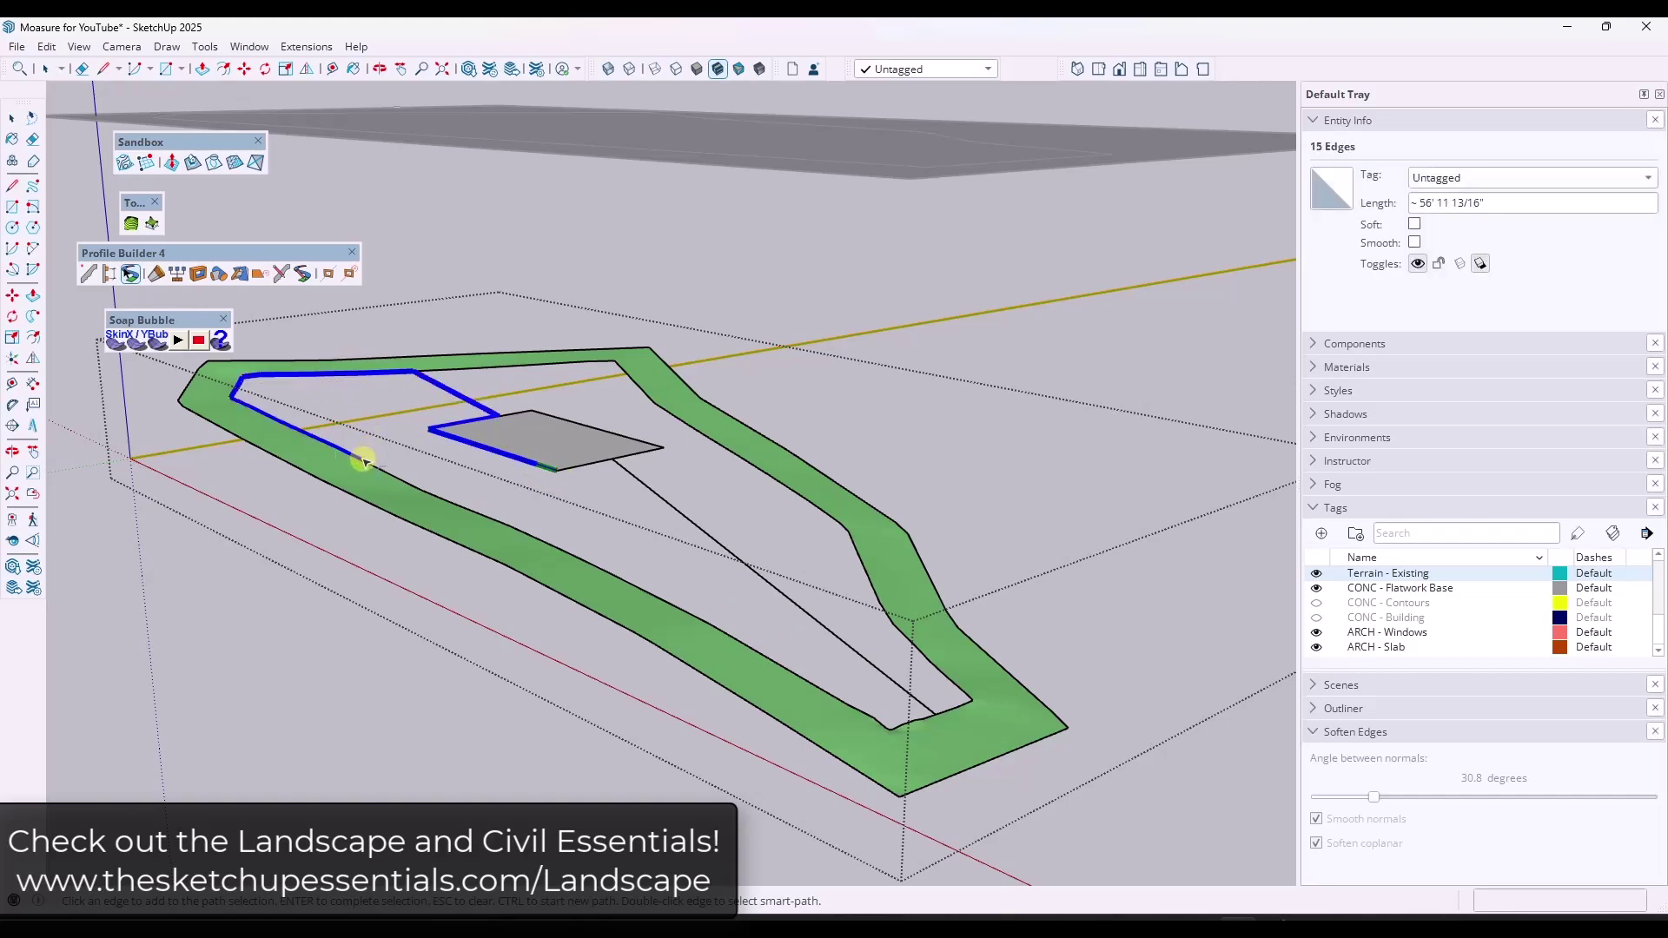
click(836, 703)
click(928, 713)
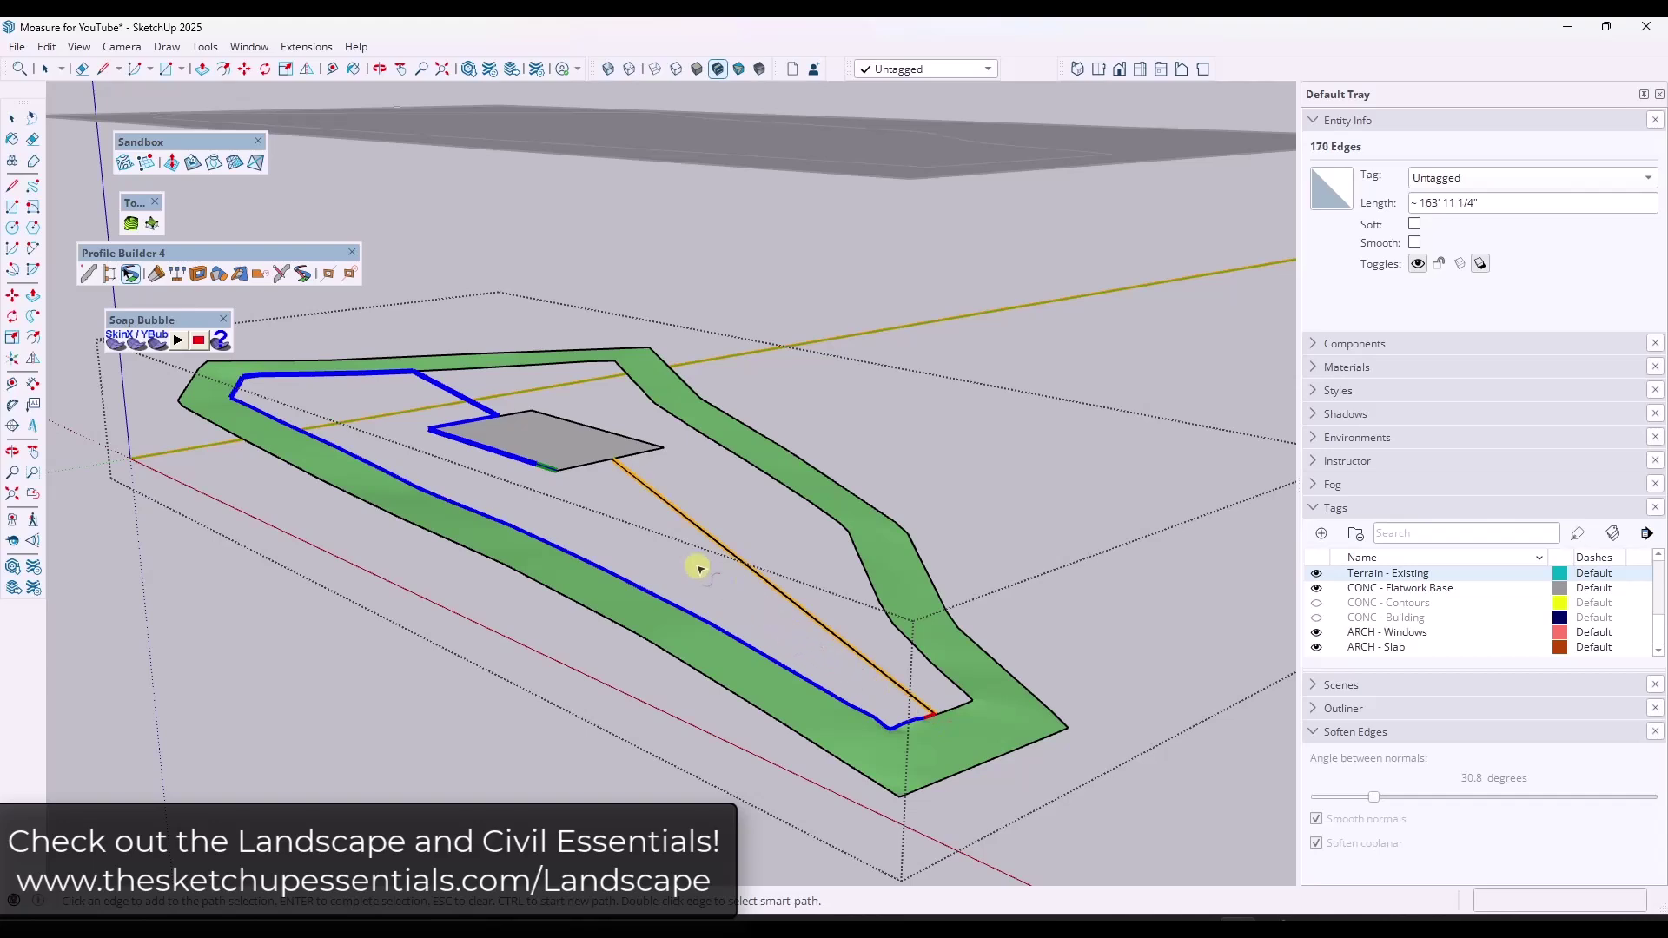
click(600, 466)
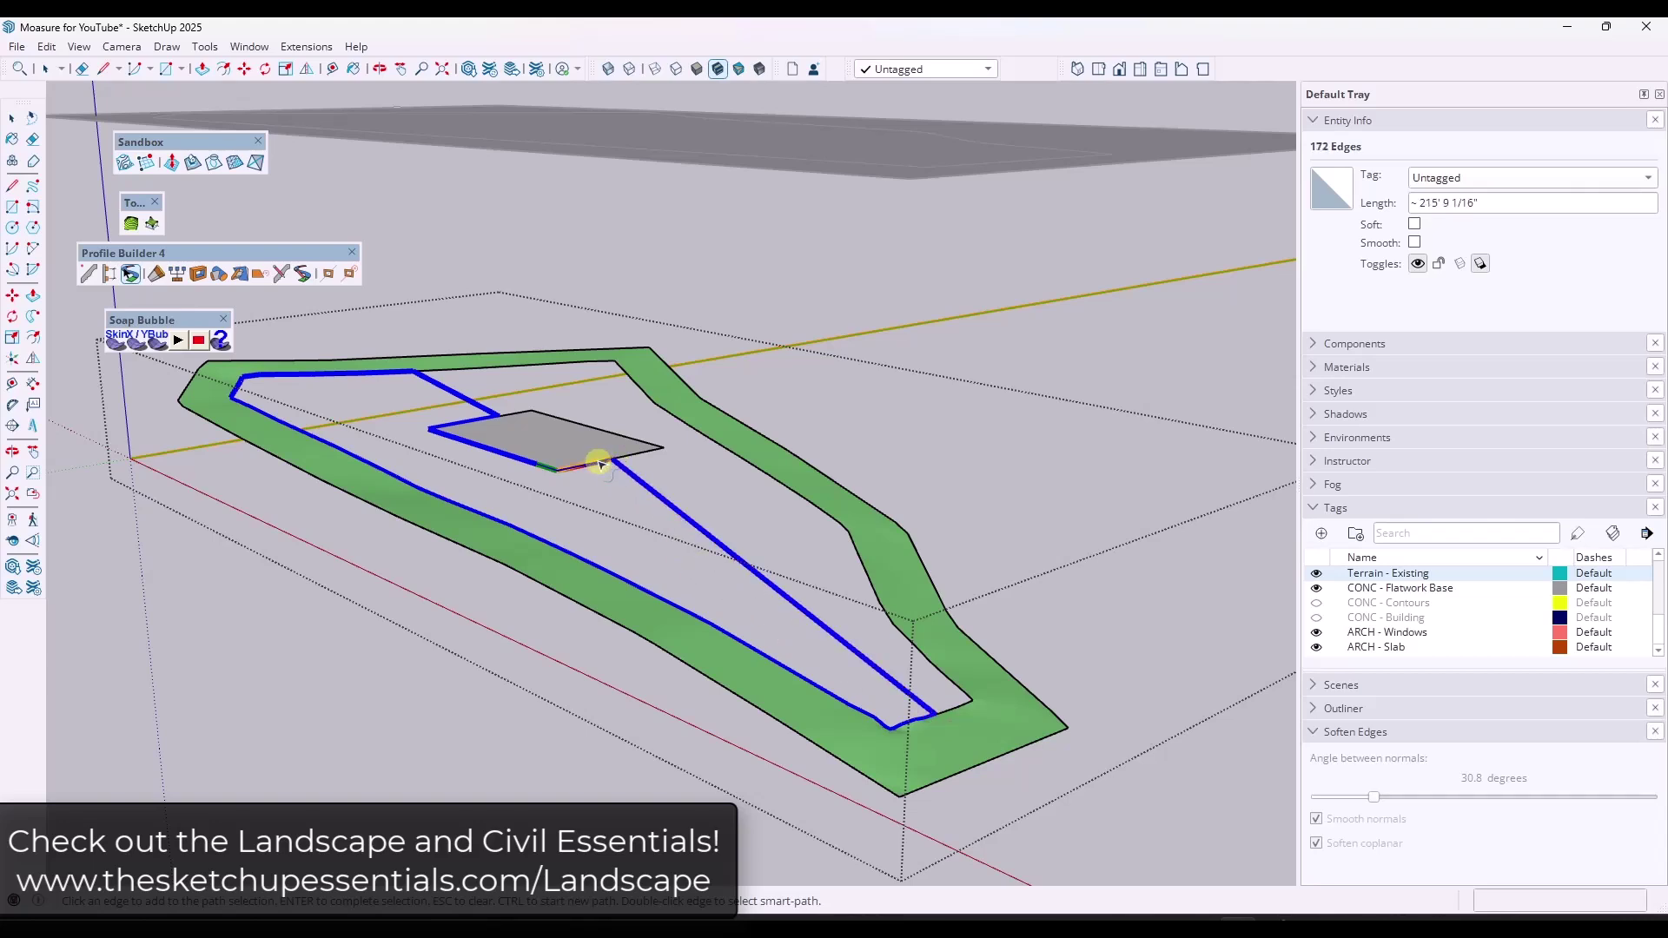
Step: Generate a soap skin with 30 divisions from the closed path around the first half of the terrain opening
key(Return)
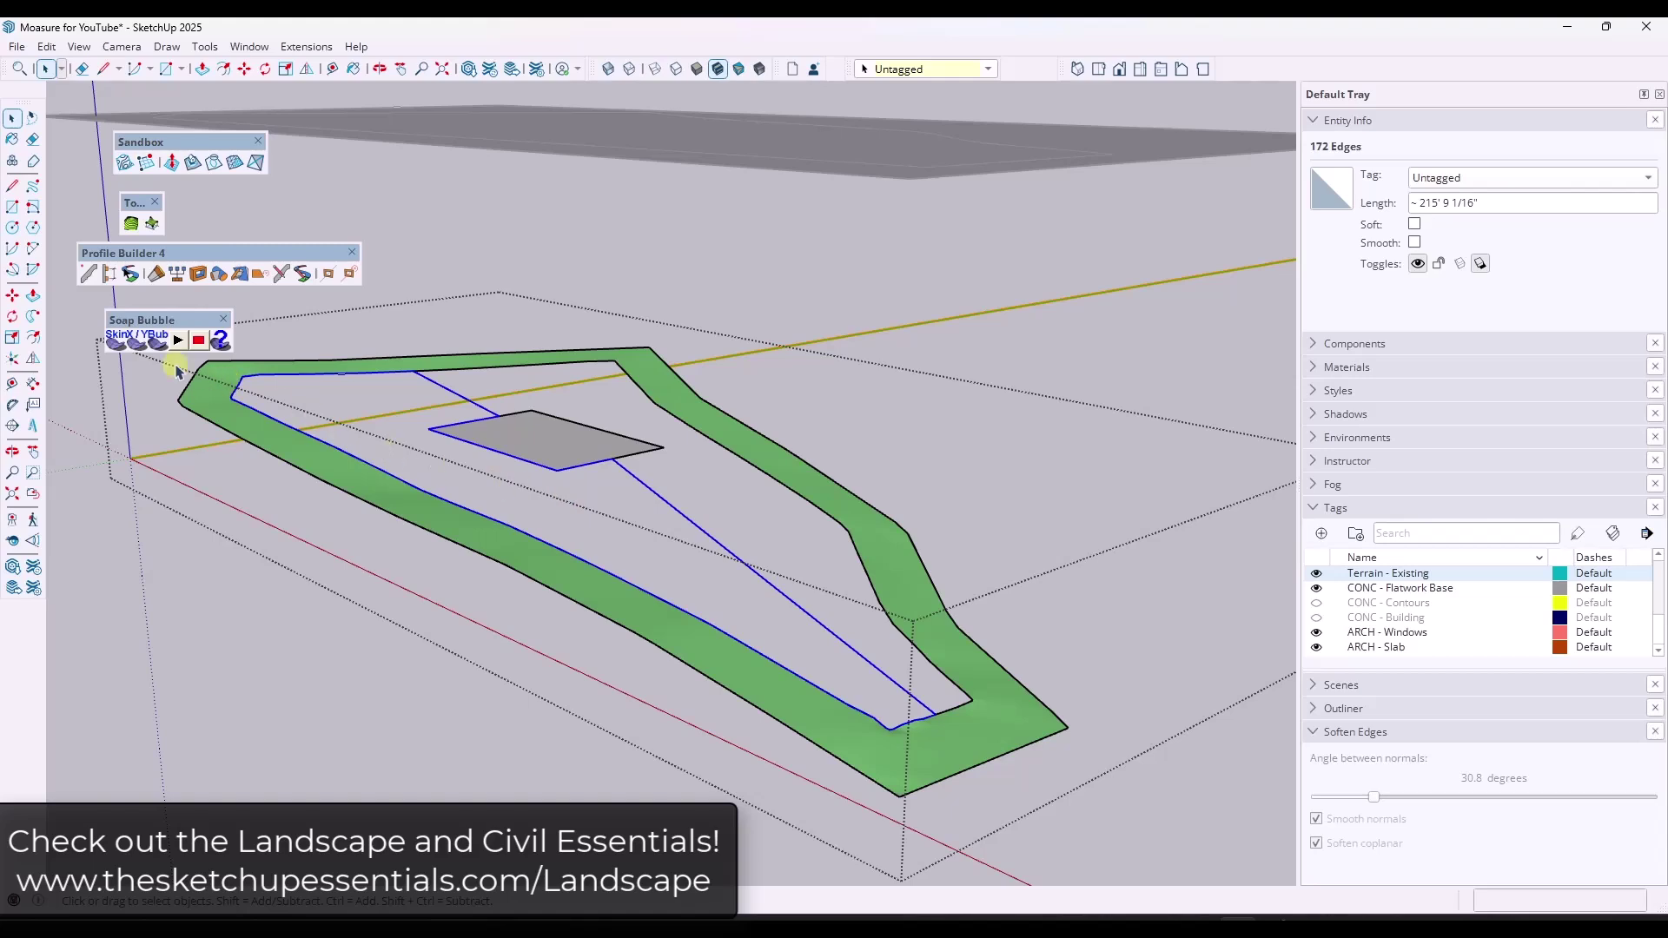
click(110, 344)
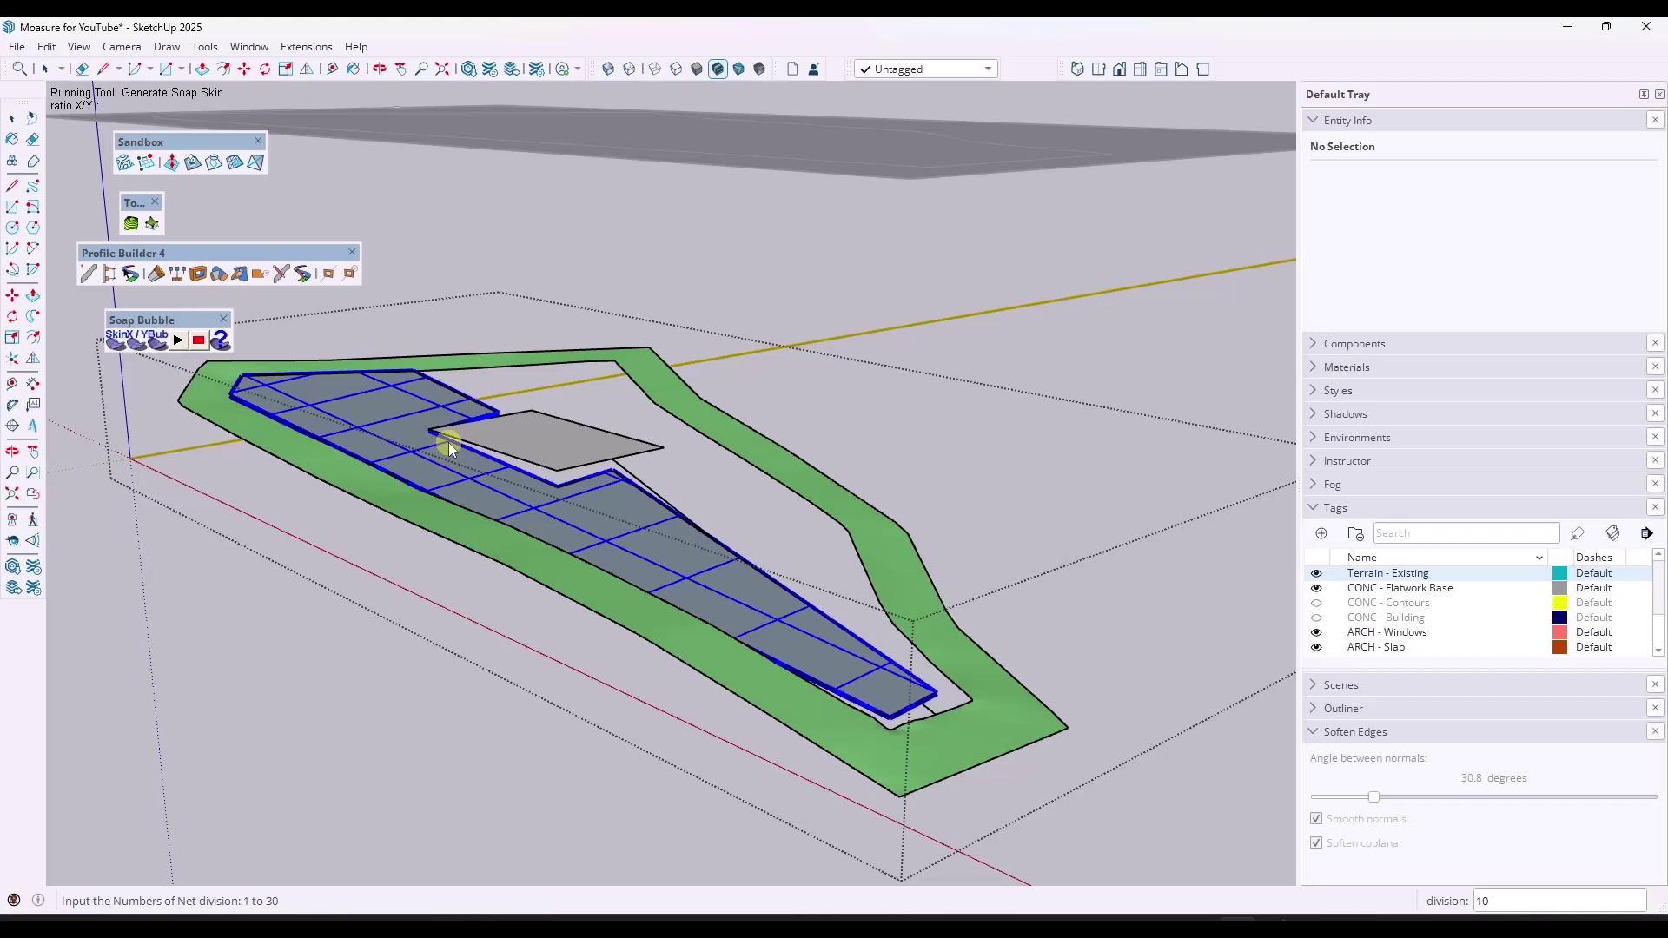
text(30)
key(Return)
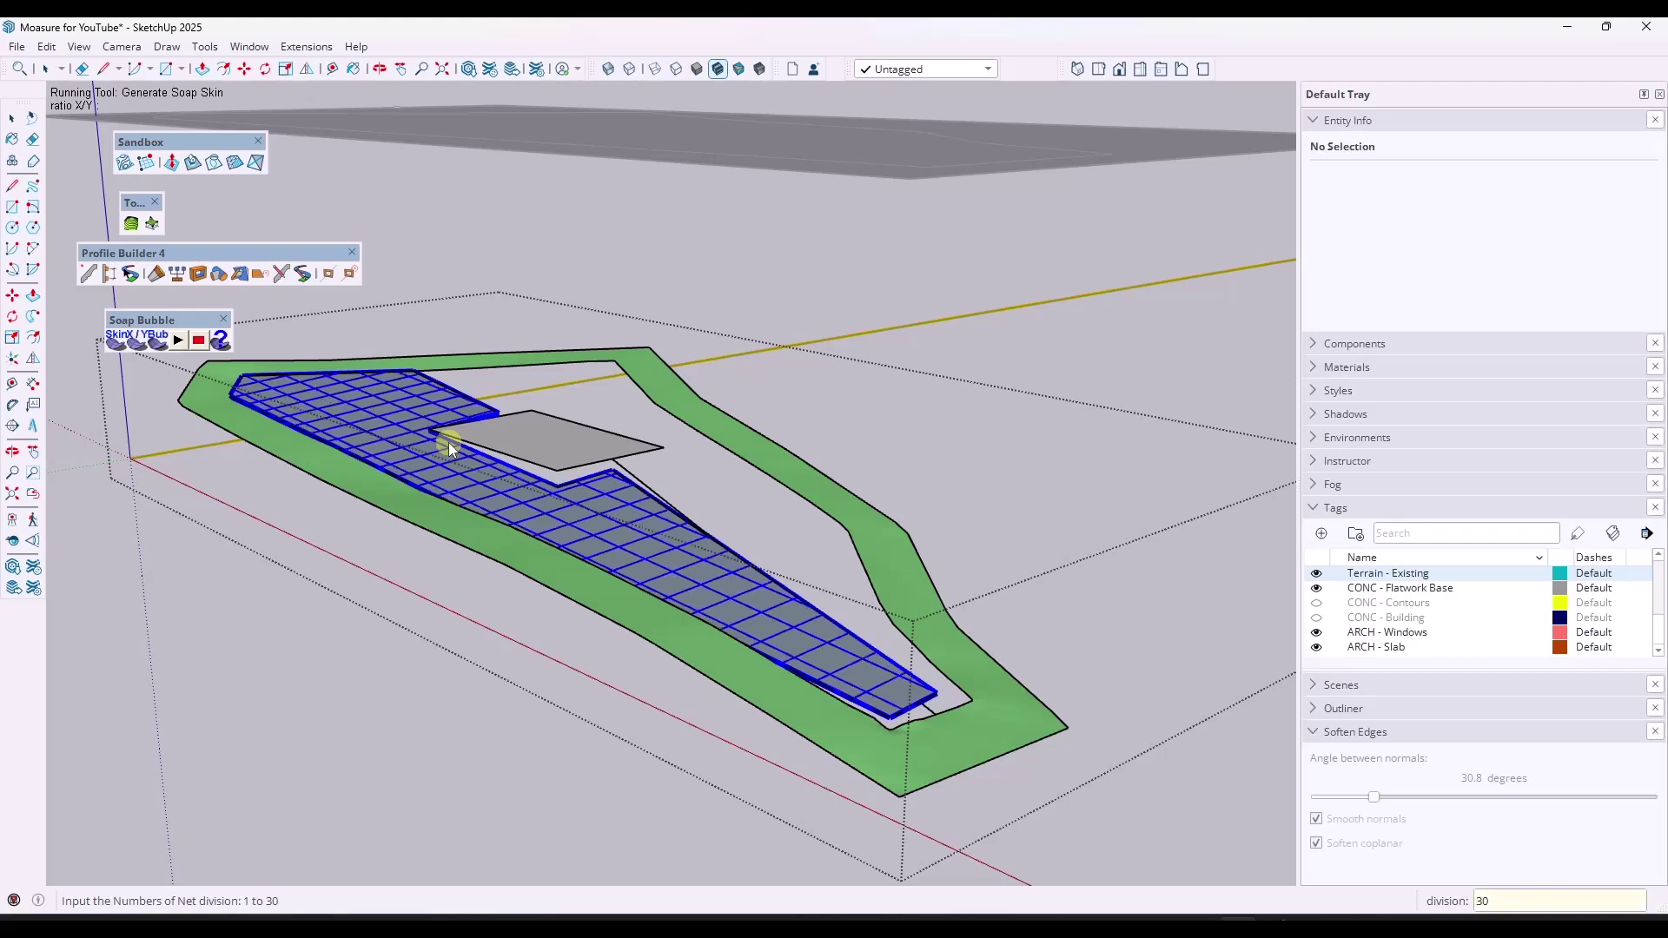
middle_drag(795, 629, 627, 613)
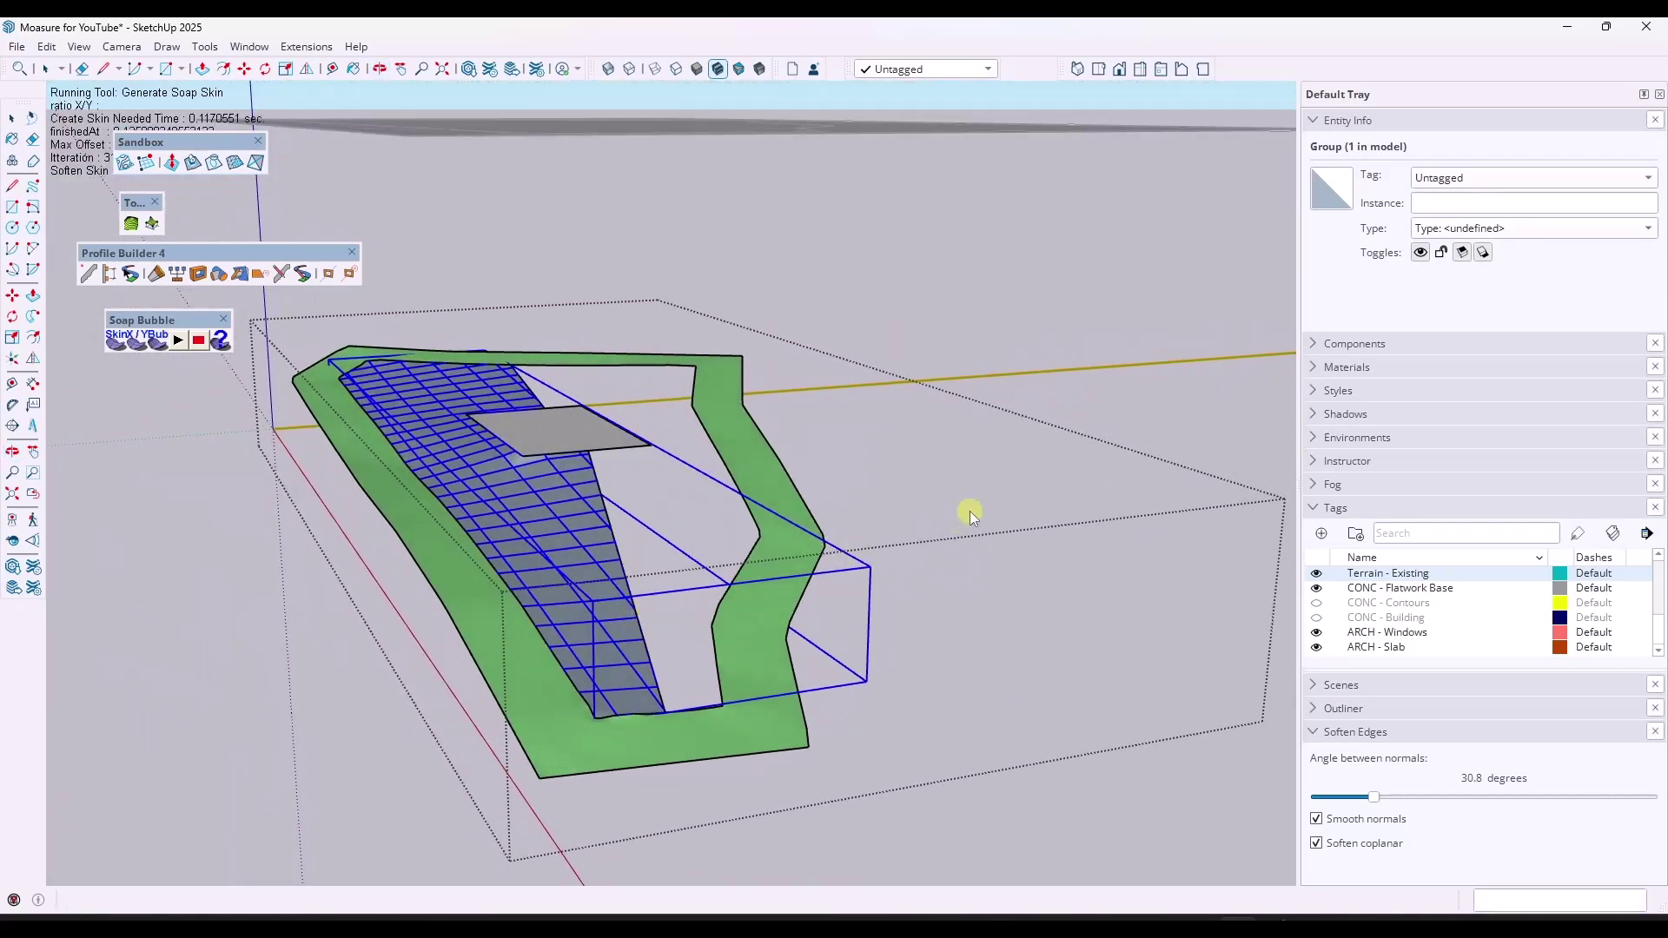
key(space)
click(655, 487)
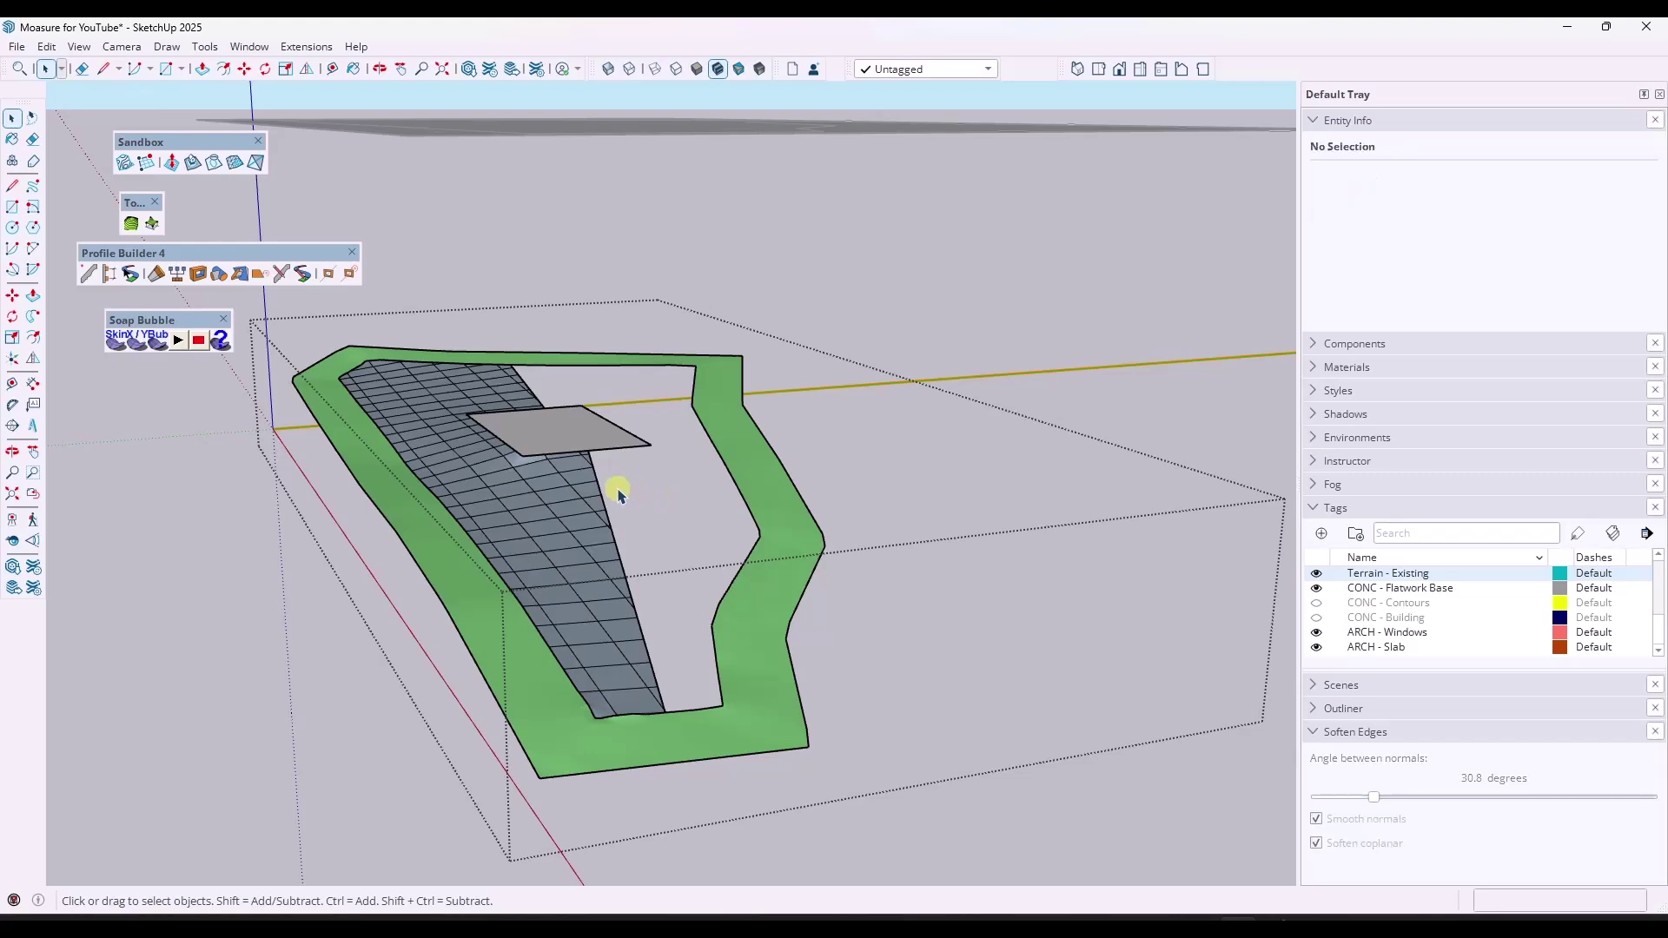
Step: Select a closed smart path around the other half of the opening, including both connecting lines and the adjoining rectangle edges
click(130, 273)
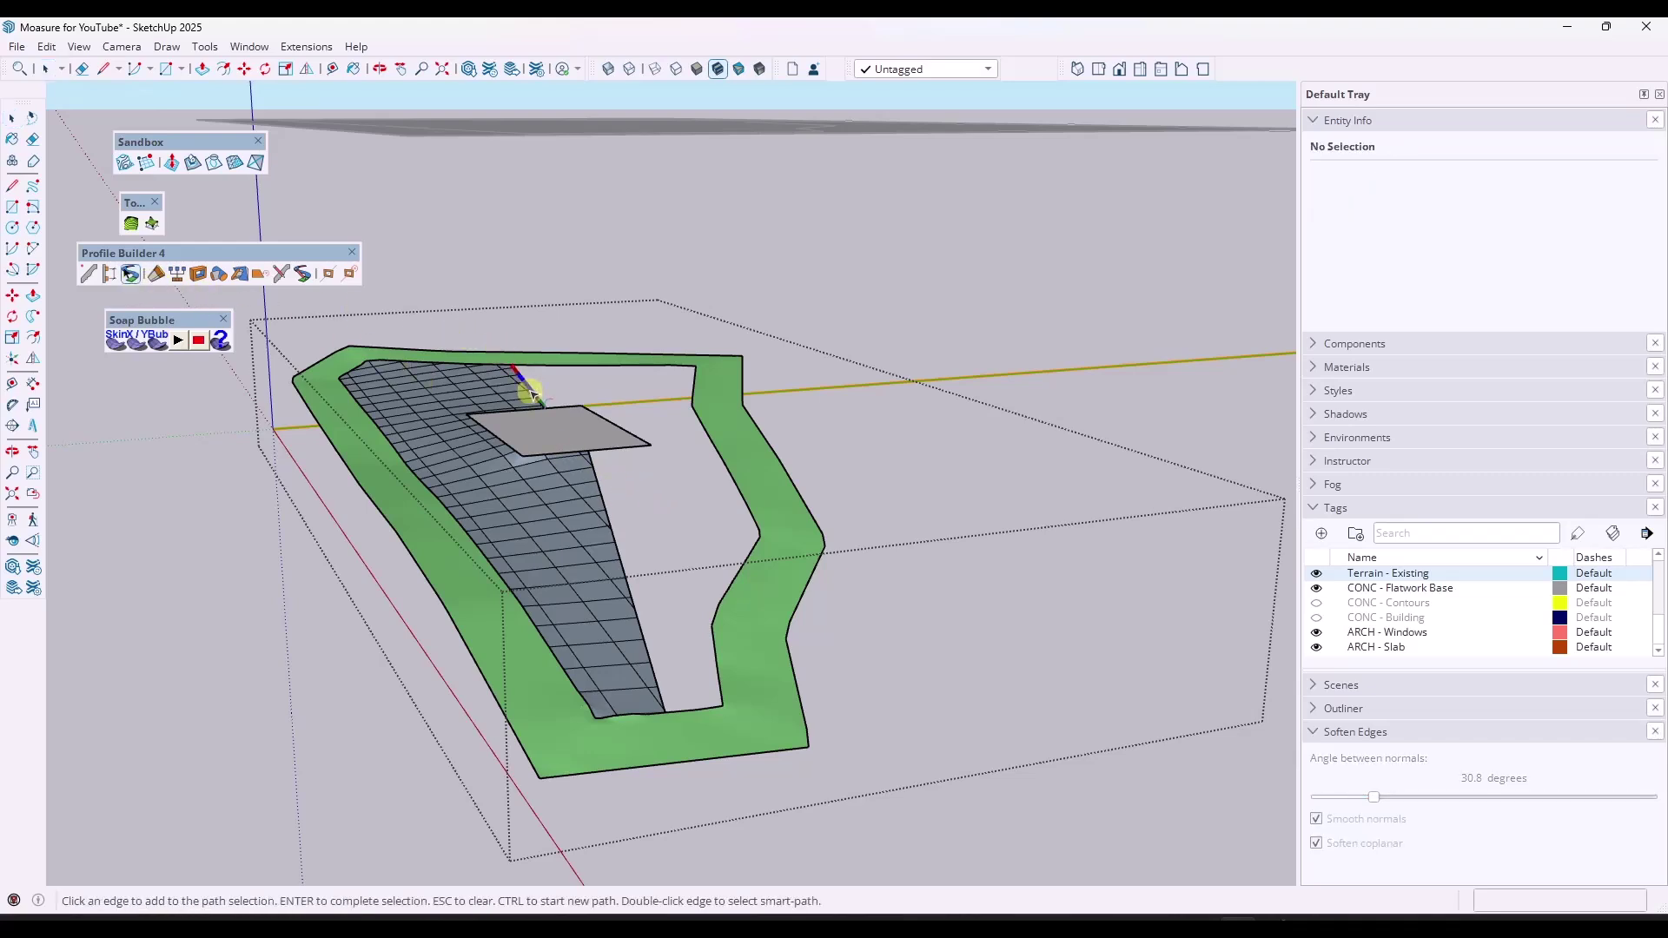
click(587, 372)
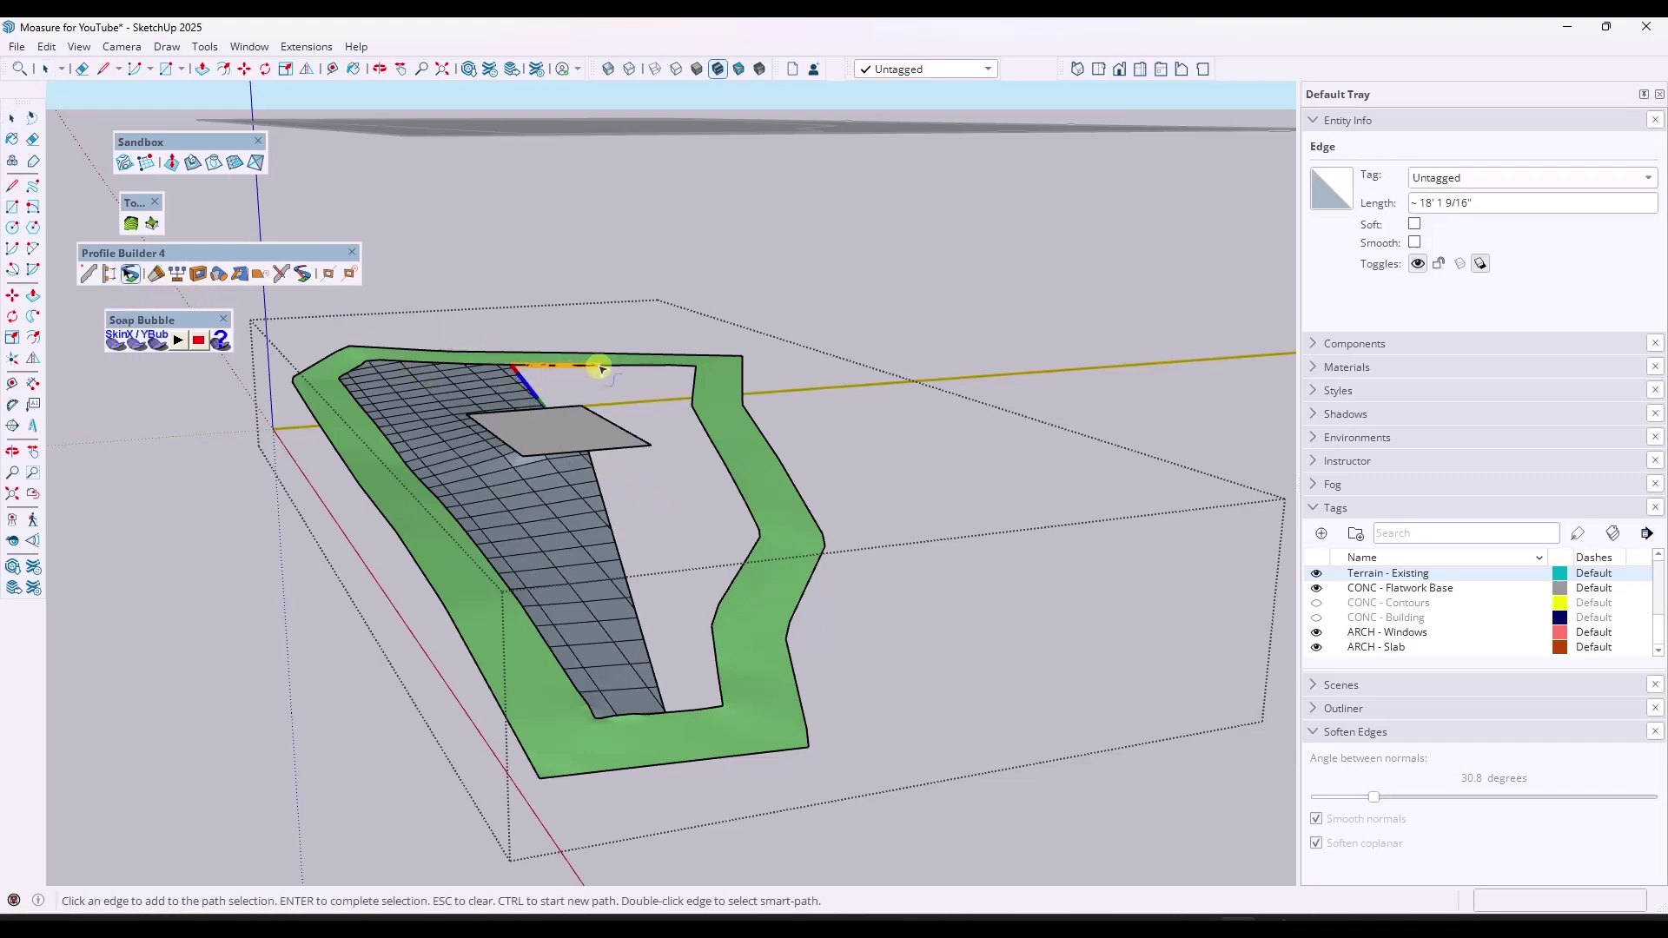
click(695, 392)
click(755, 549)
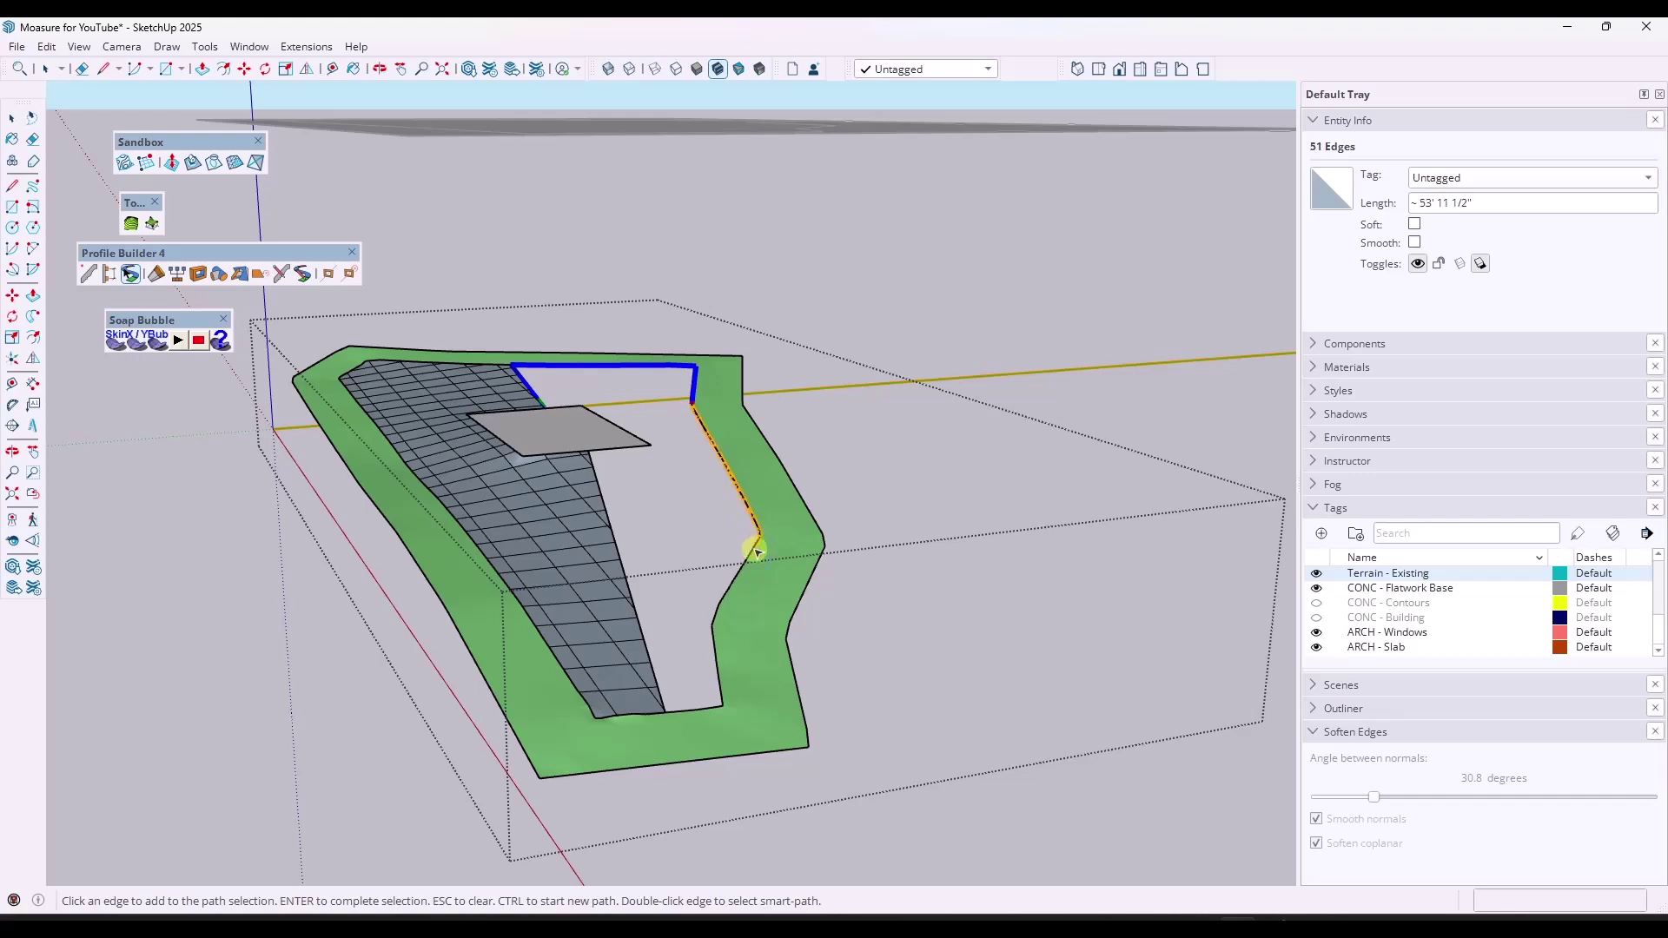
click(753, 556)
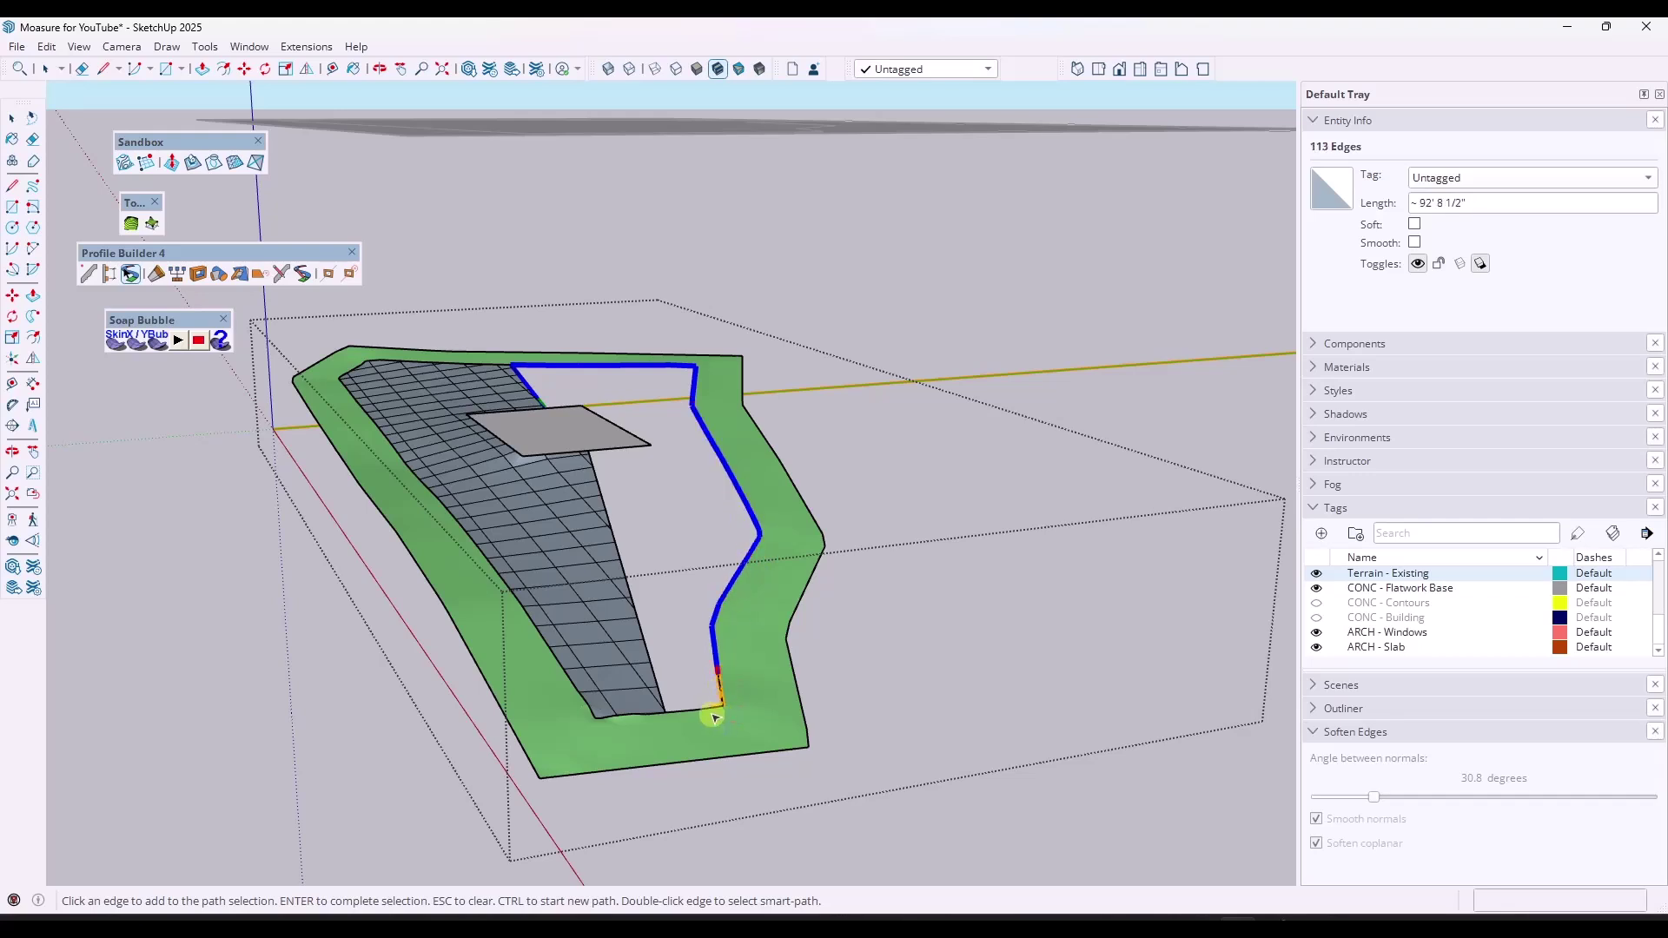
click(675, 716)
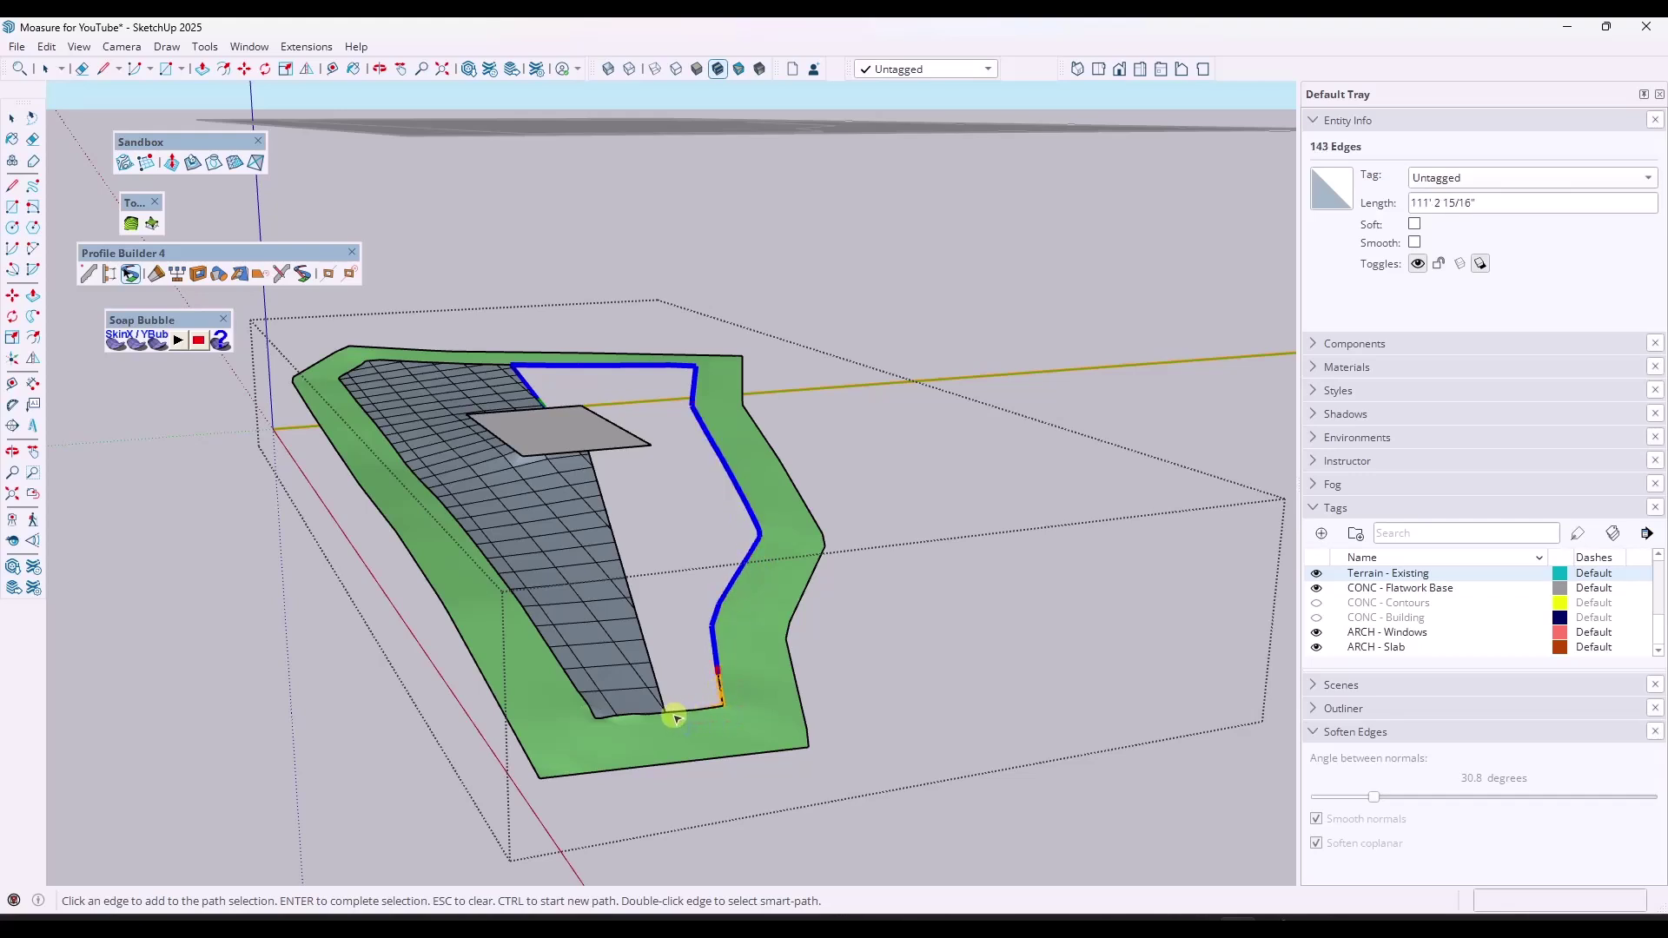
click(598, 465)
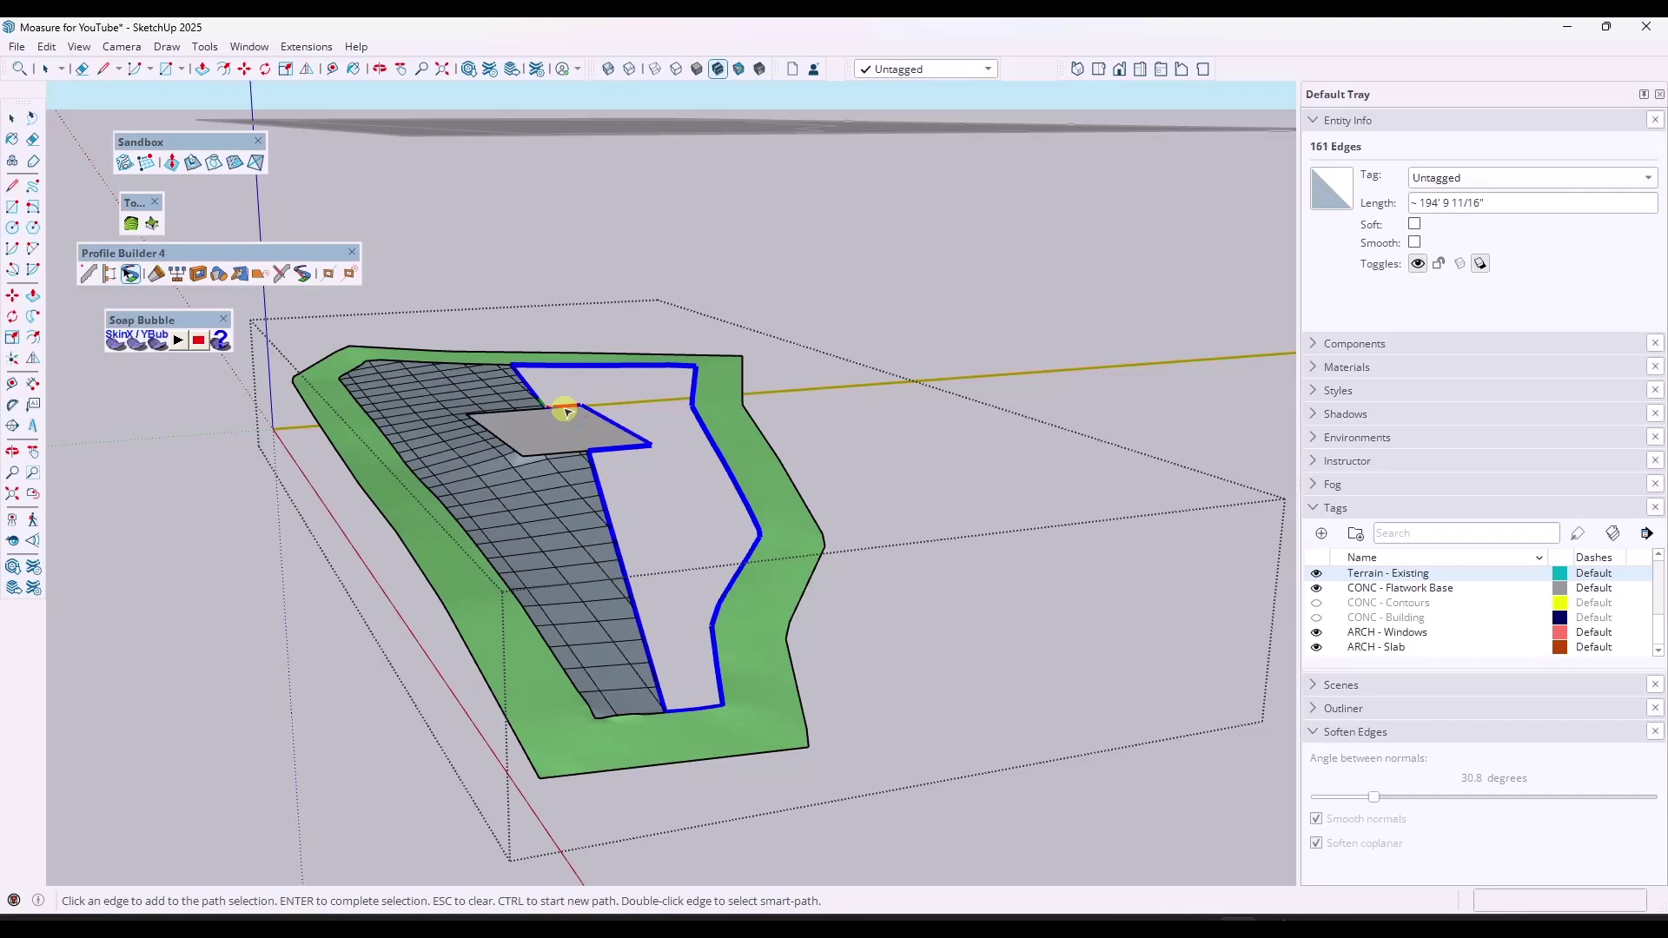
key(Return)
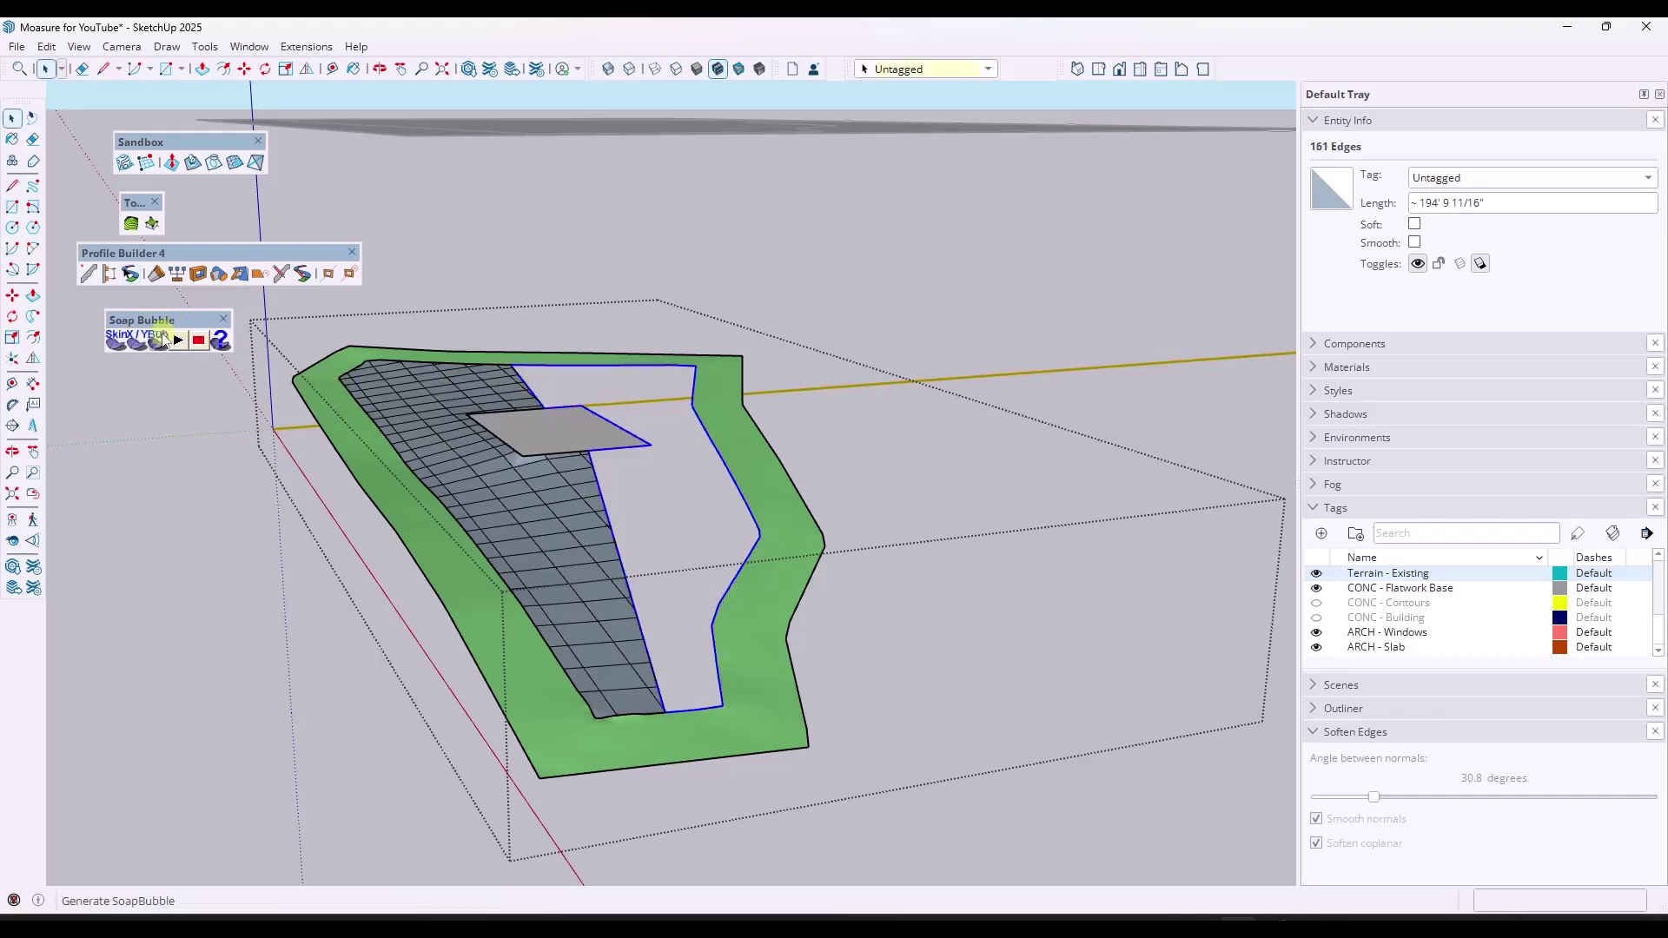
Step: Generate a second soap skin with 30 divisions inside the selected path on the other half of the opening
click(116, 344)
text(30)
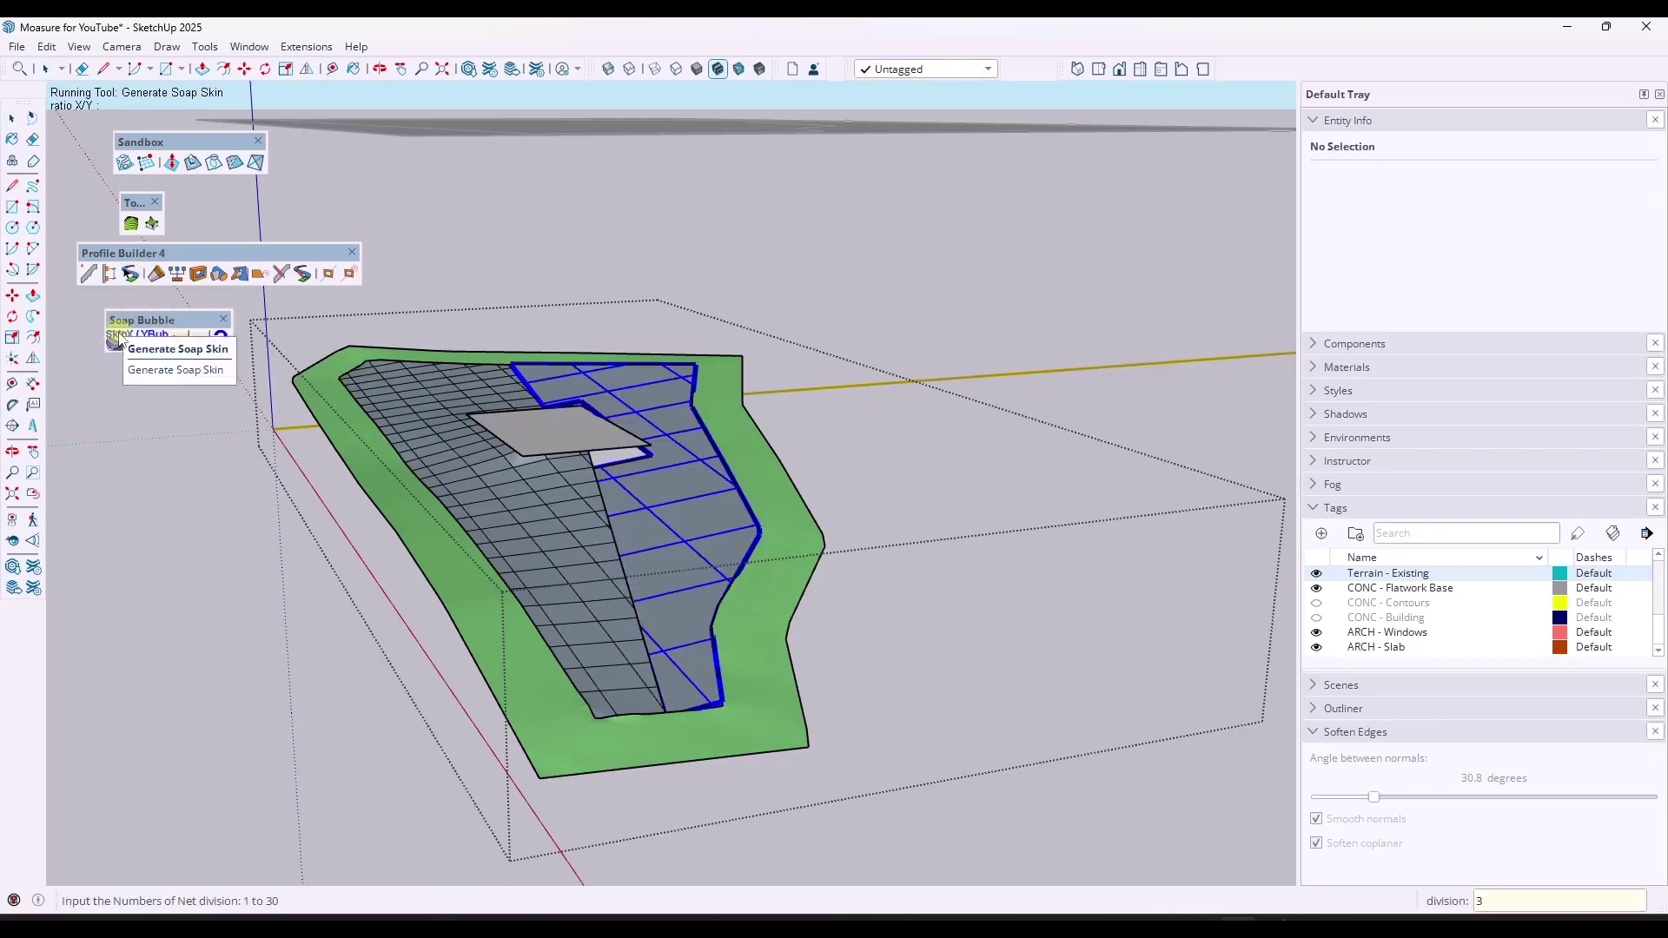
key(Return)
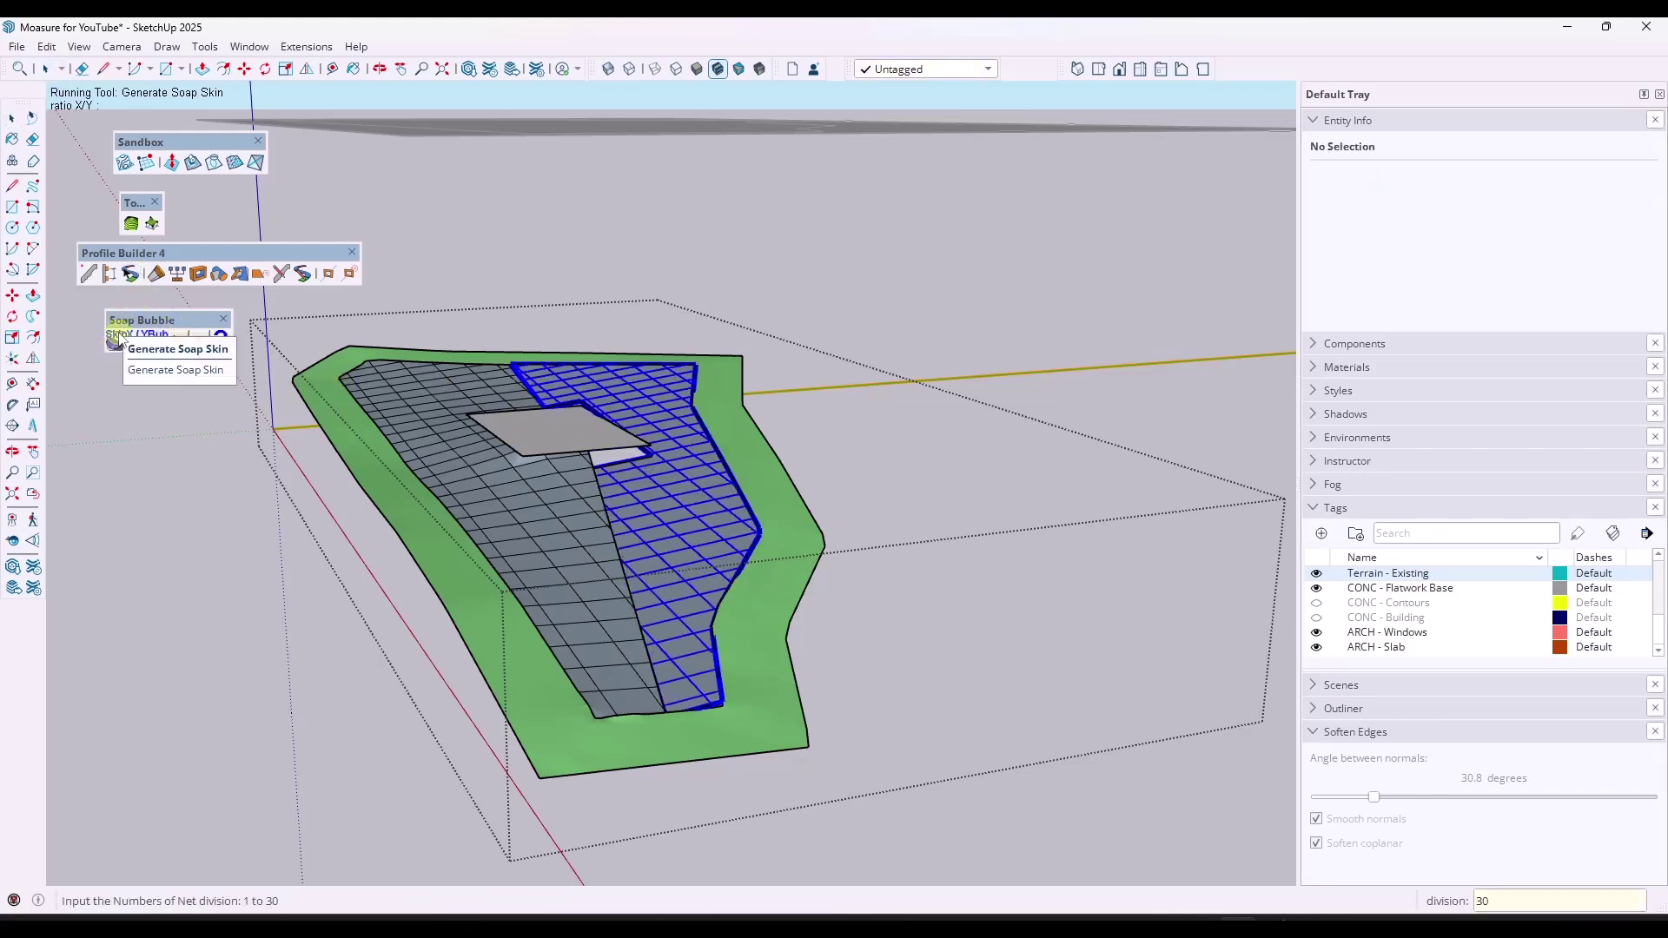
click(702, 523)
middle_drag(679, 530, 607, 458)
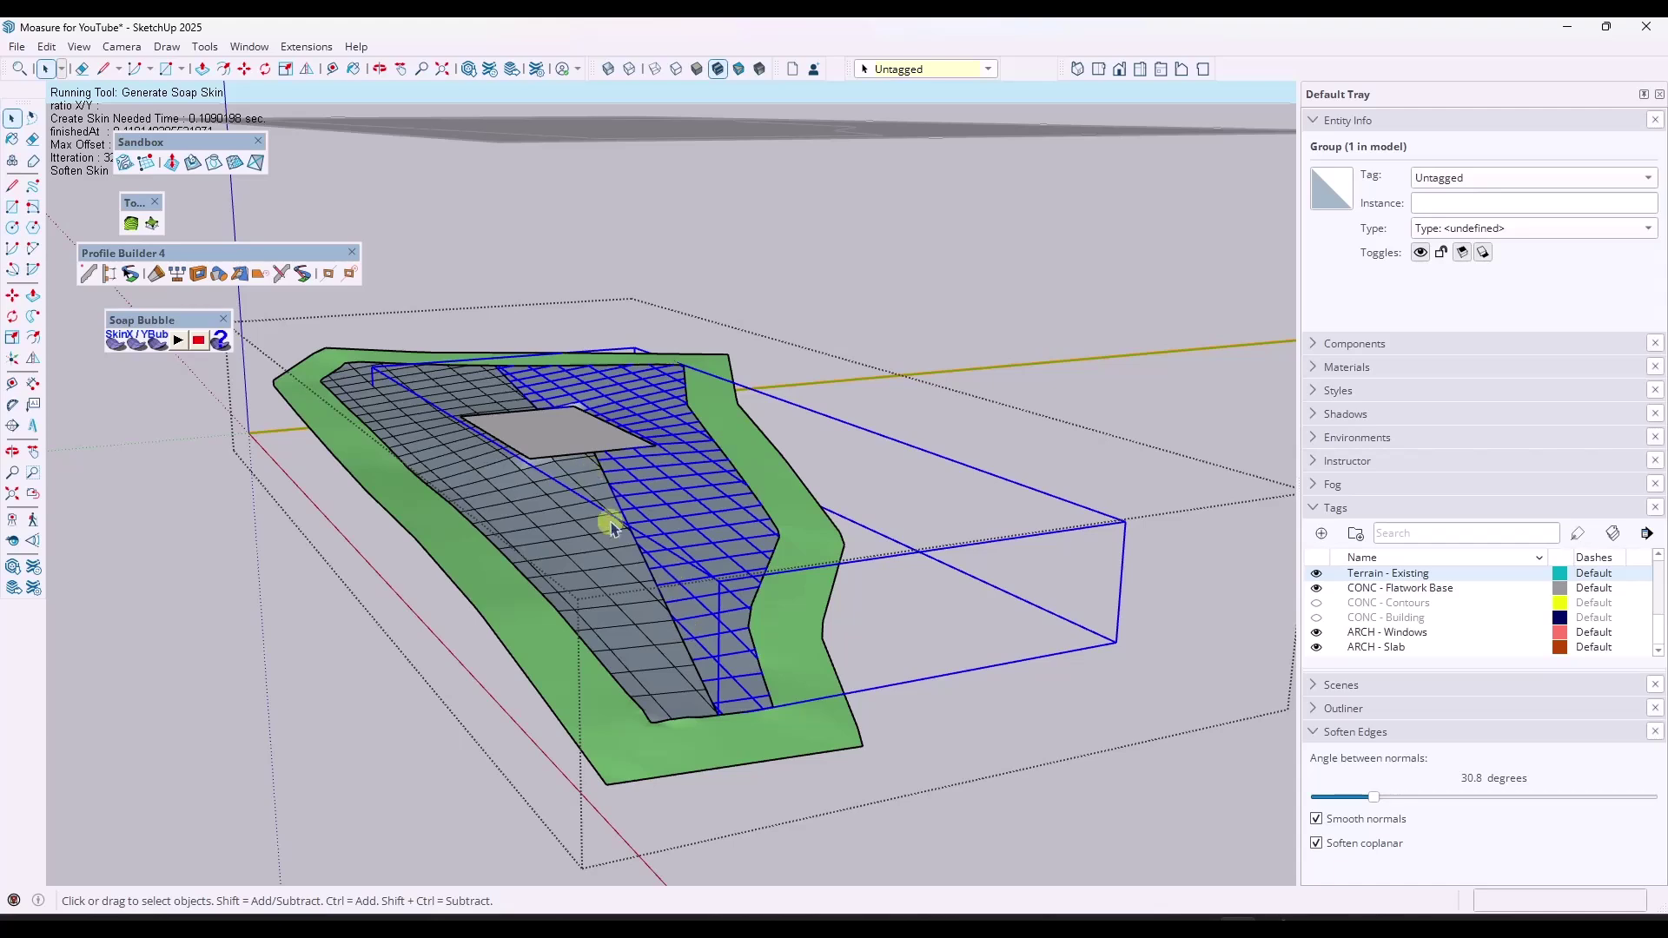
scroll(686, 530, down, 3)
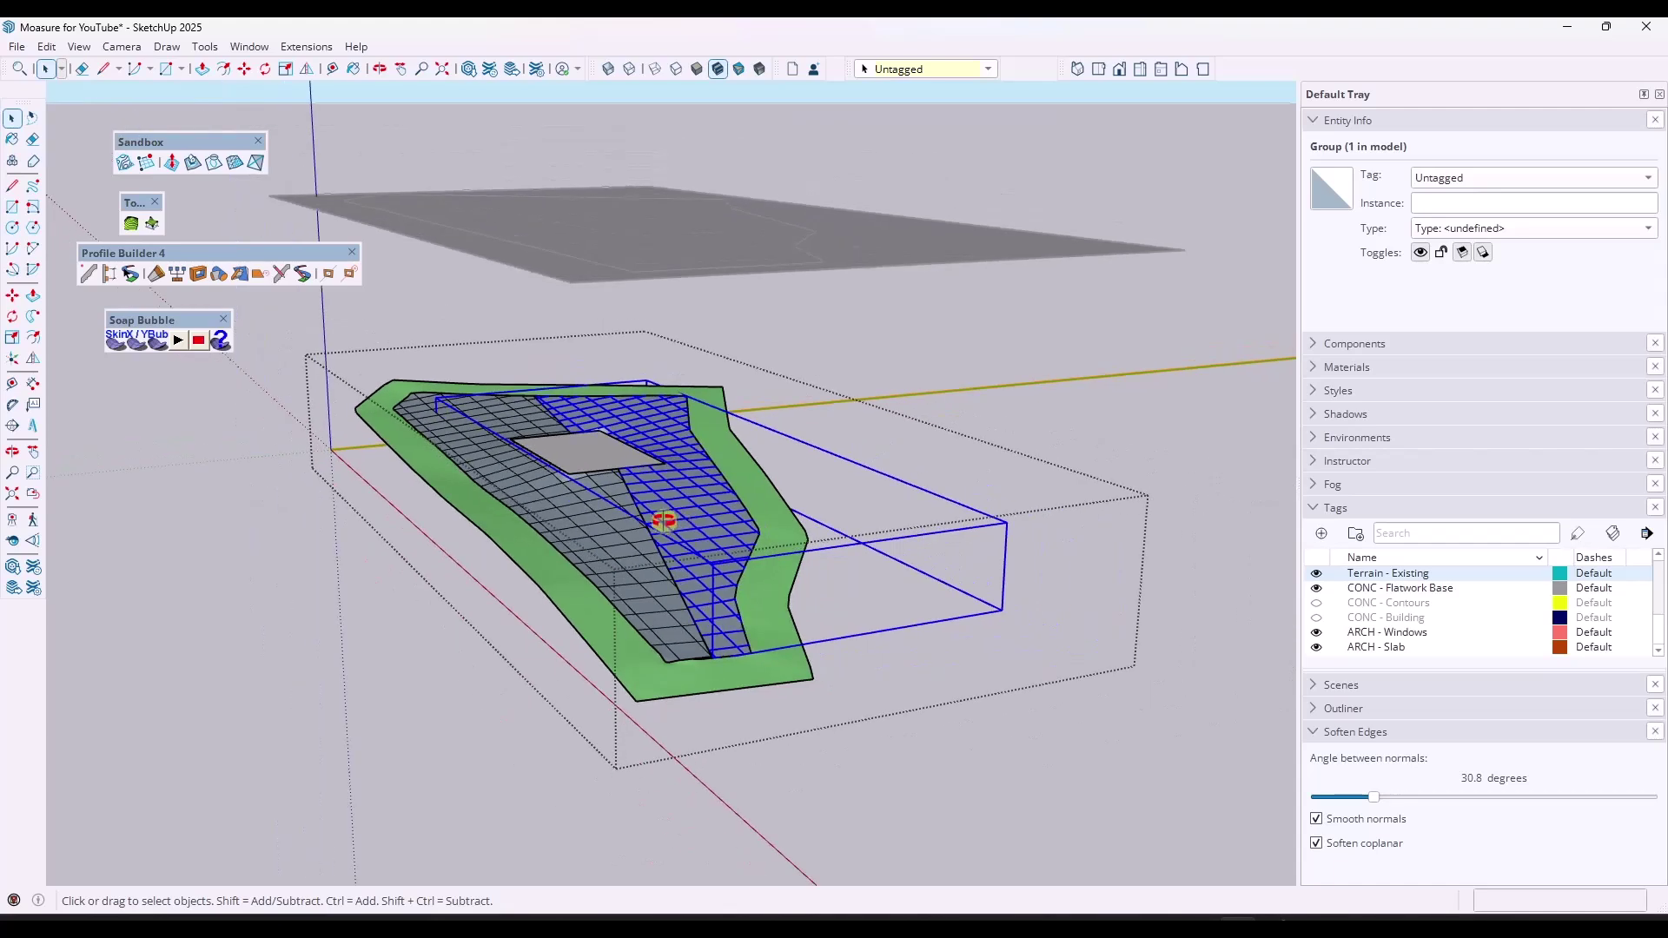
scroll(689, 519, up, 2)
Step: Group the two soap skins together and explode both nested groups inside the new group
click(635, 522)
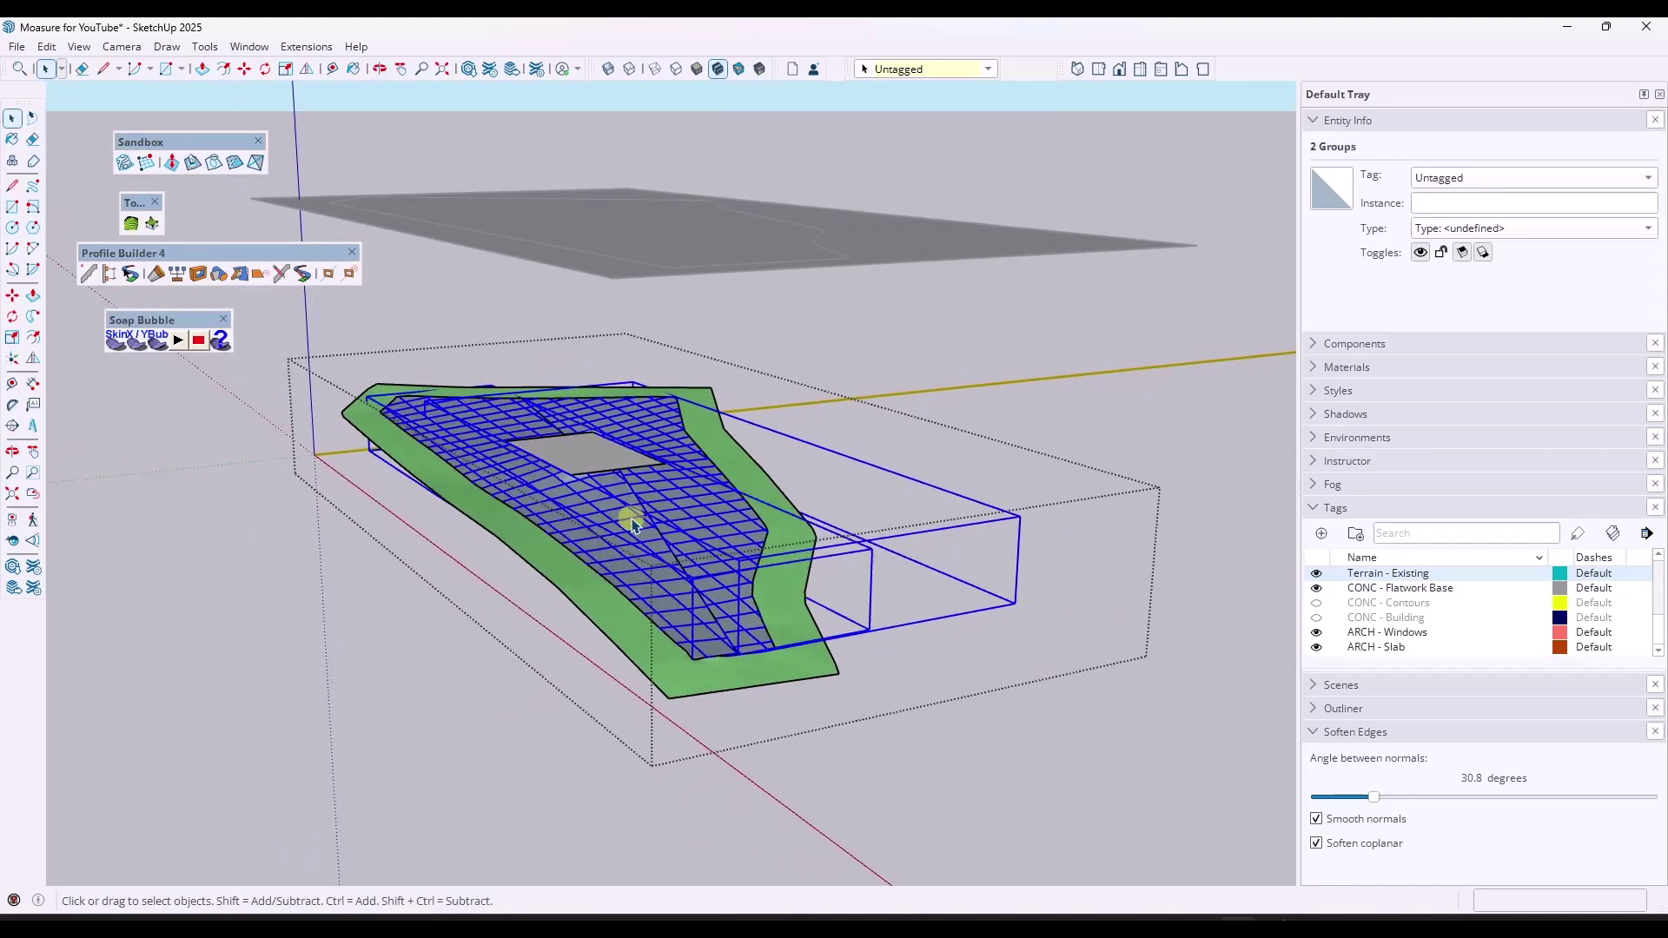
right_click(633, 521)
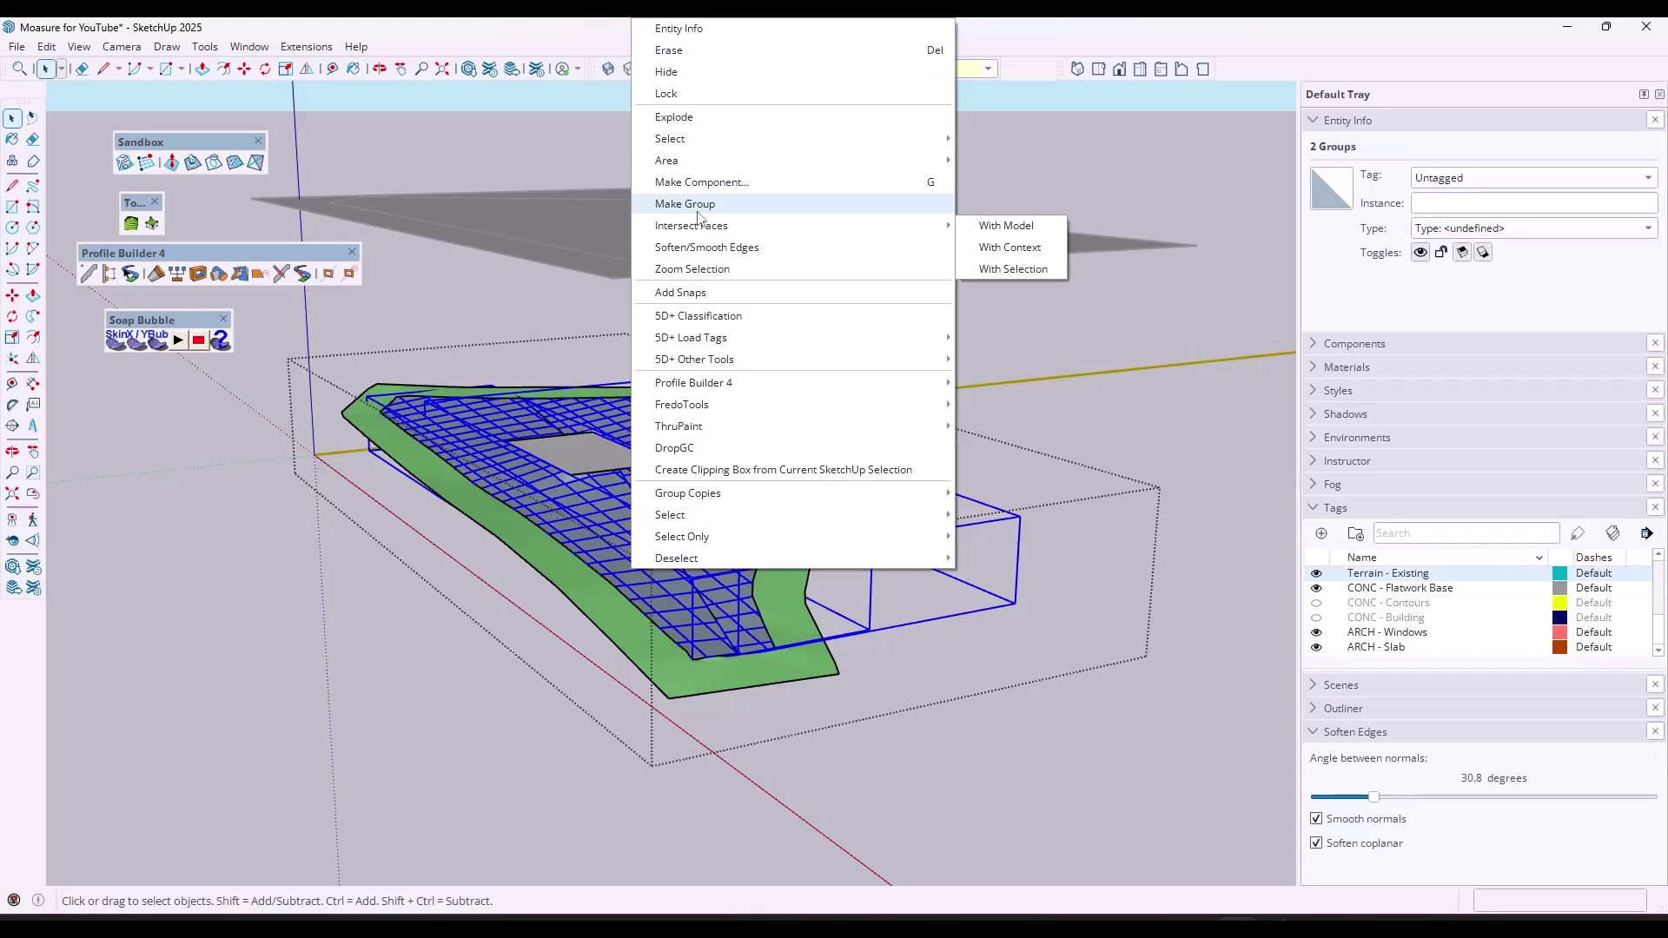
click(697, 211)
double_click(667, 495)
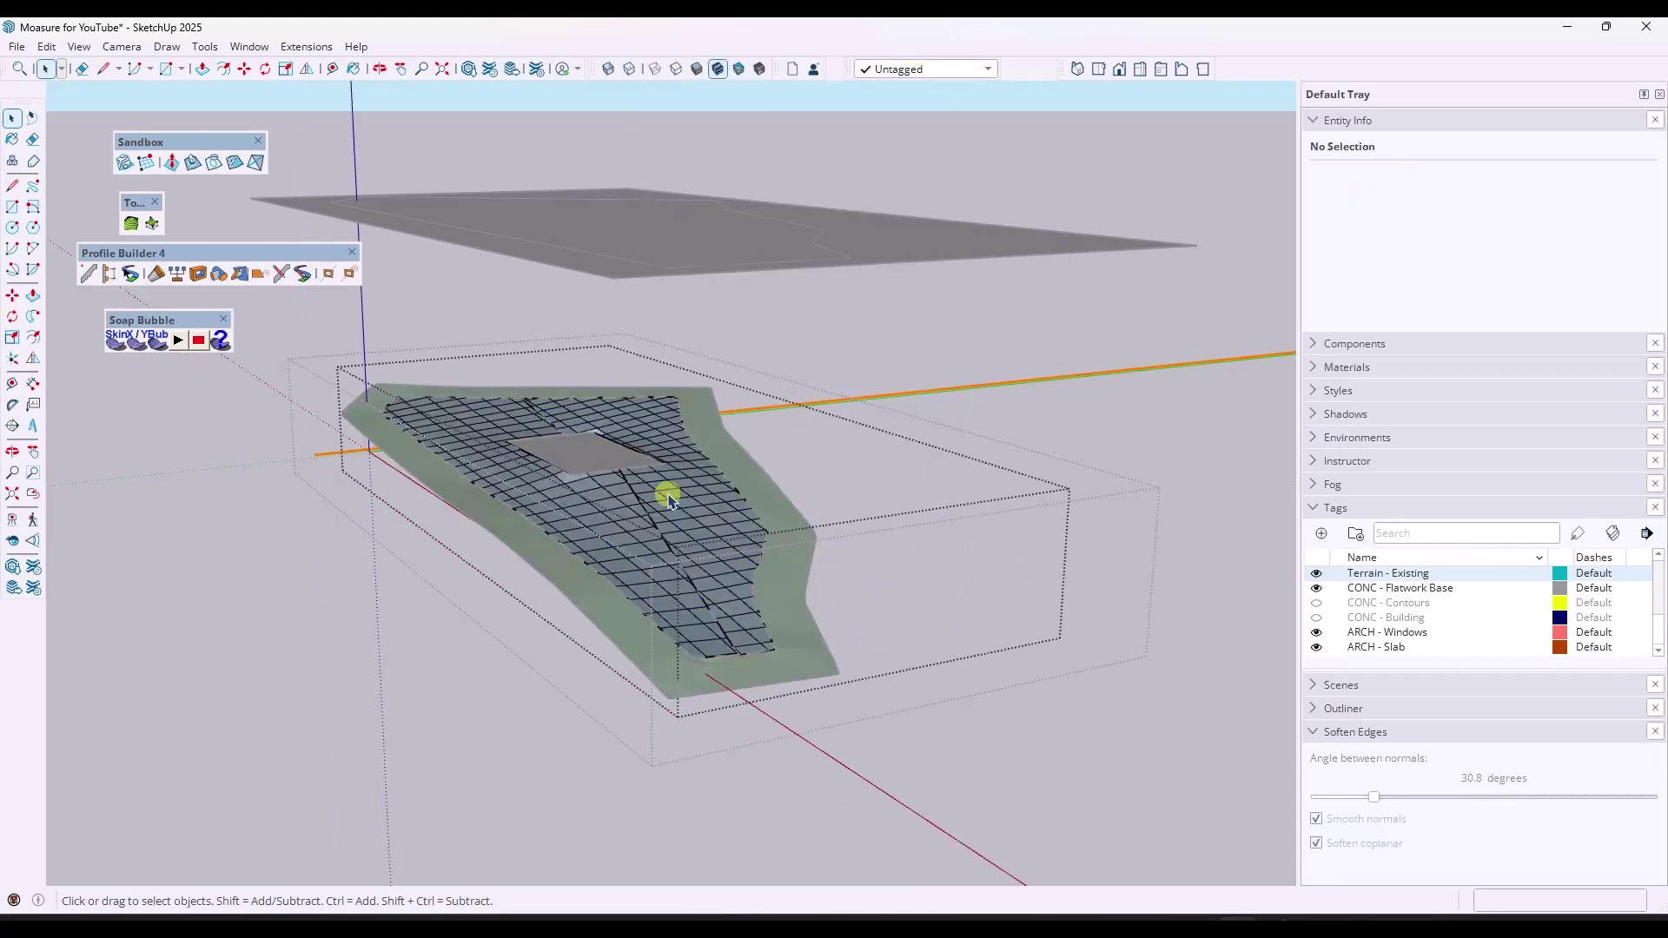
key(ctrl+a)
right_click(651, 485)
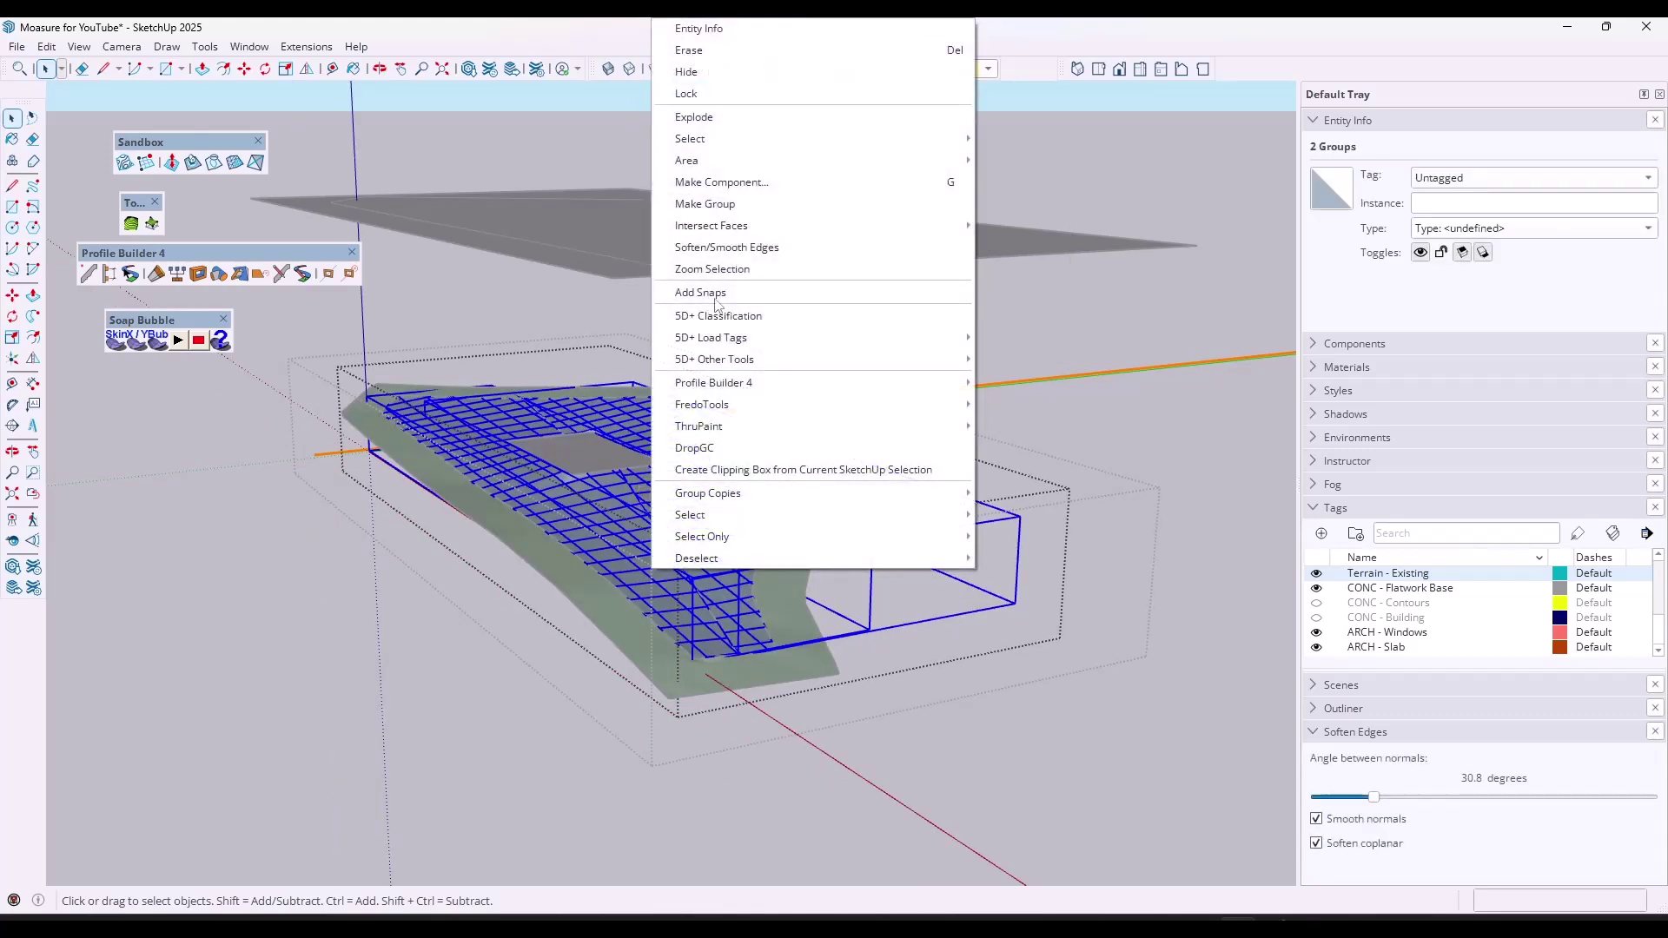
click(693, 117)
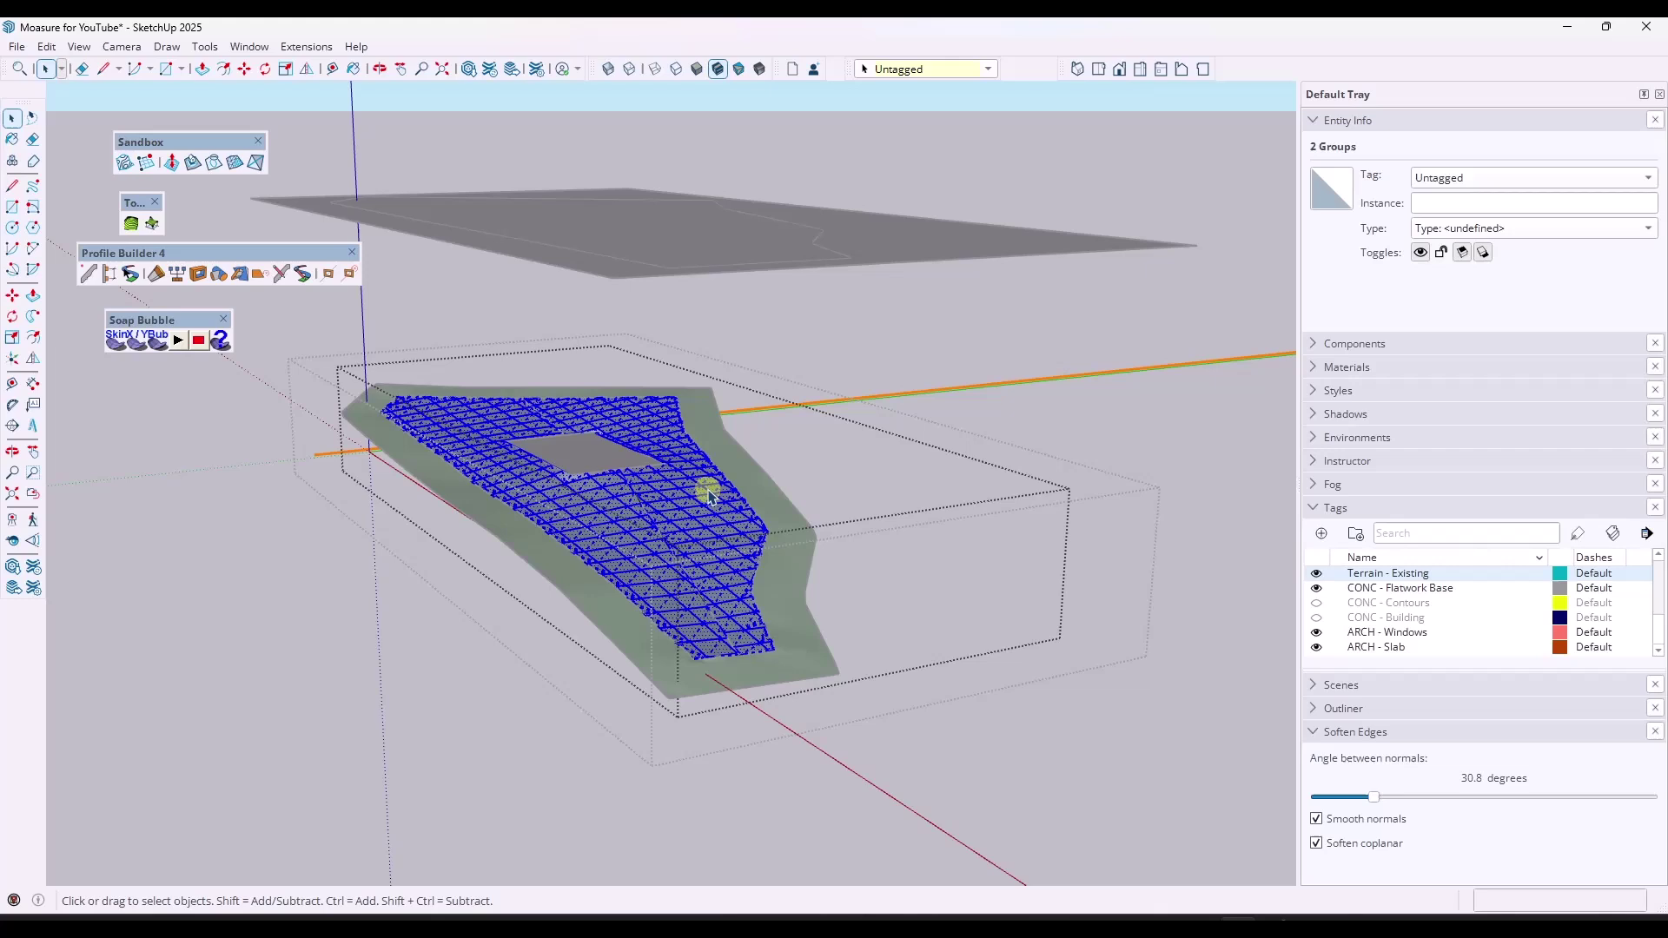
Step: Soften all edges of the combined mesh with an angle between normals of 33.6 degrees
right_click(659, 500)
click(711, 252)
middle_drag(714, 519, 735, 532)
drag(1382, 804, 1381, 803)
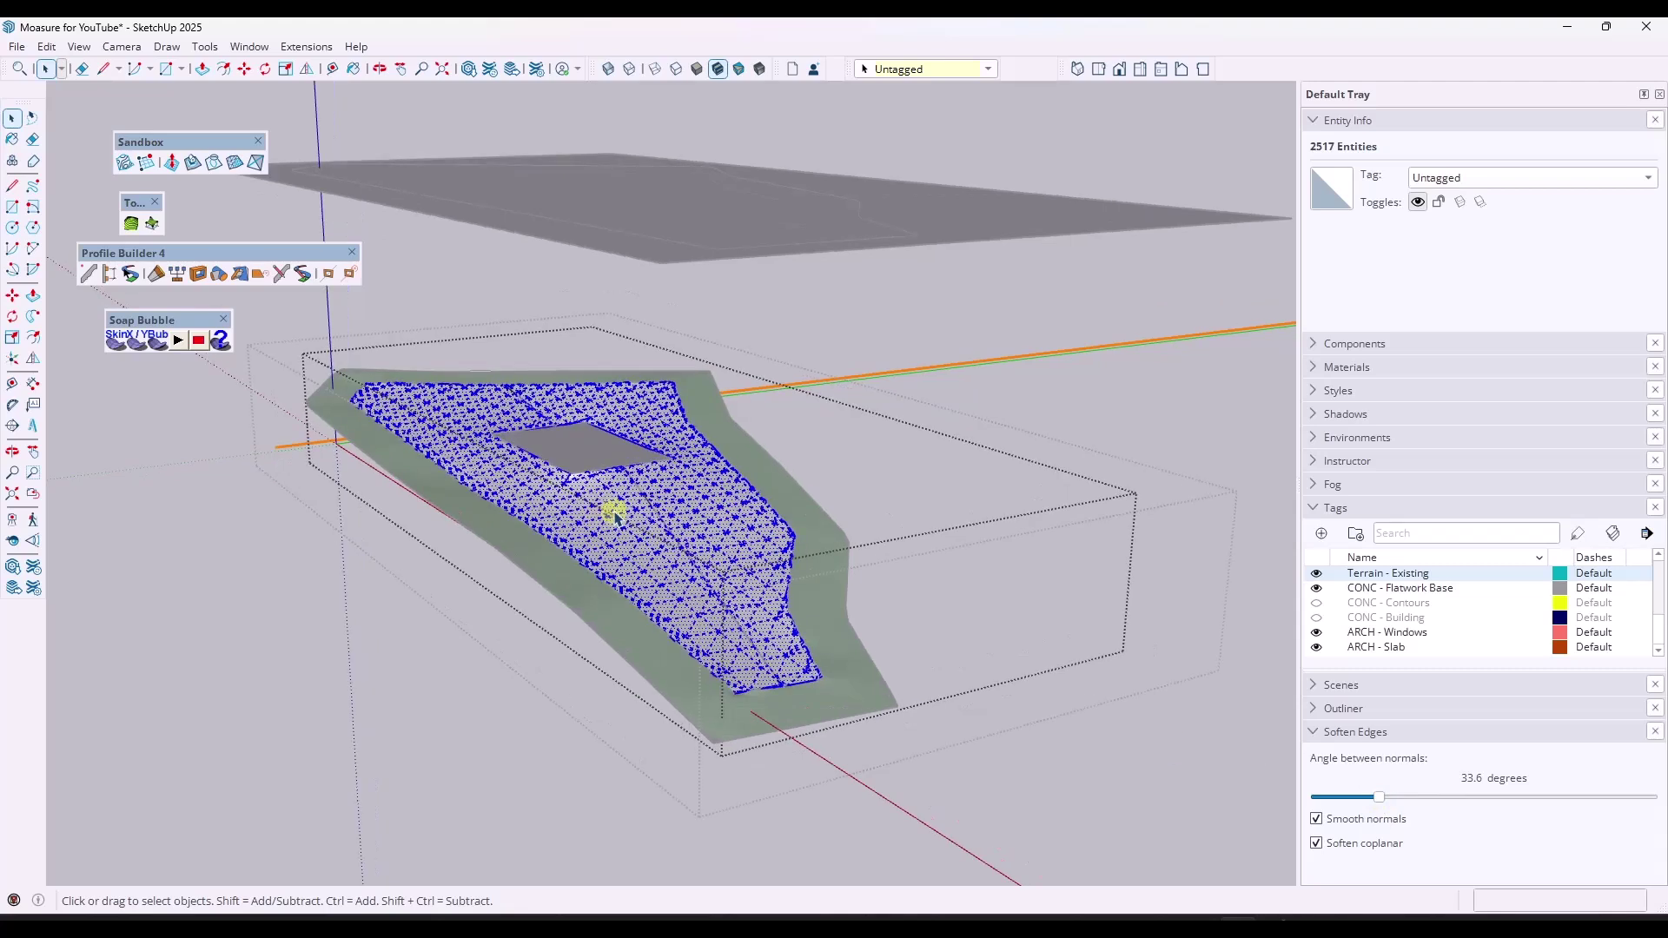
click(852, 461)
Step: Hide the seam edges between the two mesh halves with the Eraser, on both sides of the rectangle
scroll(538, 460, up, 5)
key(e)
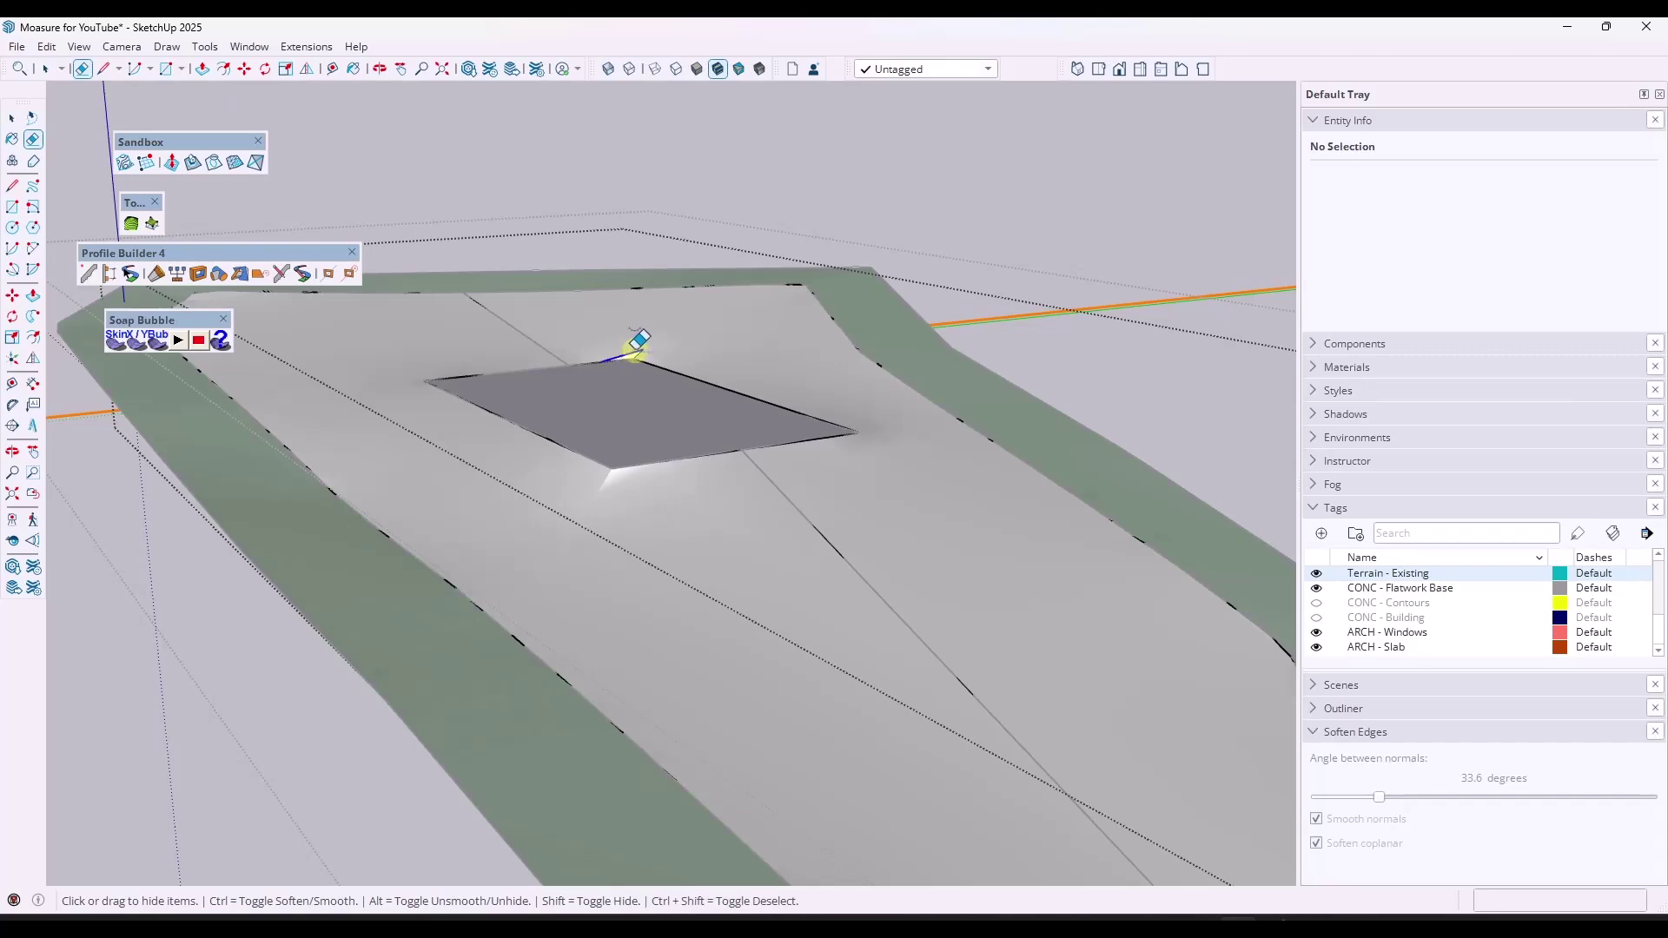
key(space)
scroll(622, 352, down, 3)
scroll(848, 324, down, 3)
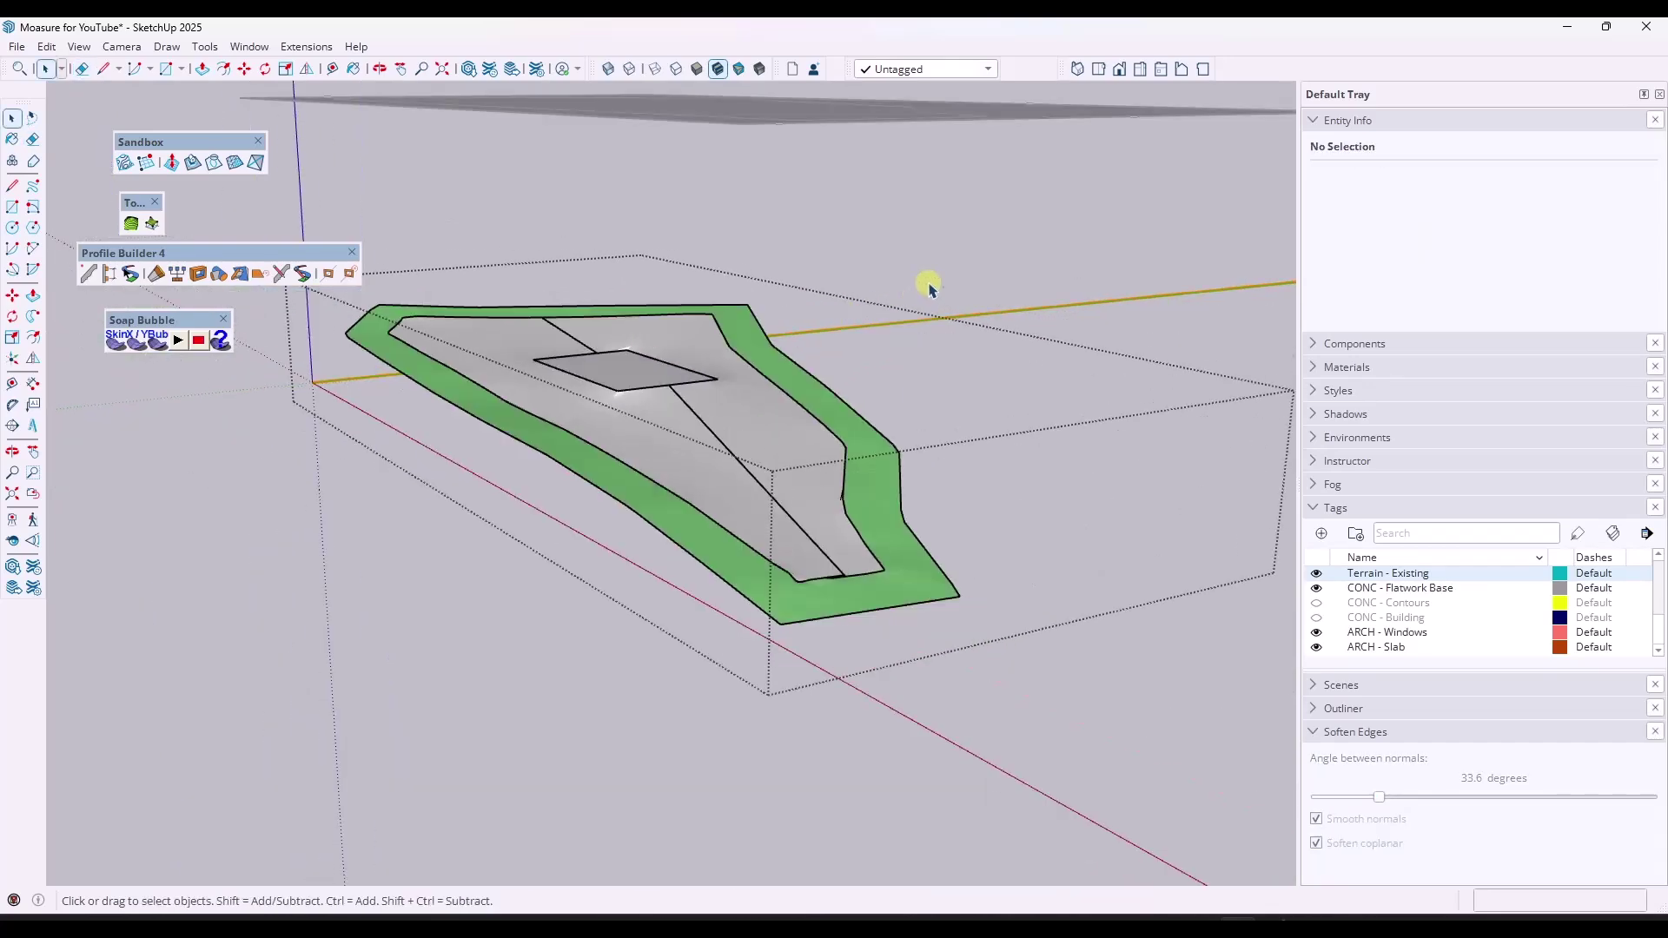
mouse_move(796, 395)
middle_down()
mouse_move(545, 338)
mouse_move(607, 279)
mouse_move(678, 283)
mouse_move(733, 331)
mouse_move(779, 429)
mouse_move(841, 435)
mouse_move(797, 559)
middle_up()
key(e)
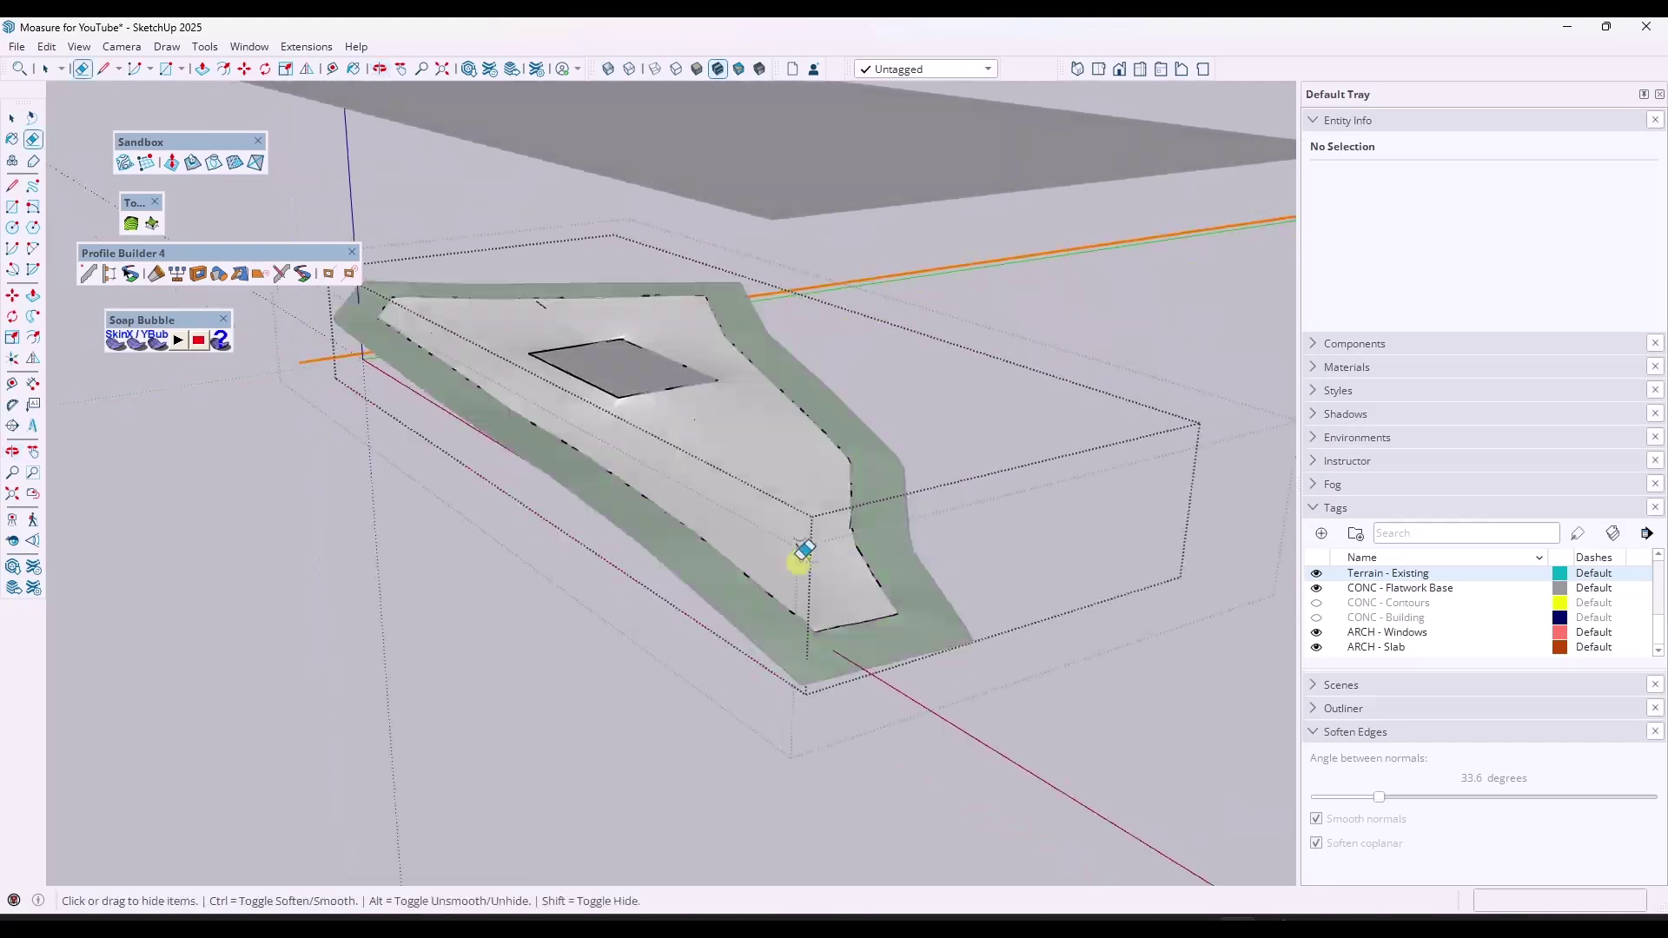
key(space)
click(547, 302)
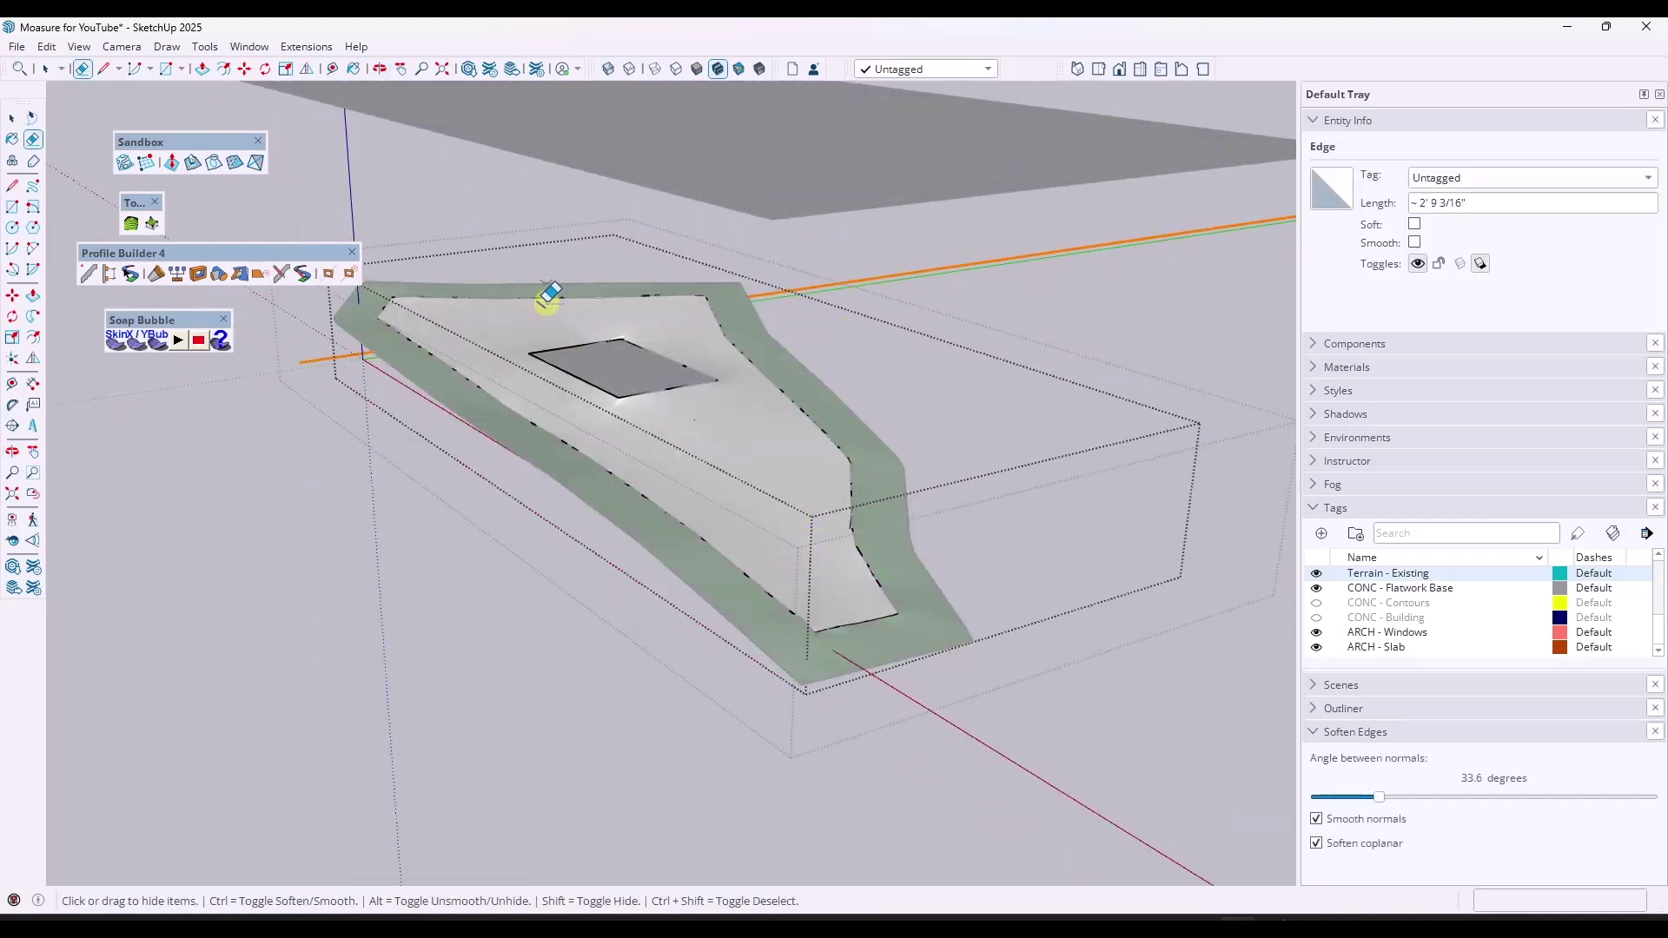
key(alt+h)
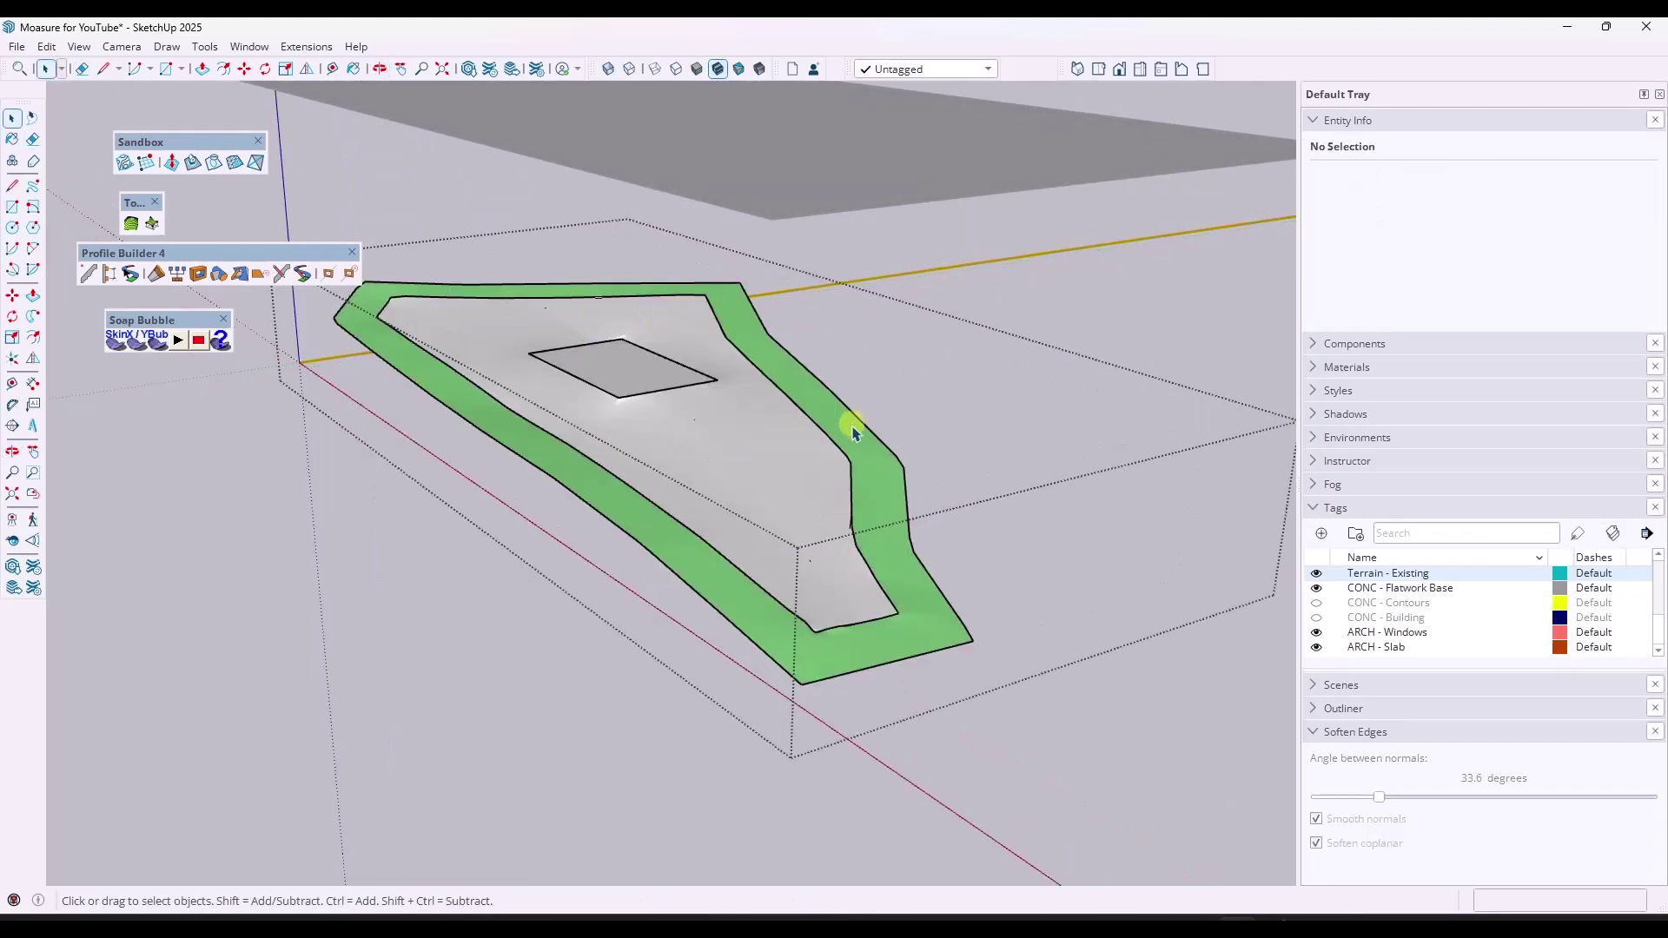
Step: Sample the lightgreen material from the surrounding terrain and paint it onto the new grading mesh
click(1317, 369)
click(1613, 587)
click(848, 432)
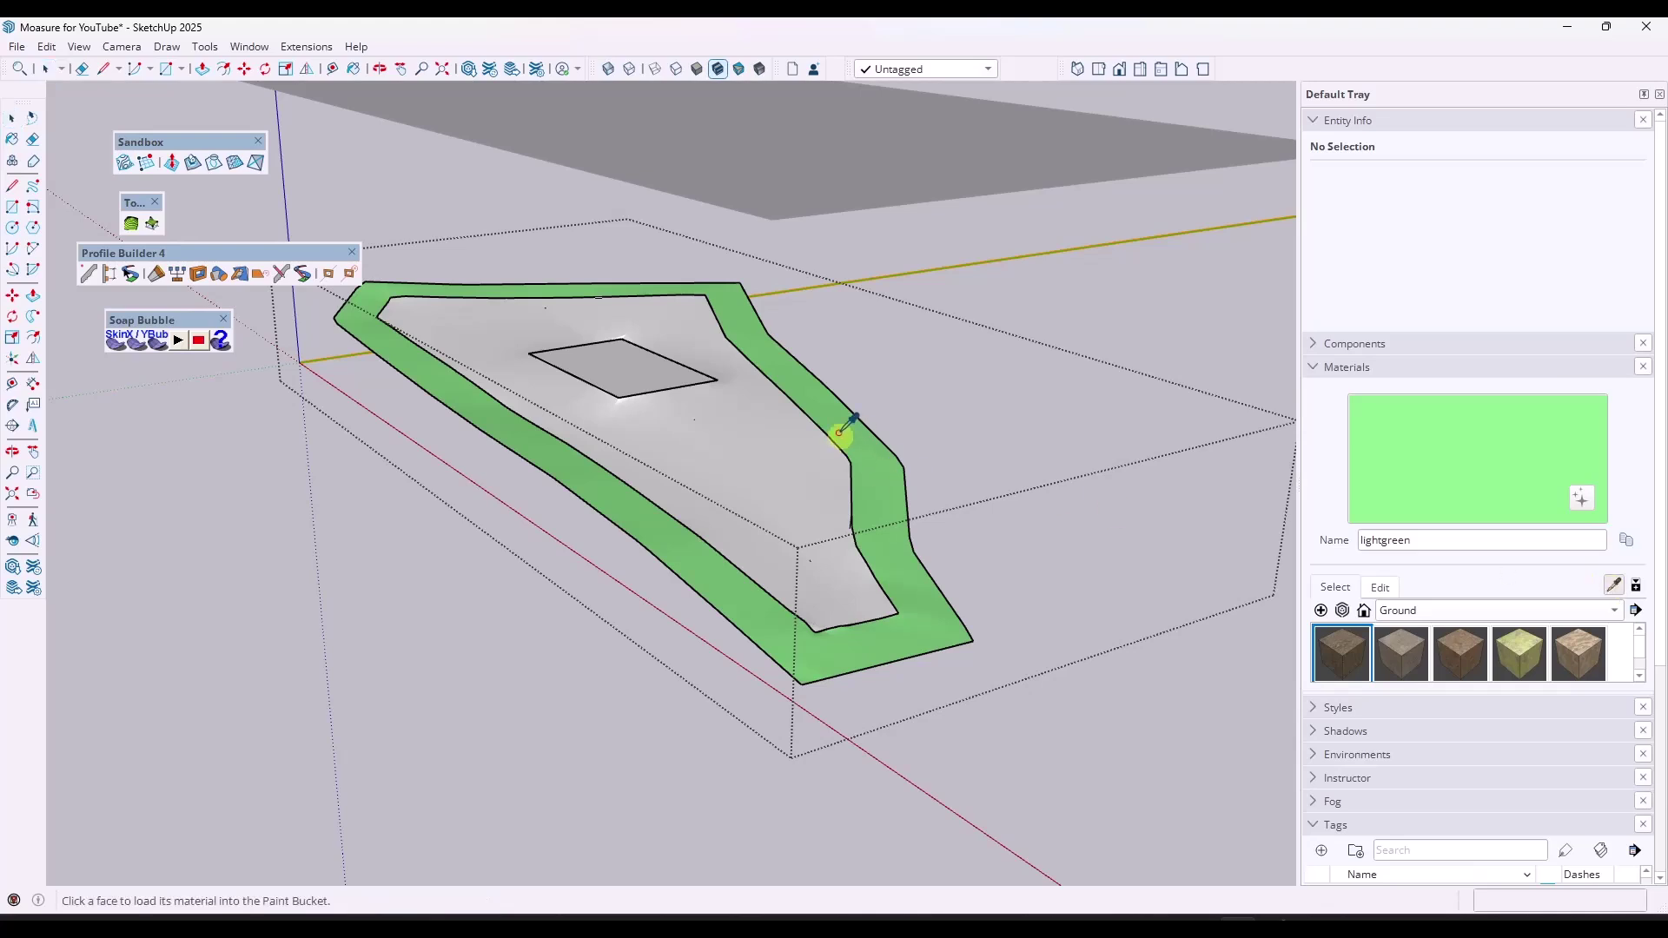
click(774, 432)
key(space)
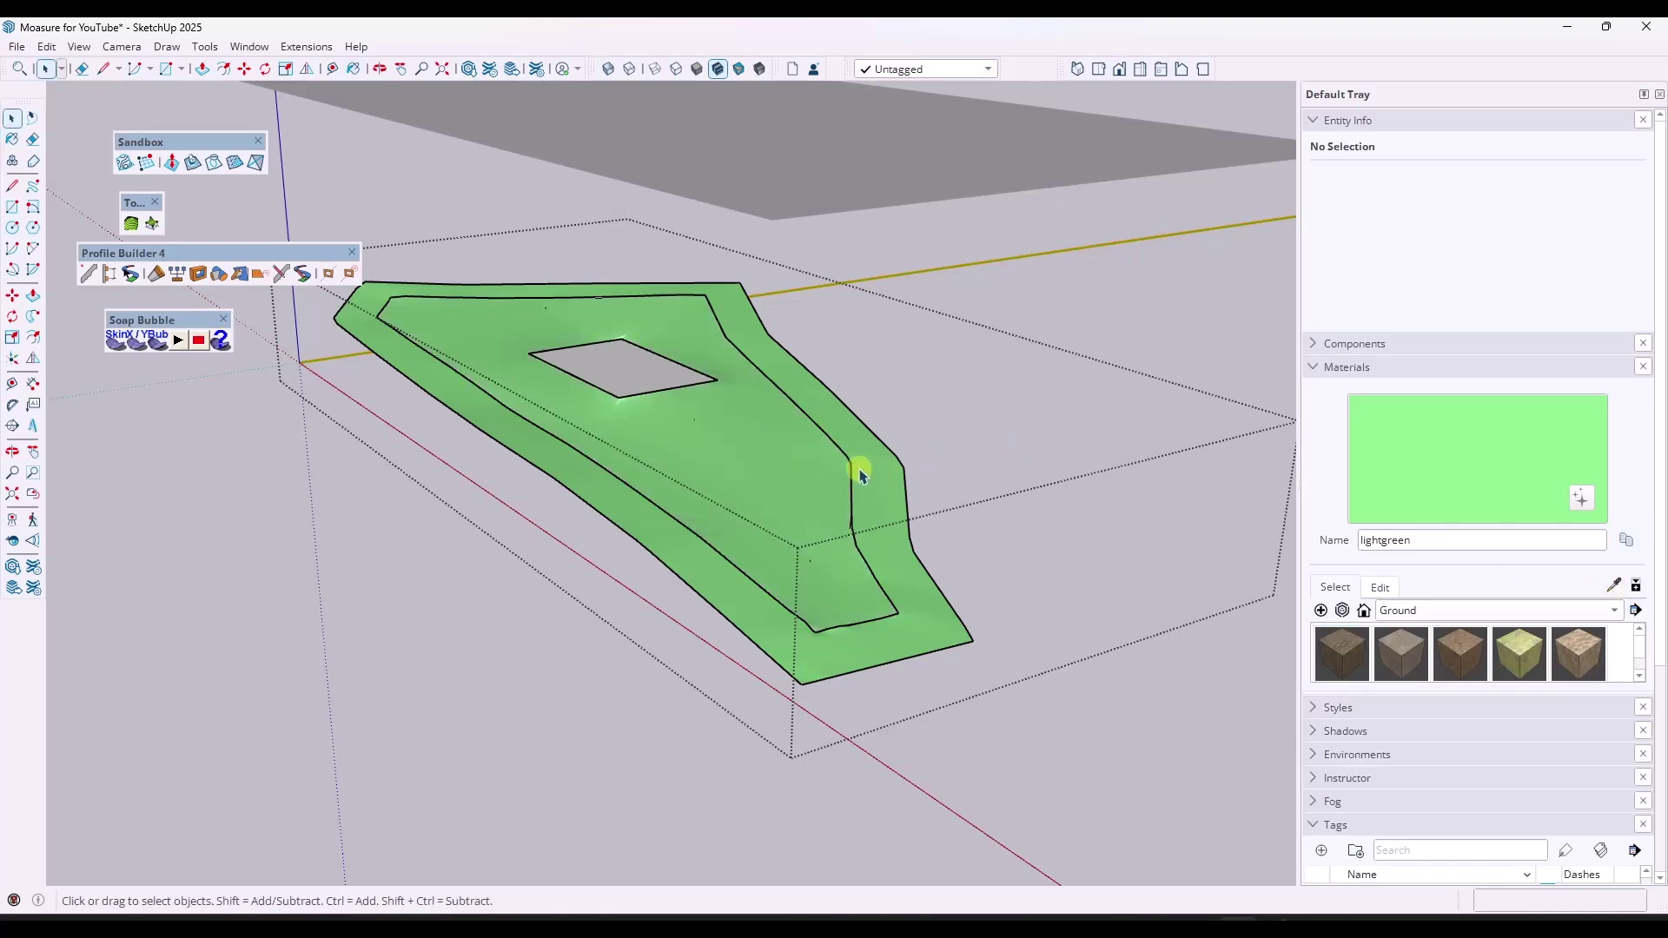
click(850, 474)
scroll(852, 477, up, 2)
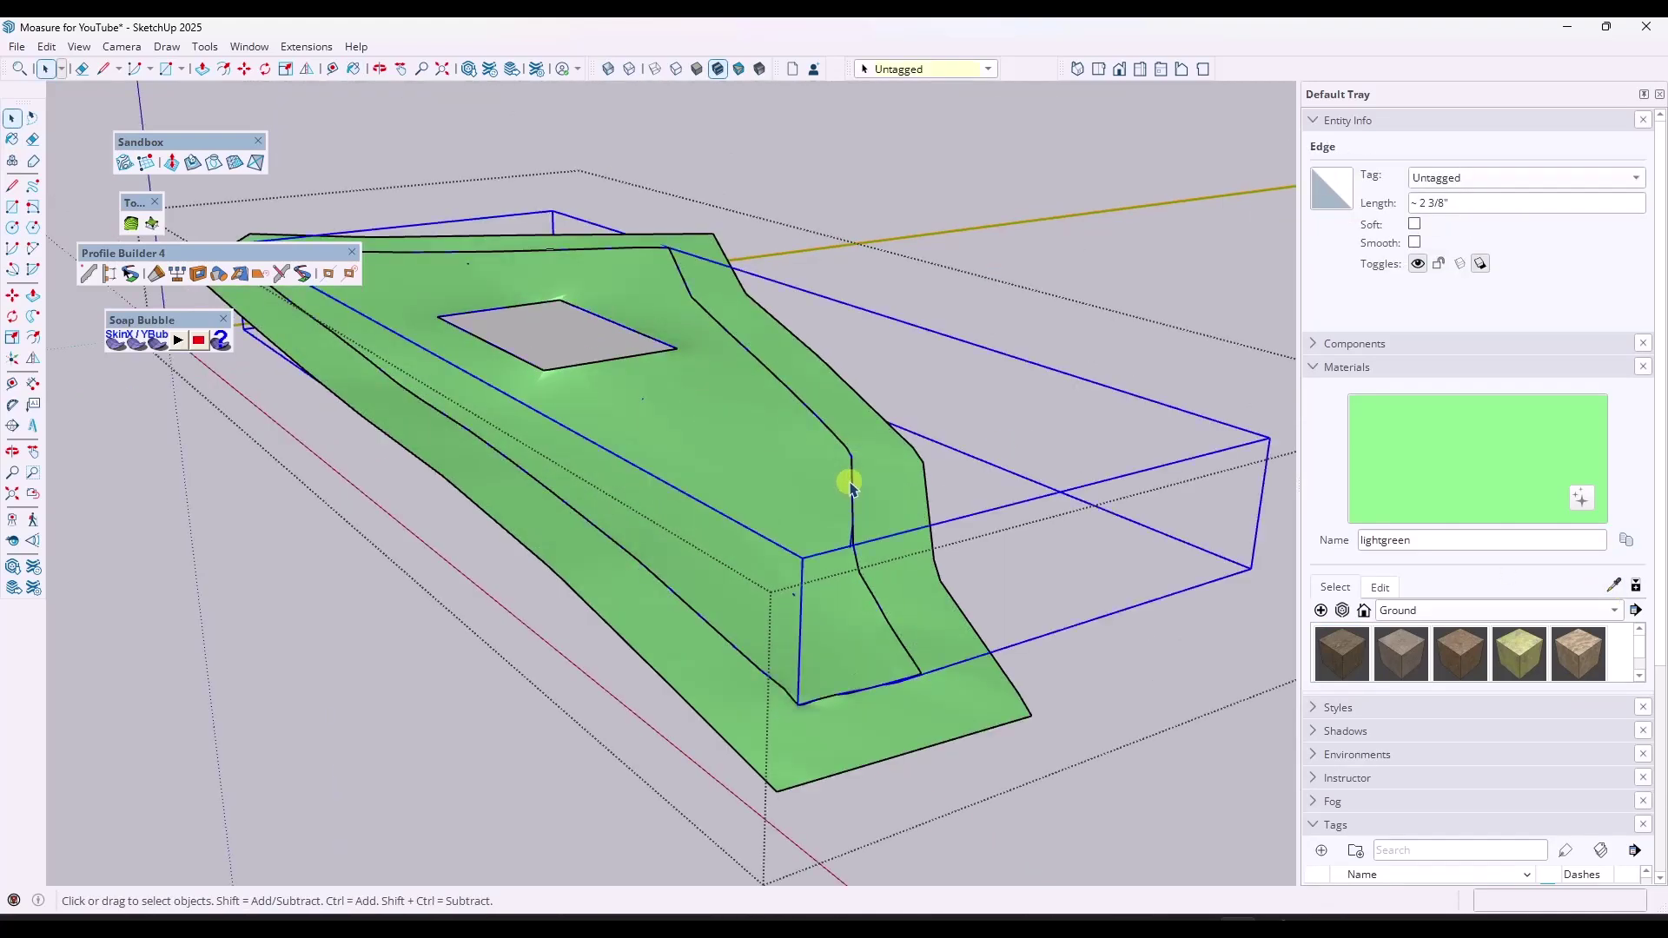
click(850, 484)
scroll(707, 461, down, 5)
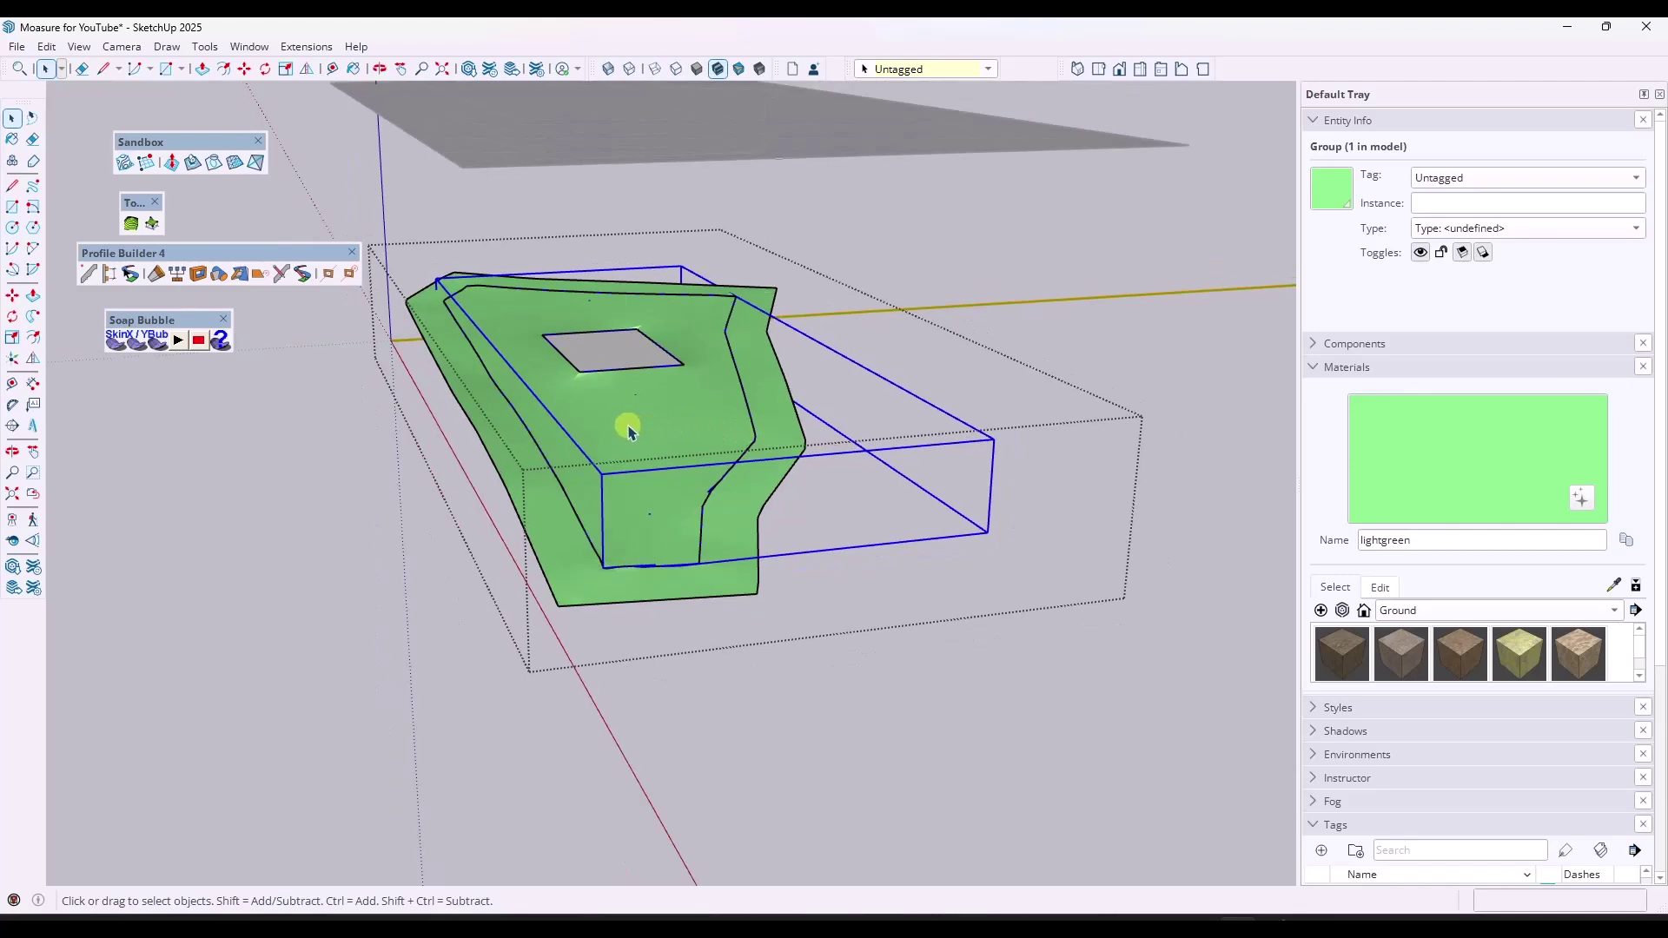
double_click(700, 417)
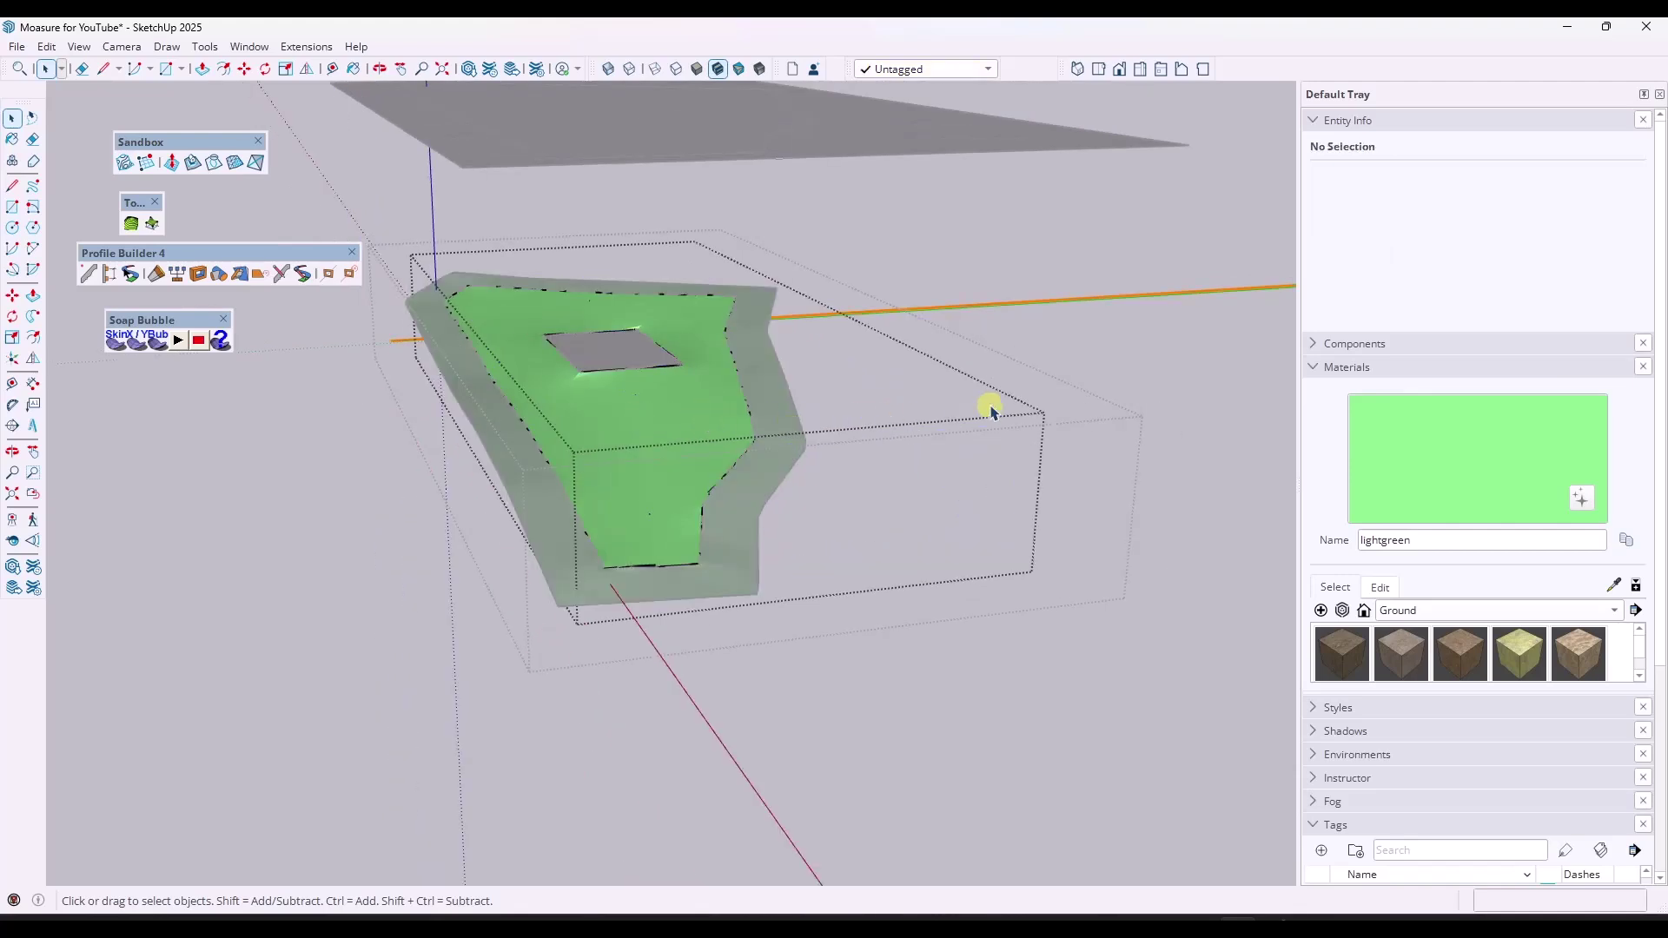
click(1056, 352)
Step: Hide all edges of the new grading mesh inside its group, keeping its faces visible
click(680, 448)
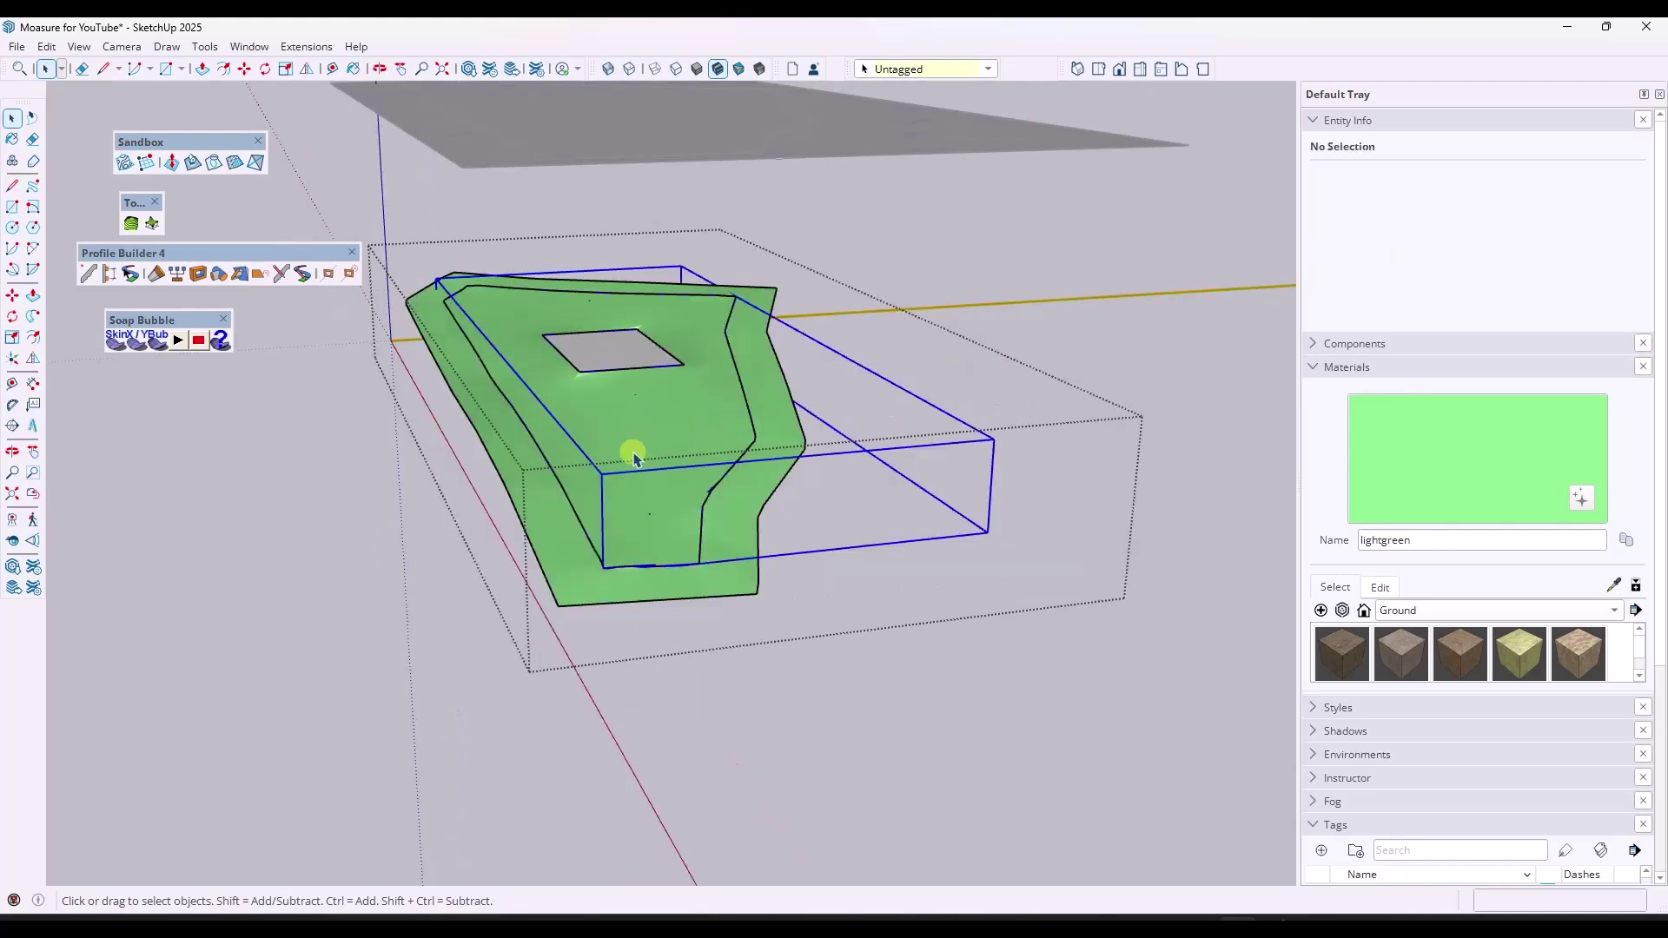
double_click(680, 448)
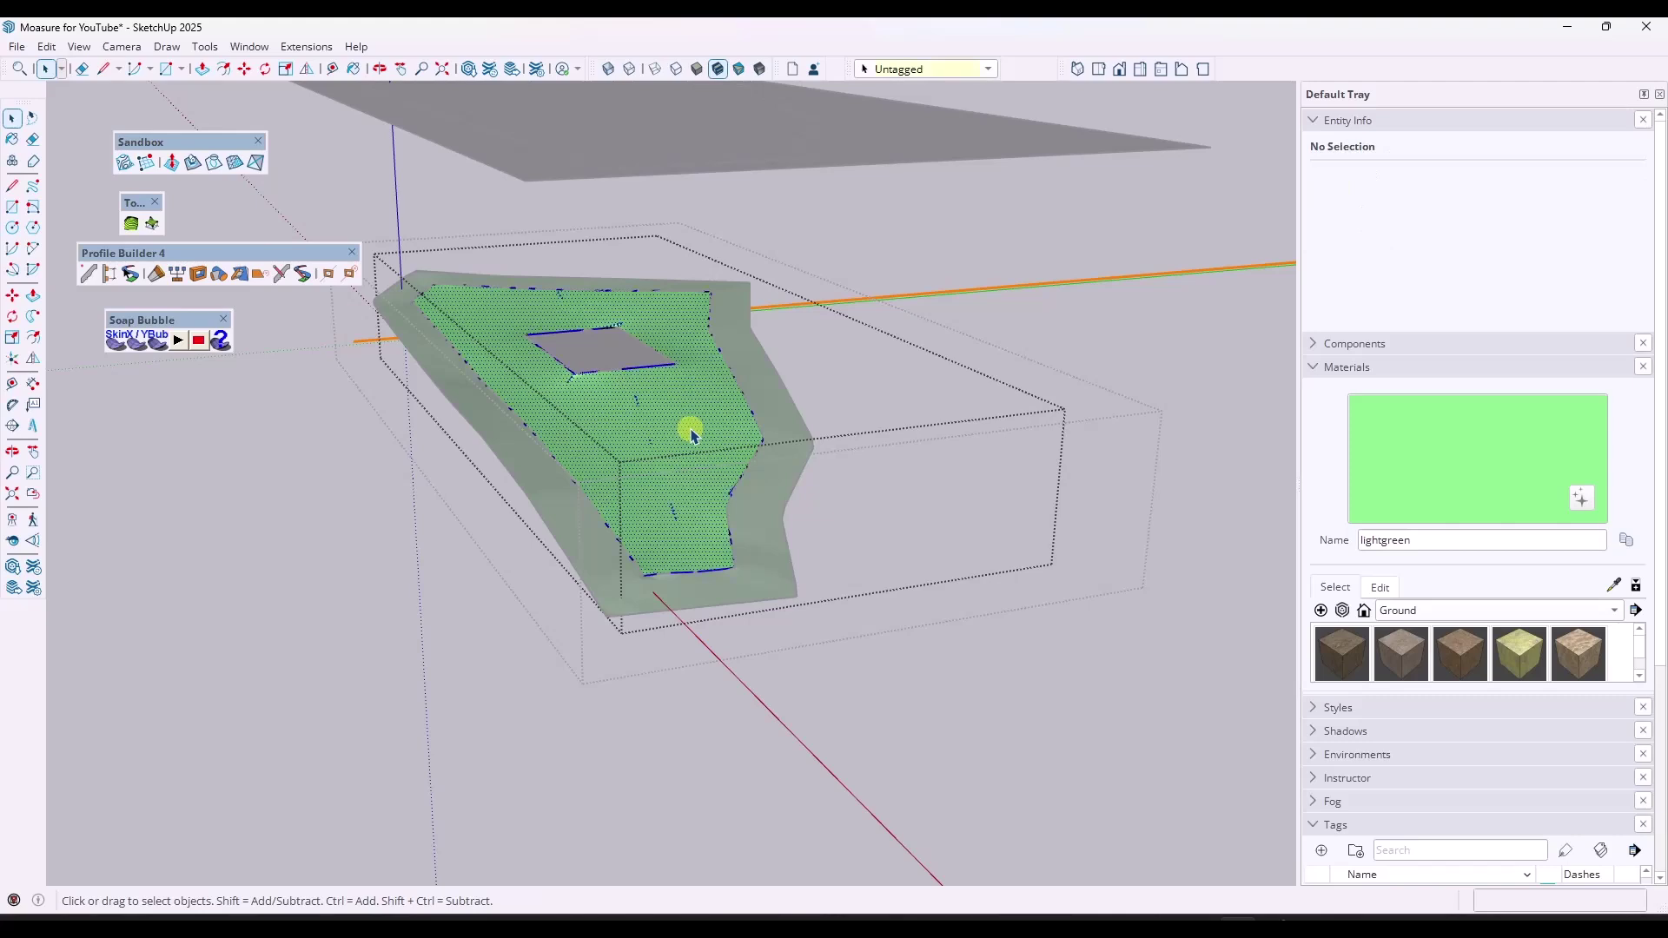
triple_click(688, 425)
ctrl+shift+click(733, 420)
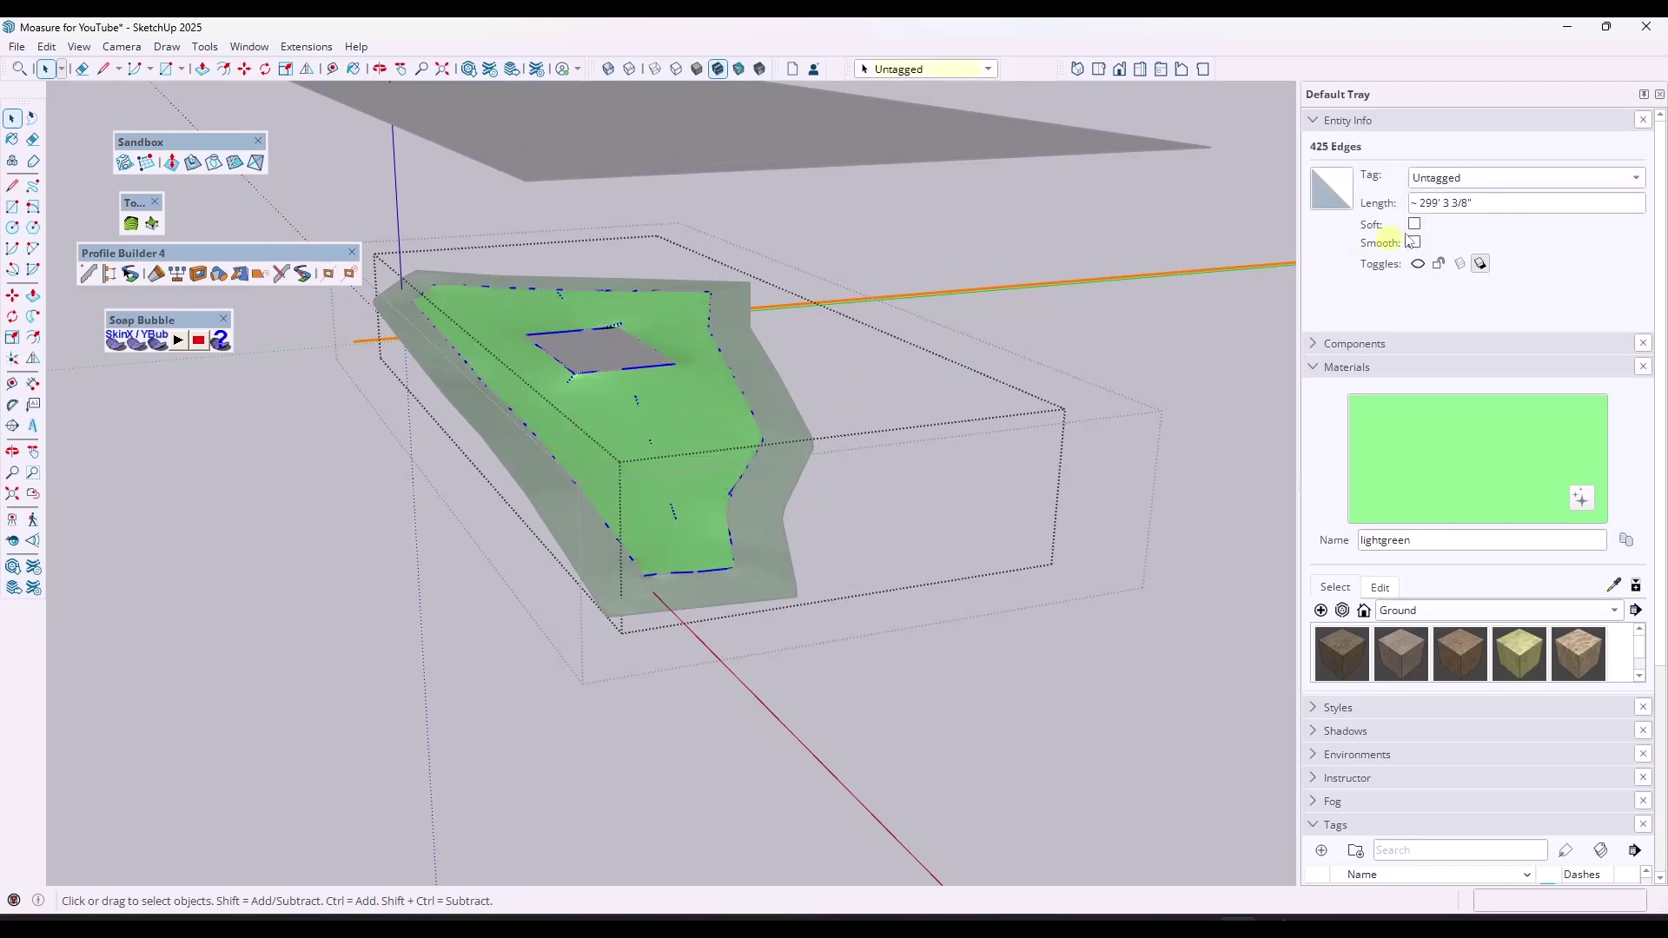
click(1417, 265)
triple_click(747, 364)
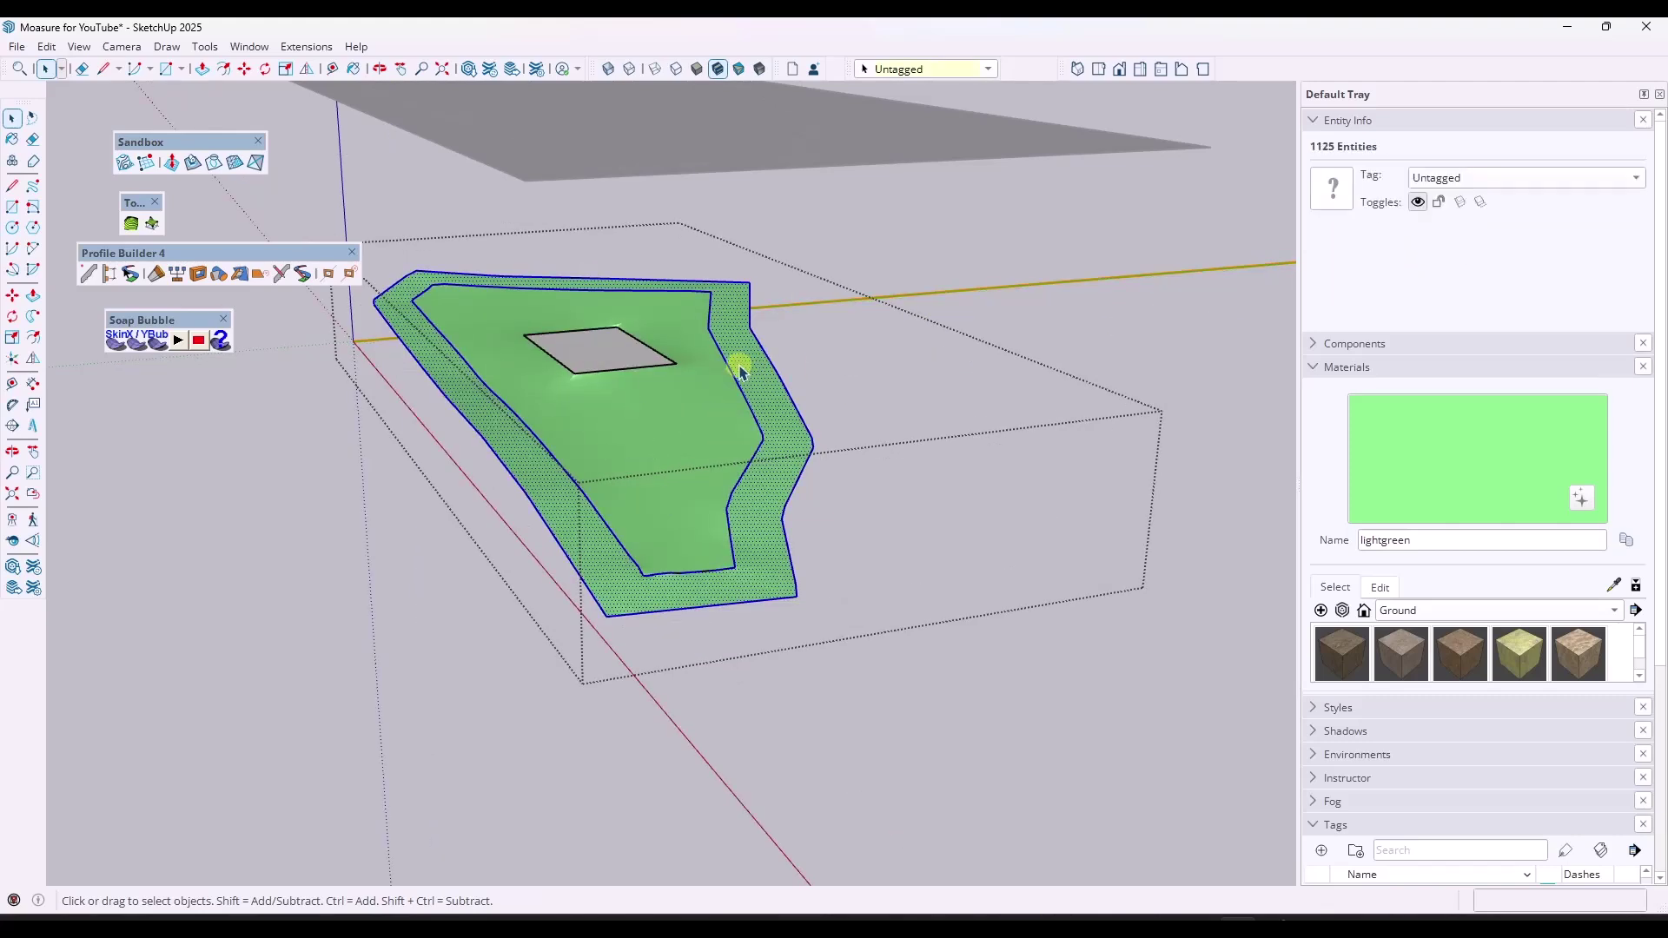
click(718, 350)
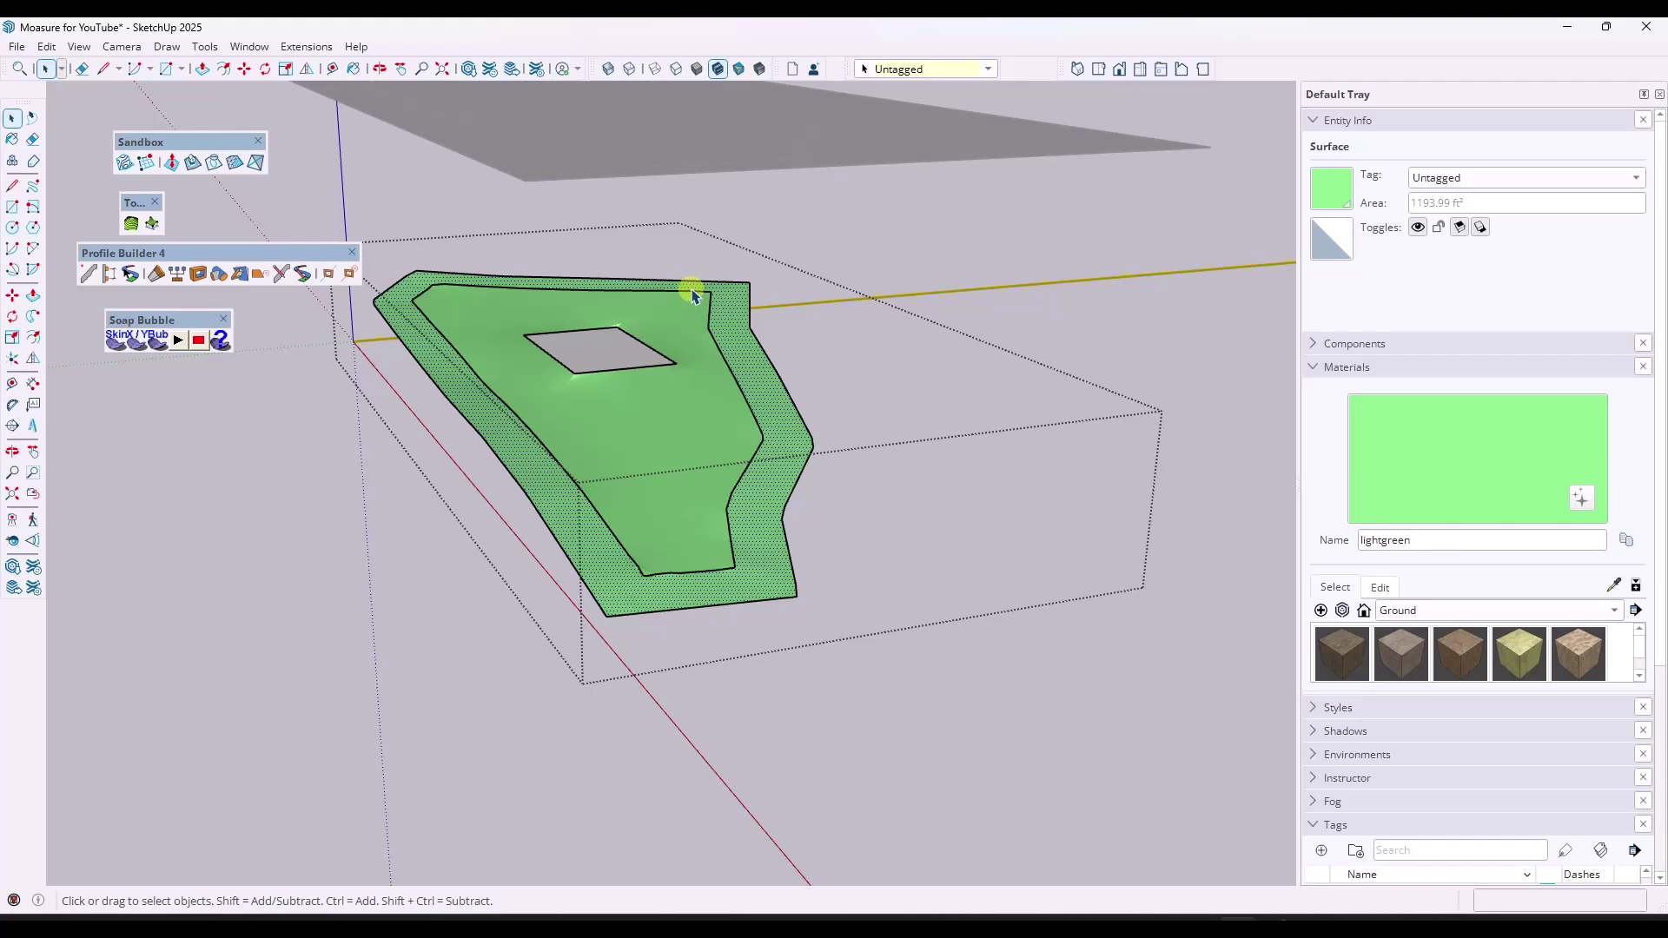
triple_click(733, 329)
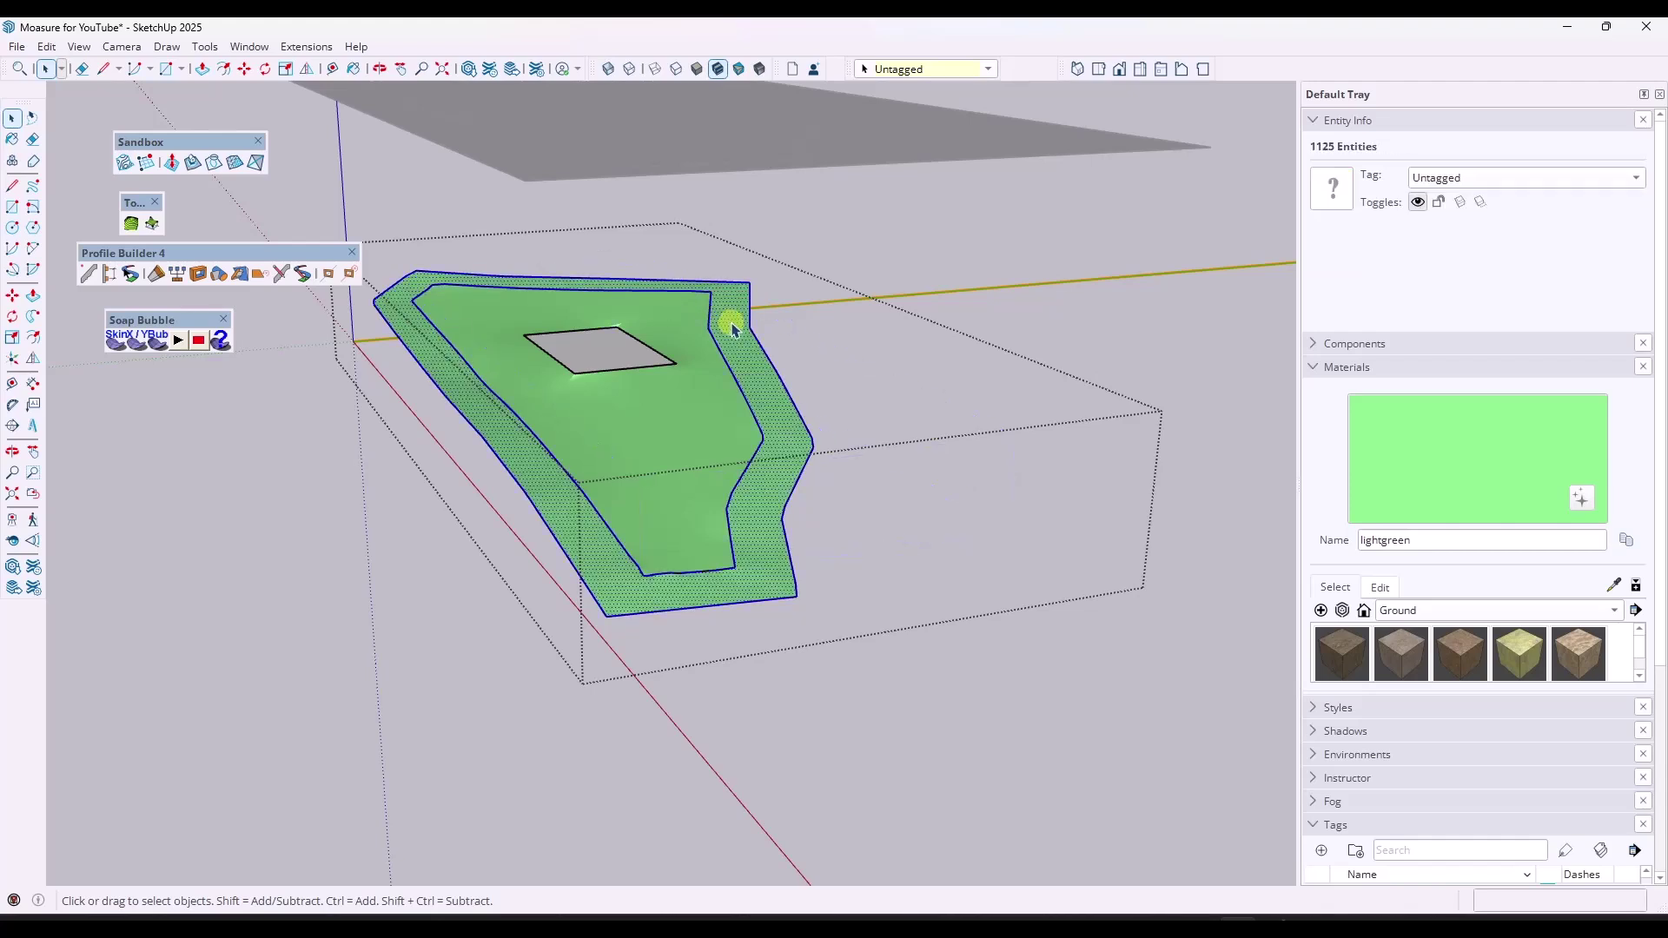
click(838, 311)
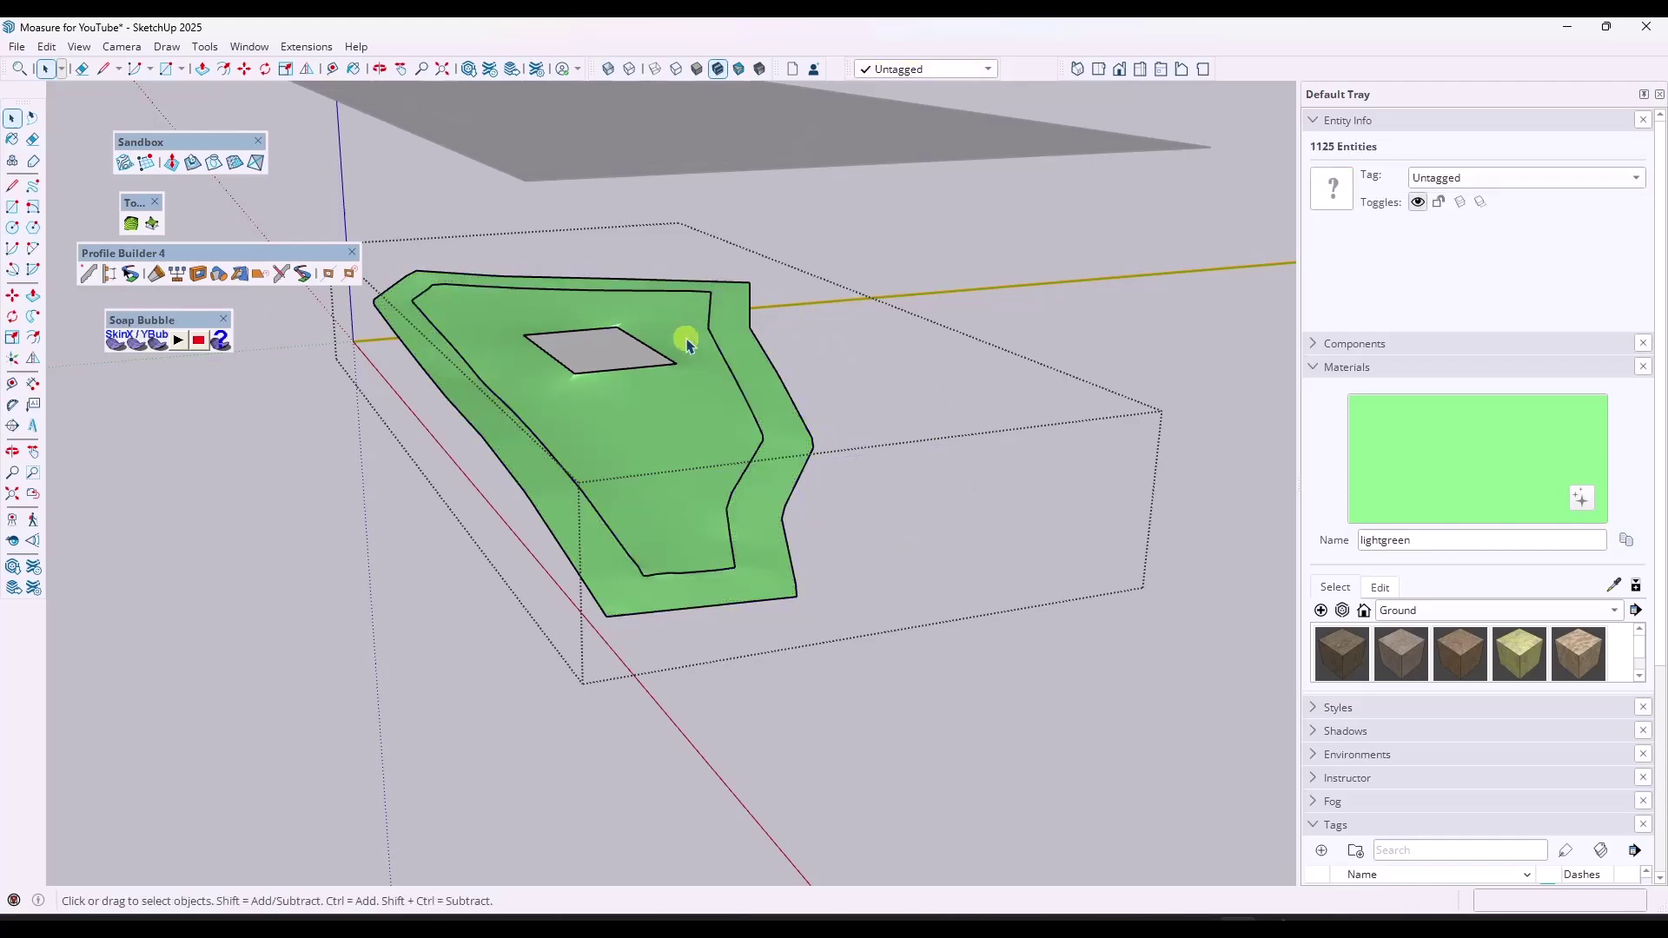
Step: Select the full loop of the surrounding terrain's inner boundary edges with Profile Builder's path selection tool
click(130, 273)
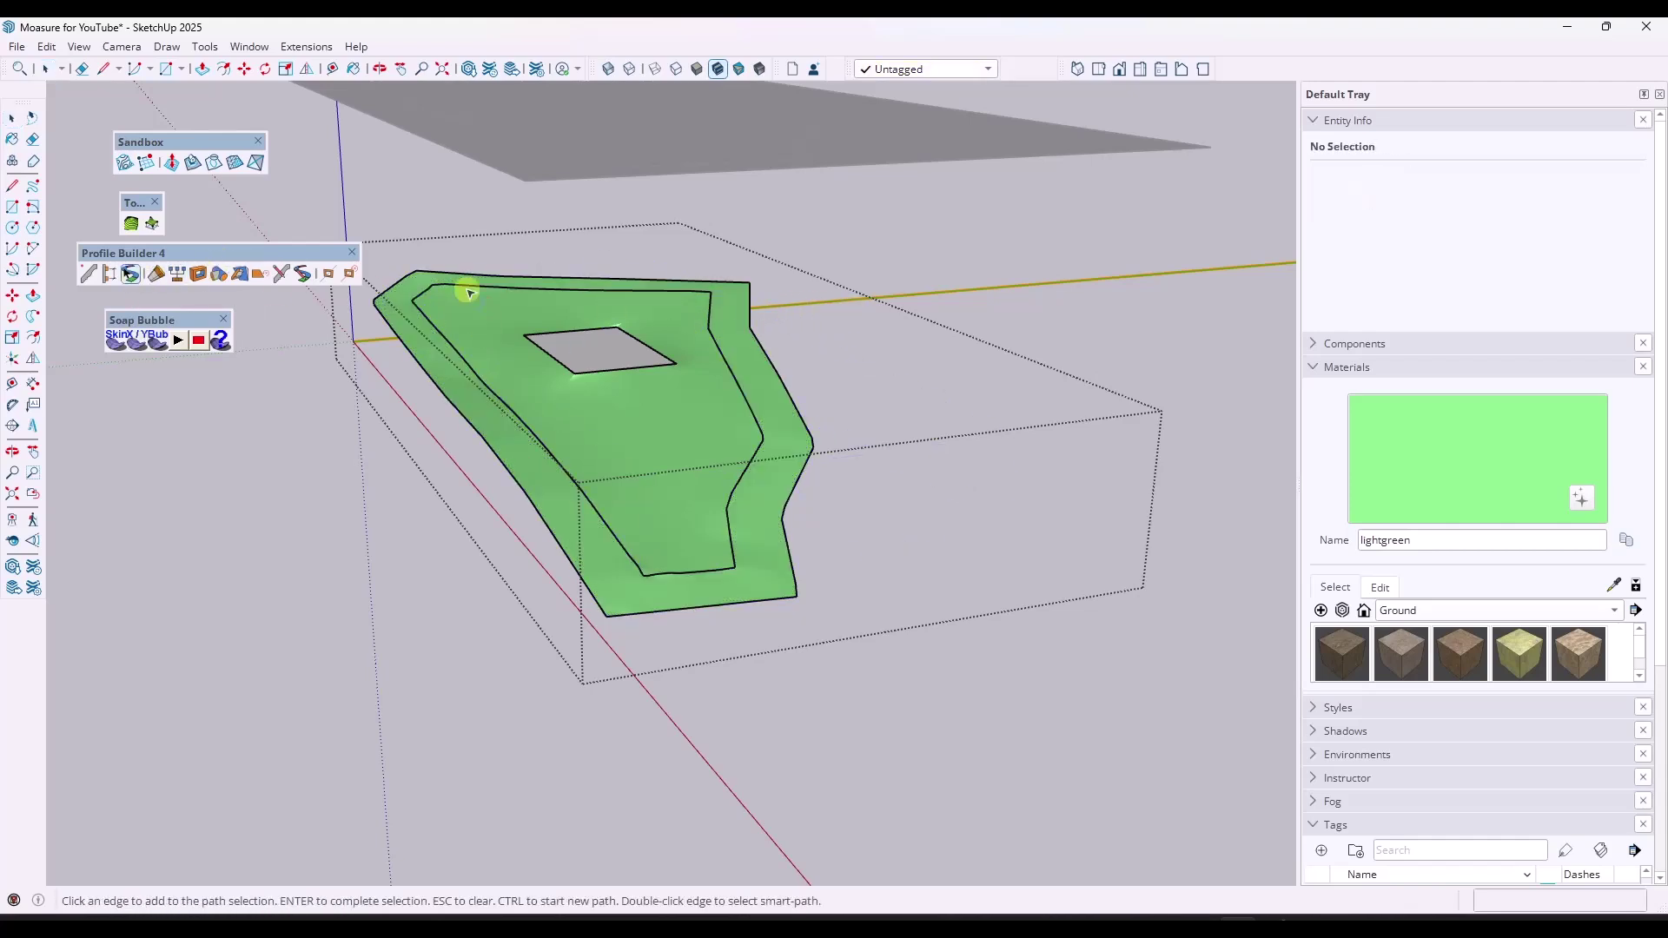
click(753, 410)
click(627, 568)
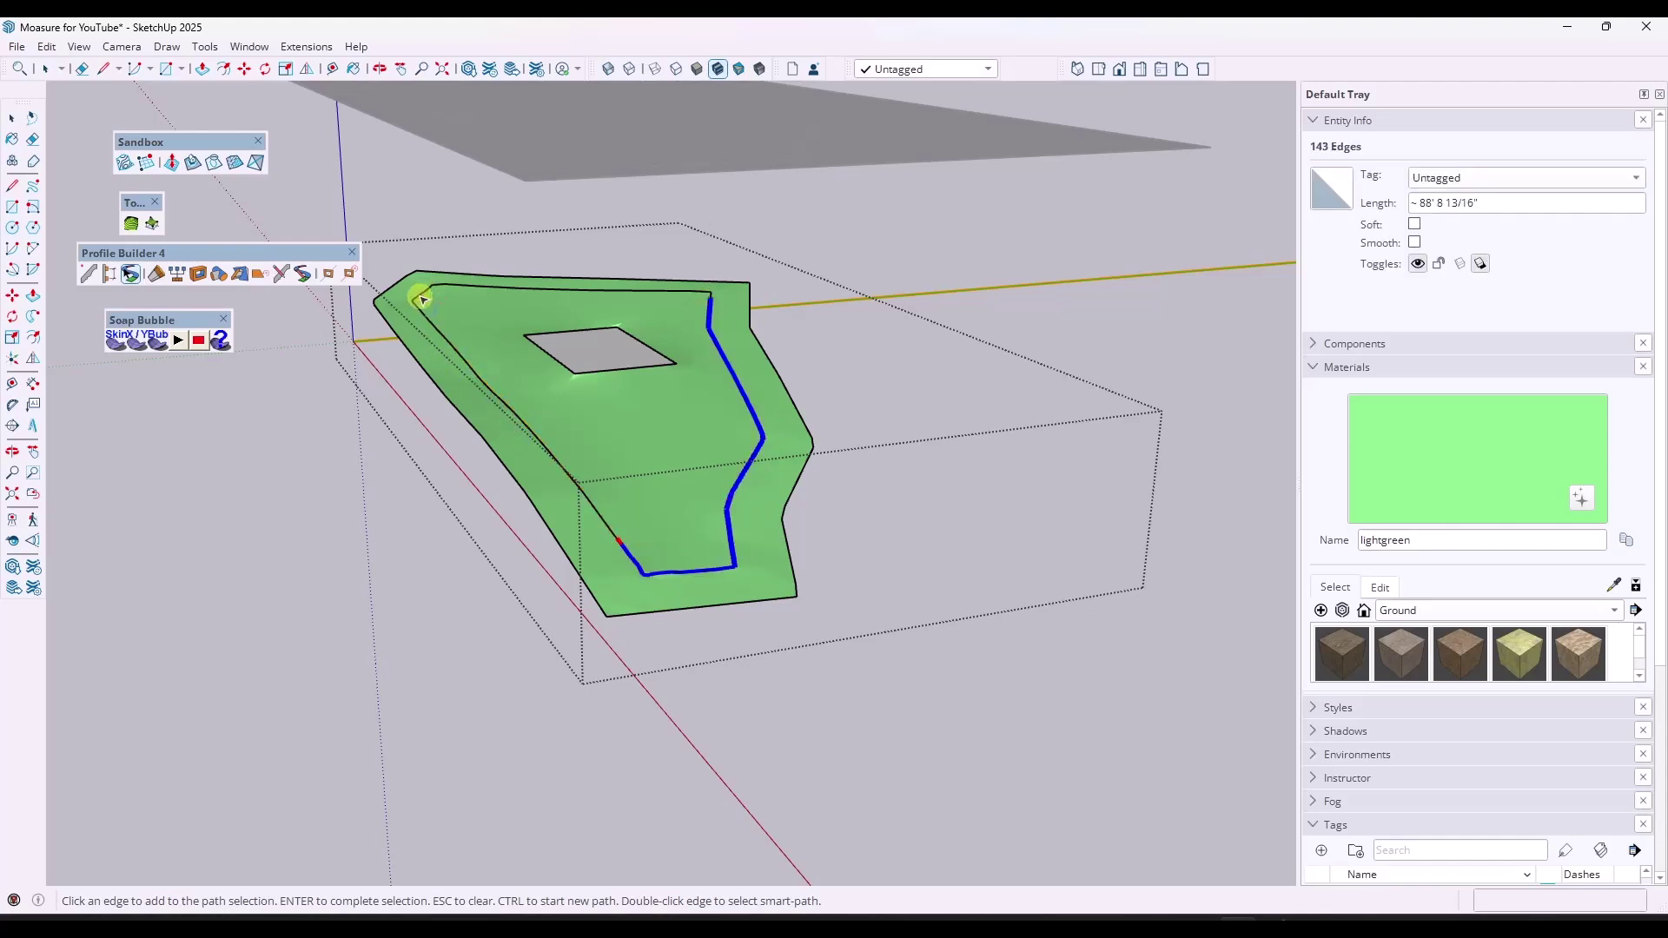
click(494, 388)
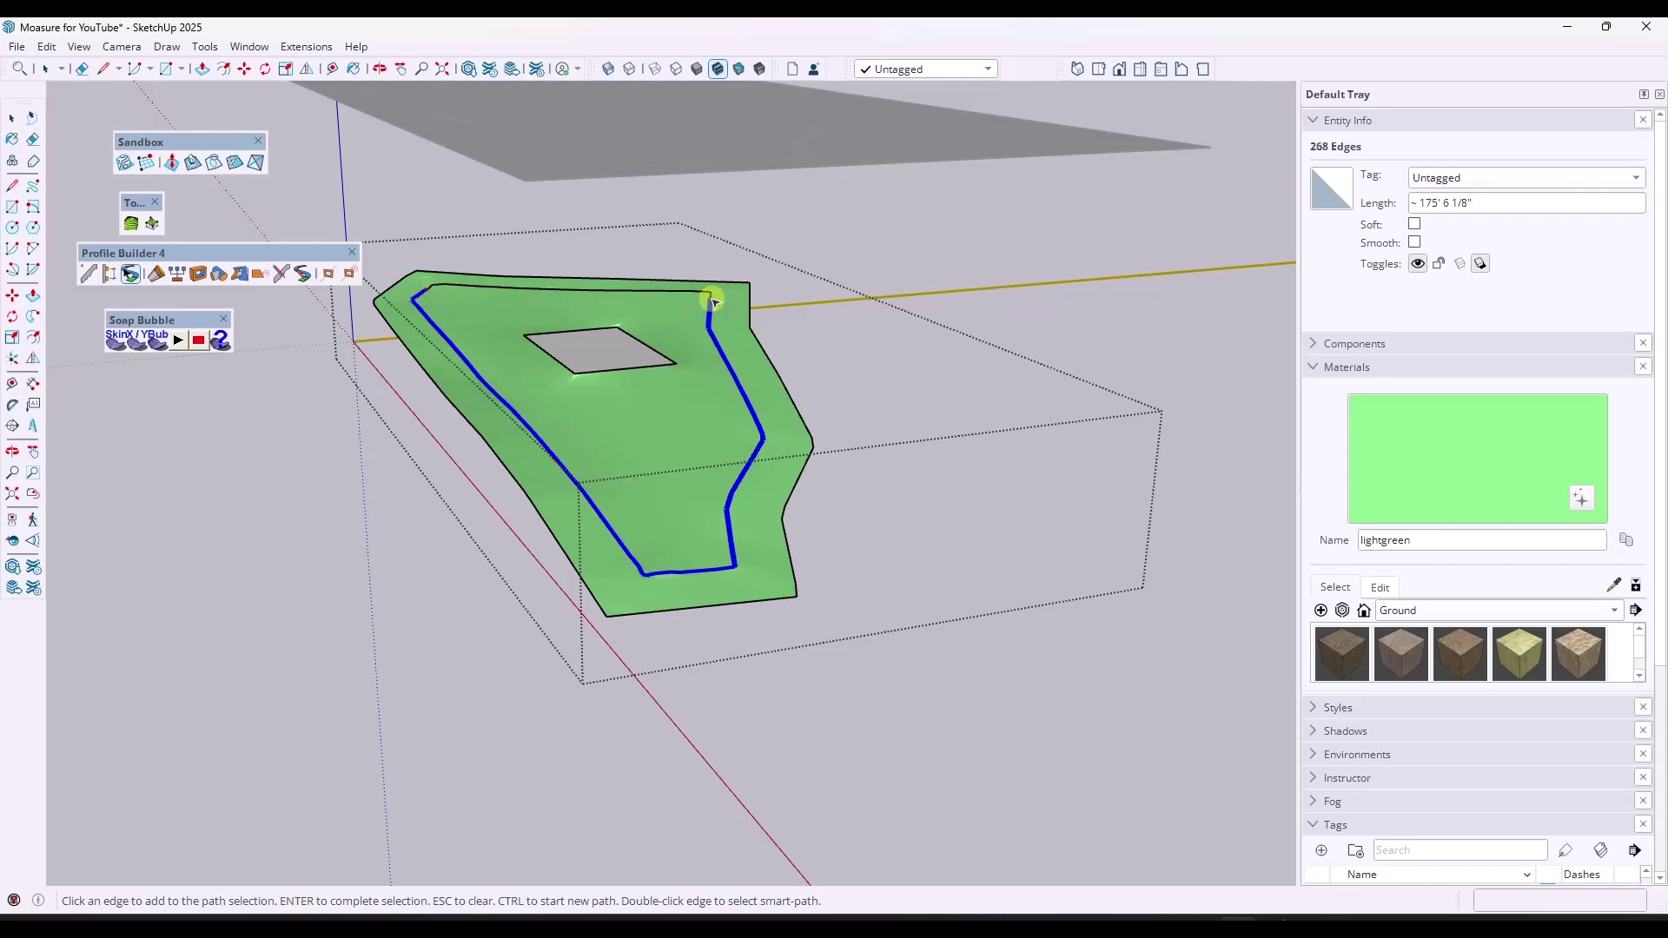
click(706, 293)
scroll(707, 287, up, 4)
scroll(750, 300, down, 5)
key(space)
middle_drag(750, 300, 841, 565)
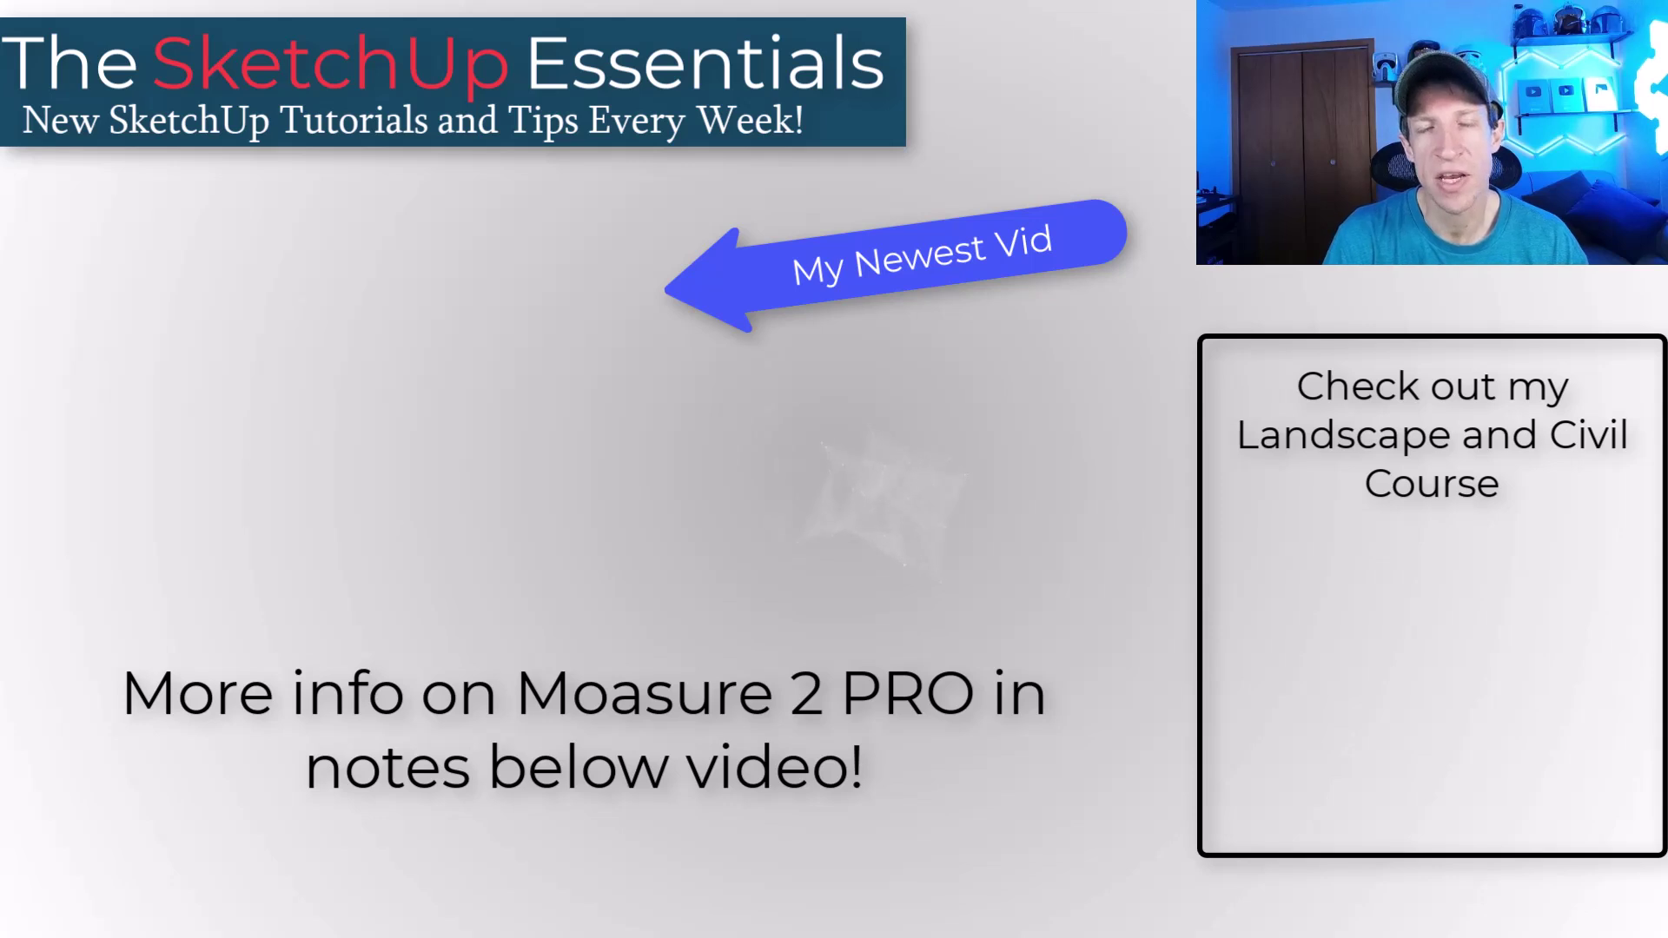